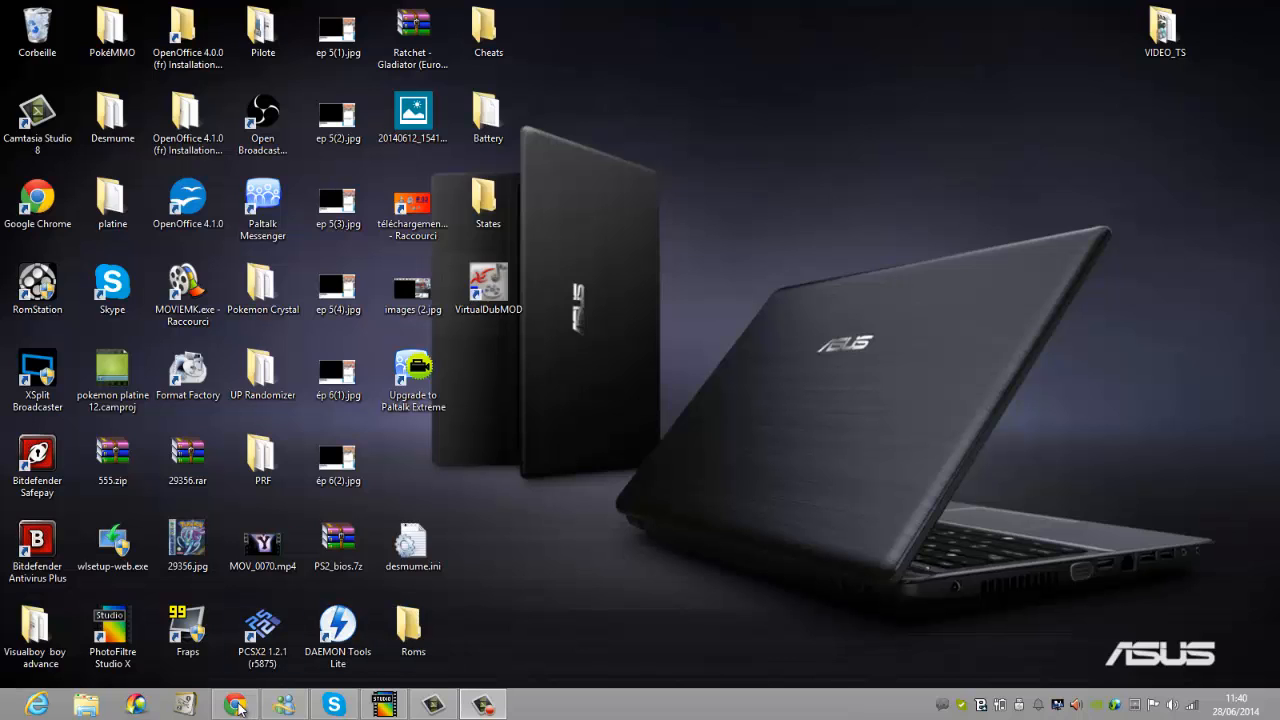
Switch to Google Chrome, open Google Images and search for "pokemon jaune", looking through the results.
{"action": "left_click", "coordinate": [239, 708]}
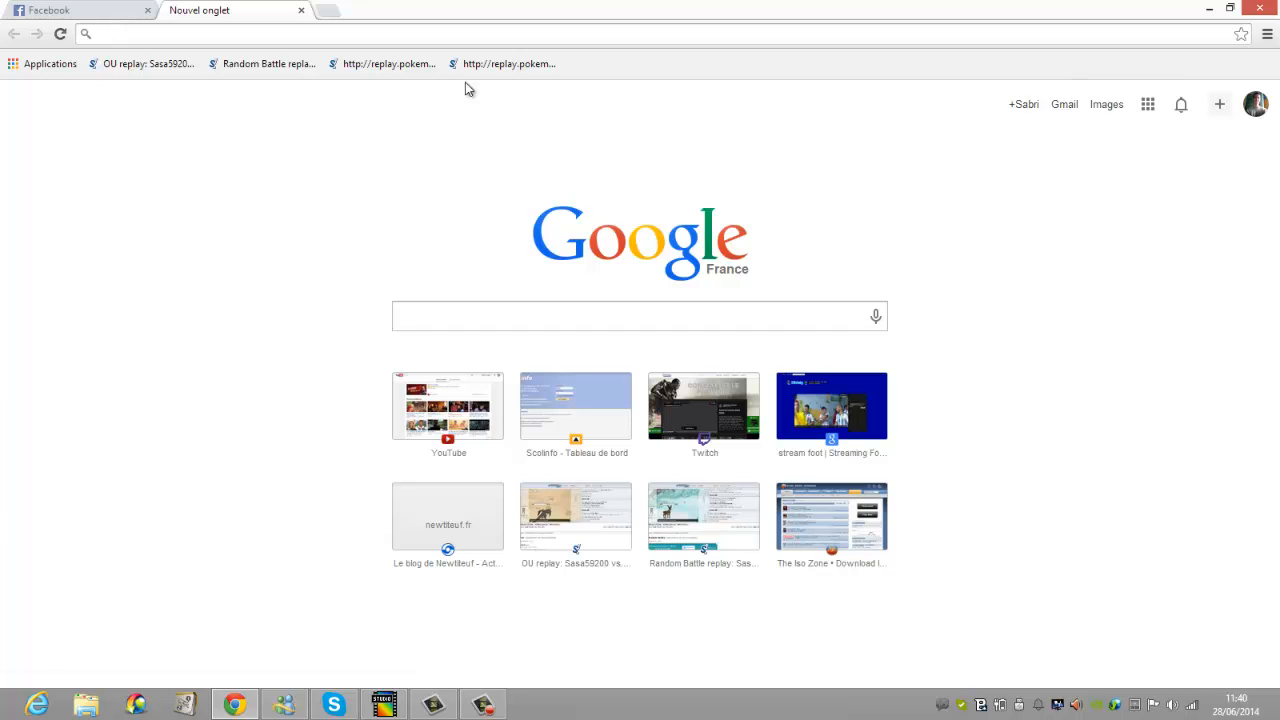
{"action": "left_click", "coordinate": [1116, 106]}
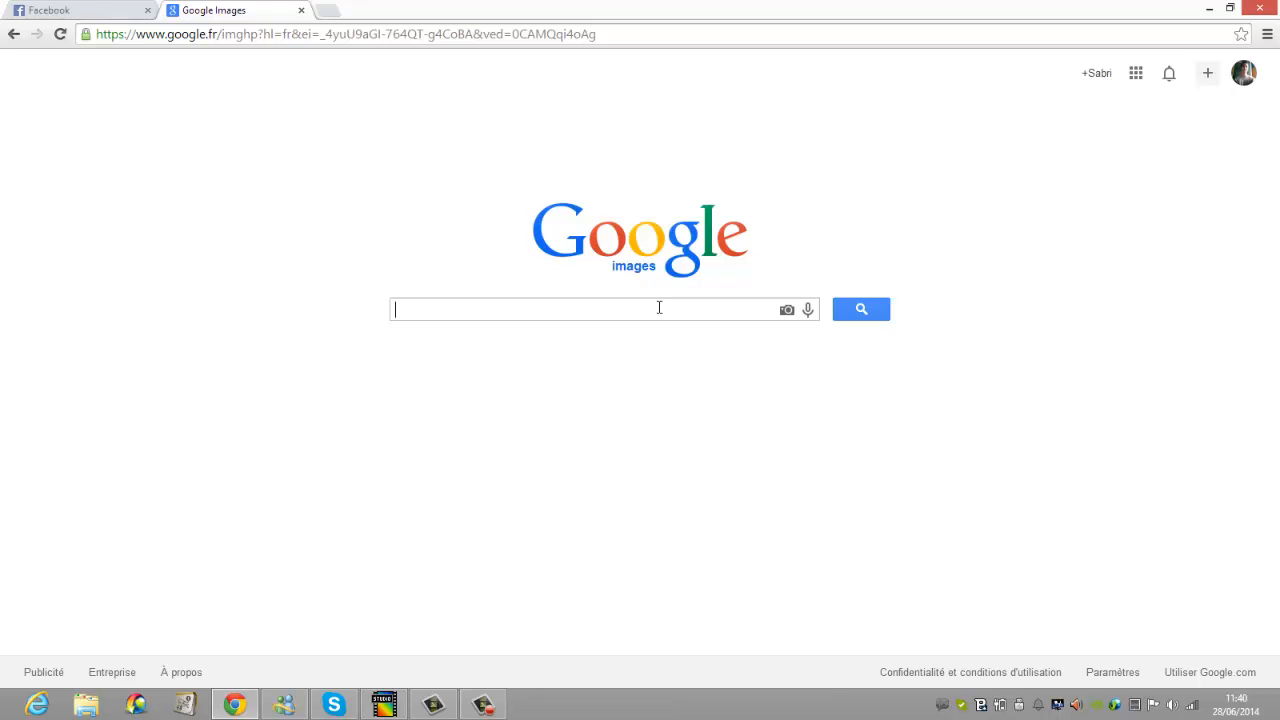
{"action": "type", "text": "pokemon j"}
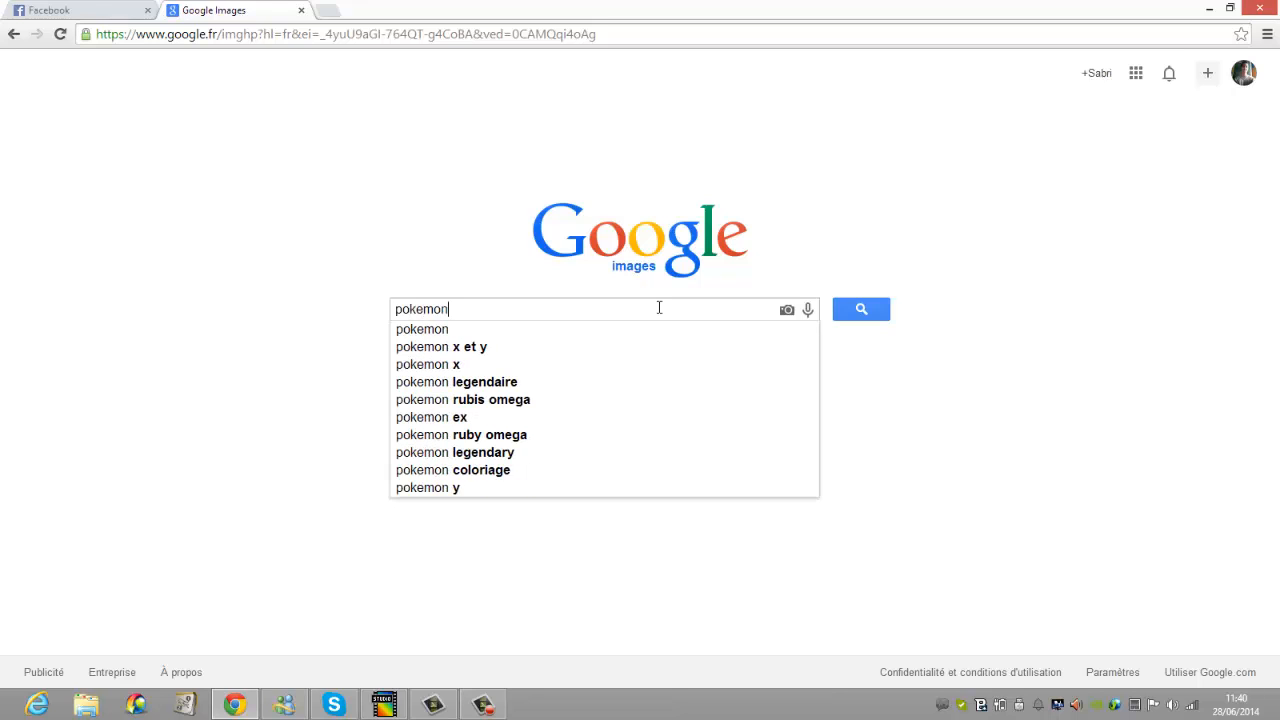
{"action": "type", "text": "aune"}
{"action": "key", "text": "Return"}
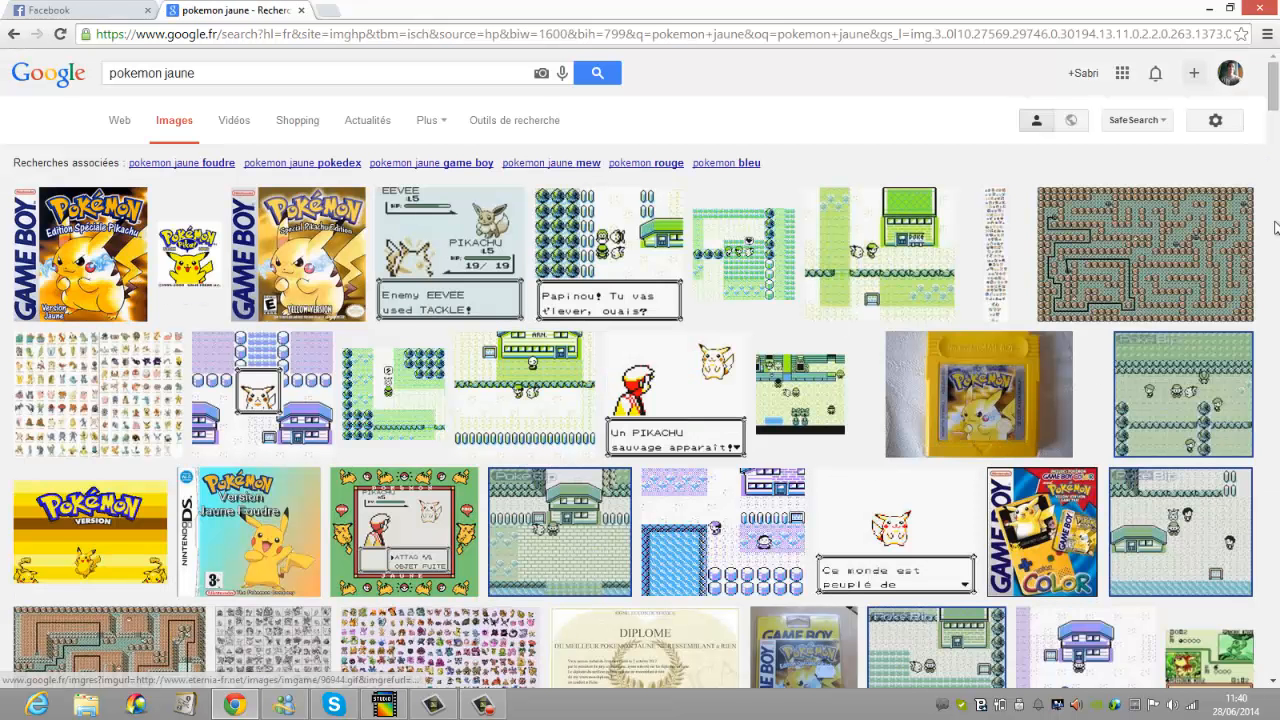
{"action": "scroll", "coordinate": [640, 368], "scroll_direction": "down", "scroll_amount": 6}
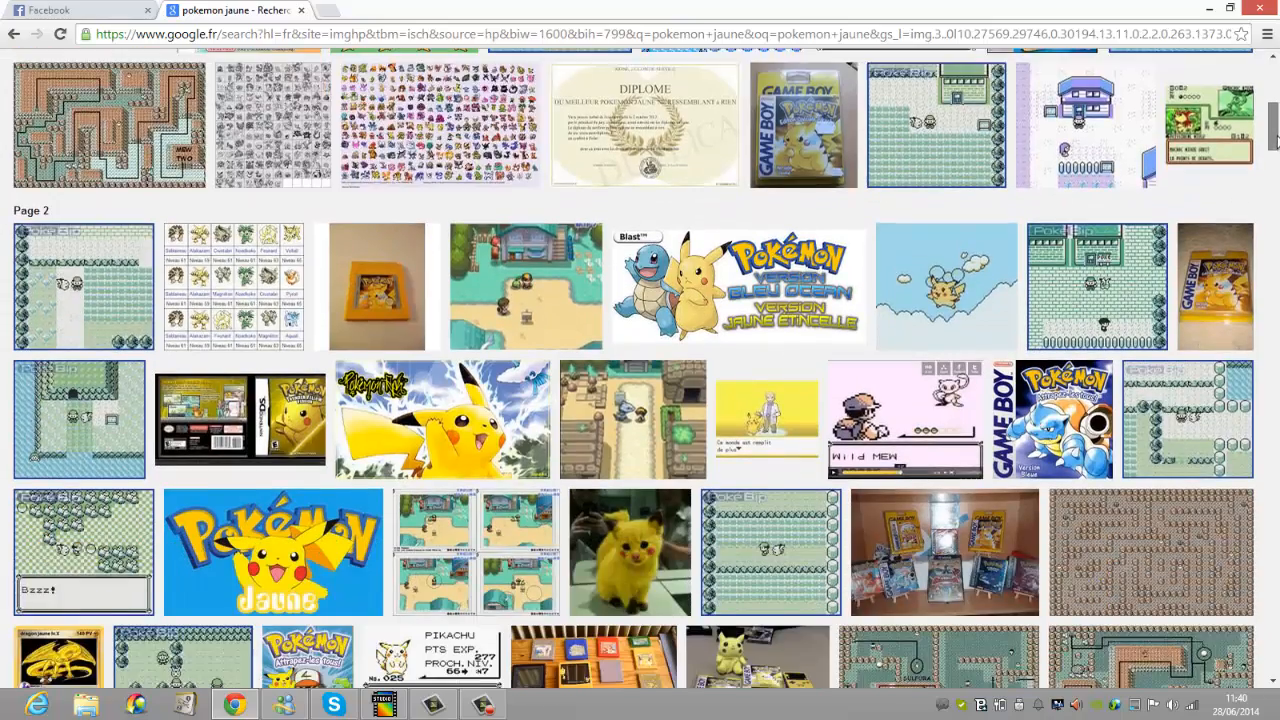
{"action": "scroll", "coordinate": [640, 368], "scroll_direction": "down", "scroll_amount": 4}
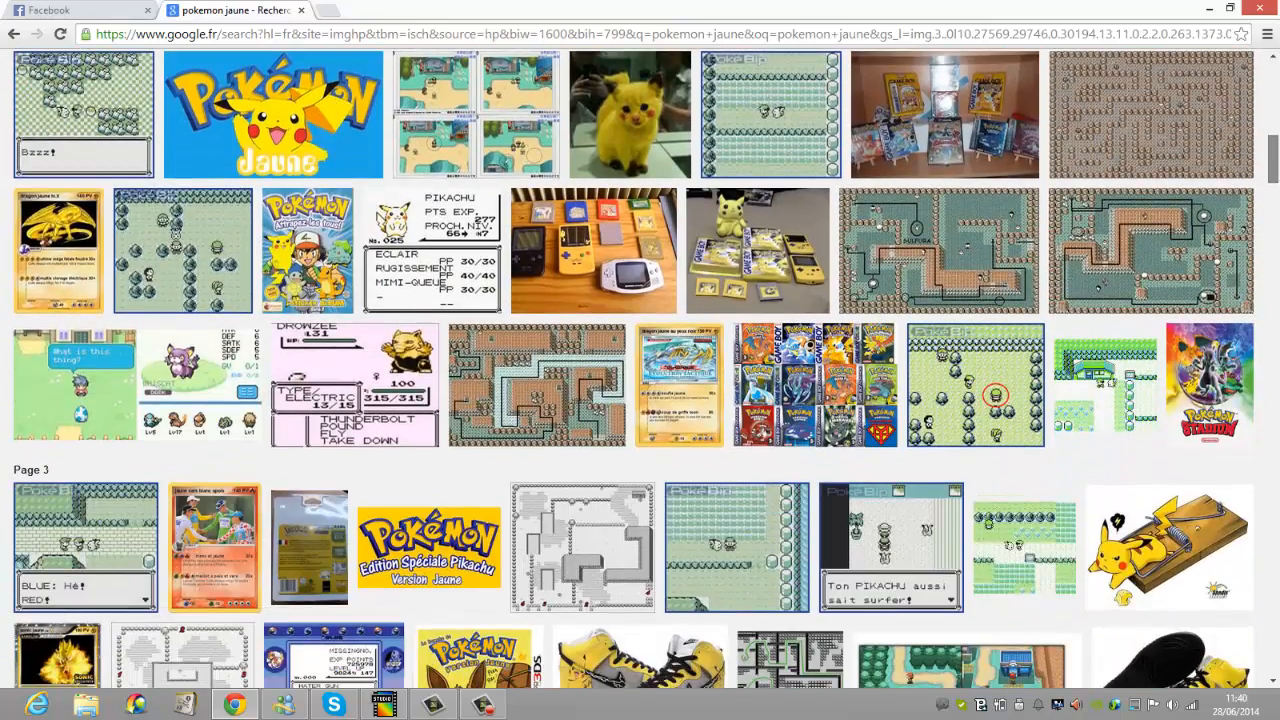
{"action": "scroll", "coordinate": [640, 368], "scroll_direction": "up", "scroll_amount": 10}
Refine the image search to "pokemon jaune layout" and look through the results.
{"action": "left_click", "coordinate": [244, 76]}
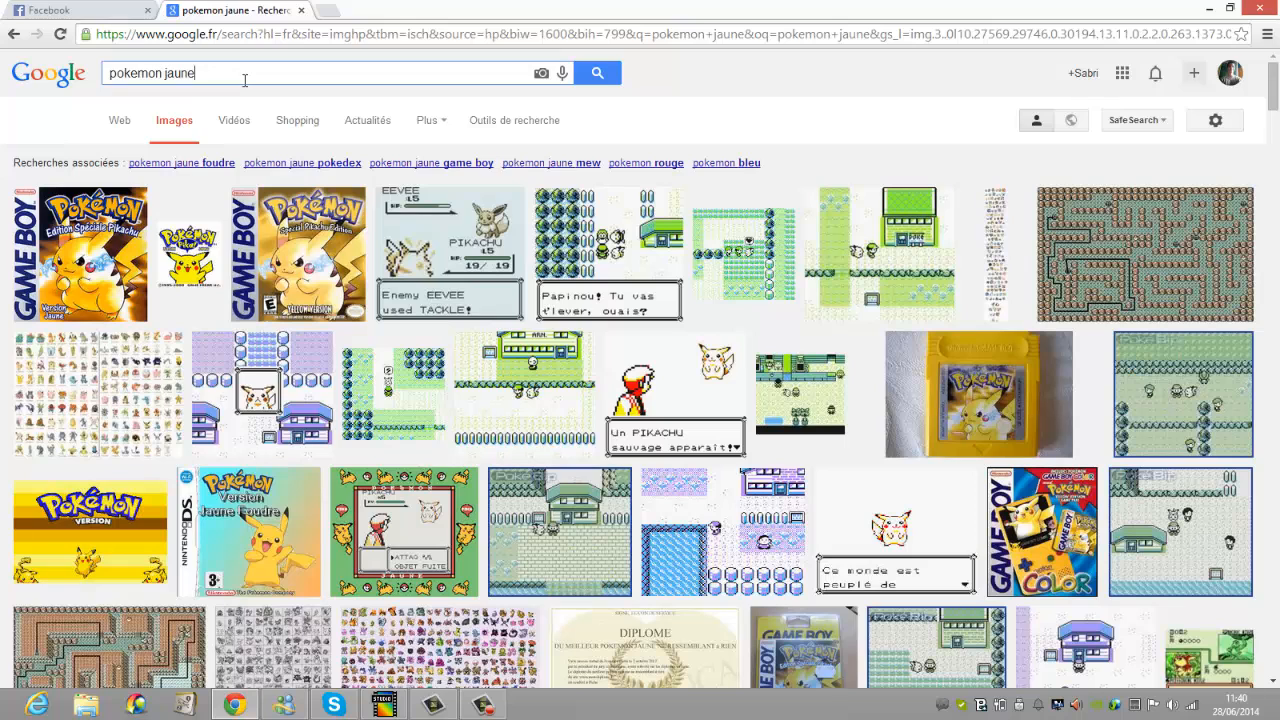
{"action": "type", "text": "layout"}
{"action": "key", "text": "Return"}
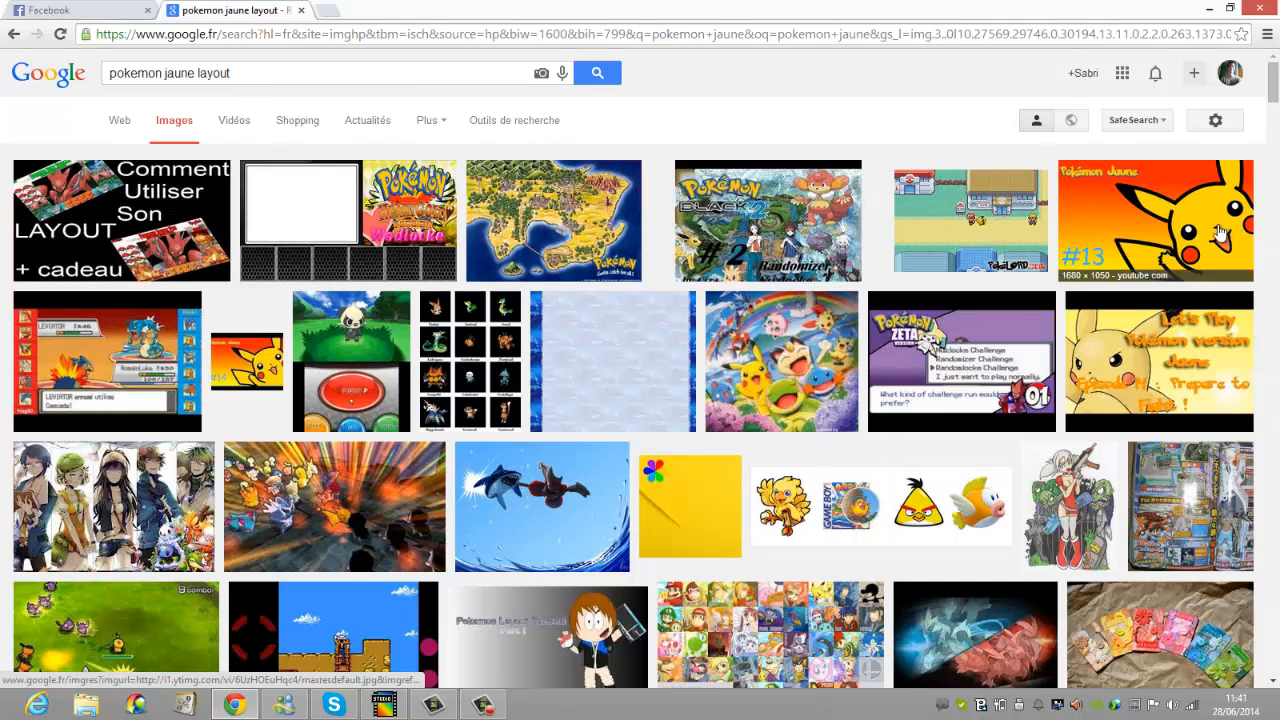
{"action": "mouse_move", "coordinate": [1272, 97]}
{"action": "left_mouse_down"}
{"action": "mouse_move", "coordinate": [1277, 151]}
{"action": "mouse_move", "coordinate": [1275, 102]}
{"action": "left_mouse_up"}
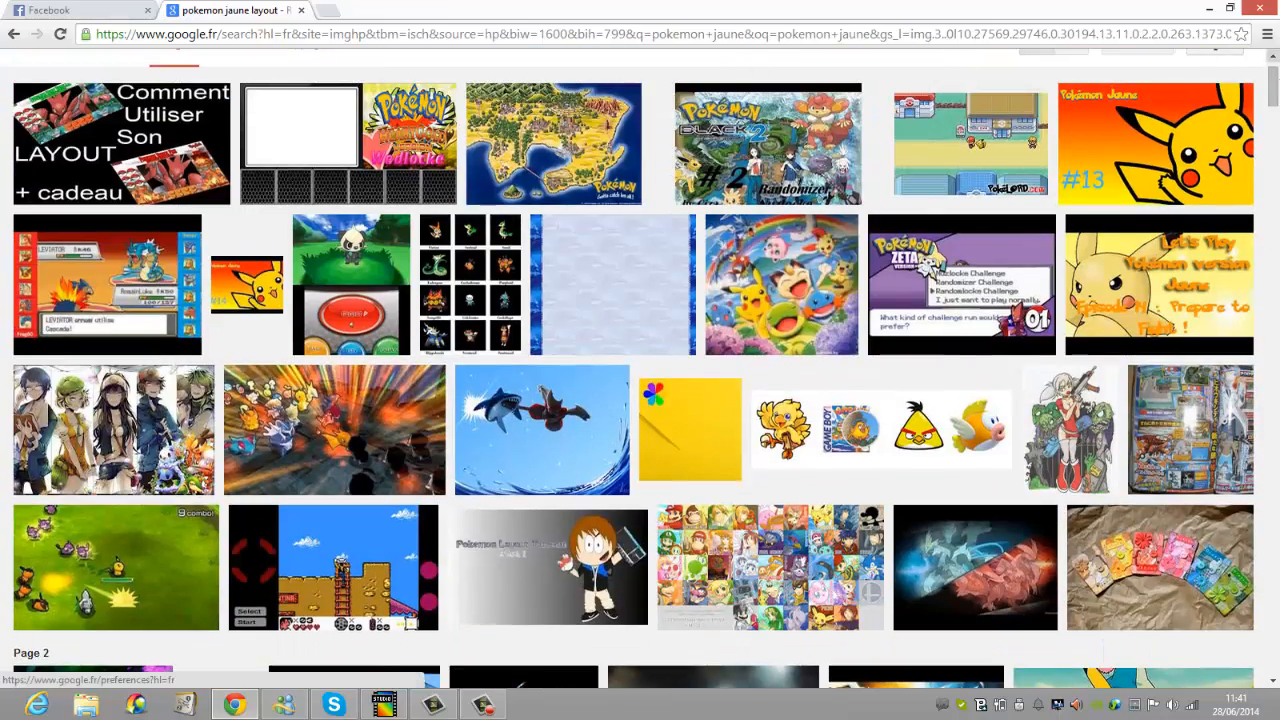
{"action": "scroll", "coordinate": [414, 71], "scroll_direction": "up", "scroll_amount": 1}
Search the images for "fond jaune" and look through the yellow backgrounds.
{"action": "triple_click", "coordinate": [349, 72]}
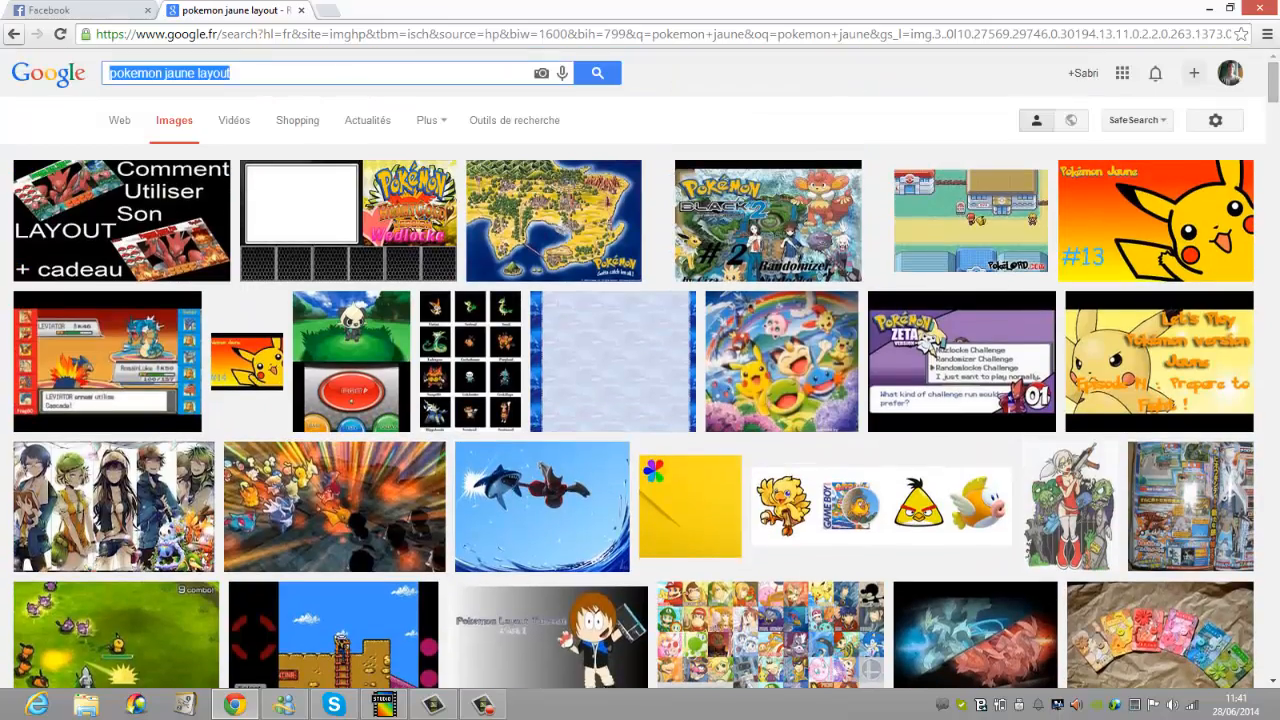
{"action": "type", "text": "fond jaune"}
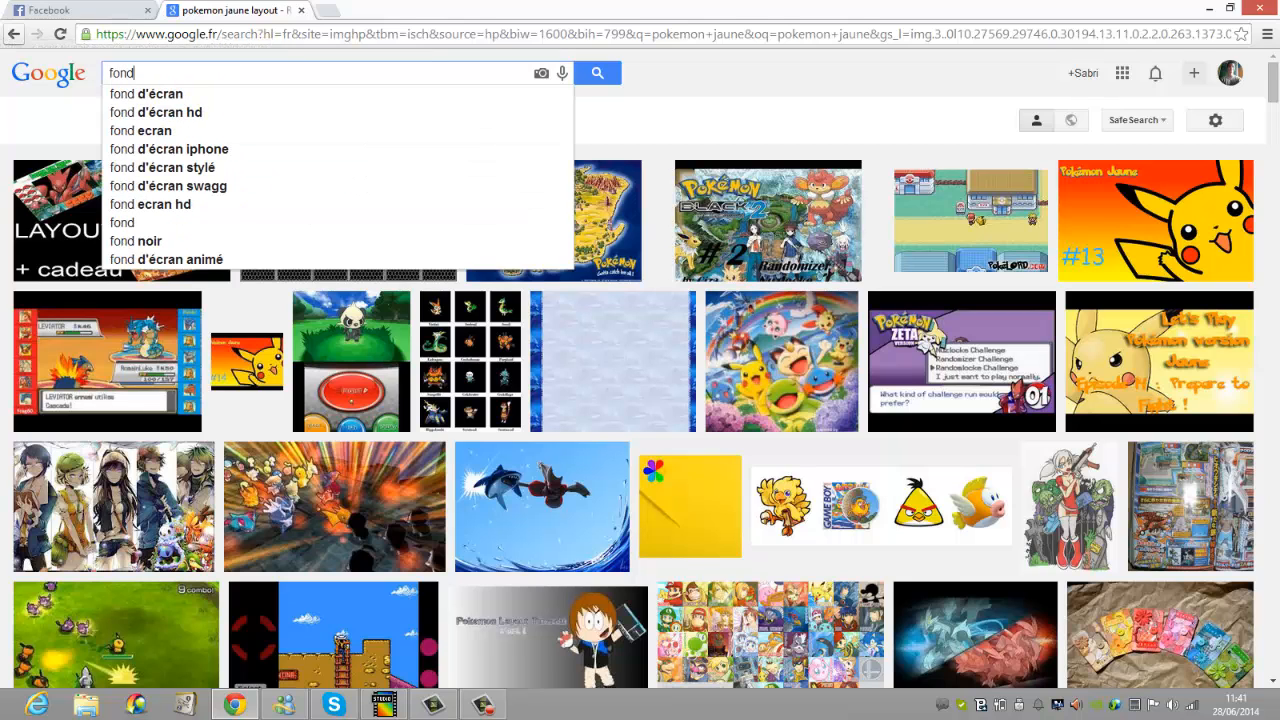
{"action": "key", "text": "Return"}
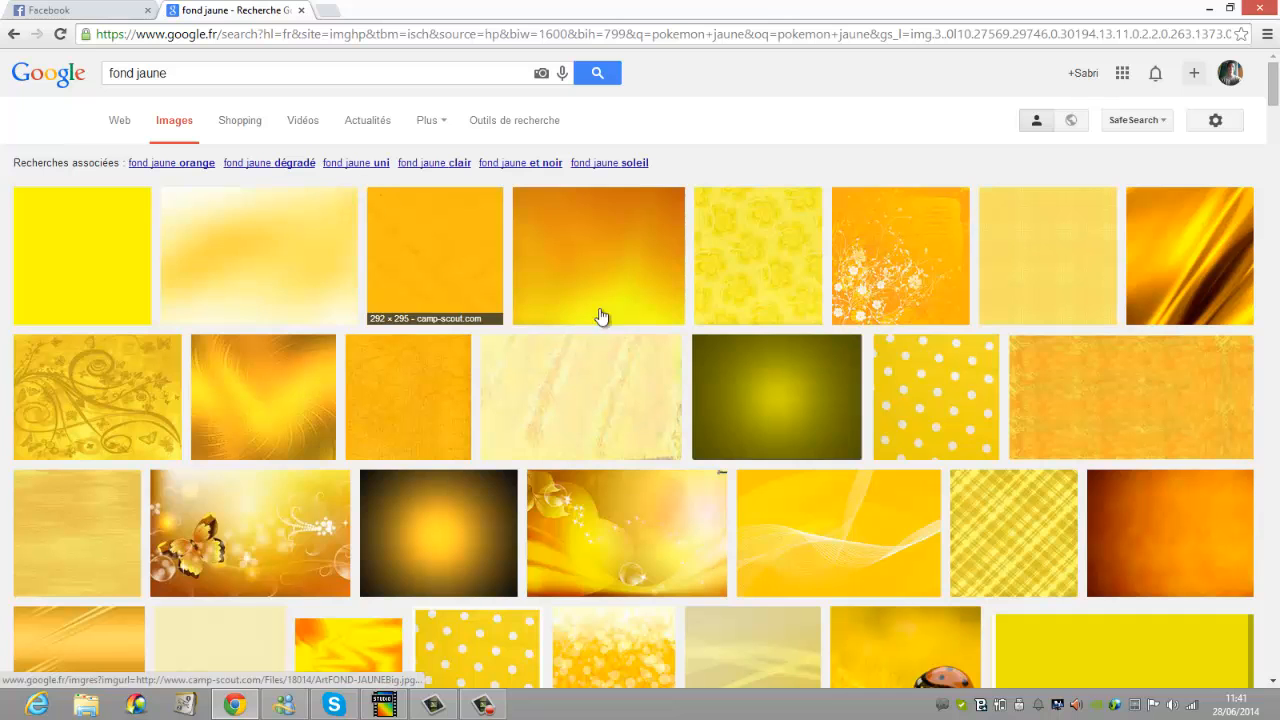
{"action": "scroll", "coordinate": [1229, 155], "scroll_direction": "down", "scroll_amount": 3}
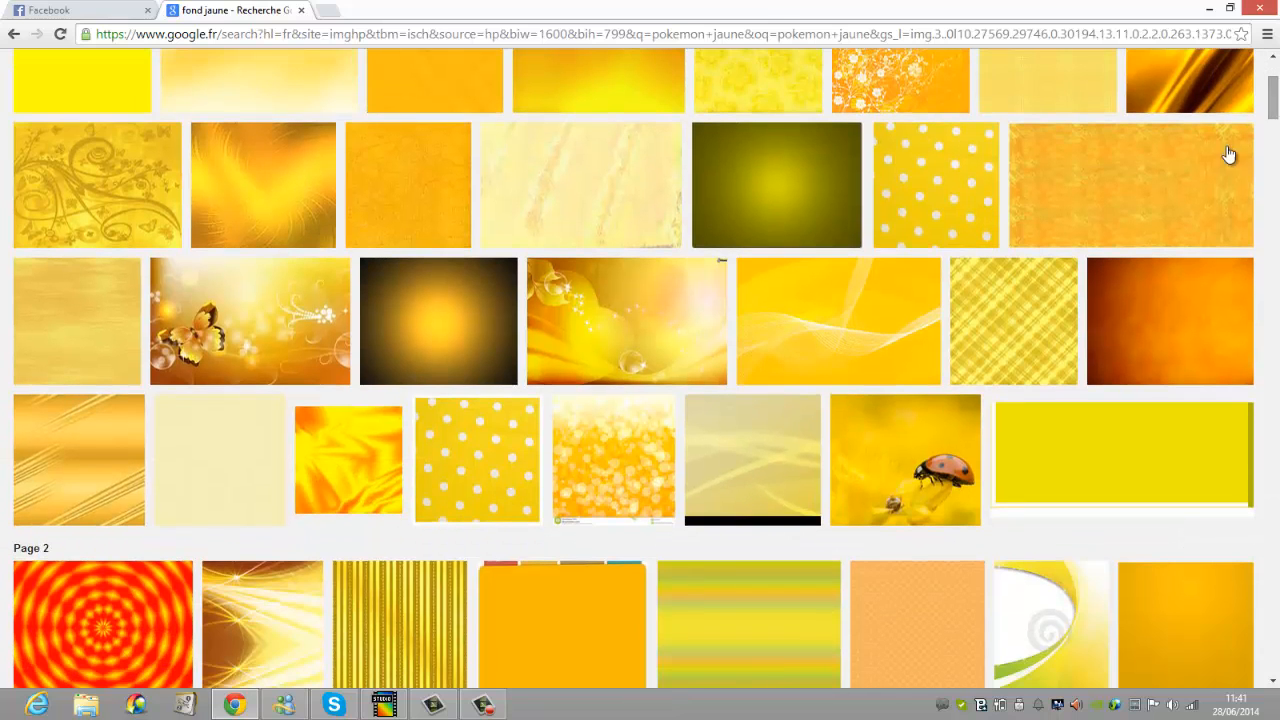
{"action": "scroll", "coordinate": [1240, 350], "scroll_direction": "up", "scroll_amount": 3}
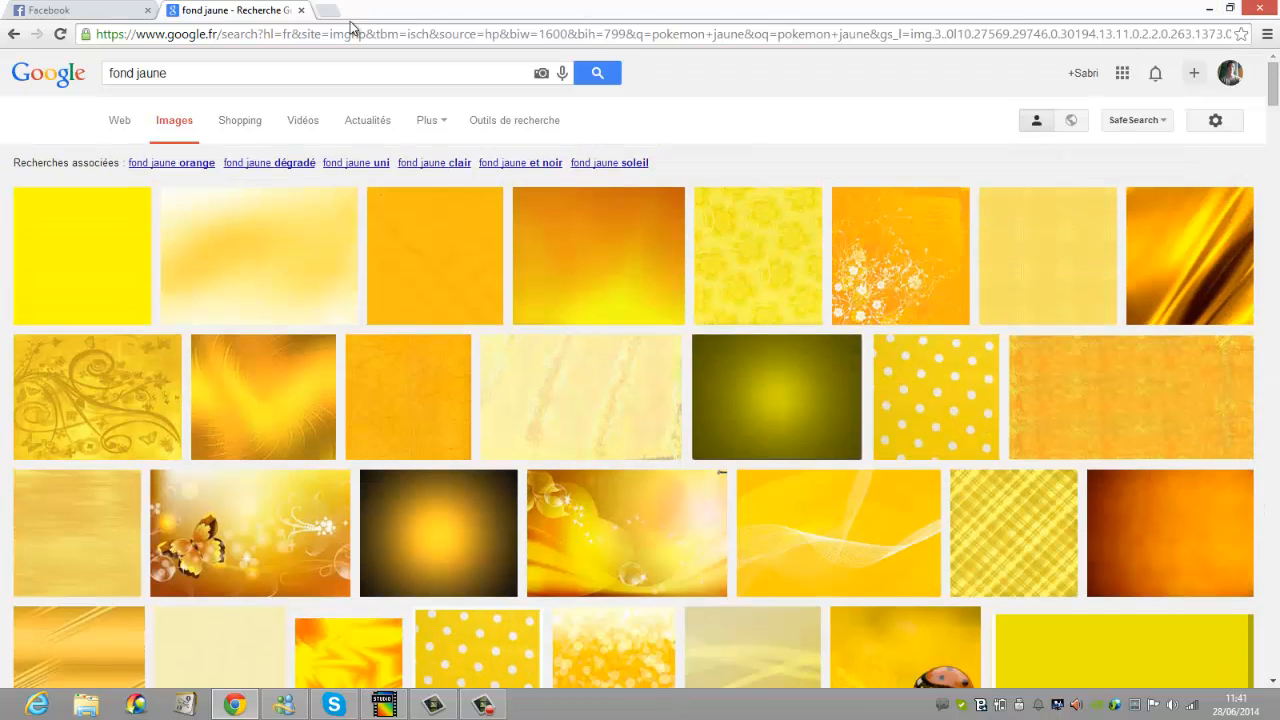
Save the plain bright yellow background image to the Images library as téléchargement (5).jpg.
{"action": "right_click", "coordinate": [72, 237]}
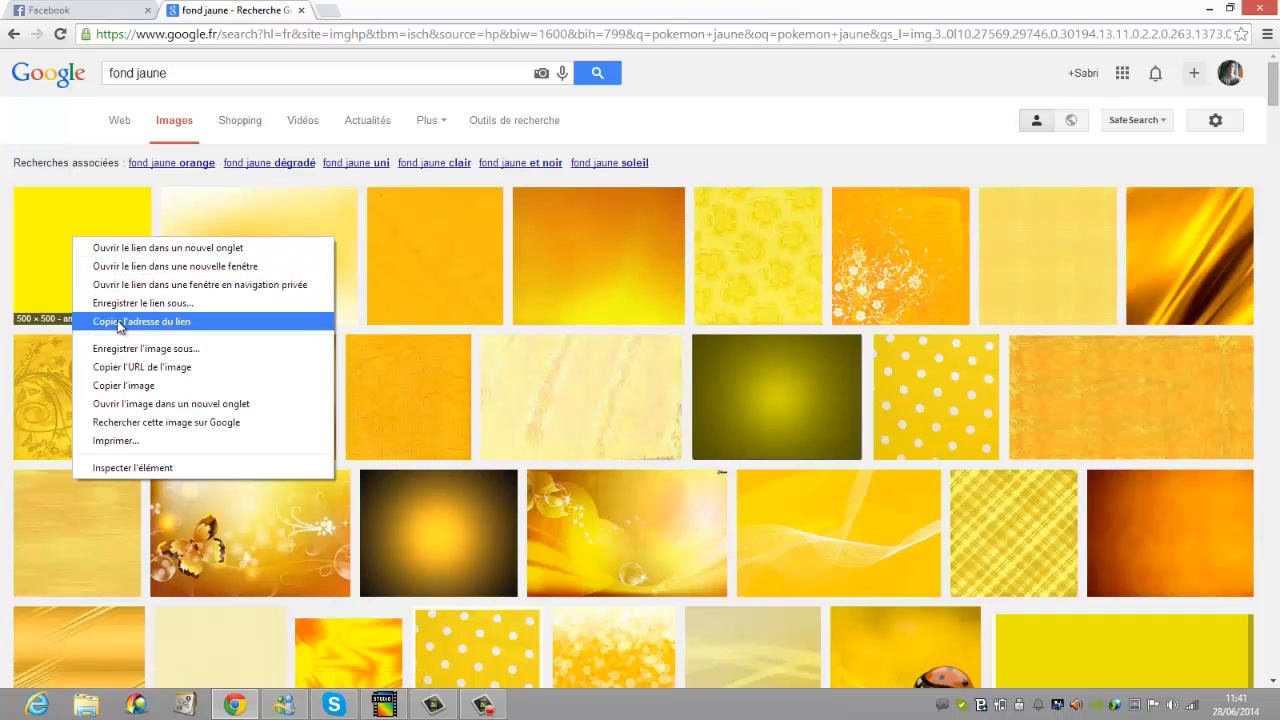
{"action": "left_click", "coordinate": [128, 347]}
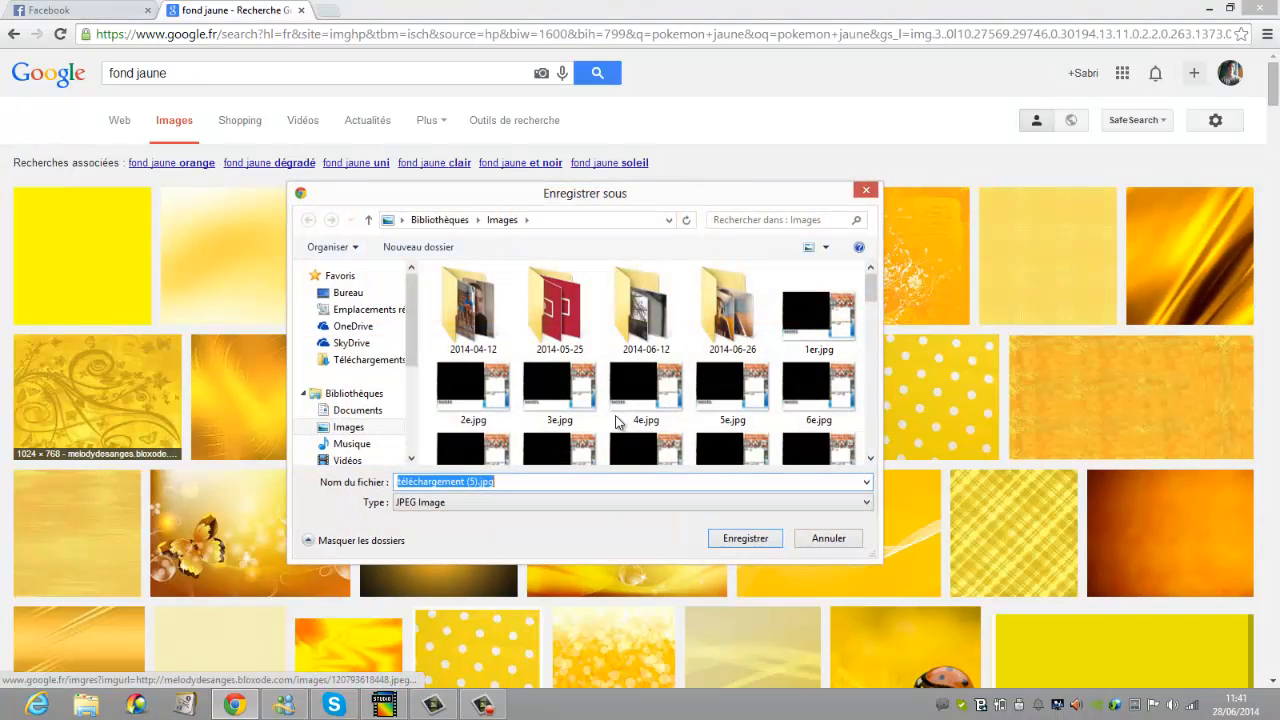
{"action": "left_click", "coordinate": [740, 540]}
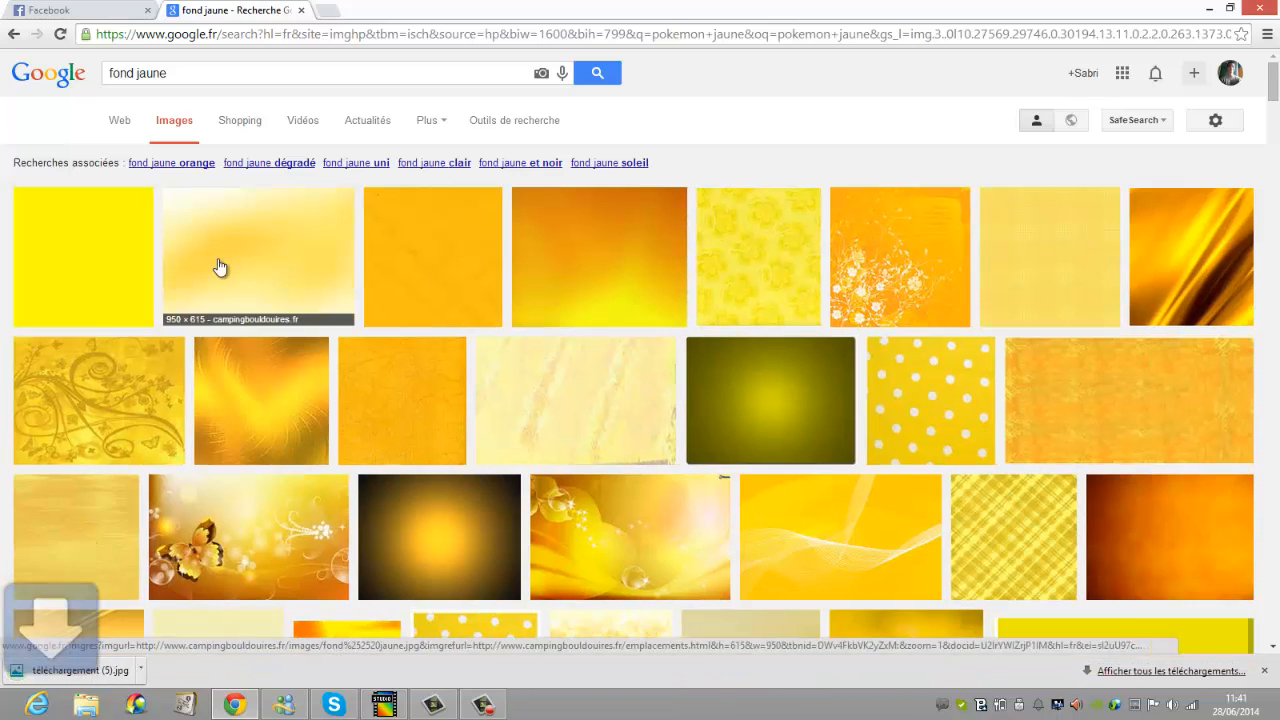
Search the images for "pikachu" and look through the results.
{"action": "triple_click", "coordinate": [209, 75]}
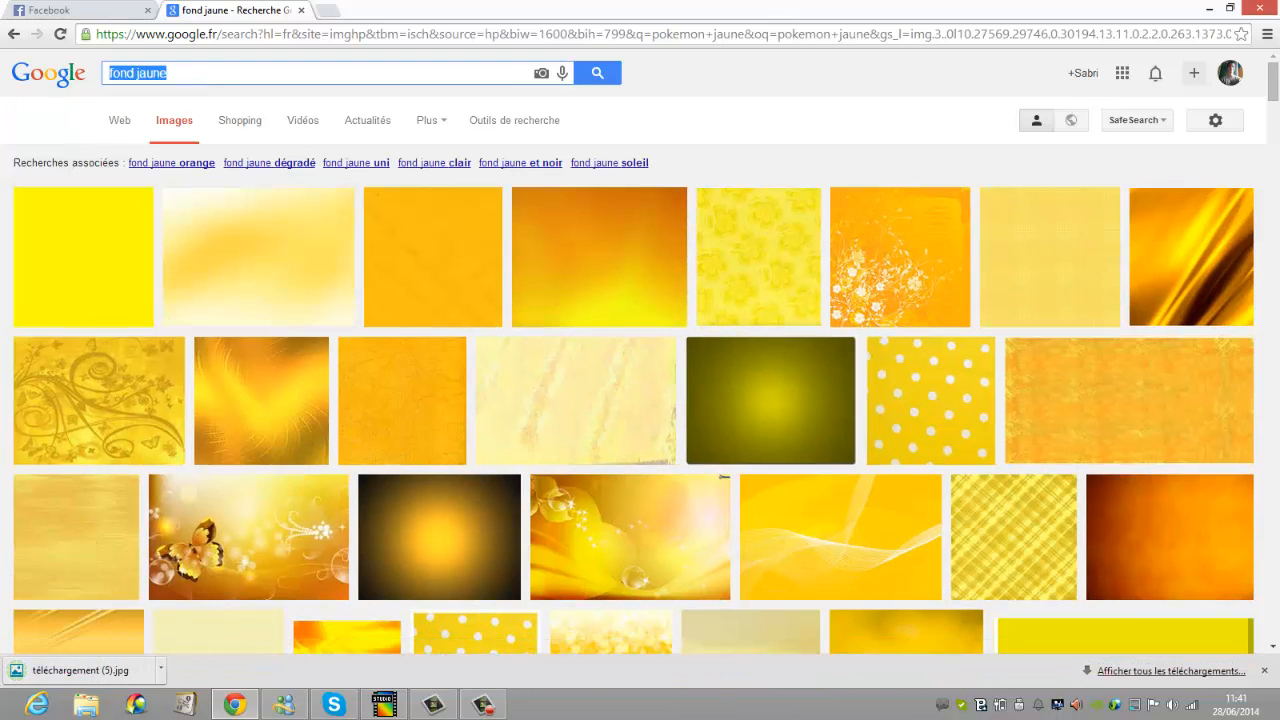
{"action": "type", "text": "pikachu"}
{"action": "key", "text": "Return"}
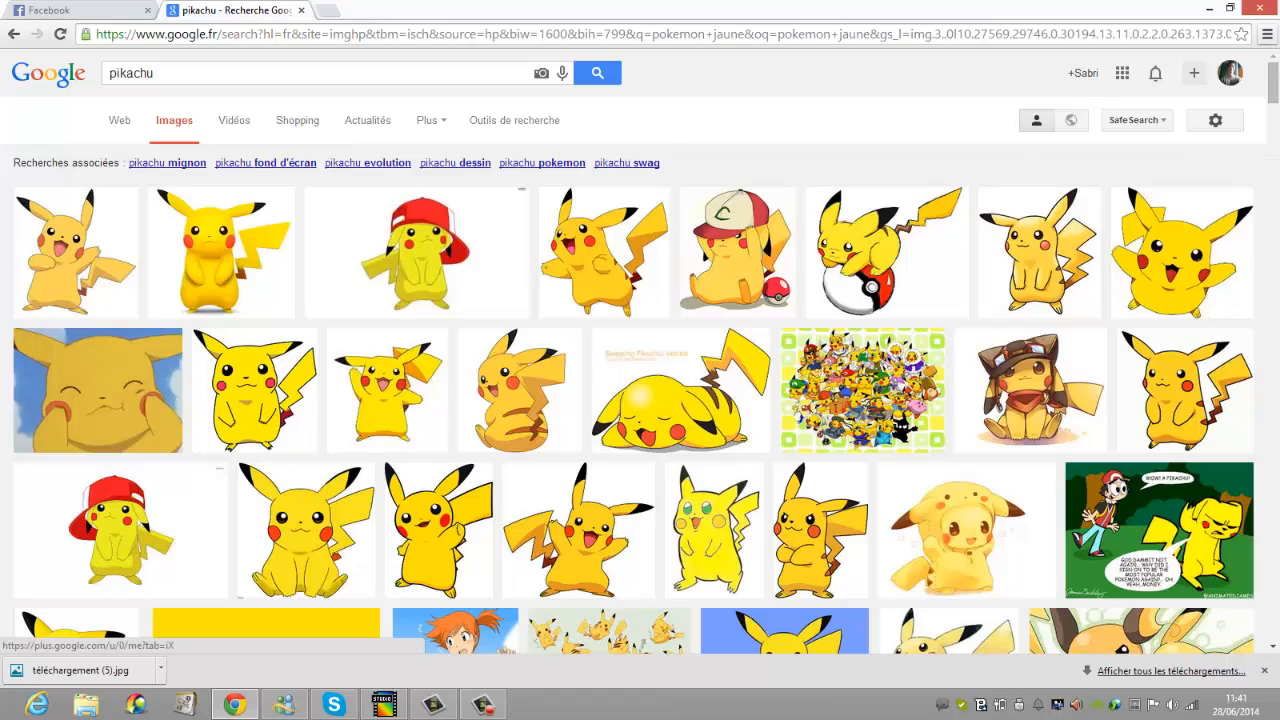
{"action": "mouse_move", "coordinate": [1276, 78]}
{"action": "left_mouse_down"}
{"action": "mouse_move", "coordinate": [1278, 113]}
{"action": "mouse_move", "coordinate": [1274, 82]}
{"action": "left_mouse_up"}
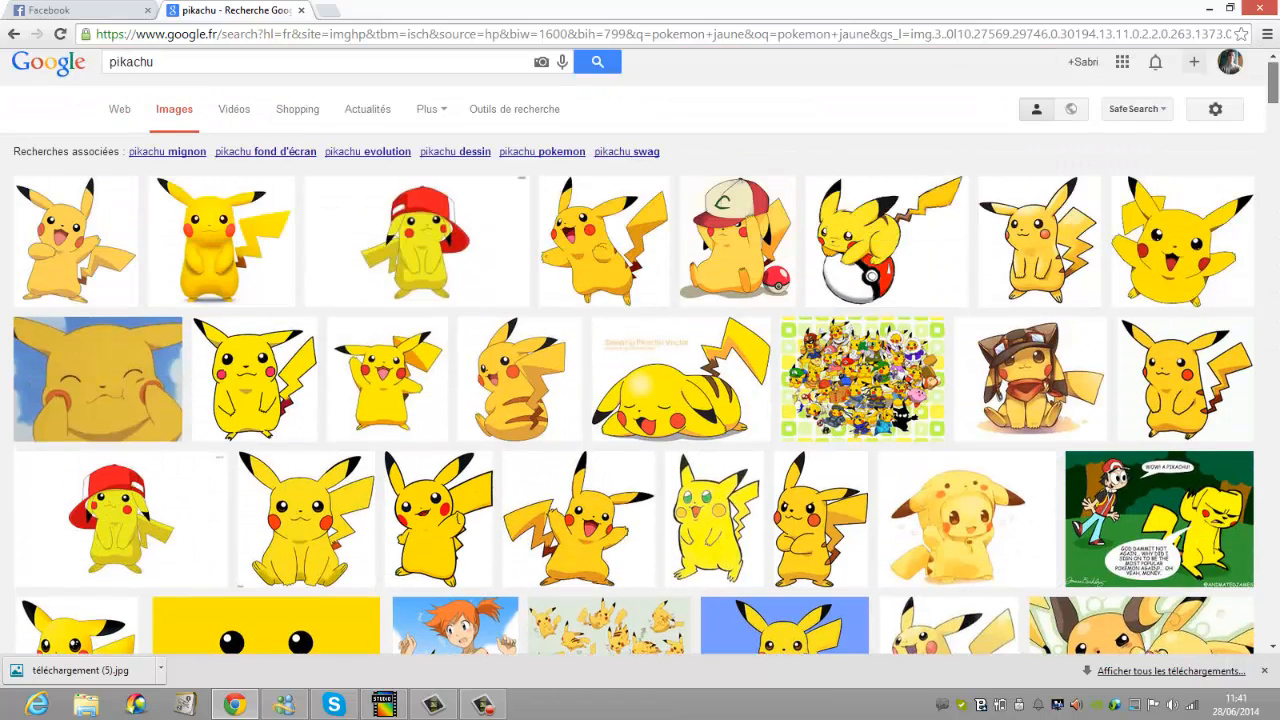
{"action": "right_click", "coordinate": [69, 235]}
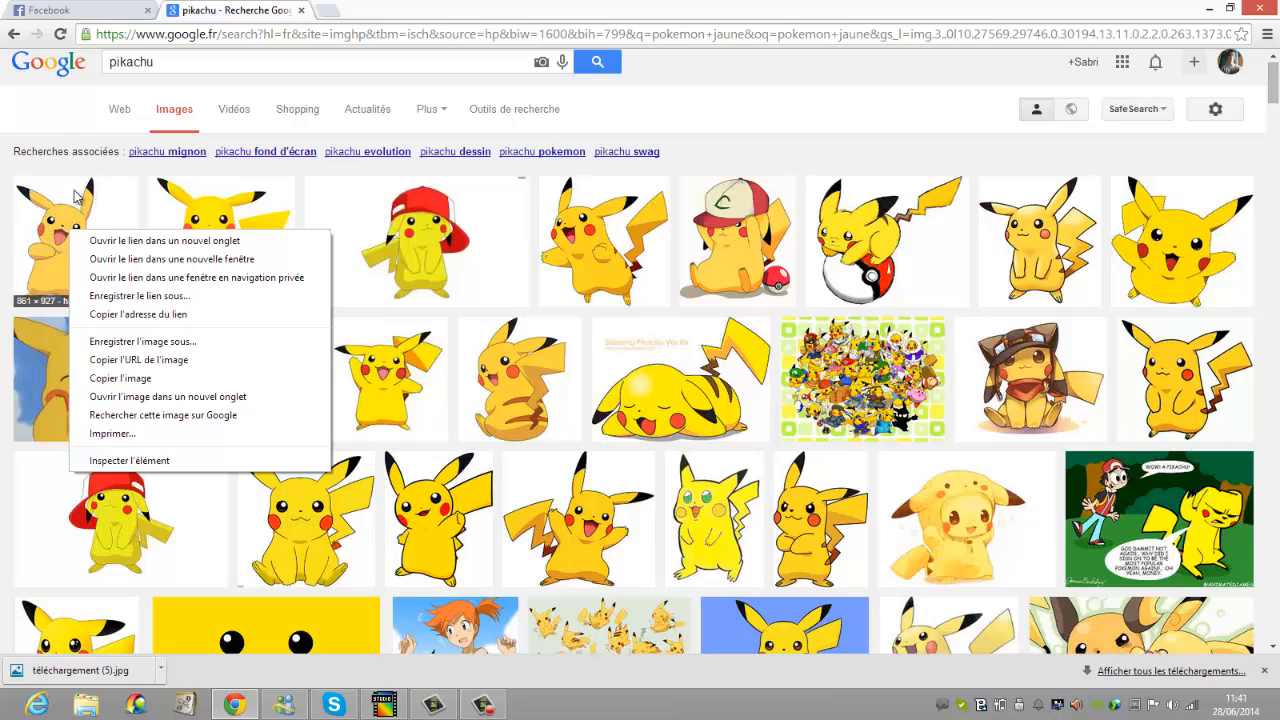
{"action": "left_click", "coordinate": [52, 263]}
{"action": "left_click", "coordinate": [52, 263]}
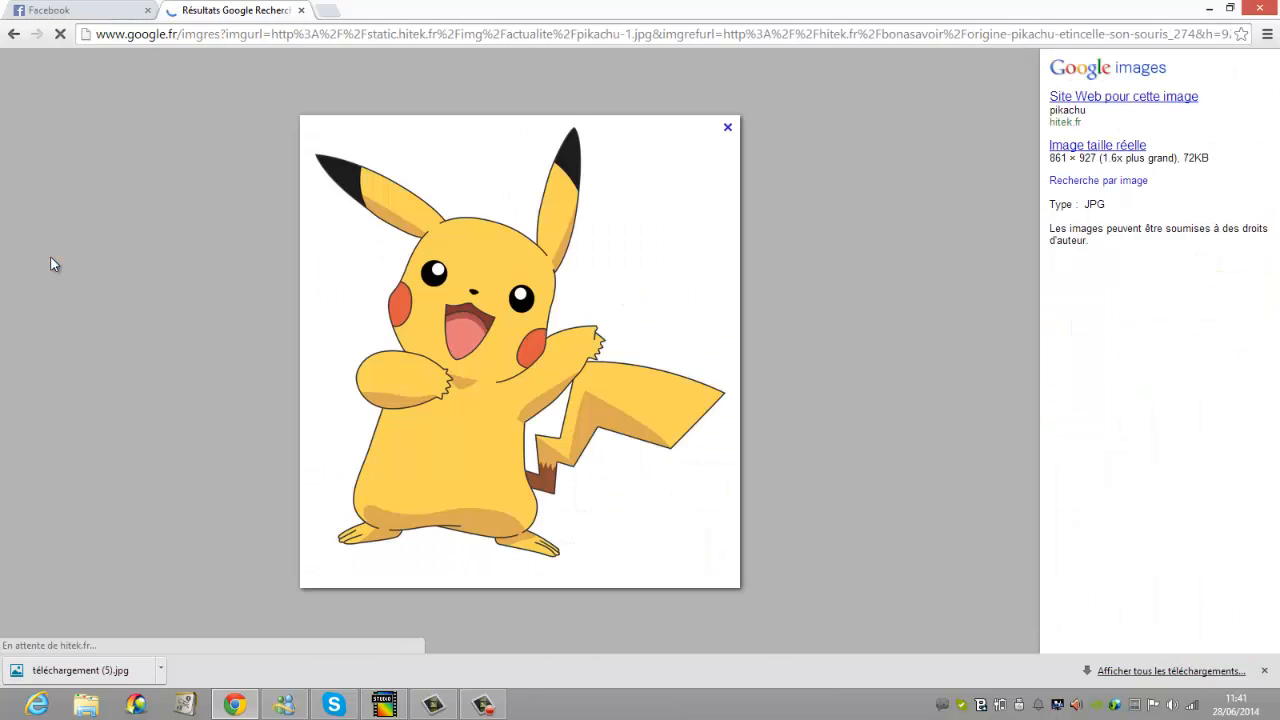
{"action": "right_click", "coordinate": [486, 258]}
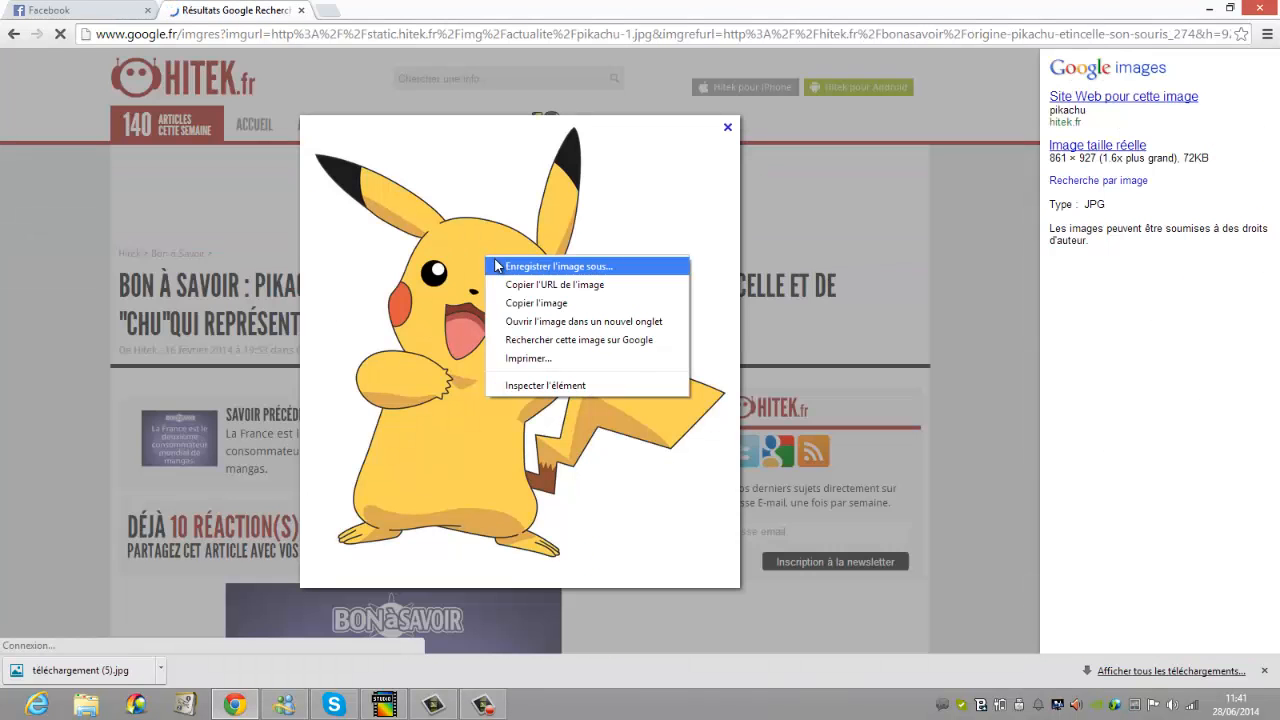
{"action": "left_click", "coordinate": [494, 266]}
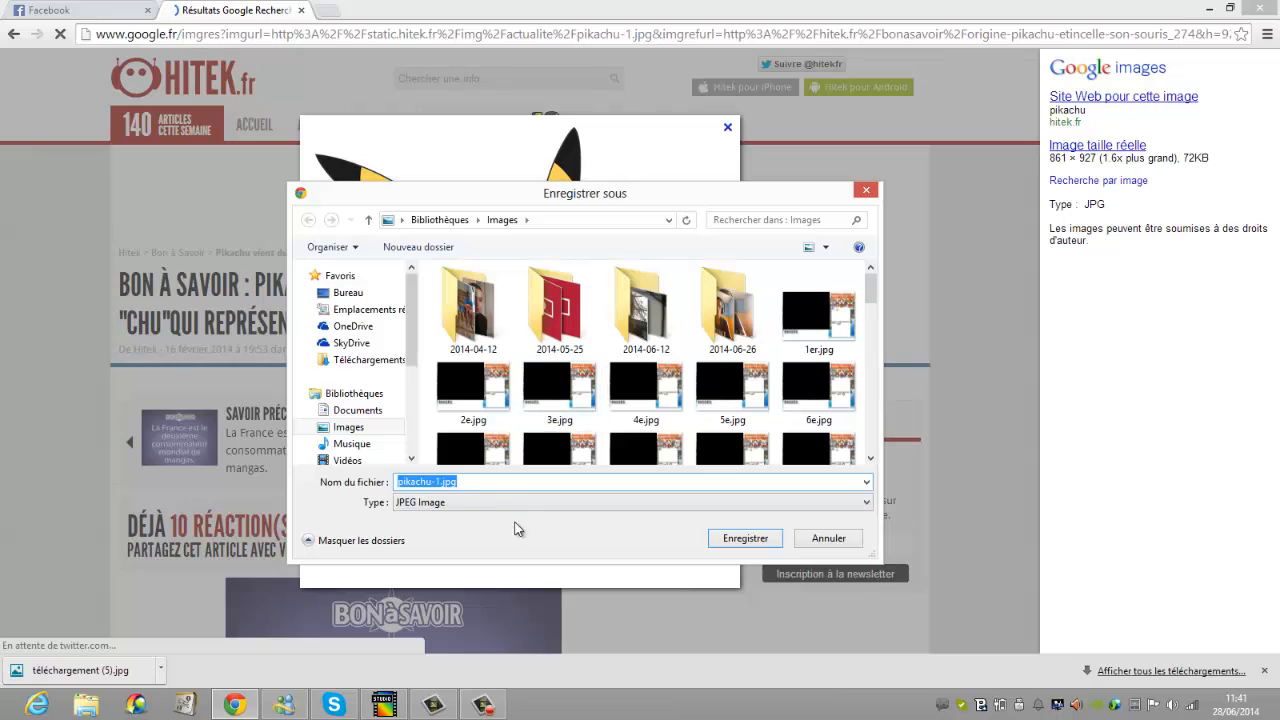
{"action": "left_click", "coordinate": [526, 505]}
{"action": "left_click", "coordinate": [567, 515]}
{"action": "left_click", "coordinate": [828, 538]}
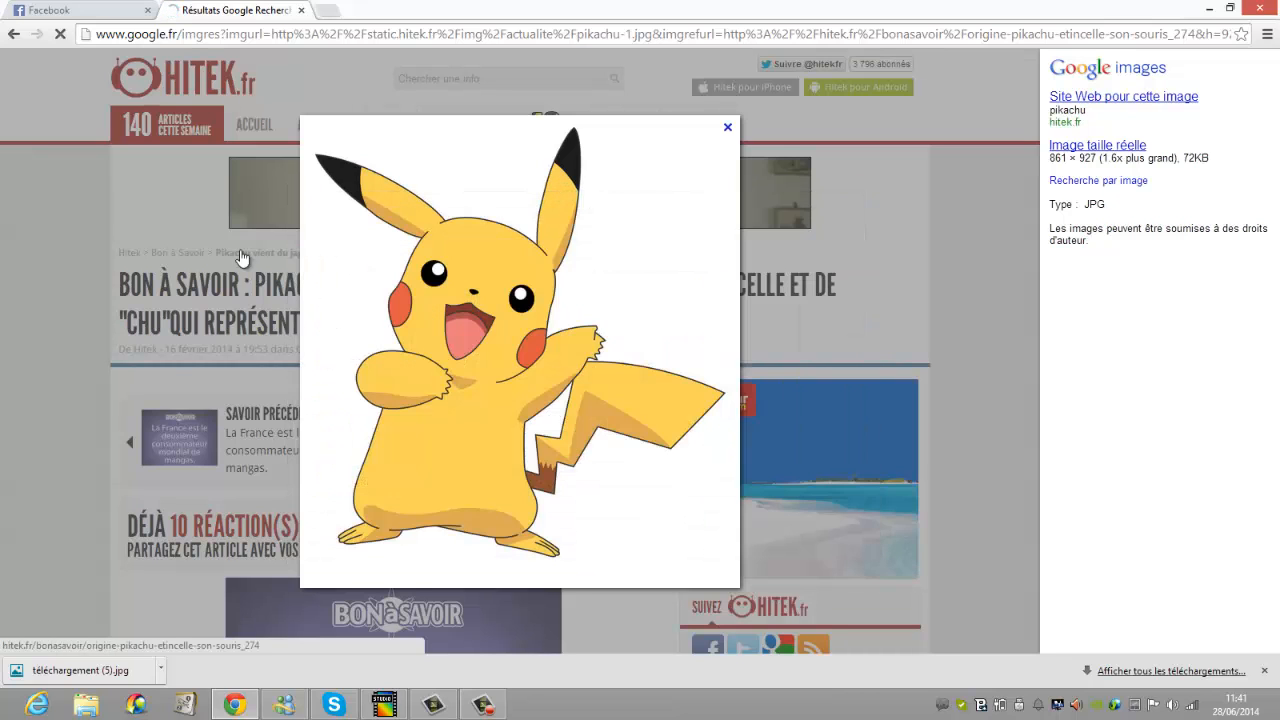
Search the images for "pikachu png" and save the first Pikachu picture to the Images library as Pikachu.png.
{"action": "left_click", "coordinate": [14, 34]}
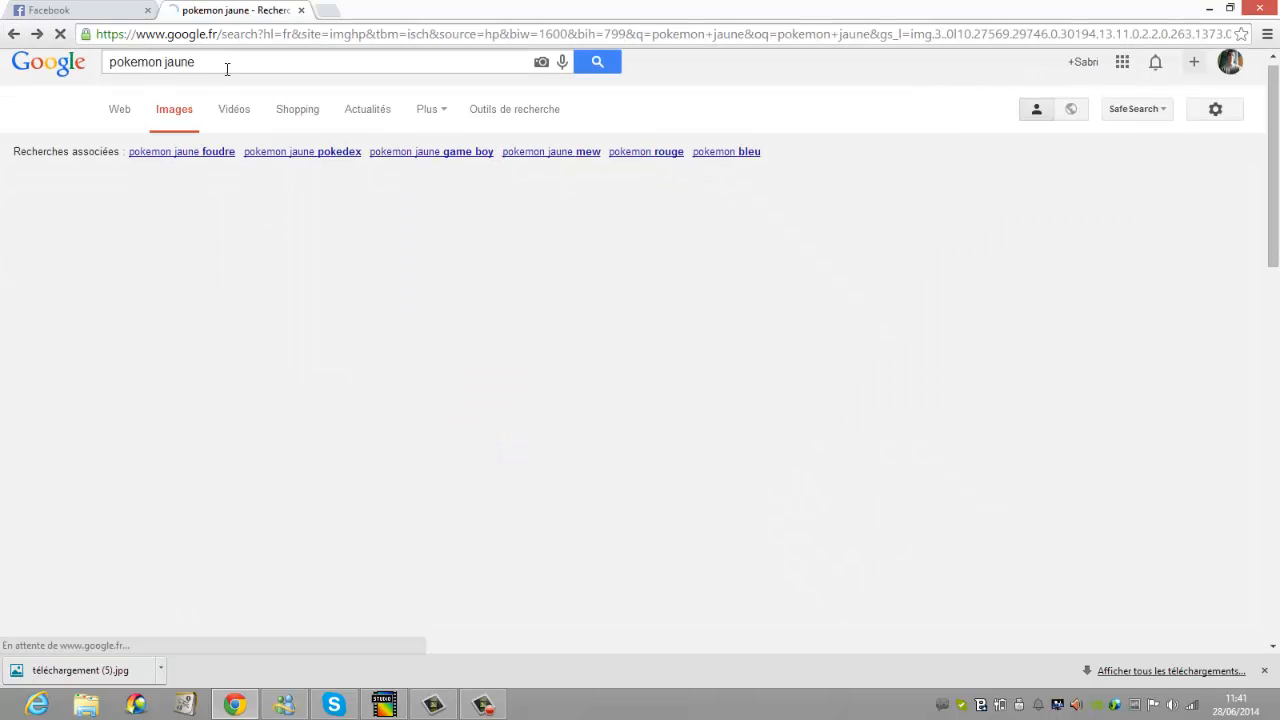
{"action": "type", "text": "png"}
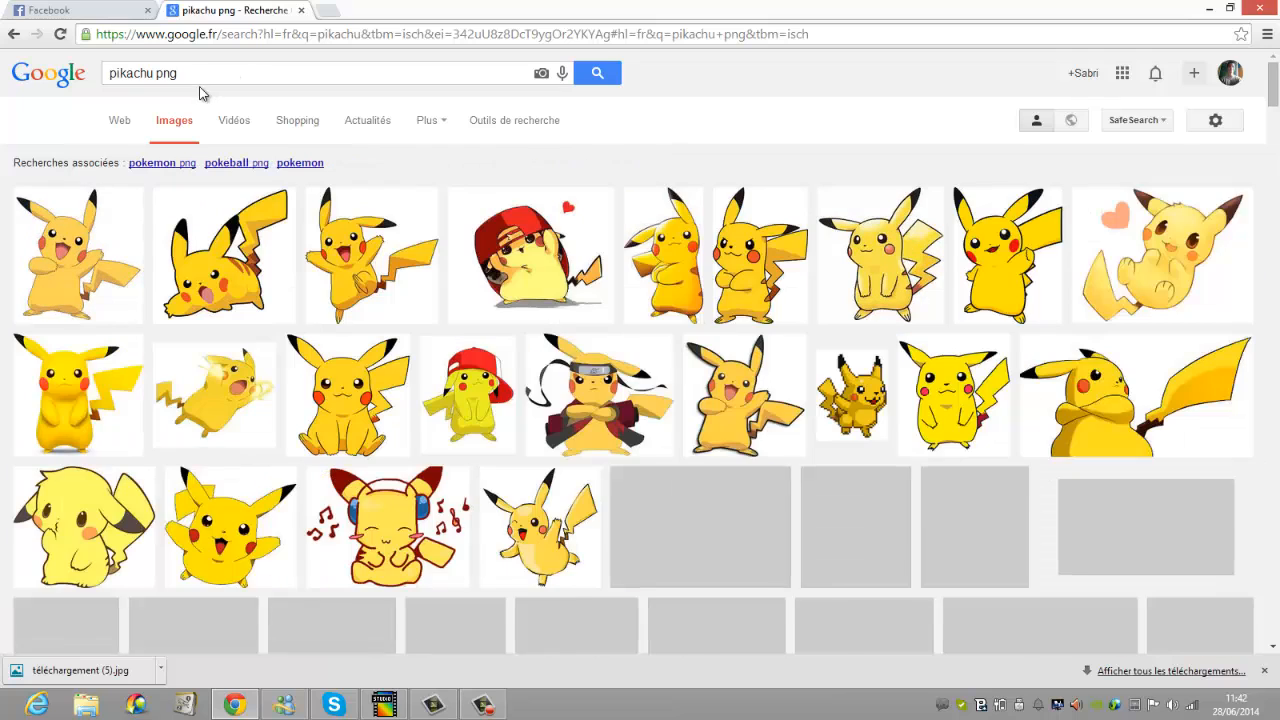
{"action": "left_click", "coordinate": [32, 232]}
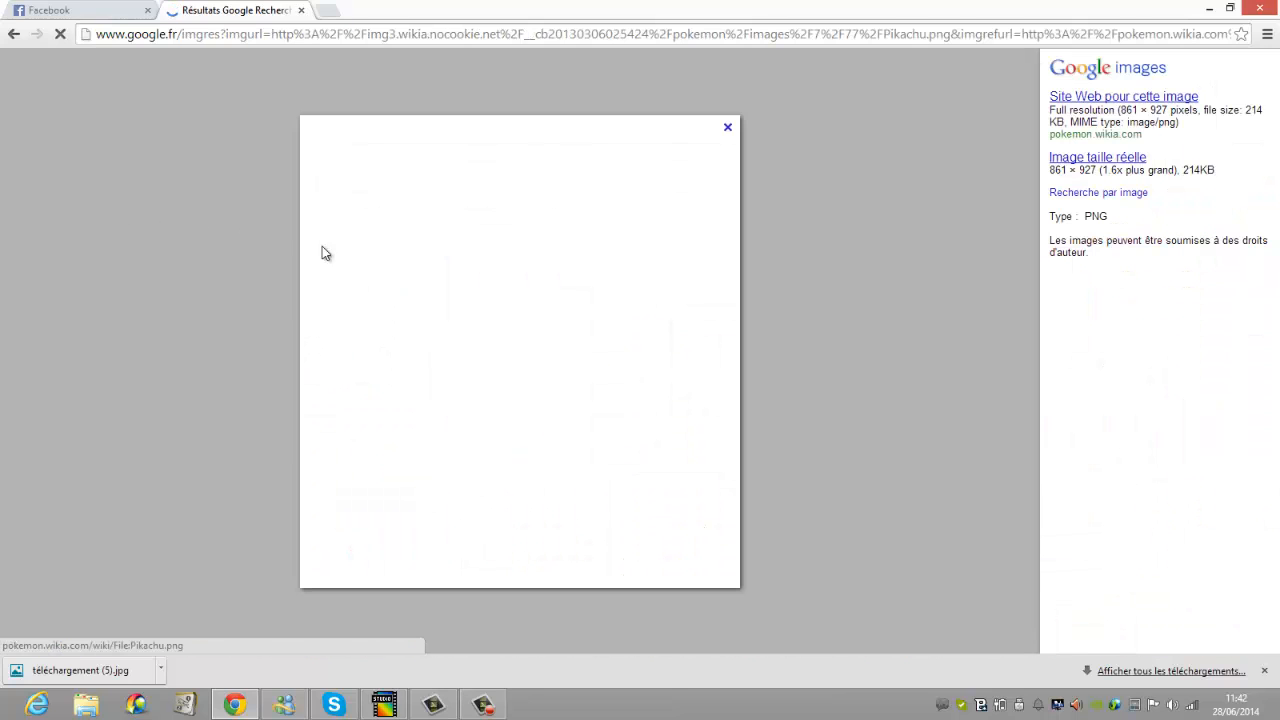
{"action": "right_click", "coordinate": [449, 305]}
{"action": "left_click", "coordinate": [473, 318]}
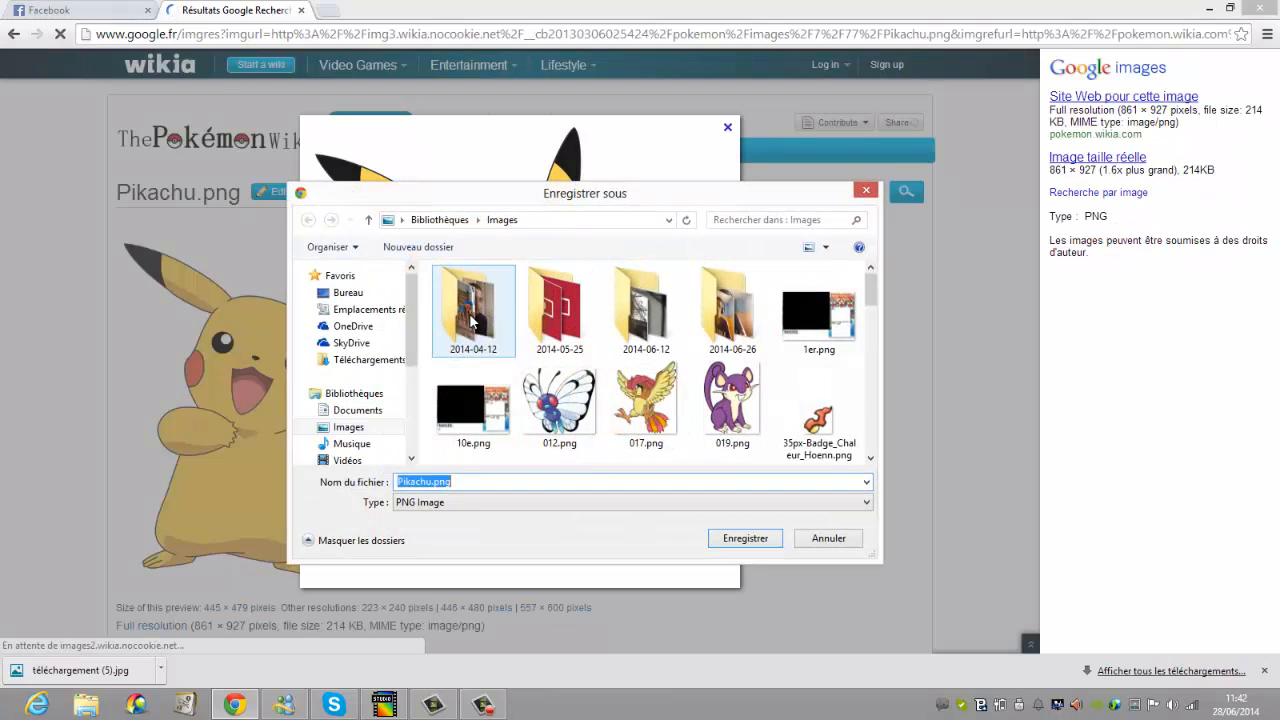
{"action": "left_click", "coordinate": [745, 539]}
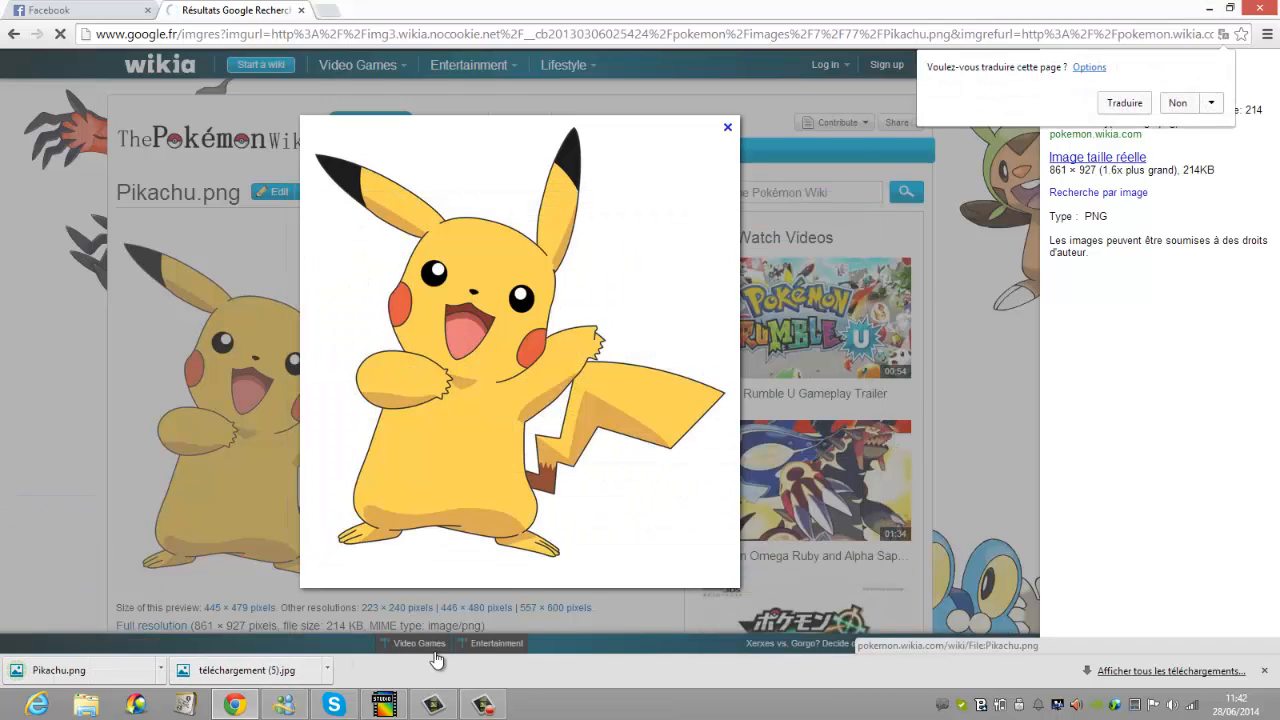
Return to the image results and search for "poké ball".
{"action": "left_click", "coordinate": [15, 37]}
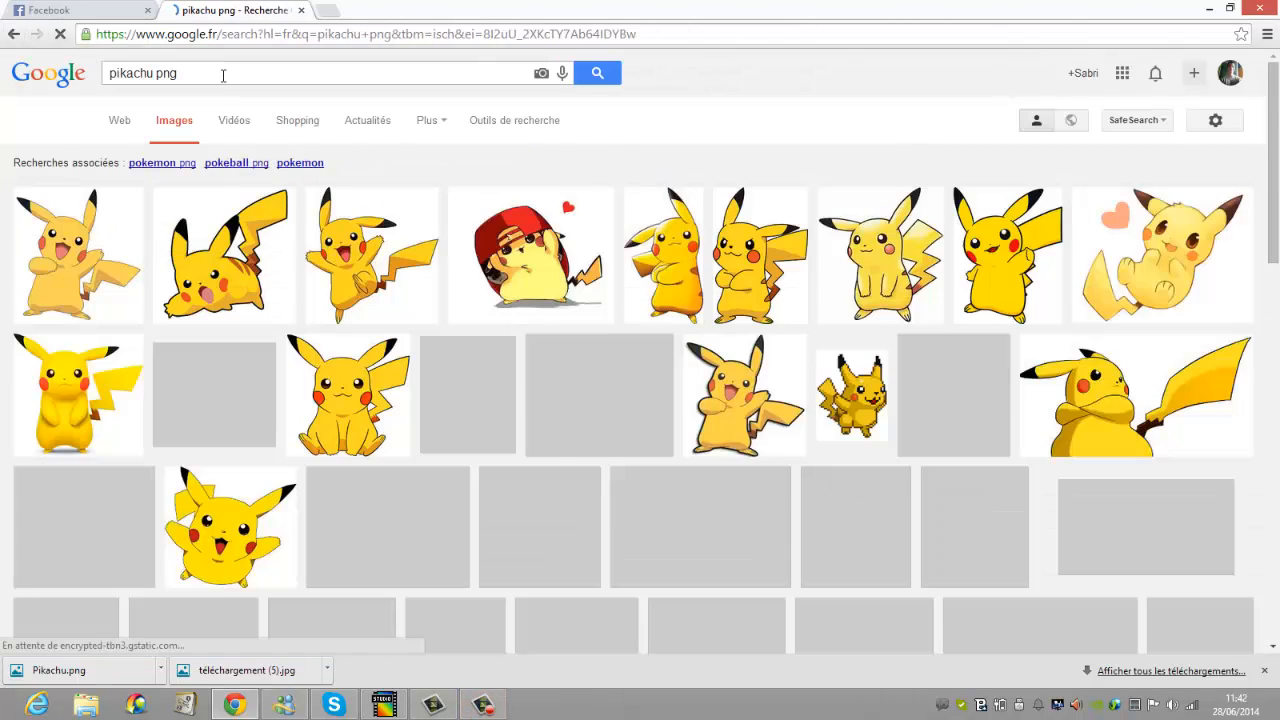
{"action": "triple_click", "coordinate": [223, 76]}
{"action": "key", "text": "BackSpace"}
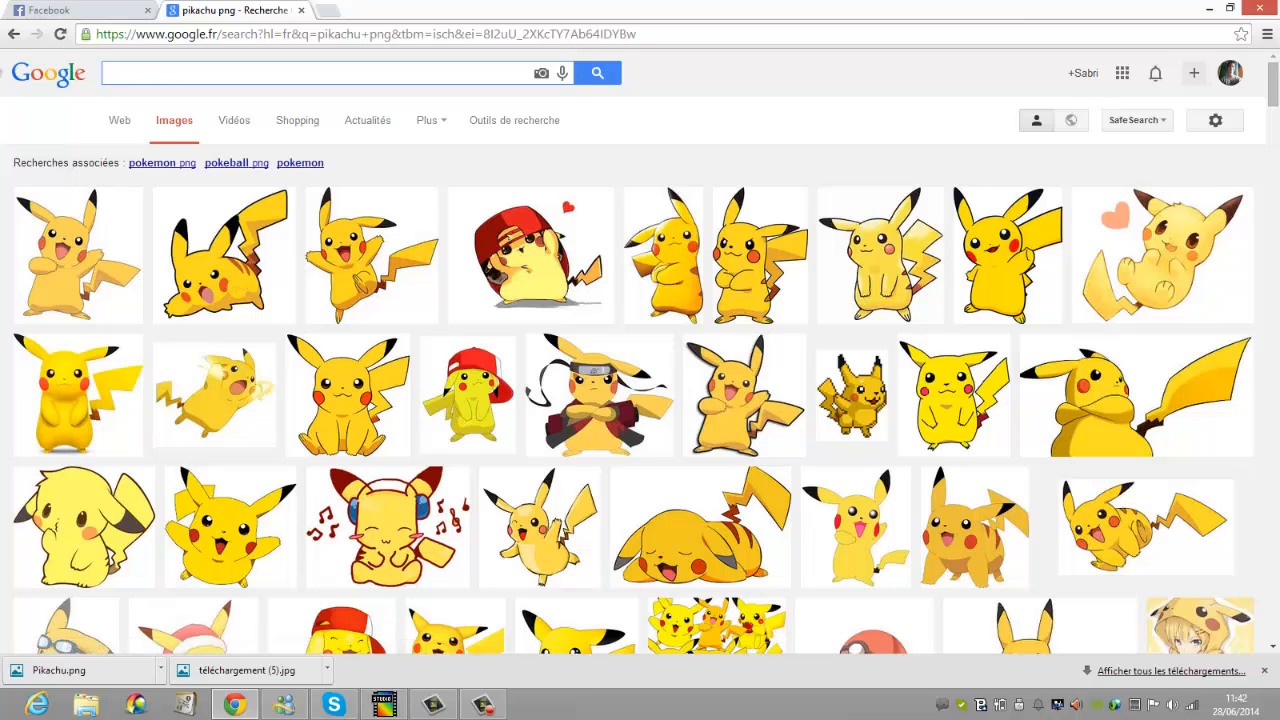
{"action": "type", "text": "poké a"}
{"action": "key", "text": "BackSpace"}
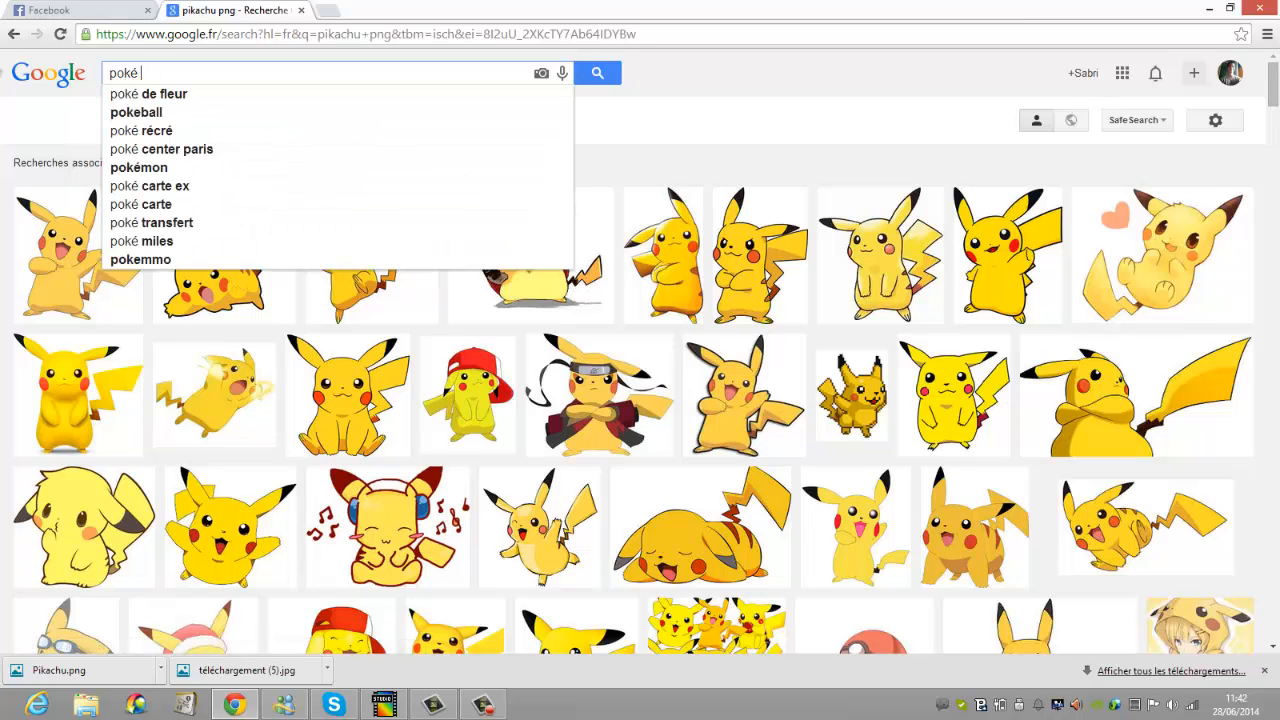
{"action": "type", "text": "ball"}
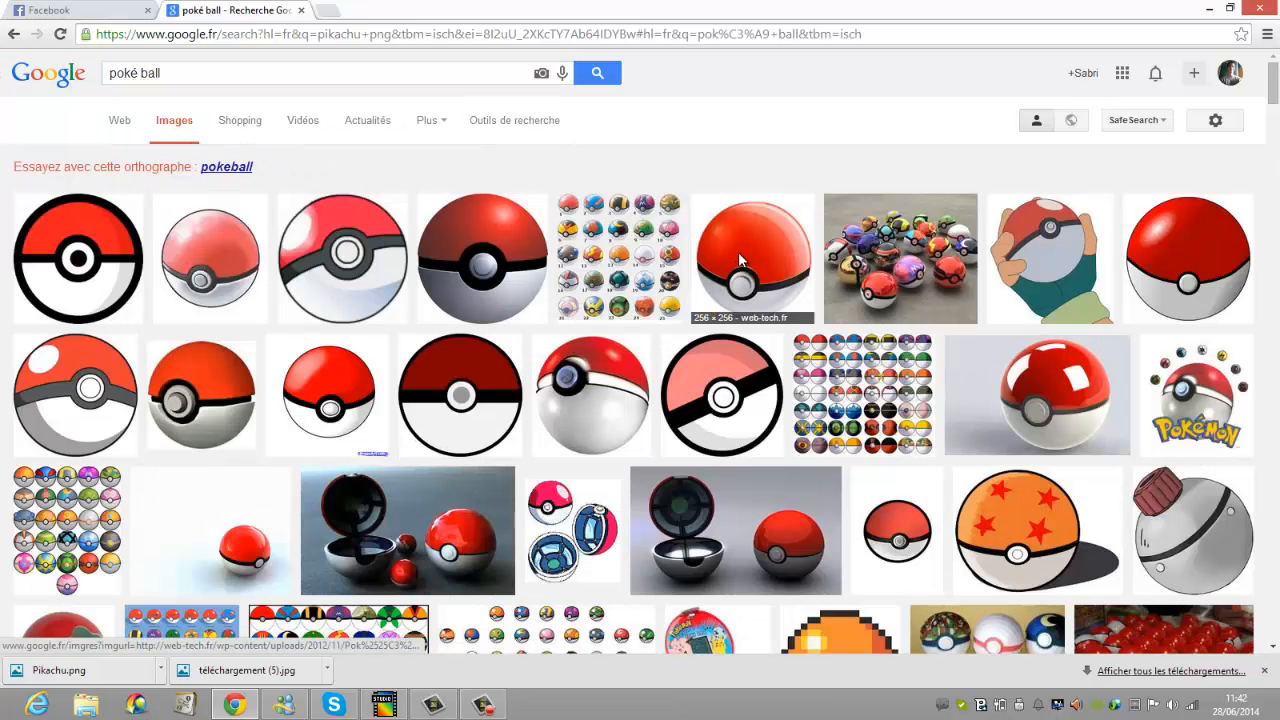
{"action": "left_click", "coordinate": [738, 252]}
{"action": "right_click", "coordinate": [432, 362]}
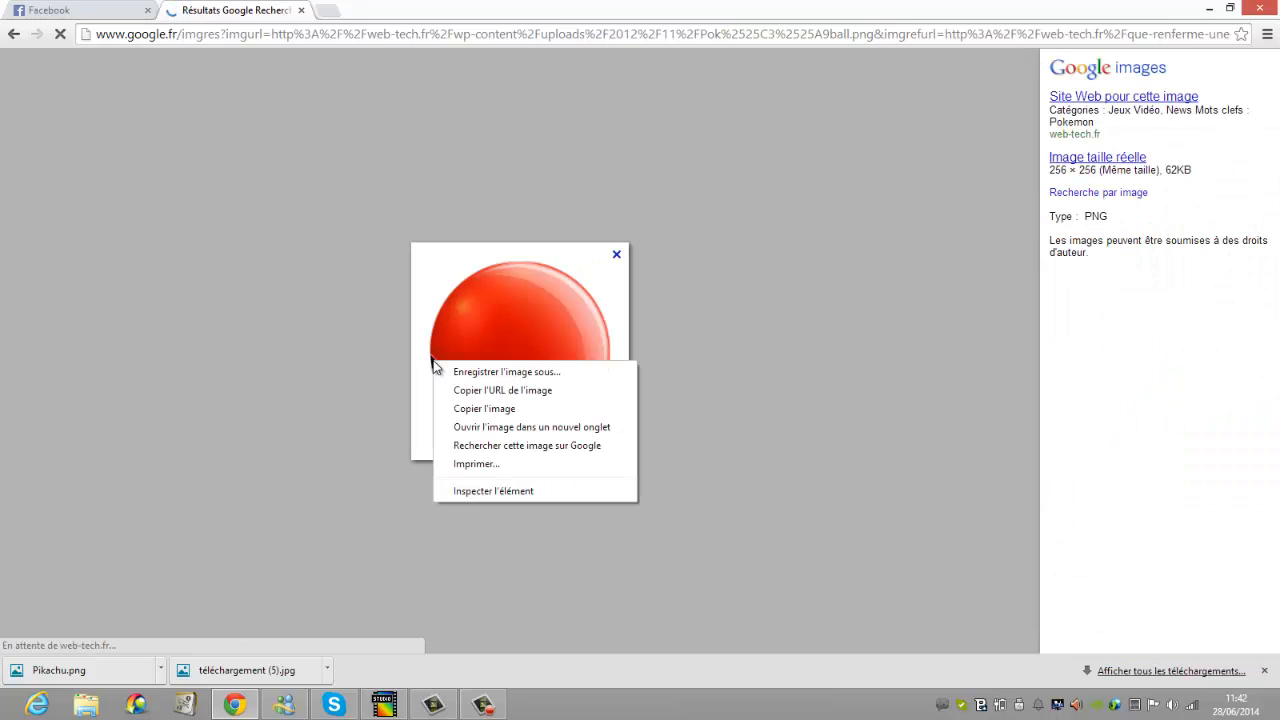
{"action": "left_click", "coordinate": [480, 372]}
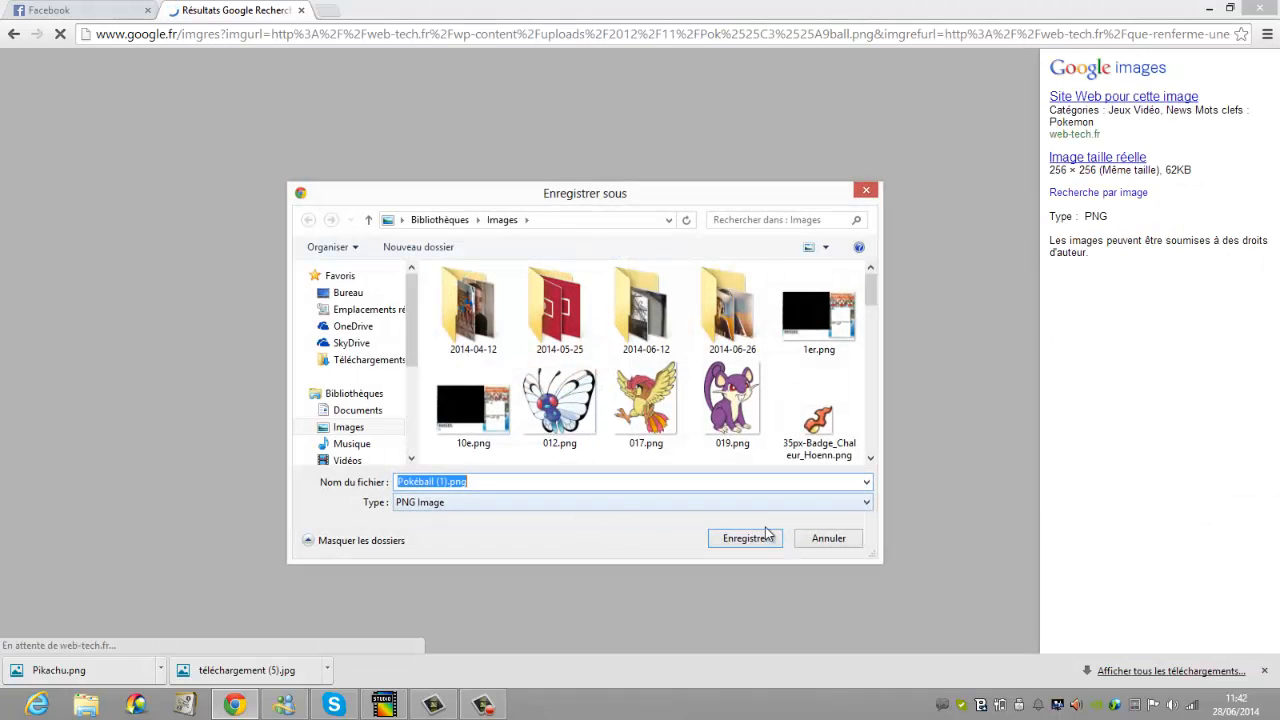
{"action": "left_click", "coordinate": [829, 538]}
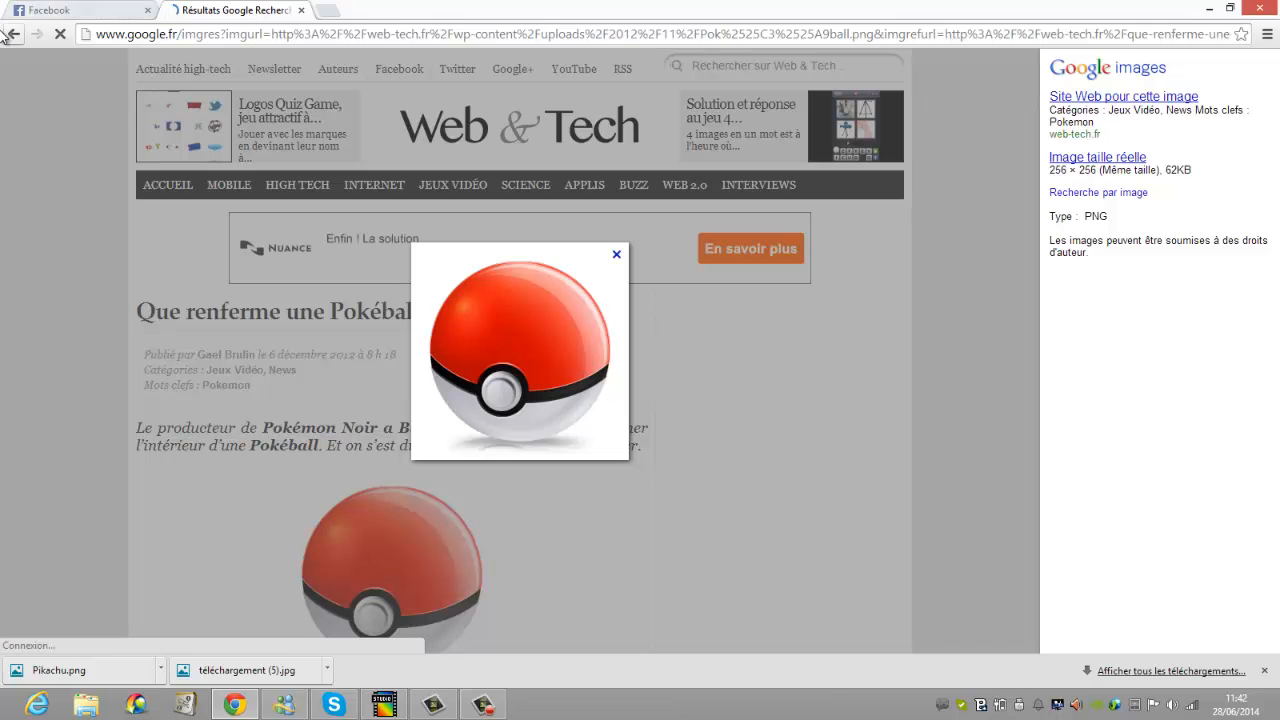
{"action": "left_click", "coordinate": [8, 35]}
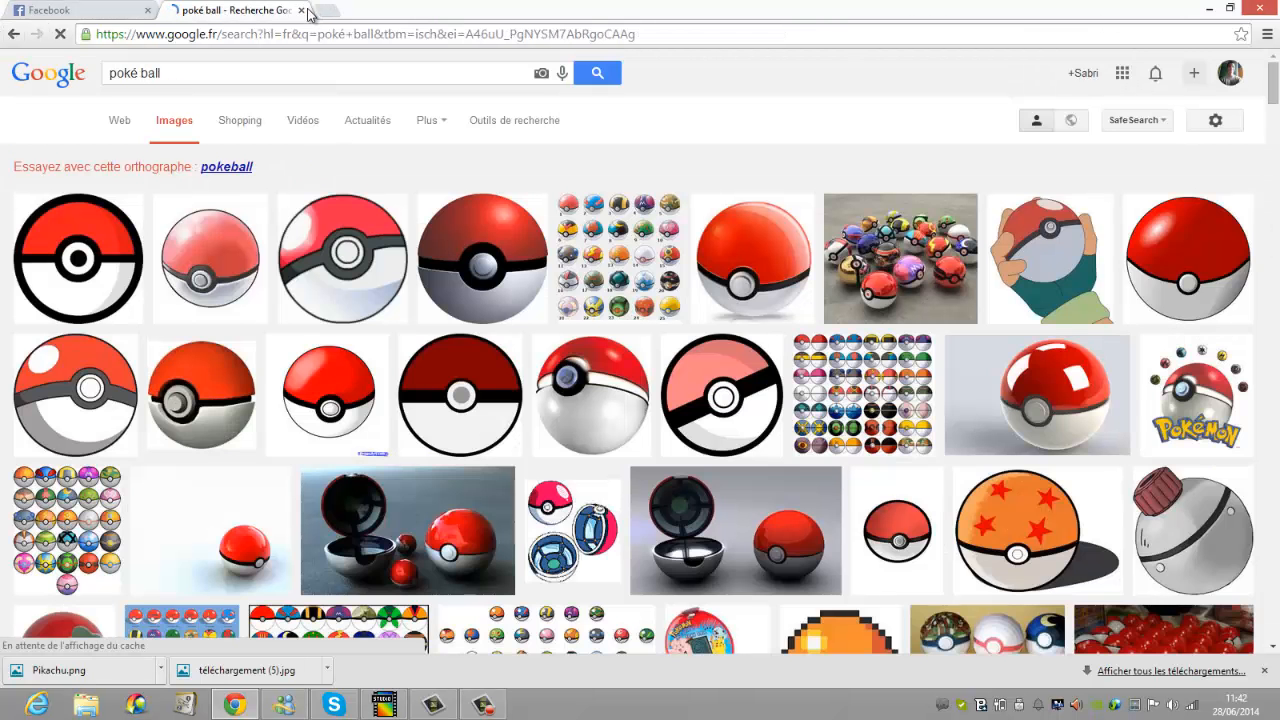
Search the images for "badge roche pierre".
{"action": "triple_click", "coordinate": [423, 71]}
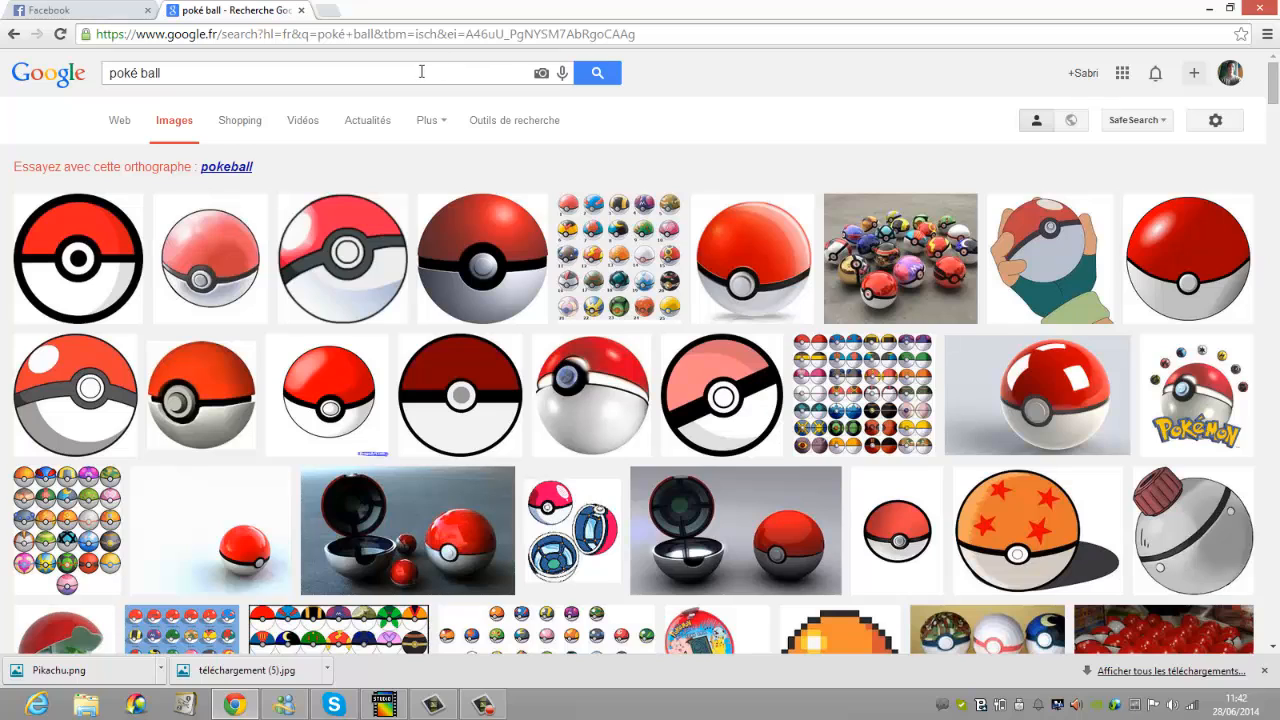
{"action": "type", "text": "badge ro"}
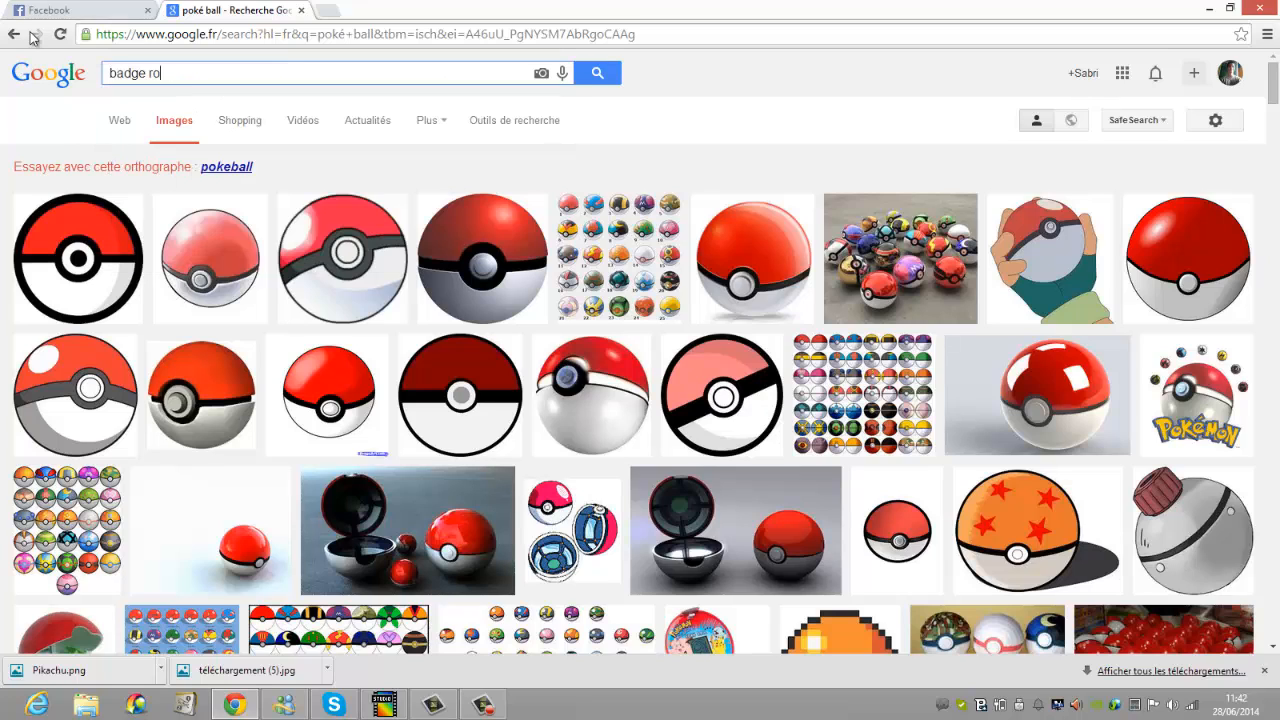
{"action": "type", "text": "che pierre"}
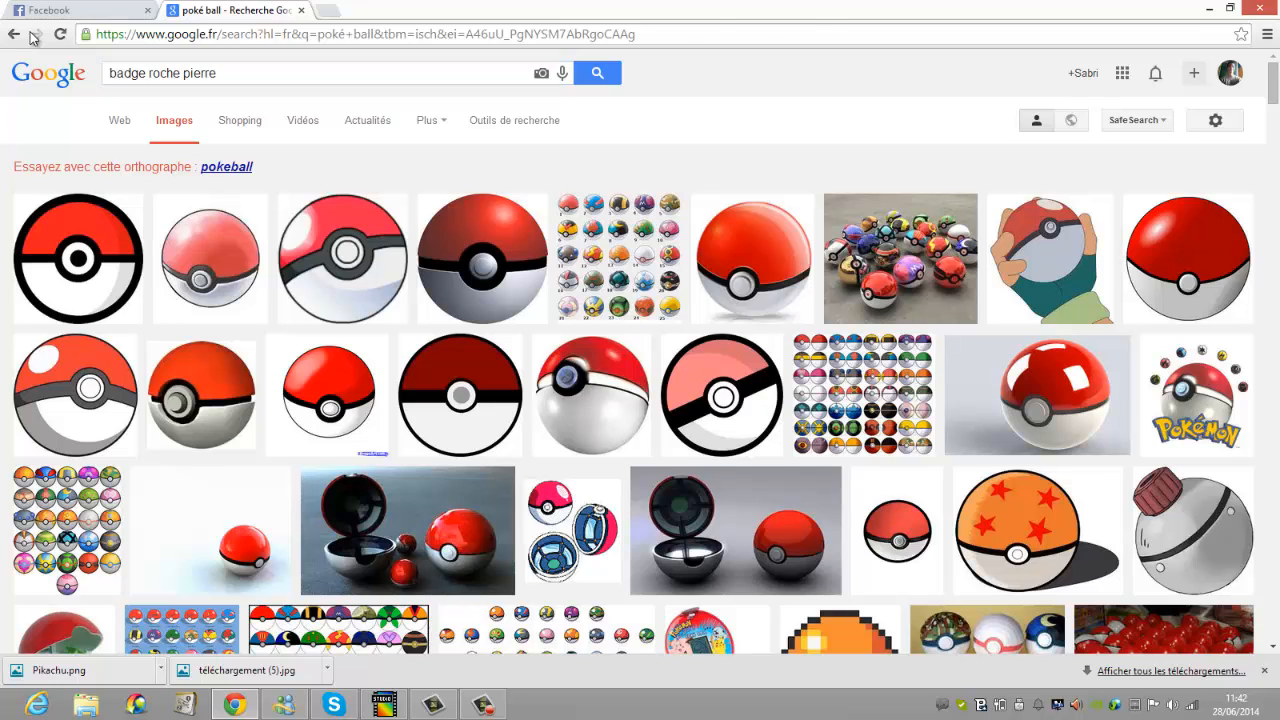
{"action": "key", "text": "Return"}
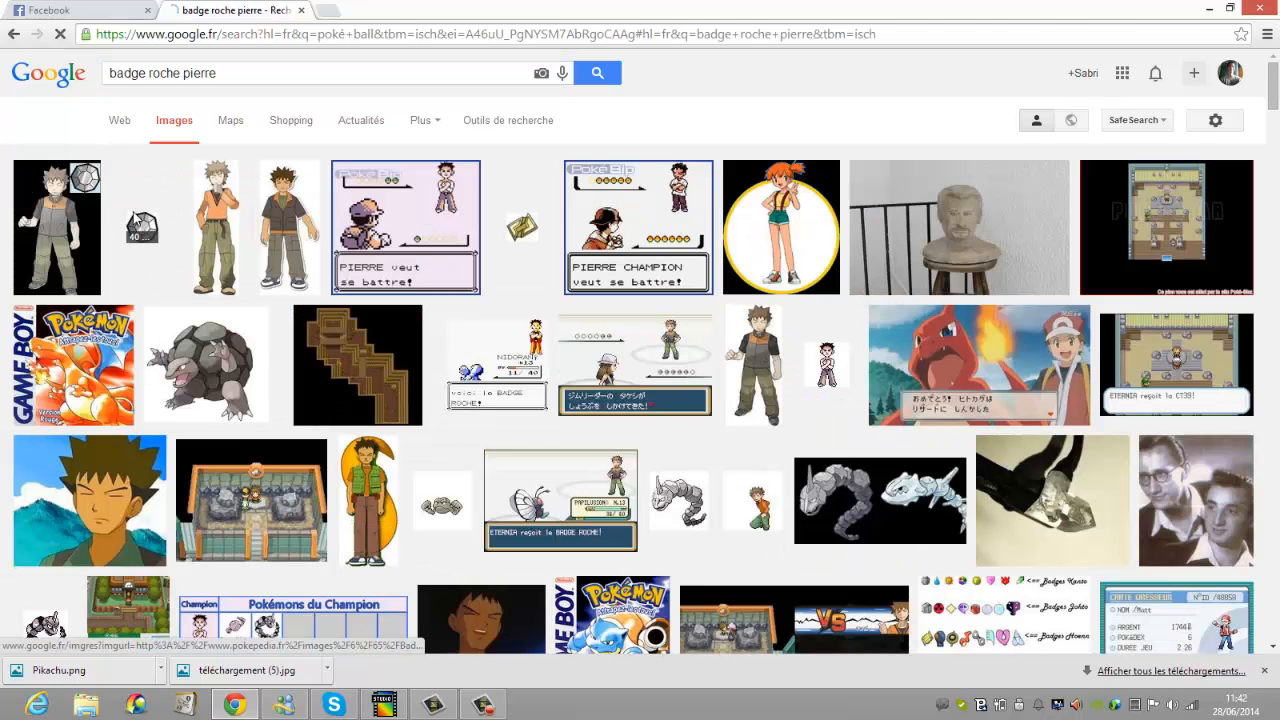
{"action": "left_click", "coordinate": [152, 236]}
{"action": "right_click", "coordinate": [508, 346]}
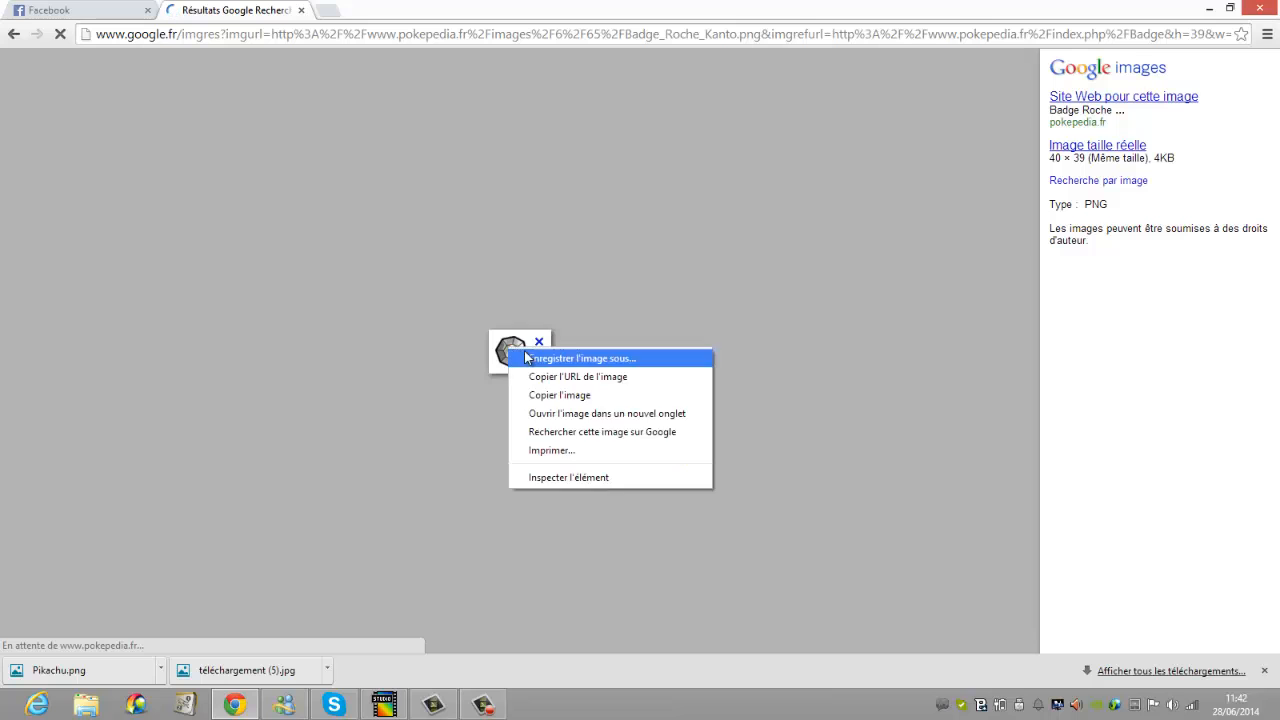
{"action": "left_click", "coordinate": [525, 355]}
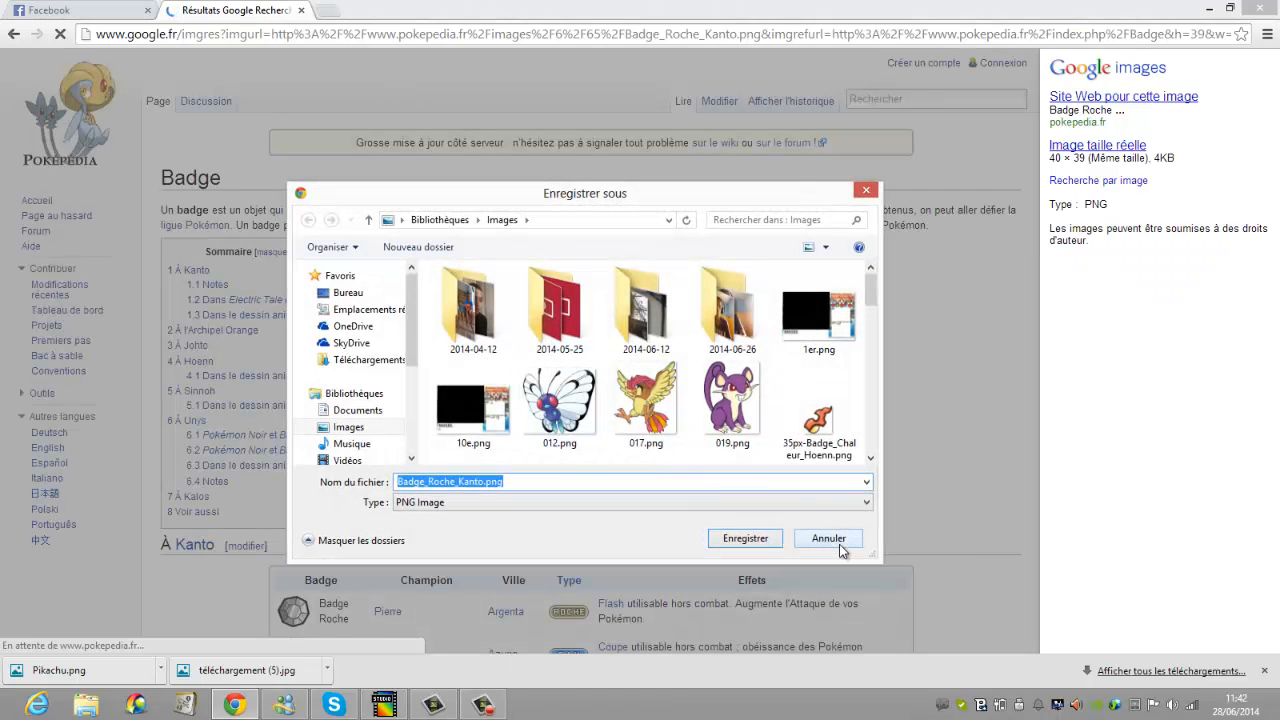
{"action": "left_click", "coordinate": [838, 544]}
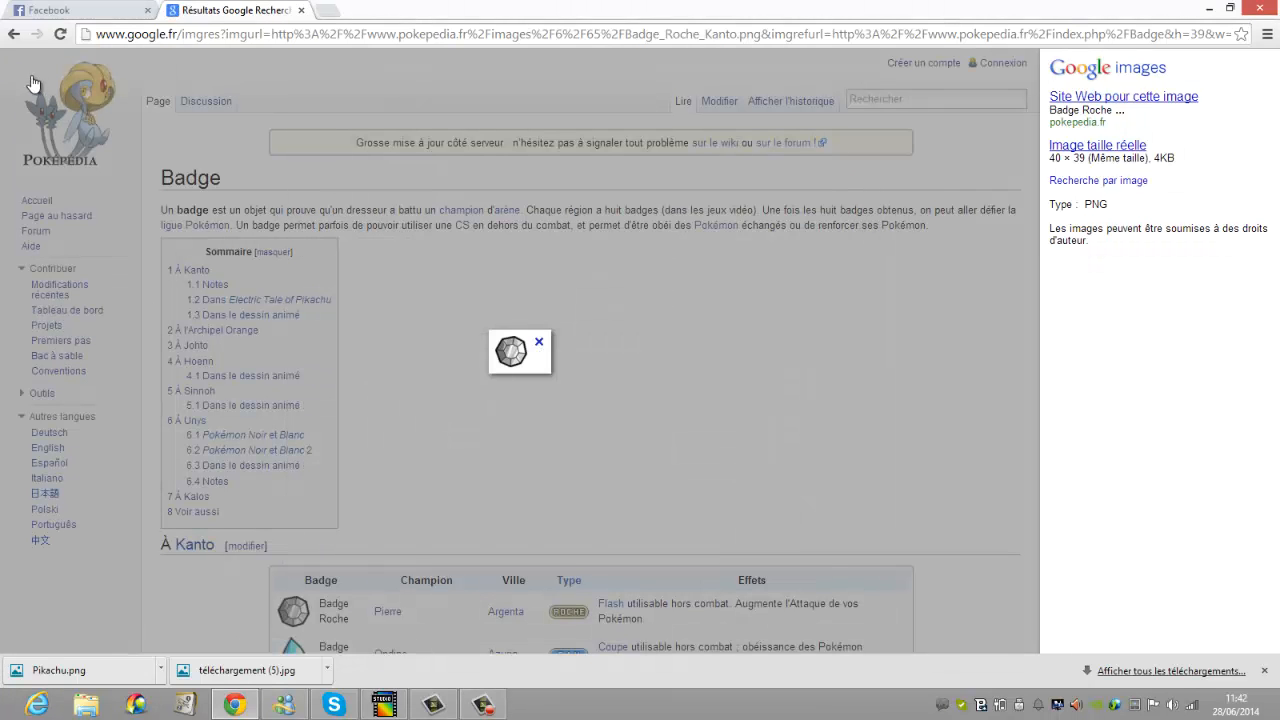
{"action": "left_click", "coordinate": [14, 35]}
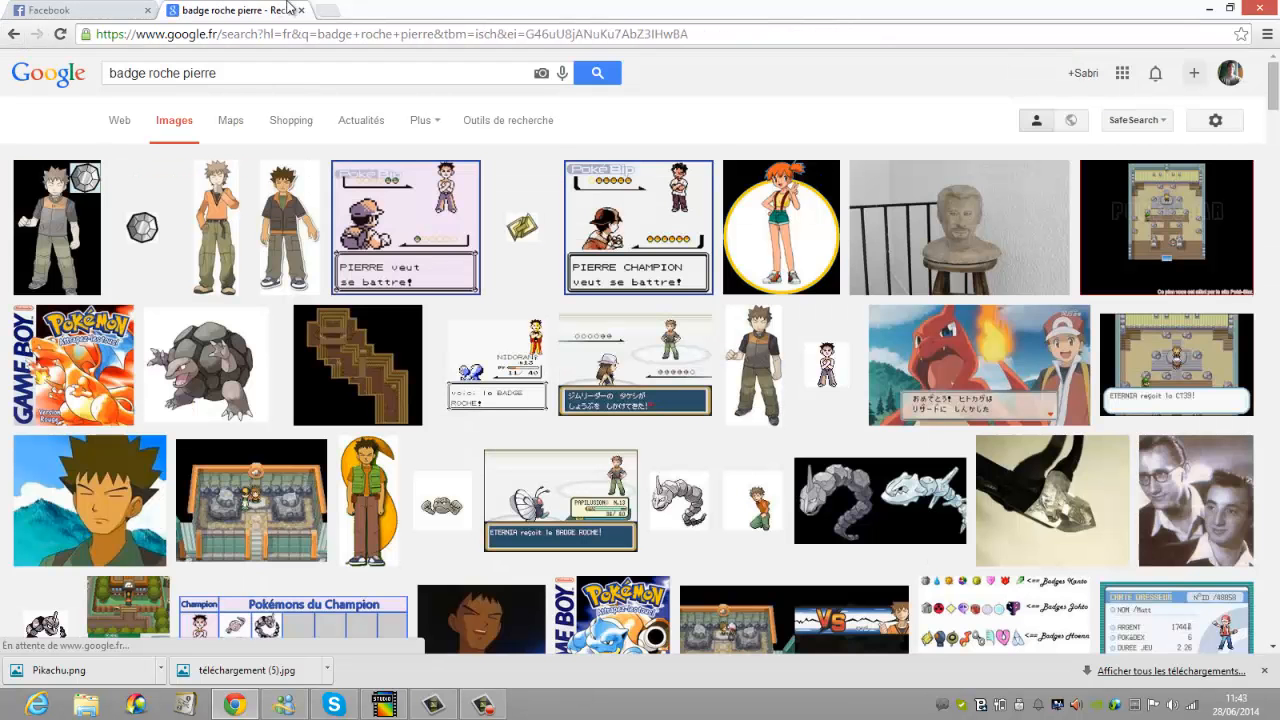
{"action": "left_click", "coordinate": [1226, 8]}
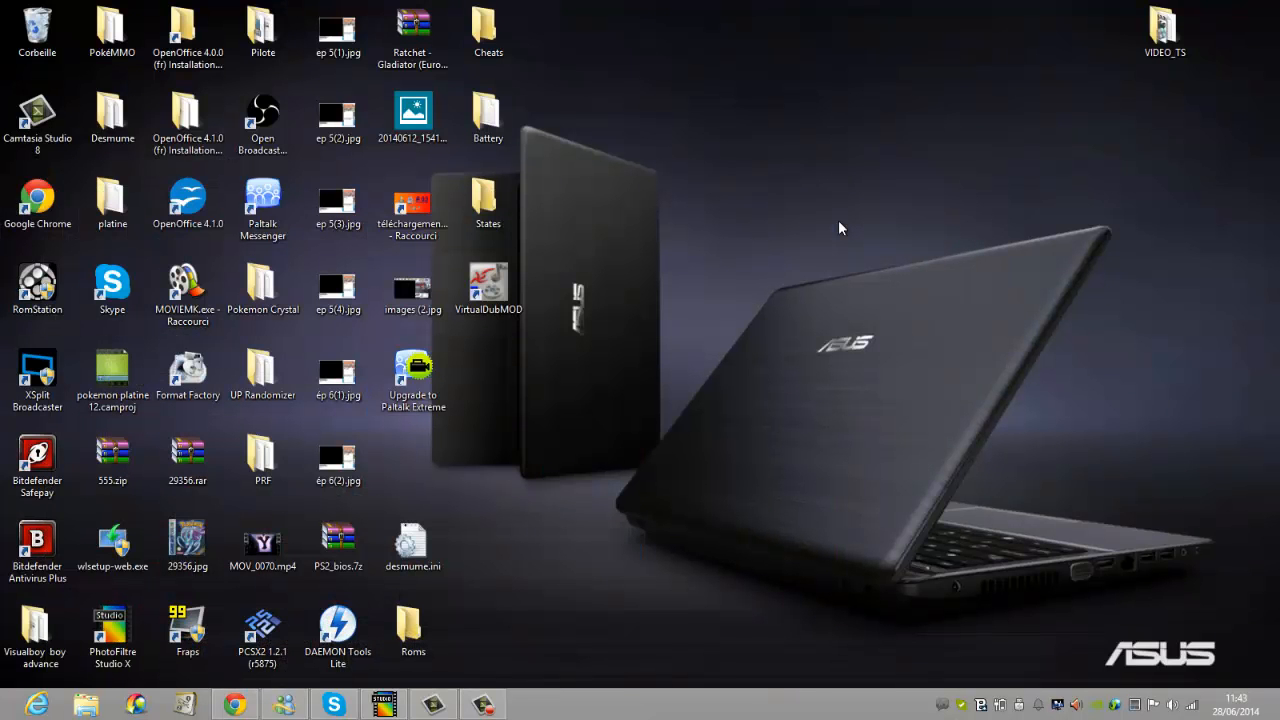
{"action": "left_click", "coordinate": [234, 705]}
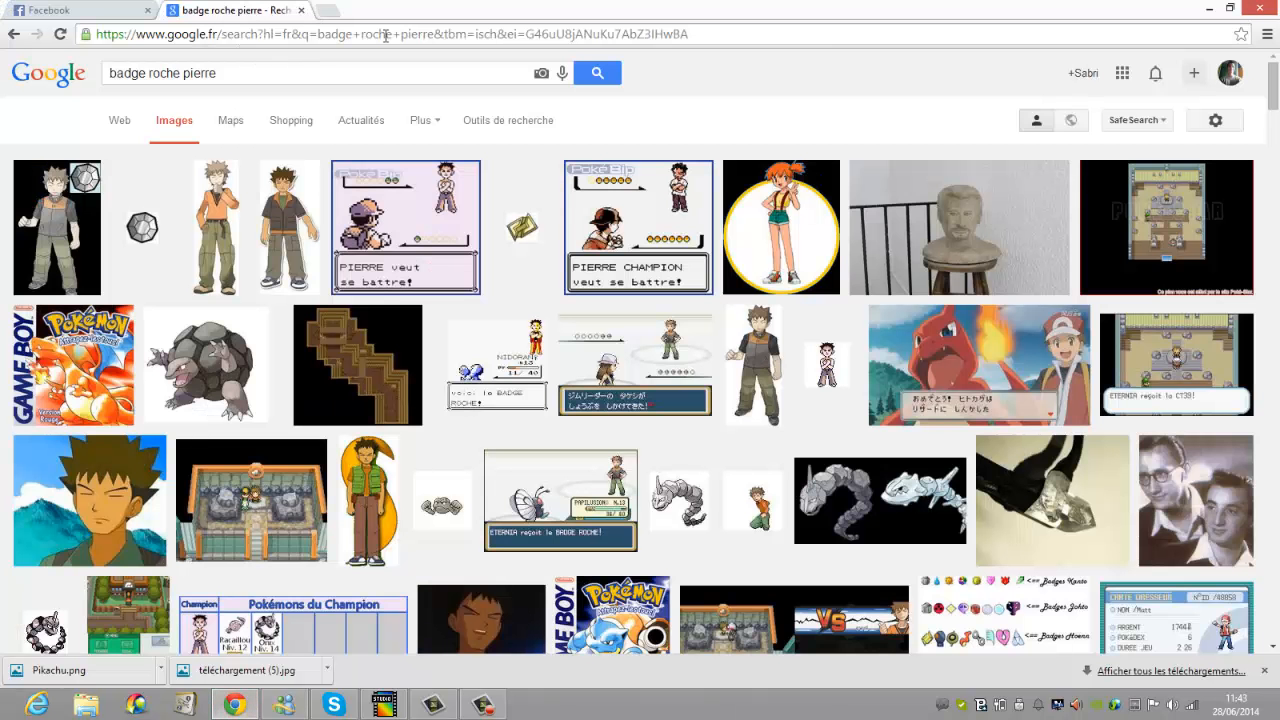
Replace the image results with a fresh tab and search the web for "photofiltre studio x".
{"action": "left_click", "coordinate": [328, 10]}
{"action": "left_click", "coordinate": [301, 10]}
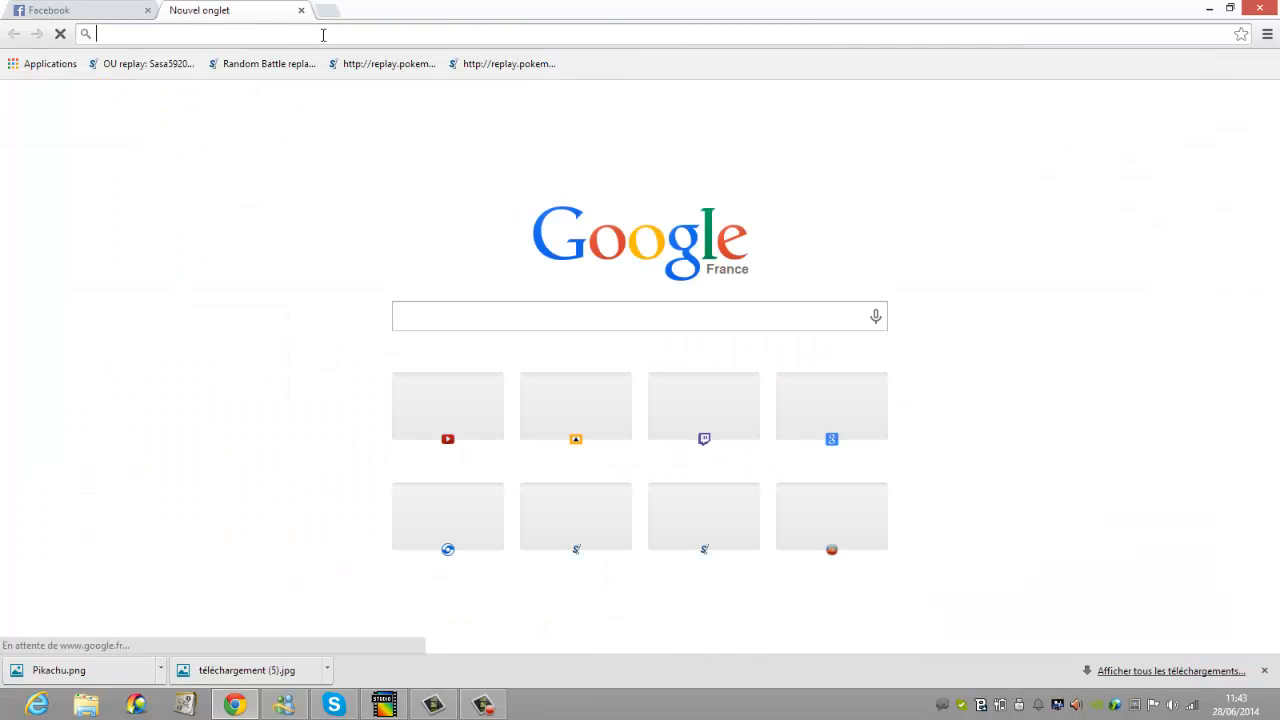
{"action": "type", "text": "photo"}
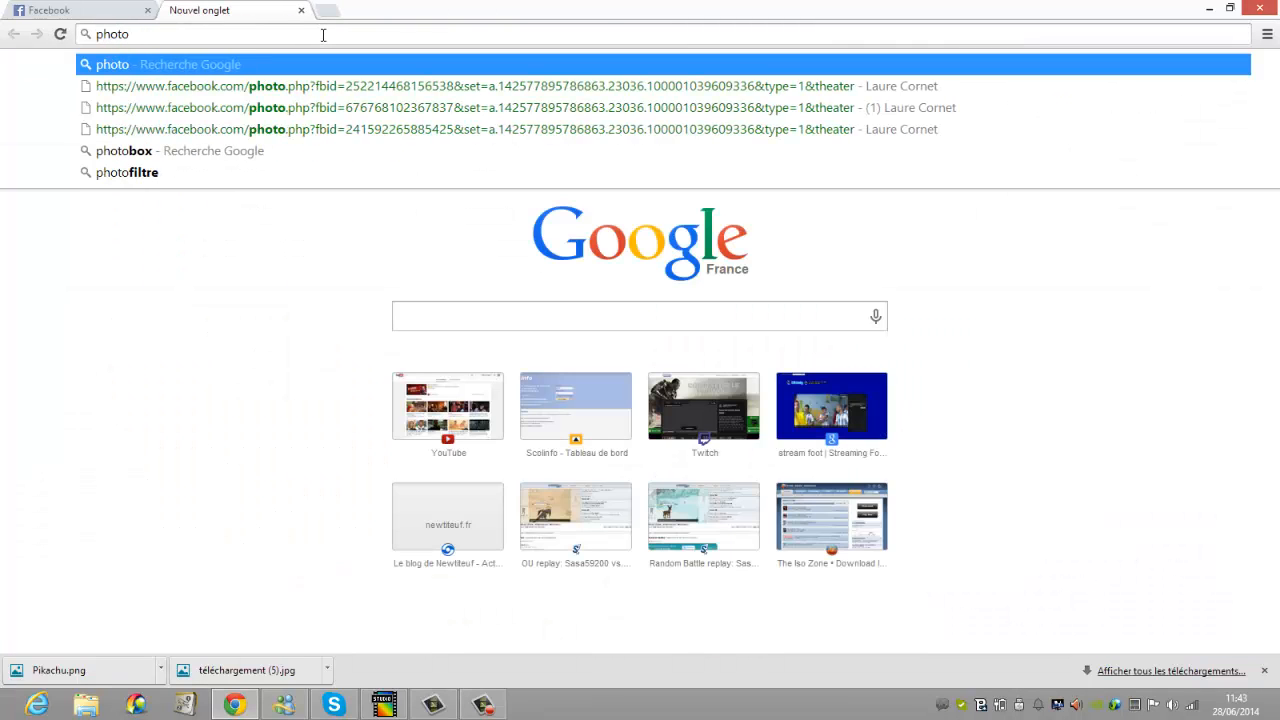
{"action": "type", "text": "filtre"}
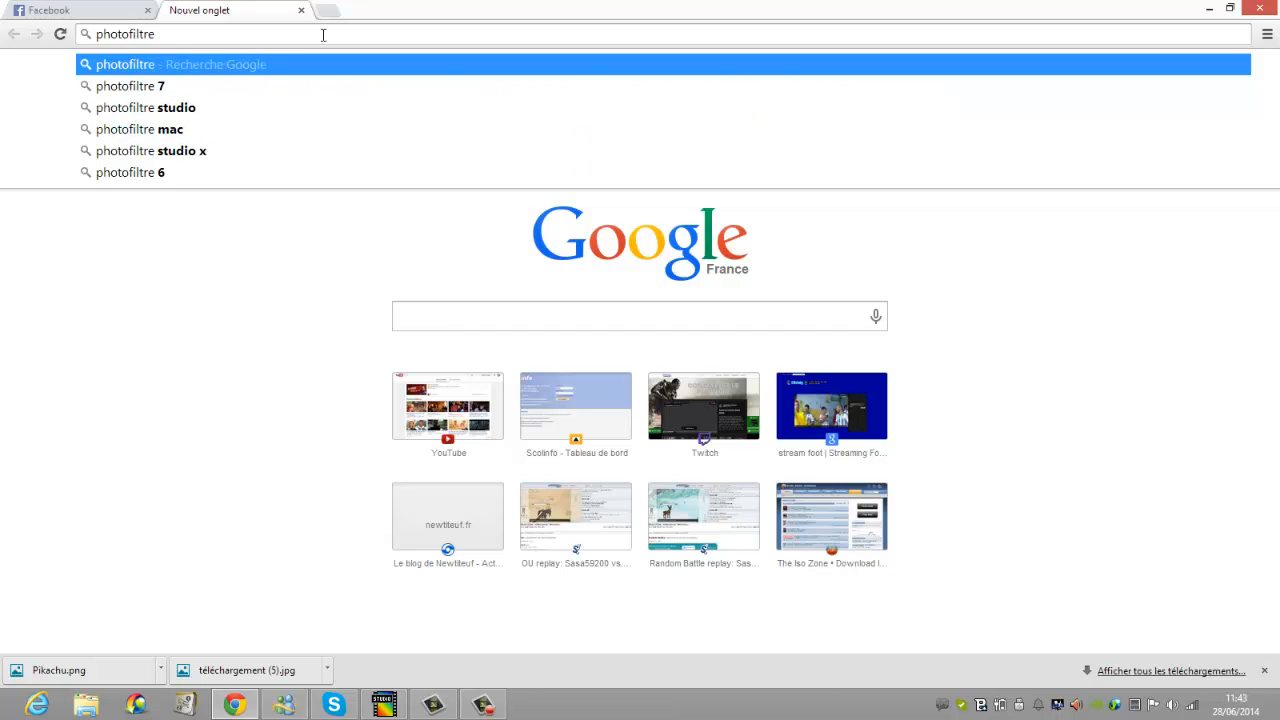
{"action": "type", "text": " studio "}
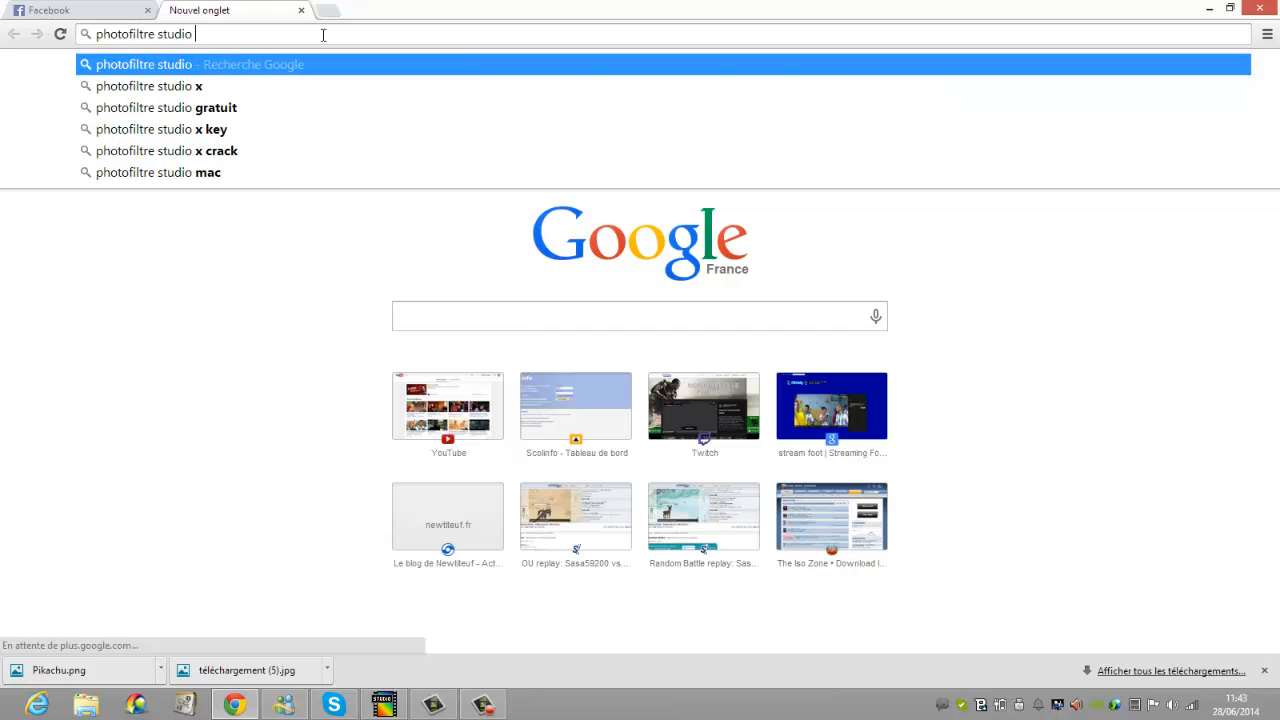
{"action": "type", "text": "x"}
{"action": "key", "text": "Return"}
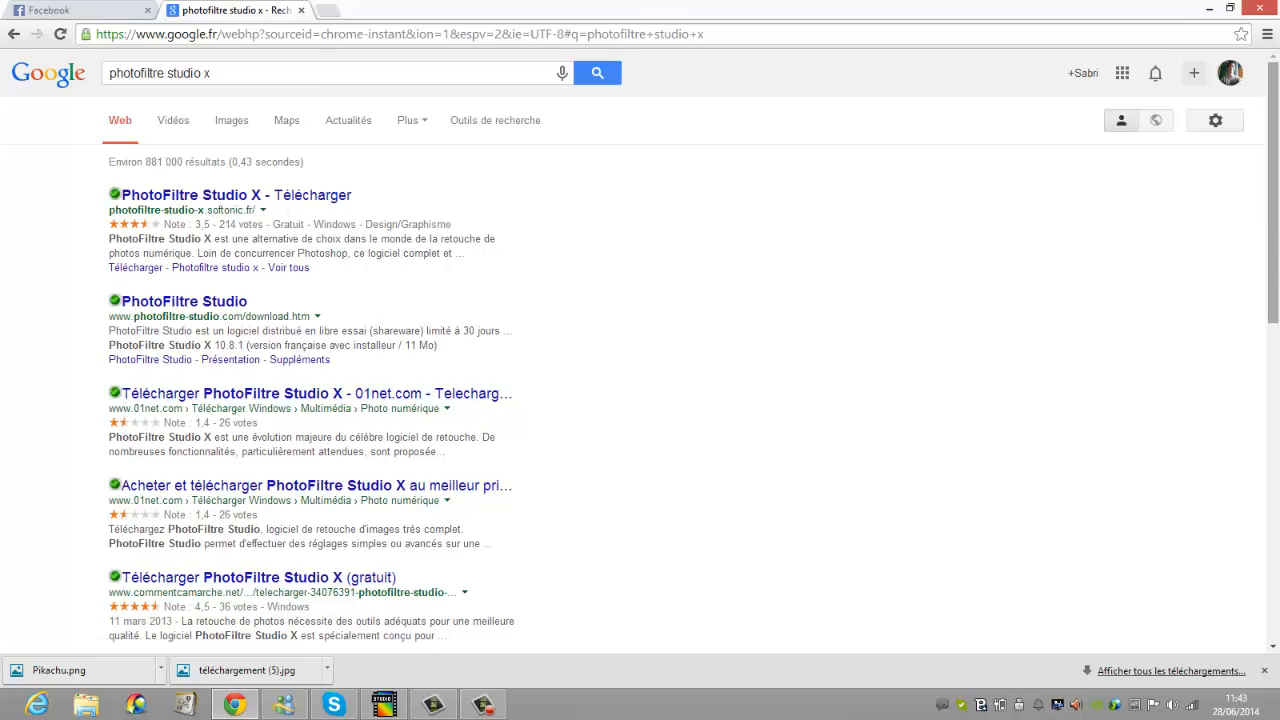
Open the Clubic result for PhotoFiltre and view its download section.
{"action": "left_click_drag", "start_coordinate": [1276, 206], "coordinate": [1278, 287]}
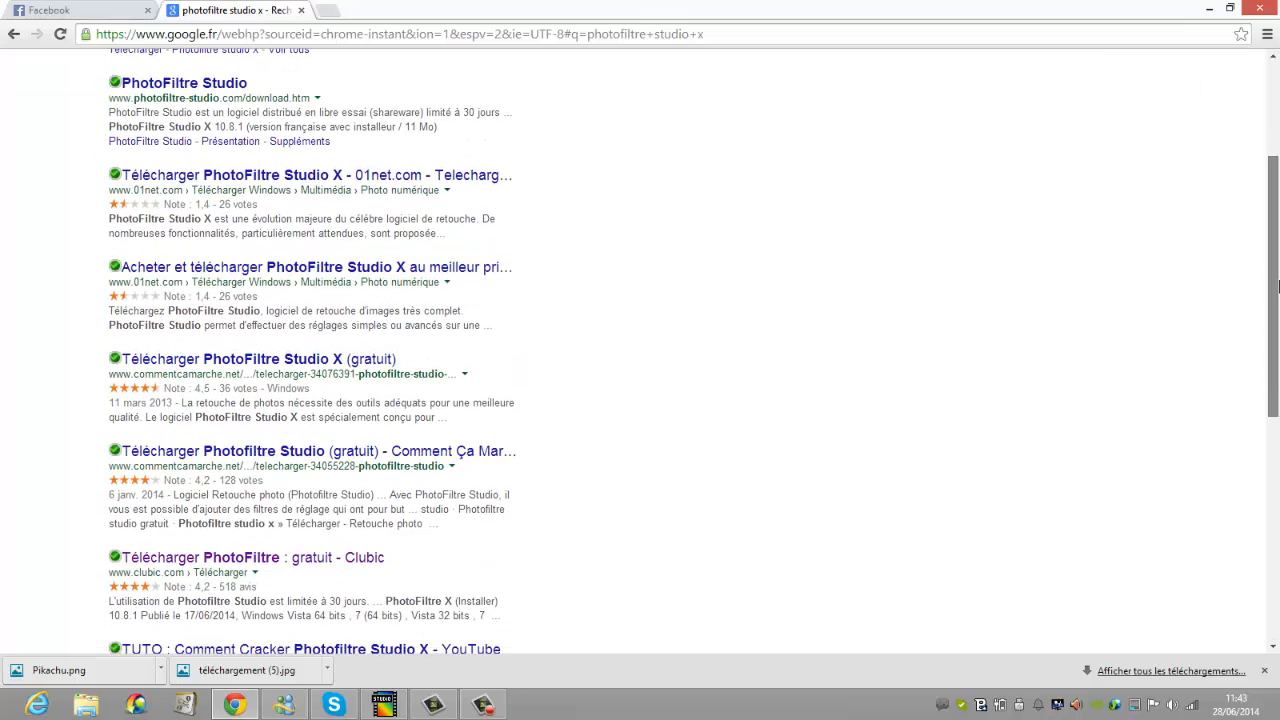
{"action": "left_click", "coordinate": [369, 566]}
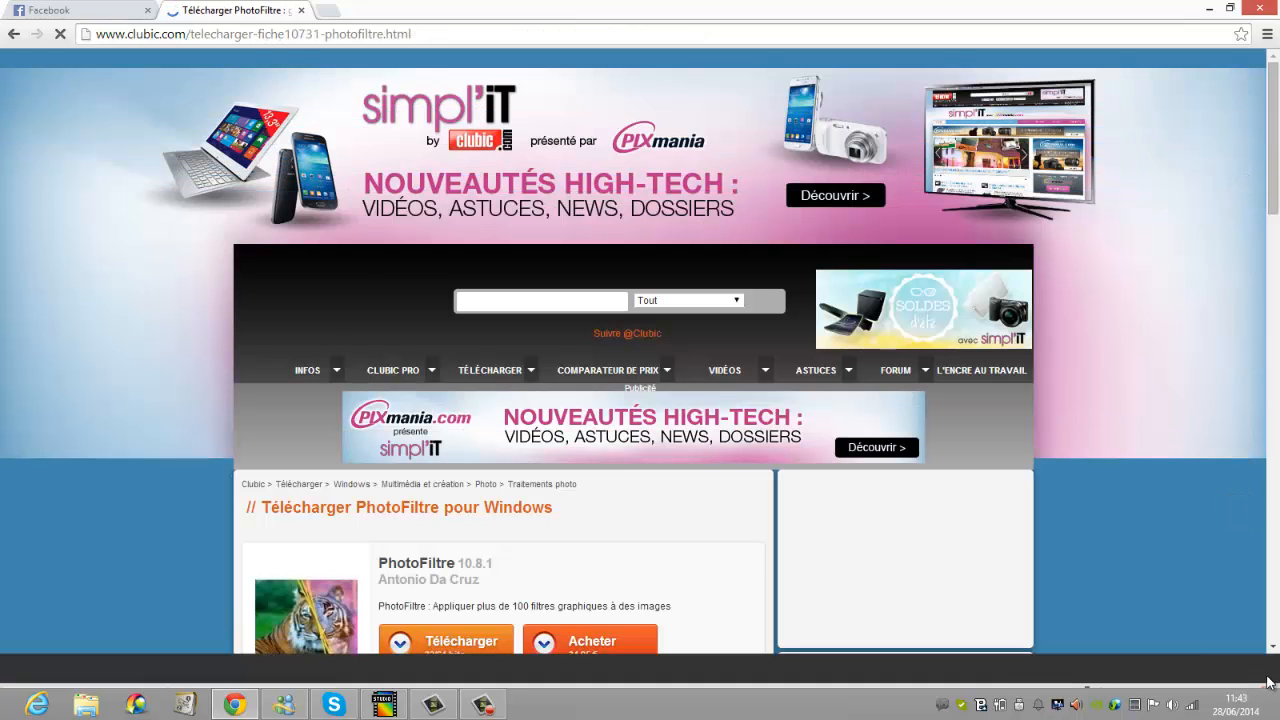
{"action": "left_click_drag", "start_coordinate": [1273, 165], "coordinate": [1273, 201]}
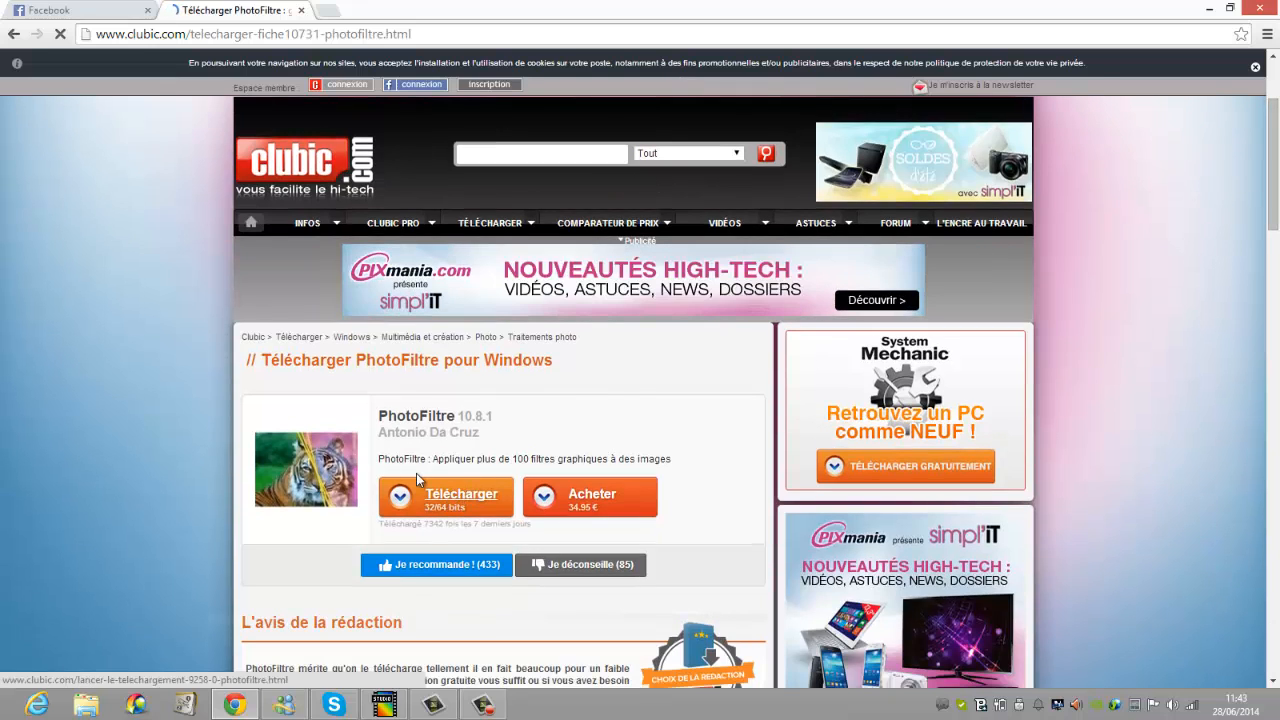
Leave the download page, minimise the browser and switch to PhotoFiltre Studio X.
{"action": "left_click", "coordinate": [326, 10]}
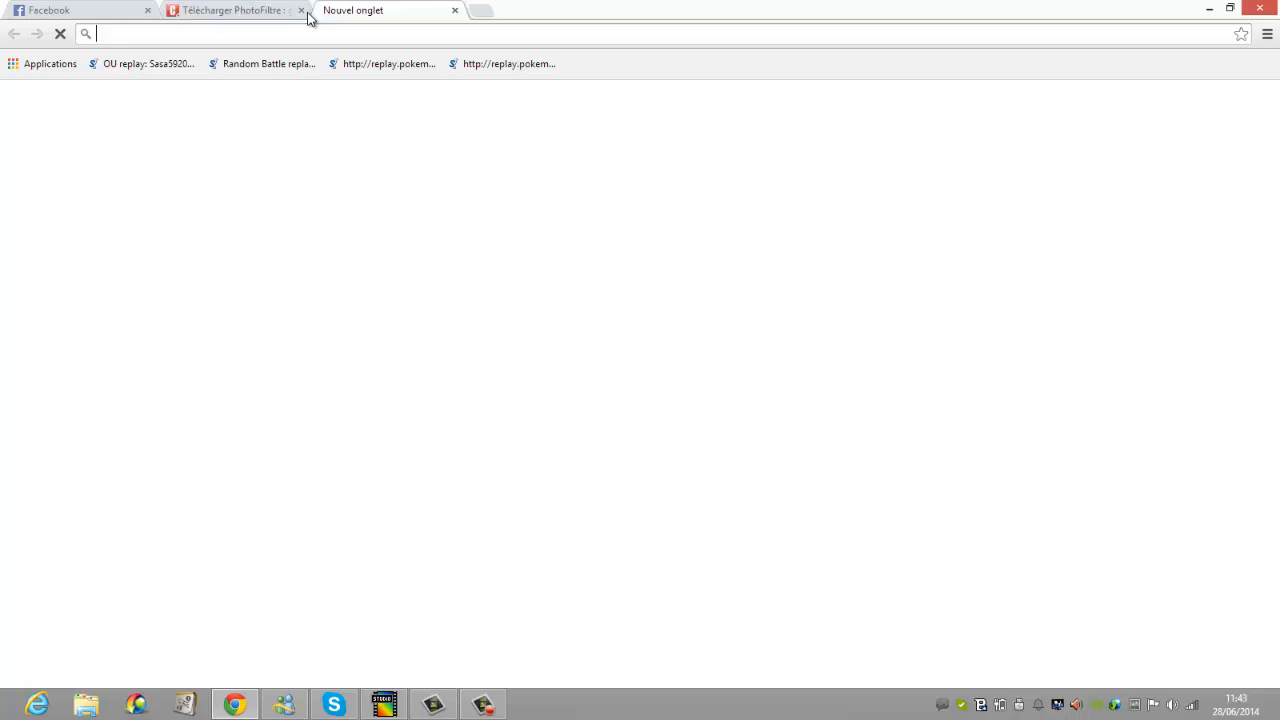
{"action": "left_click", "coordinate": [1206, 8]}
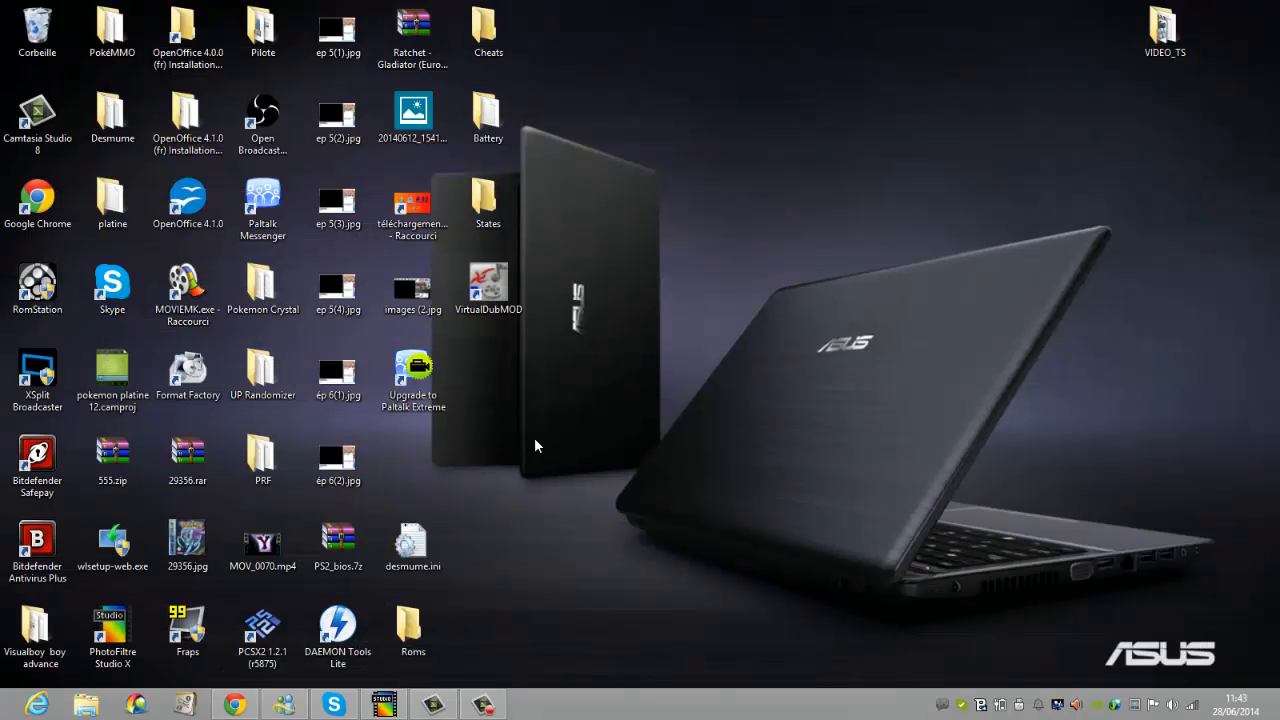
{"action": "left_click", "coordinate": [385, 707]}
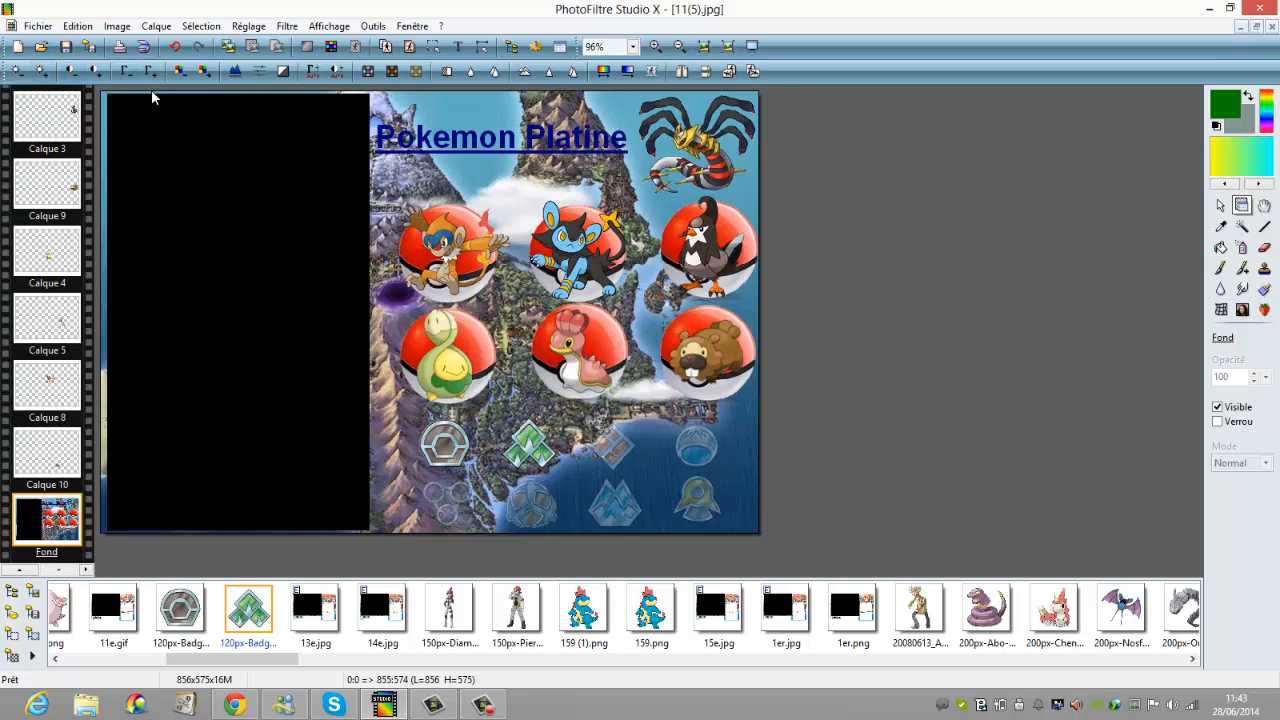
Open the yellow background image téléchargement (5).jpg from the Mes images folder.
{"action": "left_click", "coordinate": [43, 52]}
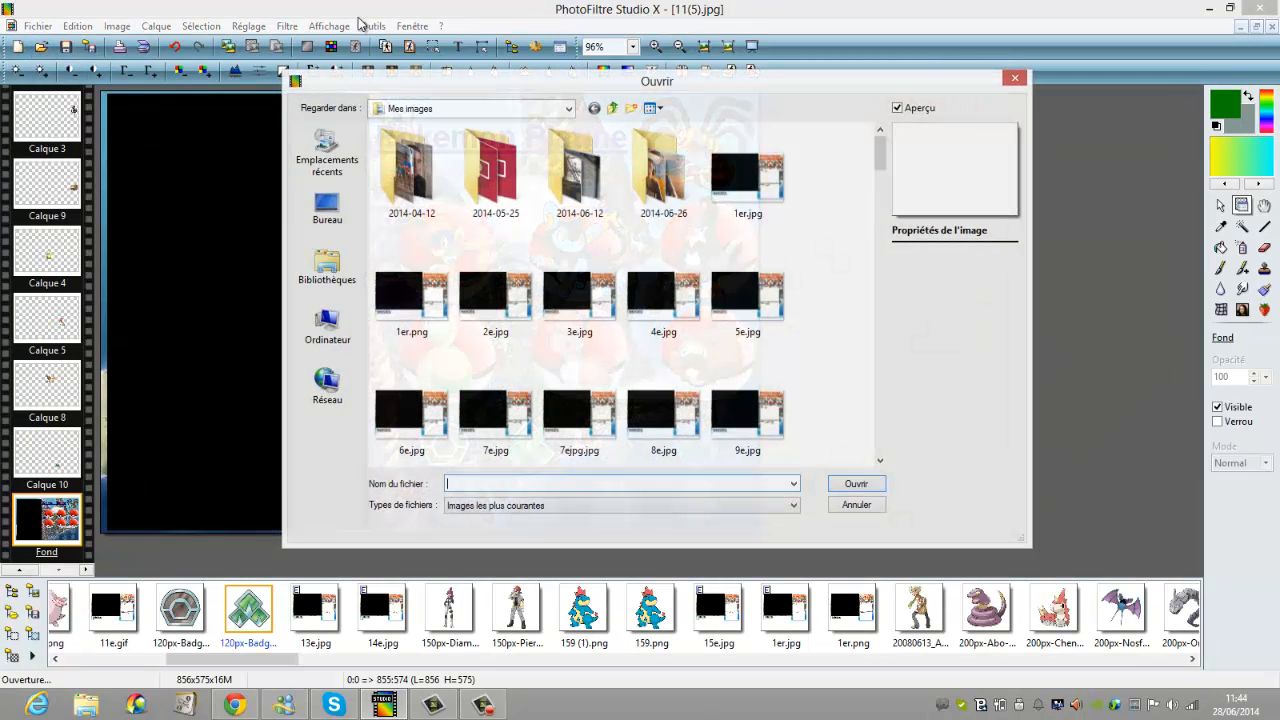
{"action": "left_click", "coordinate": [1013, 81]}
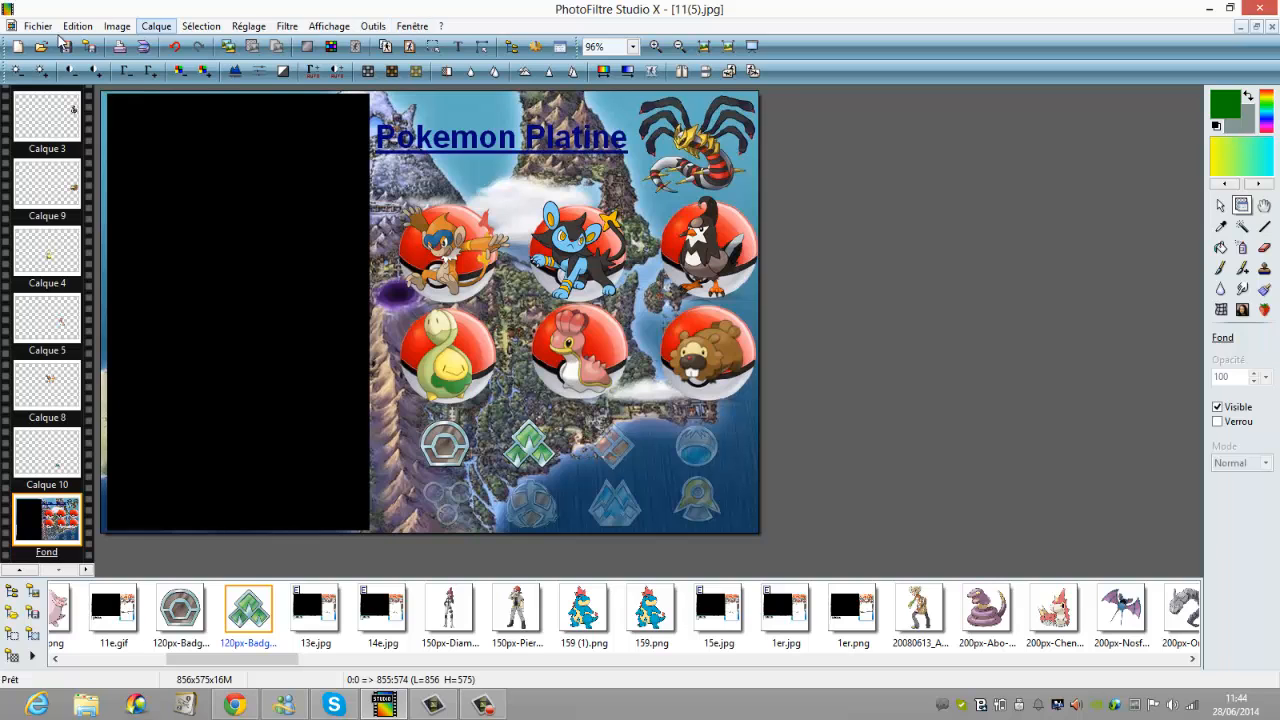
{"action": "left_click", "coordinate": [38, 26]}
{"action": "left_click", "coordinate": [52, 60]}
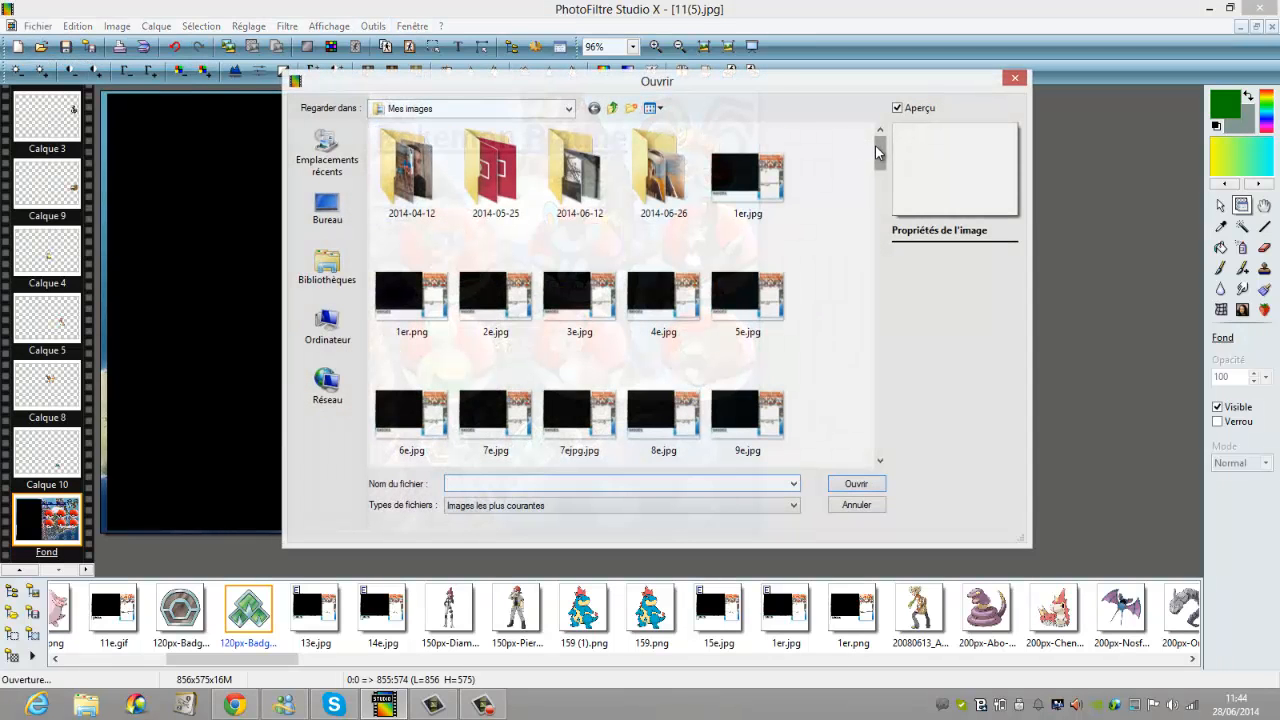
{"action": "left_click_drag", "start_coordinate": [876, 150], "coordinate": [875, 438]}
{"action": "double_click", "coordinate": [411, 283]}
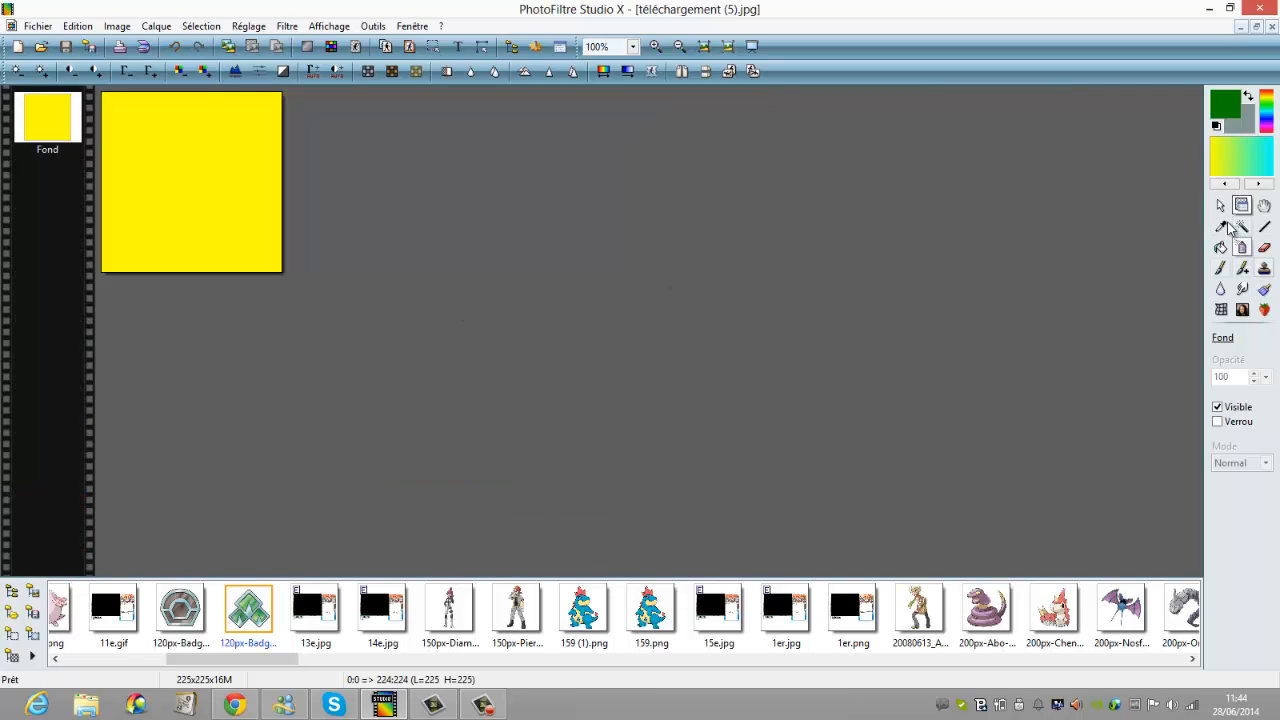
Adapt the yellow background image to 2048 x 1152 pixels with deformation allowed.
{"action": "left_click", "coordinate": [1224, 210]}
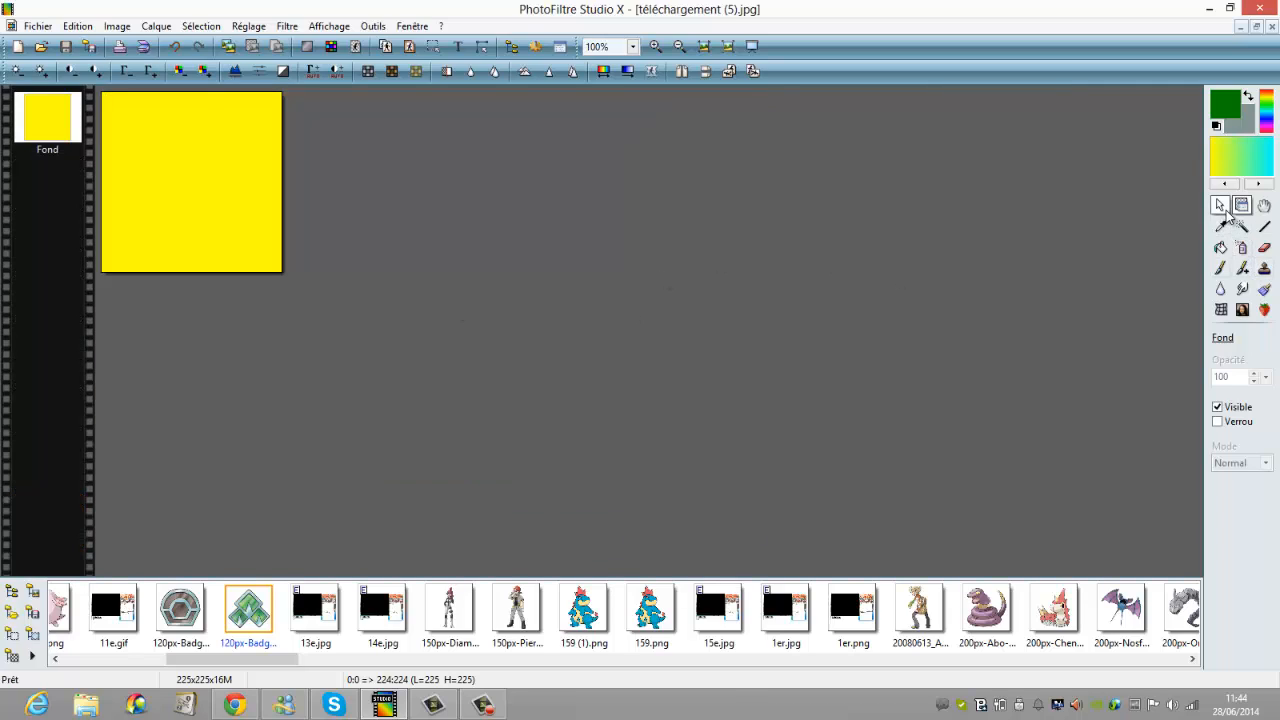
{"action": "right_click", "coordinate": [256, 180]}
{"action": "left_click", "coordinate": [937, 190]}
{"action": "left_click", "coordinate": [1222, 208]}
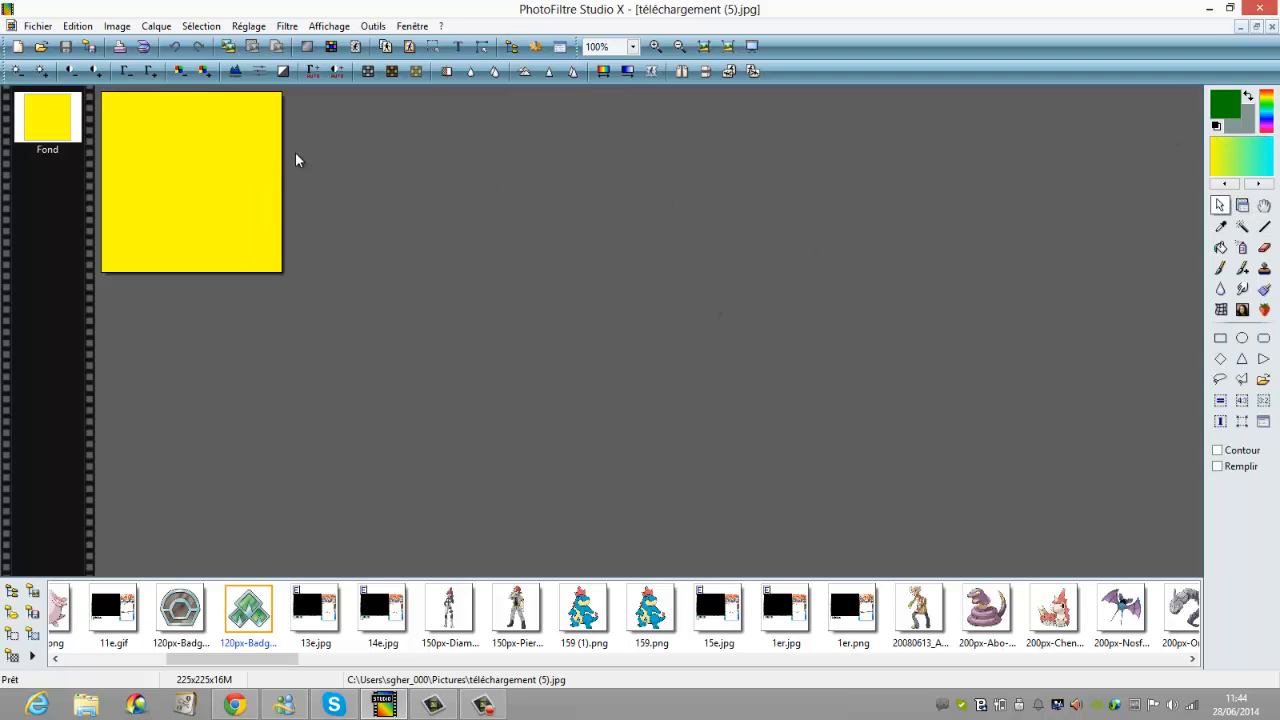
{"action": "right_click", "coordinate": [215, 168]}
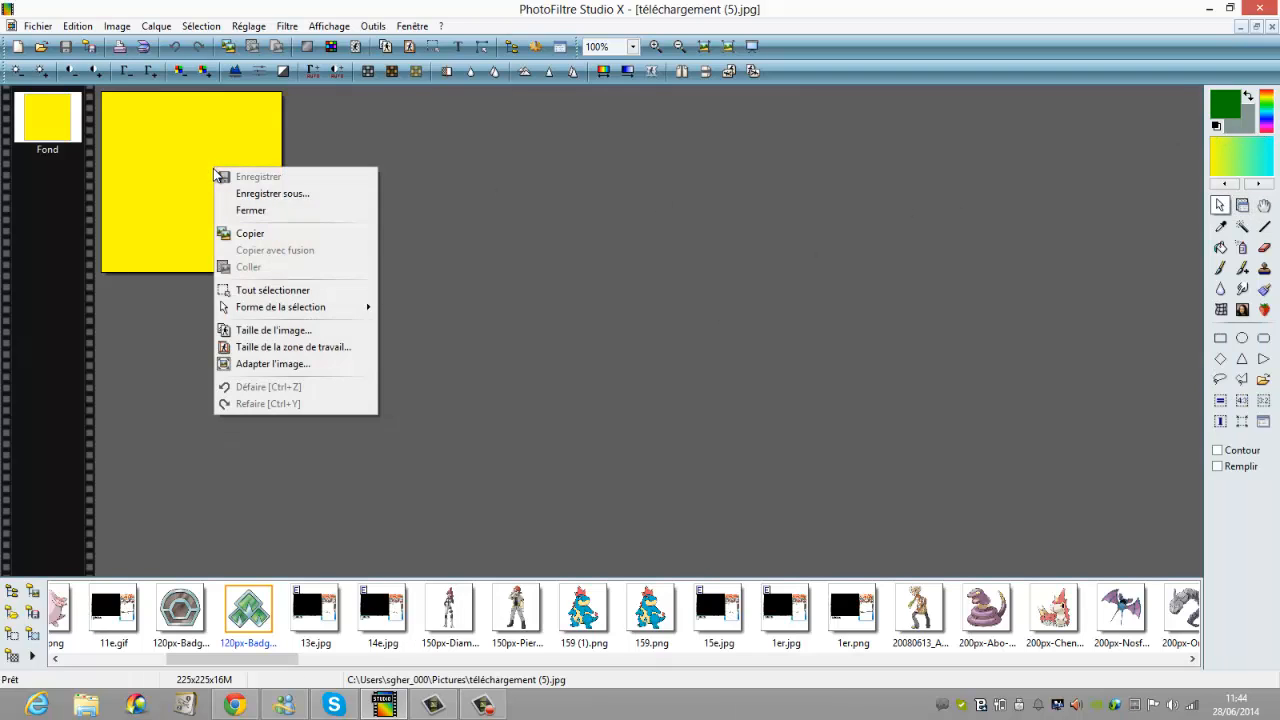
{"action": "left_click", "coordinate": [274, 364]}
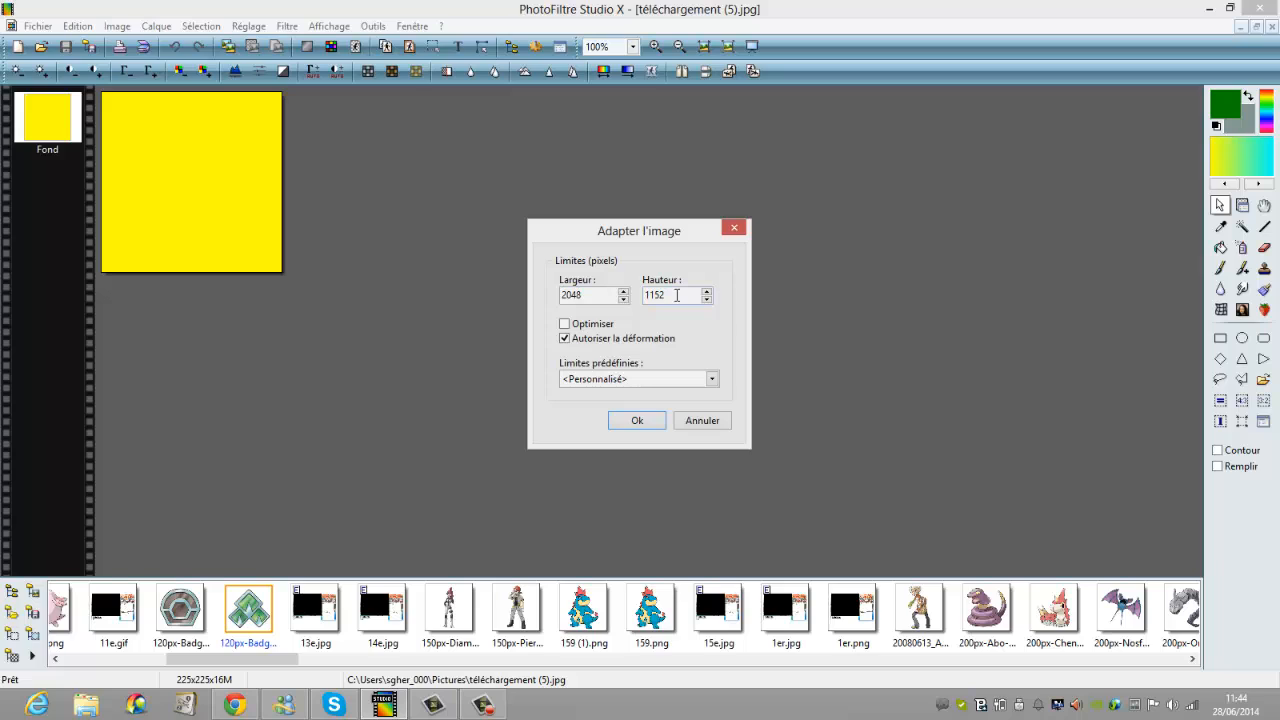
{"action": "left_click", "coordinate": [637, 421]}
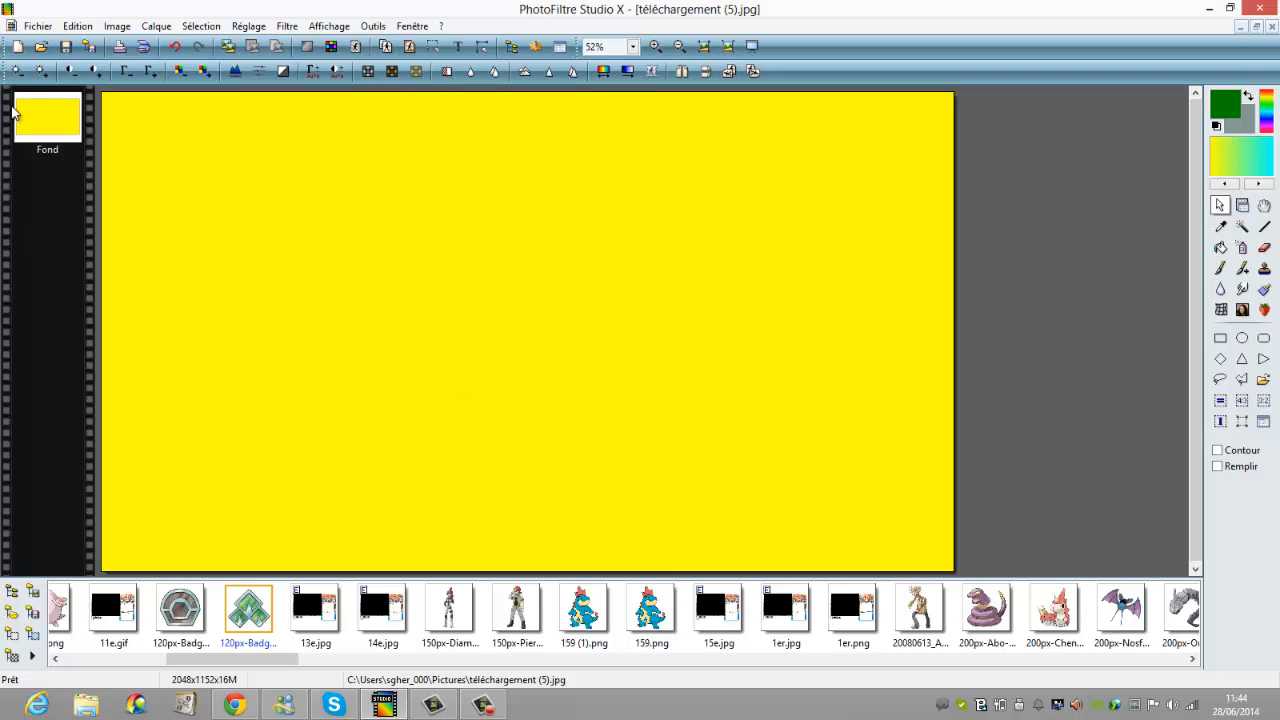
Open Pikachu.png from the Mes images folder.
{"action": "left_click", "coordinate": [50, 47]}
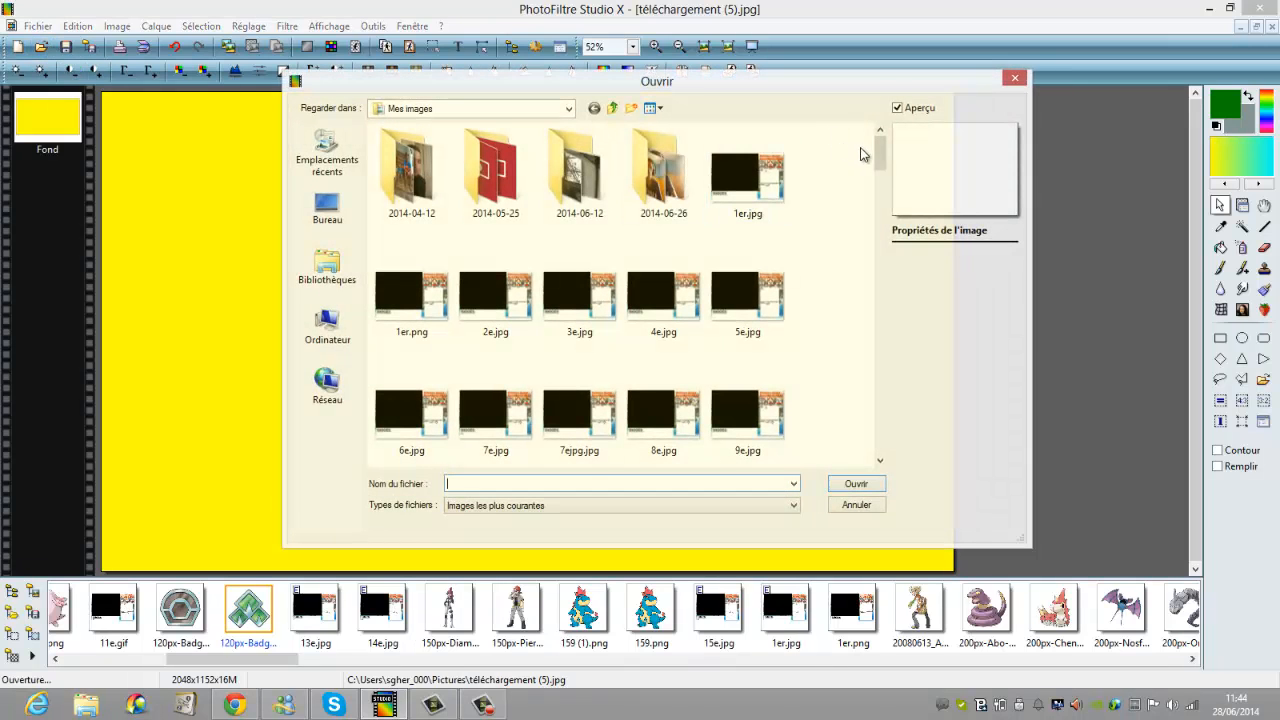
{"action": "left_click_drag", "start_coordinate": [881, 158], "coordinate": [840, 408]}
{"action": "left_click", "coordinate": [663, 275]}
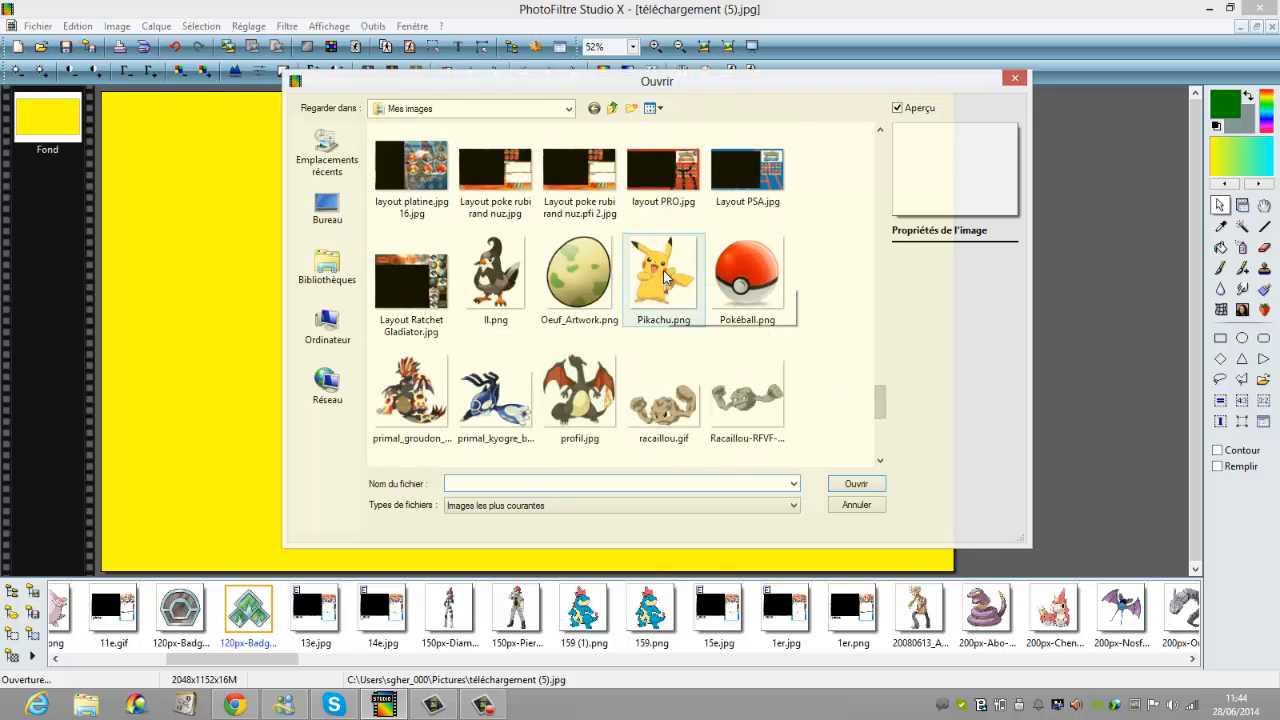
{"action": "double_click", "coordinate": [663, 275]}
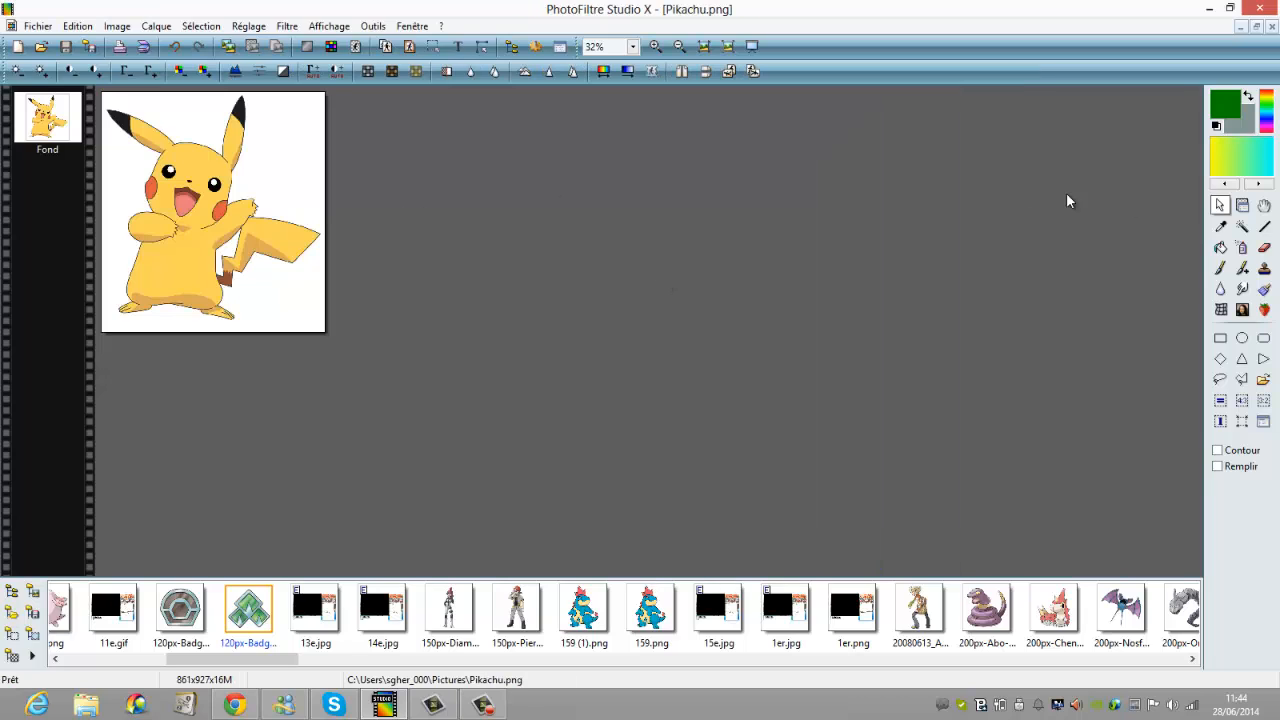
{"action": "left_click", "coordinate": [468, 704]}
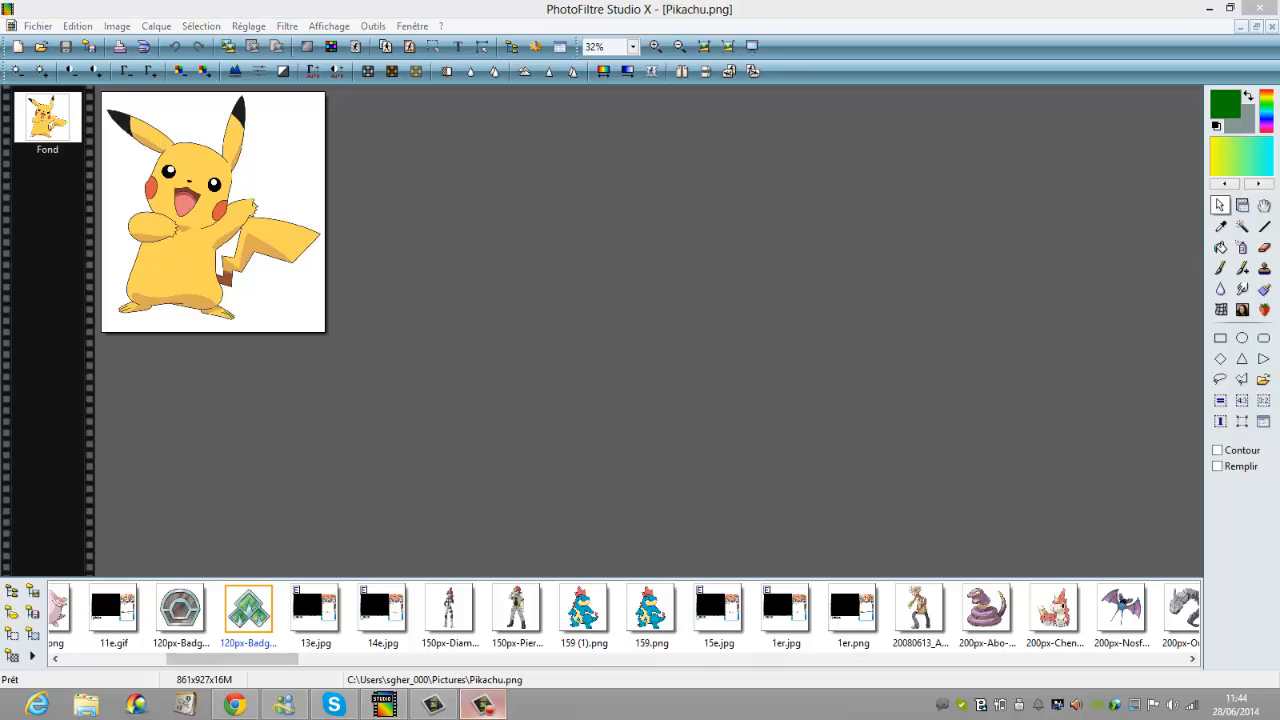
{"action": "left_click", "coordinate": [1210, 627]}
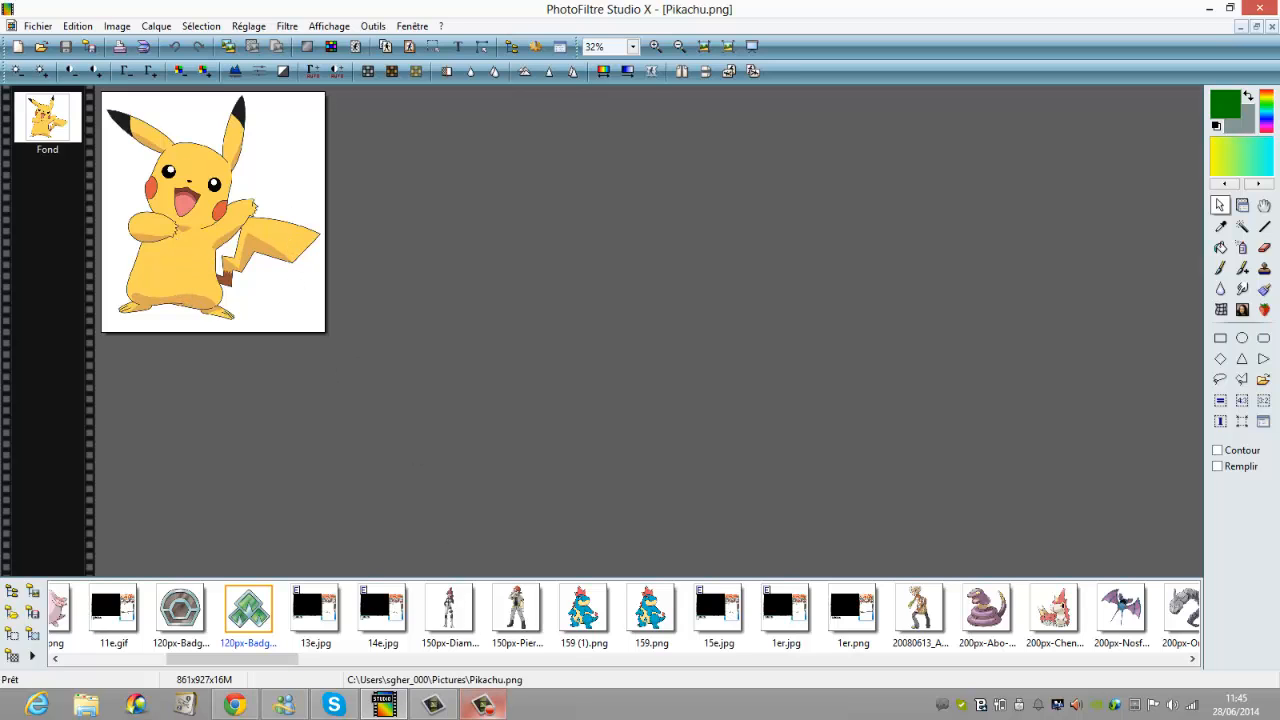
{"action": "mouse_move", "coordinate": [384, 707]}
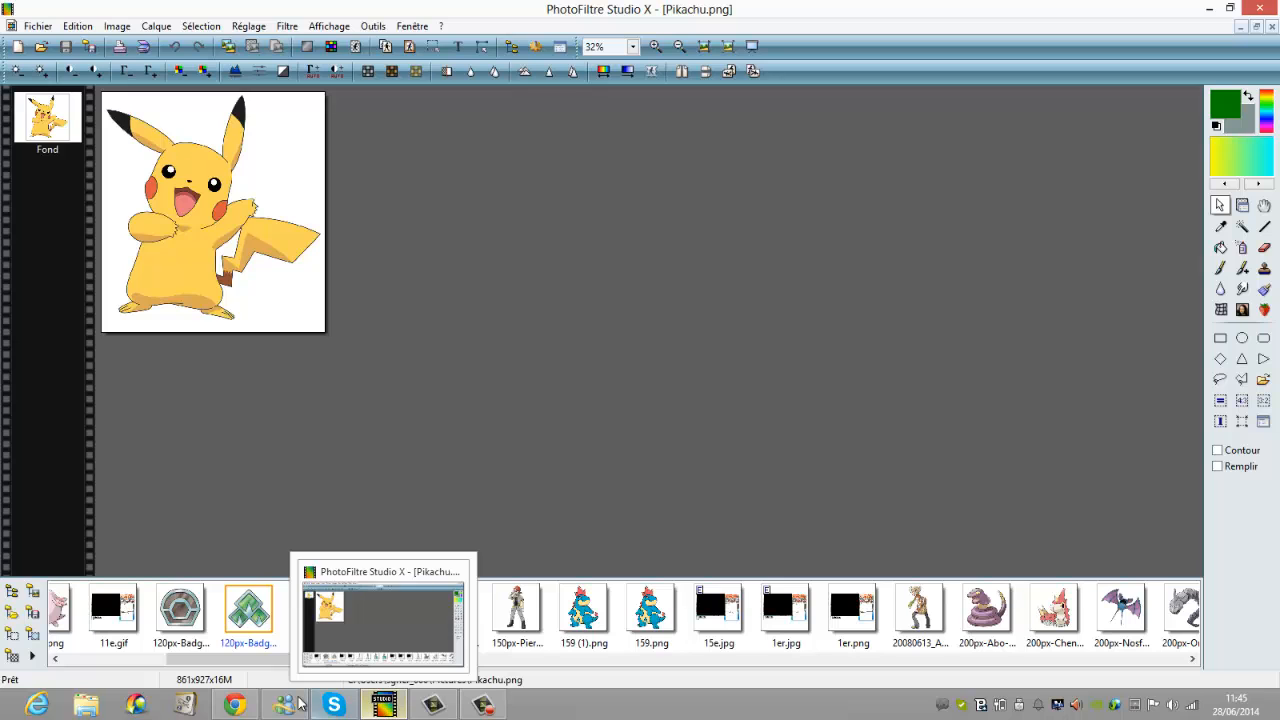
{"action": "left_click", "coordinate": [41, 46]}
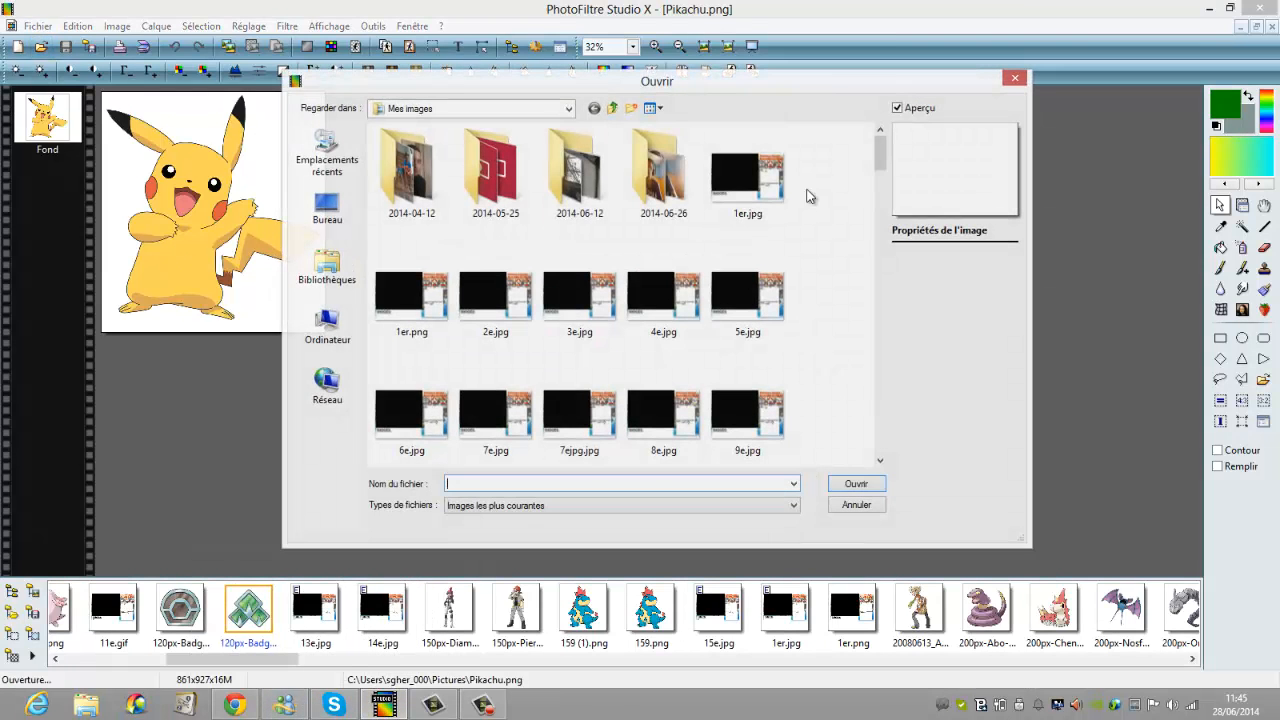
{"action": "left_click_drag", "start_coordinate": [883, 148], "coordinate": [841, 447]}
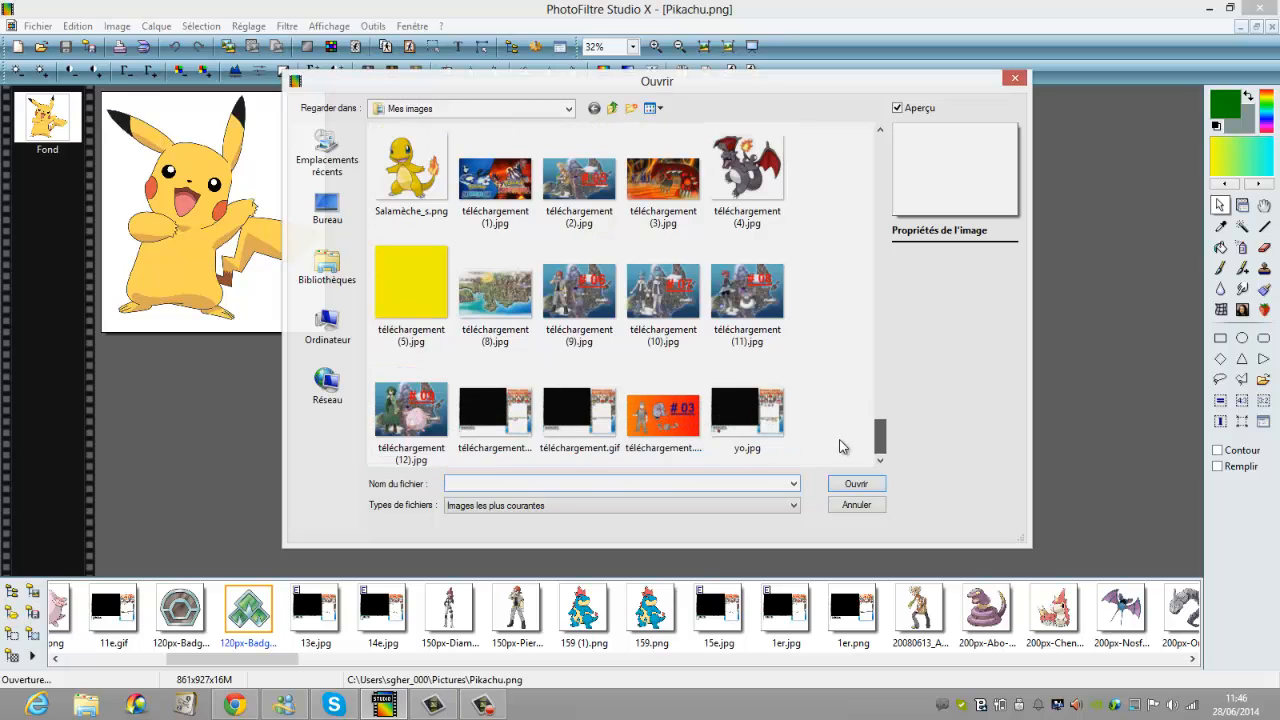
Switch to Chrome and search Google Images for "pikachu png".
{"action": "left_click", "coordinate": [240, 708]}
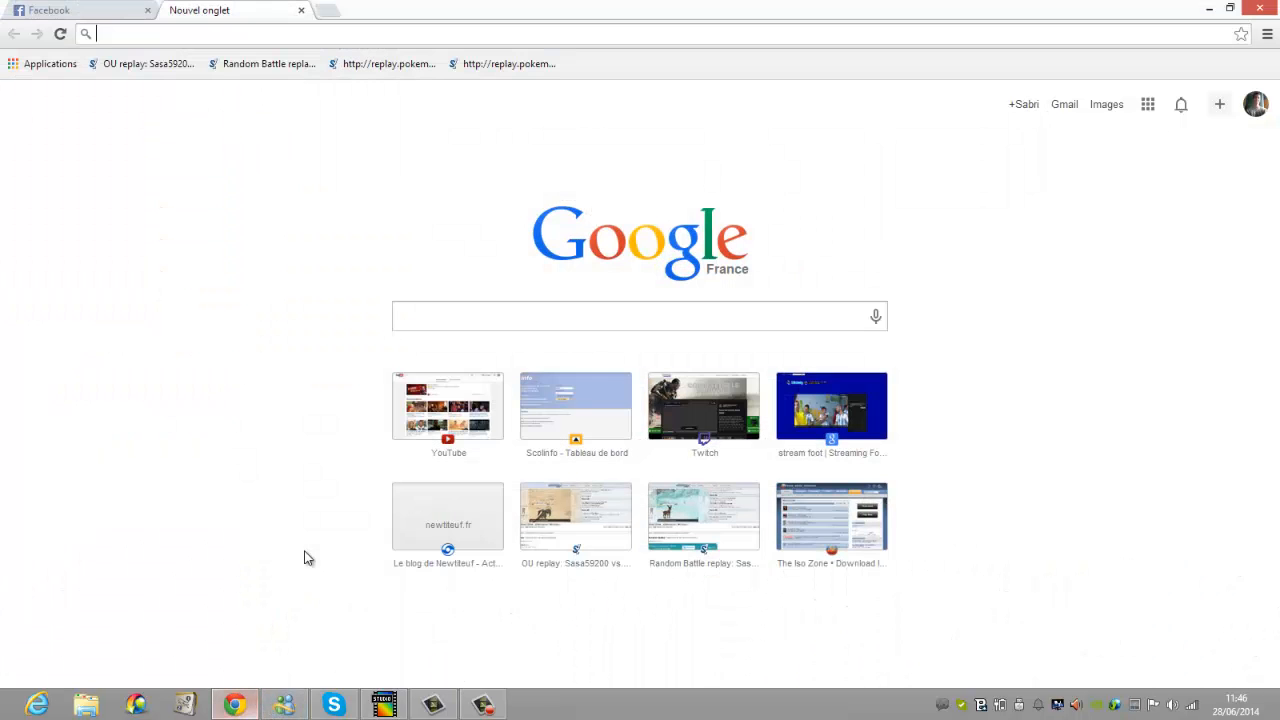
{"action": "left_click", "coordinate": [1116, 110]}
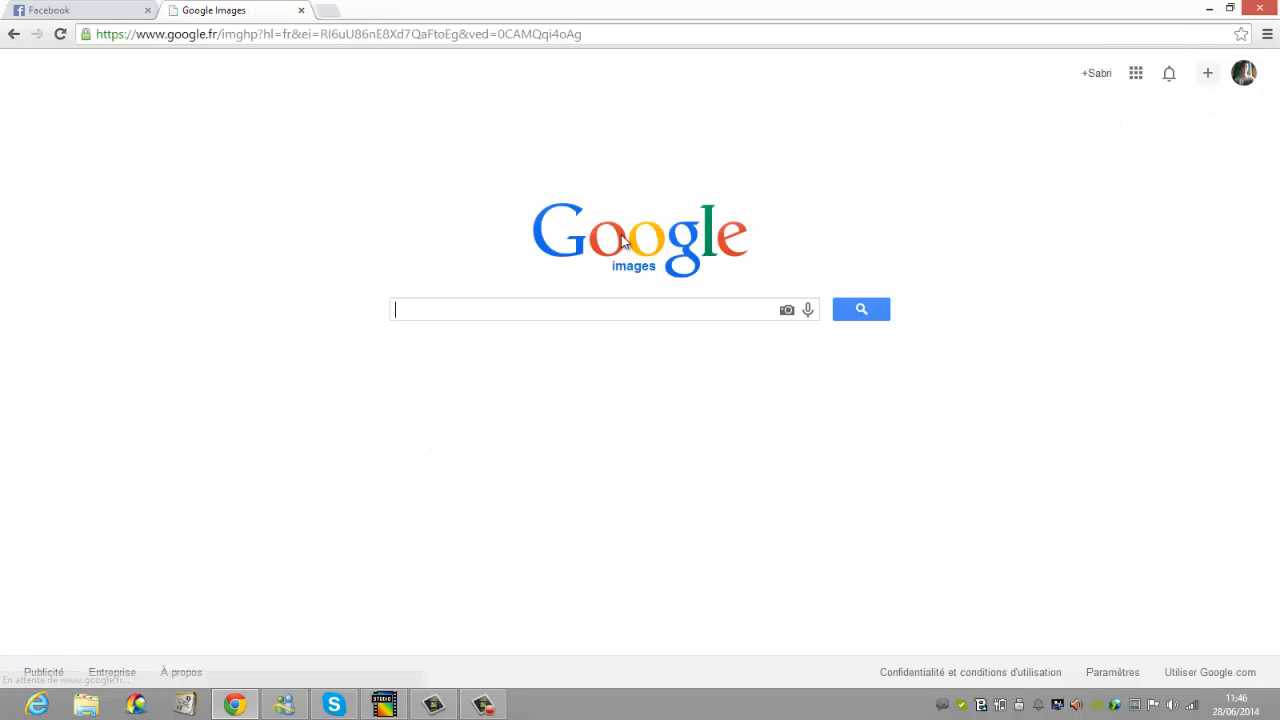
{"action": "type", "text": "pikachu"}
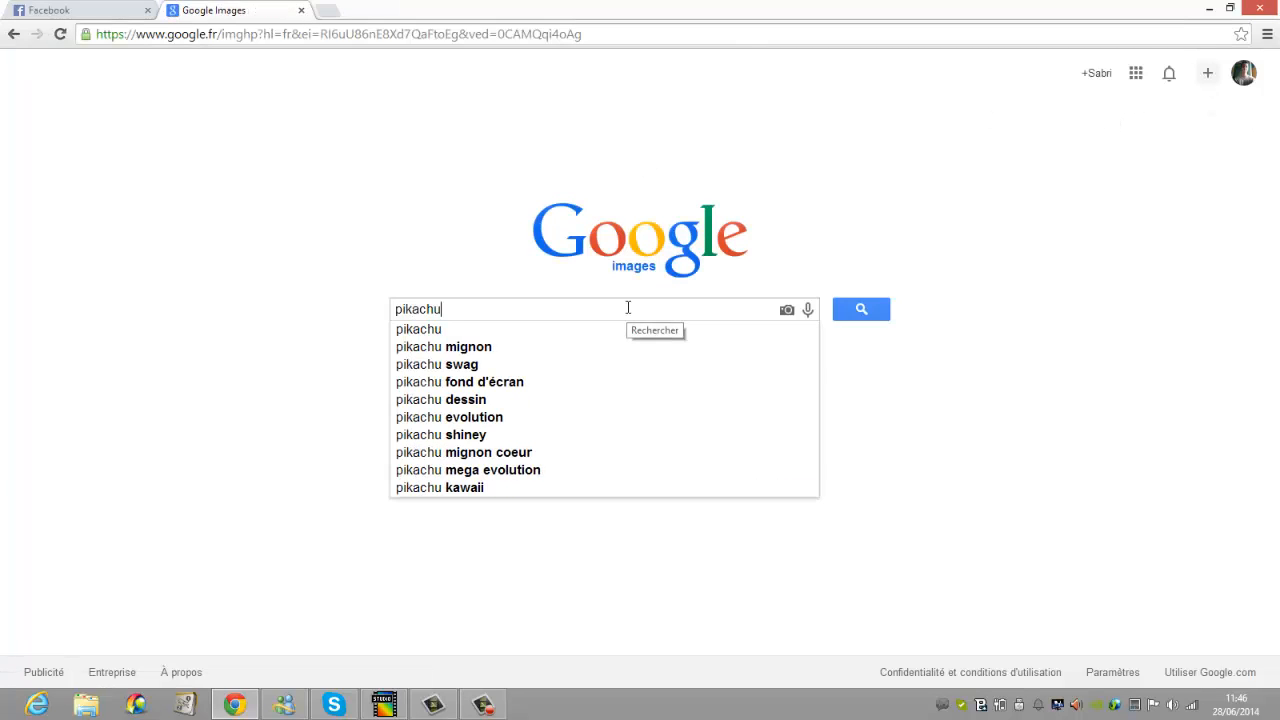
{"action": "type", "text": " png"}
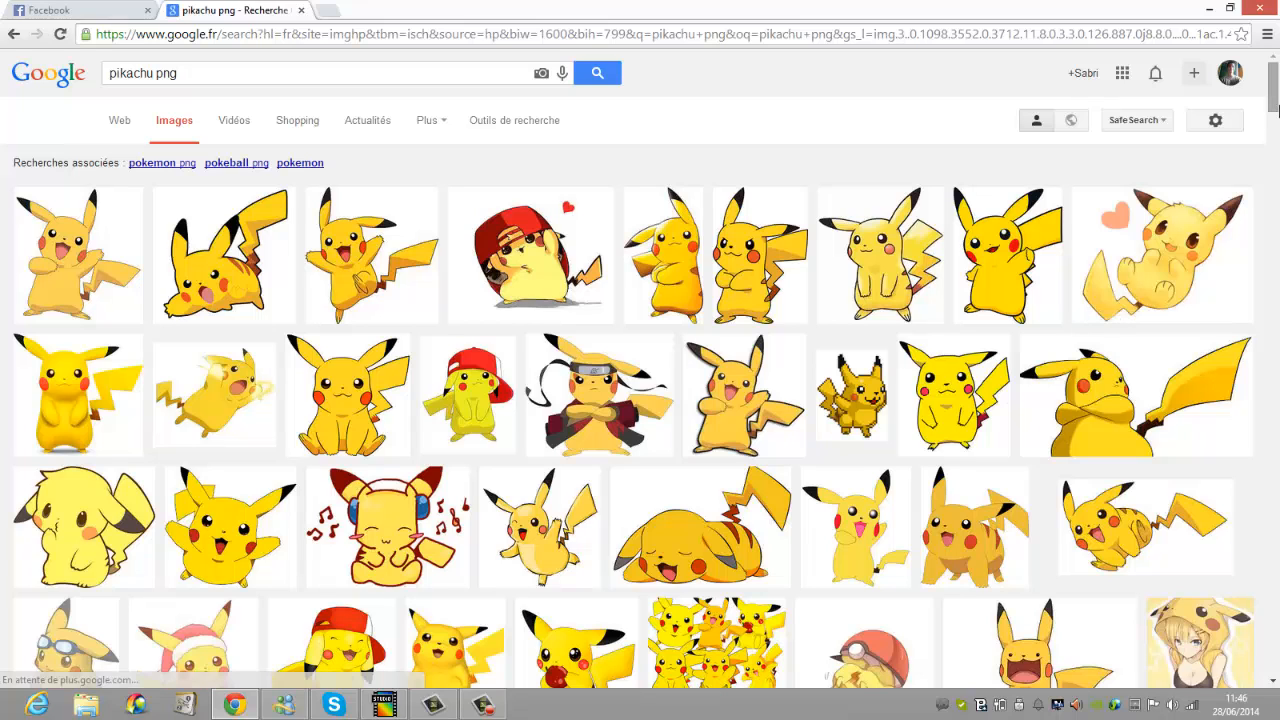
{"action": "scroll", "coordinate": [880, 172], "scroll_direction": "down", "scroll_amount": 1}
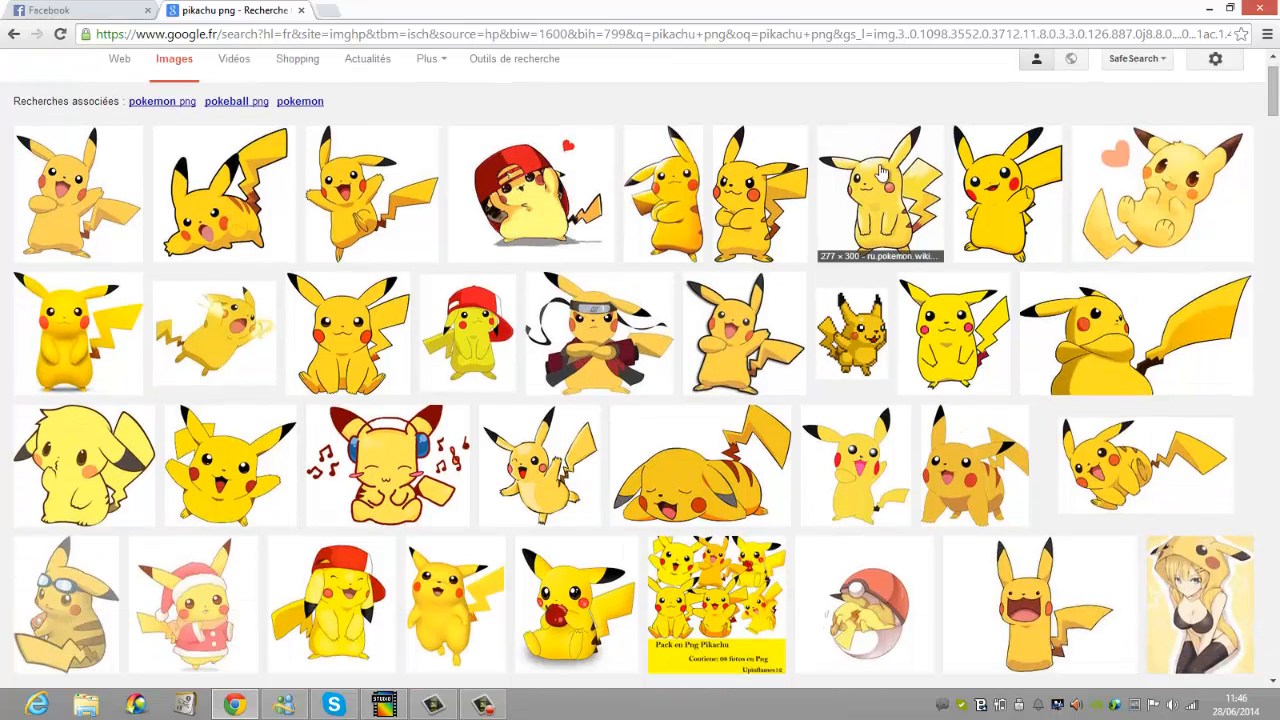
Save the full-body Pikachu render with crossed arms (739 × 1283 PNG, fantendo.wikia.com) from the image results to the computer.
{"action": "left_click", "coordinate": [752, 150]}
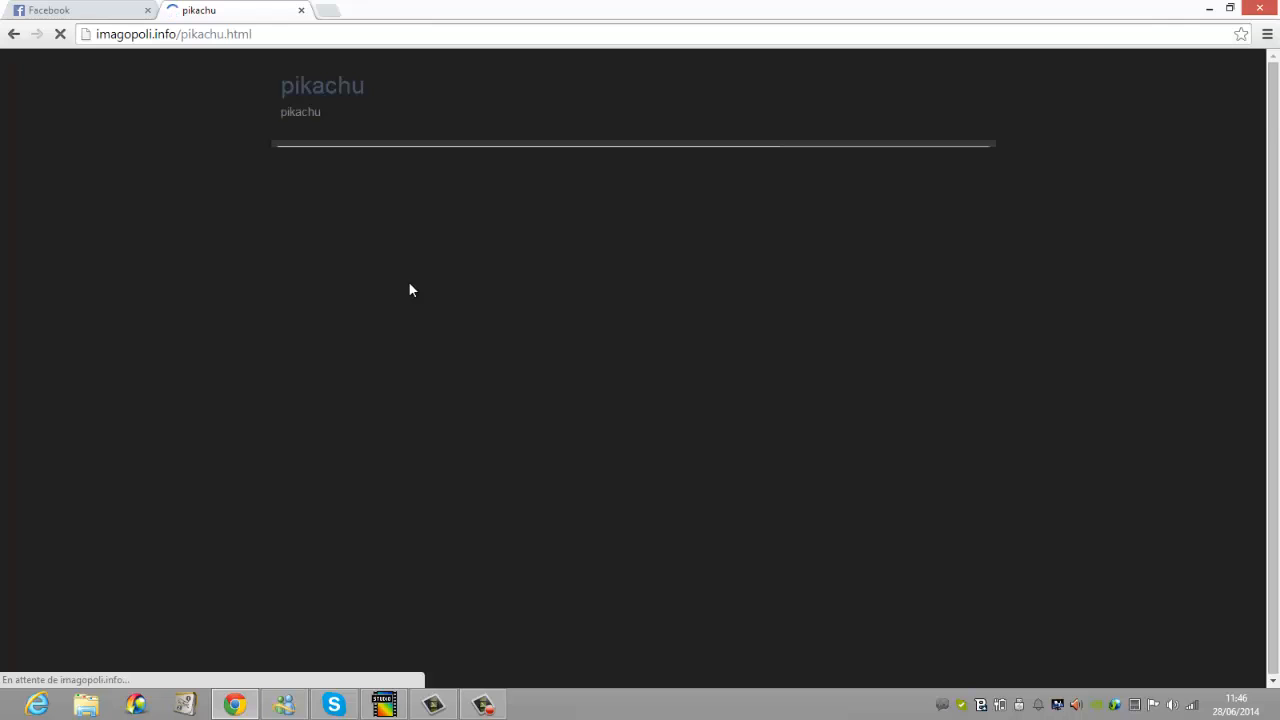
{"action": "left_click", "coordinate": [15, 37]}
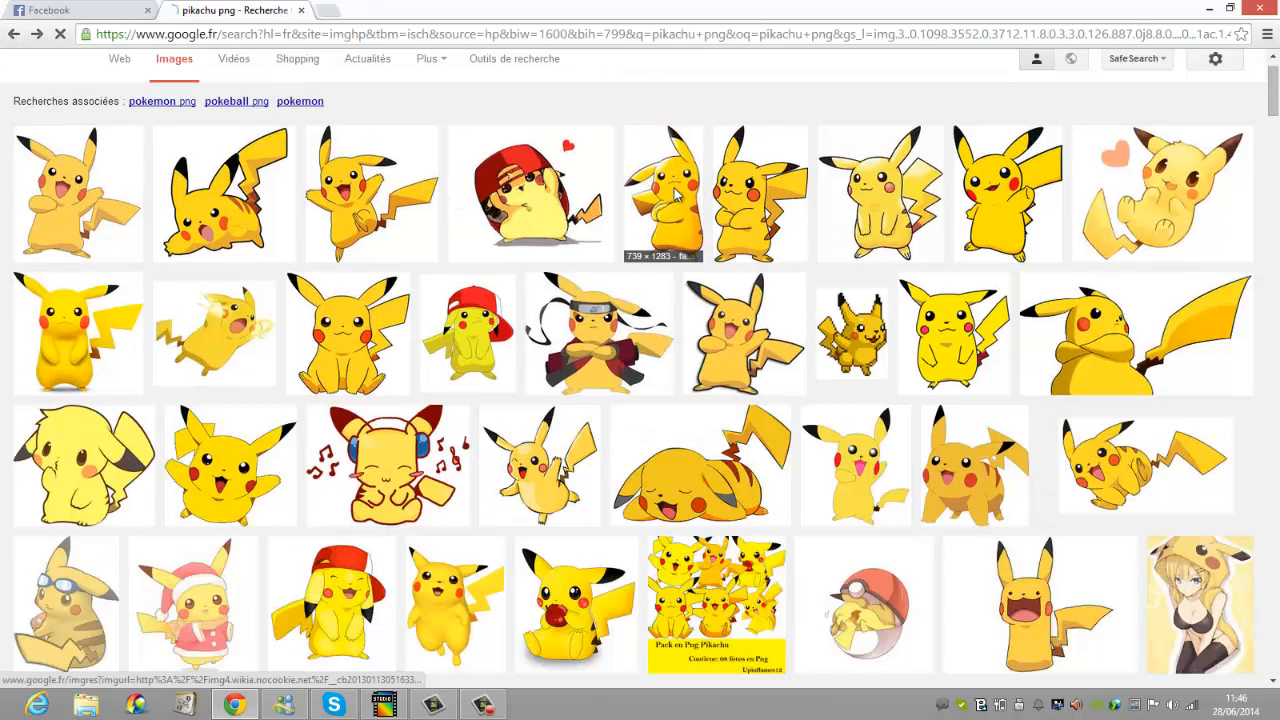
{"action": "left_click", "coordinate": [668, 200]}
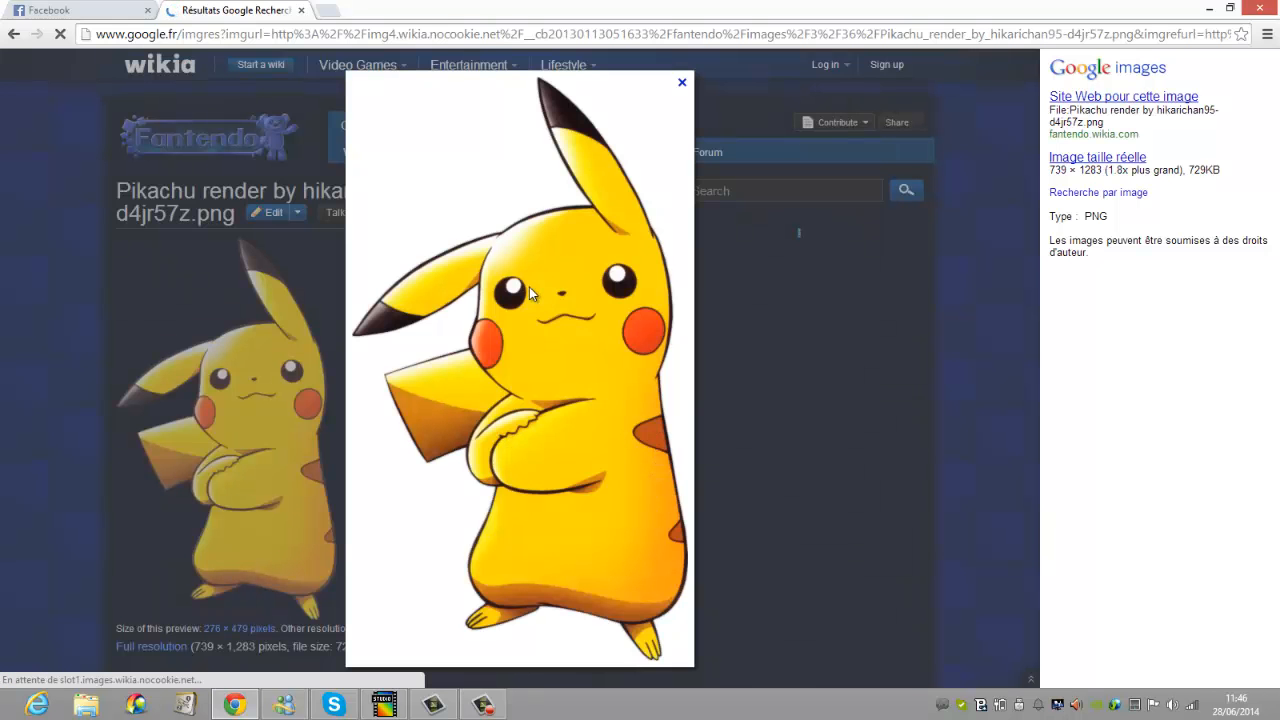
{"action": "right_click", "coordinate": [530, 288]}
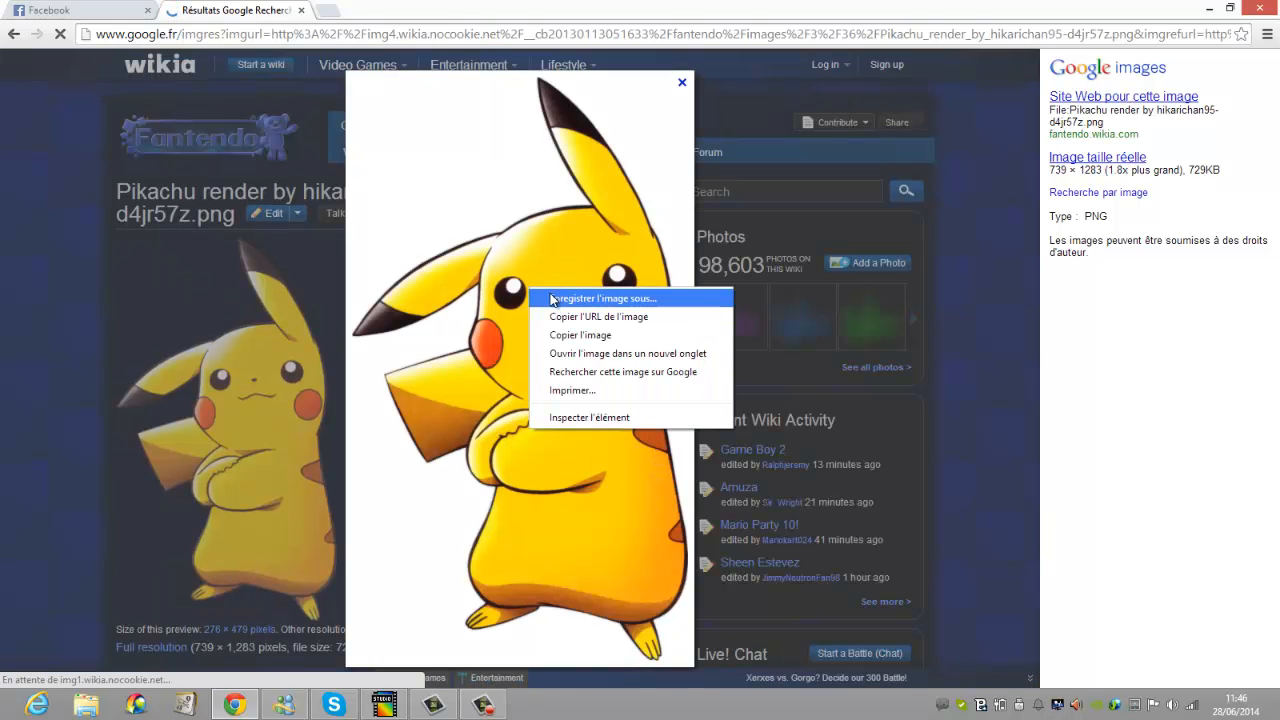
{"action": "left_click", "coordinate": [555, 298]}
{"action": "left_click", "coordinate": [742, 538]}
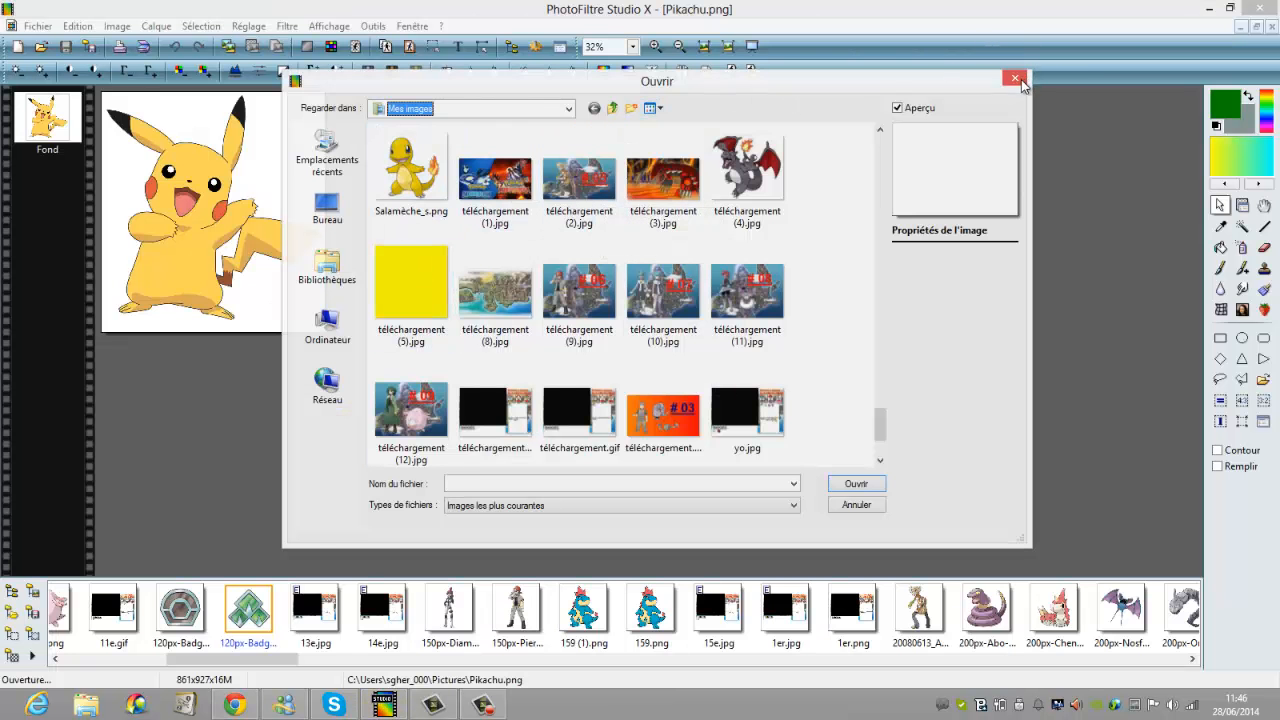
In PhotoFiltre Studio X, open the downloaded Pikachu render PNG from the Mes images folder.
{"action": "left_click", "coordinate": [1015, 79]}
{"action": "left_click", "coordinate": [41, 46]}
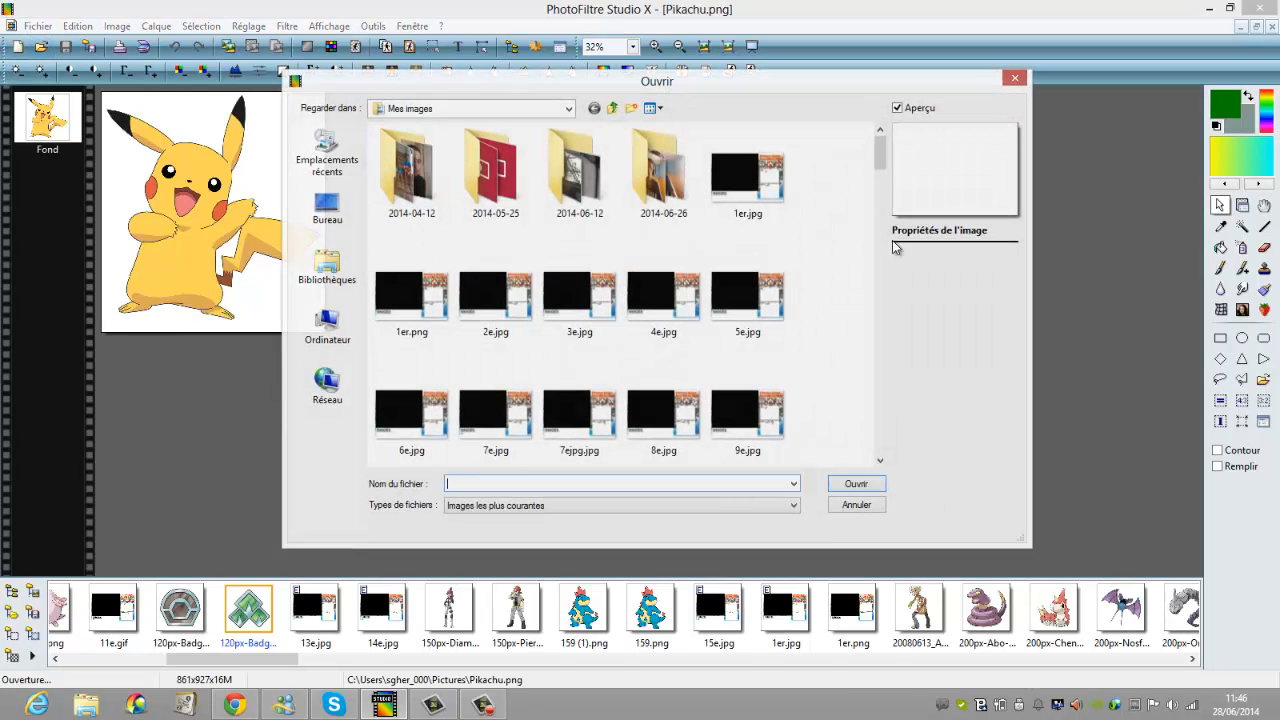
{"action": "left_click_drag", "start_coordinate": [882, 150], "coordinate": [844, 407]}
{"action": "left_click", "coordinate": [752, 322]}
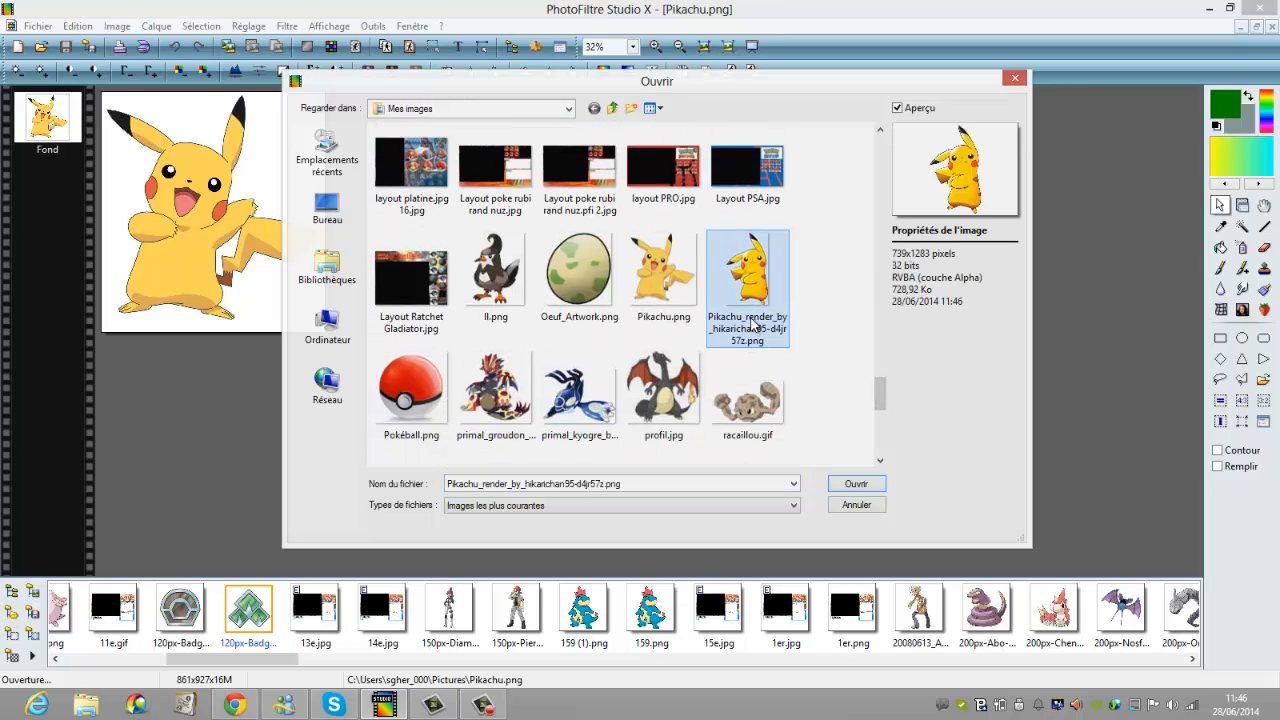
{"action": "double_click", "coordinate": [752, 322]}
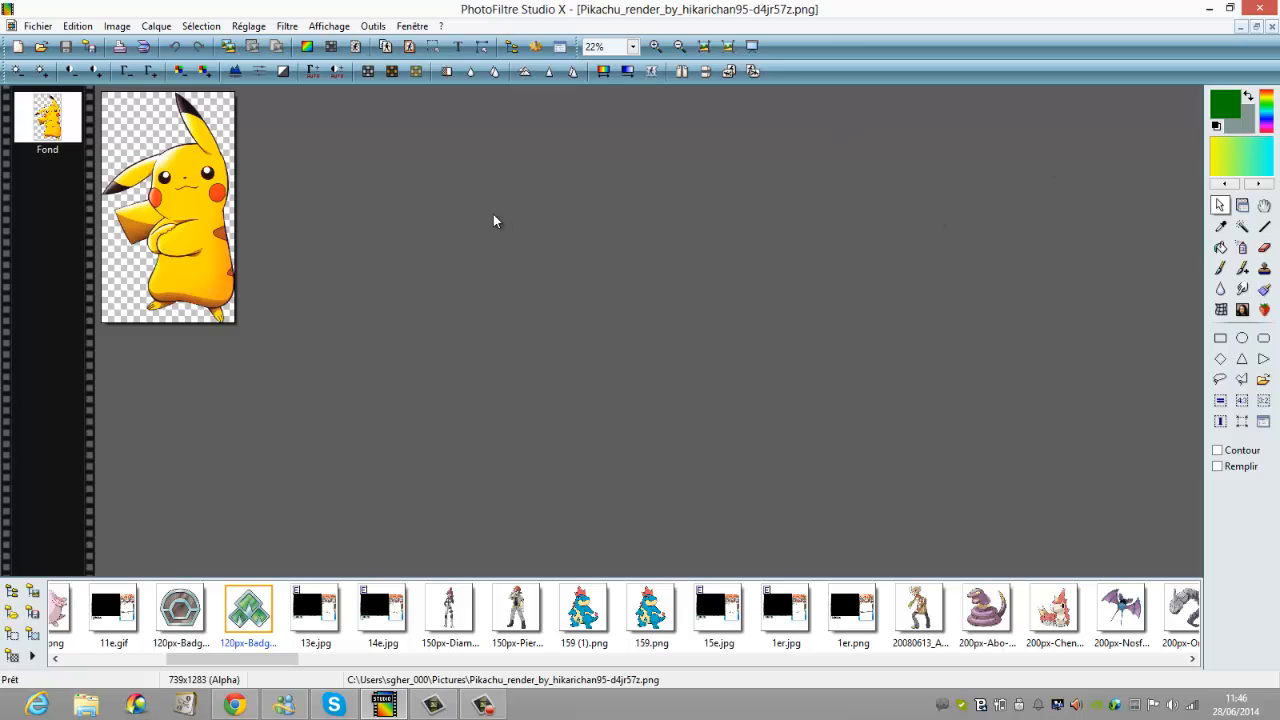
Copy the Pikachu render and paste it as a new layer onto the yellow background téléchargement (5).jpg, reached through the recent files.
{"action": "right_click", "coordinate": [157, 200]}
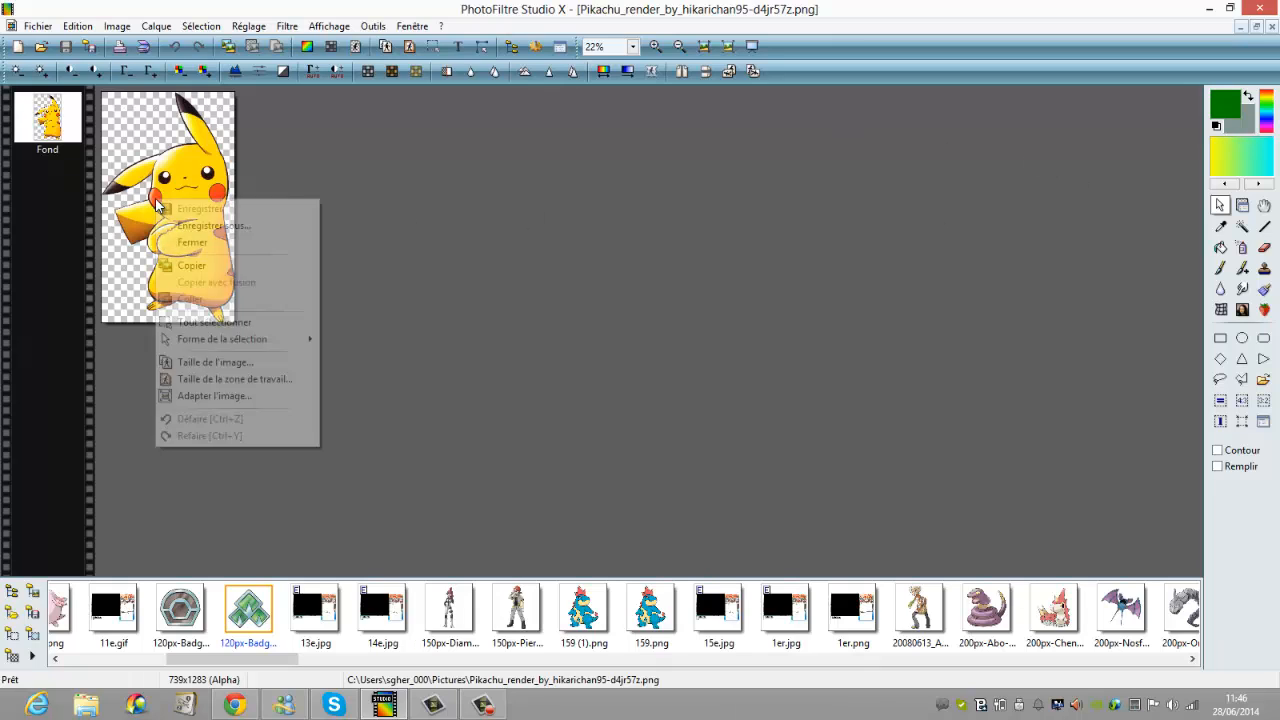
{"action": "left_click", "coordinate": [193, 267]}
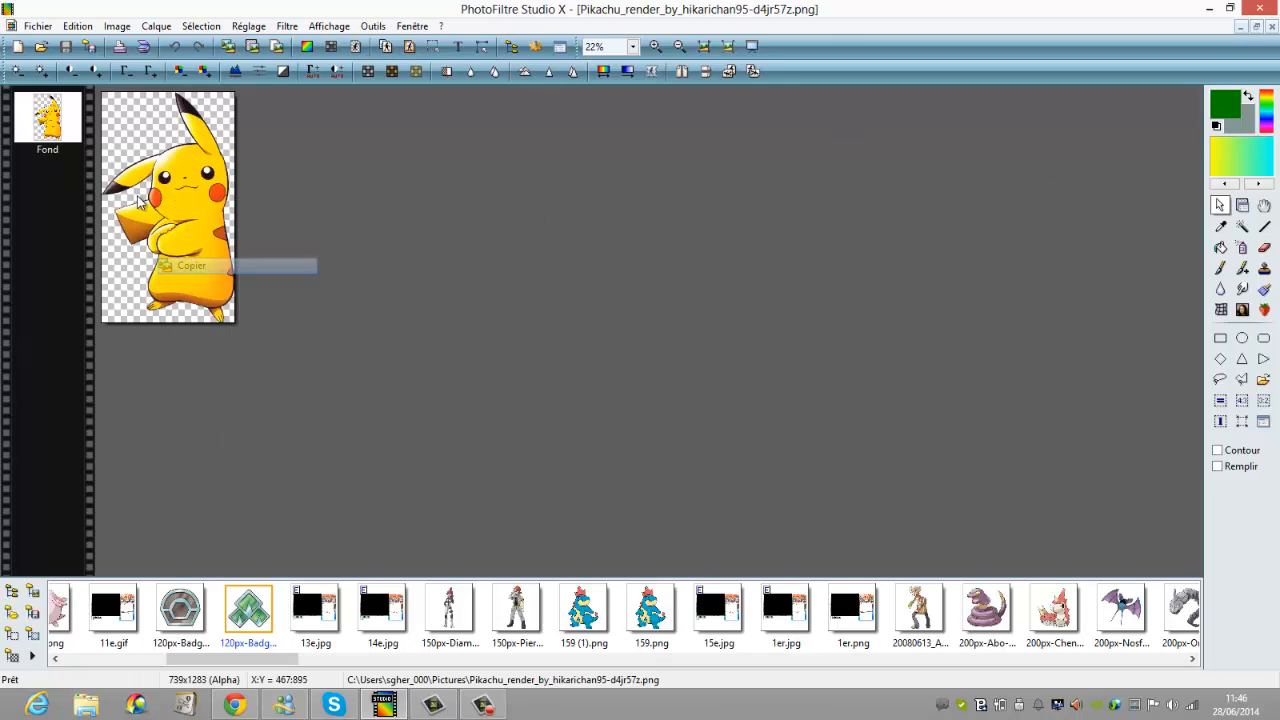
{"action": "left_click", "coordinate": [35, 27]}
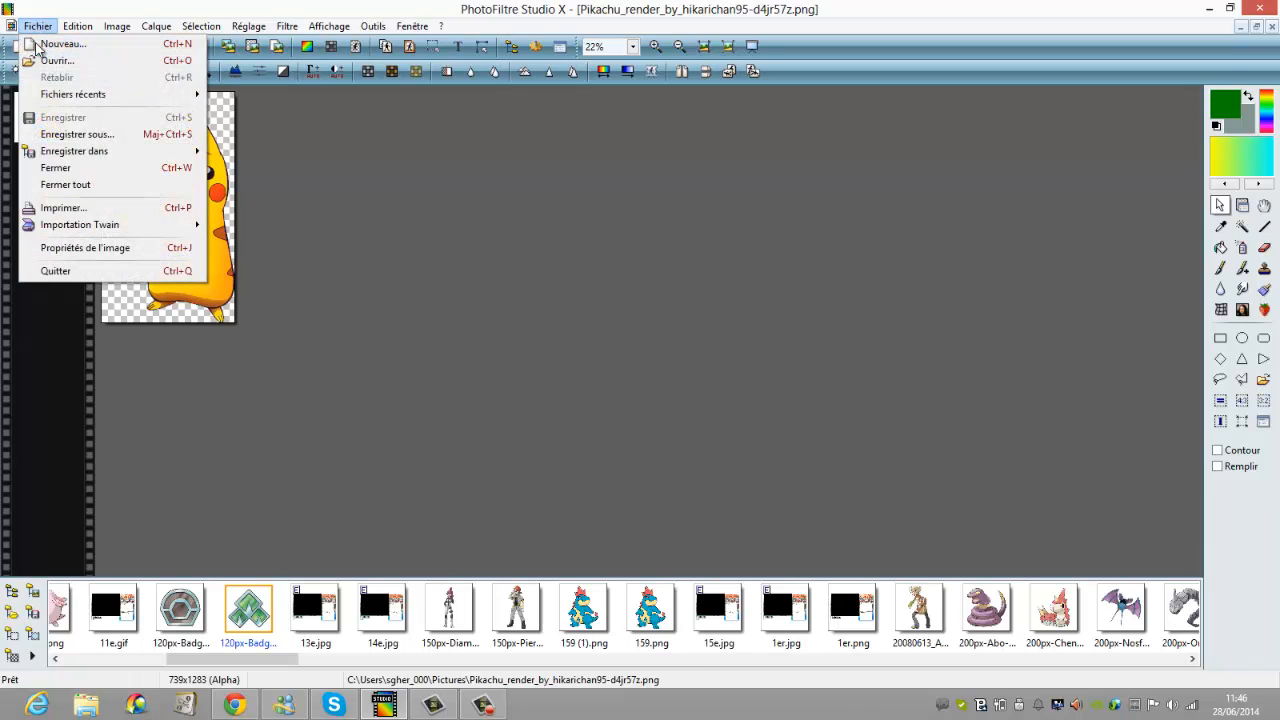
{"action": "mouse_move", "coordinate": [70, 94]}
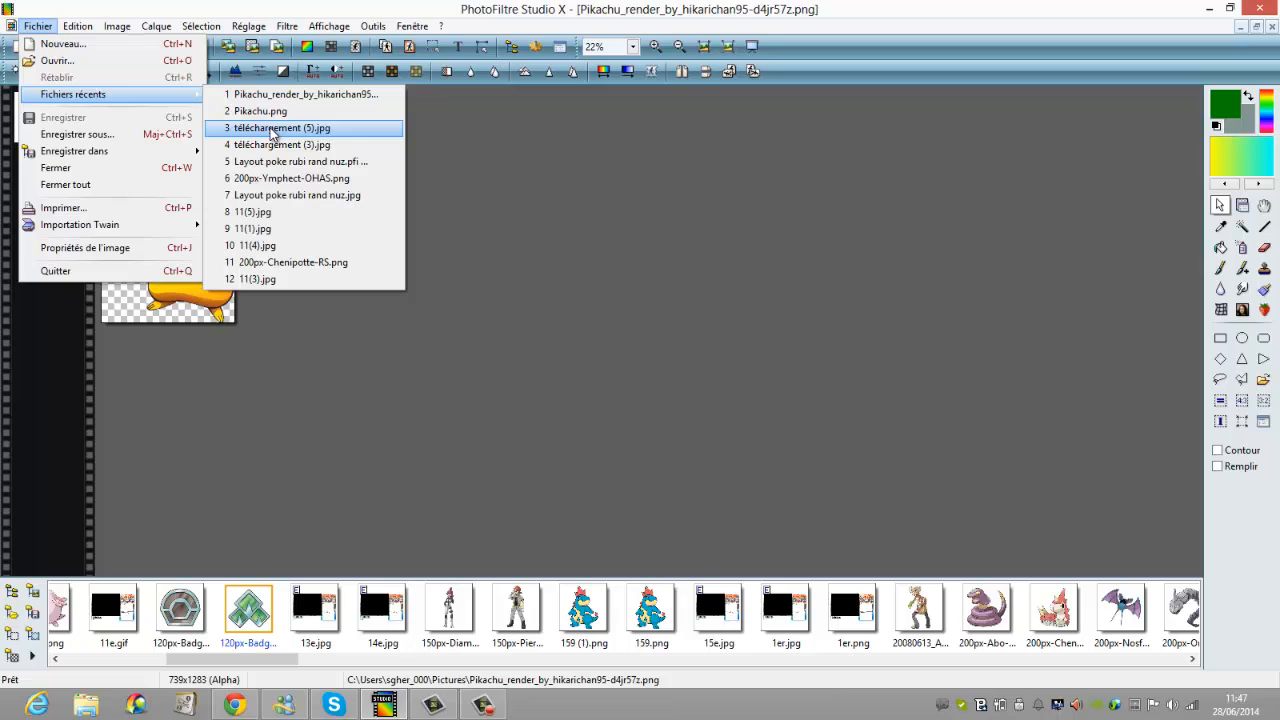
{"action": "left_click", "coordinate": [272, 130]}
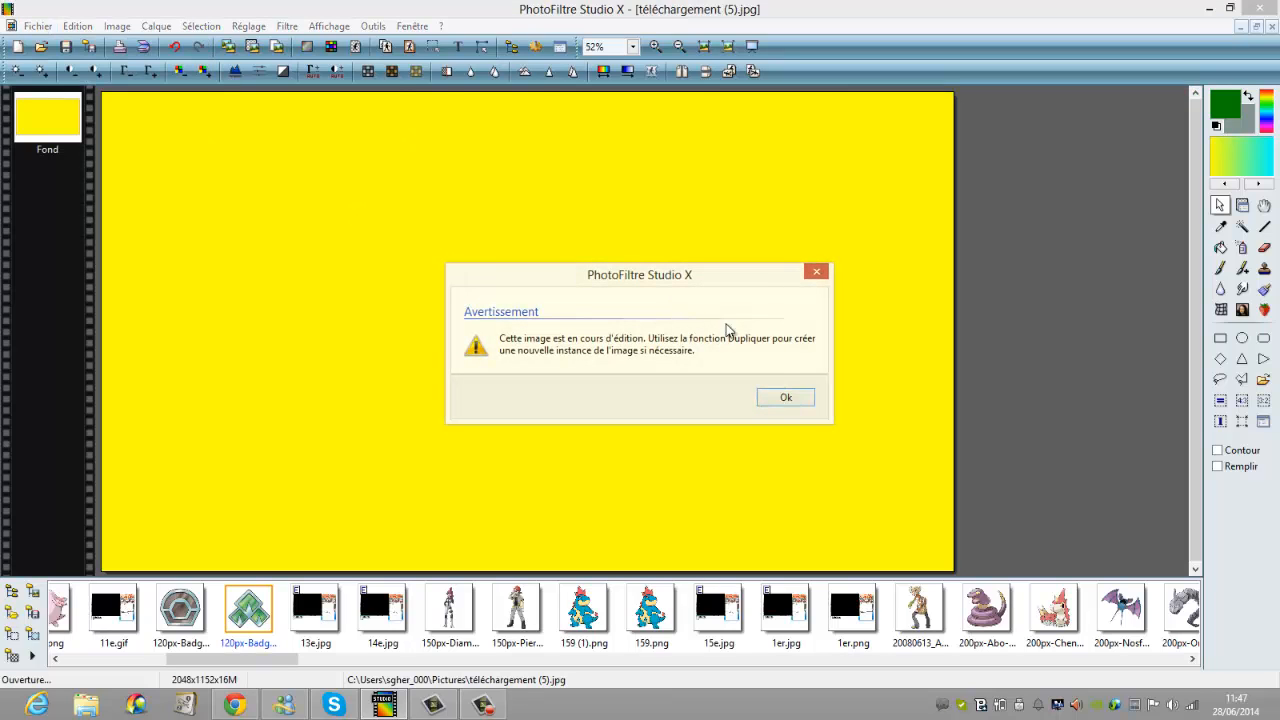
{"action": "left_click", "coordinate": [785, 398]}
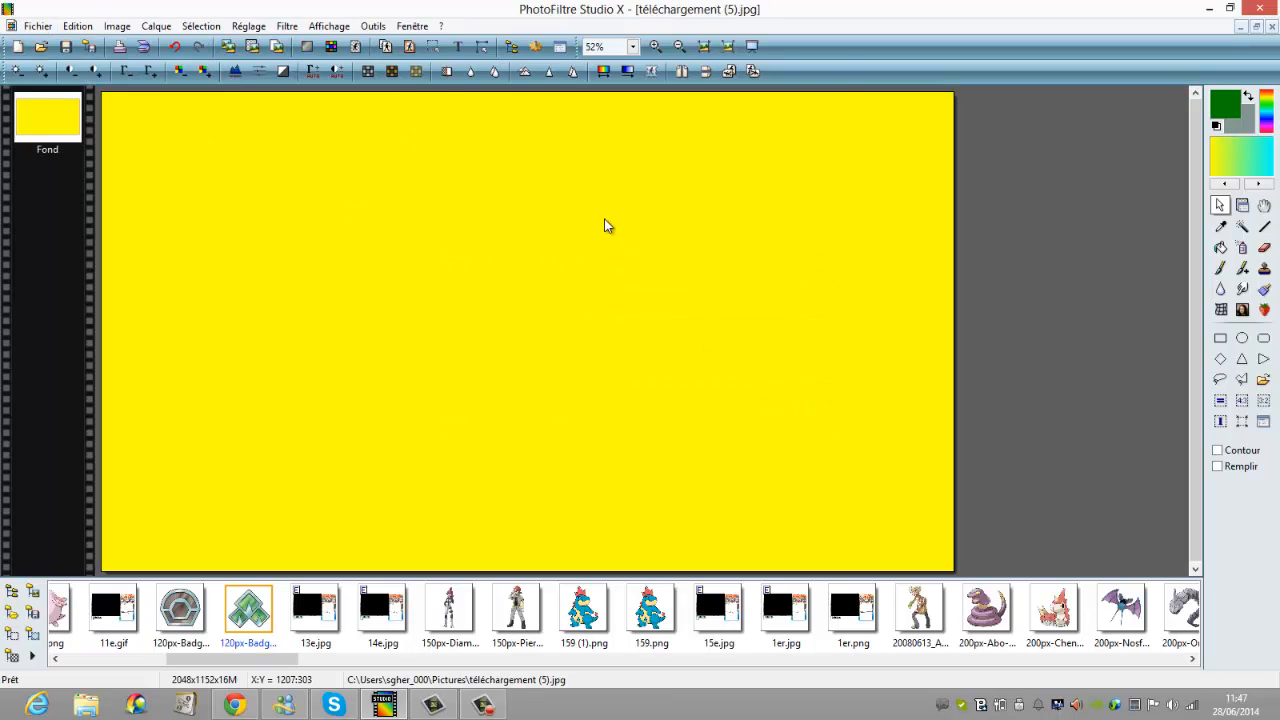
{"action": "right_click", "coordinate": [605, 219]}
{"action": "left_click", "coordinate": [640, 318]}
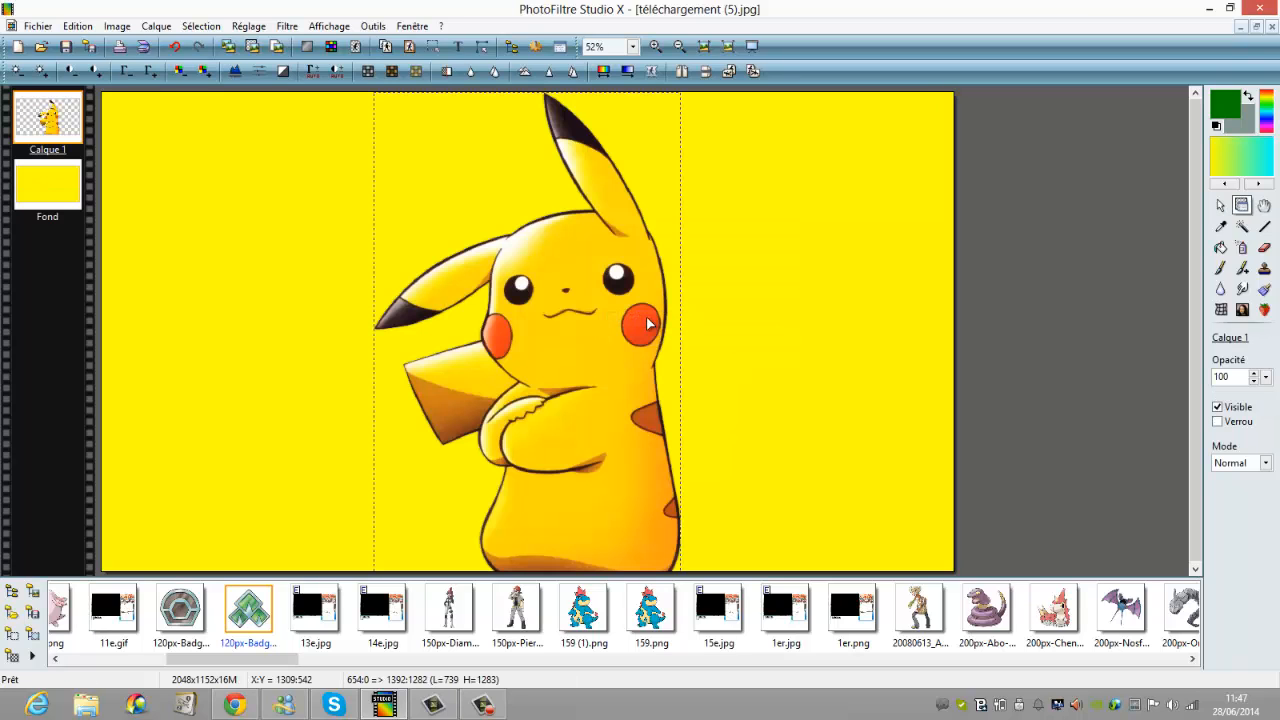
Resize the Pikachu layer to about 218 × 378 pixels and position it in the upper-right area of the yellow background.
{"action": "right_click", "coordinate": [519, 291]}
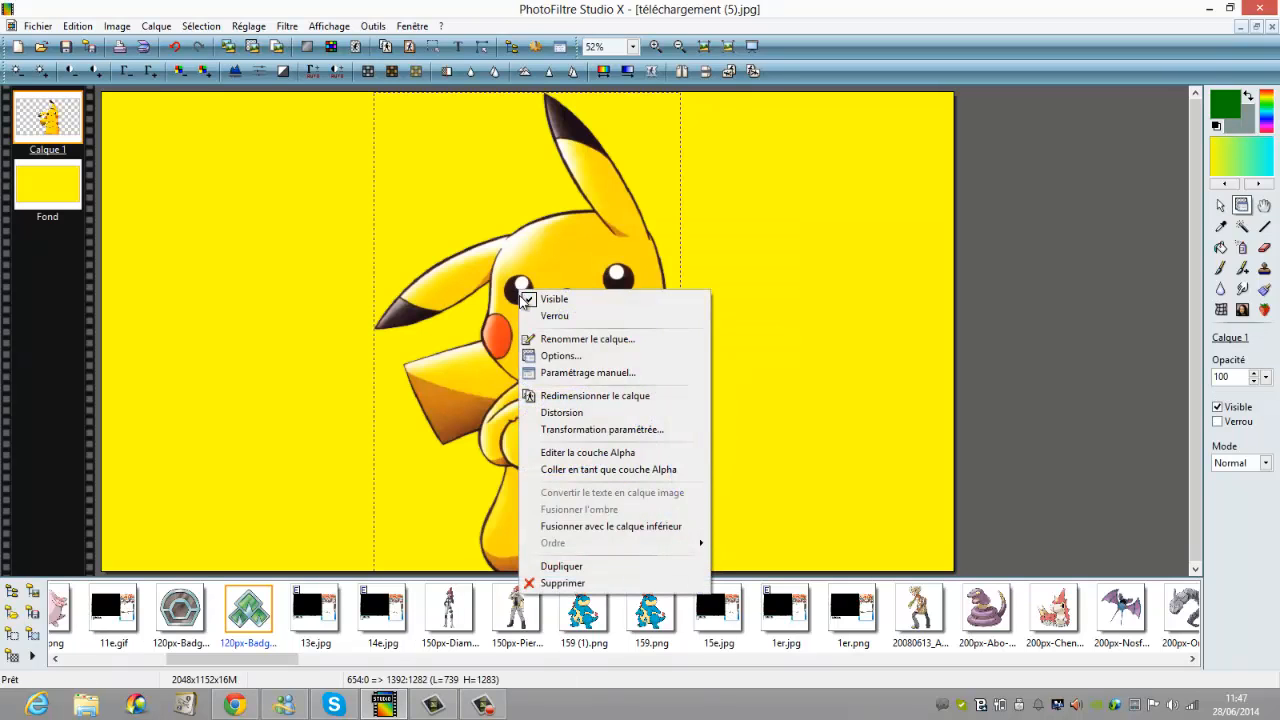
{"action": "left_click", "coordinate": [565, 397]}
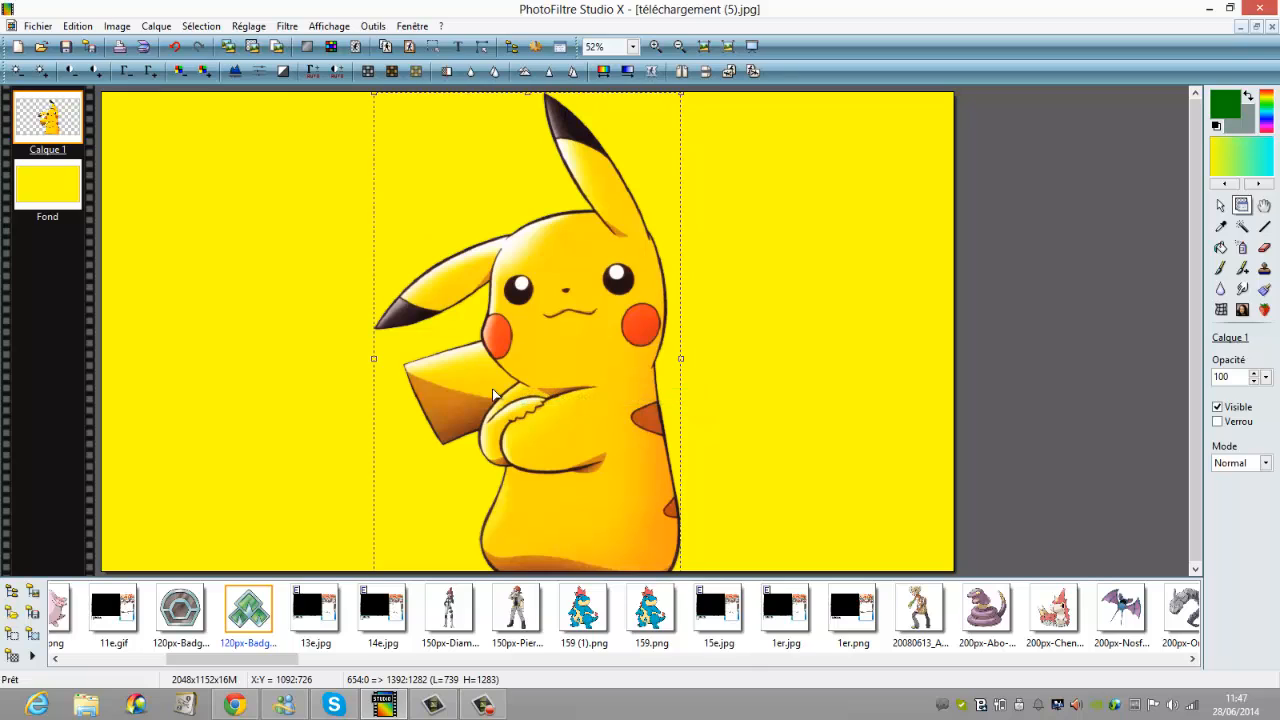
{"action": "left_click_drag", "start_coordinate": [380, 365], "coordinate": [575, 430]}
{"action": "left_click_drag", "start_coordinate": [671, 230], "coordinate": [711, 269]}
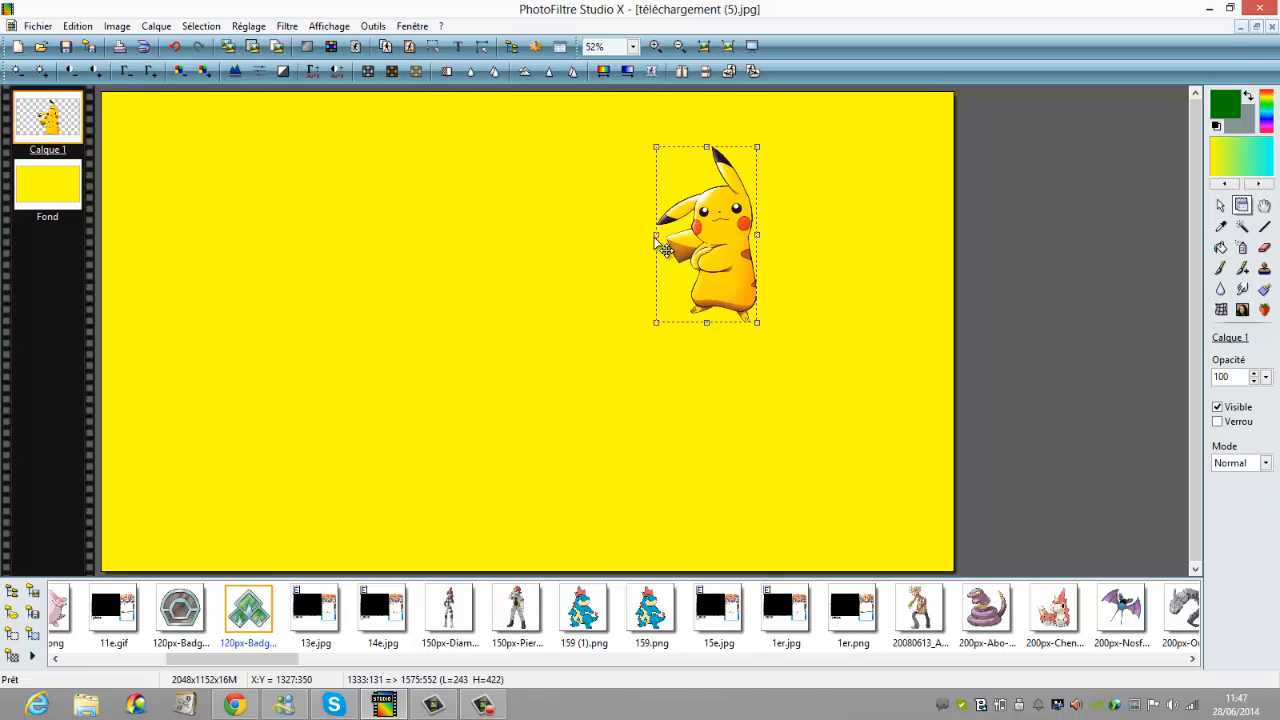
{"action": "left_click_drag", "start_coordinate": [655, 237], "coordinate": [666, 232]}
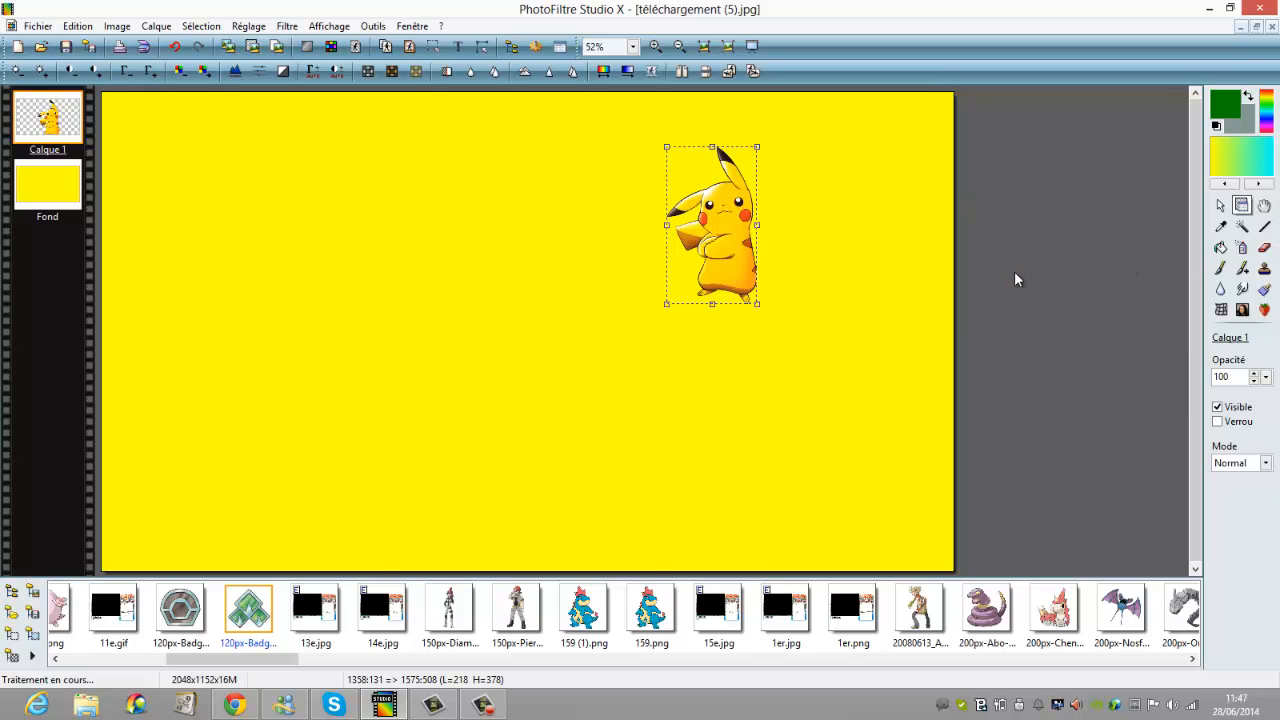
Return to the selection tool and undo the resizing of the Pikachu layer.
{"action": "left_click", "coordinate": [1264, 247]}
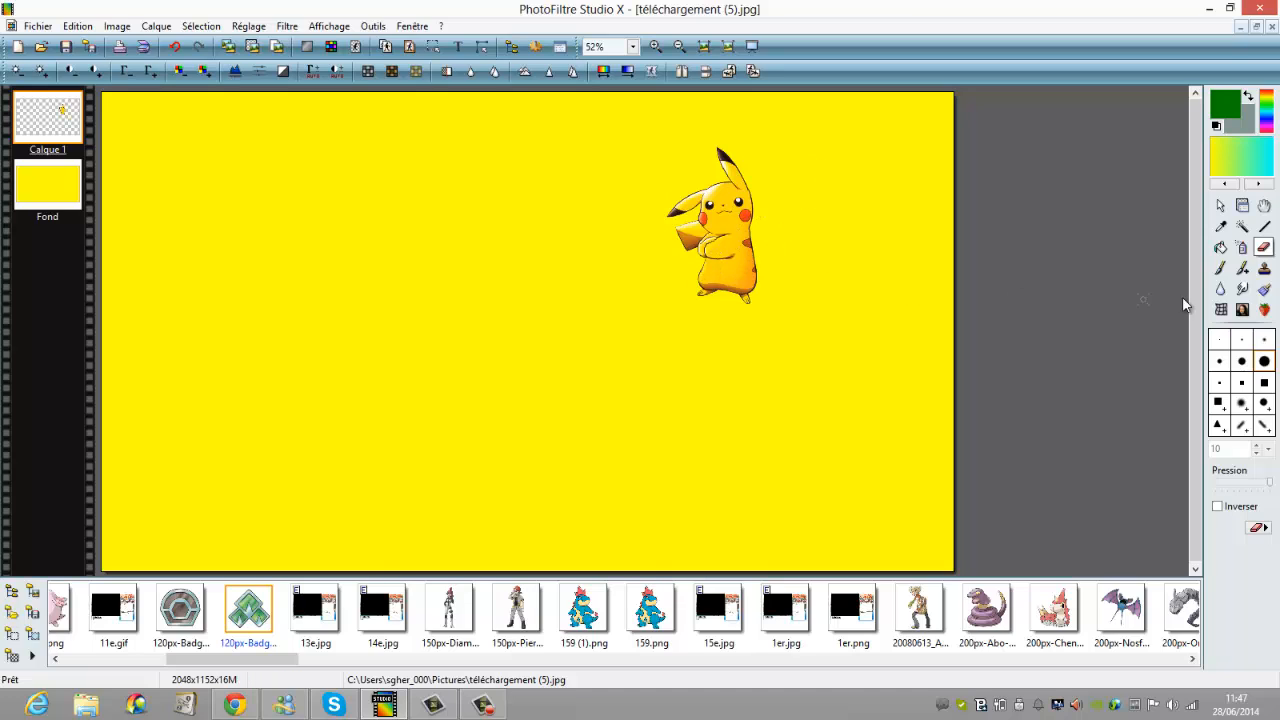
{"action": "left_click", "coordinate": [1222, 206]}
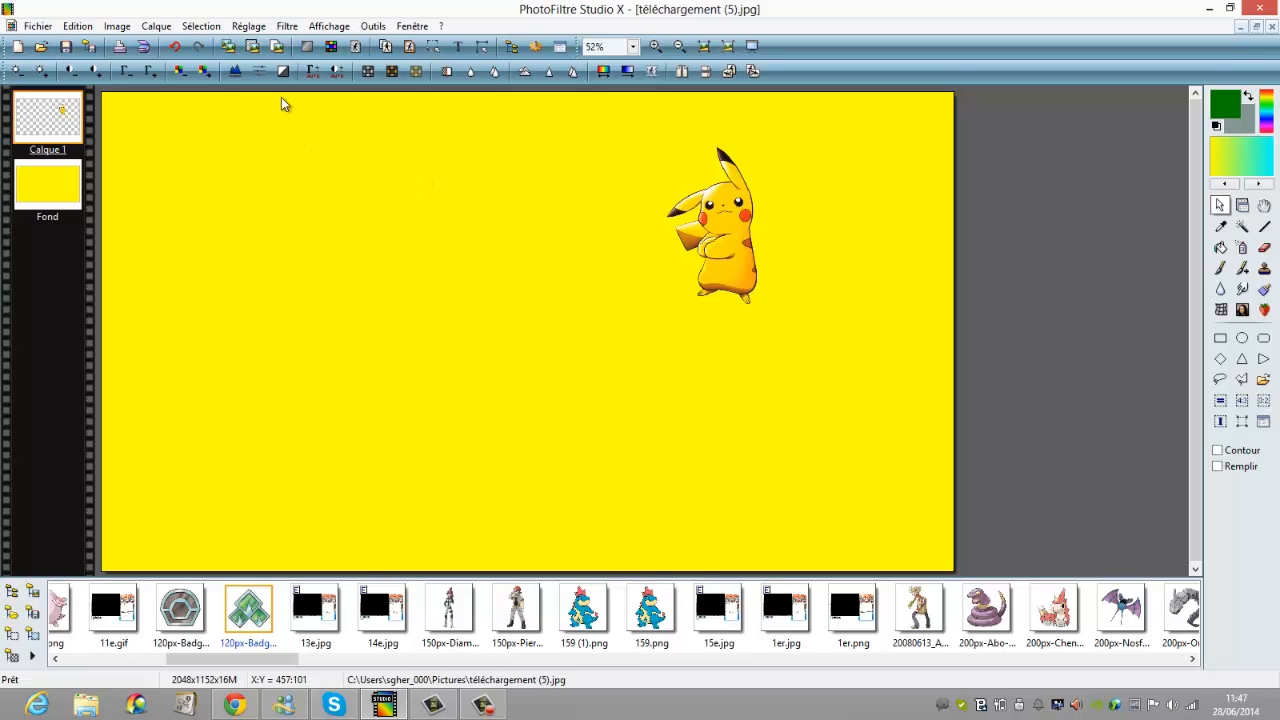
{"action": "left_click", "coordinate": [174, 46]}
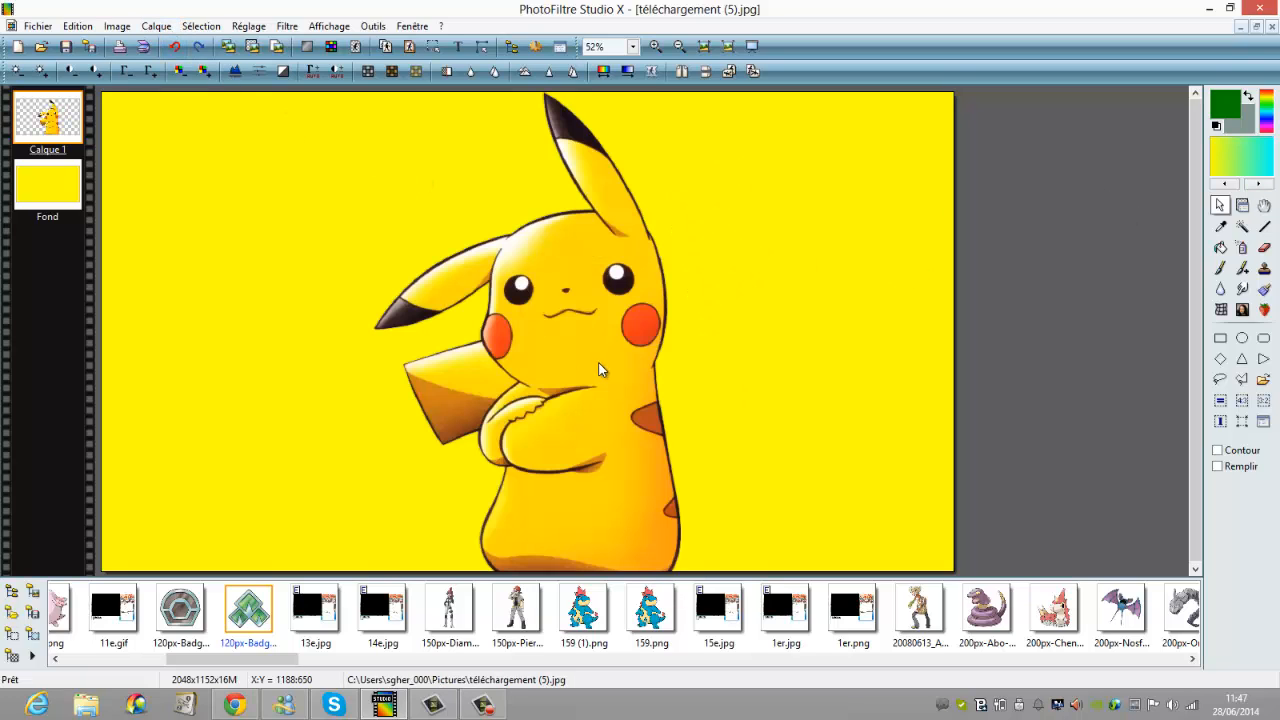
Undo the pasting of the Pikachu layer and paste the copied render again onto the yellow background.
{"action": "left_click_drag", "start_coordinate": [630, 320], "coordinate": [544, 360]}
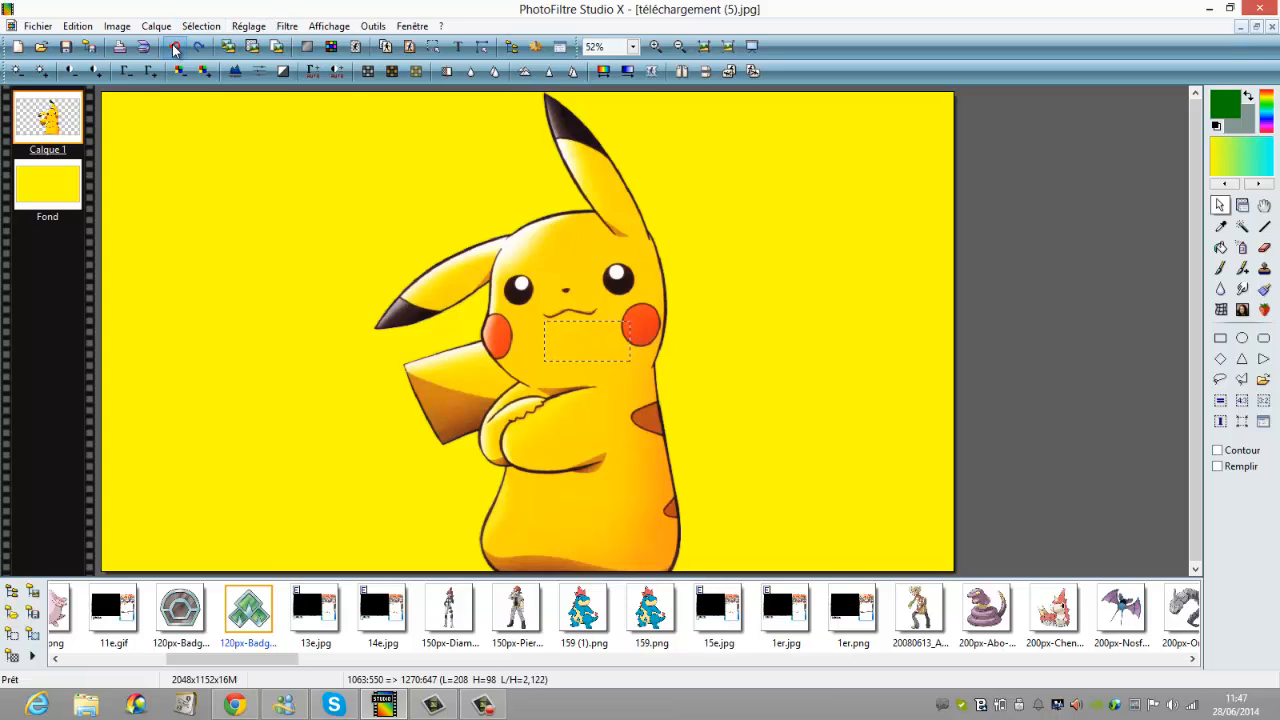
{"action": "left_click", "coordinate": [174, 46]}
{"action": "right_click", "coordinate": [589, 159]}
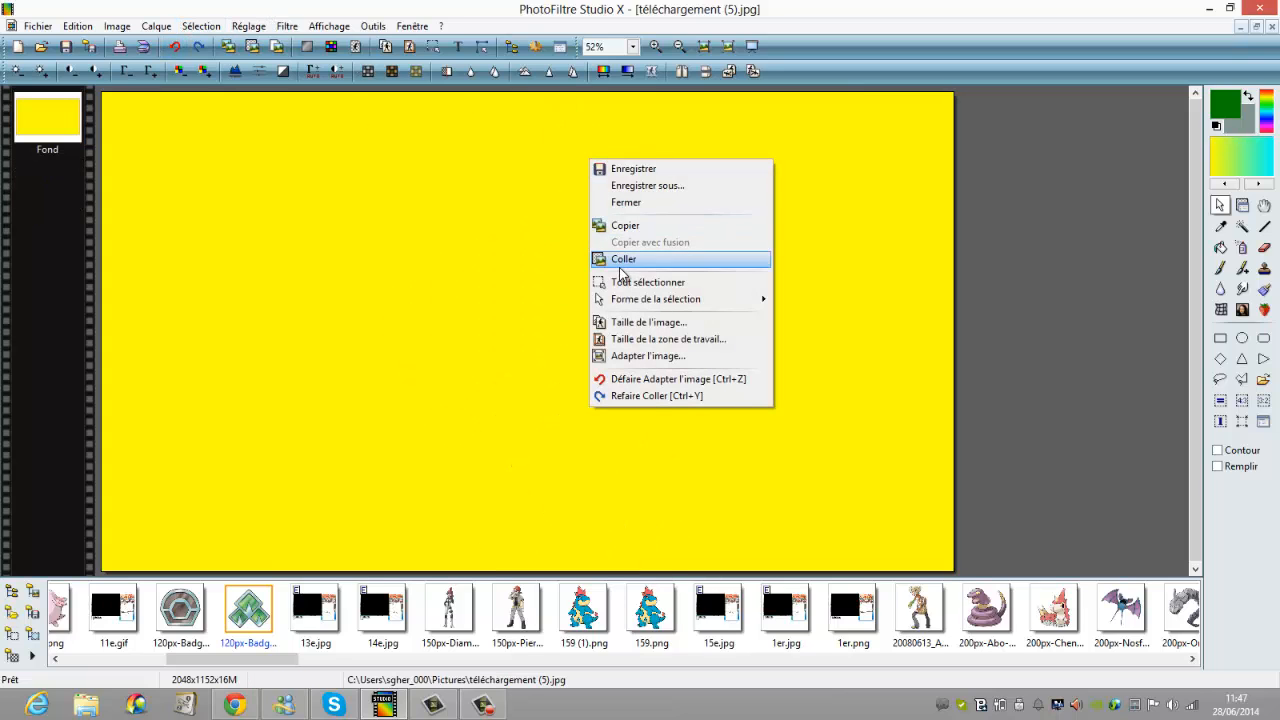
{"action": "left_click", "coordinate": [621, 263]}
Resize the Pikachu layer to about 191 × 332 pixels and place it in the upper-right corner of the yellow background.
{"action": "right_click", "coordinate": [581, 277]}
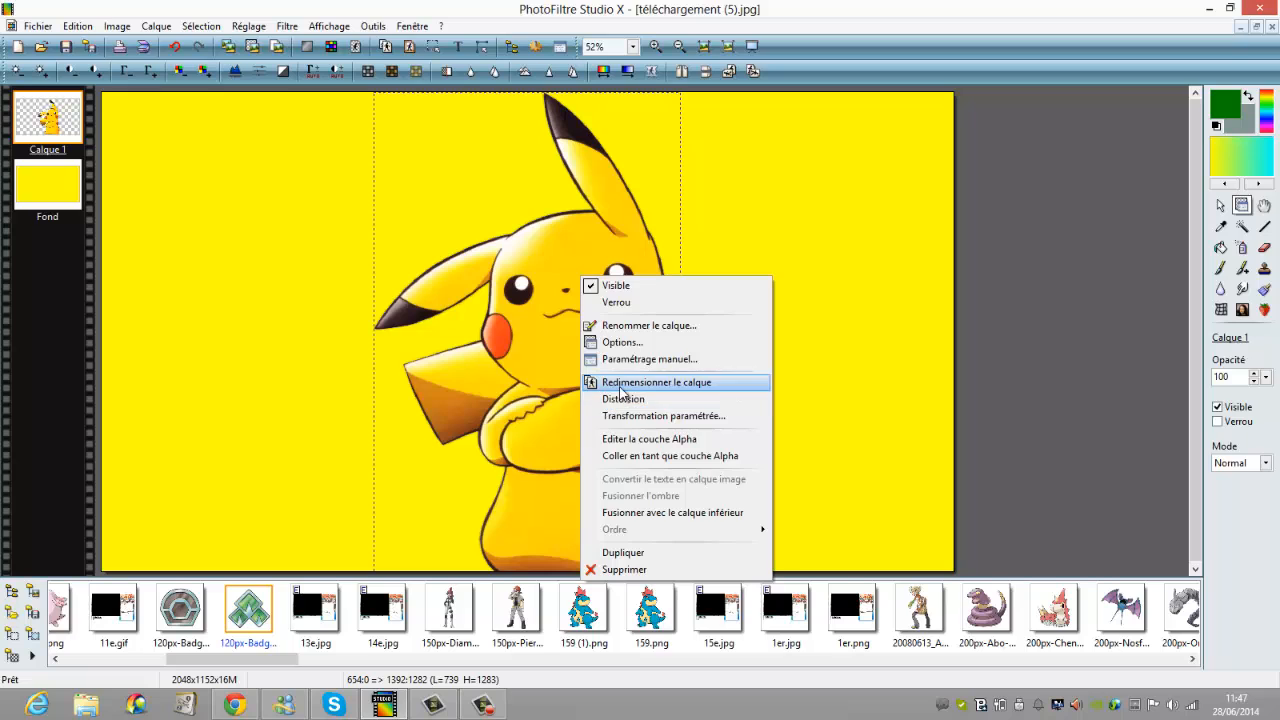
{"action": "left_click", "coordinate": [621, 383]}
{"action": "left_click_drag", "start_coordinate": [377, 360], "coordinate": [587, 326]}
{"action": "left_click_drag", "start_coordinate": [628, 200], "coordinate": [859, 210]}
{"action": "left_click_drag", "start_coordinate": [842, 260], "coordinate": [851, 244]}
{"action": "left_click_drag", "start_coordinate": [874, 192], "coordinate": [889, 187]}
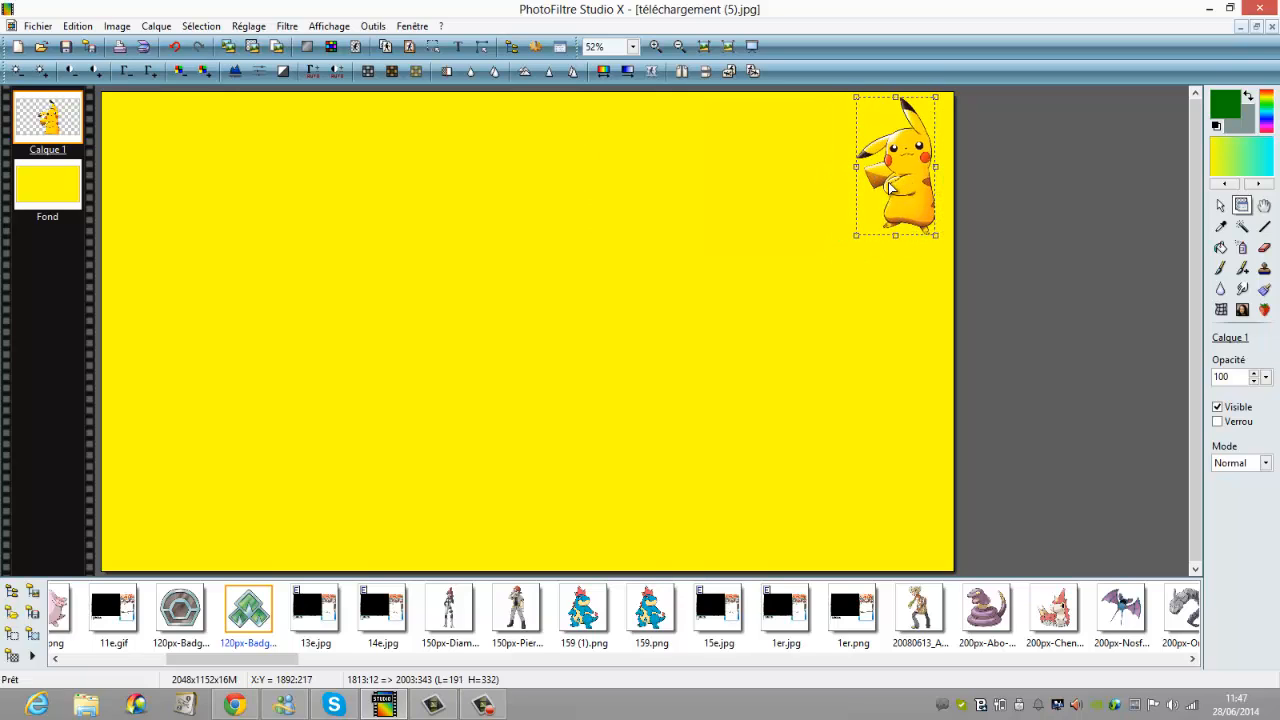
{"action": "left_click", "coordinate": [754, 231]}
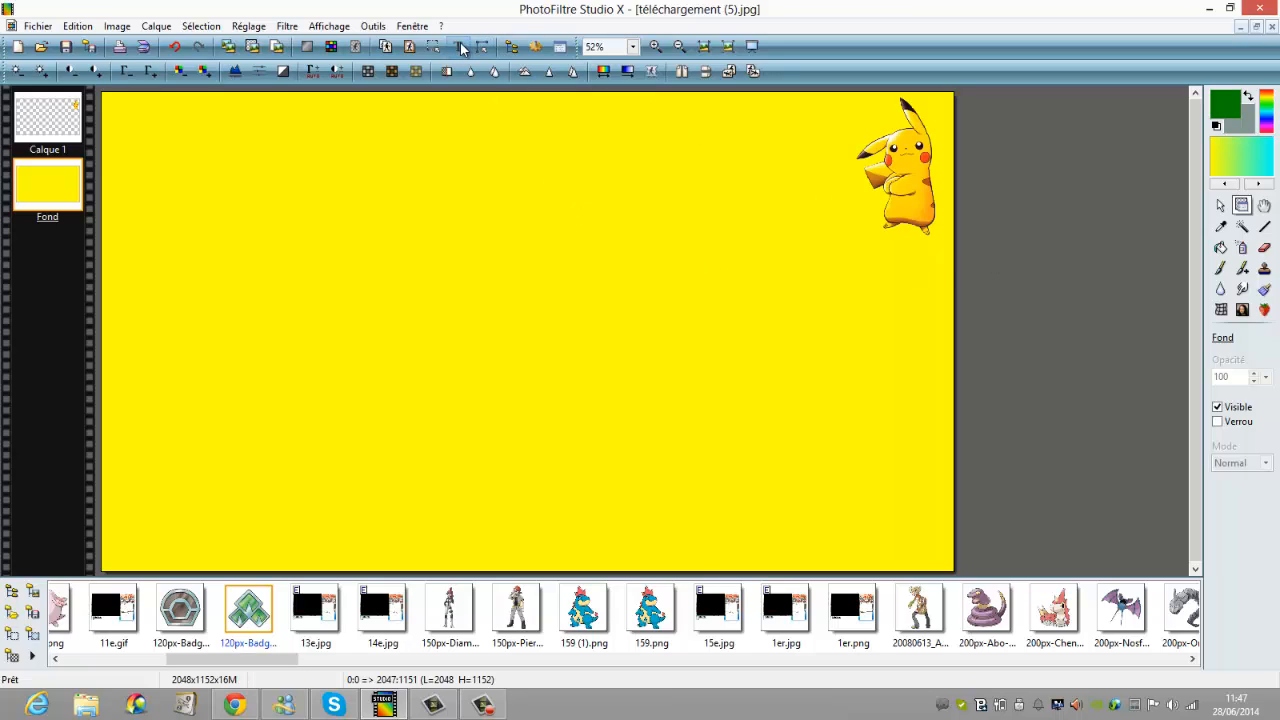
Switch to Chrome, return to the Google Images results, search for "pokemon version jaune" and browse the pictures.
{"action": "left_click", "coordinate": [238, 704]}
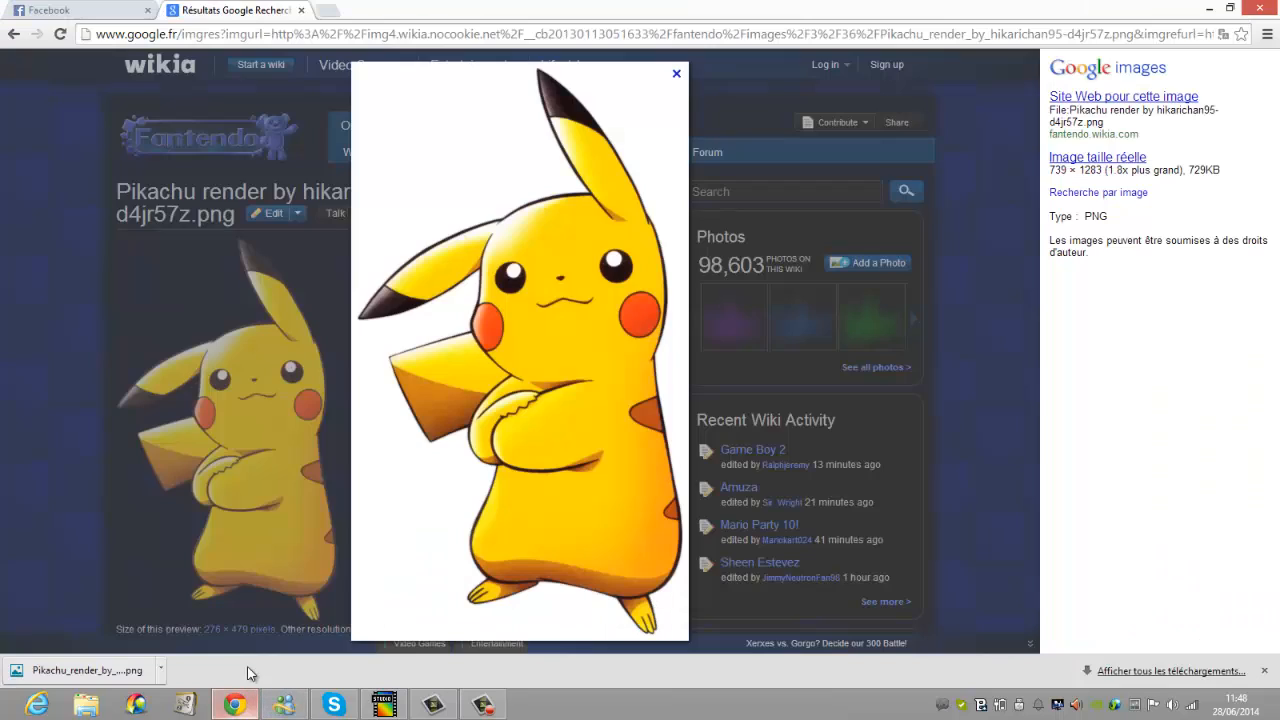
{"action": "left_click", "coordinate": [13, 33]}
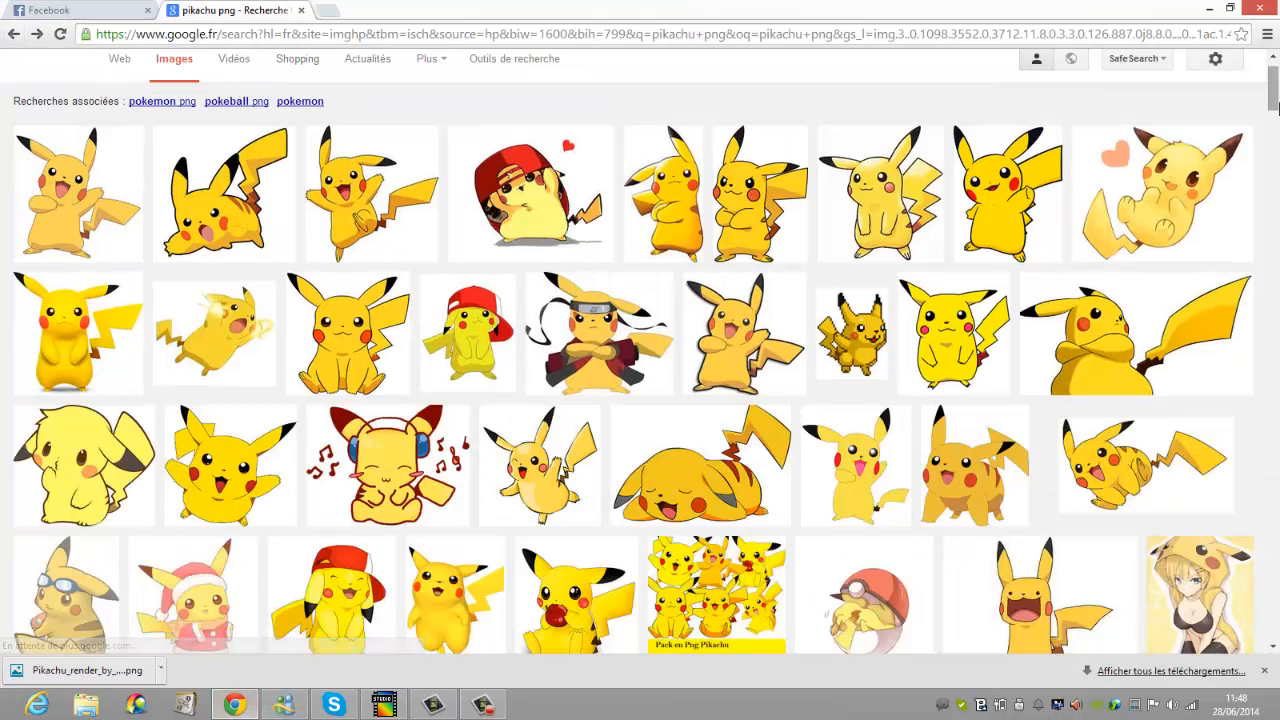
{"action": "scroll", "coordinate": [1277, 107], "scroll_direction": "up", "scroll_amount": 1}
{"action": "left_click", "coordinate": [241, 79]}
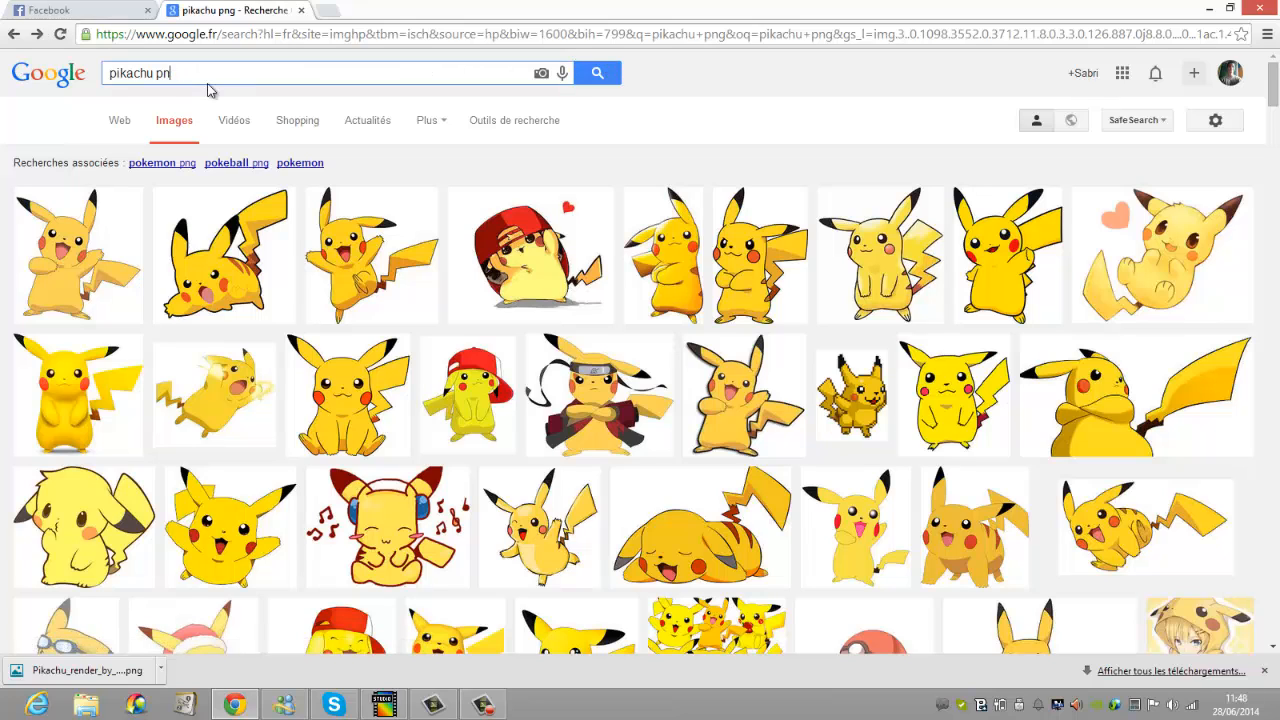
{"action": "key", "text": "BackSpace"}
{"action": "key", "text": "BackSpace"}
{"action": "key", "text": "BackSpace"}
{"action": "type", "text": "oke"}
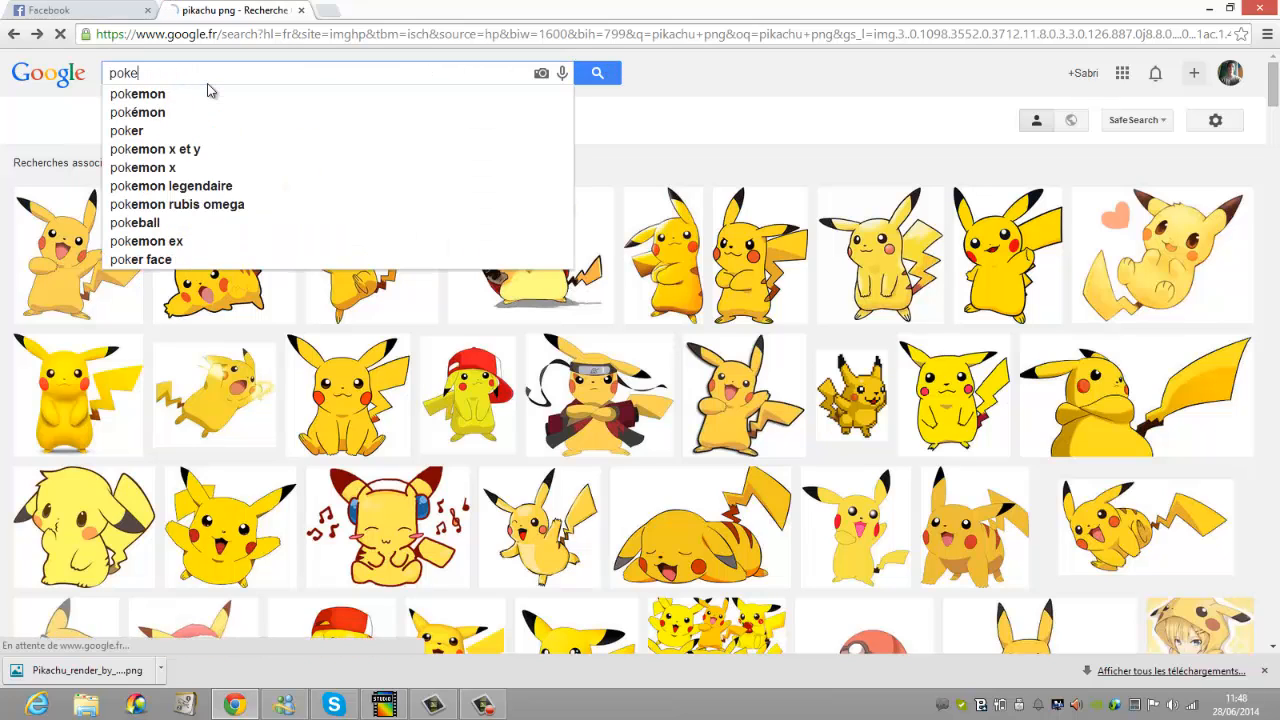
{"action": "type", "text": "mon version jaune"}
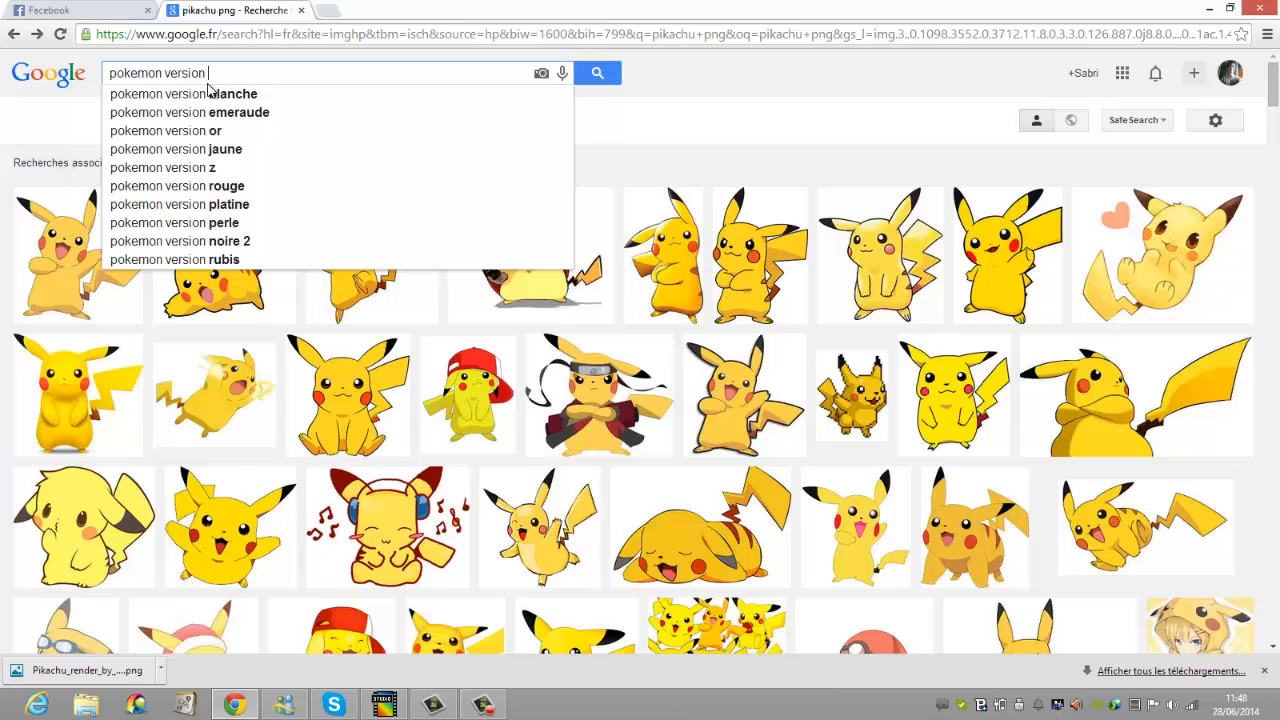
{"action": "key", "text": "Return"}
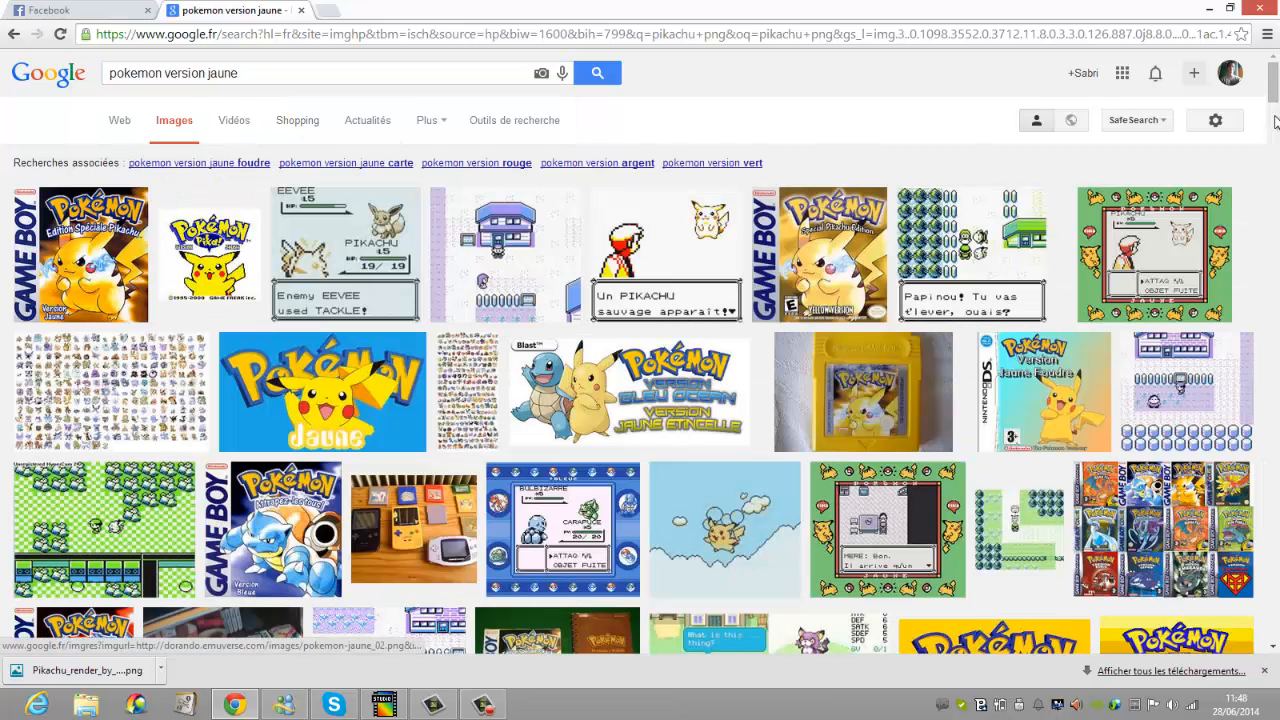
{"action": "mouse_move", "coordinate": [1276, 95]}
{"action": "left_mouse_down"}
{"action": "mouse_move", "coordinate": [1276, 195]}
{"action": "mouse_move", "coordinate": [1276, 106]}
{"action": "left_mouse_up"}
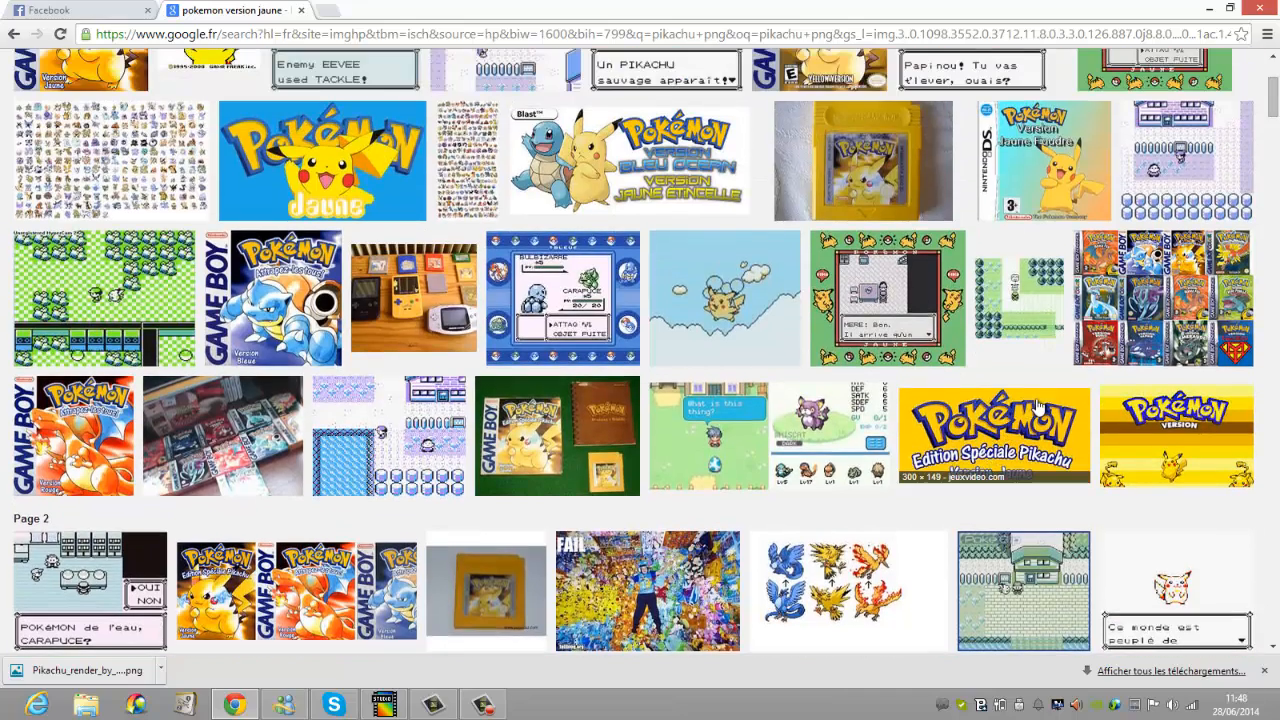
Back in PhotoFiltre Studio X, start a new text with the color red and the content "Pokemon Jaune".
{"action": "left_click", "coordinate": [384, 705]}
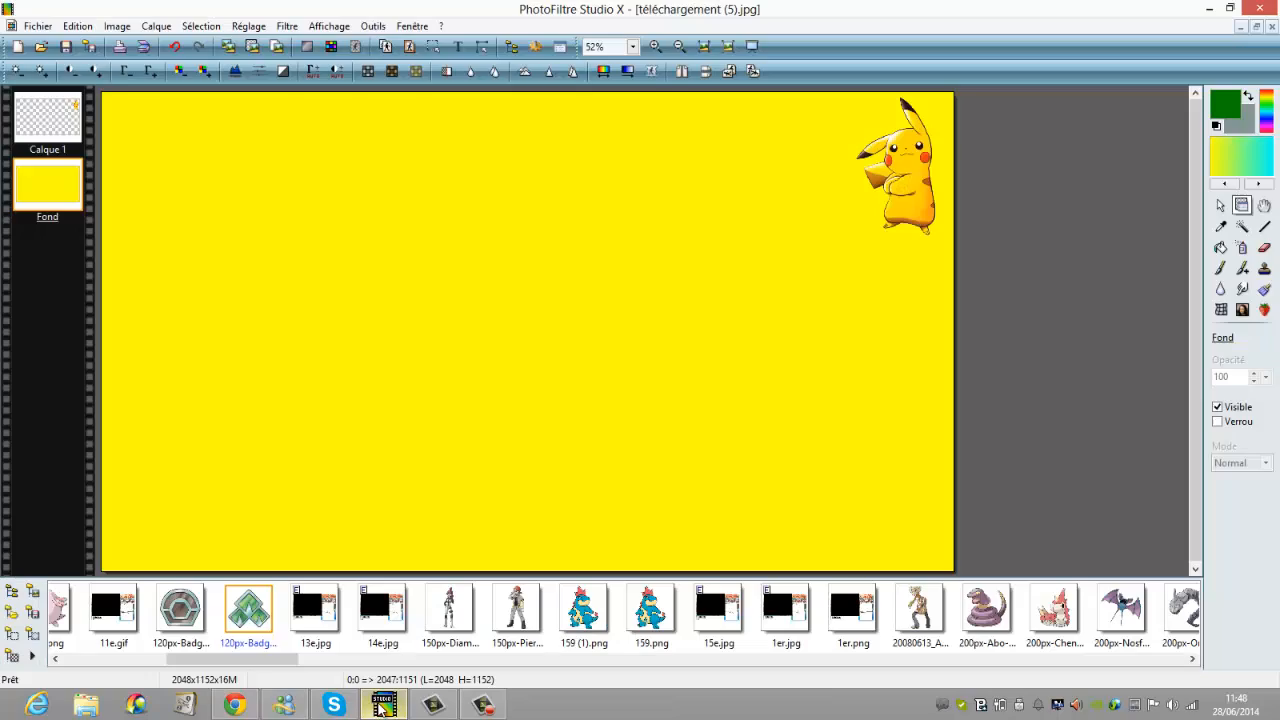
{"action": "left_click", "coordinate": [455, 47]}
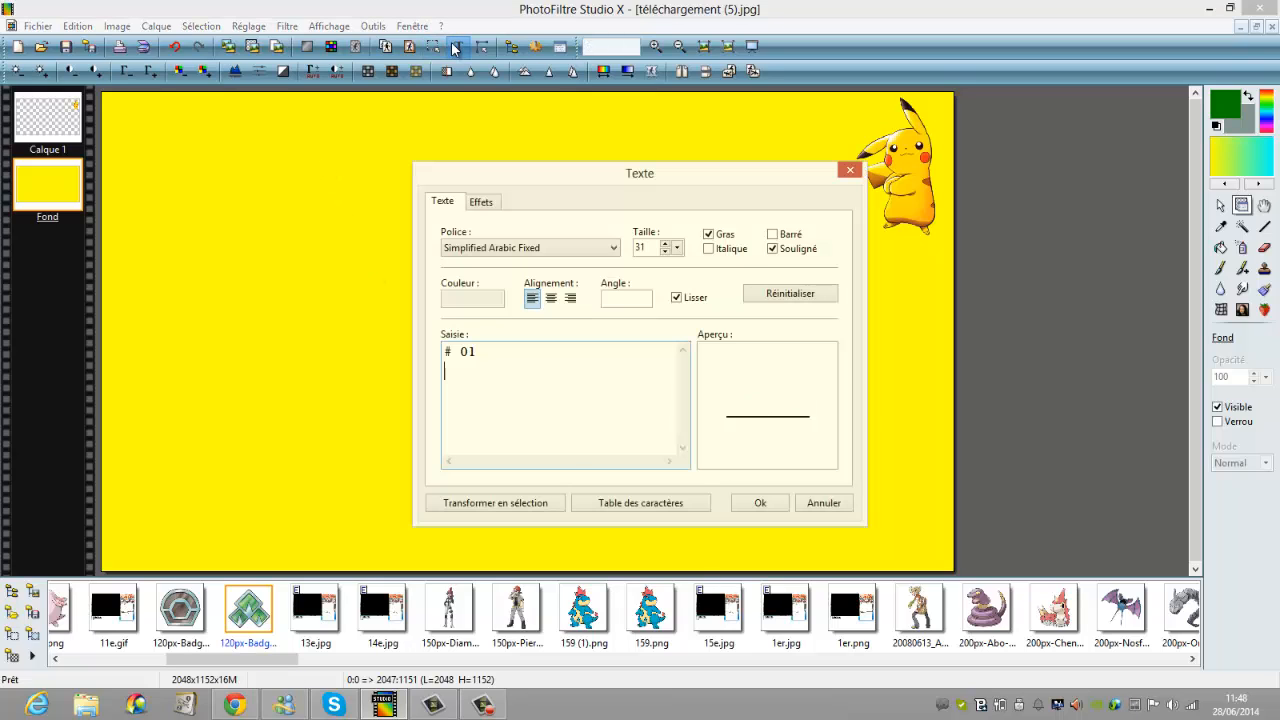
{"action": "left_click", "coordinate": [497, 299]}
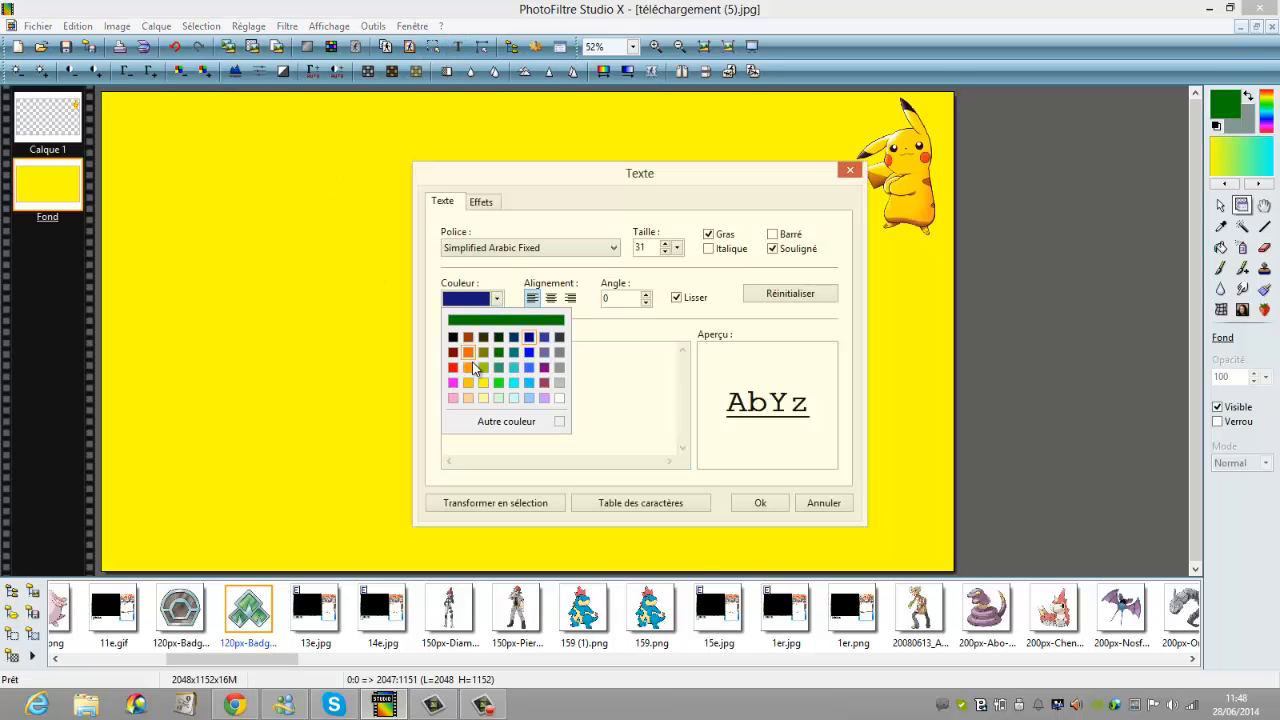
{"action": "left_click", "coordinate": [452, 367]}
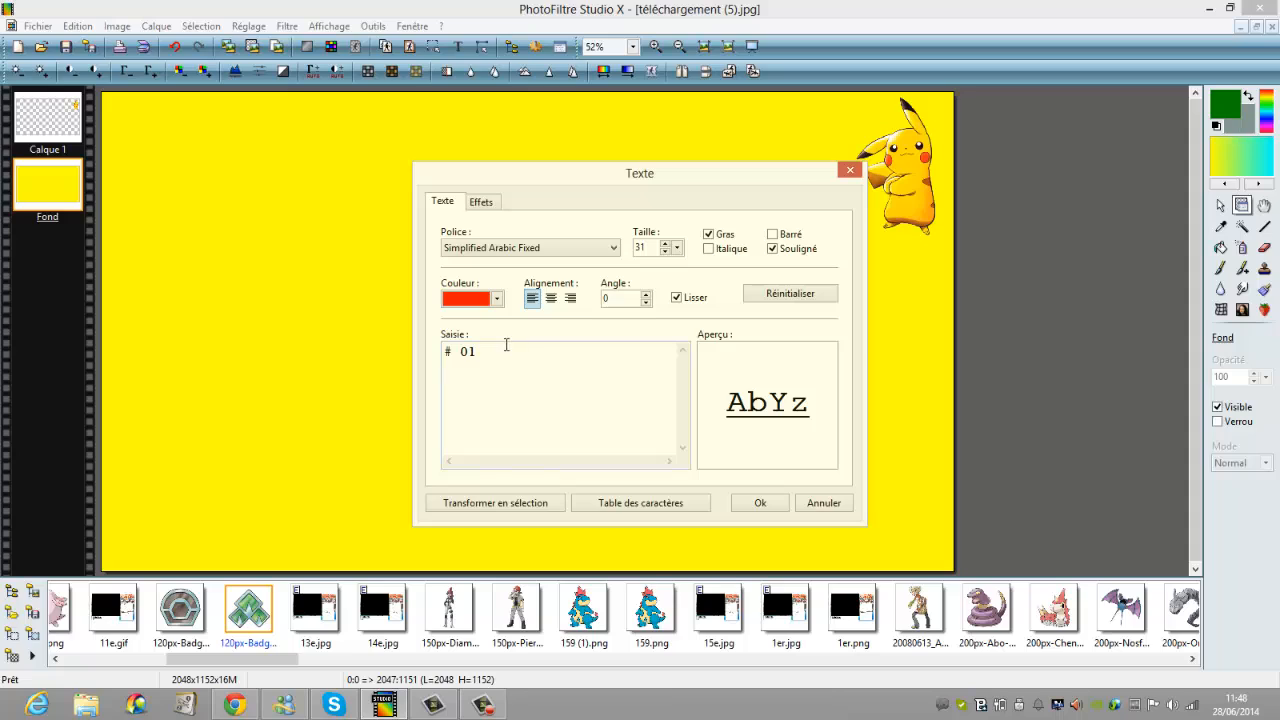
{"action": "left_click_drag", "start_coordinate": [507, 346], "coordinate": [130, 327]}
{"action": "type", "text": "Pokemon Jaune"}
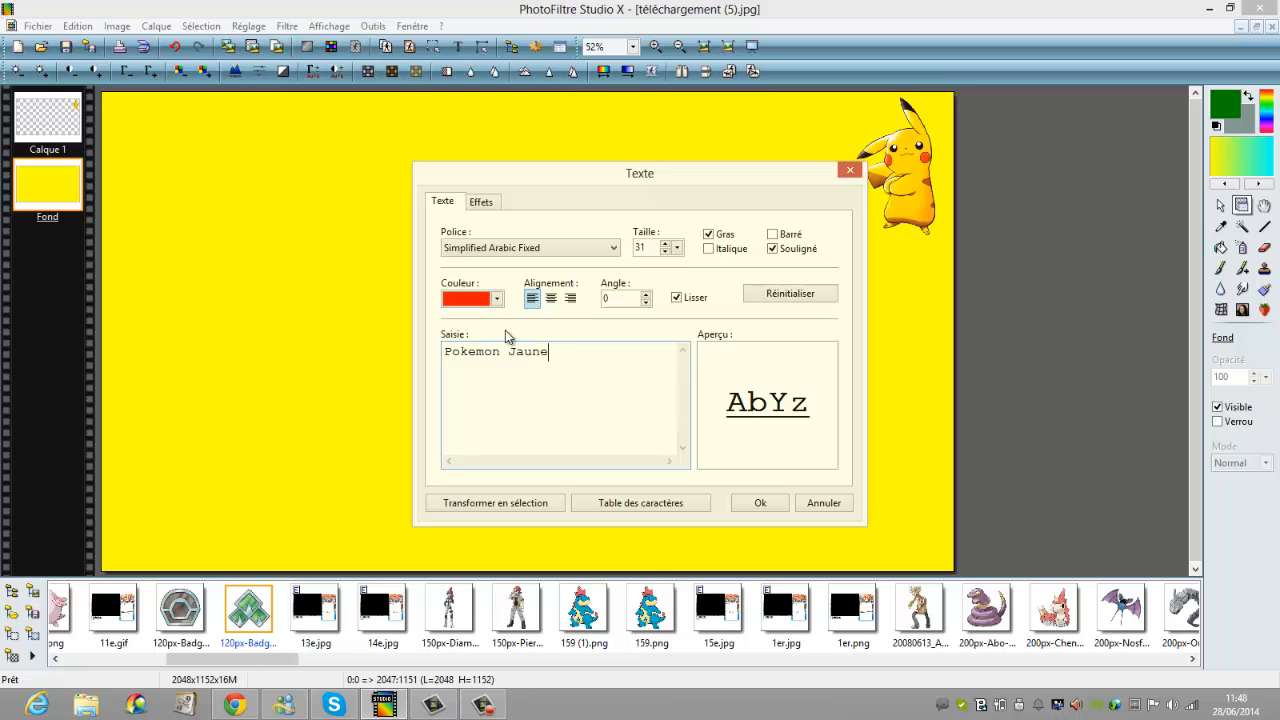
Insert the text in Simplified Arabic Fixed at size 31 and move it into the upper part of the image.
{"action": "left_click", "coordinate": [503, 297]}
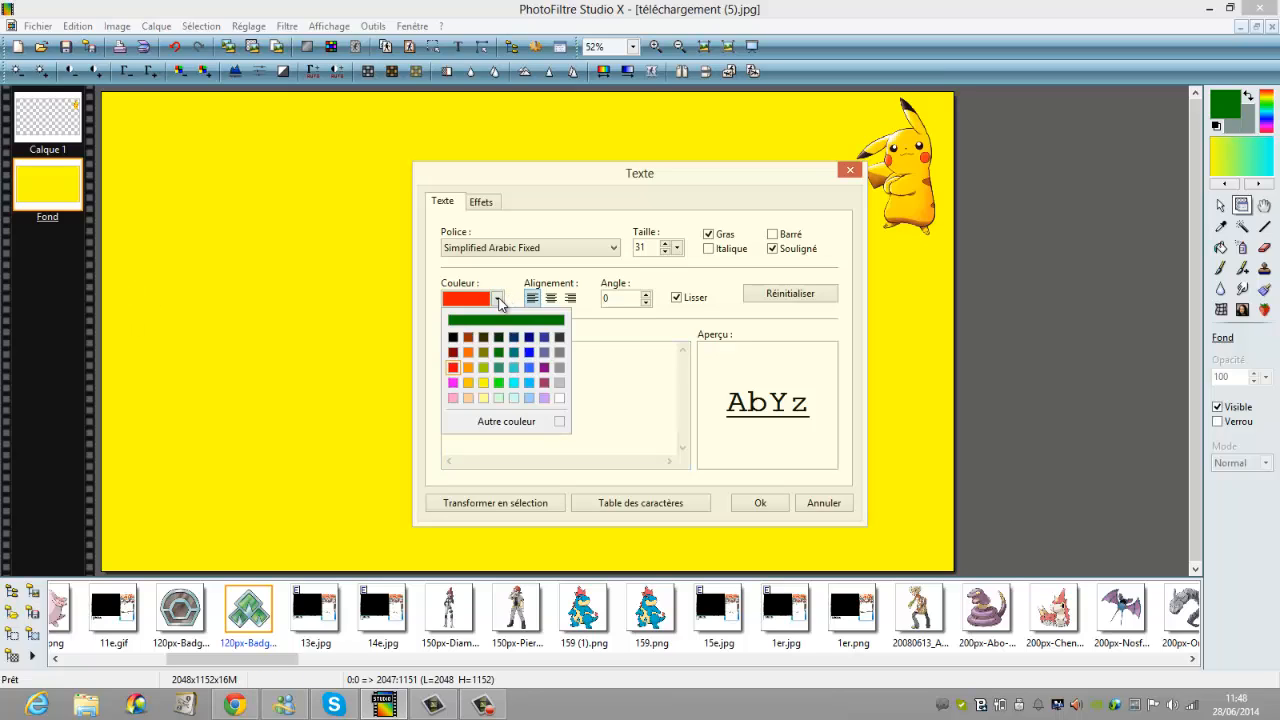
{"action": "left_click", "coordinate": [506, 296]}
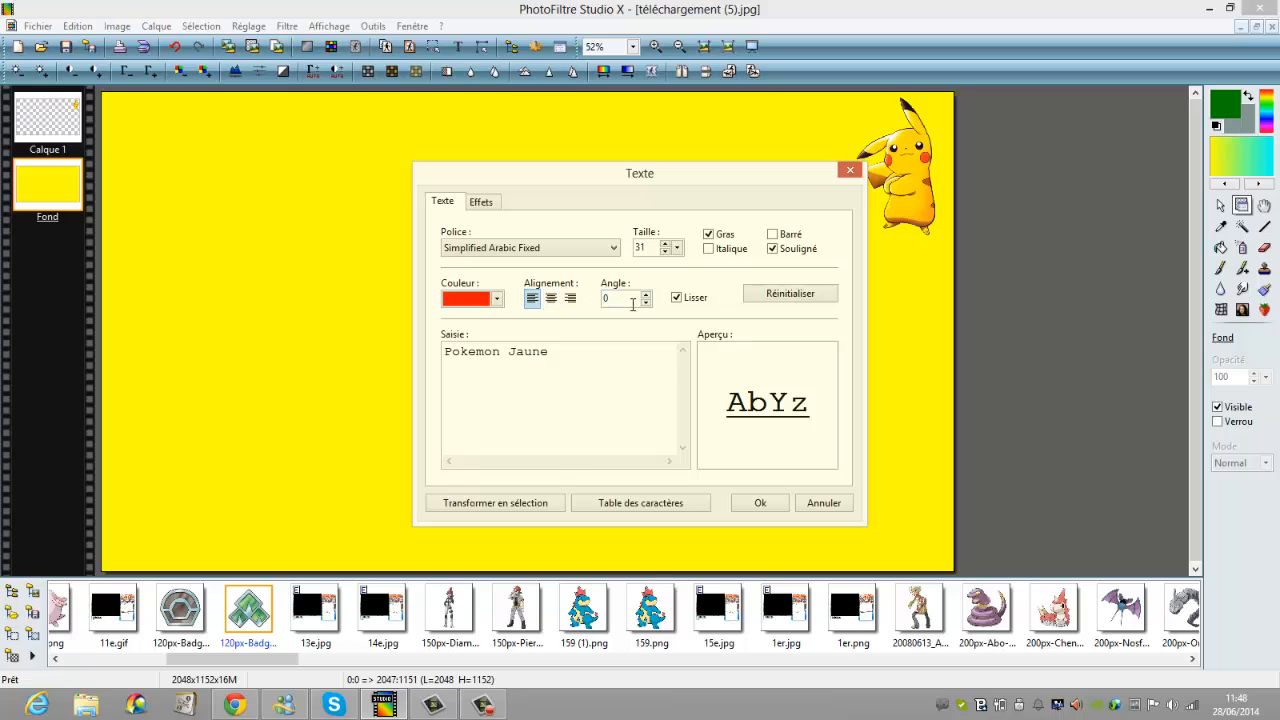
{"action": "left_click", "coordinate": [665, 245]}
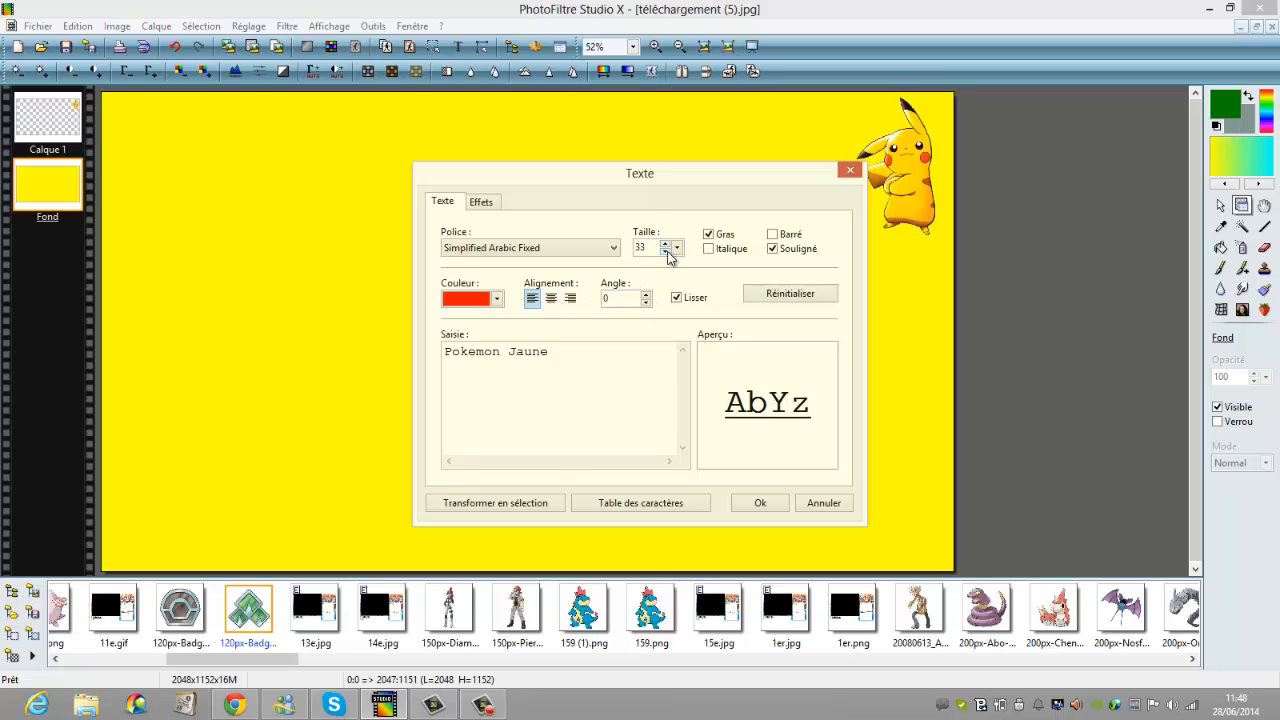
{"action": "left_click", "coordinate": [666, 251]}
{"action": "left_click", "coordinate": [666, 251]}
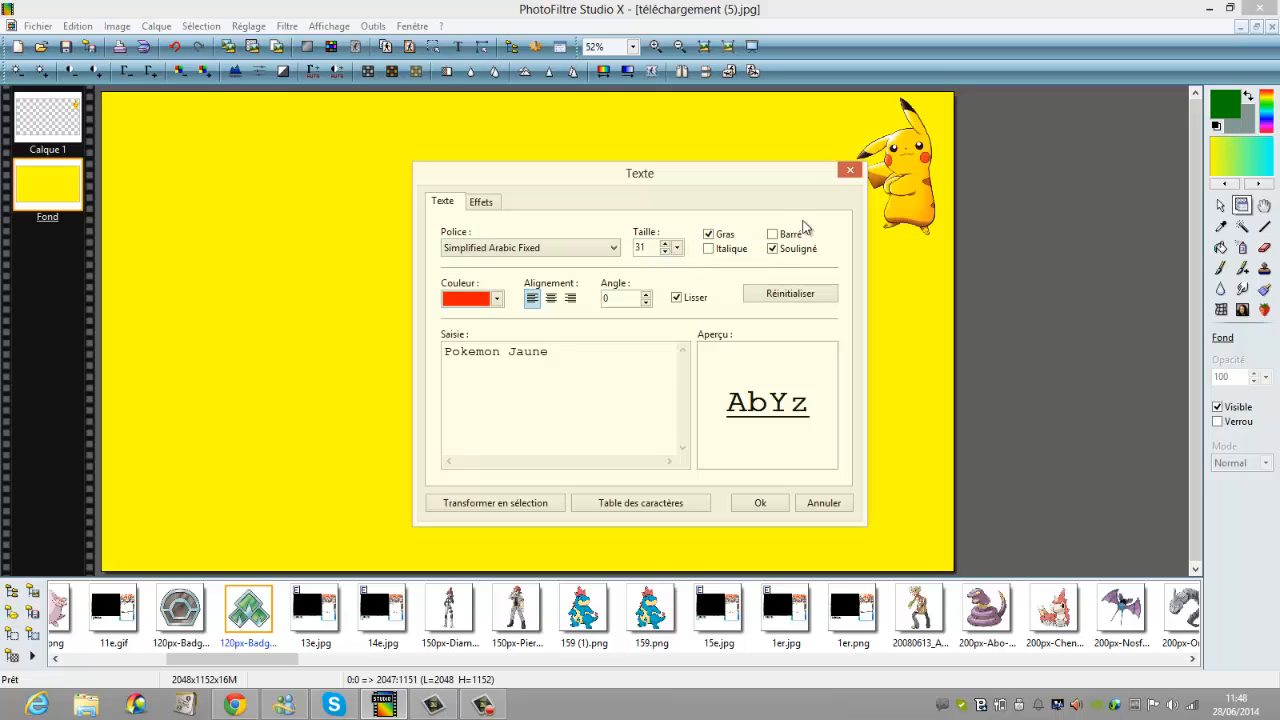
{"action": "left_click", "coordinate": [522, 250]}
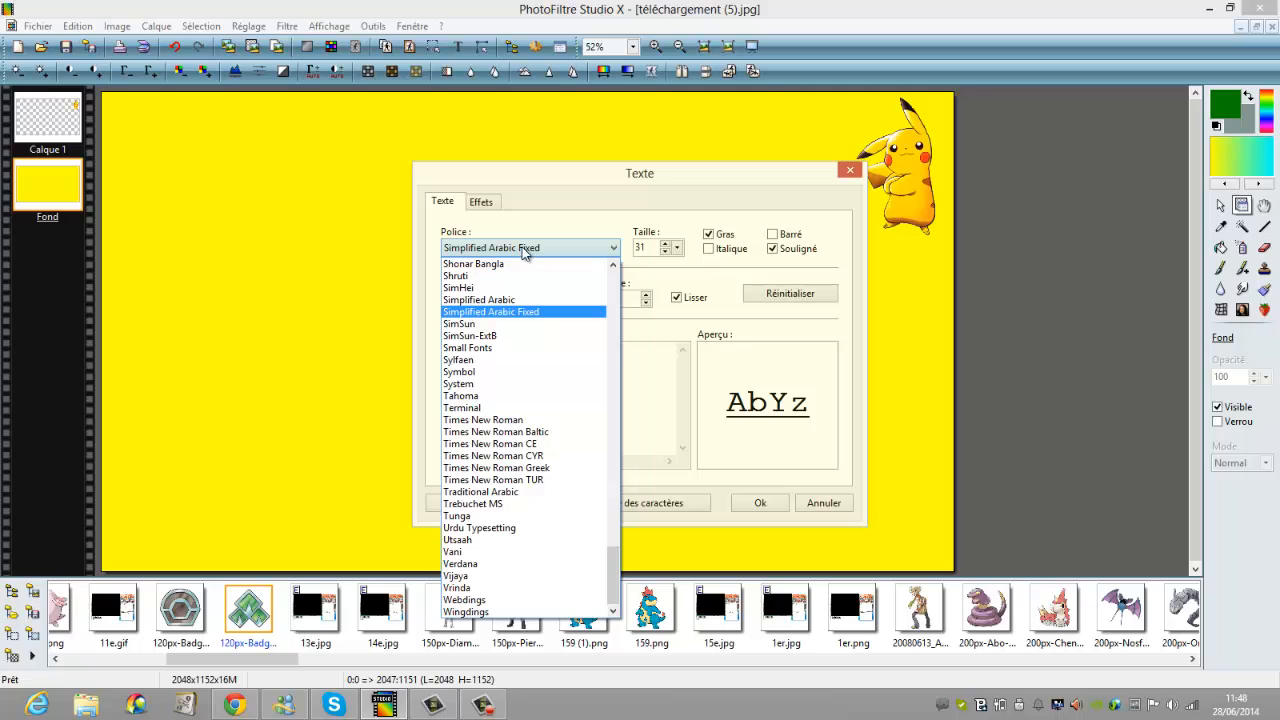
{"action": "left_click", "coordinate": [527, 254]}
{"action": "left_click", "coordinate": [750, 506]}
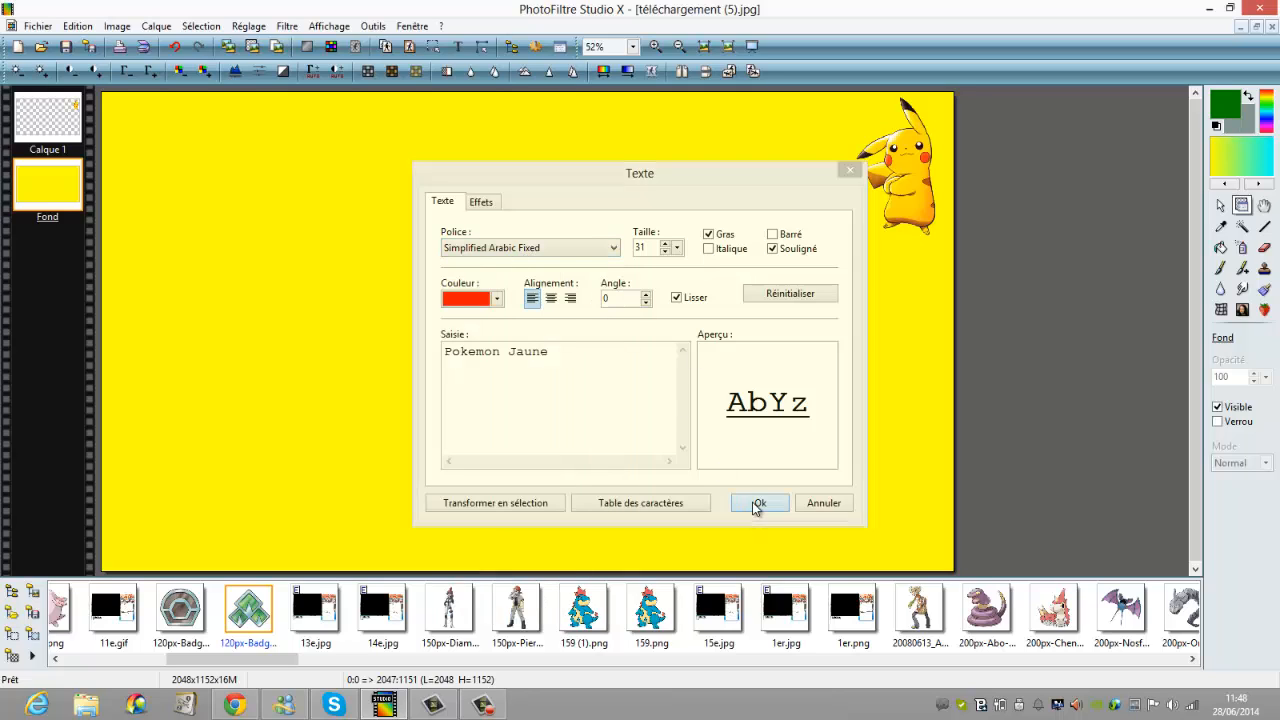
{"action": "left_click_drag", "start_coordinate": [566, 336], "coordinate": [684, 176]}
Resize the Pokemon Jaune text layer to about 650 × 63 pixels and place it near the image's top edge beside Pikachu.
{"action": "right_click", "coordinate": [686, 178]}
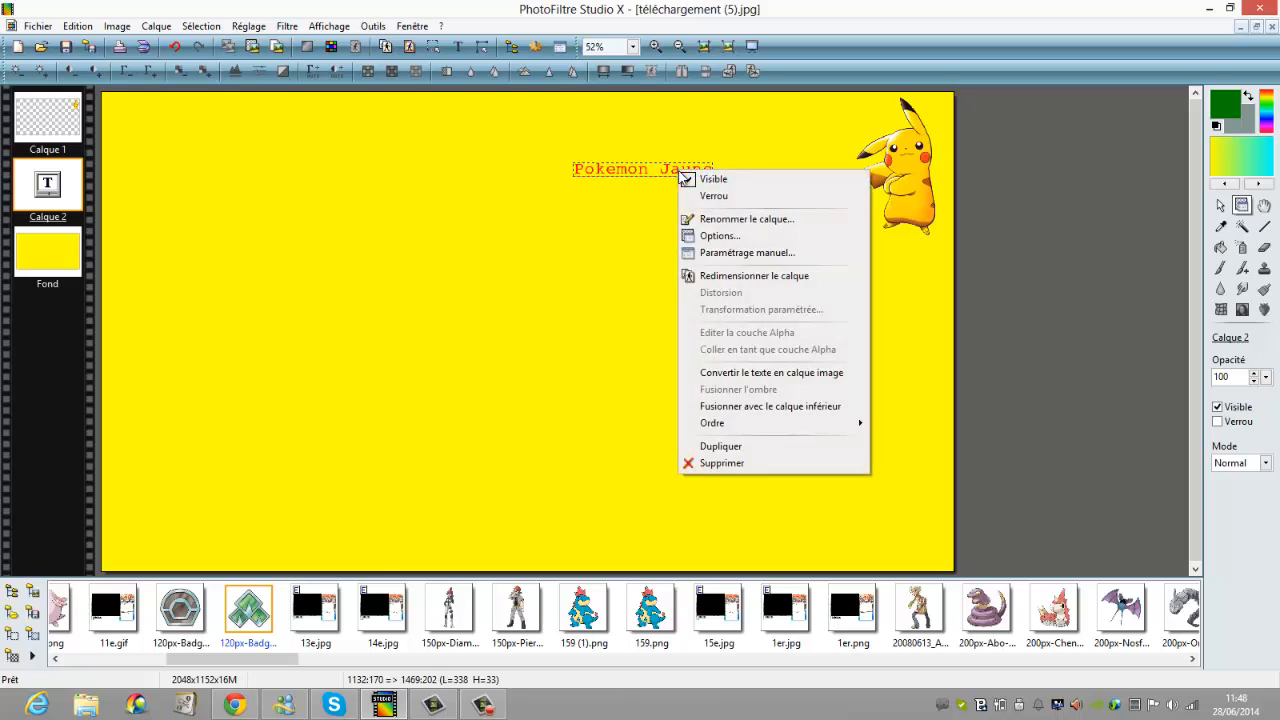
{"action": "left_click", "coordinate": [712, 275]}
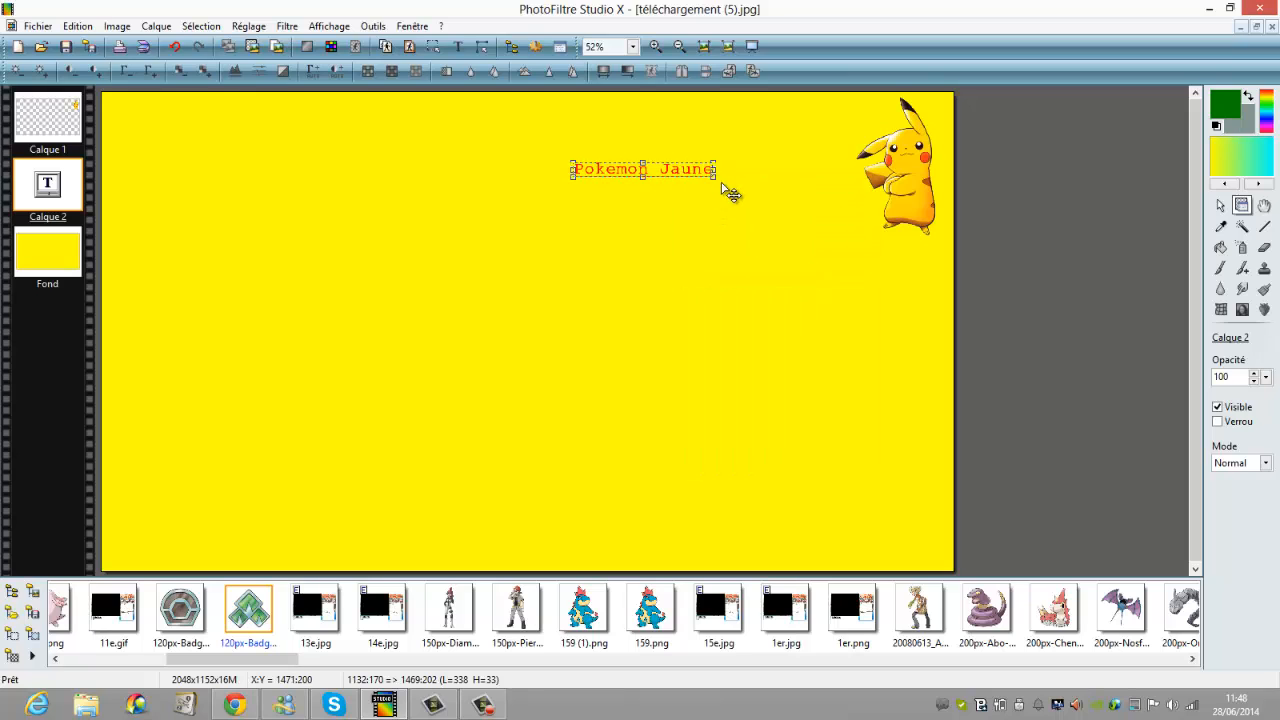
{"action": "left_click_drag", "start_coordinate": [728, 191], "coordinate": [760, 113]}
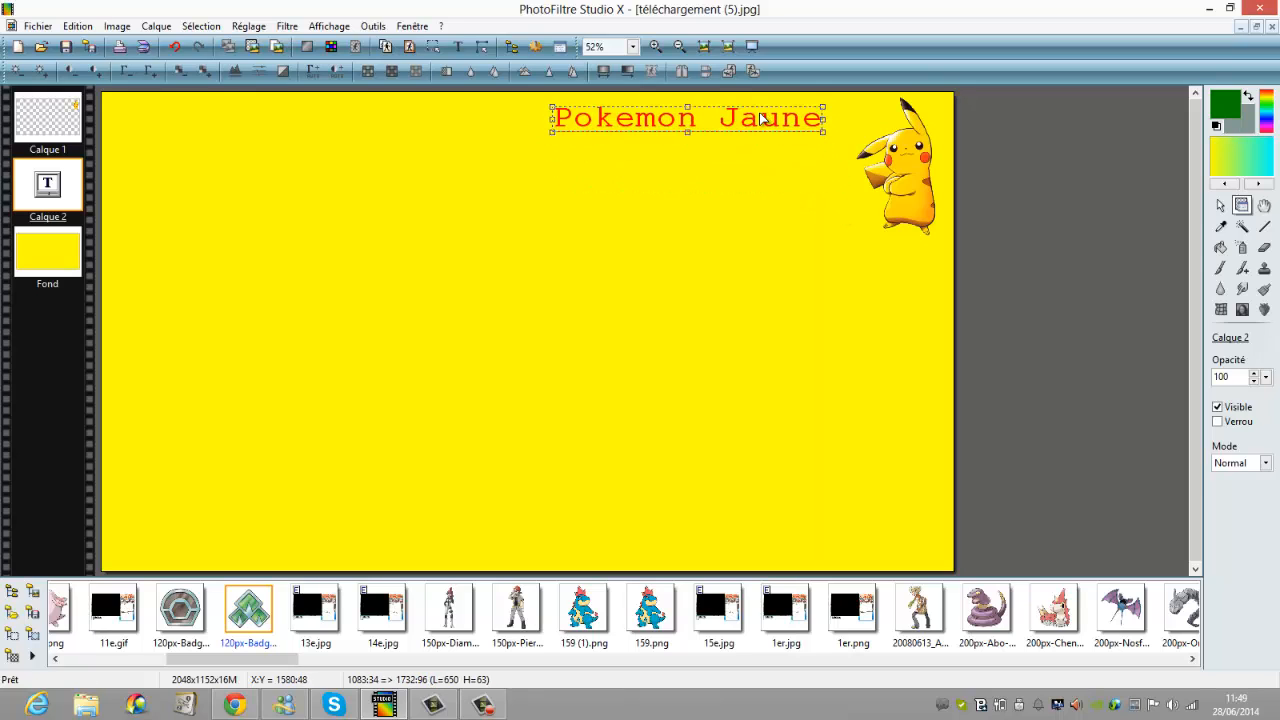
{"action": "left_click", "coordinate": [760, 183]}
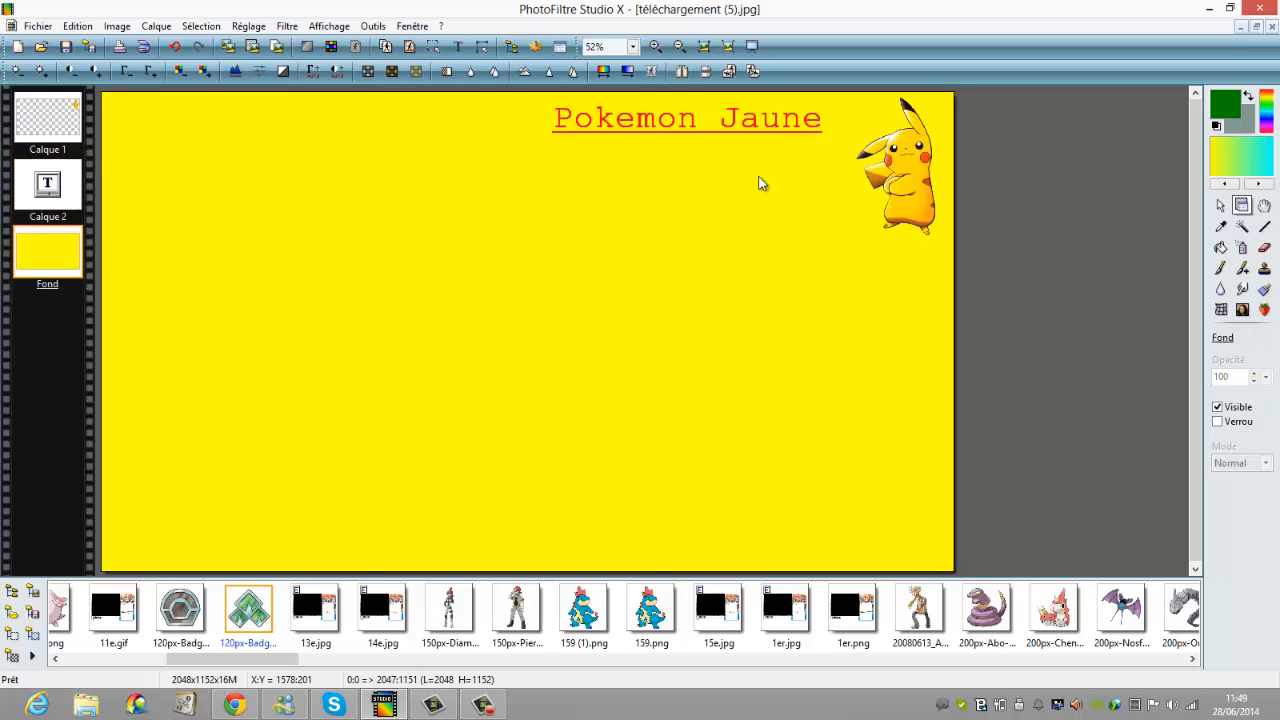
Nudge the Pikachu layer slightly left and down, to about X 1803, Y 20.
{"action": "left_click", "coordinate": [902, 178]}
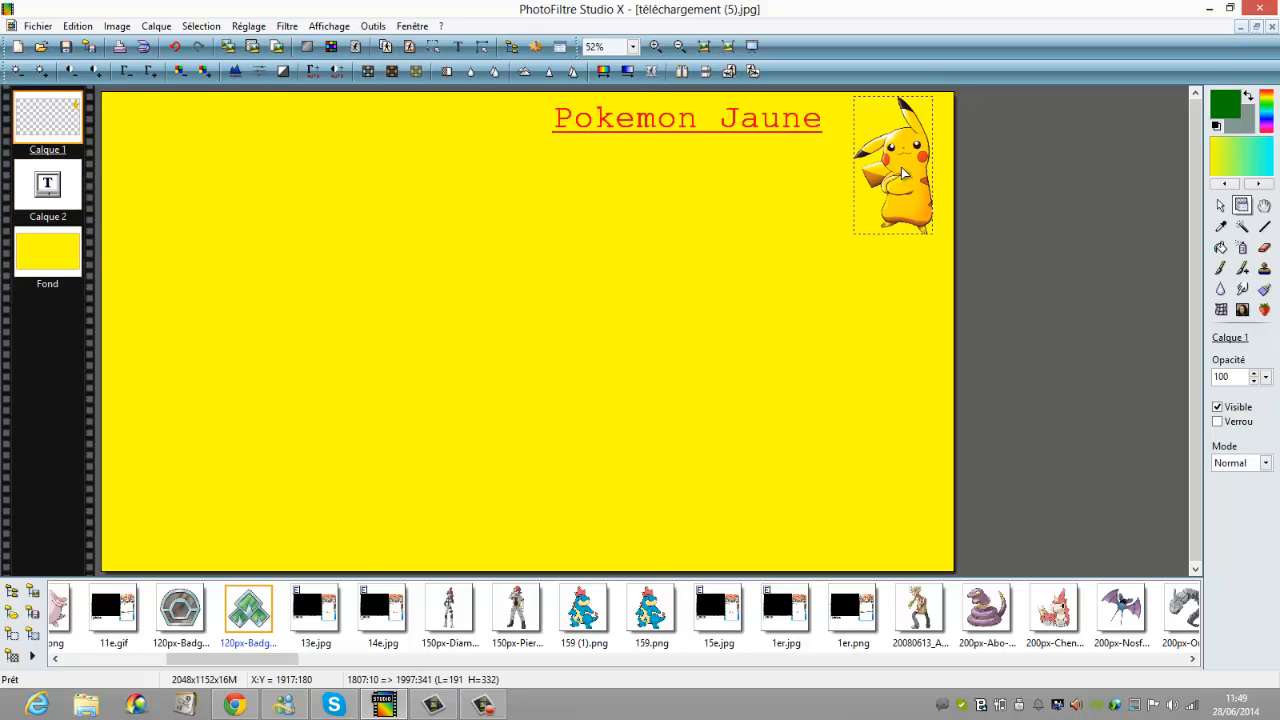
{"action": "left_click_drag", "start_coordinate": [902, 173], "coordinate": [868, 190]}
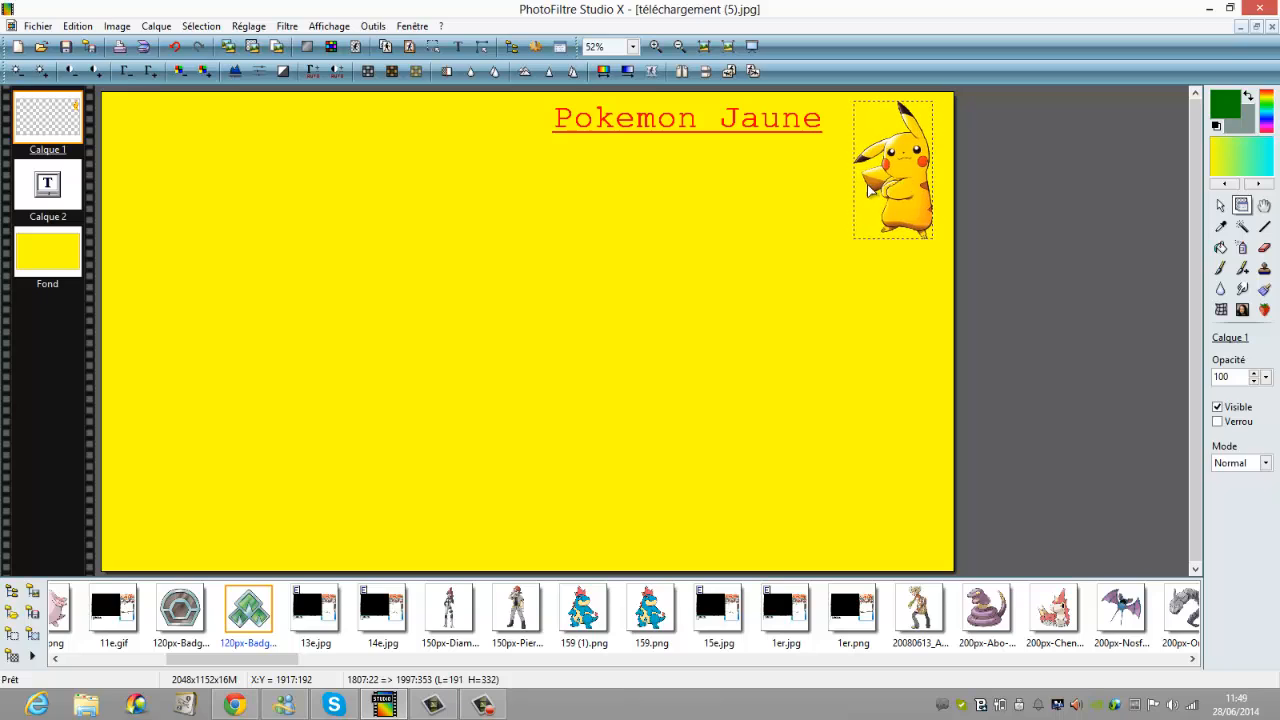
{"action": "left_click", "coordinate": [828, 207]}
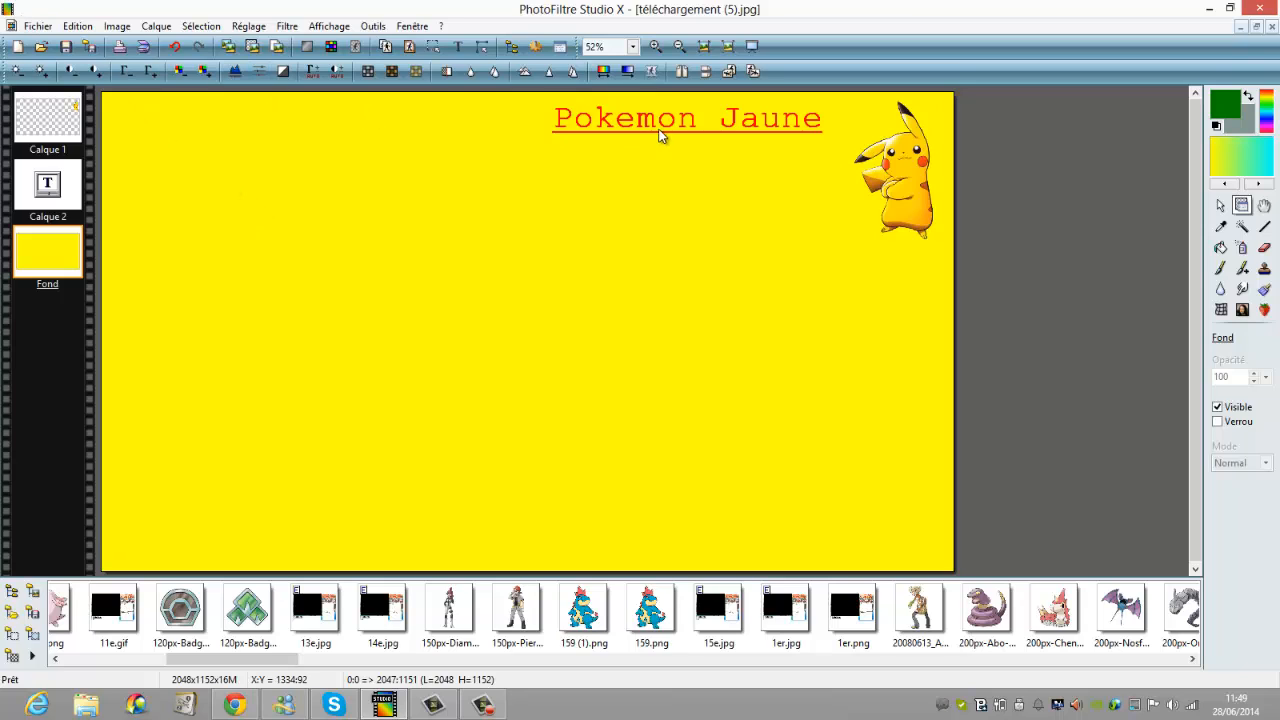
{"action": "left_click_drag", "start_coordinate": [884, 142], "coordinate": [882, 141]}
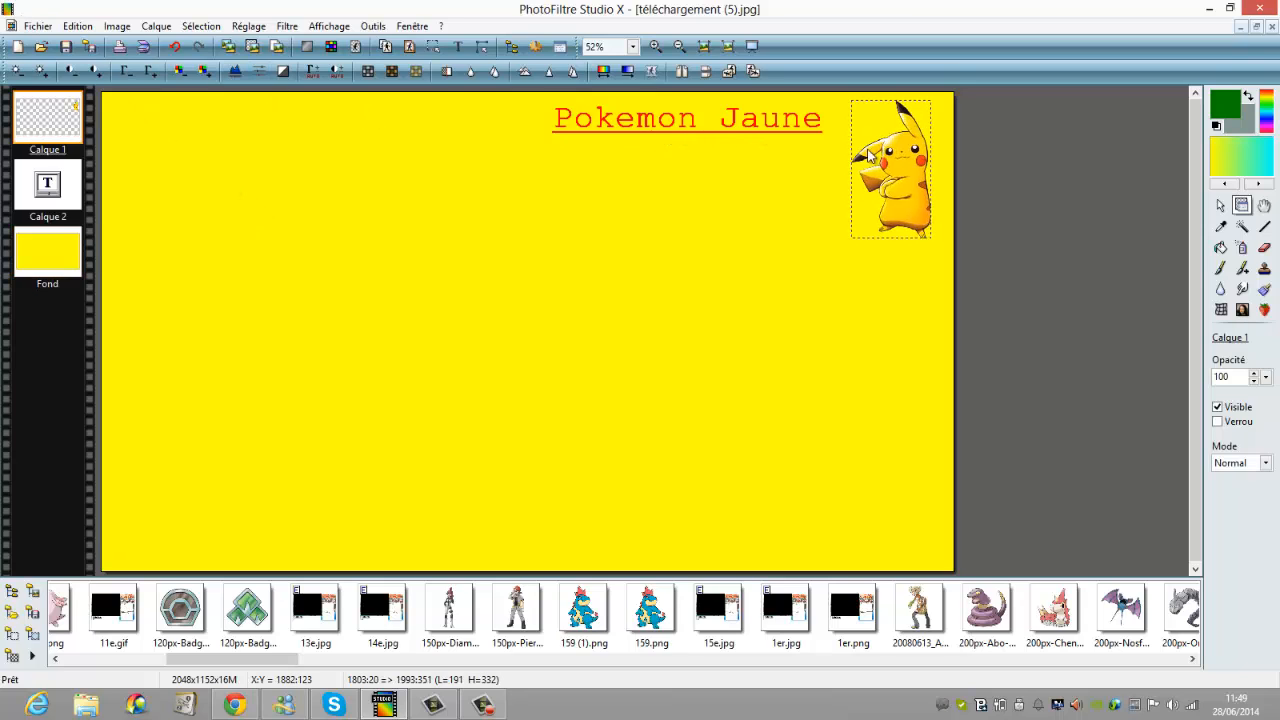
{"action": "left_click", "coordinate": [723, 203]}
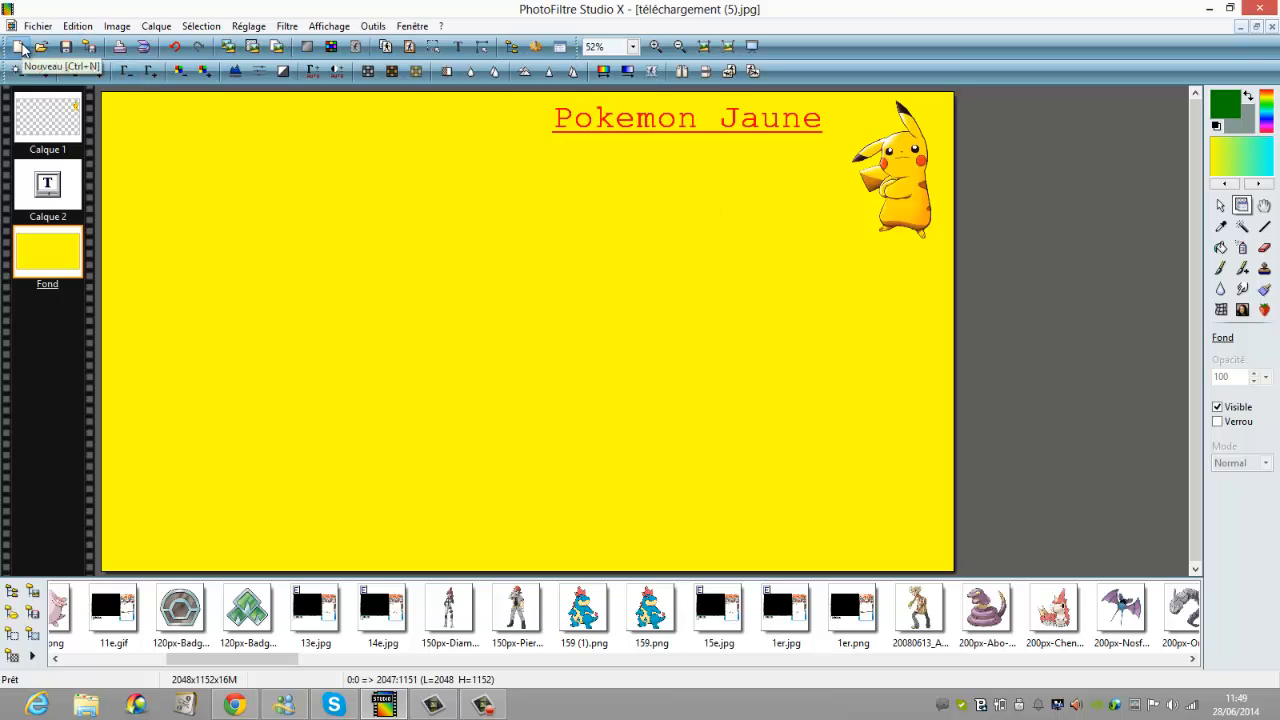
Undo the Pikachu layer moves and the enlargement and repositioning of the Pokemon Jaune text layer.
{"action": "scroll", "coordinate": [22, 48], "scroll_direction": "up", "scroll_amount": 1}
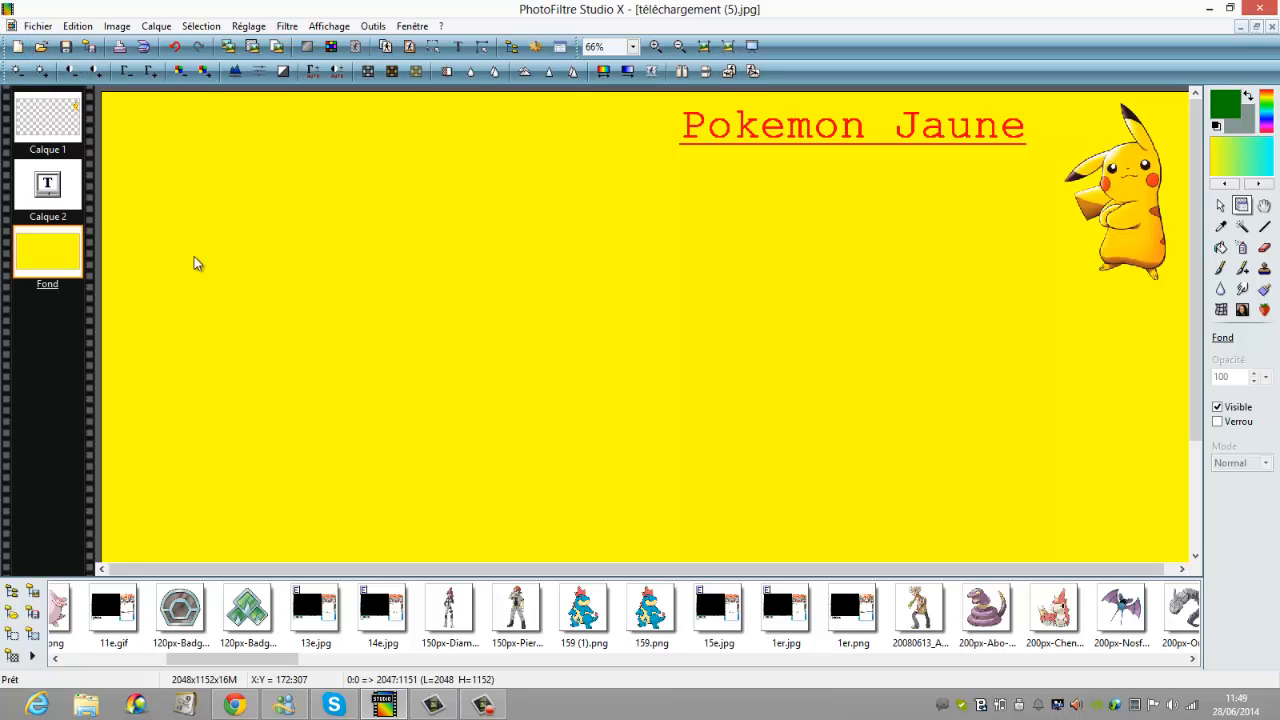
{"action": "mouse_move", "coordinate": [575, 569]}
{"action": "left_mouse_down"}
{"action": "mouse_move", "coordinate": [689, 593]}
{"action": "mouse_move", "coordinate": [597, 579]}
{"action": "left_mouse_up"}
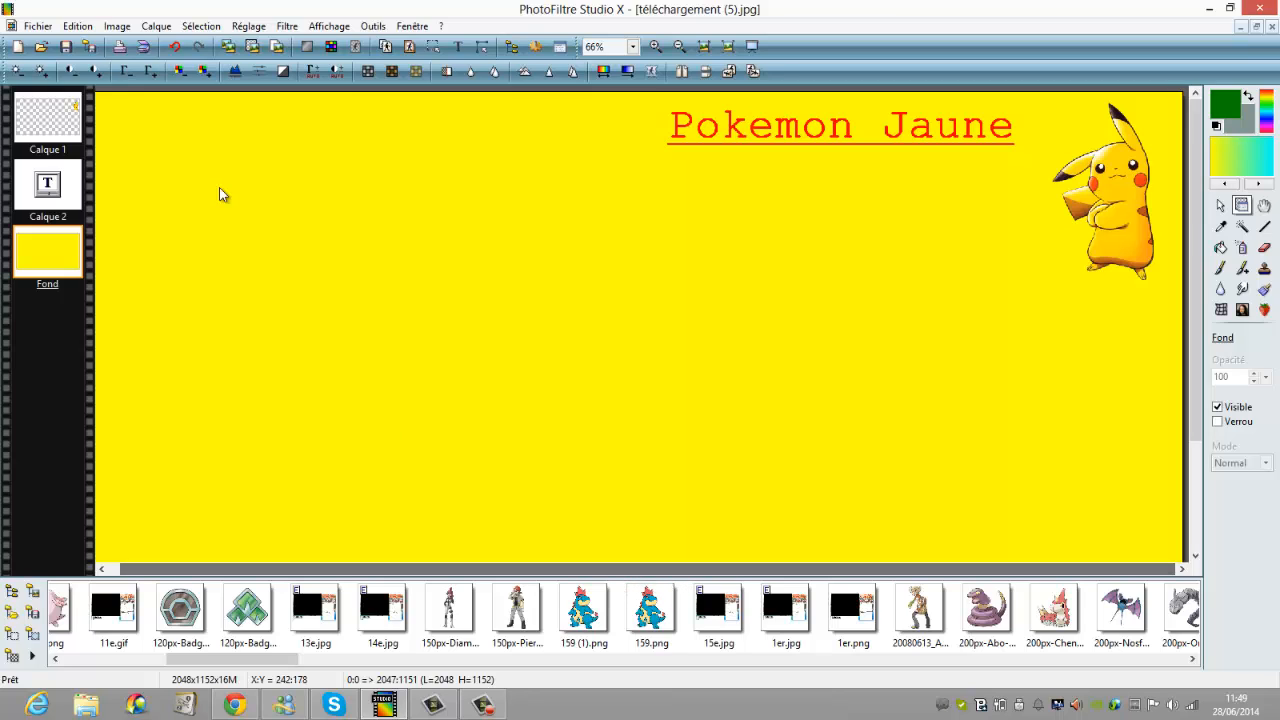
{"action": "left_click", "coordinate": [177, 43]}
{"action": "left_click", "coordinate": [177, 45]}
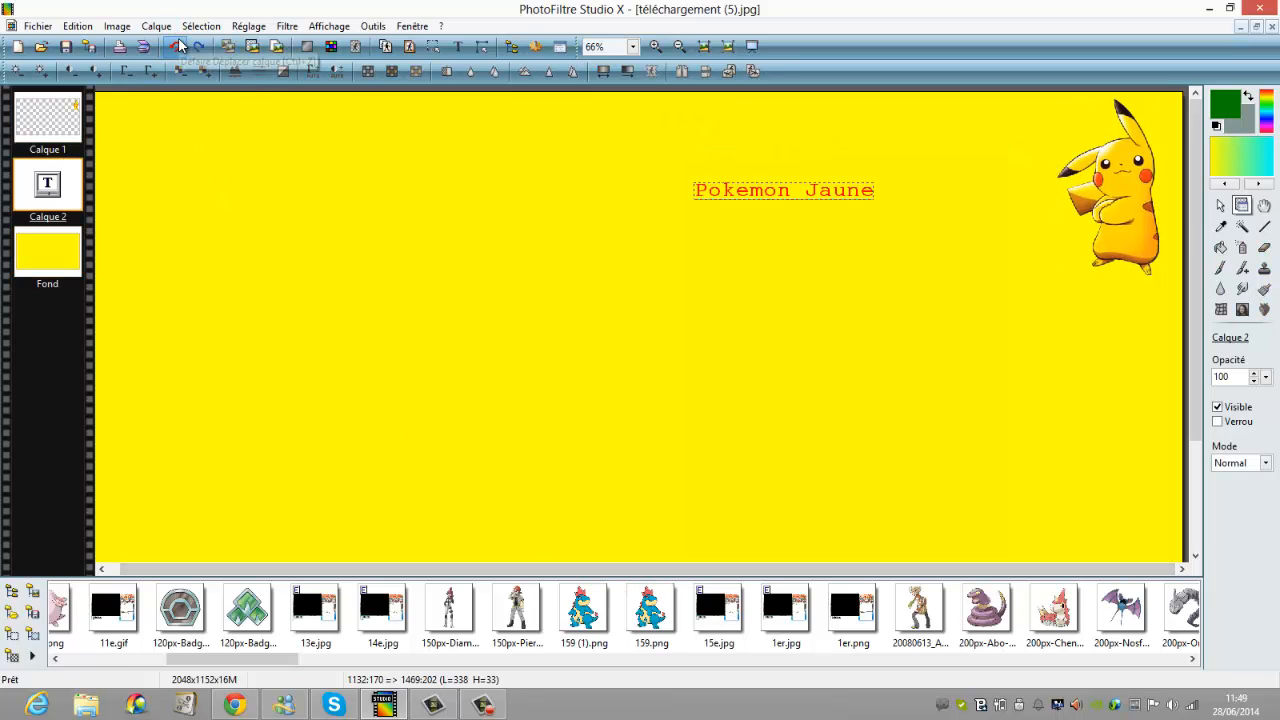
Redo the enlargement and repositioning of the Pokemon Jaune text layer beside Pikachu.
{"action": "left_click", "coordinate": [177, 45]}
{"action": "left_click", "coordinate": [197, 48]}
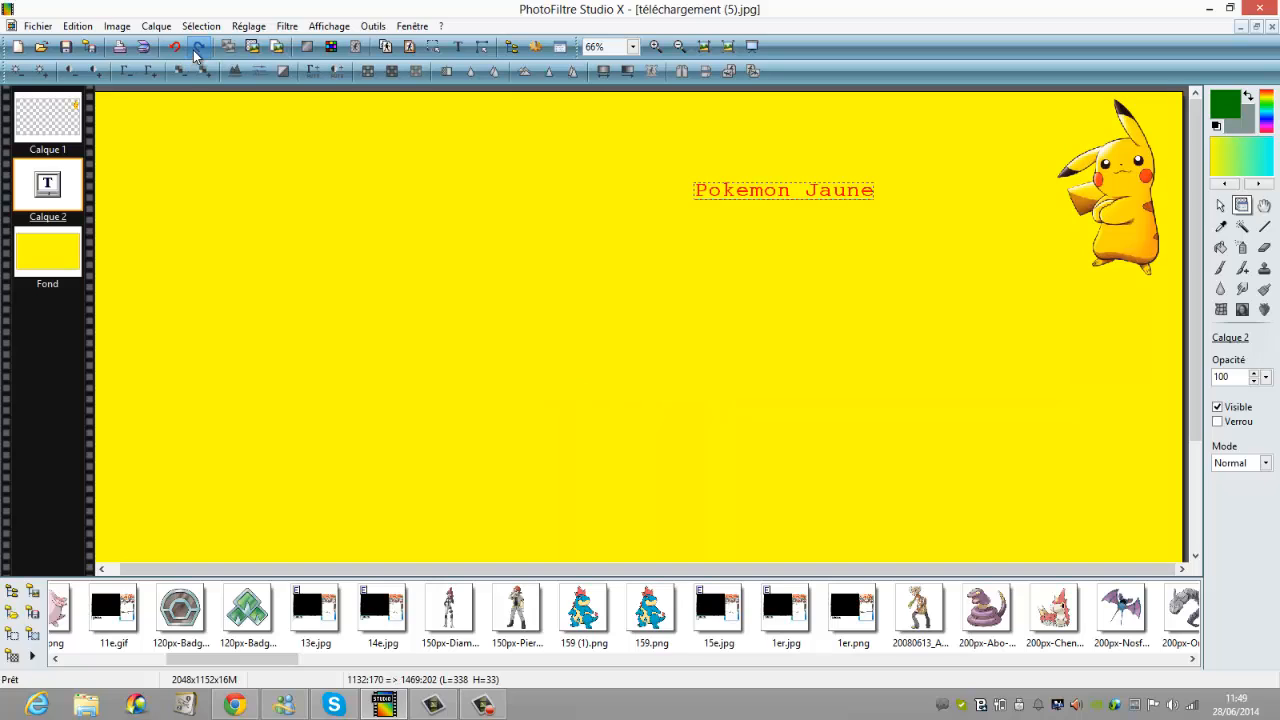
{"action": "left_click", "coordinate": [197, 48]}
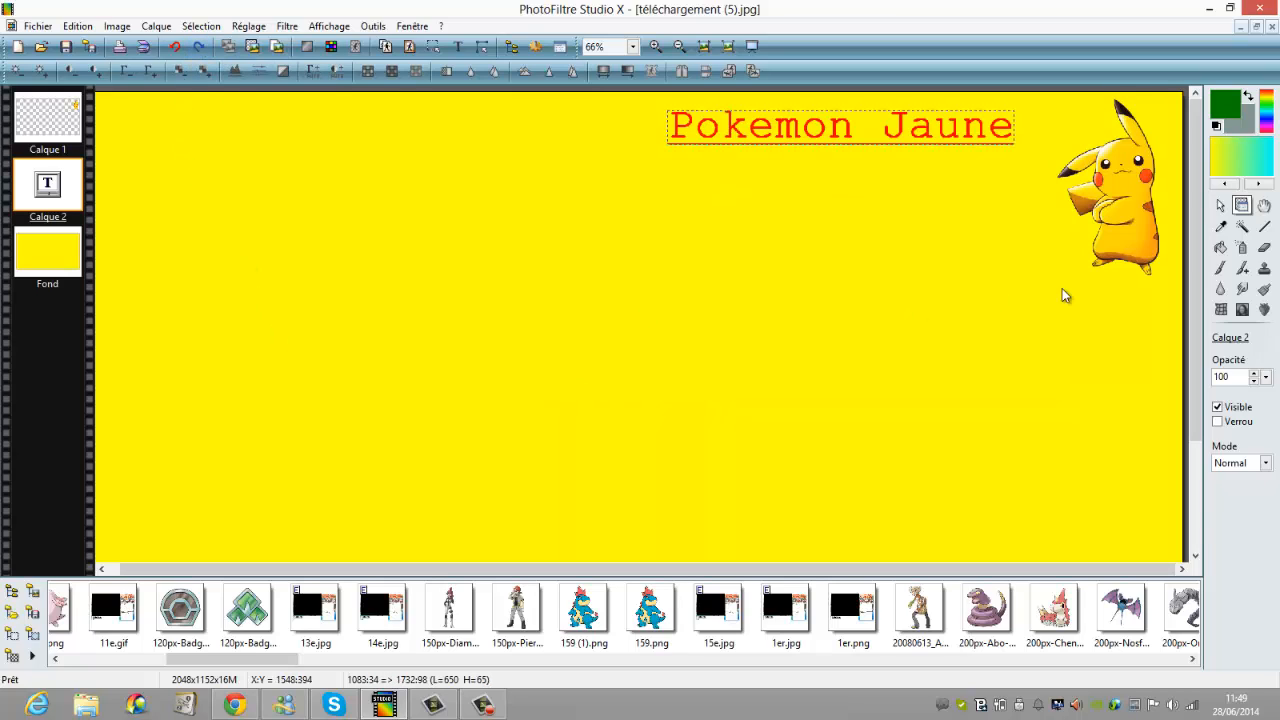
{"action": "scroll", "coordinate": [1170, 459], "scroll_direction": "down", "scroll_amount": 3}
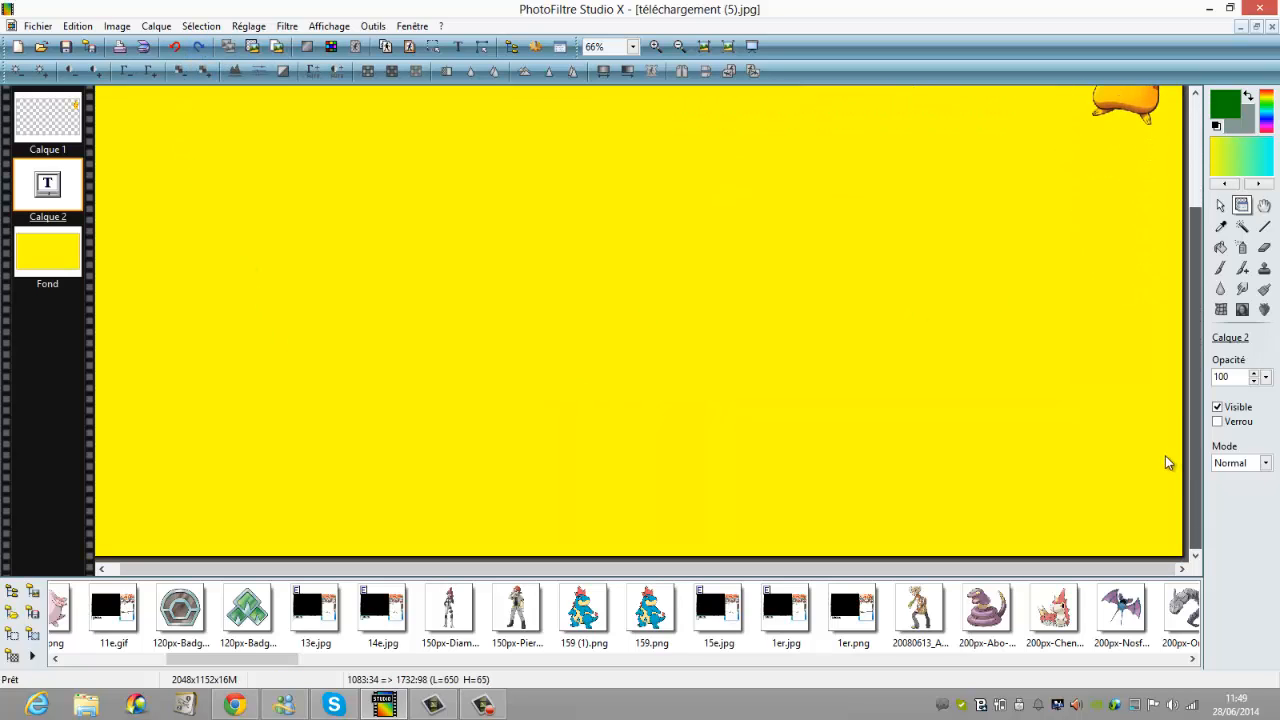
{"action": "scroll", "coordinate": [1175, 400], "scroll_direction": "up", "scroll_amount": 3}
{"action": "scroll", "coordinate": [1178, 360], "scroll_direction": "down", "scroll_amount": 2}
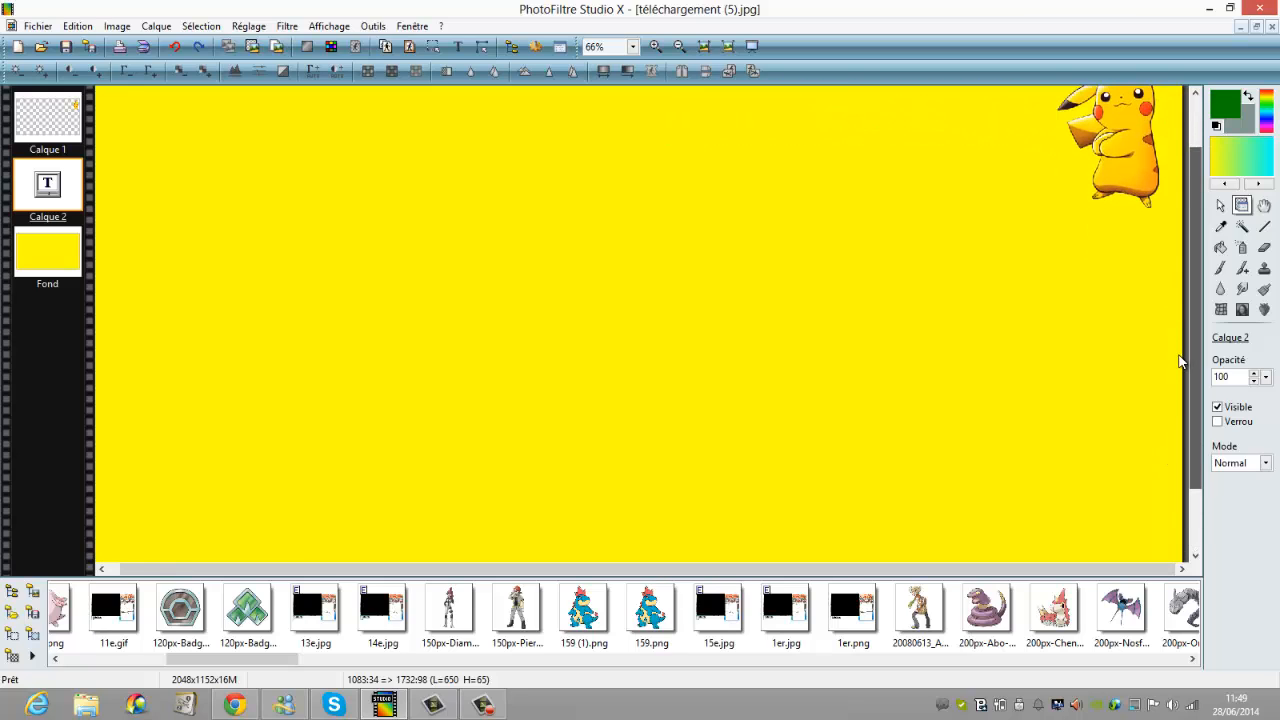
{"action": "scroll", "coordinate": [1169, 295], "scroll_direction": "up", "scroll_amount": 2}
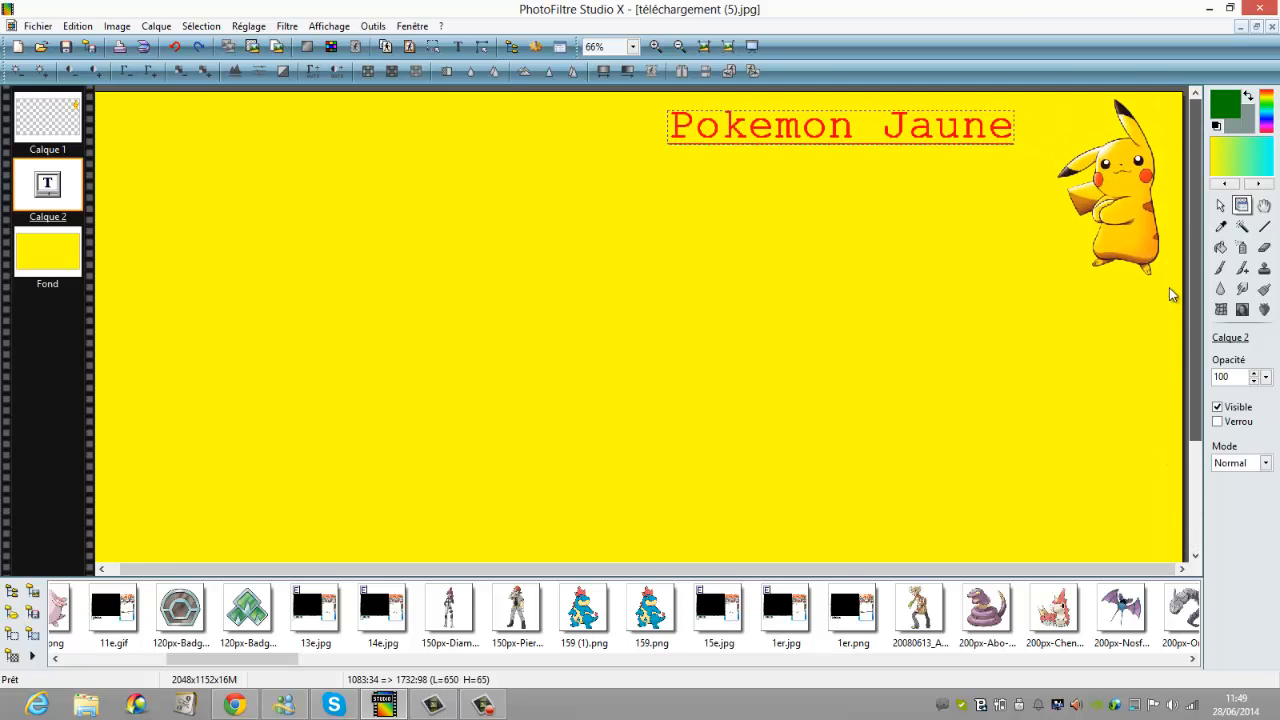
{"action": "left_click", "coordinate": [633, 47]}
{"action": "left_click", "coordinate": [620, 138]}
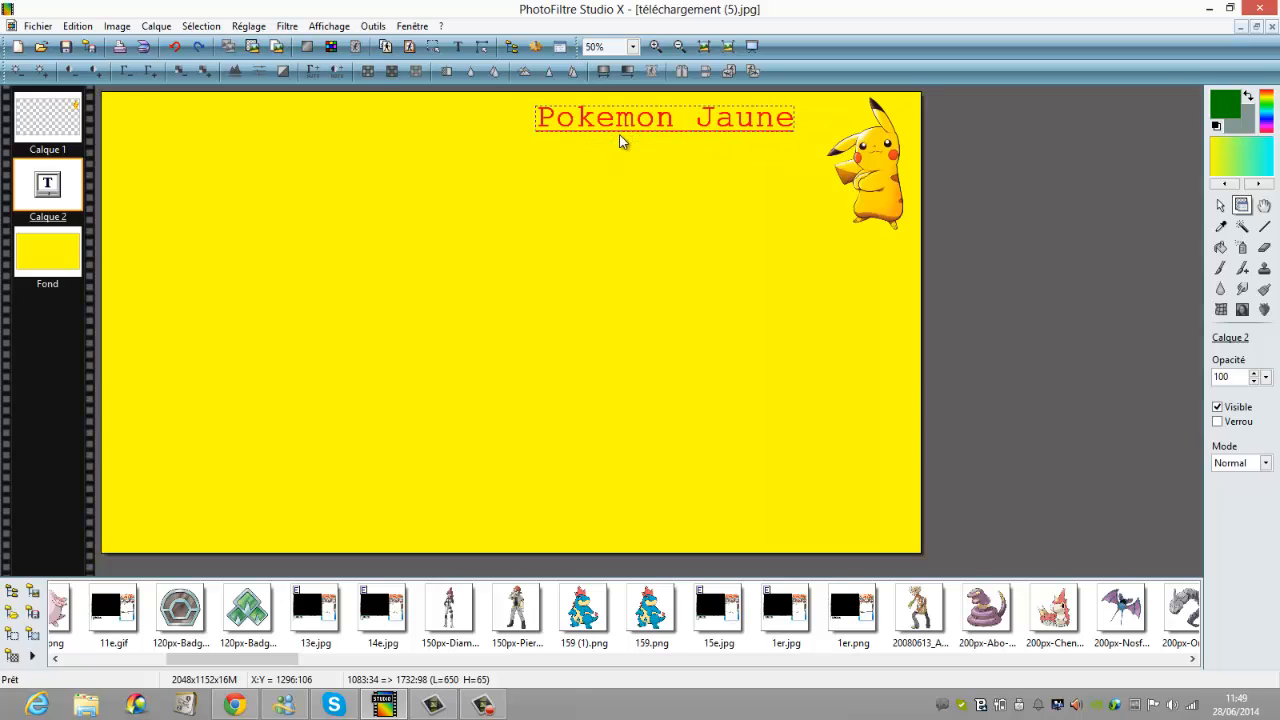
Create a new 500 × 200 pixel image with a black background.
{"action": "left_click", "coordinate": [38, 26]}
{"action": "left_click", "coordinate": [55, 41]}
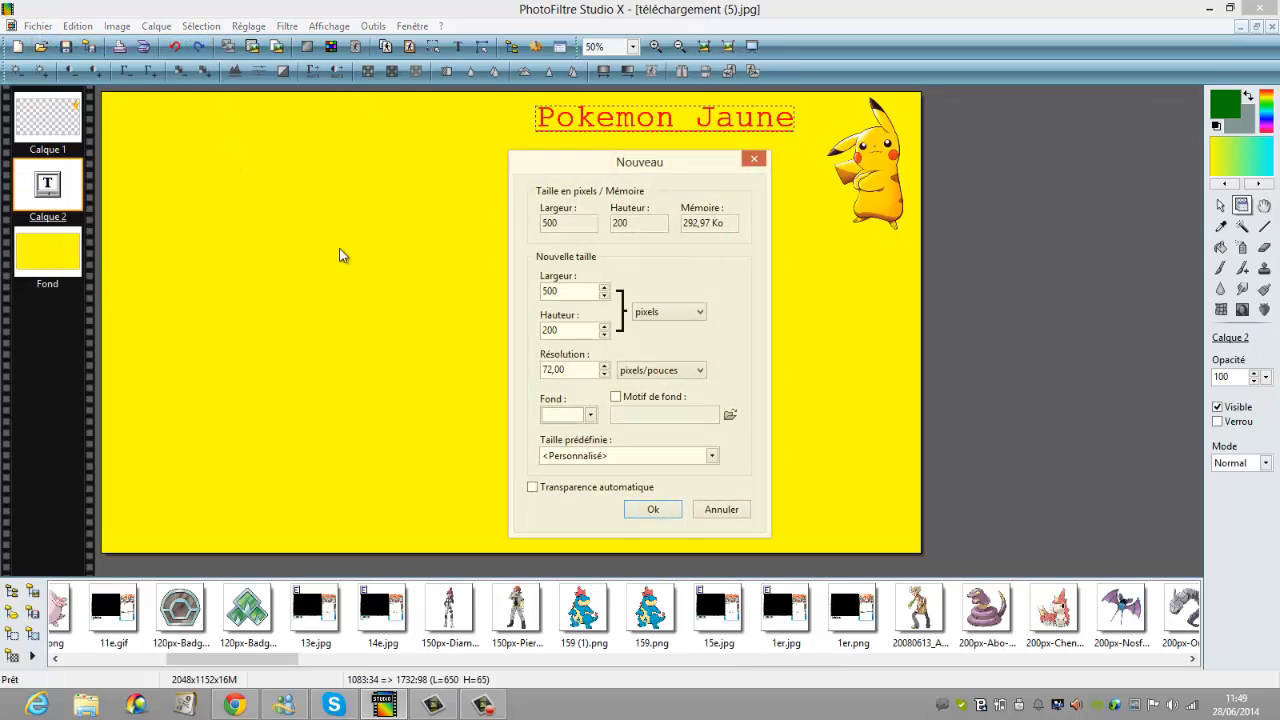
{"action": "left_click", "coordinate": [591, 414]}
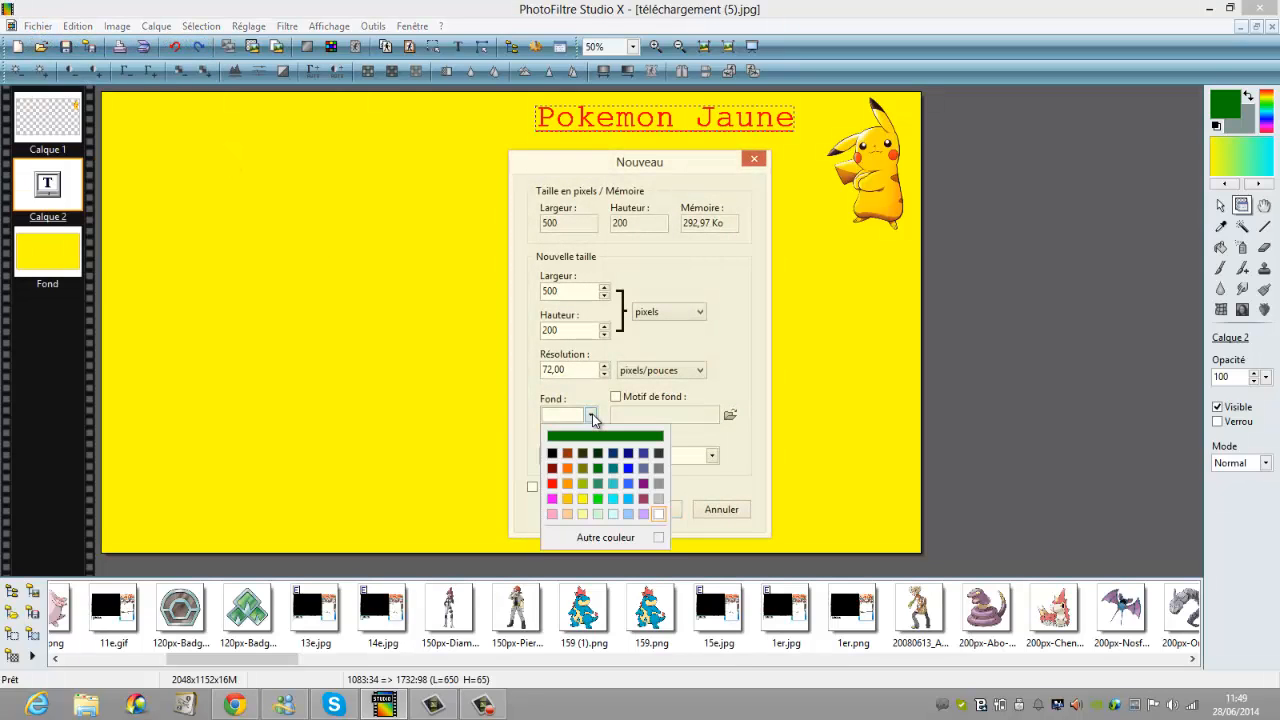
{"action": "left_click", "coordinate": [552, 454]}
{"action": "left_click", "coordinate": [648, 509]}
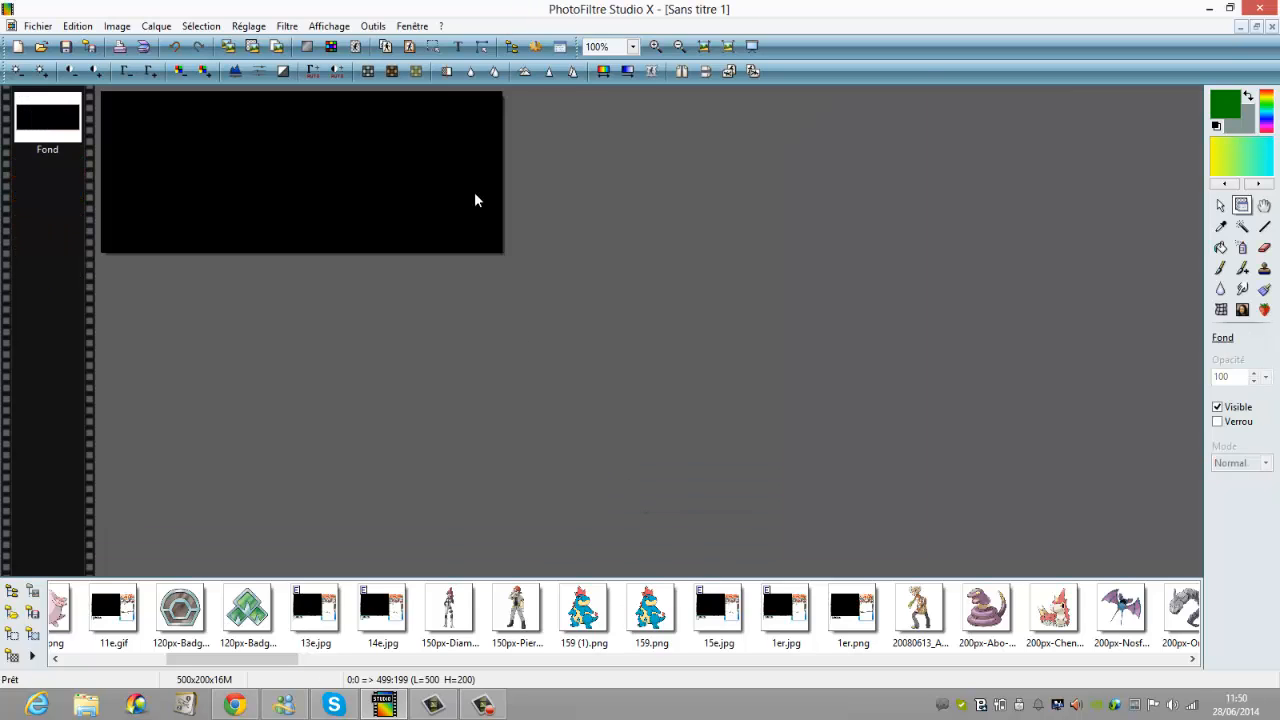
Adapt the new black image to 800 × 800 pixels.
{"action": "right_click", "coordinate": [448, 190]}
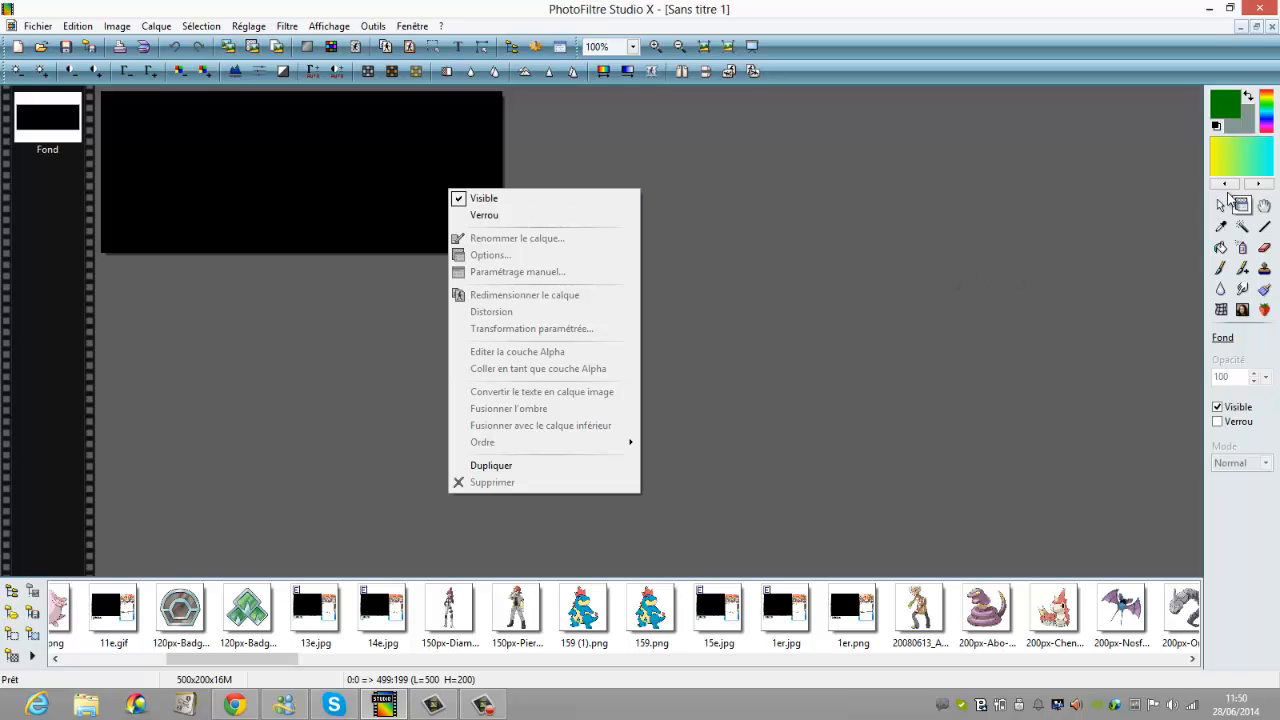
{"action": "left_click", "coordinate": [1221, 204]}
{"action": "left_click", "coordinate": [1220, 205]}
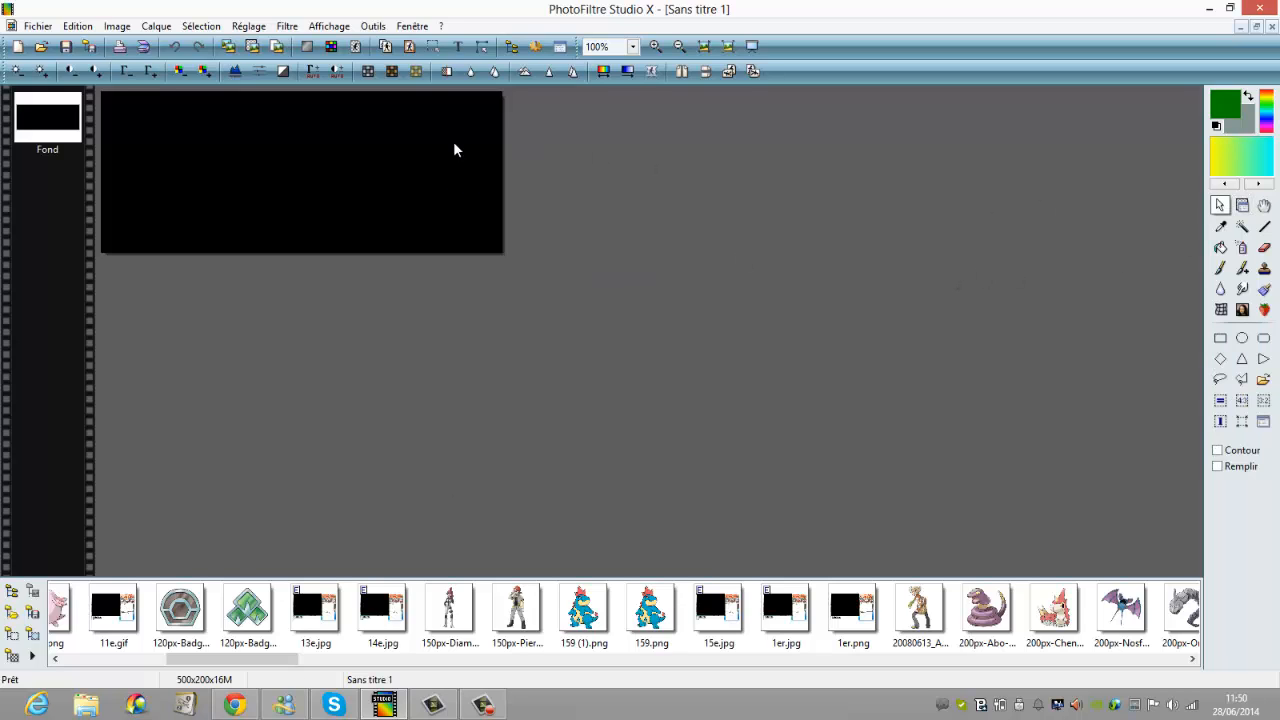
{"action": "right_click", "coordinate": [397, 141]}
{"action": "left_click", "coordinate": [454, 341]}
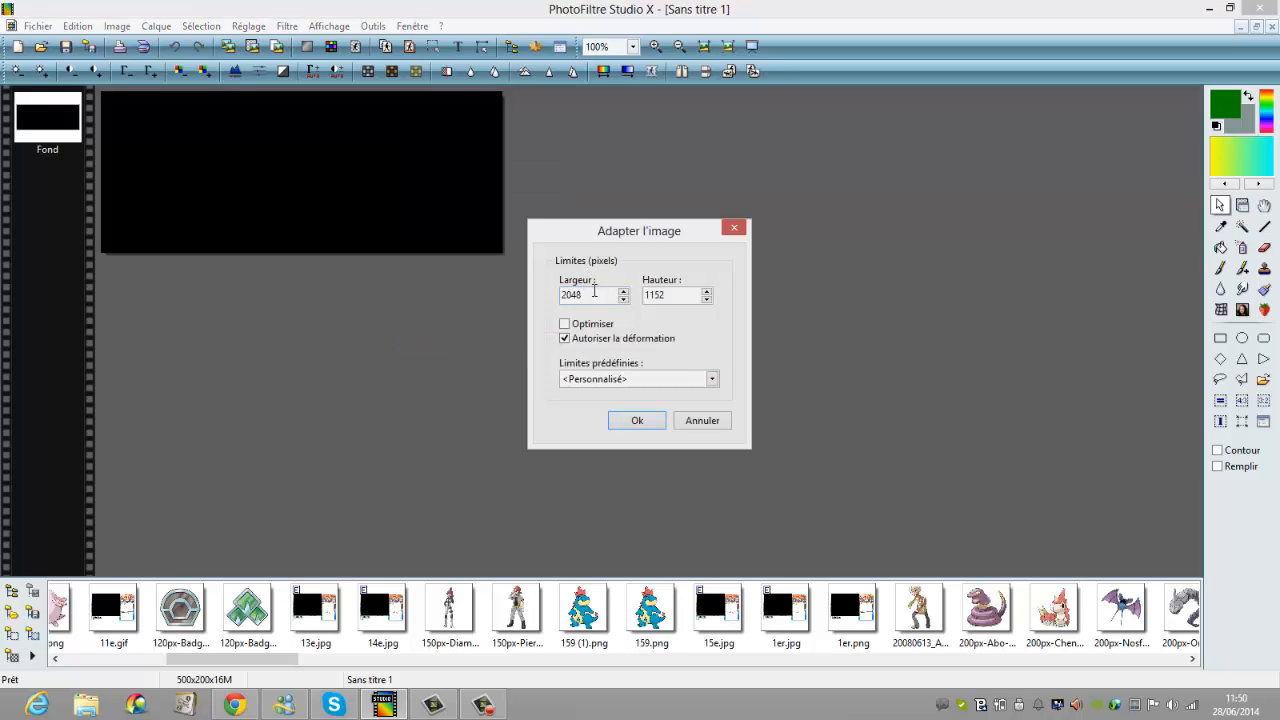
{"action": "type", "text": "800"}
{"action": "key", "text": "Tab"}
{"action": "left_click", "coordinate": [623, 422]}
Widen the black image to 1000 pixels, keeping its height at 800 pixels.
{"action": "right_click", "coordinate": [432, 344]}
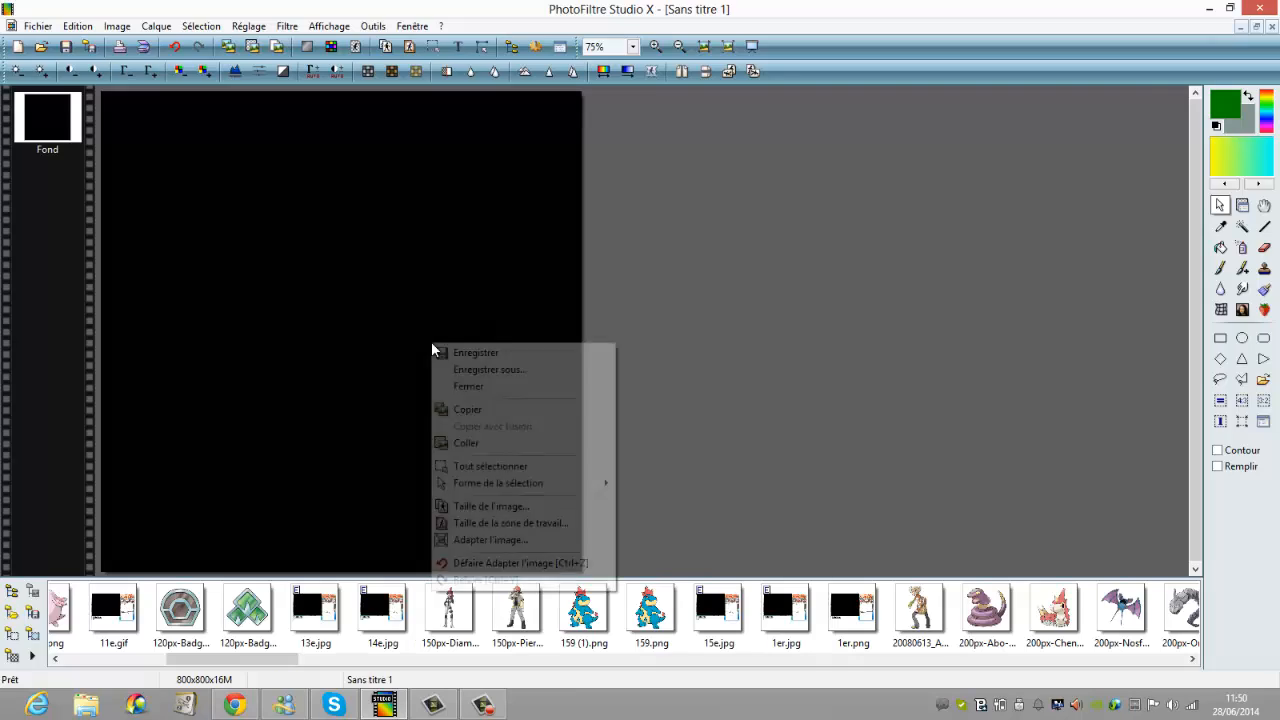
{"action": "left_click", "coordinate": [507, 541]}
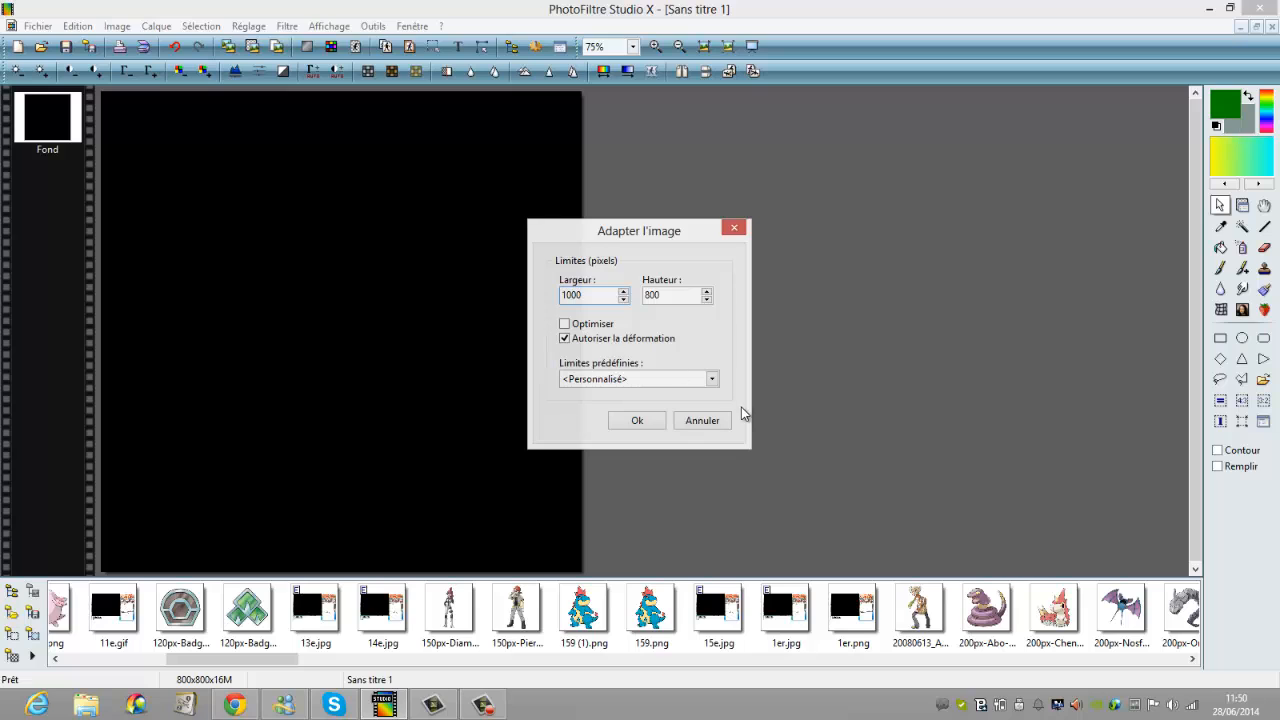
{"action": "left_click", "coordinate": [638, 420]}
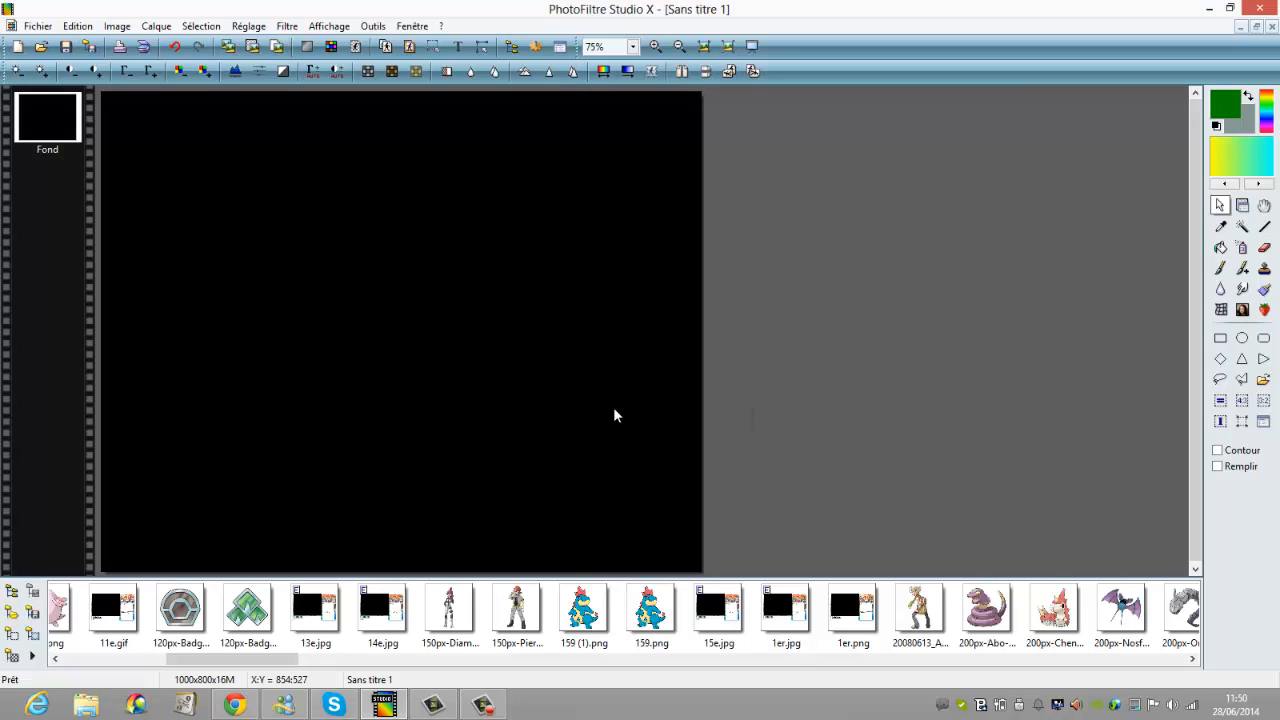
Copy the black image and paste it as a new layer into téléchargement (5).jpg.
{"action": "right_click", "coordinate": [613, 407]}
{"action": "left_click", "coordinate": [688, 475]}
{"action": "left_click", "coordinate": [38, 26]}
{"action": "mouse_move", "coordinate": [95, 97]}
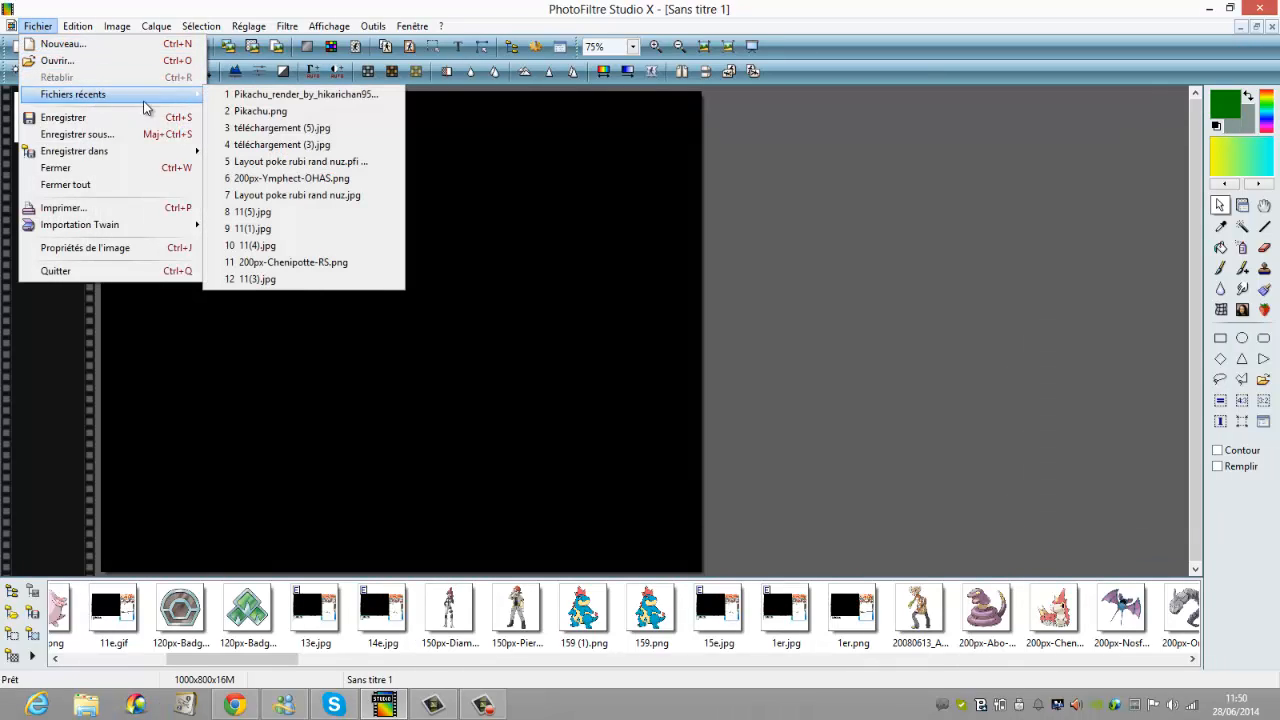
{"action": "left_click", "coordinate": [295, 130]}
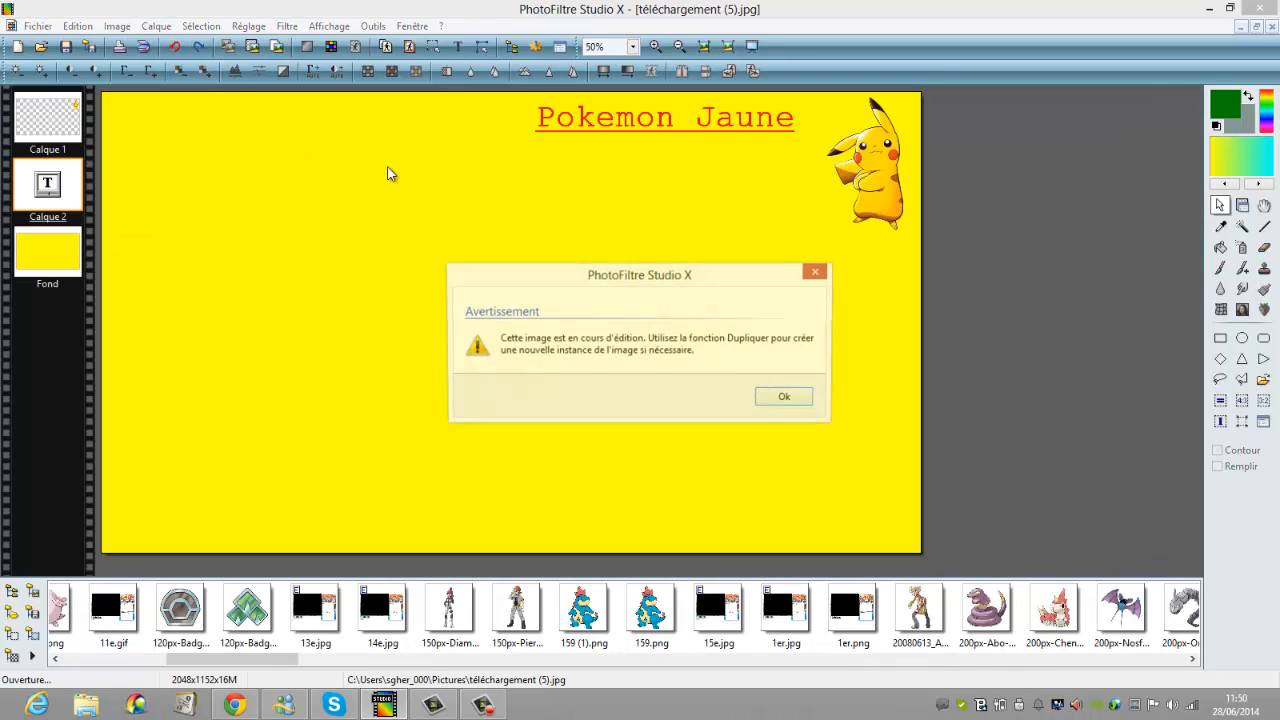
{"action": "left_click", "coordinate": [784, 397]}
{"action": "right_click", "coordinate": [445, 258]}
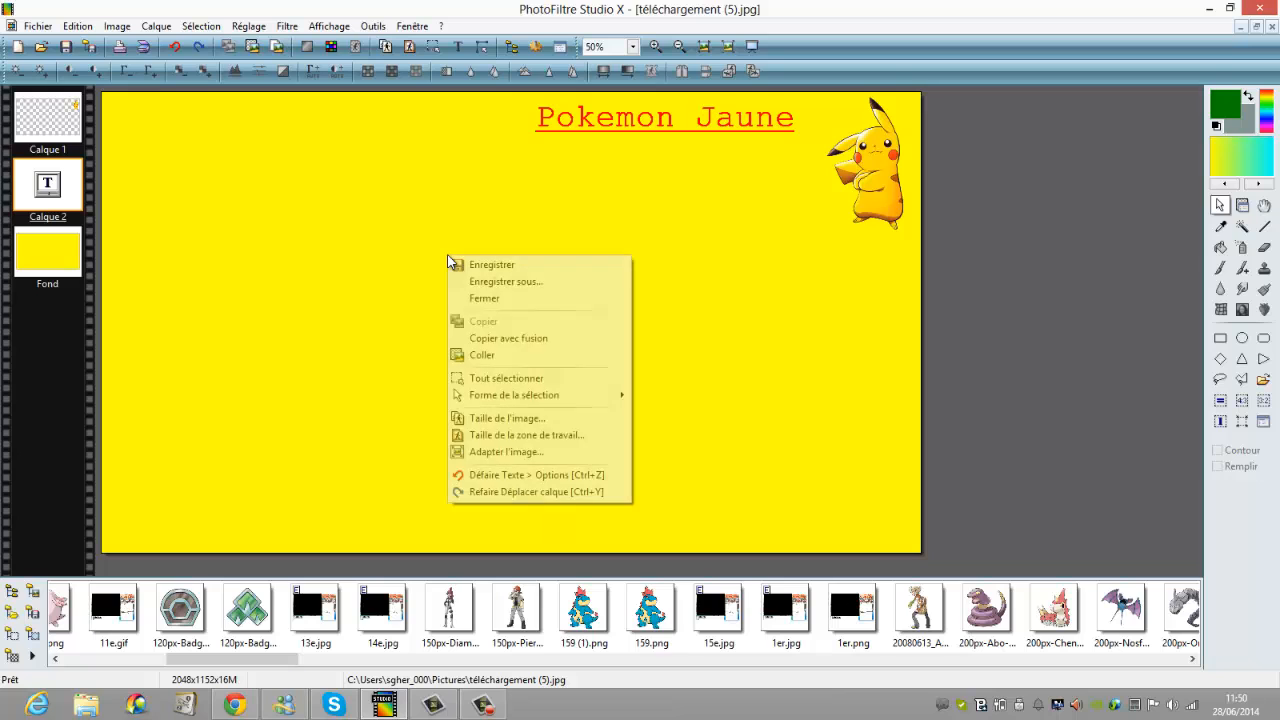
{"action": "left_click", "coordinate": [503, 355]}
Move the black layer to the image's left side and enlarge it to about 1175 × 940 pixels.
{"action": "left_click_drag", "start_coordinate": [446, 343], "coordinate": [230, 318]}
{"action": "right_click", "coordinate": [230, 318]}
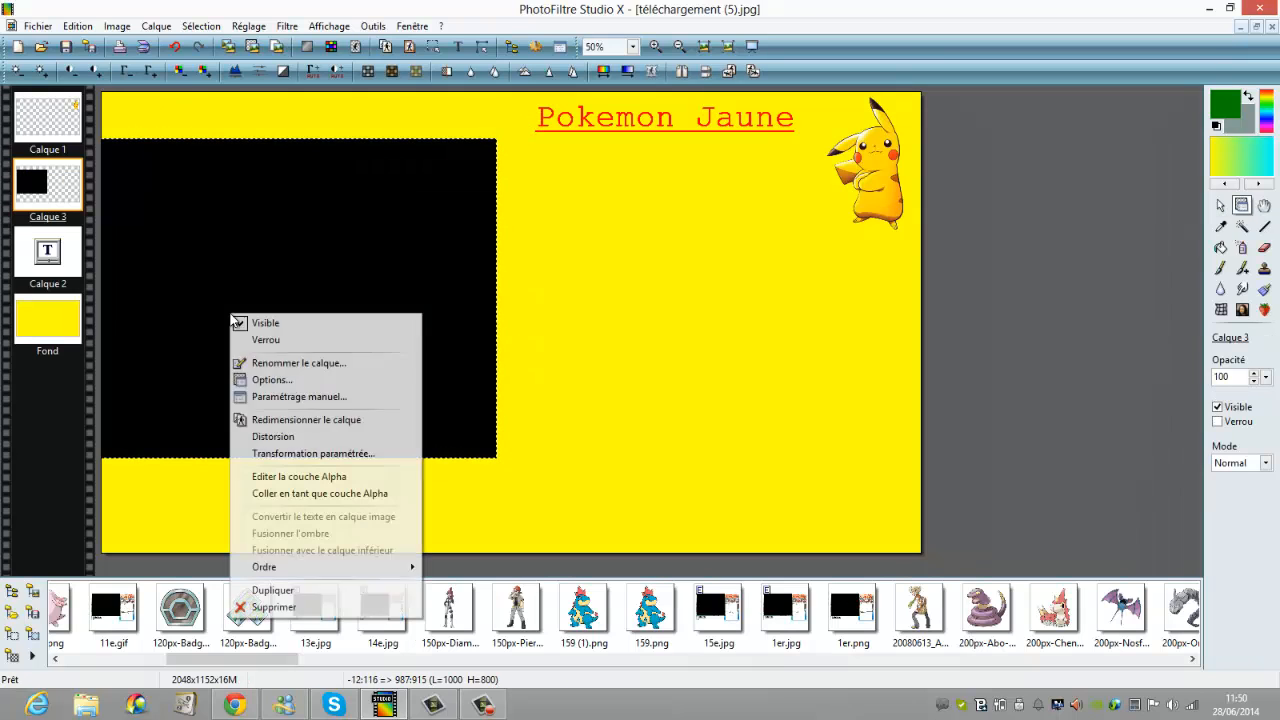
{"action": "left_click", "coordinate": [279, 437]}
{"action": "right_click", "coordinate": [279, 437]}
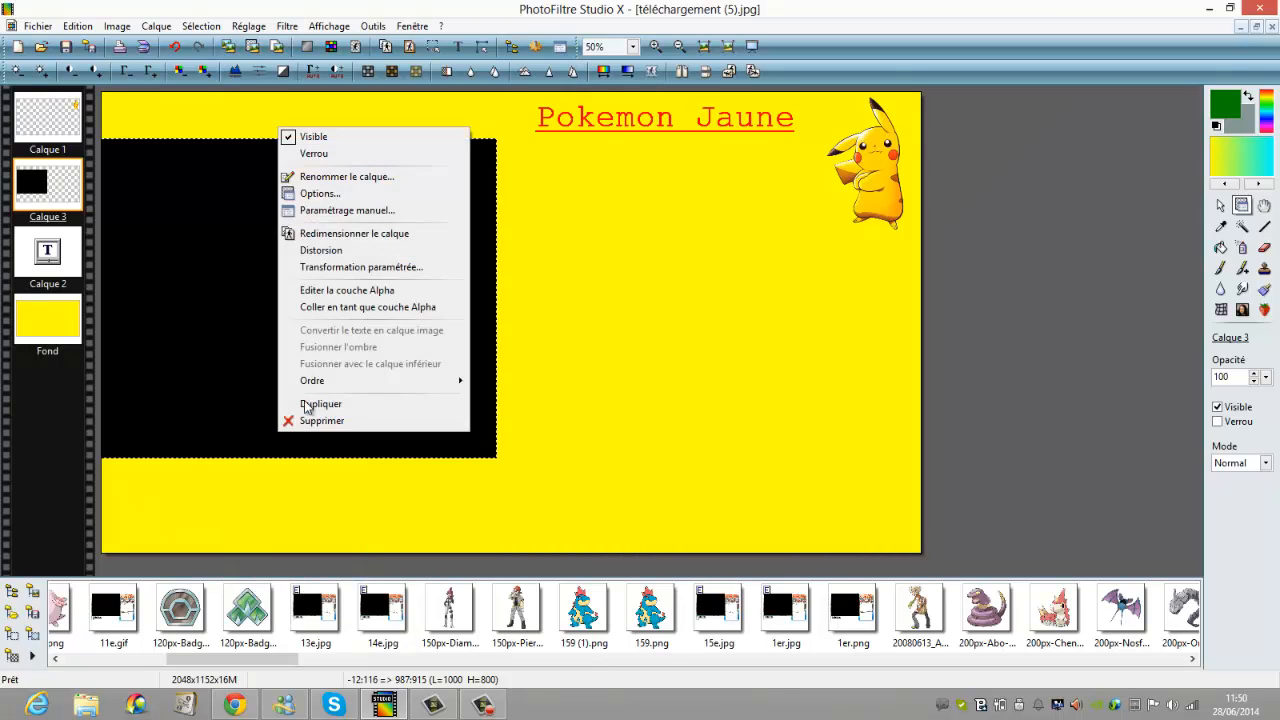
{"action": "left_click", "coordinate": [364, 233]}
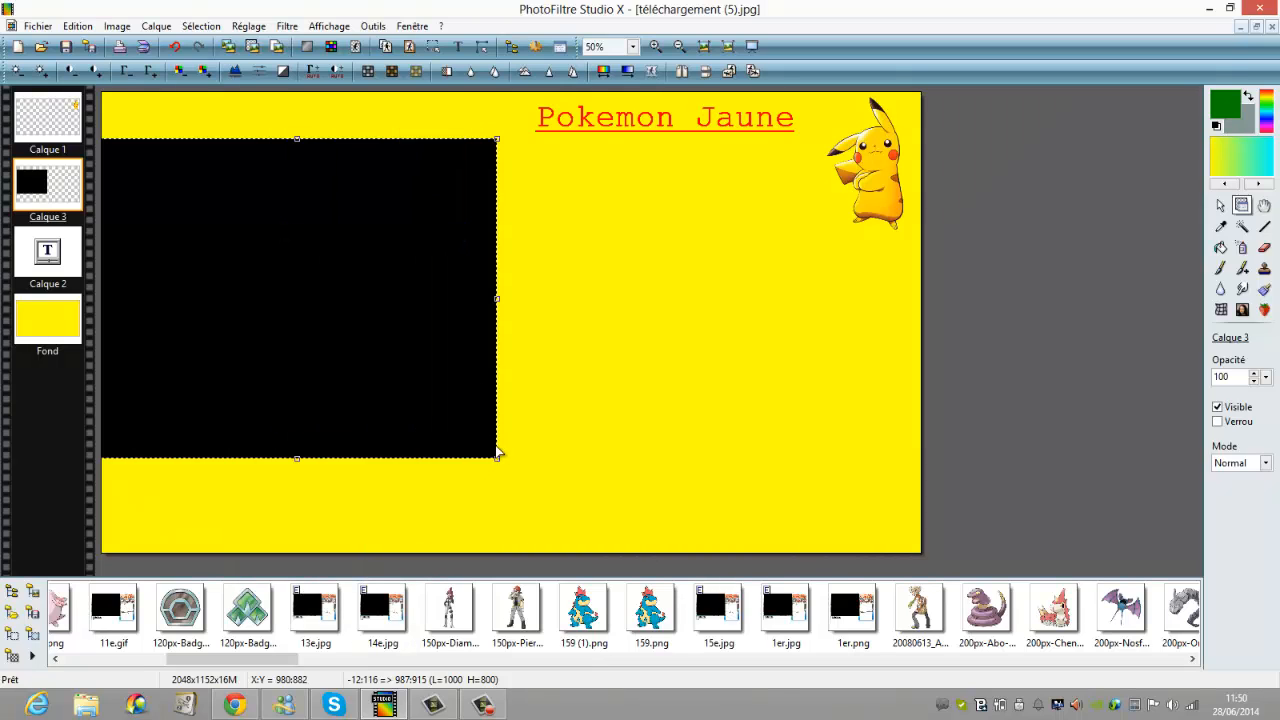
{"action": "left_click_drag", "start_coordinate": [502, 467], "coordinate": [604, 508]}
{"action": "mouse_move", "coordinate": [494, 403]}
{"action": "left_mouse_down"}
{"action": "mouse_move", "coordinate": [528, 400]}
{"action": "mouse_move", "coordinate": [472, 401]}
{"action": "left_mouse_up"}
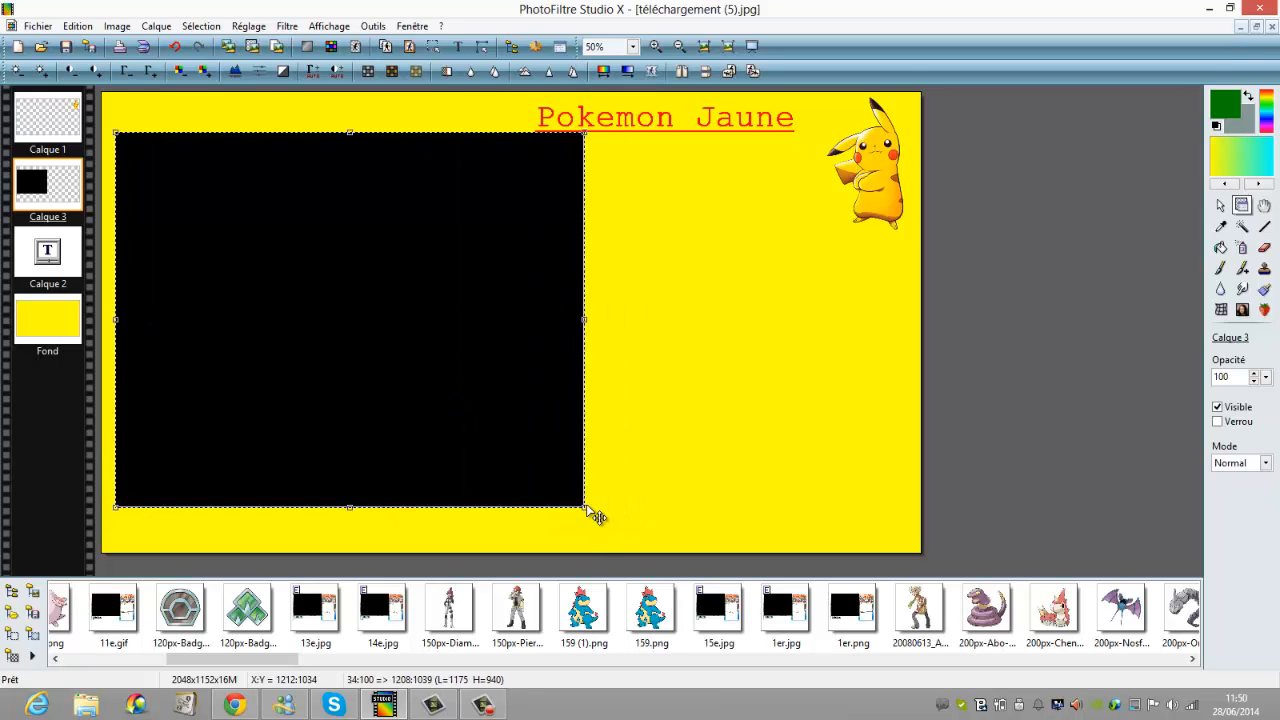
Adjust the black layer to about 1196 × 957 pixels and place it at about X 8, Y 104 below the title.
{"action": "left_click_drag", "start_coordinate": [594, 514], "coordinate": [564, 492]}
{"action": "left_click_drag", "start_coordinate": [466, 376], "coordinate": [459, 376]}
{"action": "mouse_move", "coordinate": [550, 489]}
{"action": "left_mouse_down"}
{"action": "mouse_move", "coordinate": [594, 526]}
{"action": "mouse_move", "coordinate": [559, 486]}
{"action": "left_mouse_up"}
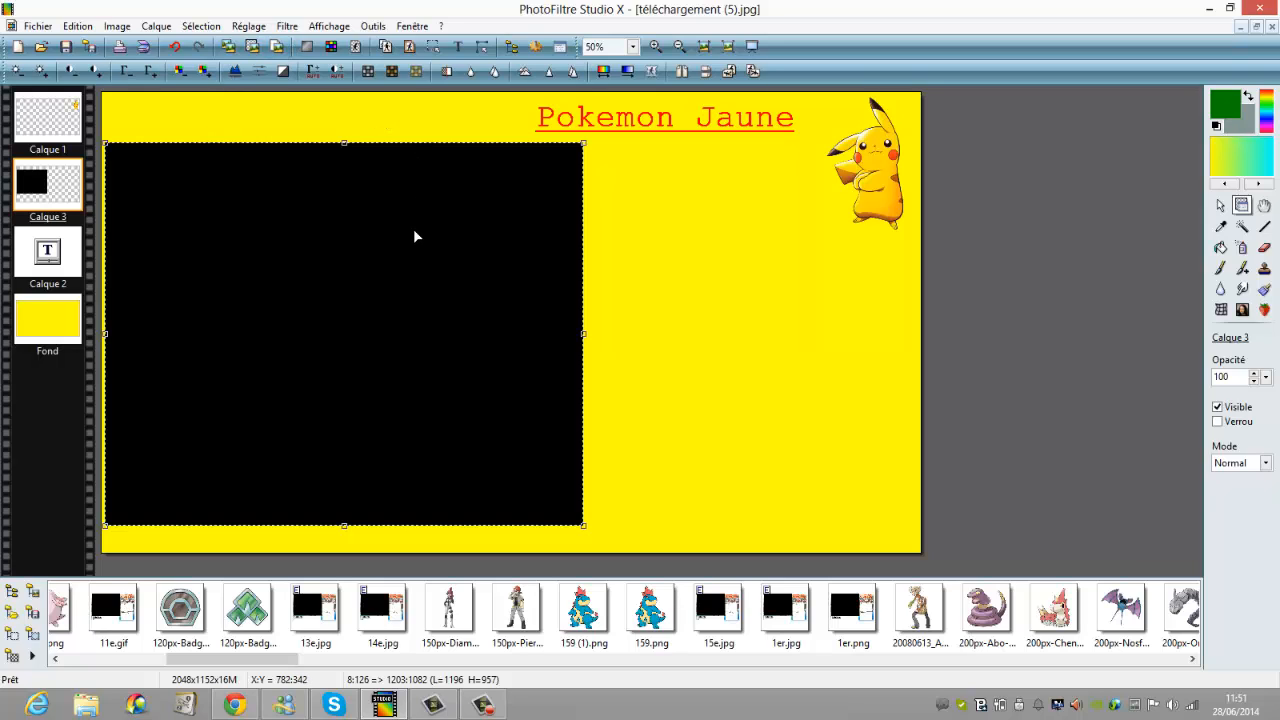
{"action": "mouse_move", "coordinate": [414, 230]}
{"action": "left_mouse_down"}
{"action": "mouse_move", "coordinate": [417, 220]}
{"action": "mouse_move", "coordinate": [415, 232]}
{"action": "left_mouse_up"}
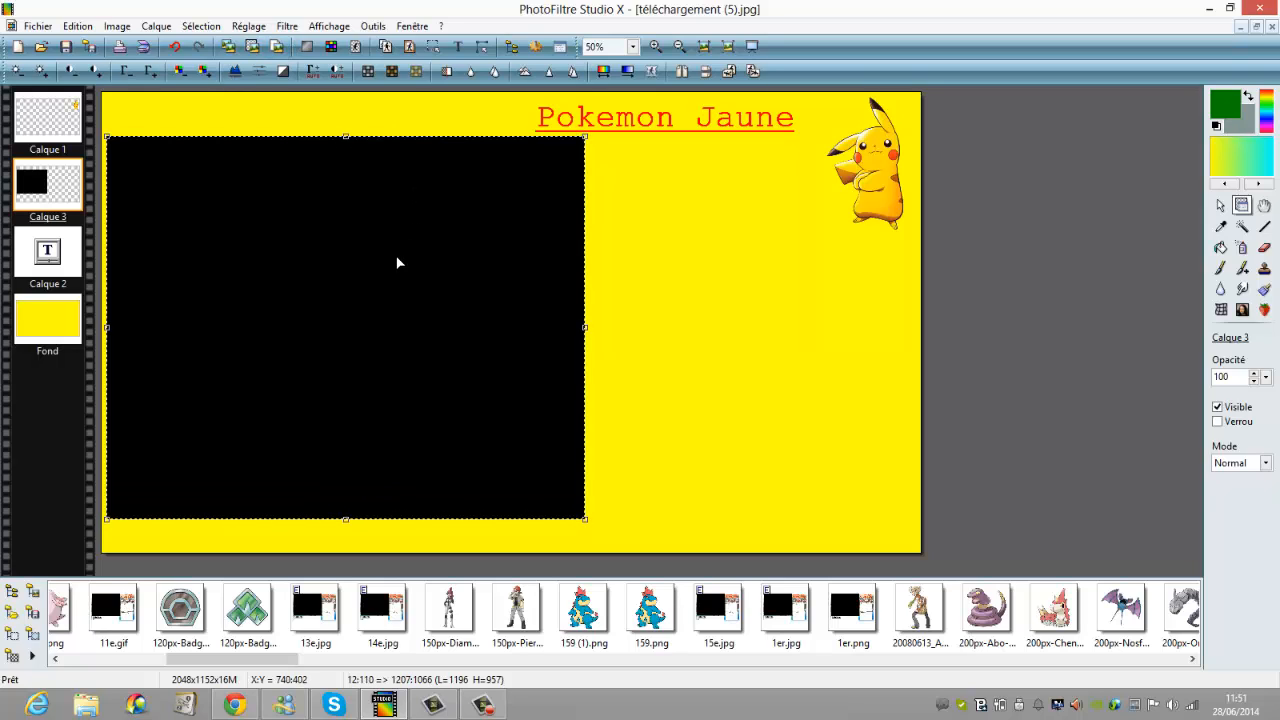
{"action": "left_click_drag", "start_coordinate": [471, 305], "coordinate": [469, 302]}
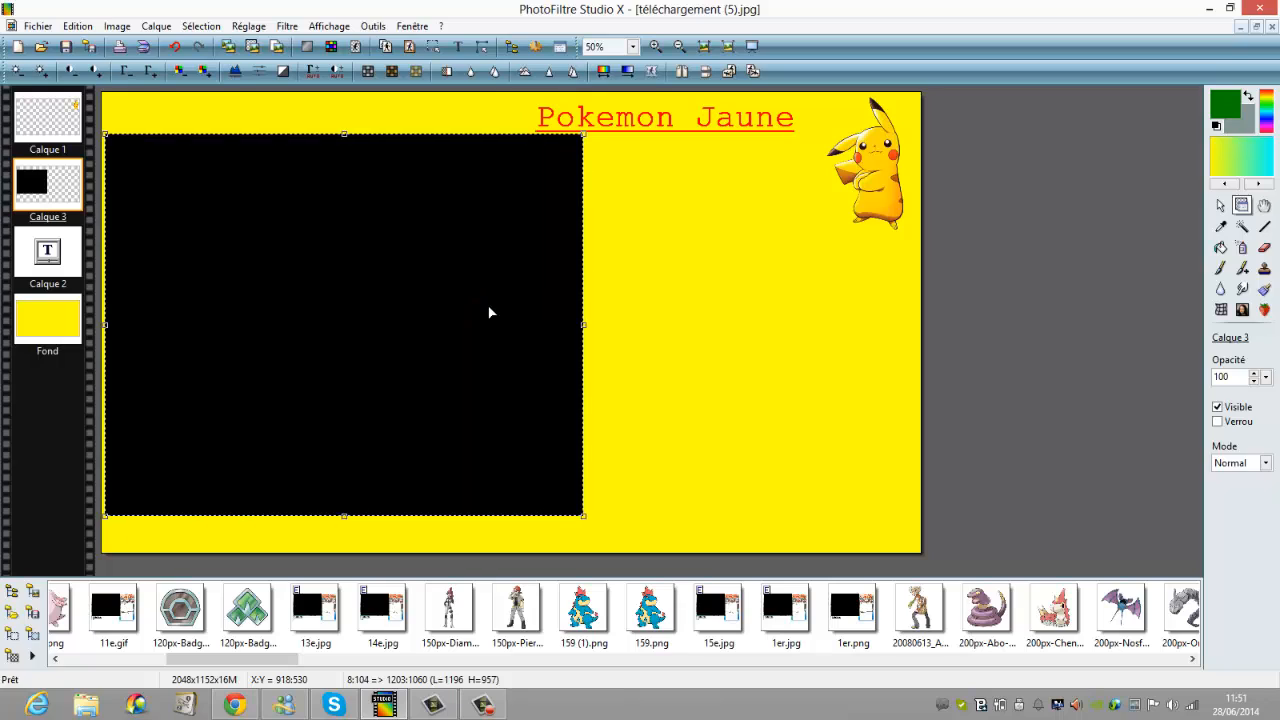
{"action": "left_click", "coordinate": [658, 309]}
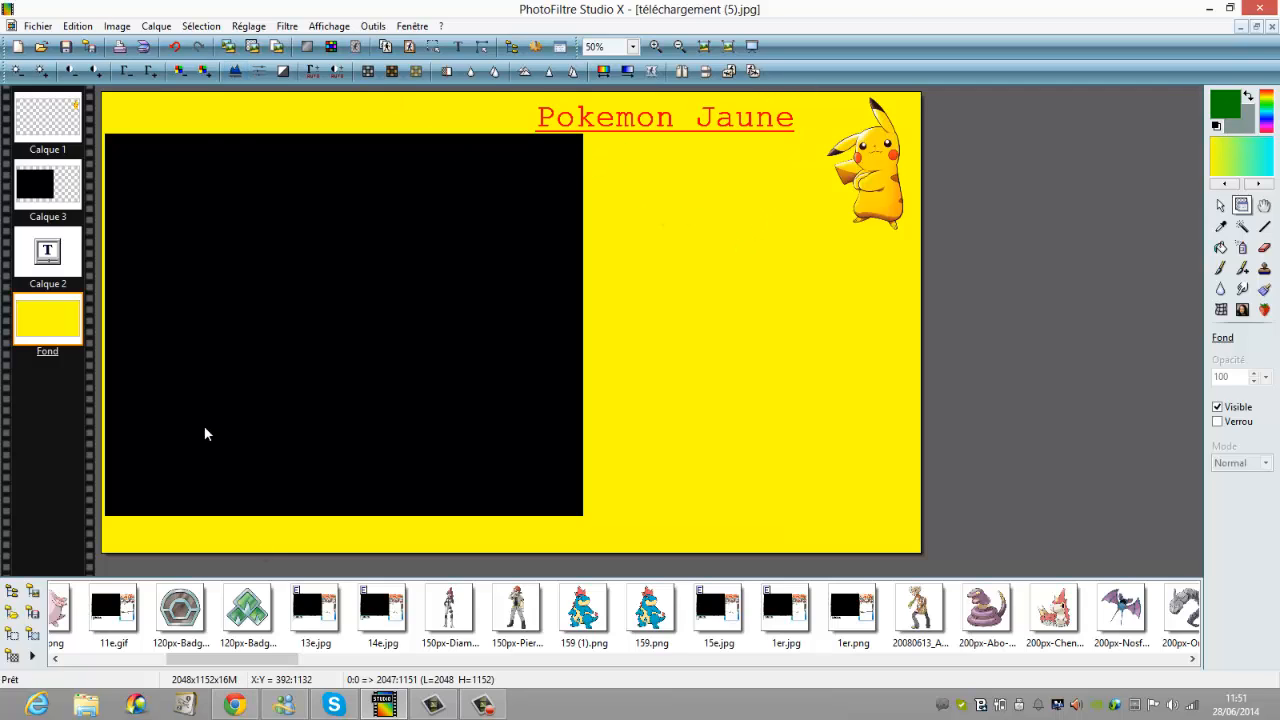
Open Pokéball.png from the Mes images folder.
{"action": "left_click", "coordinate": [40, 46]}
{"action": "scroll", "coordinate": [858, 224], "scroll_direction": "down", "scroll_amount": 5}
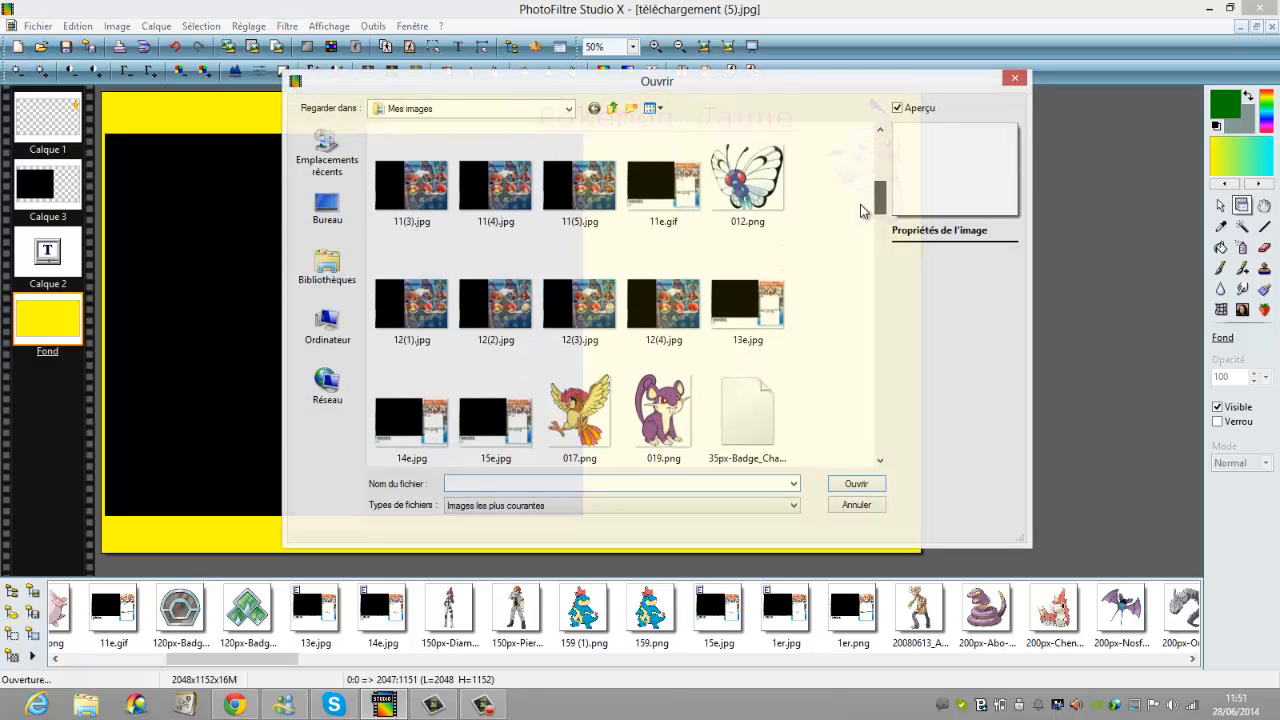
{"action": "scroll", "coordinate": [857, 224], "scroll_direction": "down", "scroll_amount": 10}
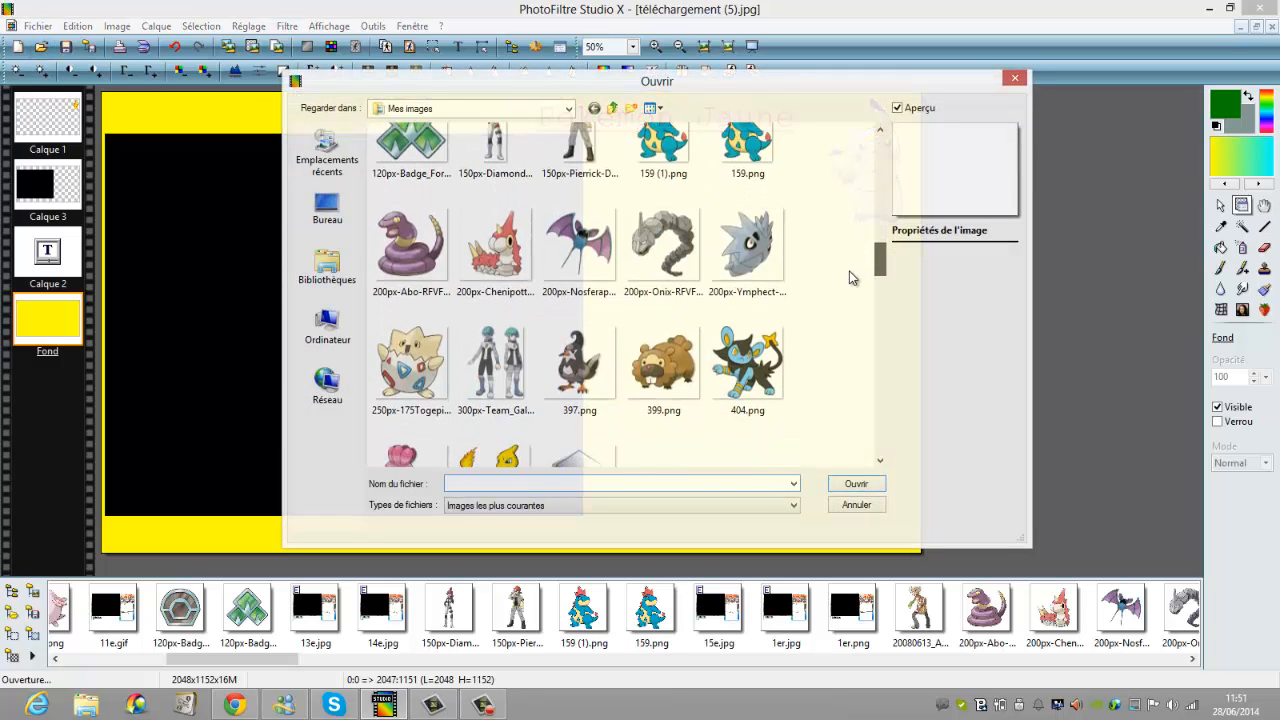
{"action": "scroll", "coordinate": [840, 318], "scroll_direction": "down", "scroll_amount": 10}
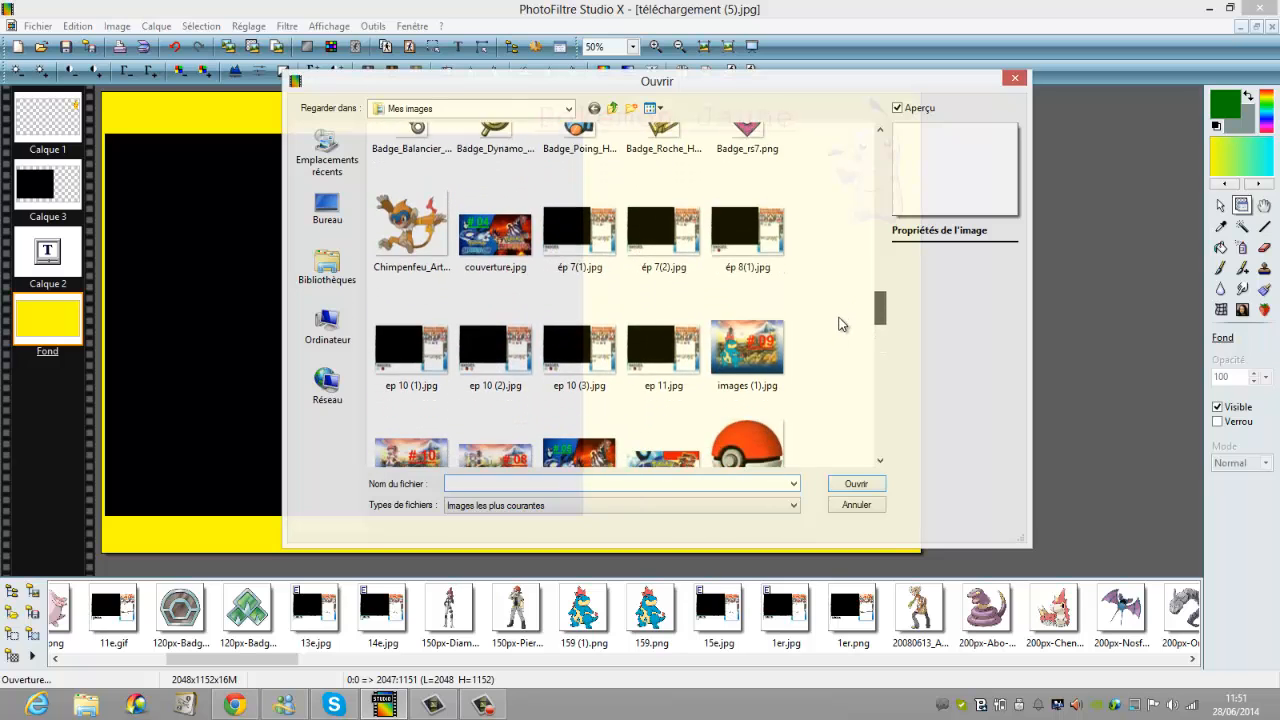
{"action": "scroll", "coordinate": [818, 390], "scroll_direction": "down", "scroll_amount": 5}
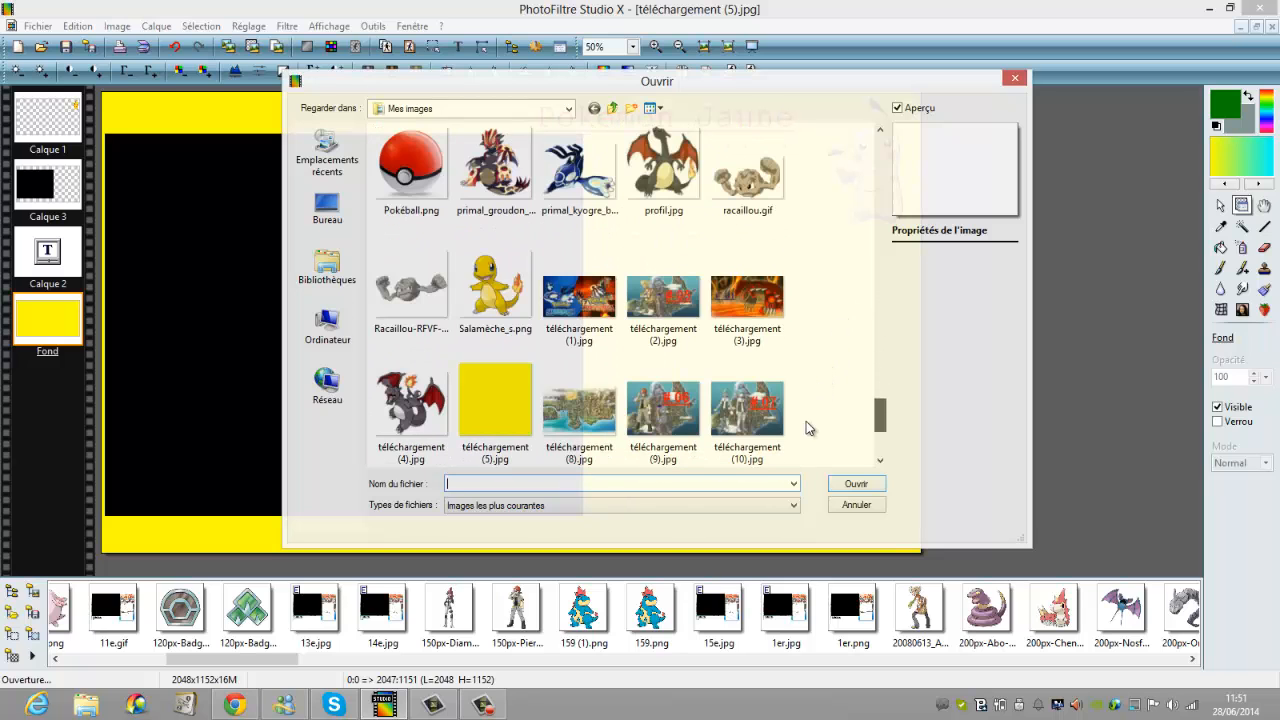
{"action": "double_click", "coordinate": [413, 205]}
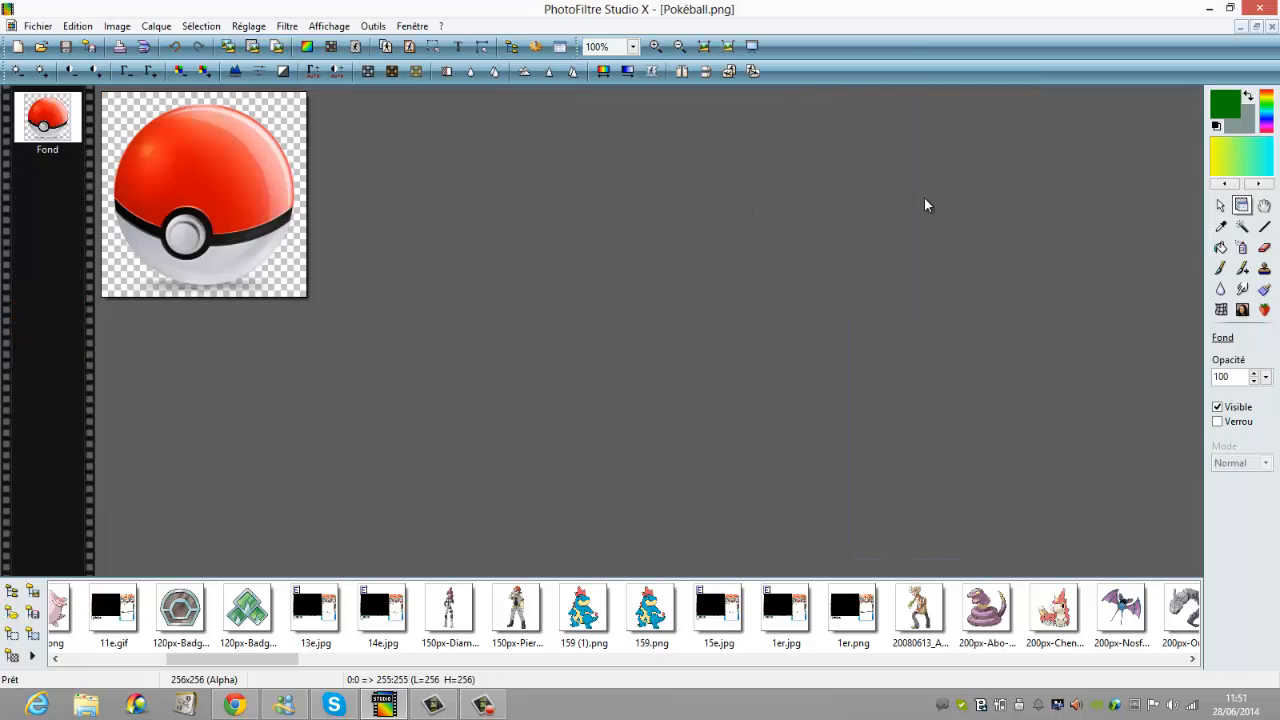
Copy the Pokéball image and paste it as a new layer into téléchargement (5).jpg.
{"action": "left_click", "coordinate": [1219, 205]}
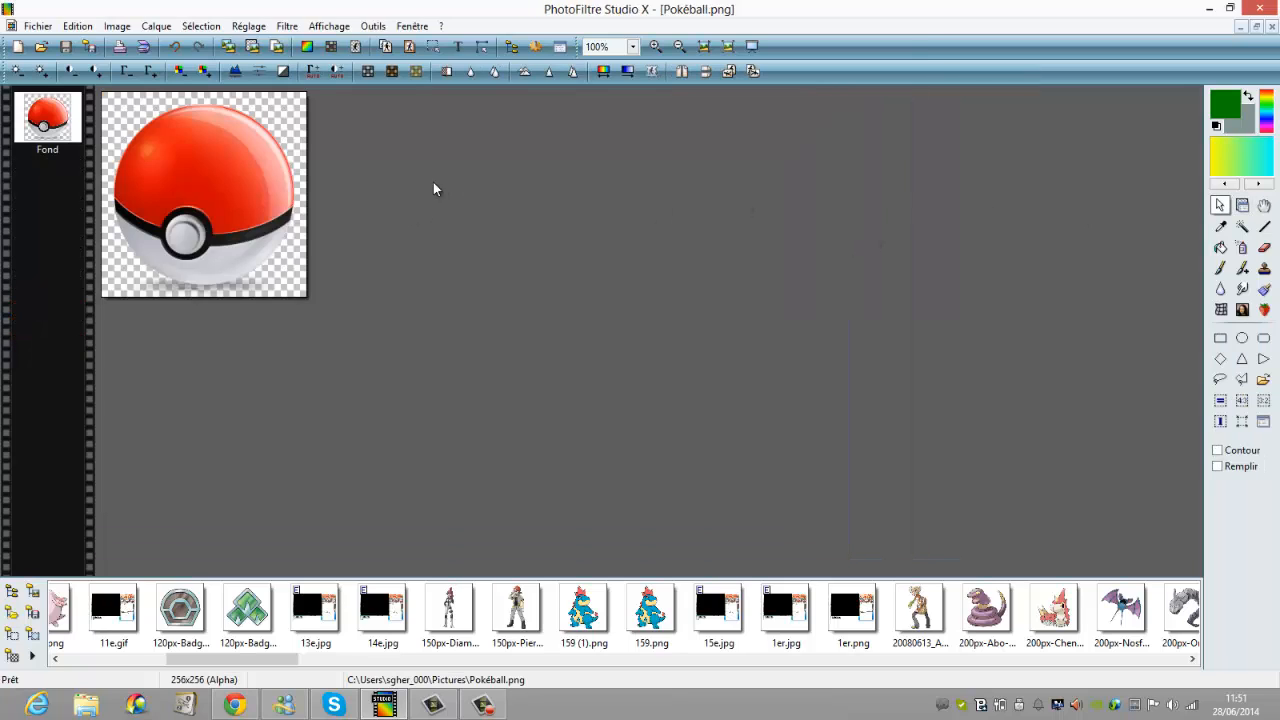
{"action": "right_click", "coordinate": [134, 143]}
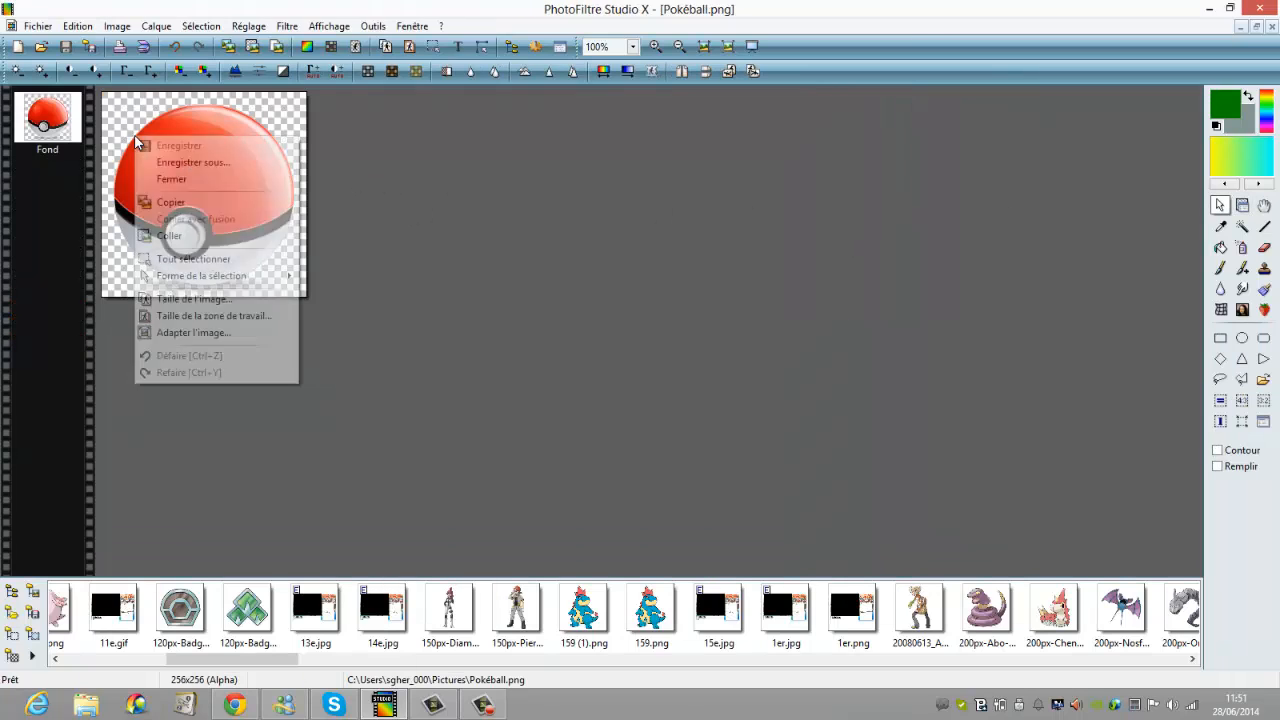
{"action": "left_click", "coordinate": [171, 203]}
{"action": "left_click", "coordinate": [42, 28]}
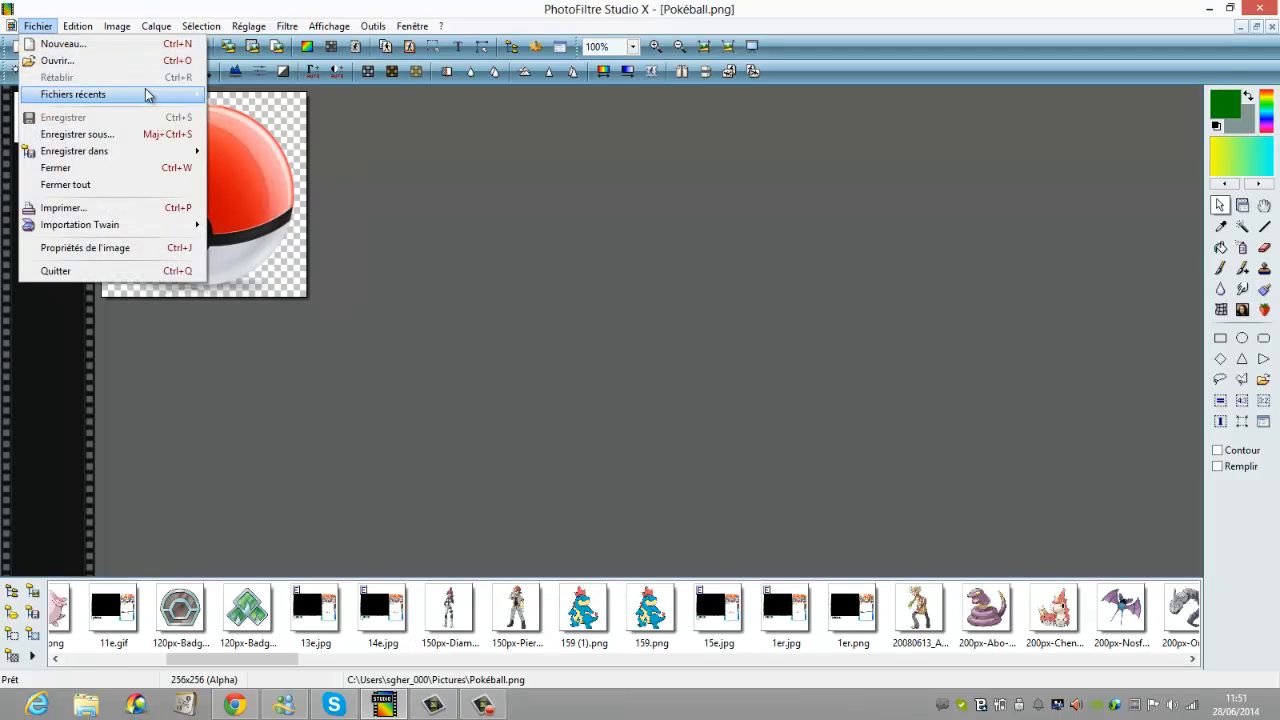
{"action": "mouse_move", "coordinate": [150, 94]}
{"action": "left_click", "coordinate": [300, 144]}
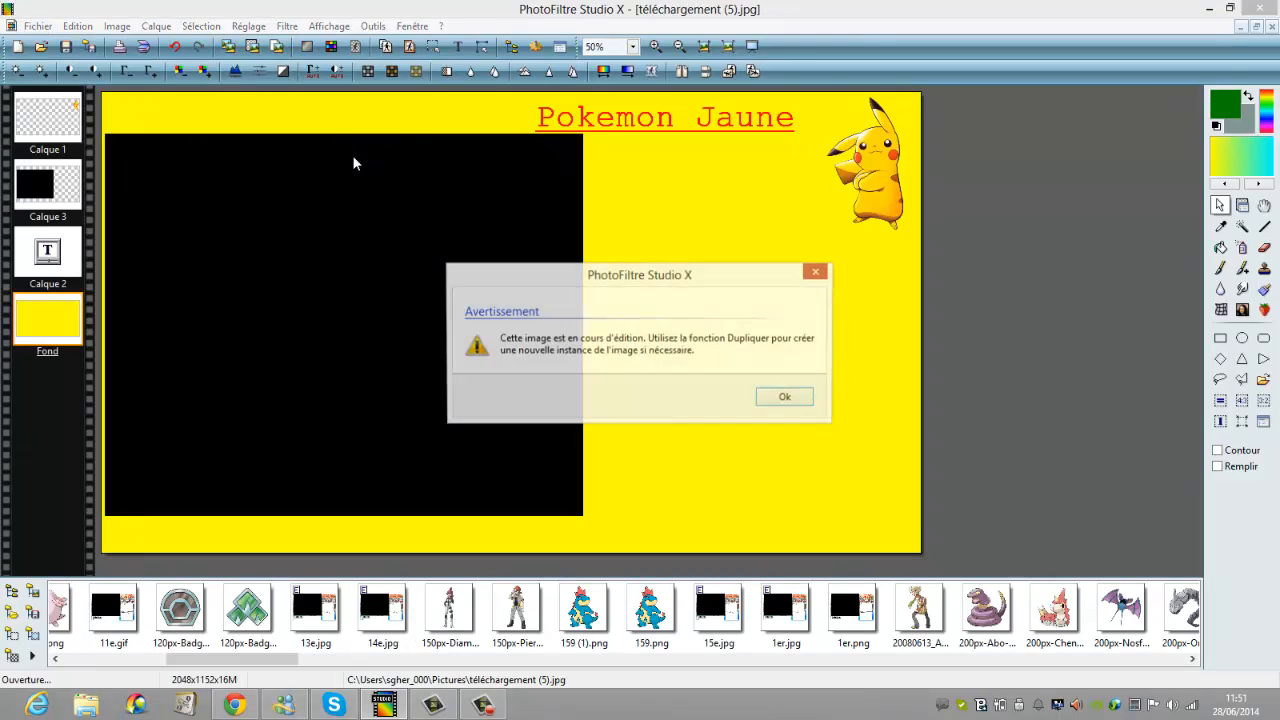
{"action": "left_click", "coordinate": [786, 398]}
{"action": "right_click", "coordinate": [775, 385]}
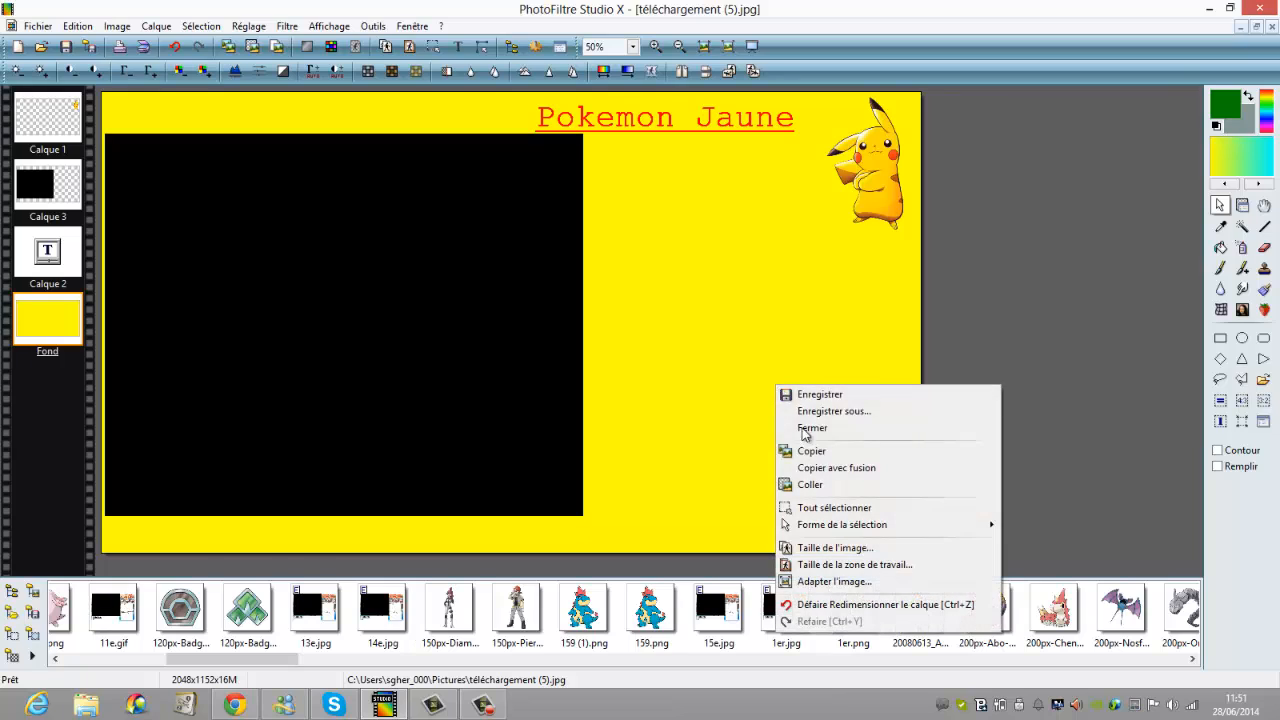
{"action": "left_click", "coordinate": [812, 485]}
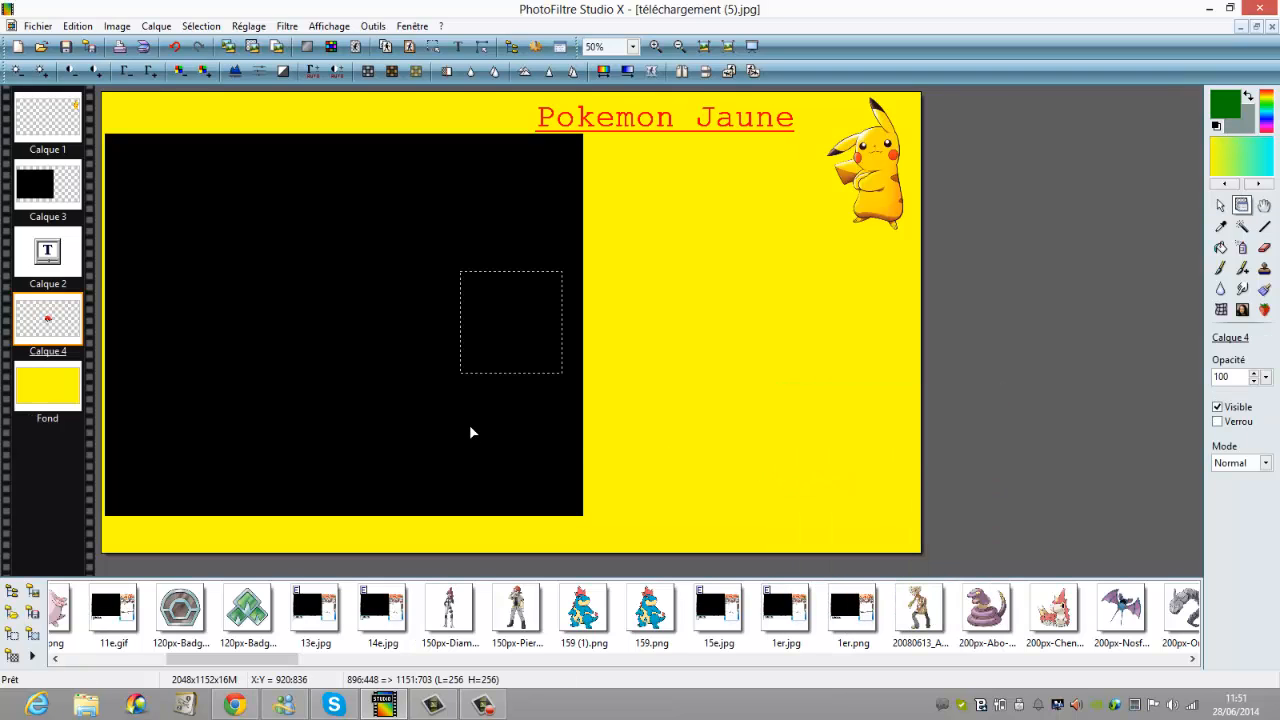
Move the black layer off the Pokéball and shrink the Pokéball to about 134 × 134 pixels, placed below the title at about X 1282, Y 126.
{"action": "left_click_drag", "start_coordinate": [471, 432], "coordinate": [334, 426]}
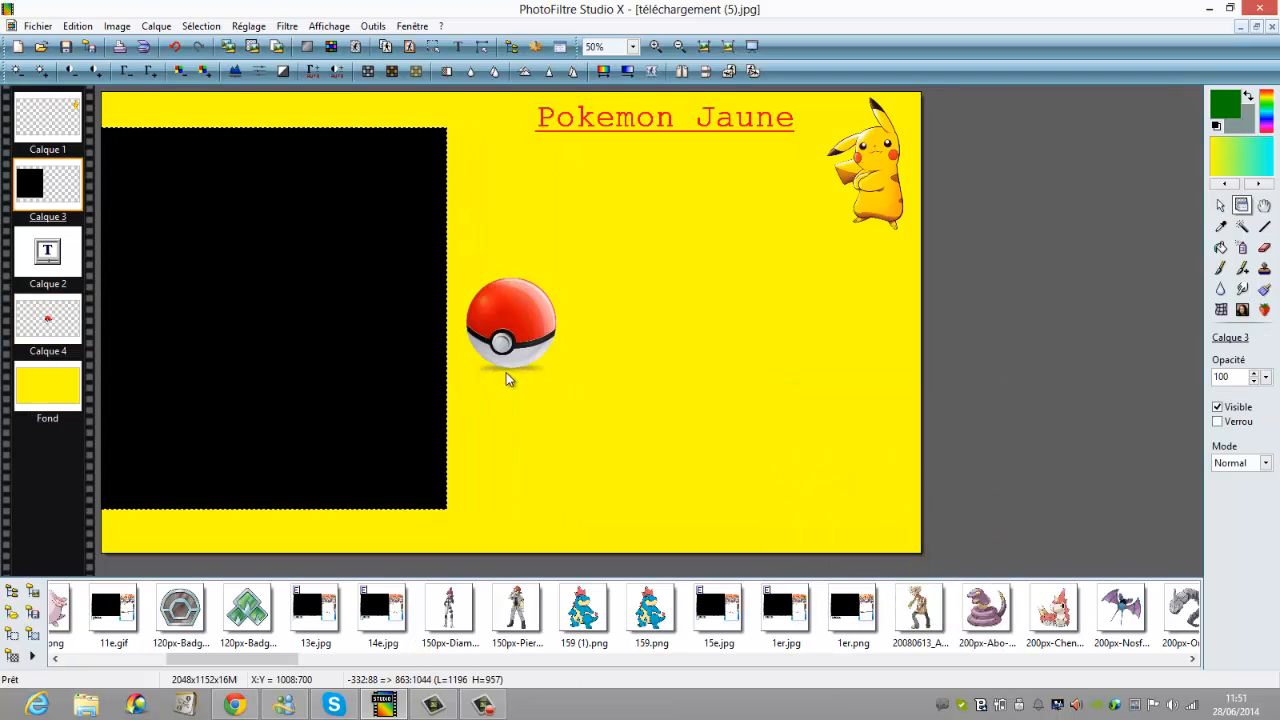
{"action": "left_click_drag", "start_coordinate": [506, 372], "coordinate": [658, 310]}
{"action": "right_click", "coordinate": [650, 293]}
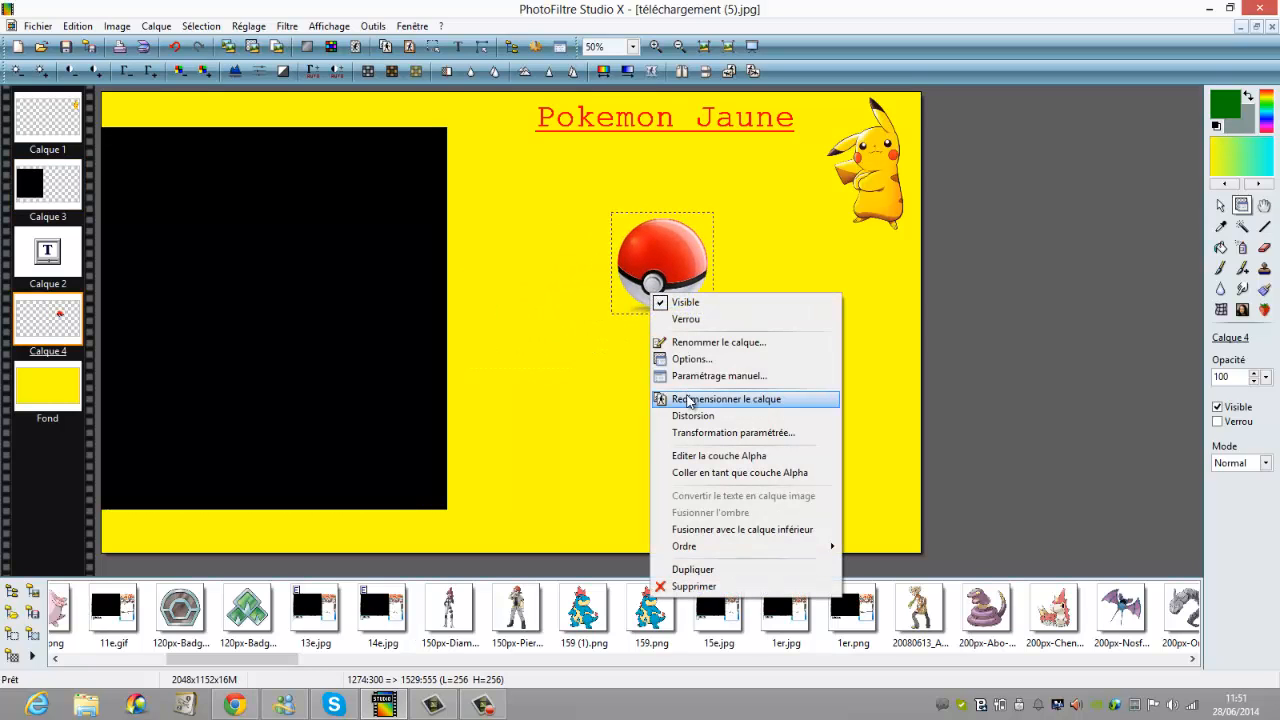
{"action": "left_click", "coordinate": [688, 402]}
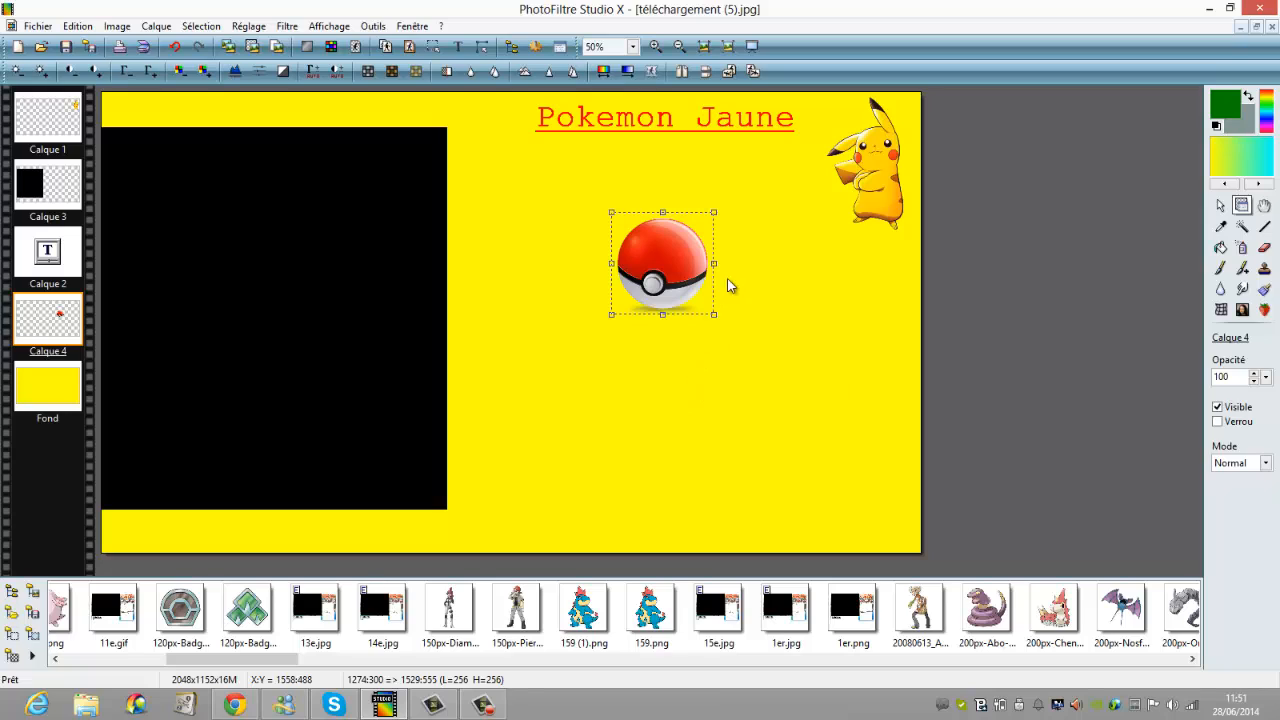
{"action": "left_click_drag", "start_coordinate": [714, 316], "coordinate": [659, 182]}
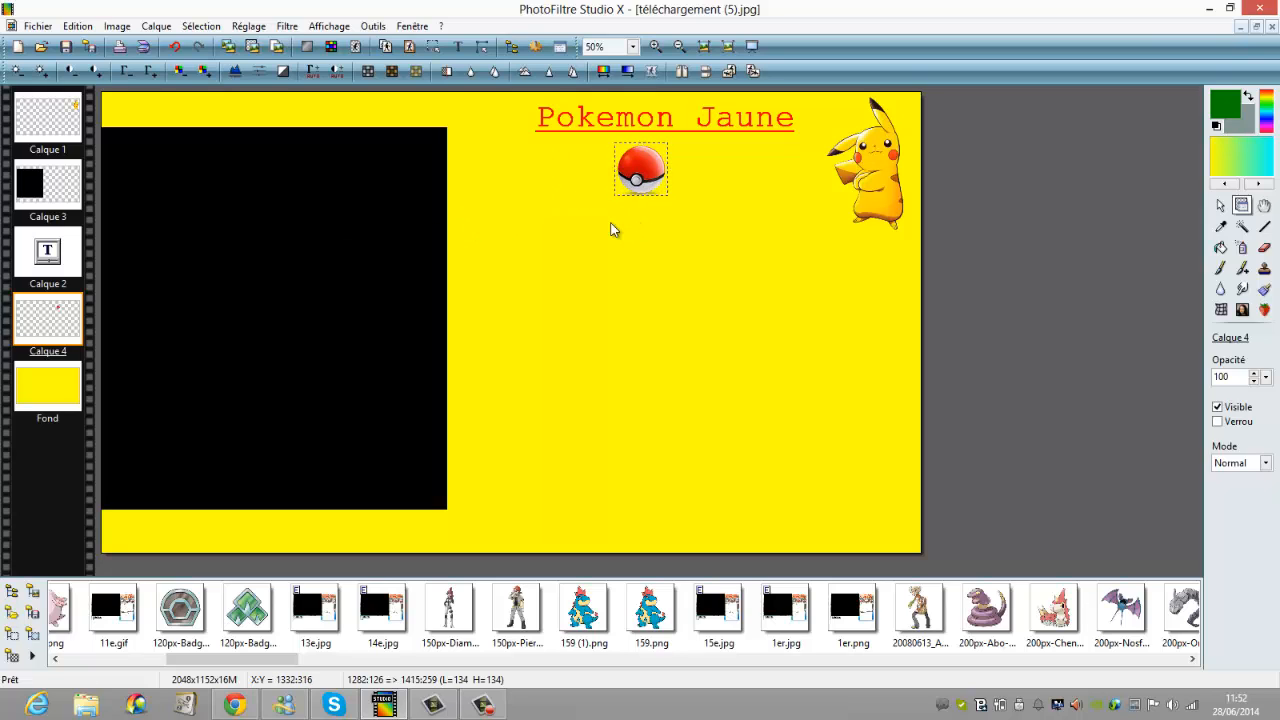
Move the black layer back to about X 6, Y 112 and raise the Pokéball to about X 1282, Y 106.
{"action": "left_click_drag", "start_coordinate": [425, 242], "coordinate": [525, 254]}
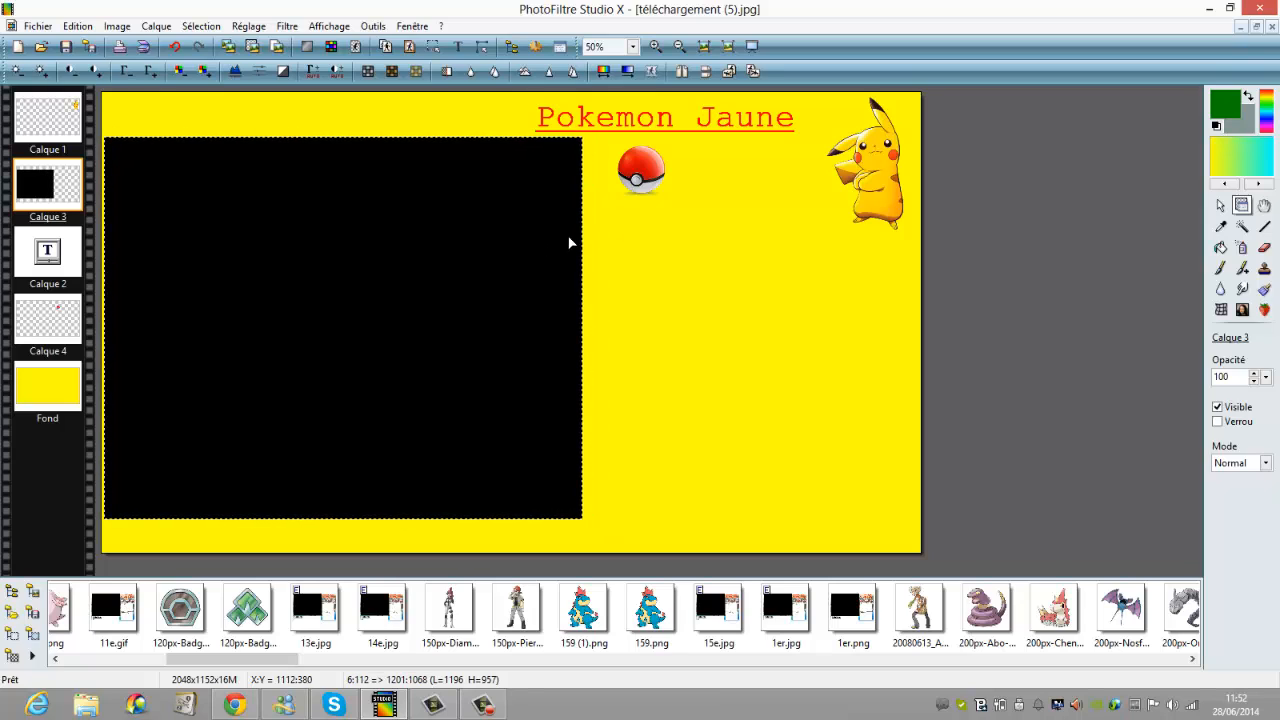
{"action": "left_click_drag", "start_coordinate": [640, 152], "coordinate": [640, 152]}
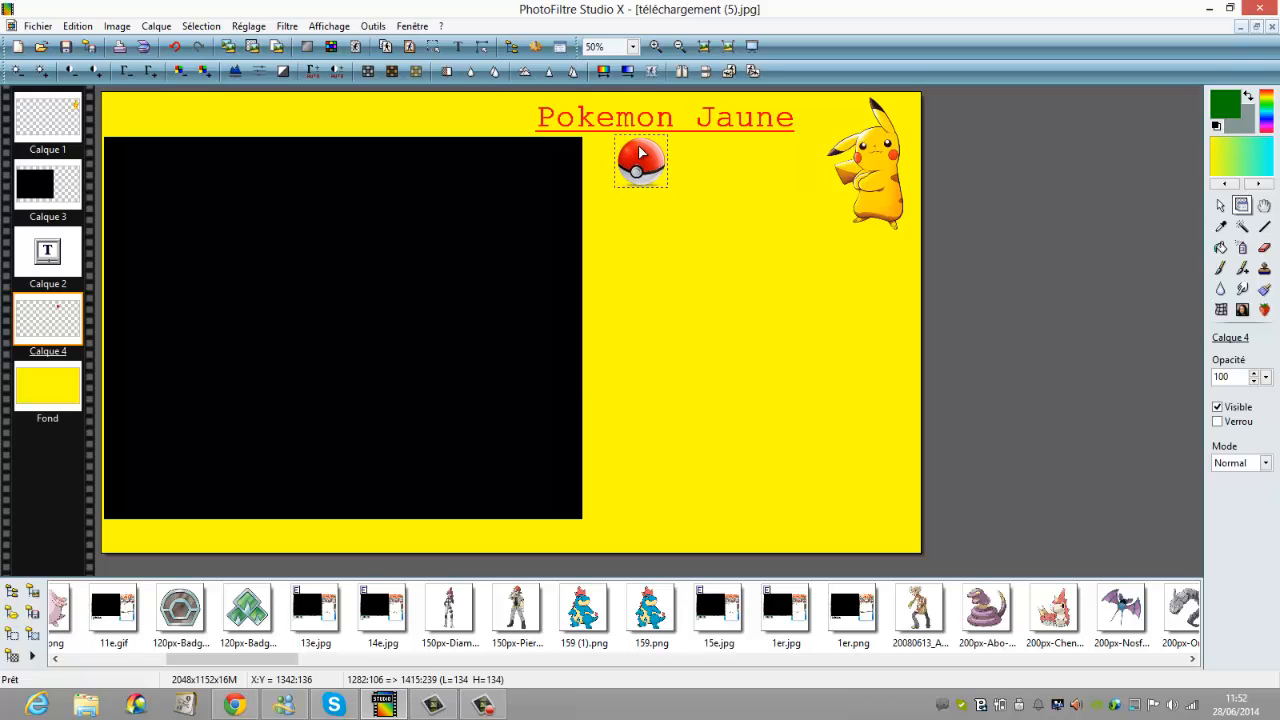
{"action": "left_click", "coordinate": [657, 216]}
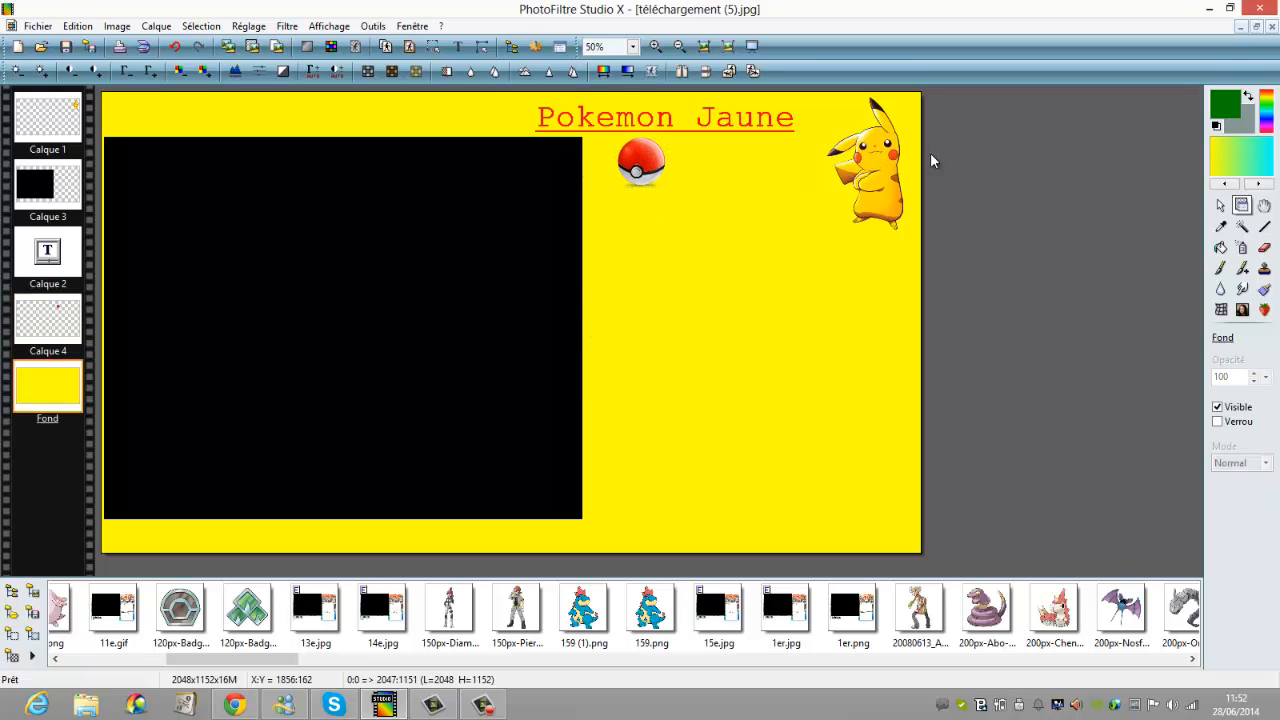
Paste a second Pokéball, shrink it to about 132 × 132 pixels and place it beside the first at about X 1458, Y 112.
{"action": "left_click", "coordinate": [1220, 205]}
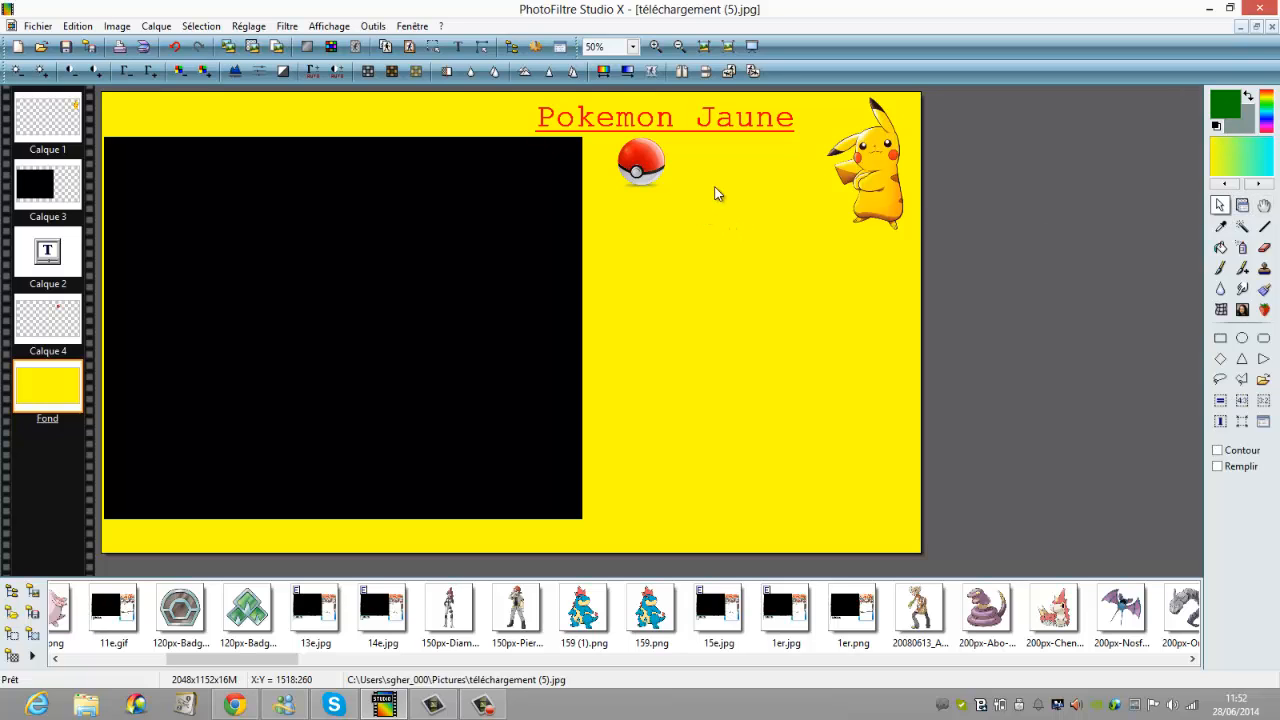
{"action": "right_click", "coordinate": [718, 185]}
{"action": "left_click", "coordinate": [768, 288]}
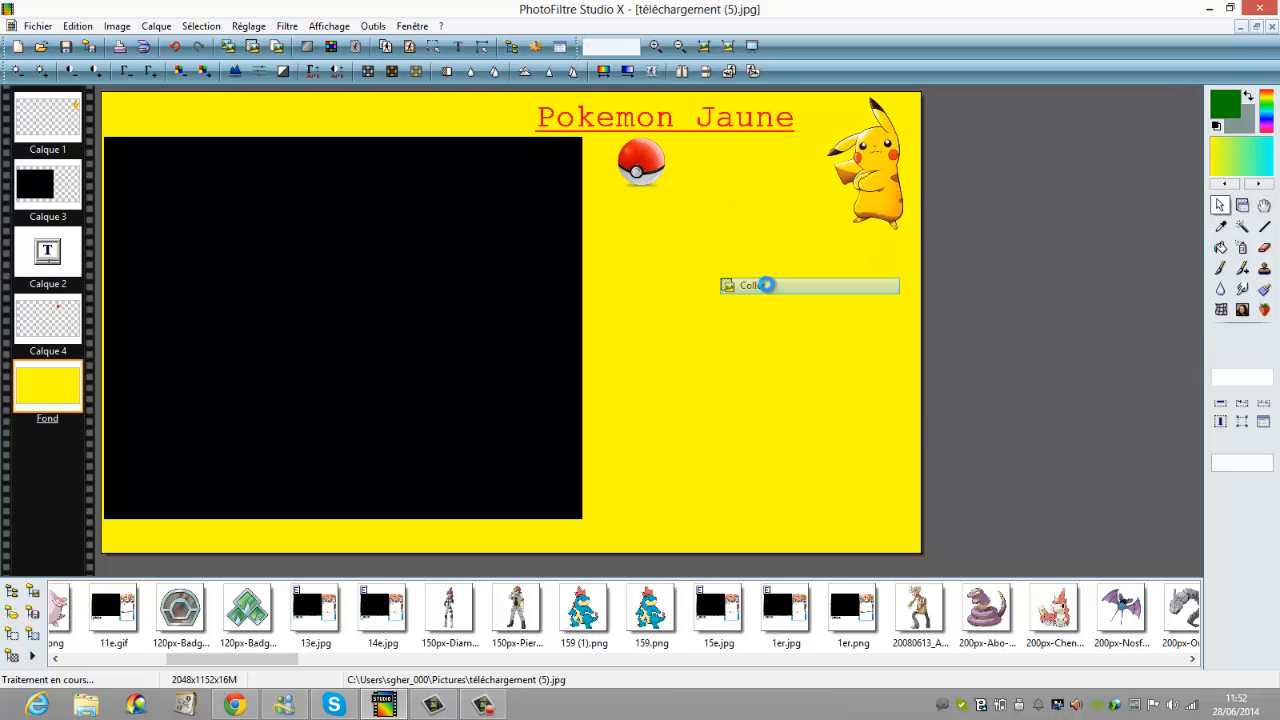
{"action": "left_click_drag", "start_coordinate": [578, 395], "coordinate": [764, 242]}
{"action": "right_click", "coordinate": [766, 240]}
{"action": "left_click", "coordinate": [810, 340]}
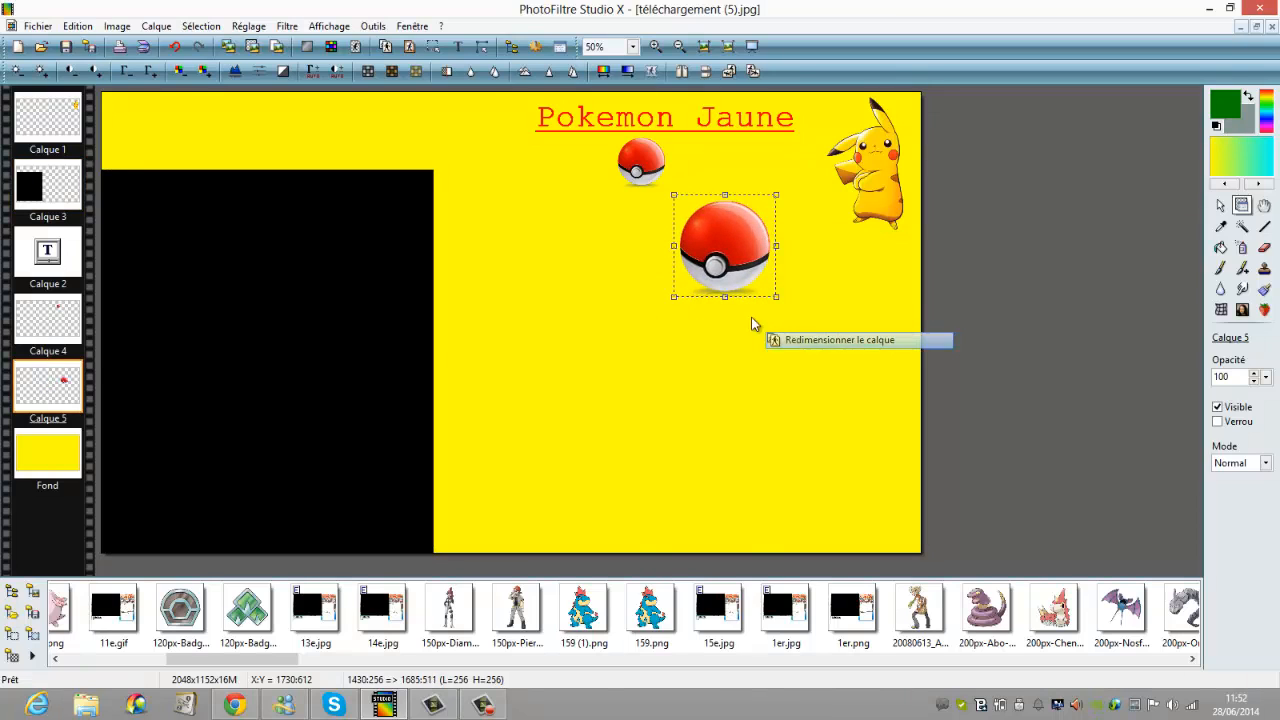
{"action": "left_click_drag", "start_coordinate": [677, 290], "coordinate": [715, 165]}
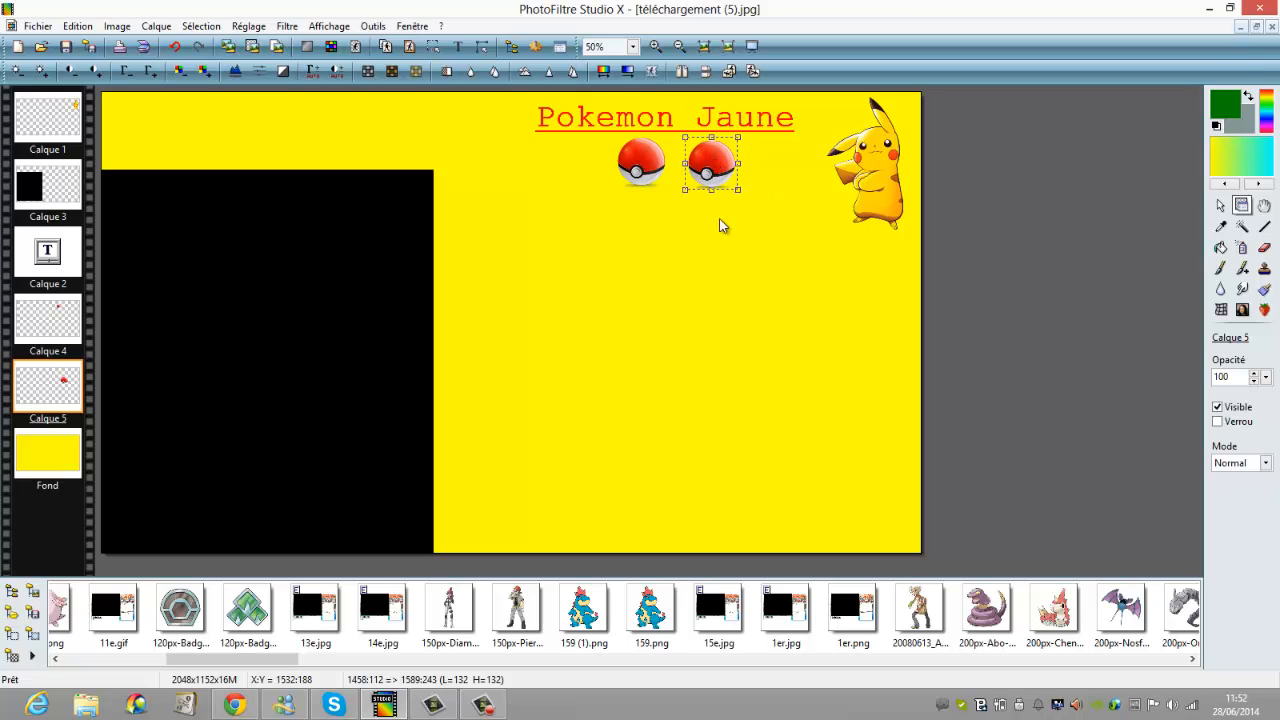
{"action": "left_click", "coordinate": [720, 256]}
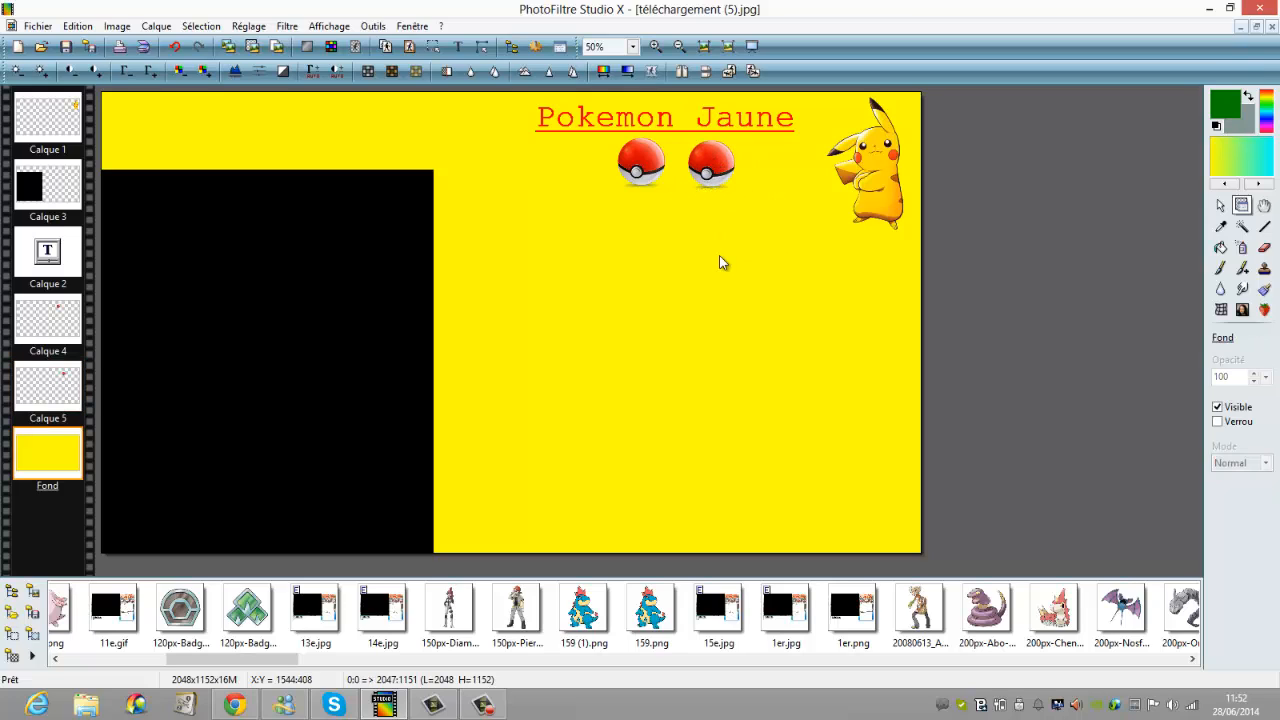
Paste a third Pokéball, shrink it to about 126 × 126 pixels and place it in the same row at about X 1636, Y 112.
{"action": "left_click", "coordinate": [1217, 206]}
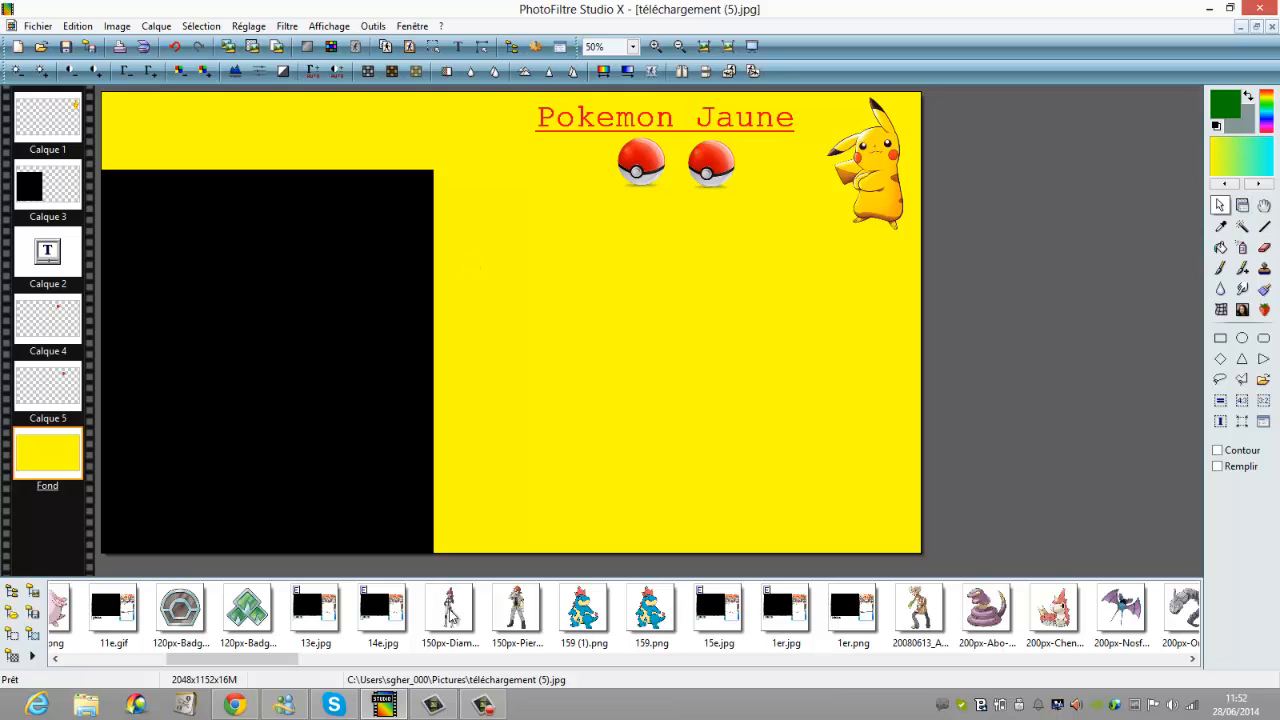
{"action": "right_click", "coordinate": [616, 369]}
{"action": "left_click", "coordinate": [660, 465]}
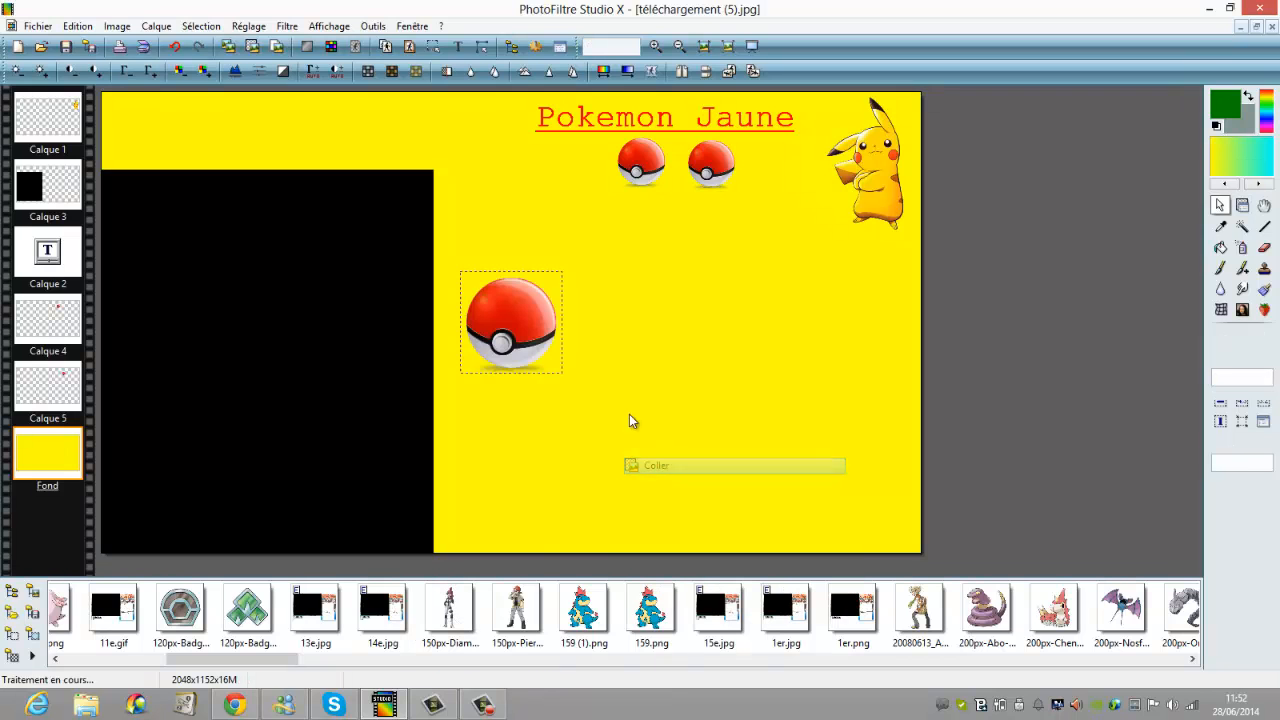
{"action": "right_click", "coordinate": [530, 357]}
{"action": "left_click", "coordinate": [588, 455]}
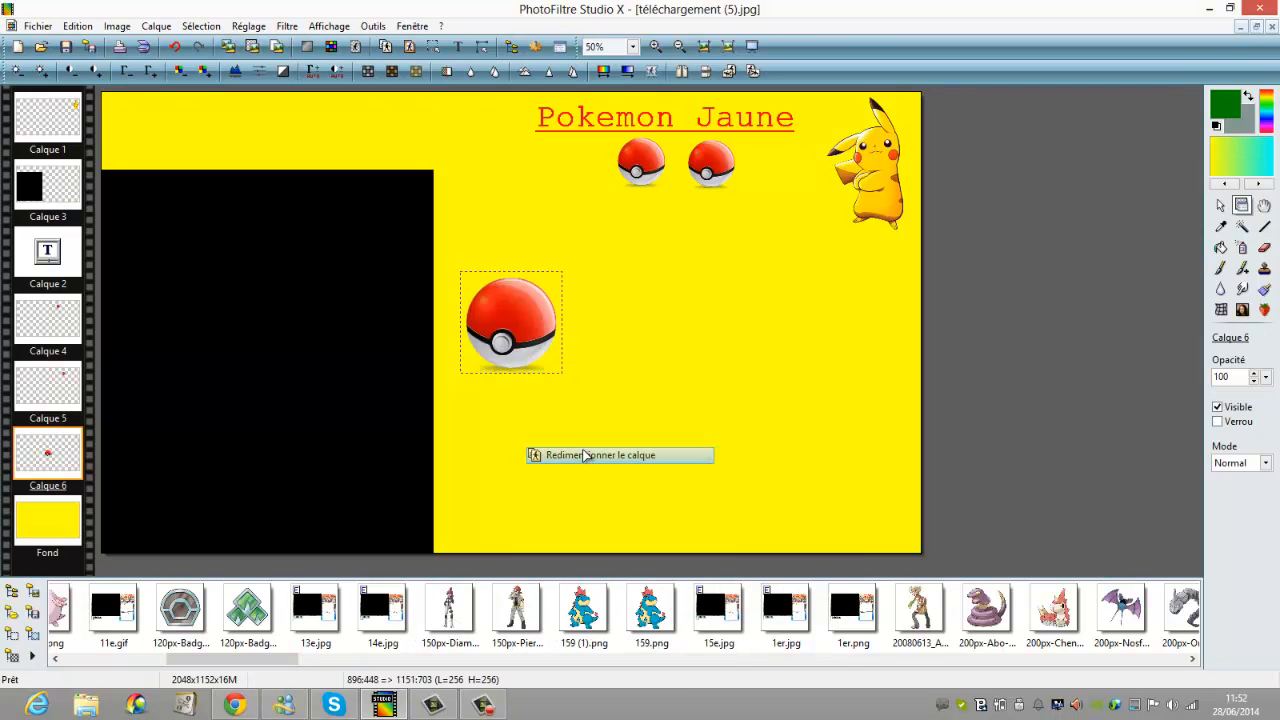
{"action": "left_click_drag", "start_coordinate": [461, 372], "coordinate": [787, 174]}
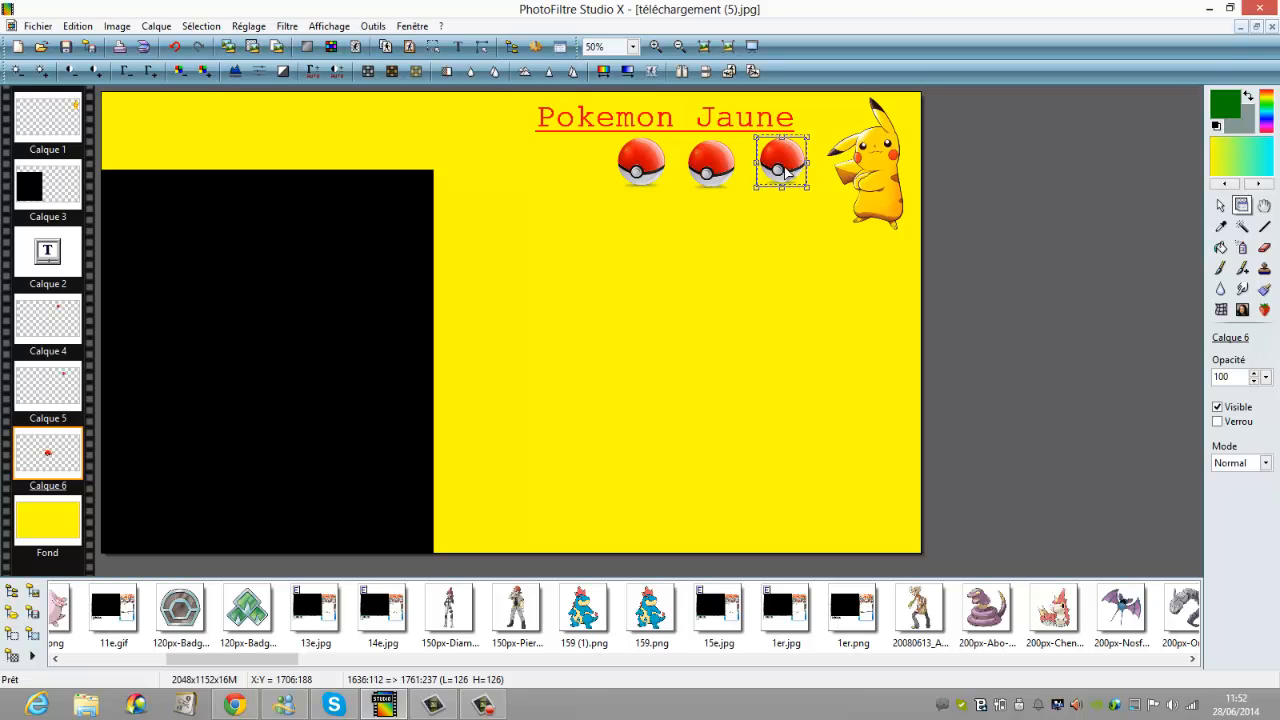
{"action": "left_click", "coordinate": [755, 269]}
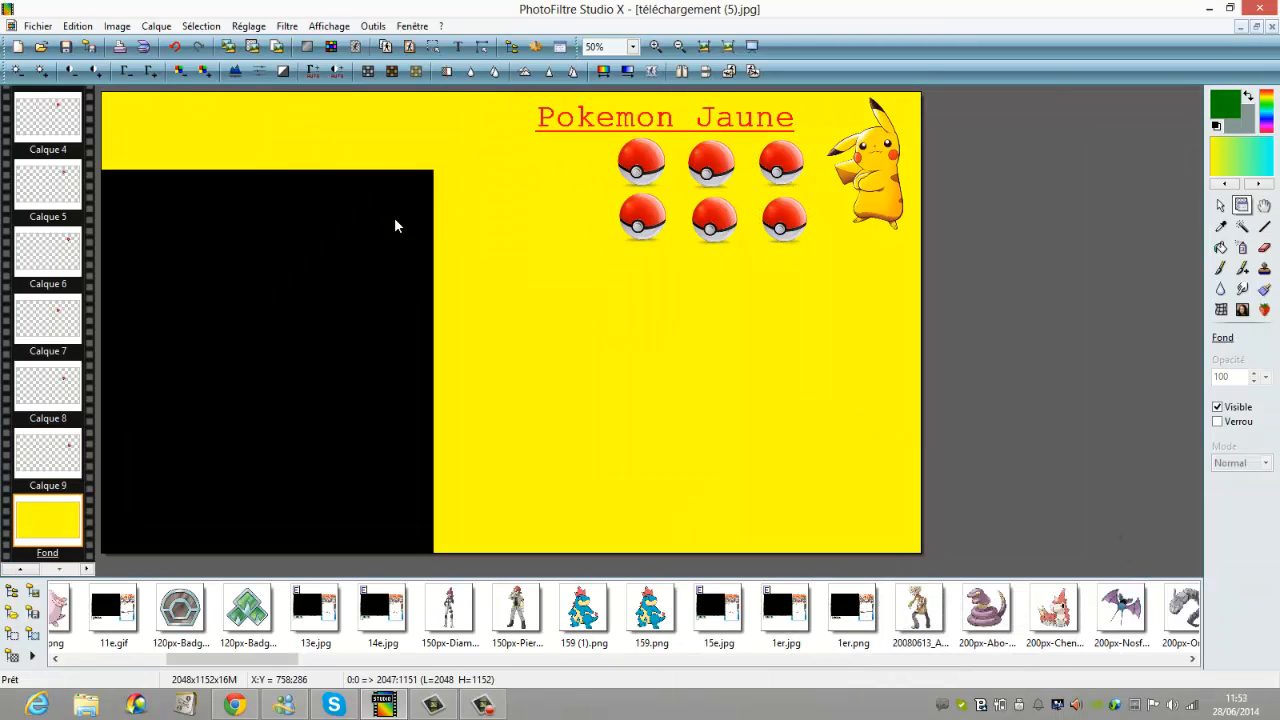
Move the black layer back to the image's left edge below the title and shift the left column of Pokéballs toward it.
{"action": "left_click_drag", "start_coordinate": [369, 253], "coordinate": [463, 215]}
{"action": "left_click_drag", "start_coordinate": [524, 212], "coordinate": [518, 210]}
{"action": "left_click", "coordinate": [633, 176]}
{"action": "left_click_drag", "start_coordinate": [633, 176], "coordinate": [622, 214]}
Space out the middle and right columns of Pokéballs and align the lower-left Pokéball at about X 1232, Y 246.
{"action": "left_click_drag", "start_coordinate": [713, 168], "coordinate": [706, 164]}
{"action": "left_click_drag", "start_coordinate": [714, 208], "coordinate": [712, 217]}
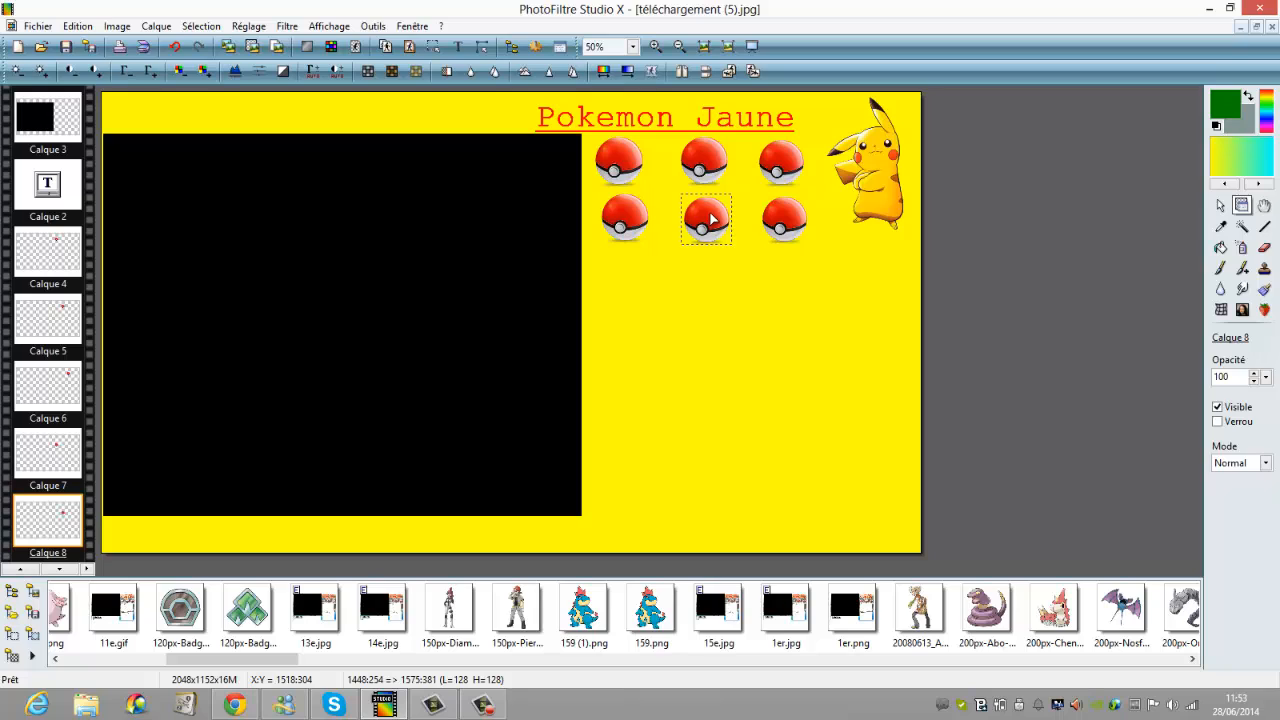
{"action": "left_click_drag", "start_coordinate": [779, 168], "coordinate": [786, 167]}
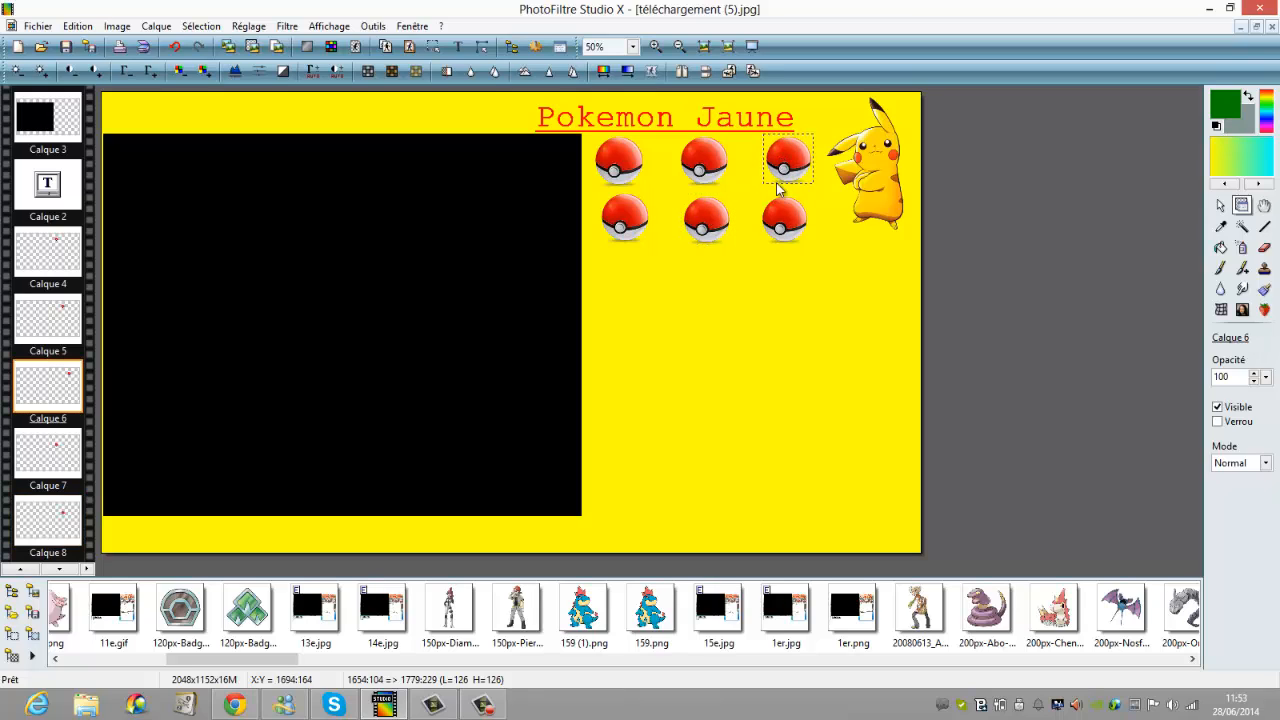
{"action": "left_click_drag", "start_coordinate": [780, 228], "coordinate": [787, 228]}
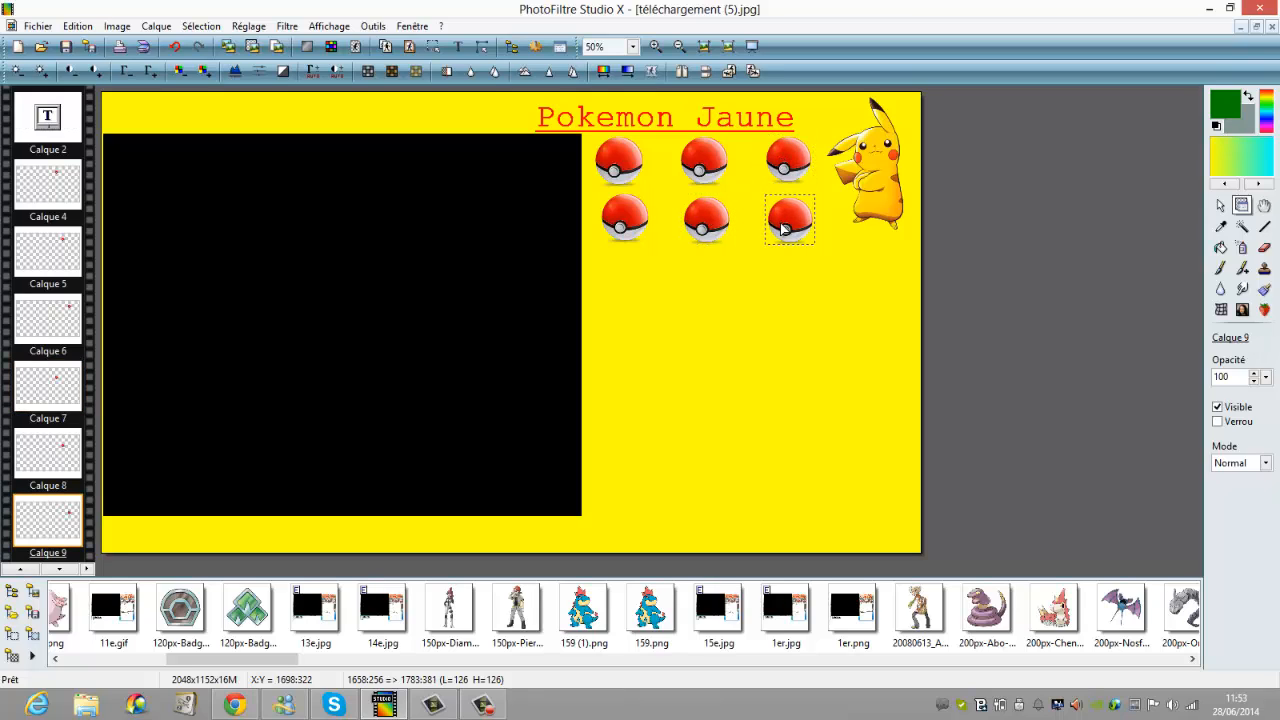
{"action": "left_click", "coordinate": [785, 300]}
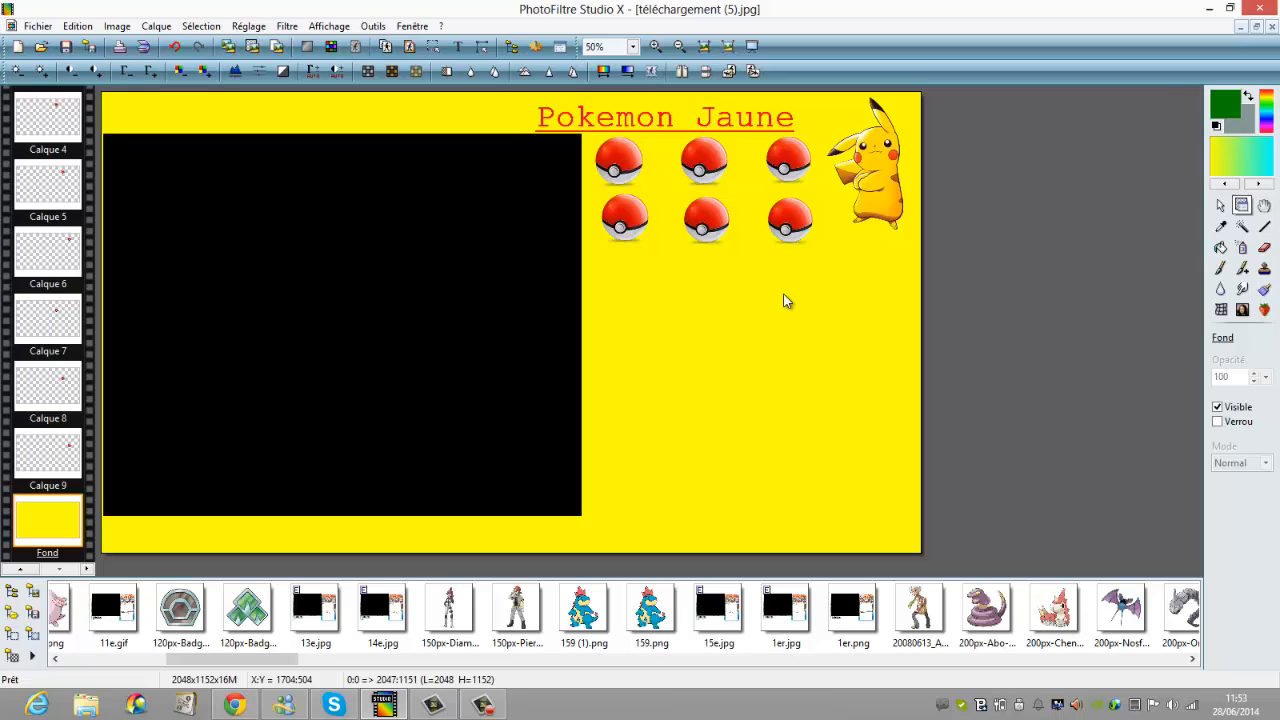
{"action": "left_click", "coordinate": [612, 229]}
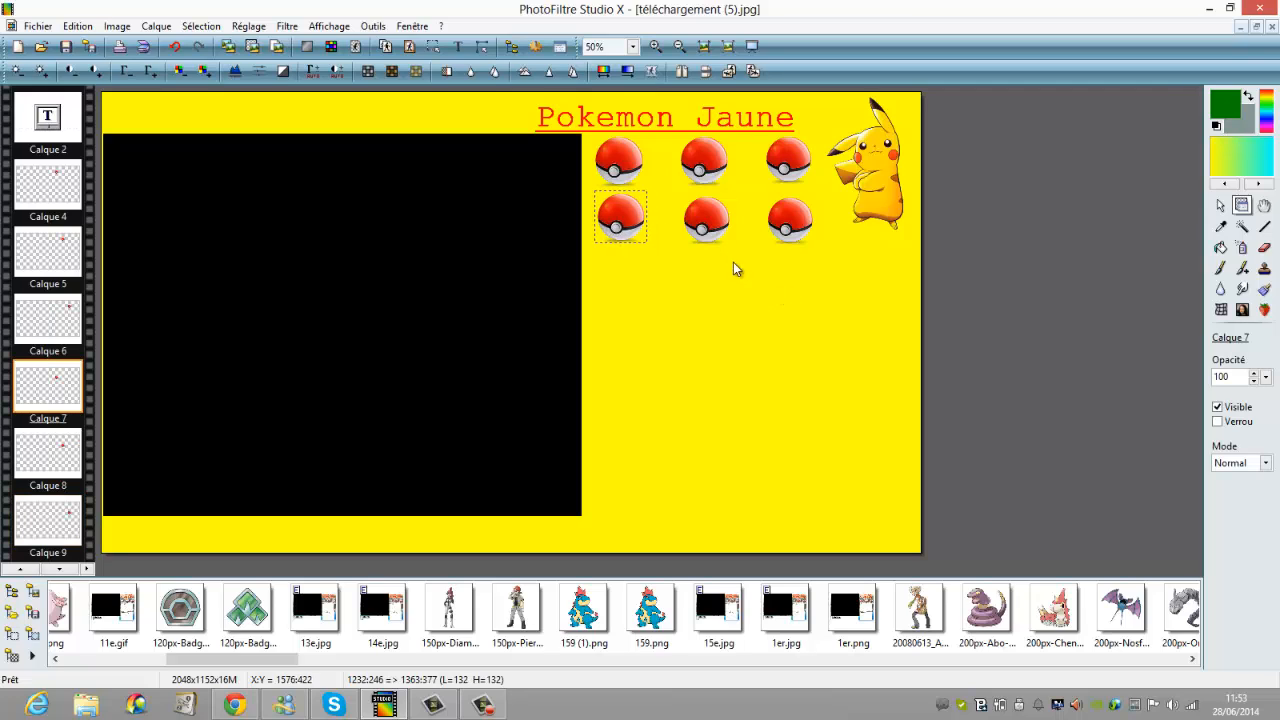
{"action": "left_click", "coordinate": [818, 297]}
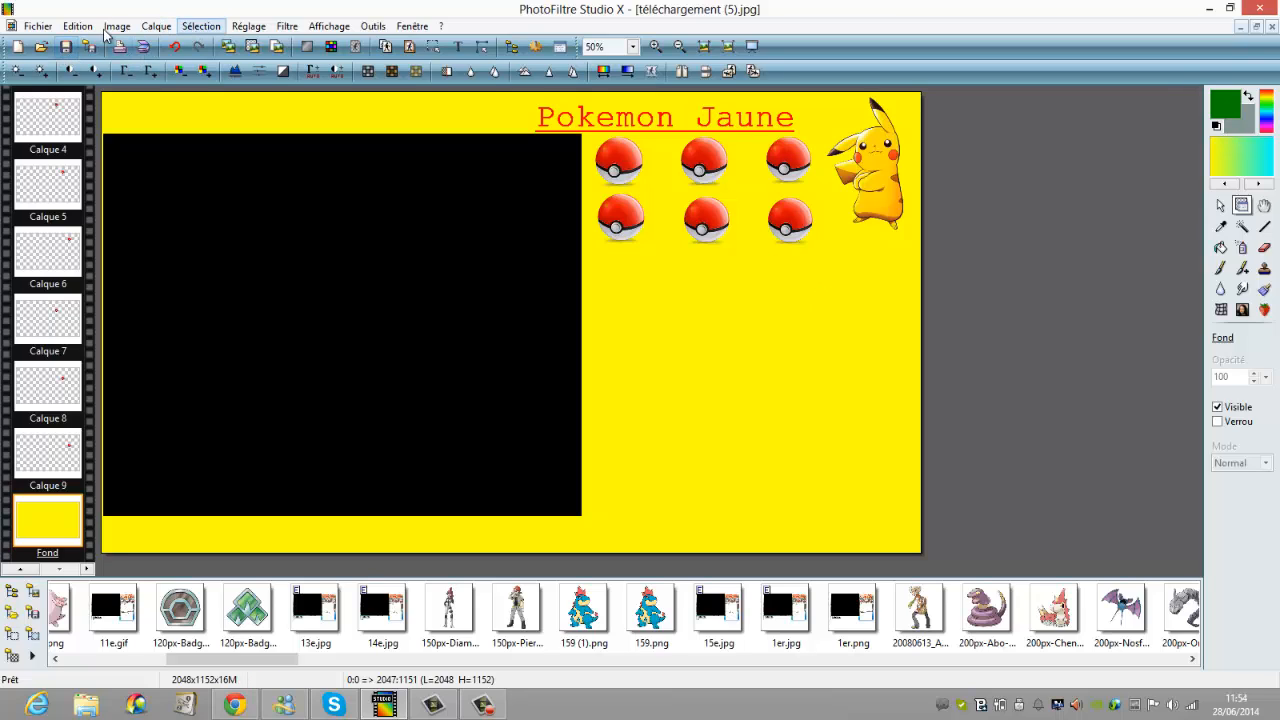
Create a new 500 × 200 pixel image with a white background.
{"action": "left_click", "coordinate": [17, 46]}
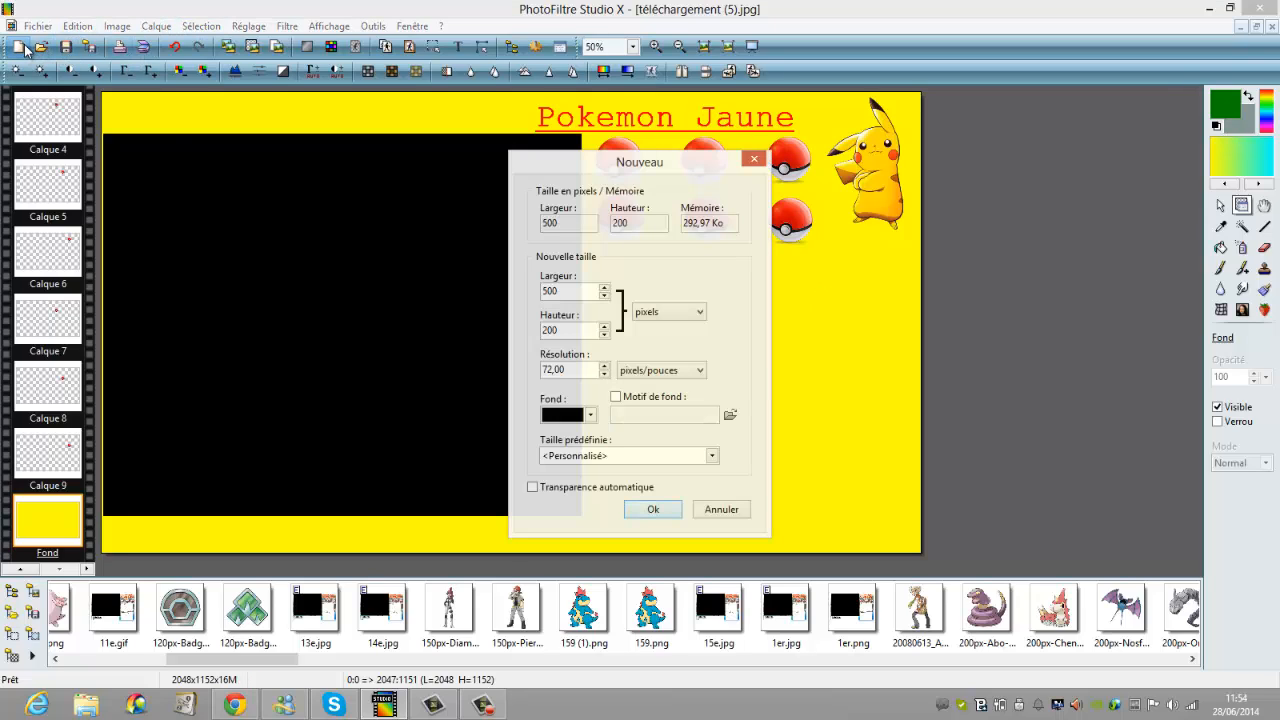
{"action": "left_click", "coordinate": [591, 416]}
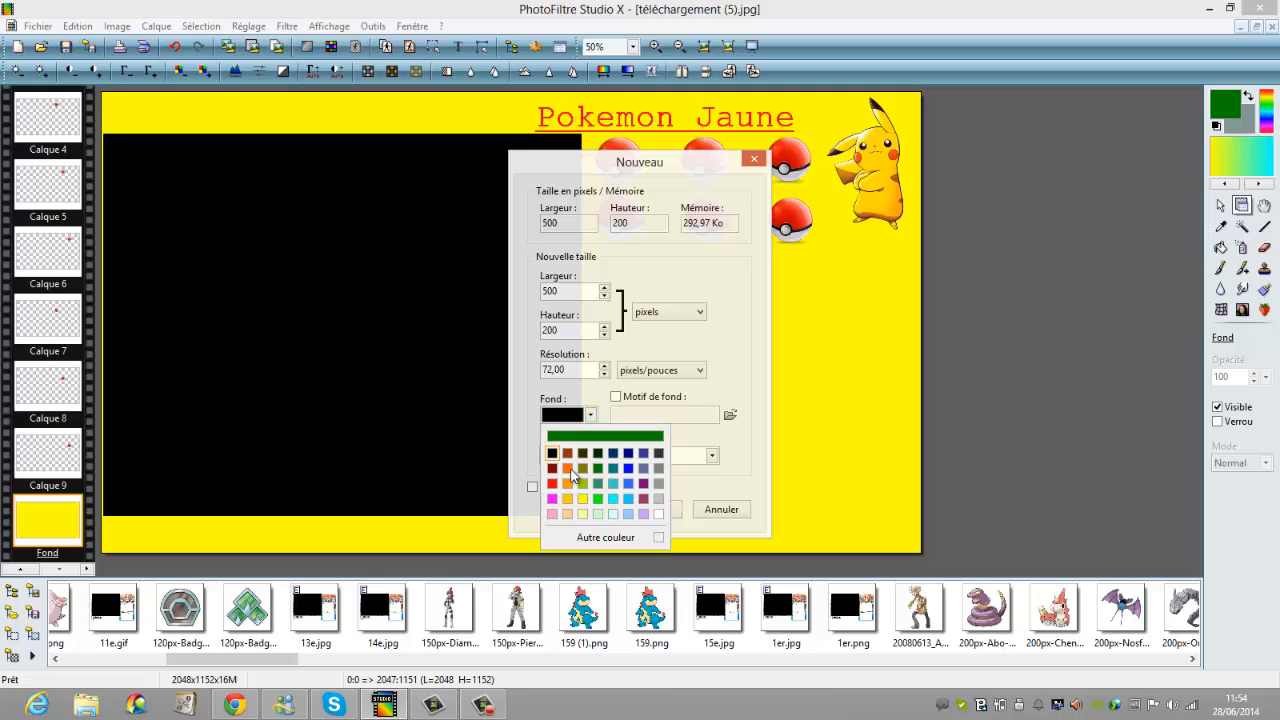
{"action": "left_click", "coordinate": [657, 514]}
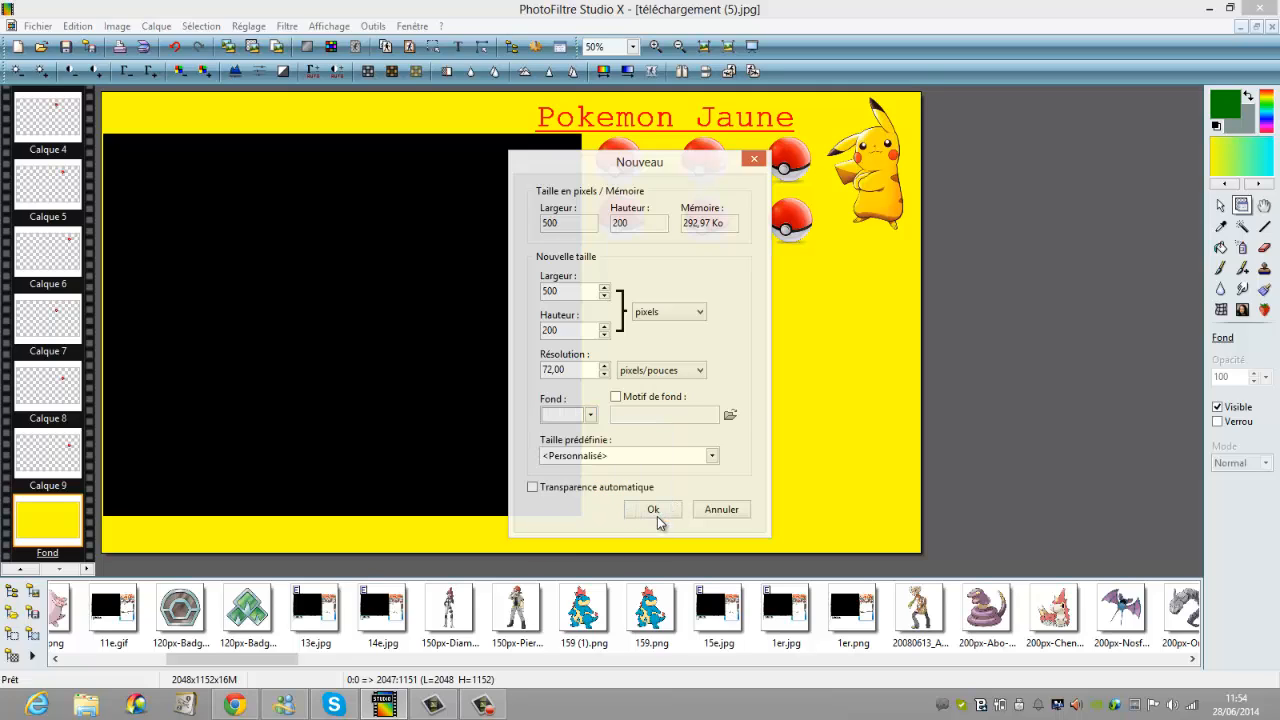
{"action": "left_click", "coordinate": [657, 516]}
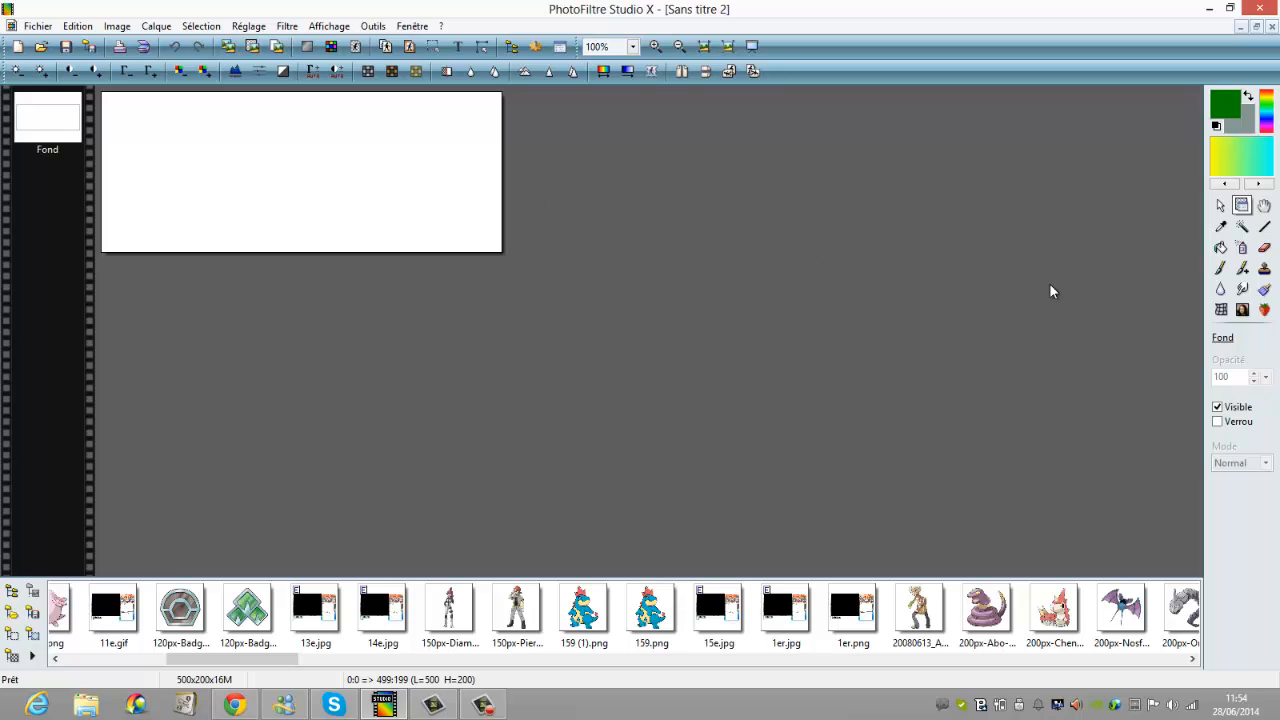
Copy the blank white 500 × 200 image.
{"action": "left_click", "coordinate": [1224, 206]}
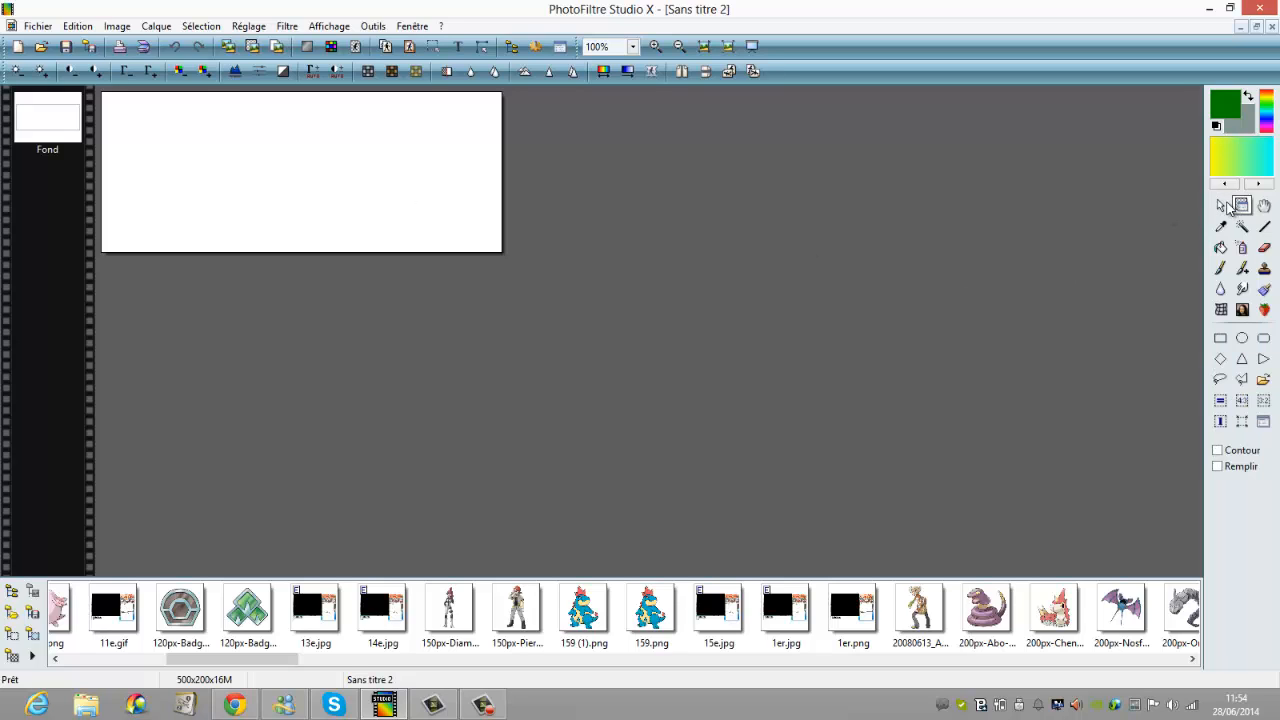
{"action": "right_click", "coordinate": [260, 148]}
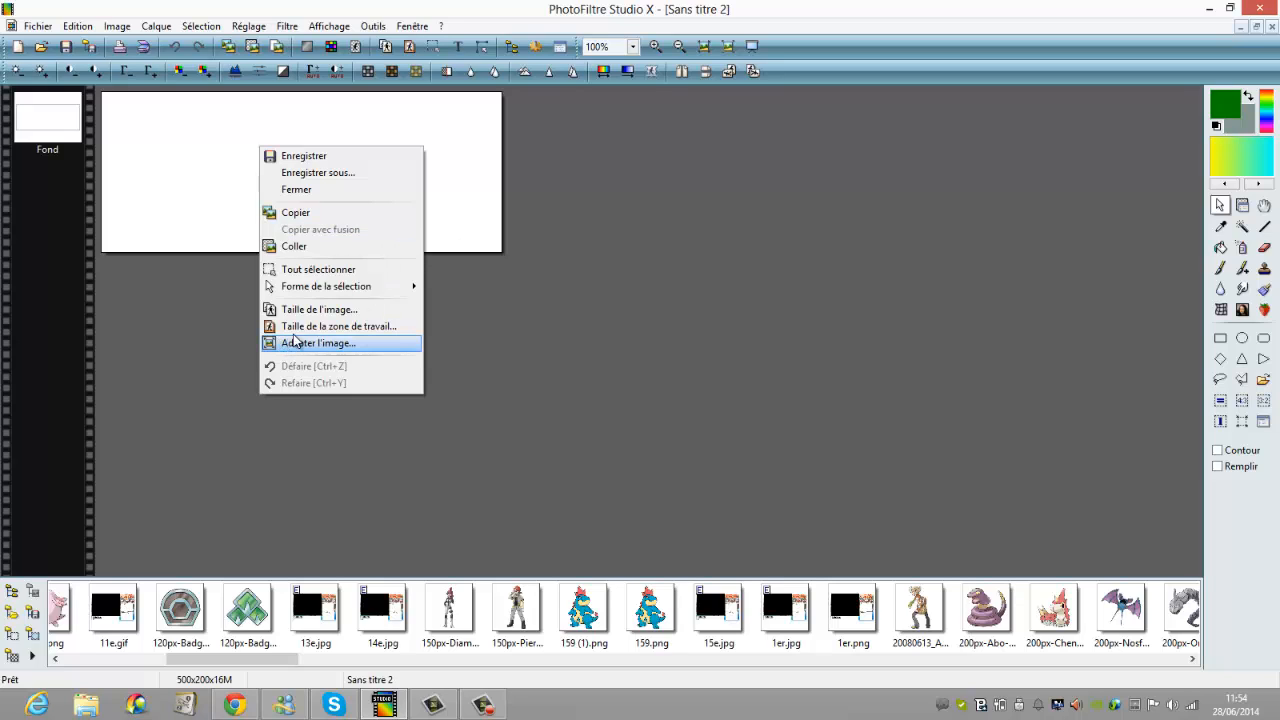
{"action": "left_click", "coordinate": [331, 213]}
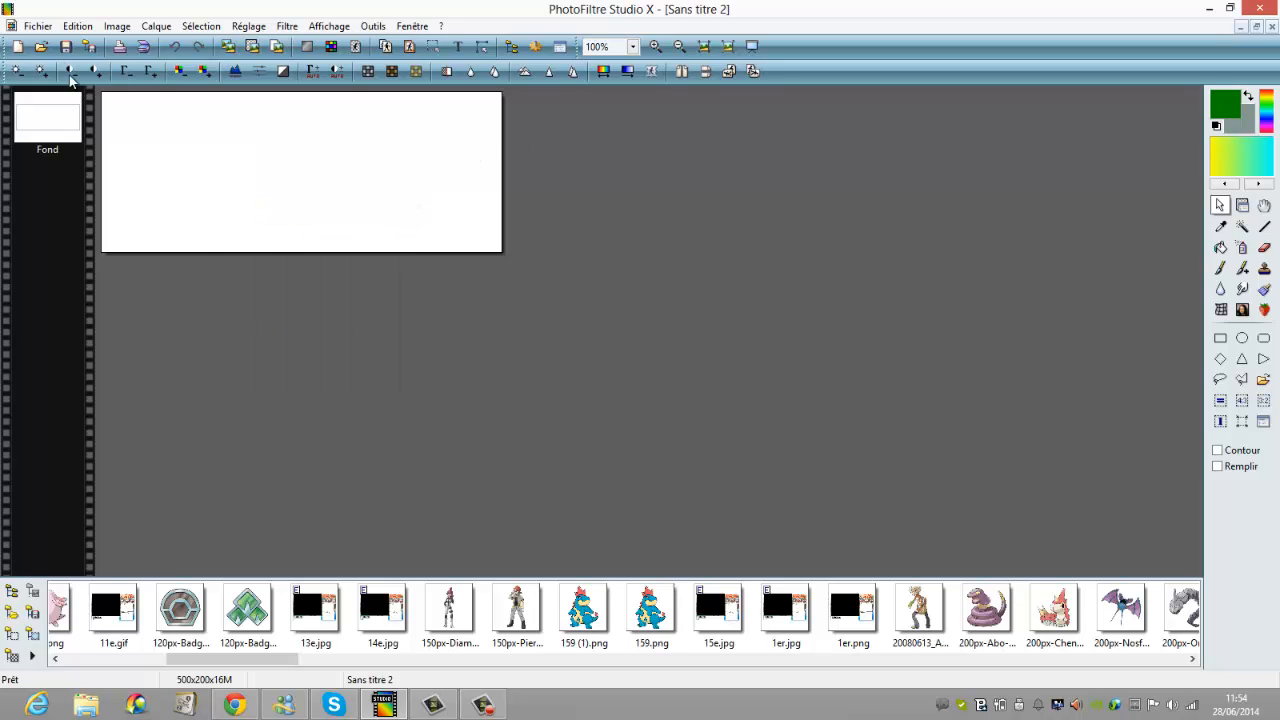
{"action": "left_click", "coordinate": [38, 26]}
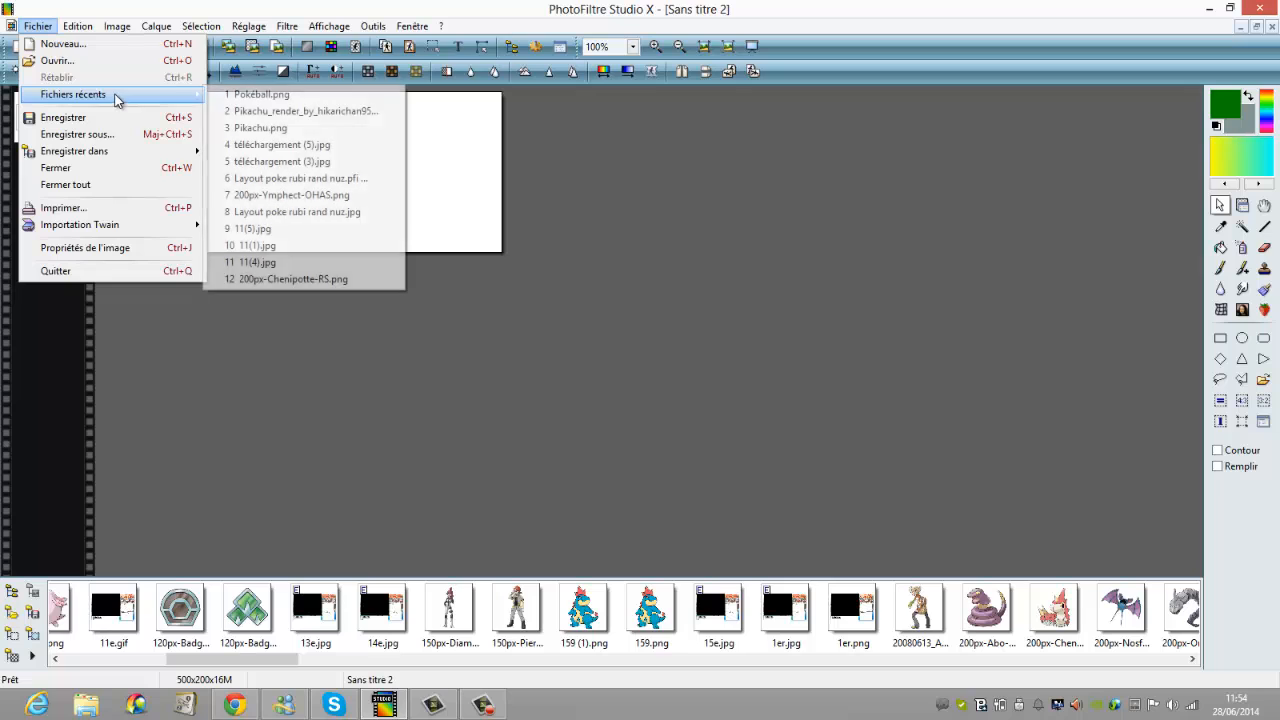
{"action": "left_click", "coordinate": [566, 160]}
Add the text "PC:" in black to the white image, using underlined Simplified Arabic Fixed at size 31.
{"action": "left_click", "coordinate": [458, 46]}
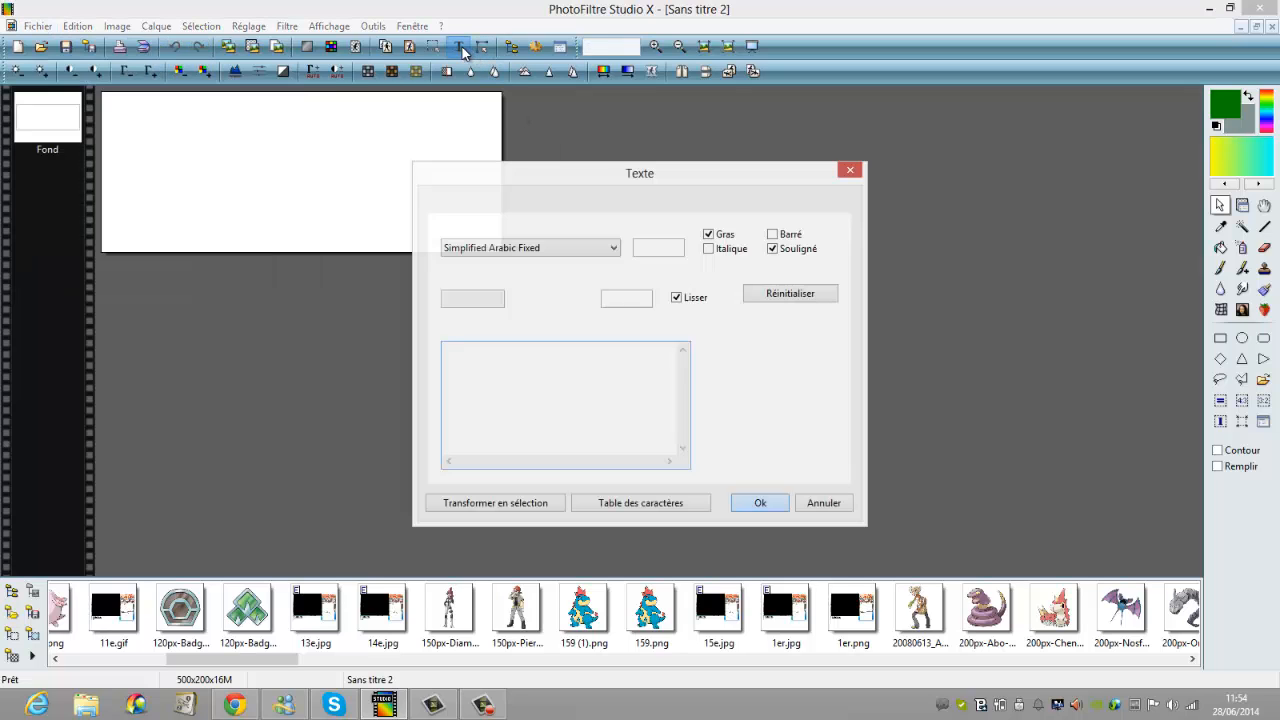
{"action": "left_click", "coordinate": [497, 298]}
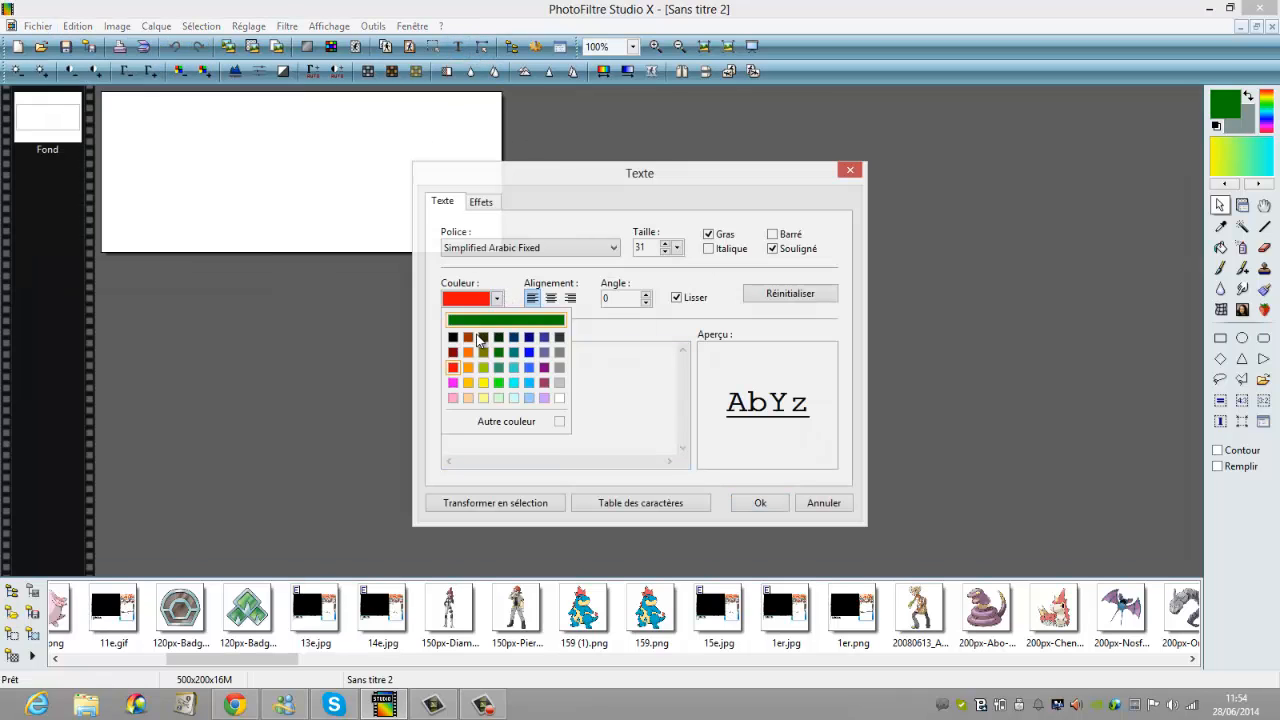
{"action": "left_click", "coordinate": [485, 341]}
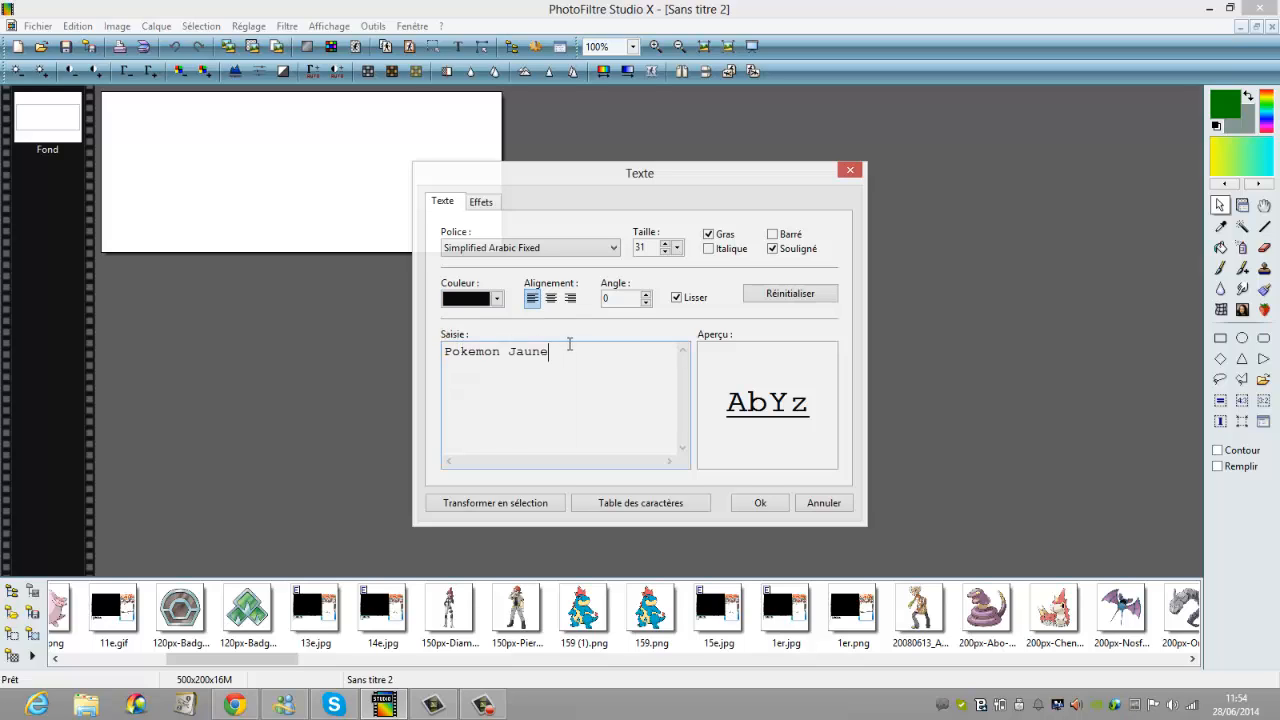
{"action": "left_click_drag", "start_coordinate": [566, 343], "coordinate": [239, 329]}
{"action": "type", "text": "PC:"}
{"action": "left_click", "coordinate": [778, 509]}
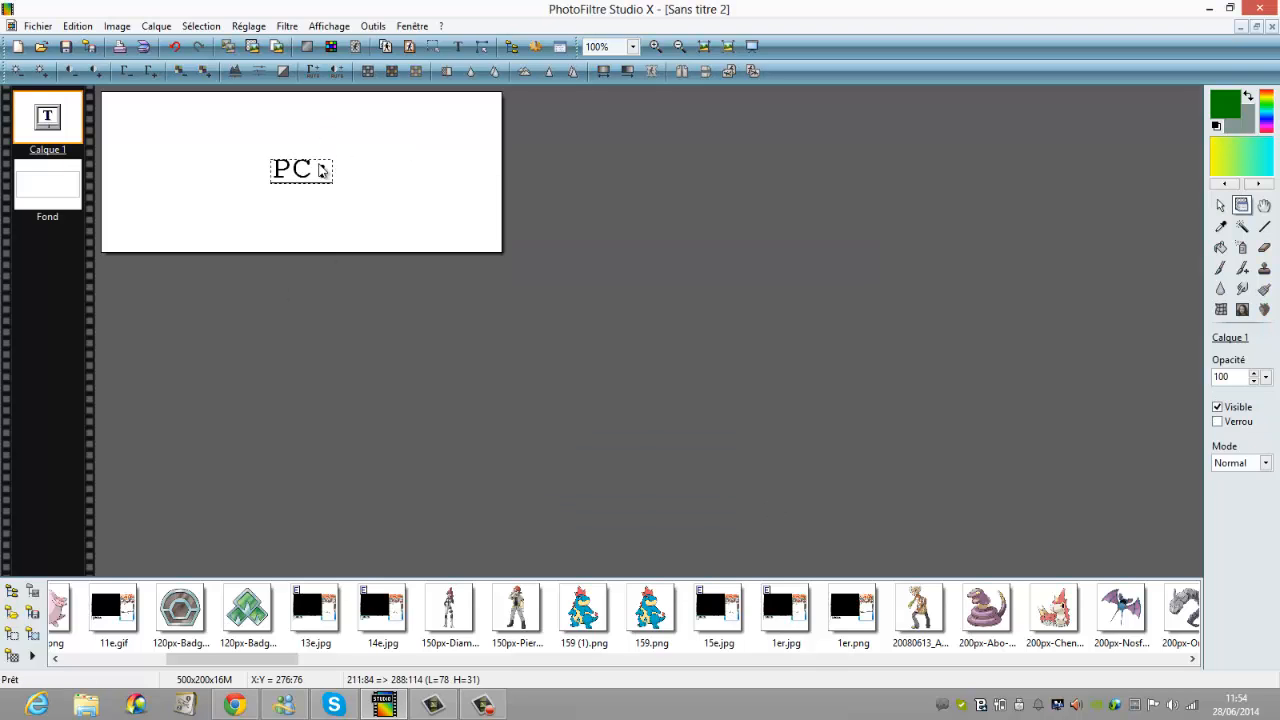
{"action": "left_click", "coordinate": [235, 126]}
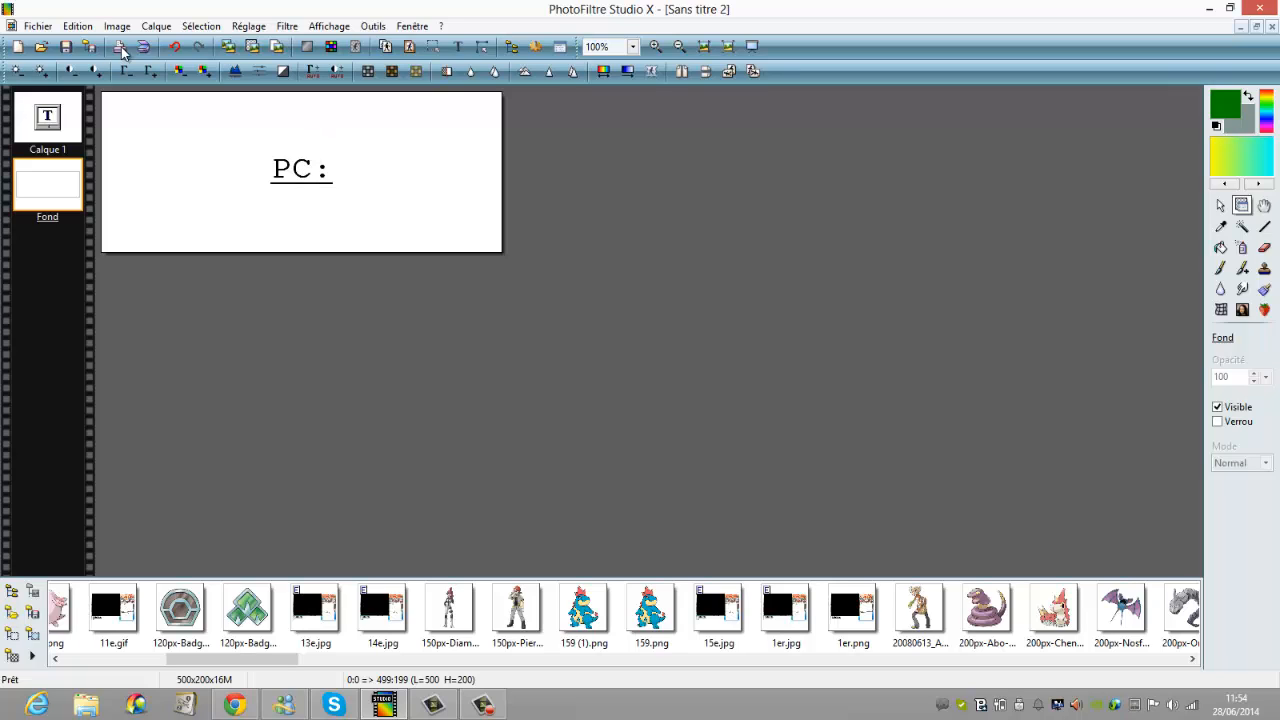
Undo the added text and insert "PC:" again in the Cambria font.
{"action": "left_click", "coordinate": [175, 47]}
{"action": "left_click", "coordinate": [458, 46]}
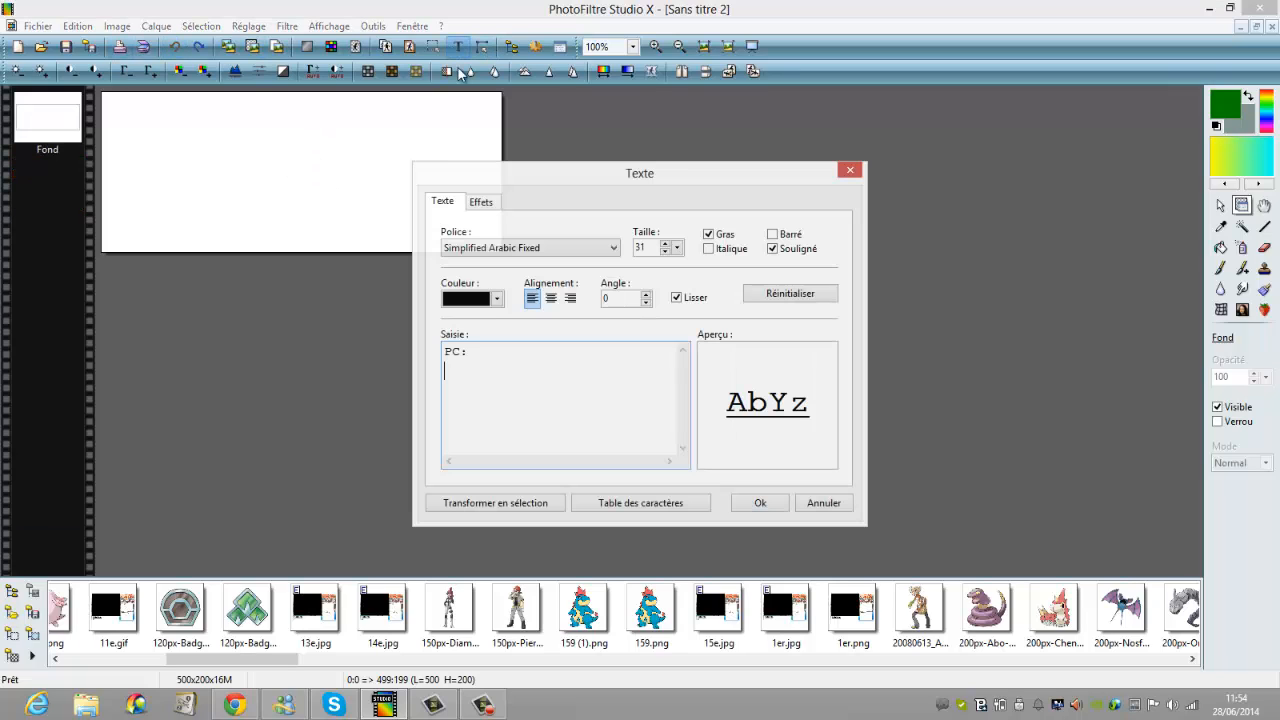
{"action": "left_click_drag", "start_coordinate": [512, 345], "coordinate": [436, 342]}
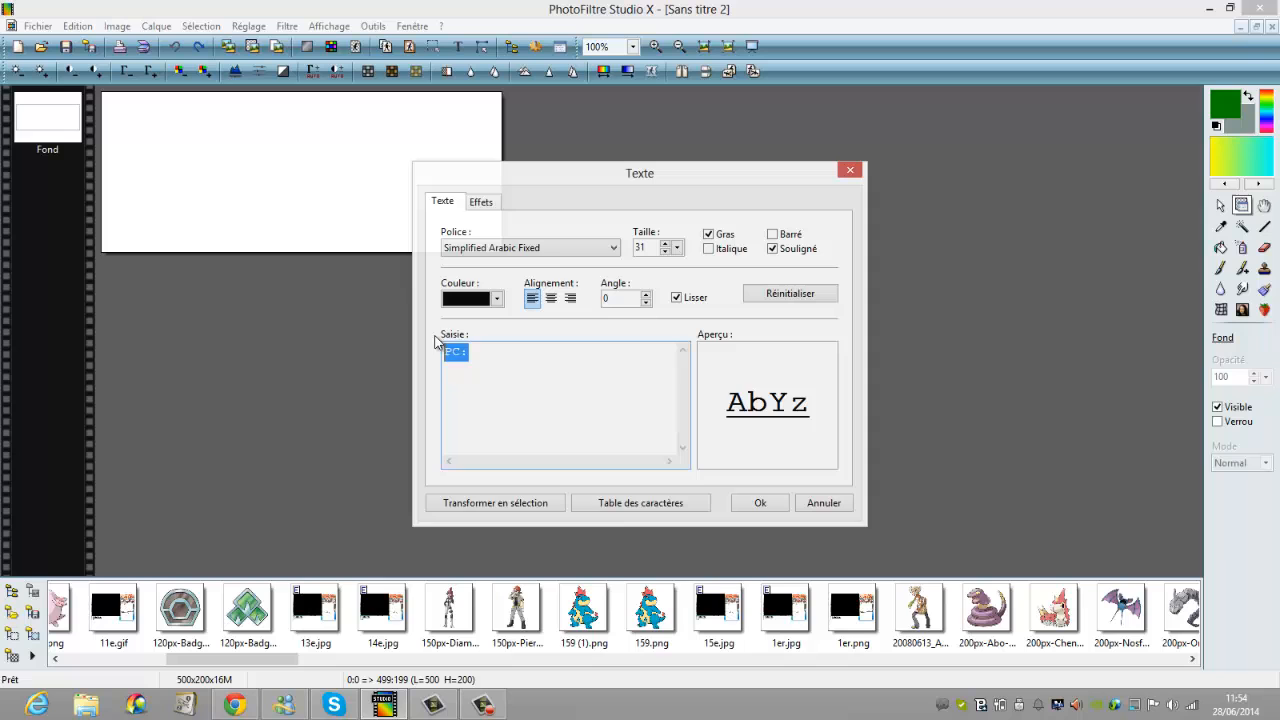
{"action": "left_click", "coordinate": [608, 250]}
{"action": "left_click_drag", "start_coordinate": [613, 575], "coordinate": [548, 257]}
{"action": "left_click", "coordinate": [549, 264]}
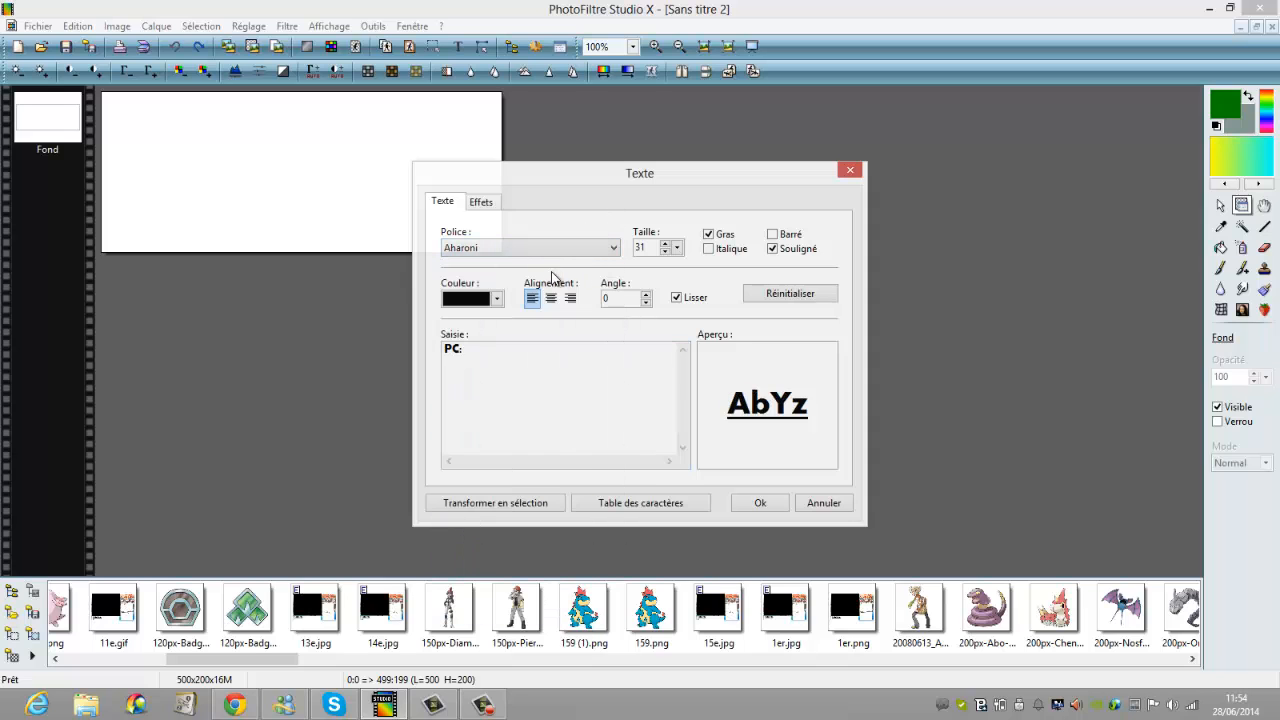
{"action": "left_click", "coordinate": [613, 248]}
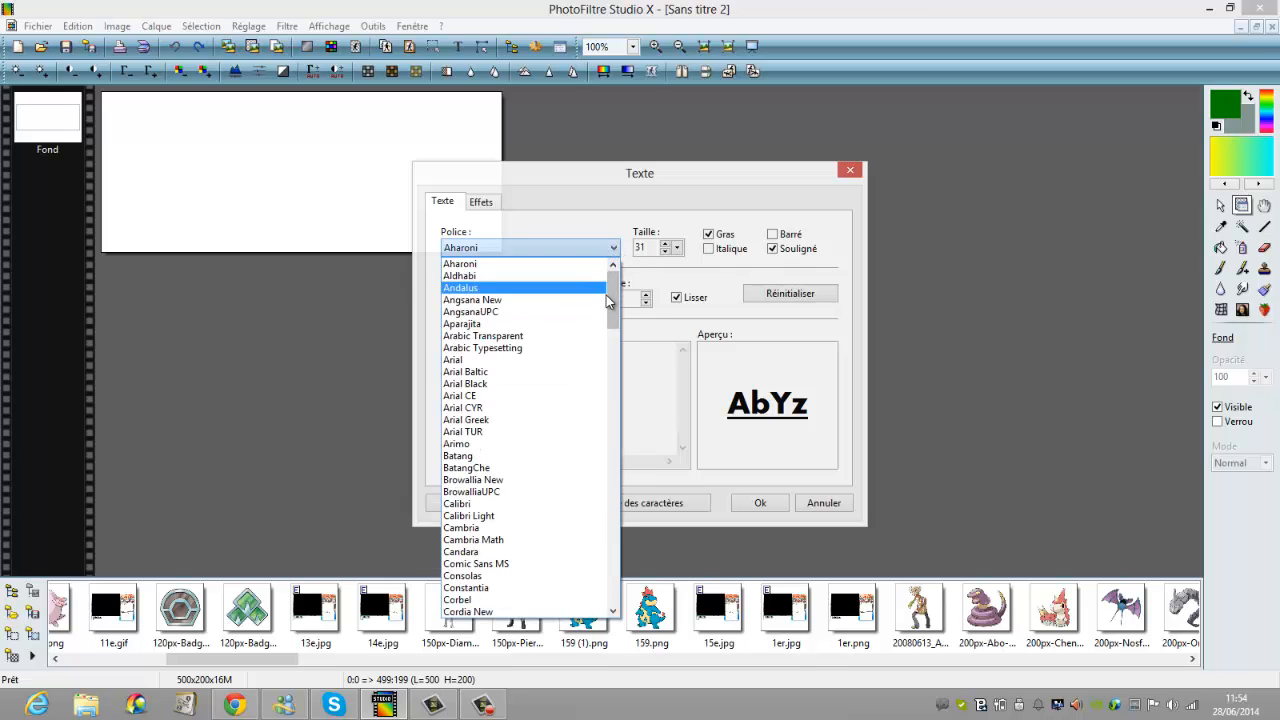
{"action": "left_click_drag", "start_coordinate": [616, 300], "coordinate": [617, 346]}
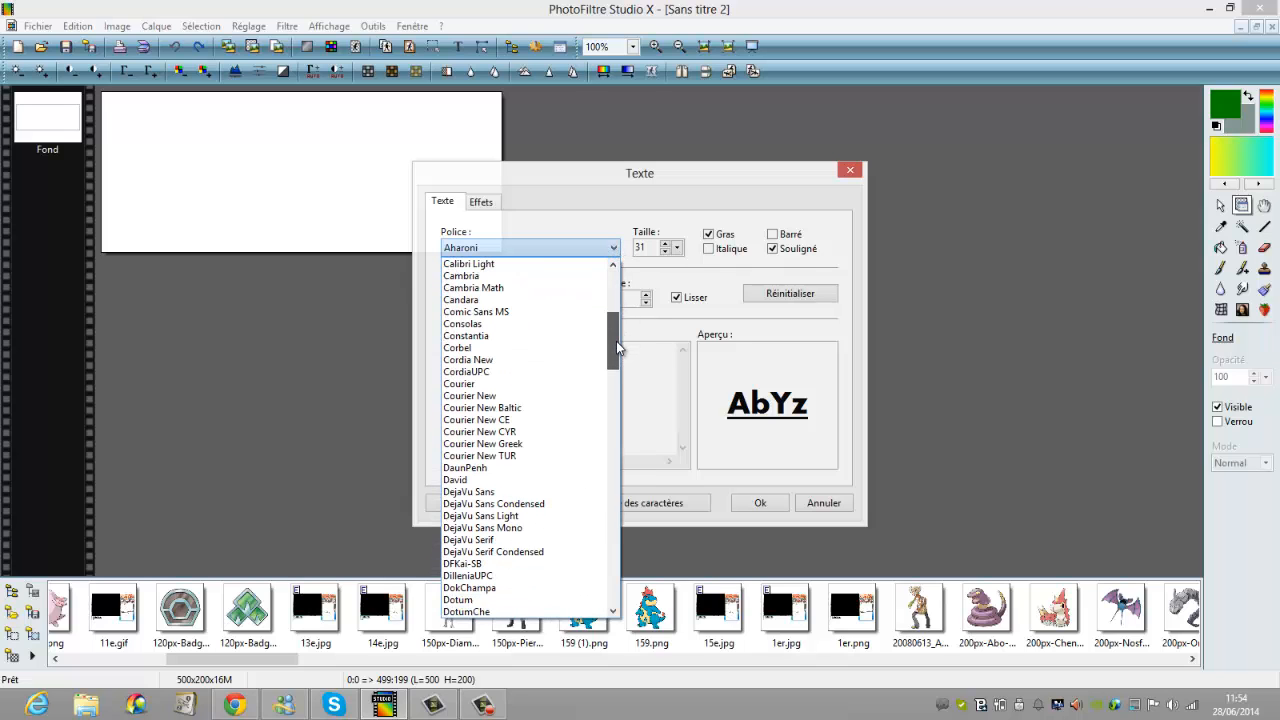
{"action": "left_click", "coordinate": [547, 276]}
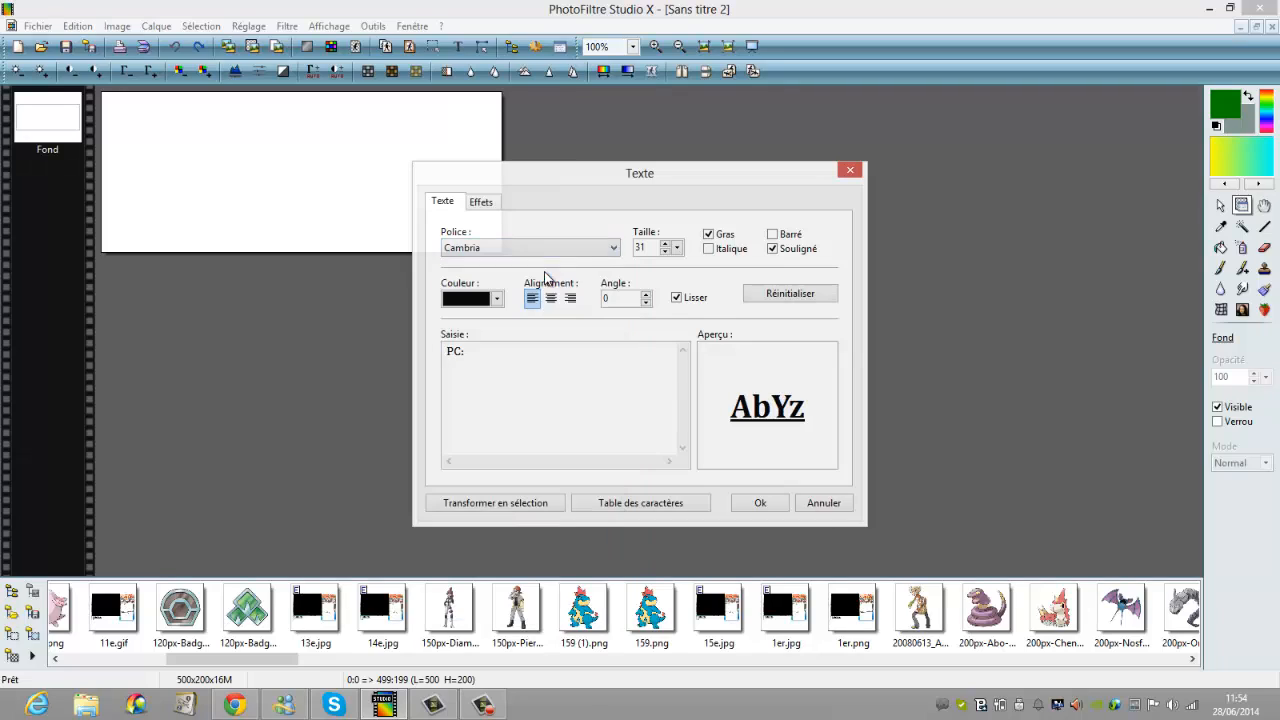
{"action": "left_click", "coordinate": [741, 500]}
Try to shift the "PC:" text slightly within the white image, and undo the move and the text.
{"action": "left_click", "coordinate": [266, 170]}
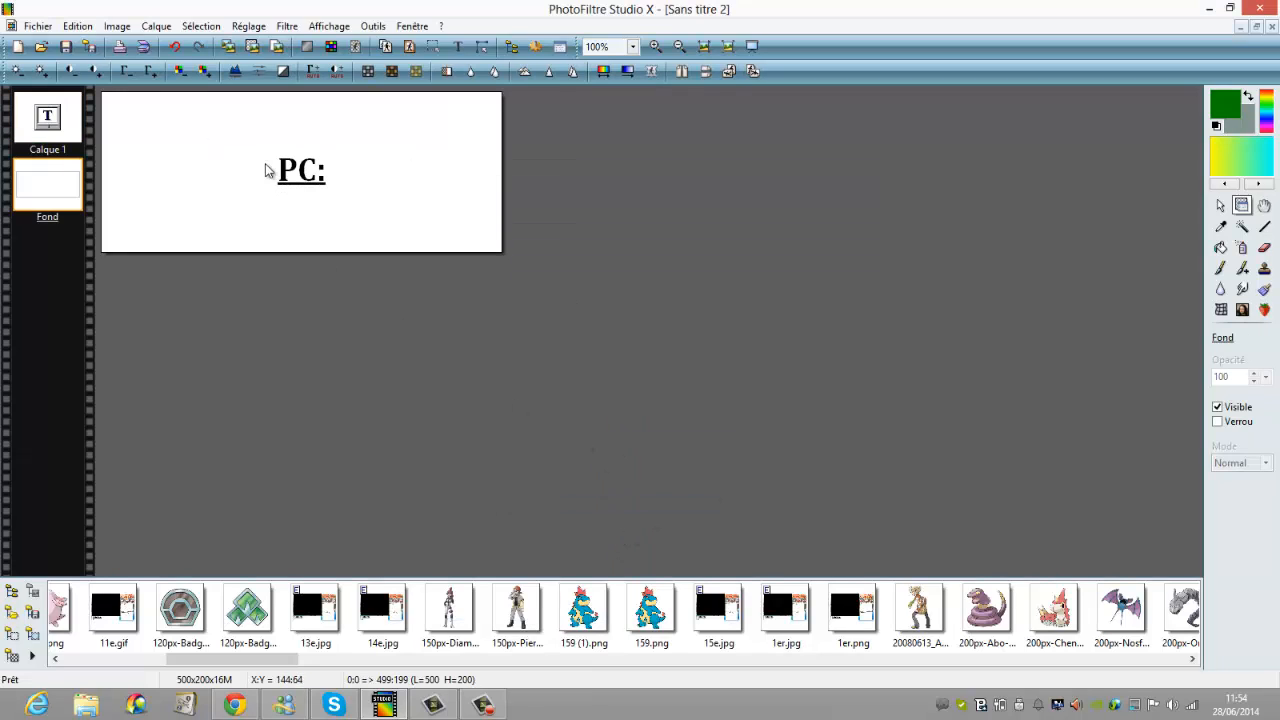
{"action": "left_click_drag", "start_coordinate": [318, 190], "coordinate": [343, 184]}
{"action": "left_click", "coordinate": [191, 106]}
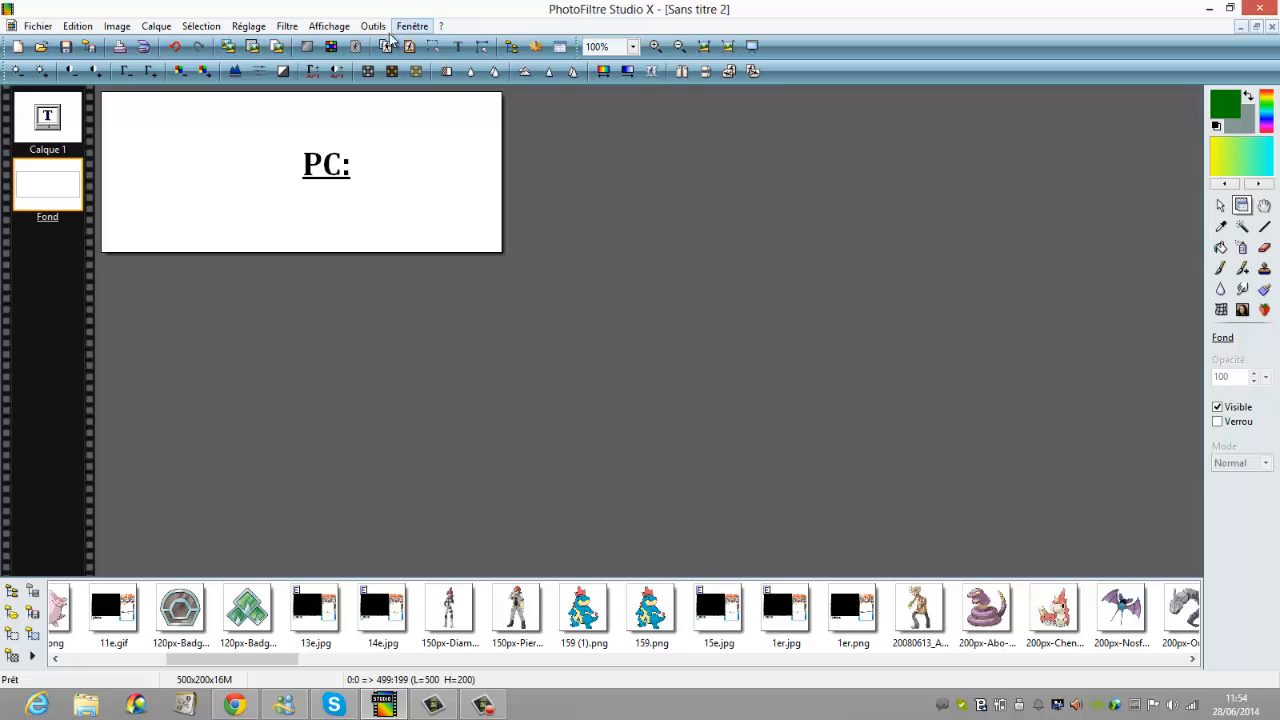
{"action": "left_click", "coordinate": [178, 48]}
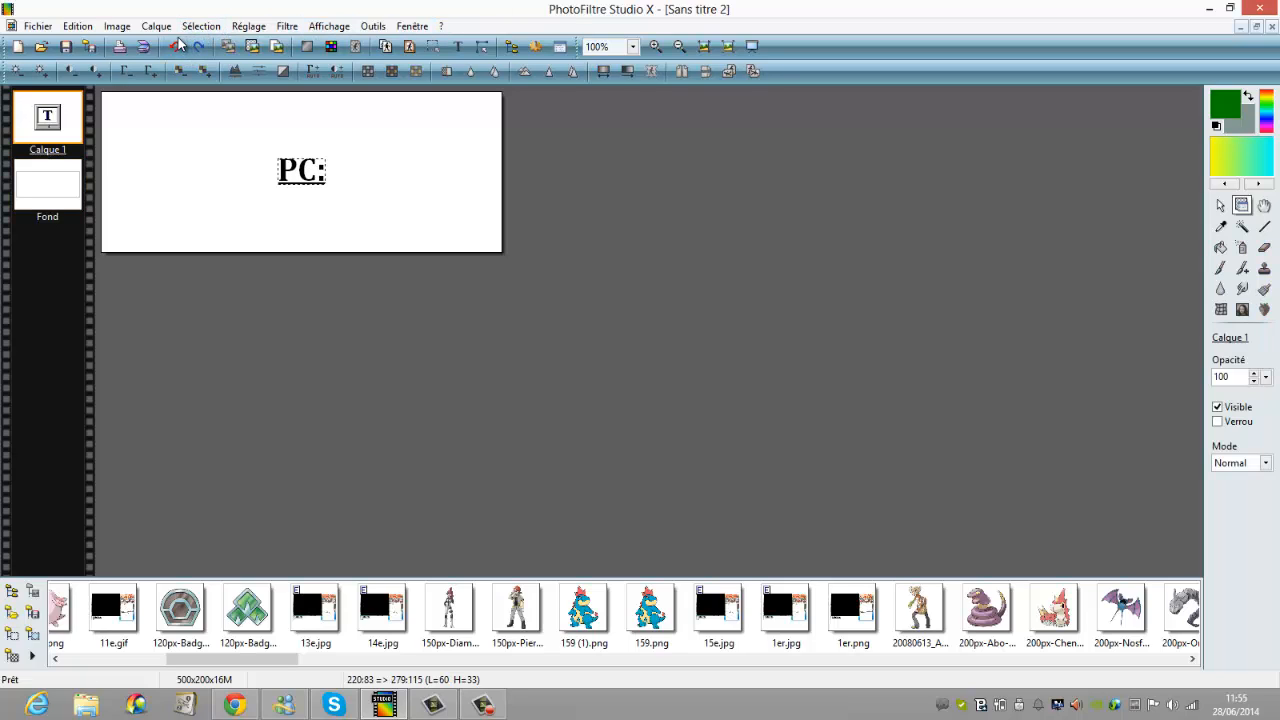
{"action": "left_click", "coordinate": [175, 47]}
Insert the Cambria "PC:" text again and move it to the white image's upper-left corner.
{"action": "left_click", "coordinate": [459, 47]}
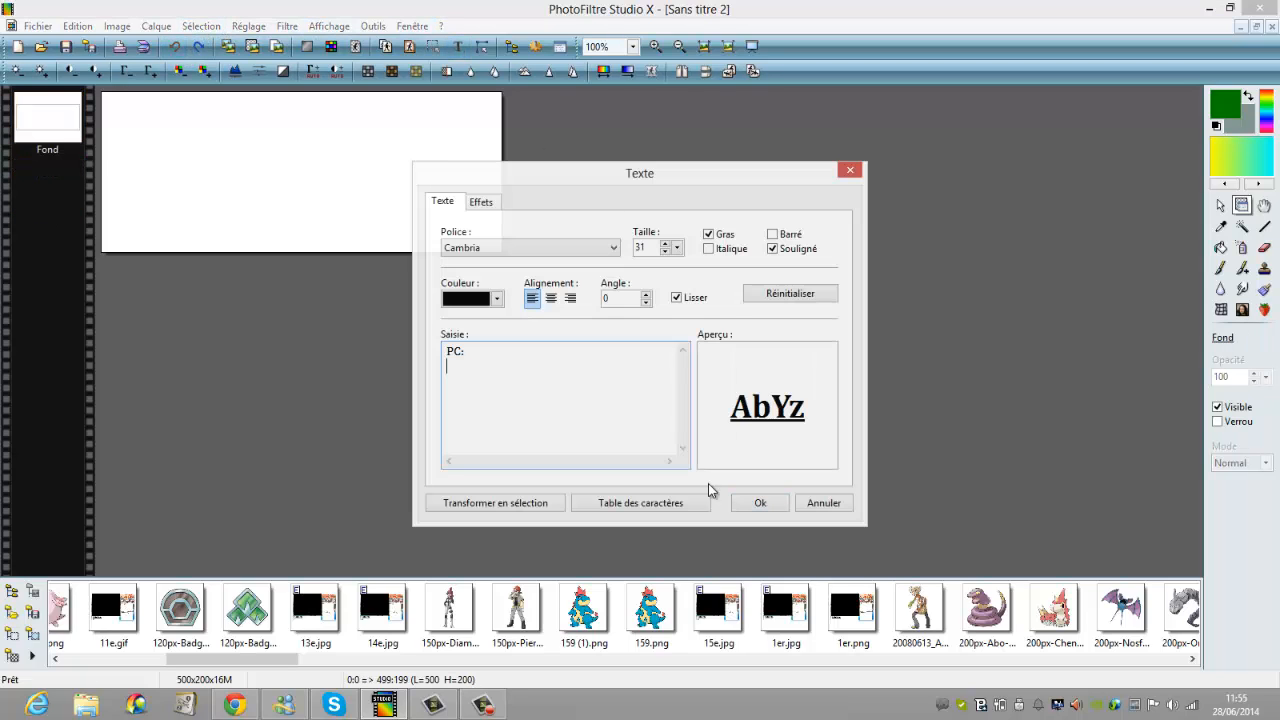
{"action": "left_click", "coordinate": [762, 503]}
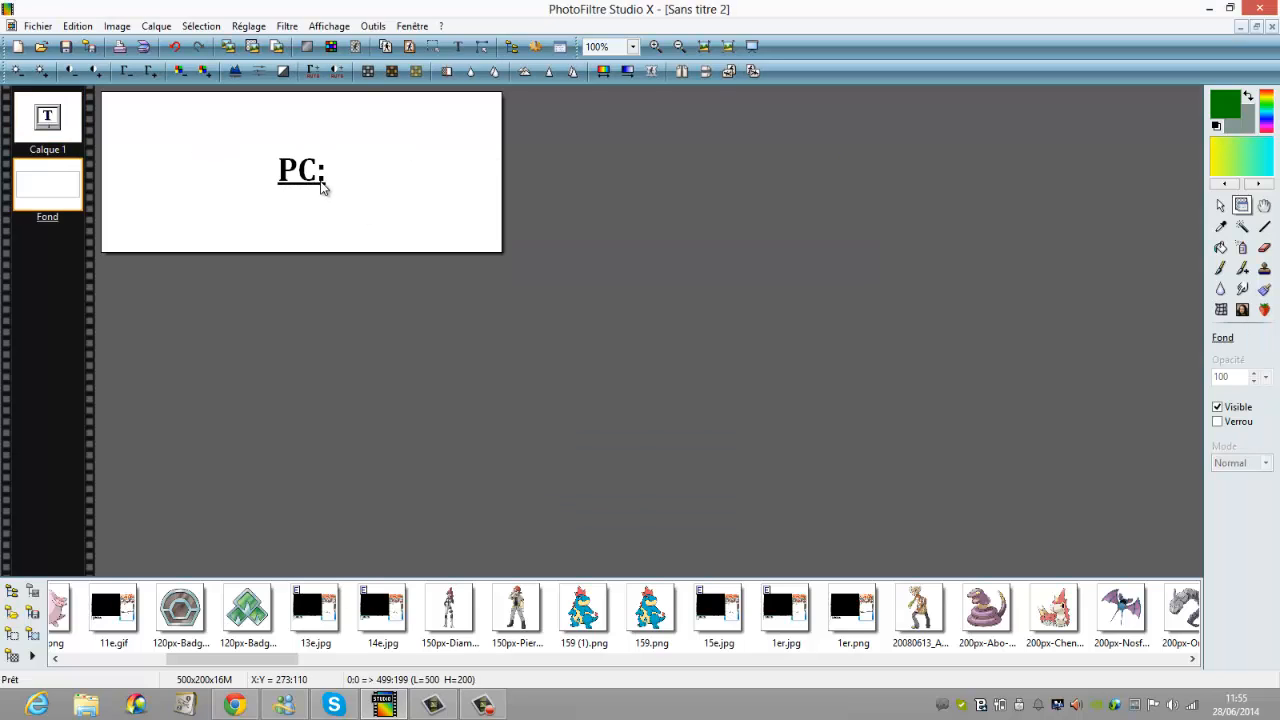
{"action": "left_click_drag", "start_coordinate": [289, 158], "coordinate": [120, 109]}
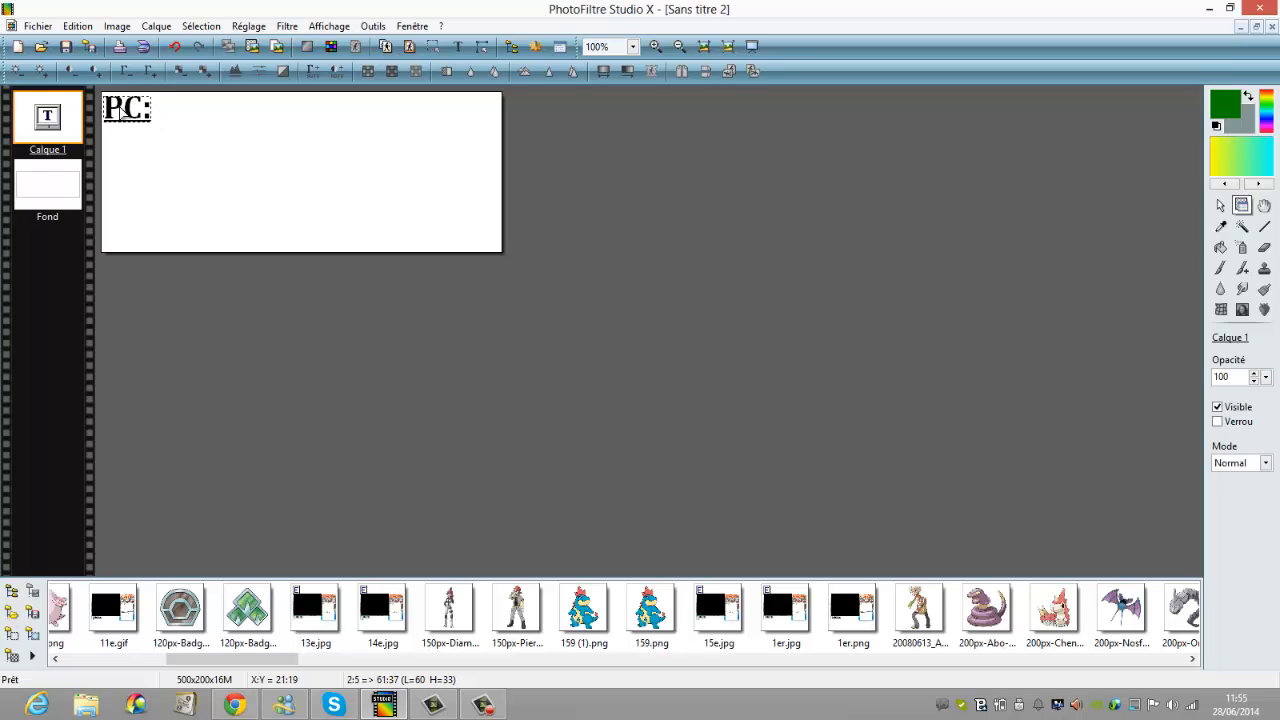
{"action": "left_click", "coordinate": [249, 147]}
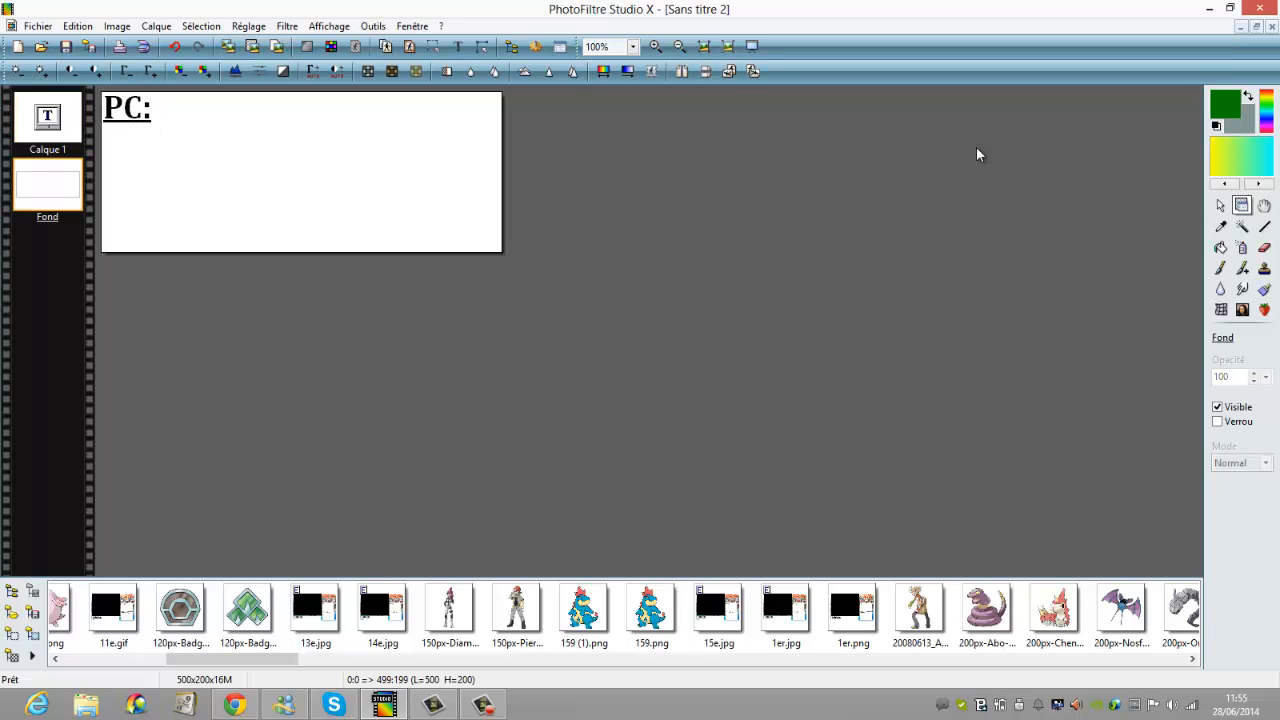
Copy the white background layer and paste it as a new layer into the téléchargement (5).jpg layout.
{"action": "left_click", "coordinate": [1220, 205]}
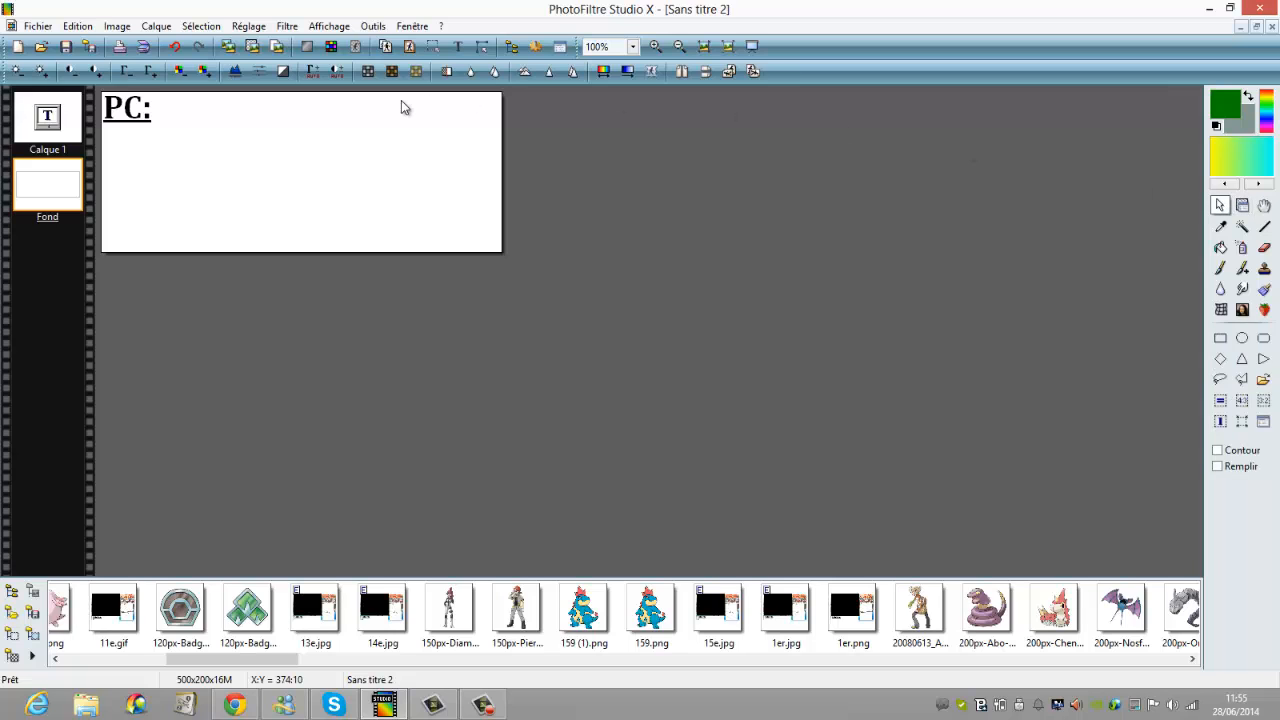
{"action": "right_click", "coordinate": [401, 100]}
{"action": "left_click", "coordinate": [437, 168]}
{"action": "left_click", "coordinate": [37, 26]}
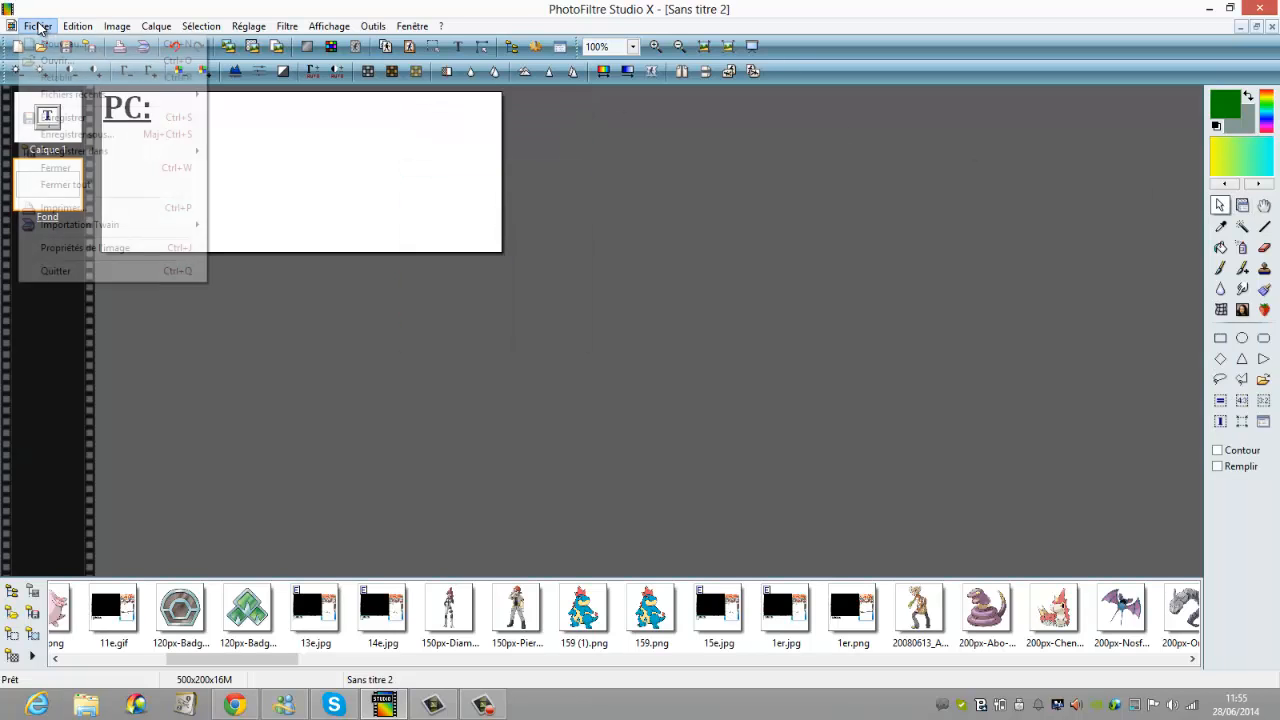
{"action": "mouse_move", "coordinate": [148, 104]}
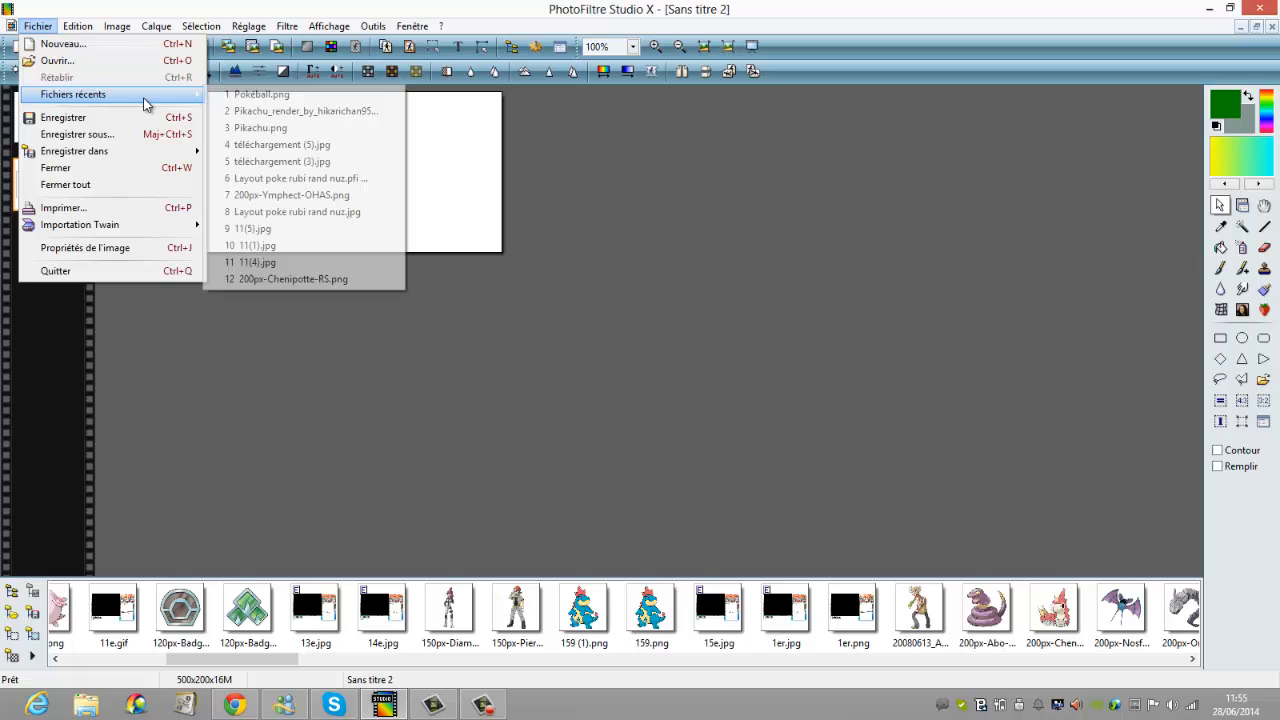
{"action": "left_click", "coordinate": [296, 145]}
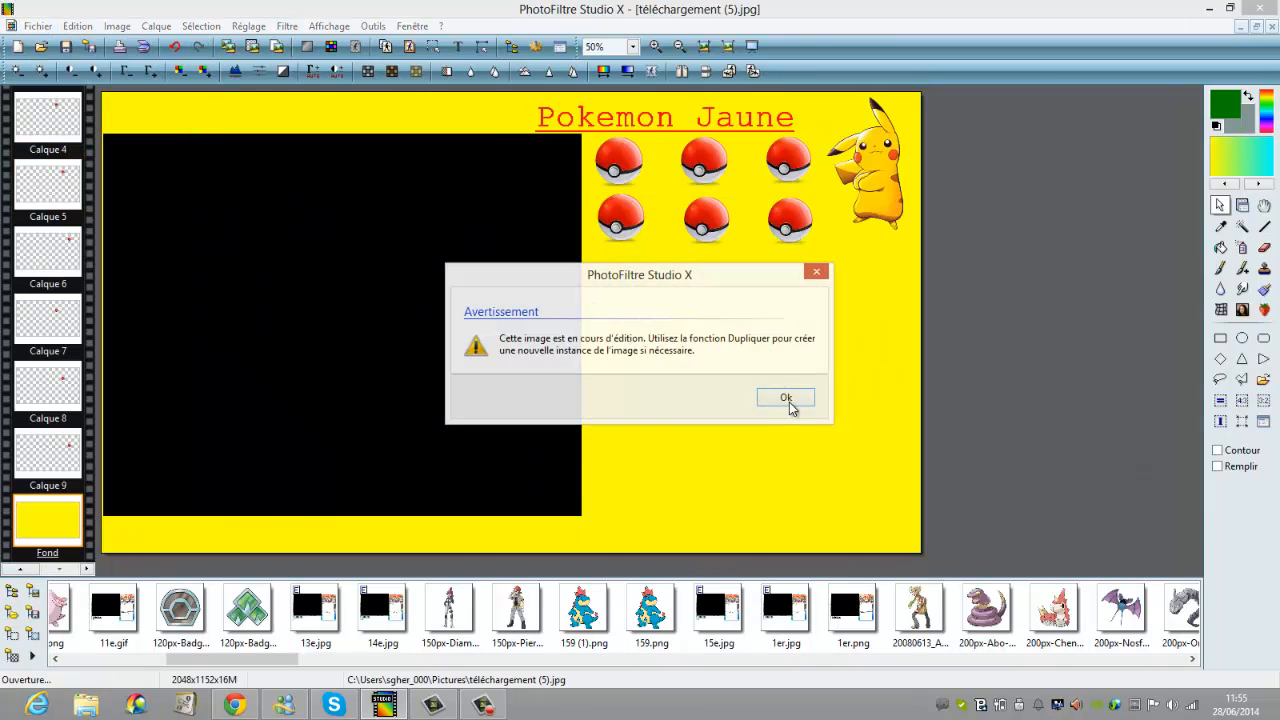
{"action": "left_click", "coordinate": [790, 400]}
{"action": "right_click", "coordinate": [809, 384]}
{"action": "left_click", "coordinate": [876, 489]}
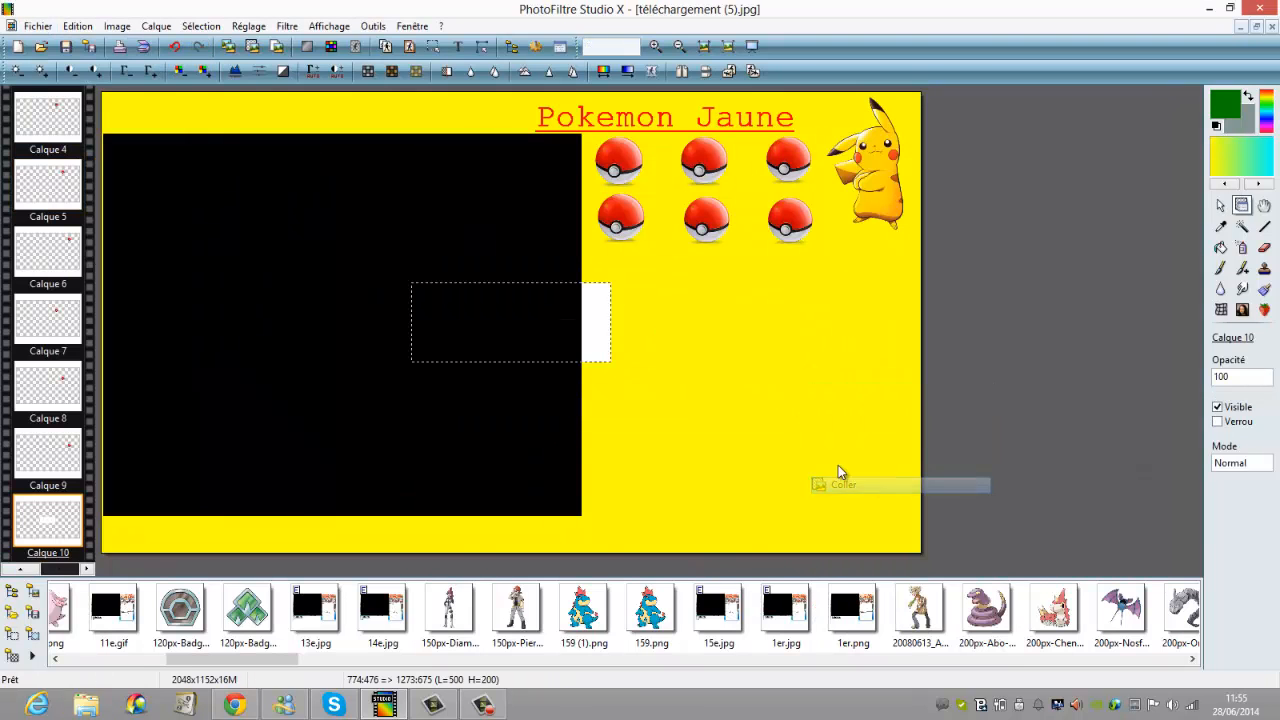
Move the white layer just below the Pokéballs and enlarge it to about 782 × 313 pixels.
{"action": "left_click_drag", "start_coordinate": [599, 331], "coordinate": [812, 290]}
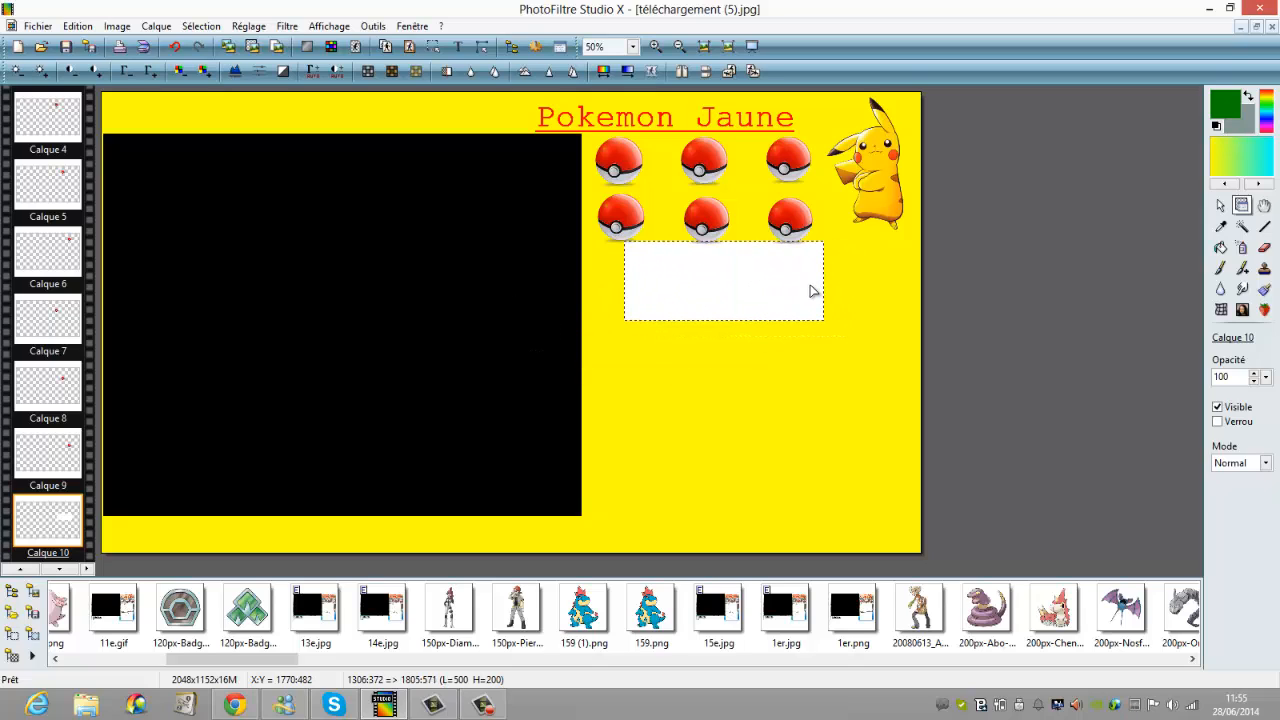
{"action": "right_click", "coordinate": [812, 290]}
{"action": "left_click", "coordinate": [856, 391]}
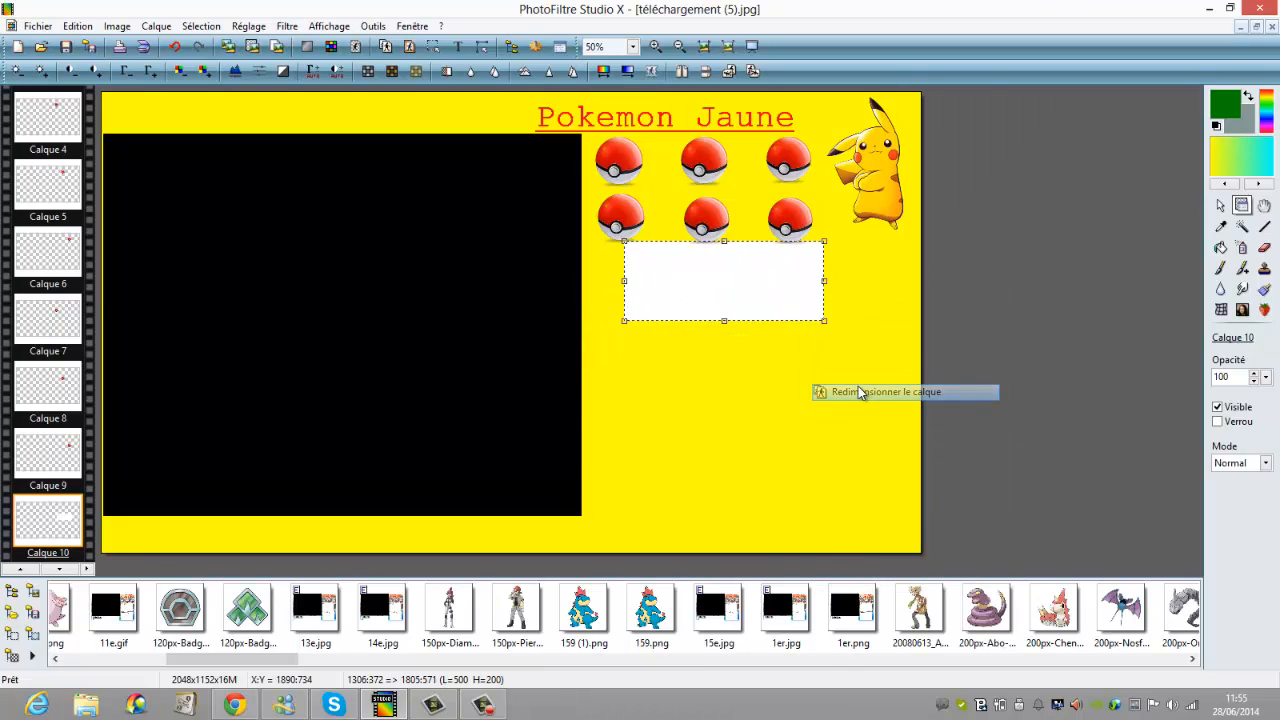
{"action": "mouse_move", "coordinate": [825, 321]}
{"action": "left_mouse_down"}
{"action": "mouse_move", "coordinate": [920, 364]}
{"action": "mouse_move", "coordinate": [814, 336]}
{"action": "left_mouse_up"}
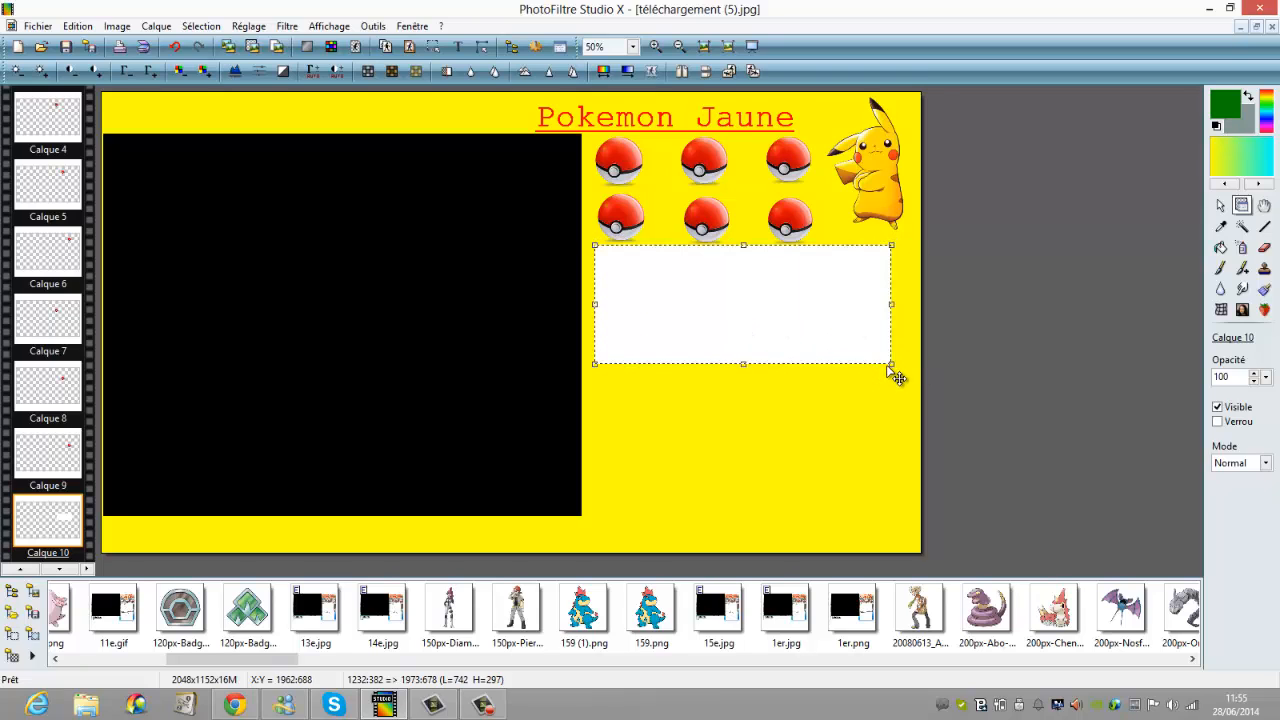
{"action": "left_click_drag", "start_coordinate": [897, 377], "coordinate": [911, 370]}
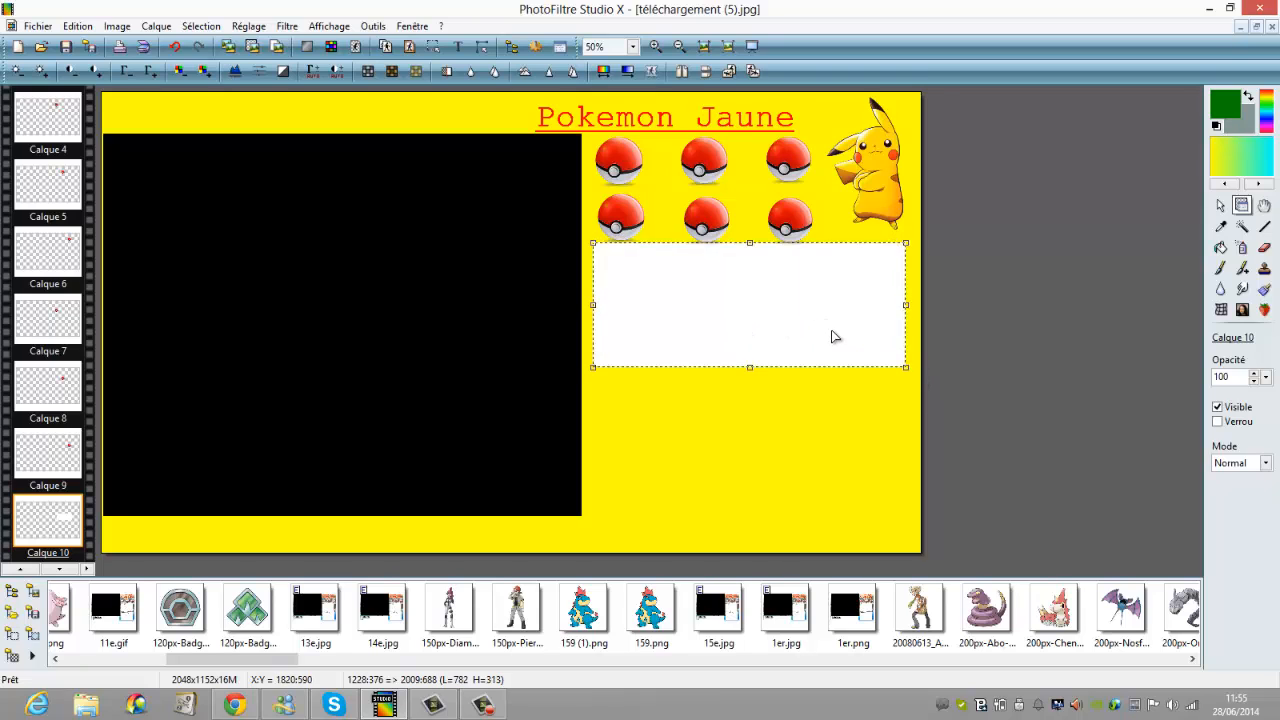
{"action": "left_click_drag", "start_coordinate": [835, 336], "coordinate": [829, 346]}
{"action": "left_click", "coordinate": [805, 416]}
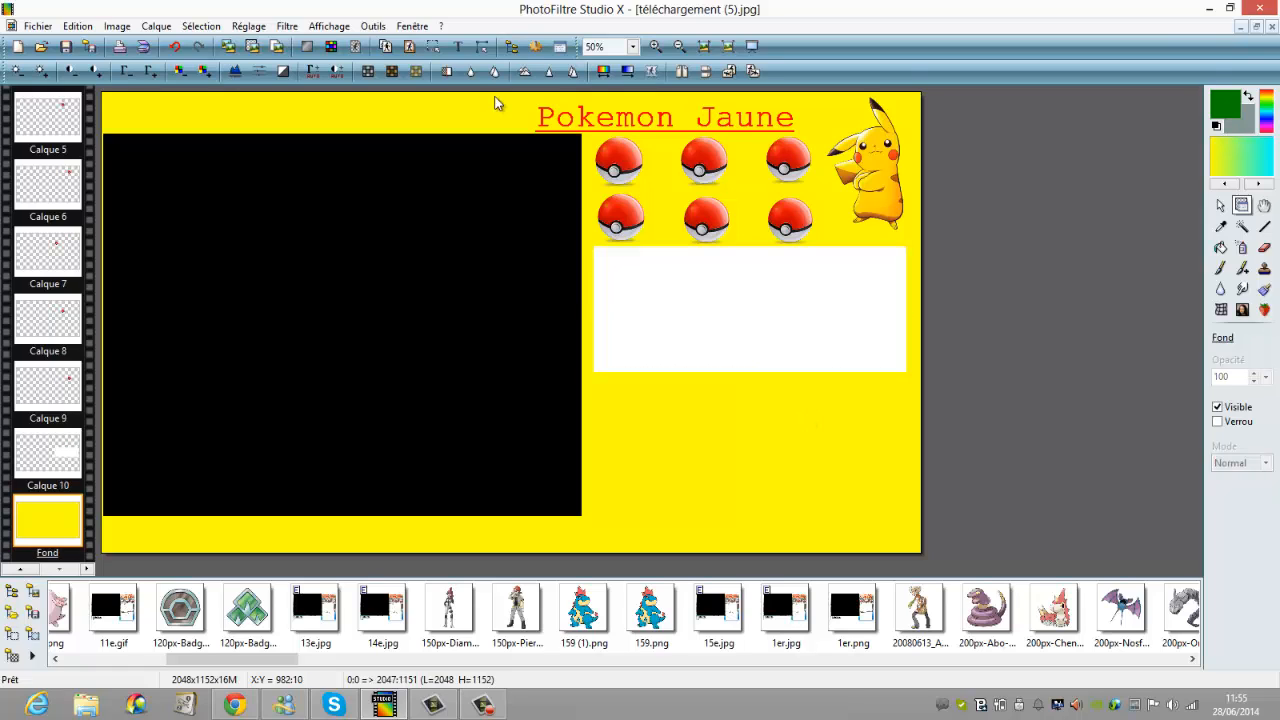
Insert the Cambria "PC:" text, move it outside the image, and drag the black game-screen area back to the left edge of the layout.
{"action": "left_click", "coordinate": [460, 47]}
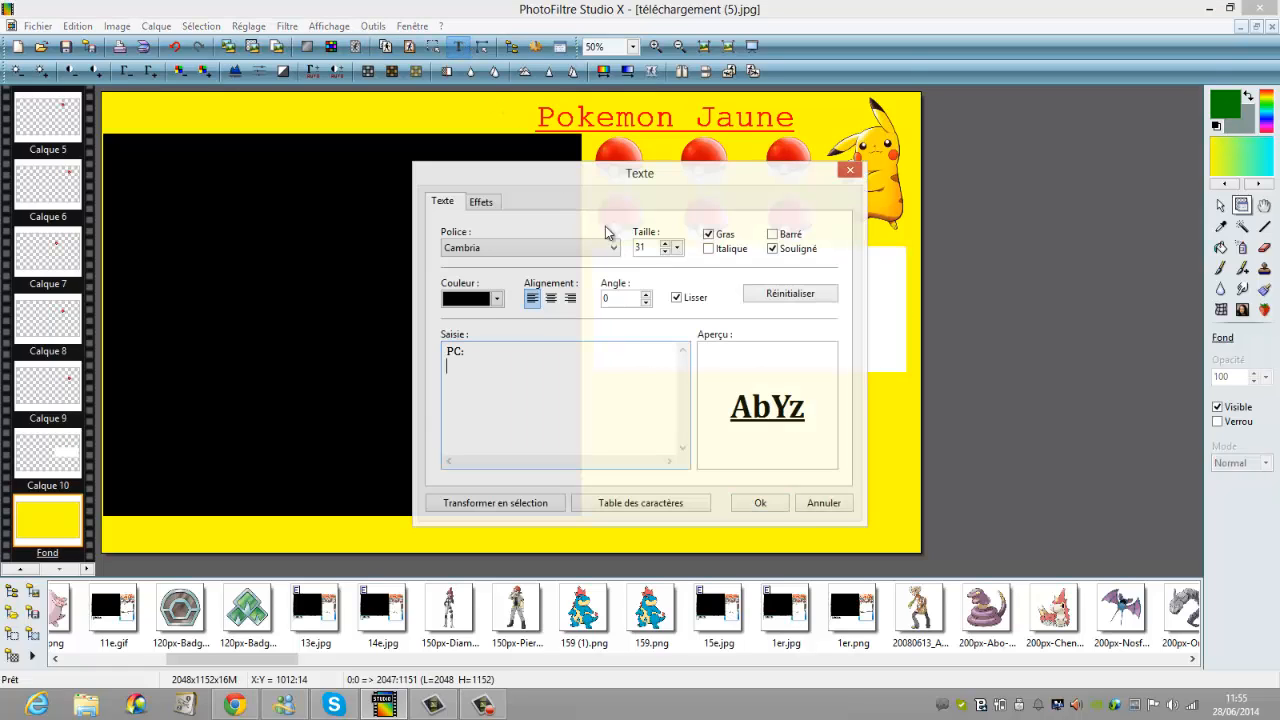
{"action": "left_click", "coordinate": [760, 503]}
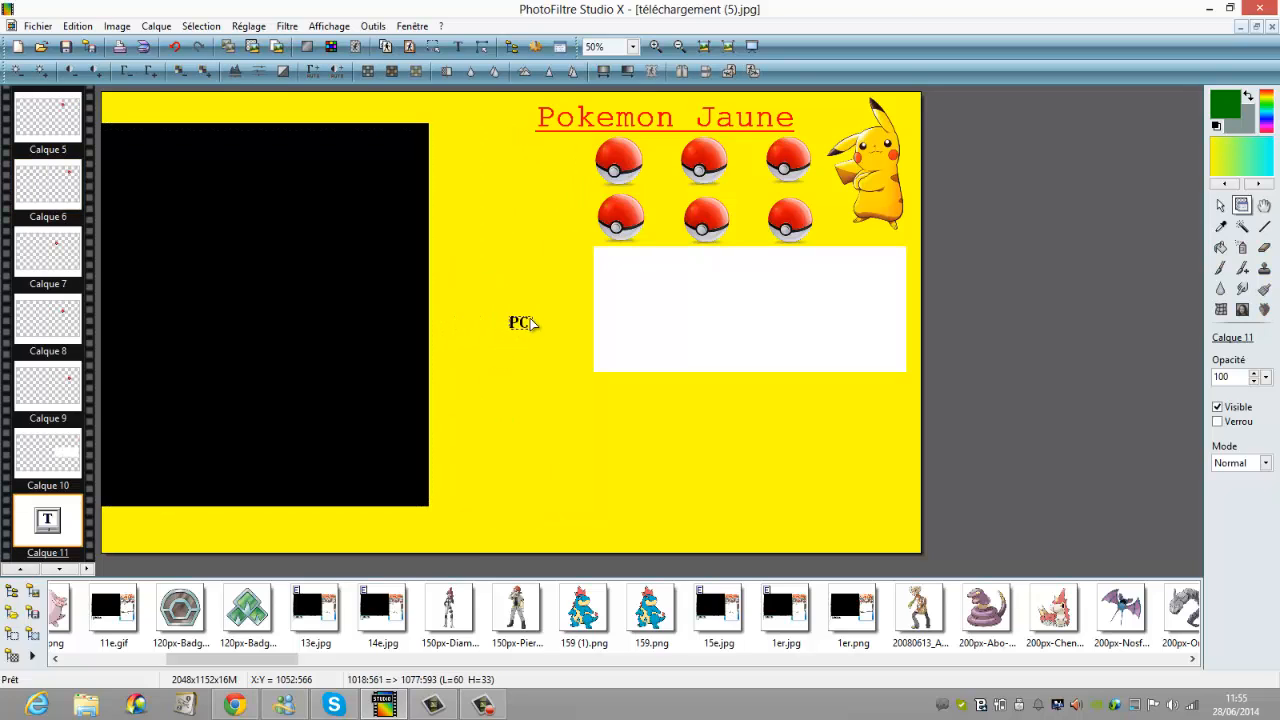
{"action": "left_click_drag", "start_coordinate": [512, 326], "coordinate": [562, 257]}
{"action": "left_click_drag", "start_coordinate": [562, 257], "coordinate": [1239, 391]}
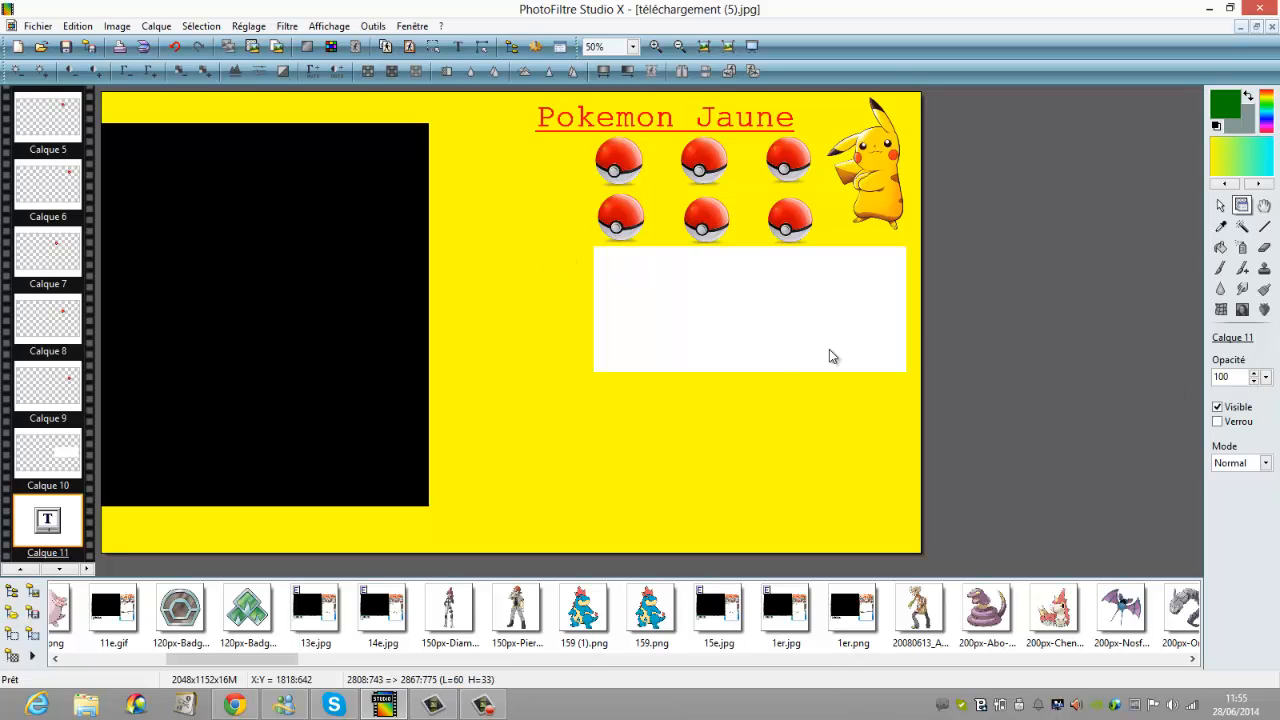
{"action": "left_click_drag", "start_coordinate": [443, 277], "coordinate": [532, 279]}
{"action": "left_click", "coordinate": [624, 388]}
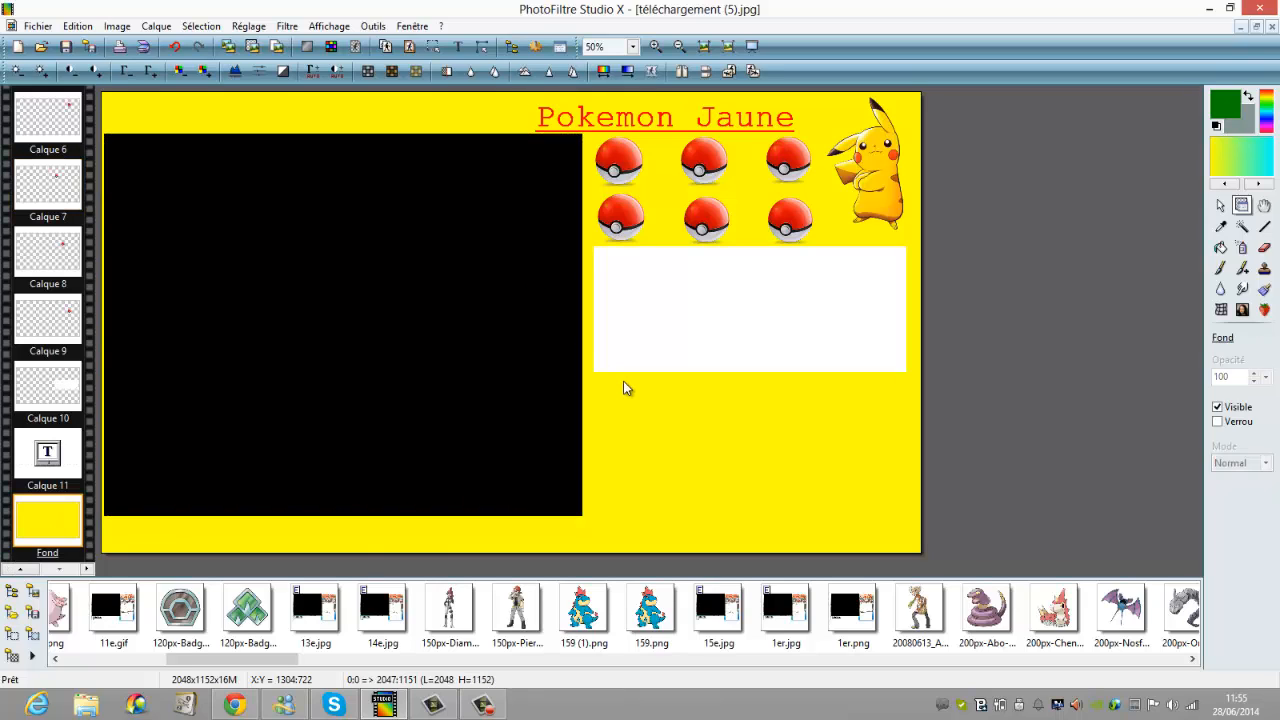
Create a new white image of 500 × 200 pixels and copy it.
{"action": "left_click", "coordinate": [17, 46]}
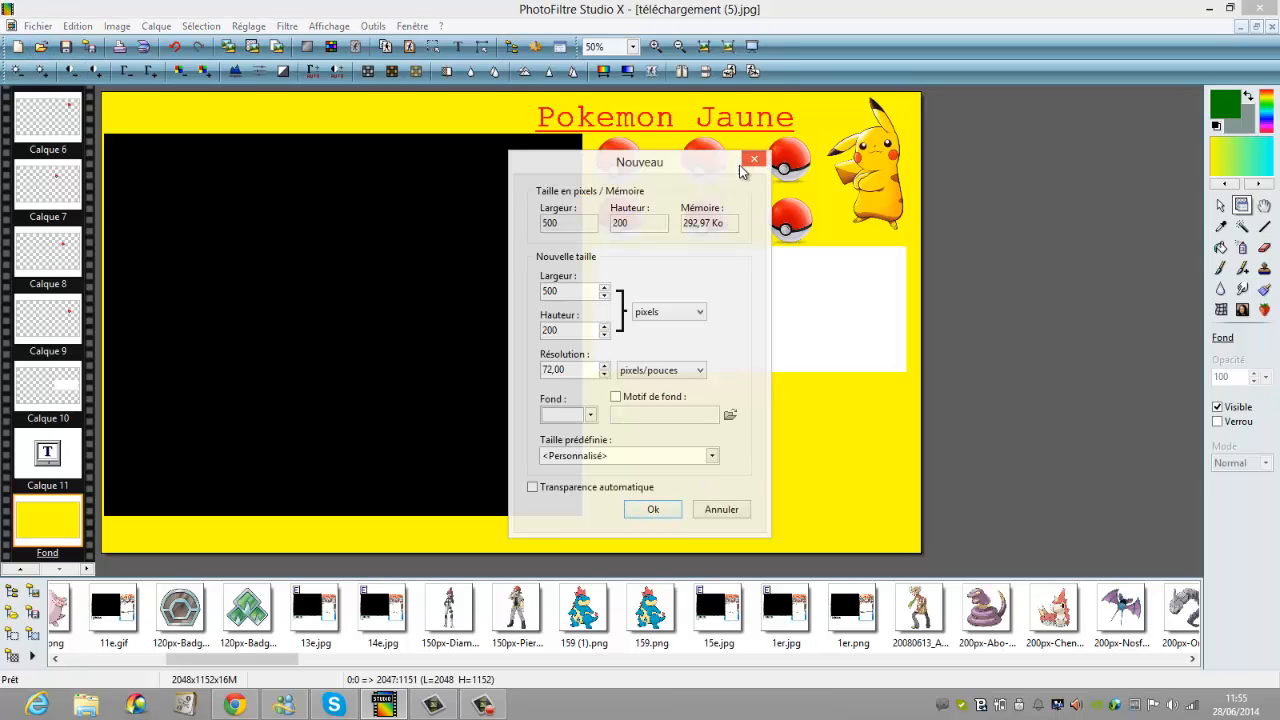
{"action": "left_click", "coordinate": [645, 508]}
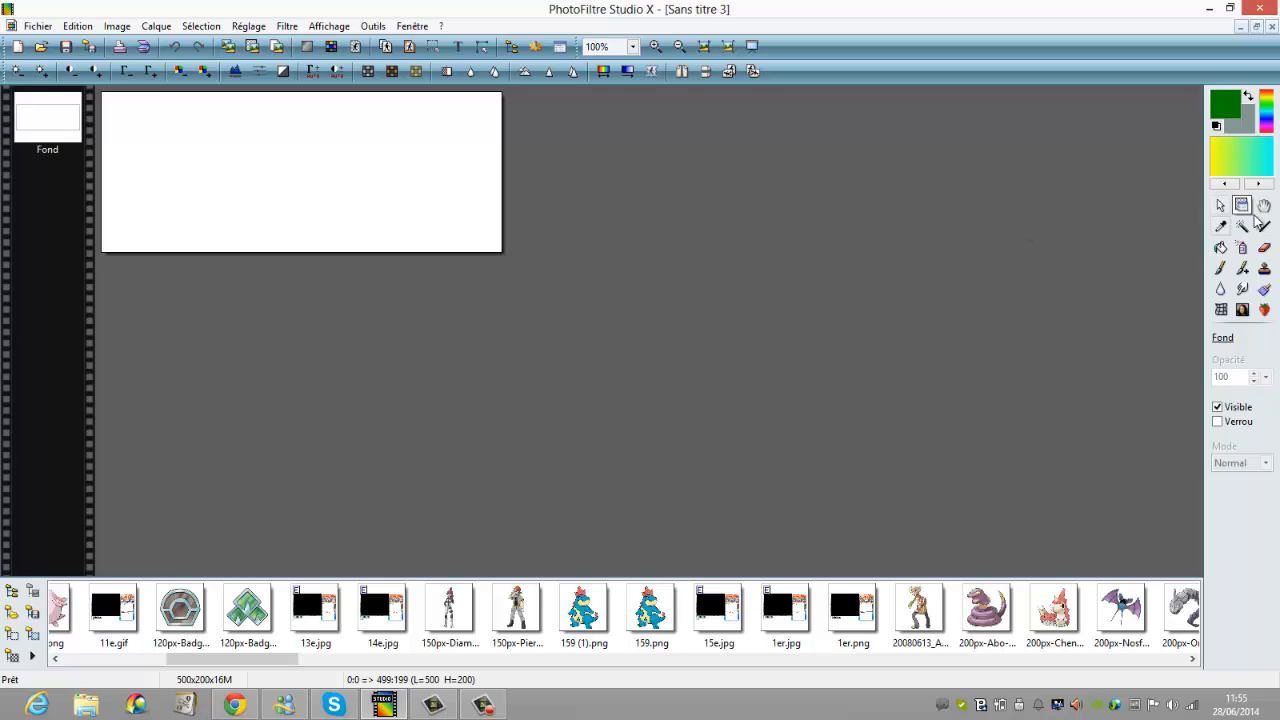
{"action": "right_click", "coordinate": [346, 130]}
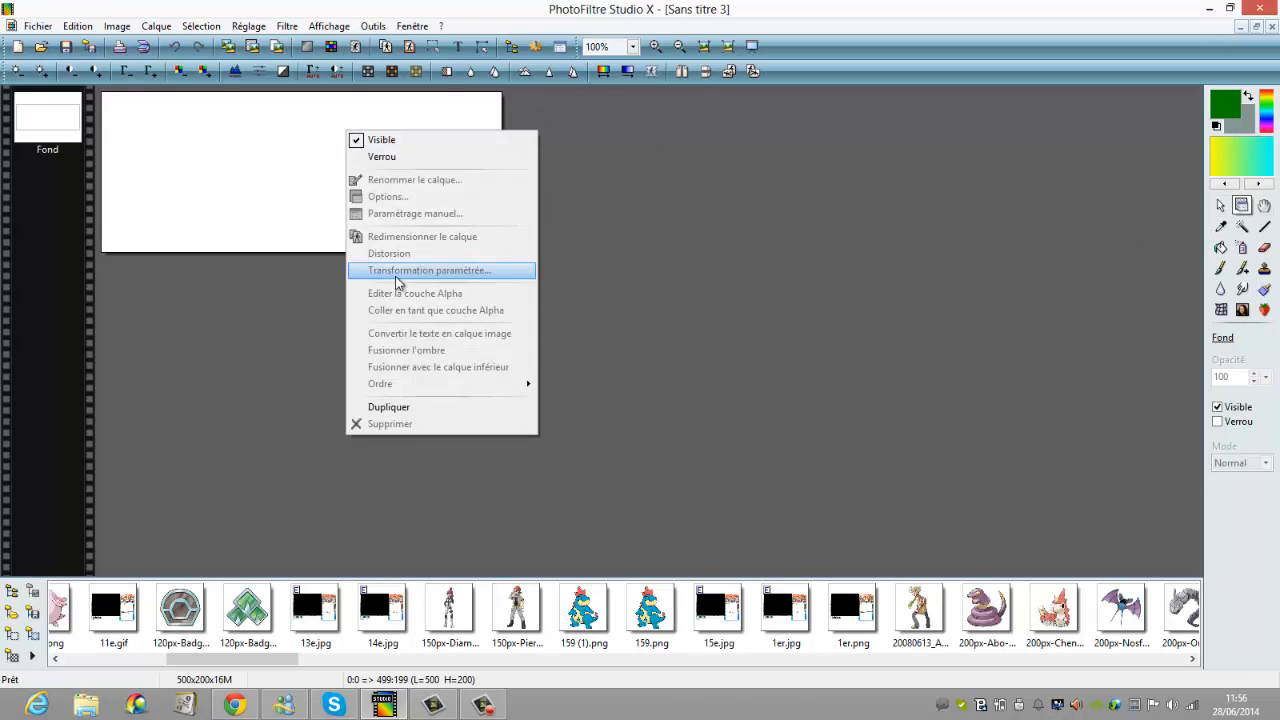
{"action": "left_click", "coordinate": [1222, 206]}
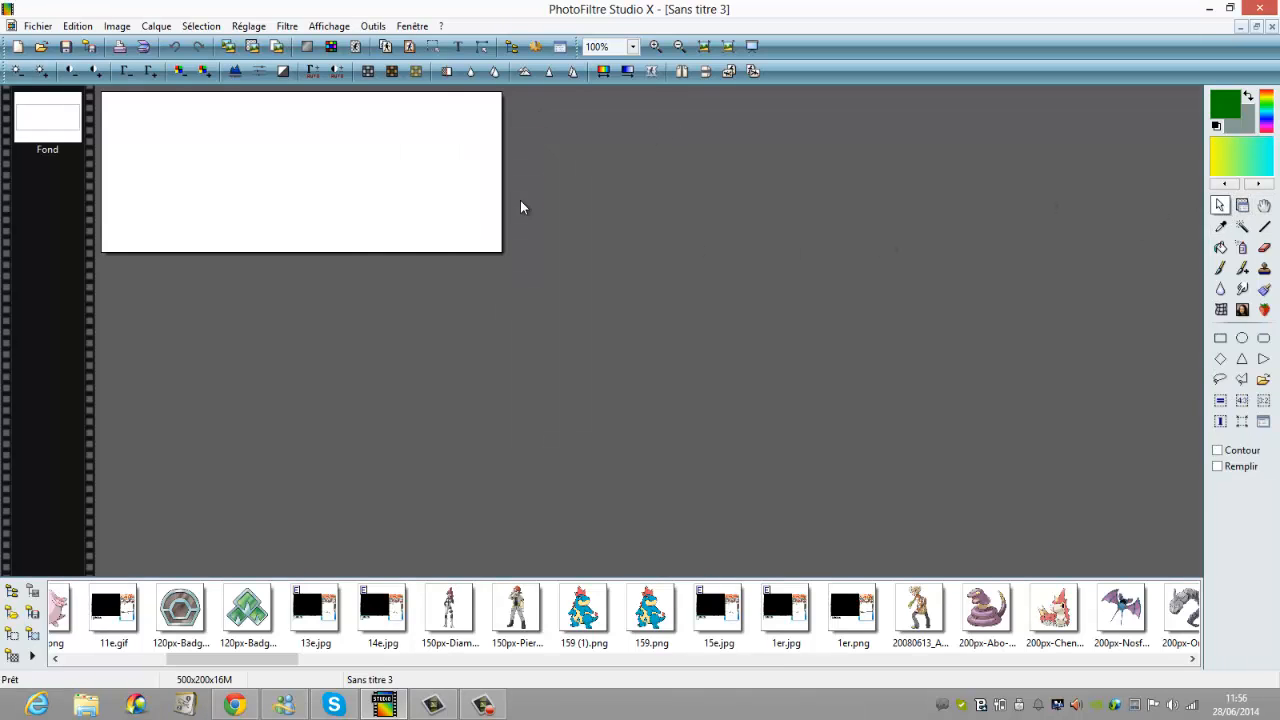
{"action": "right_click", "coordinate": [323, 142]}
{"action": "left_click", "coordinate": [371, 206]}
Return to the téléchargement (5).jpg layout and paste the copied white image as a new layer.
{"action": "left_click", "coordinate": [38, 26]}
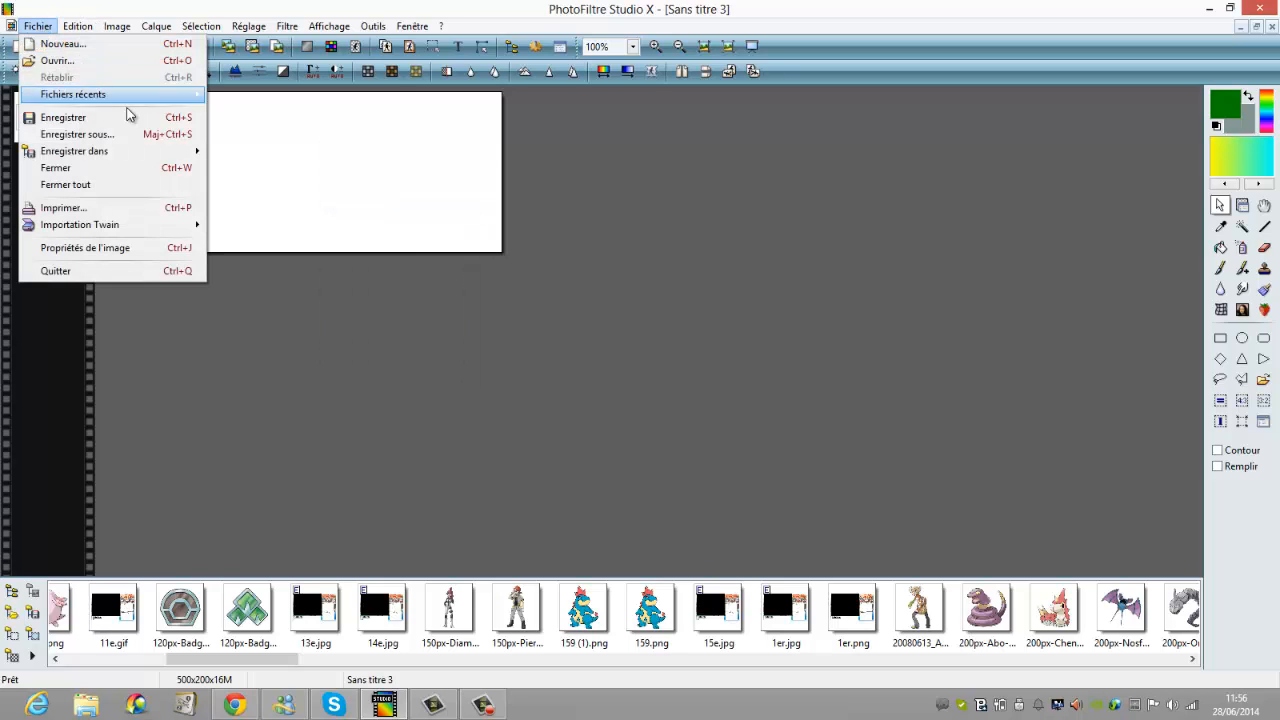
{"action": "mouse_move", "coordinate": [150, 94]}
{"action": "left_click", "coordinate": [272, 145]}
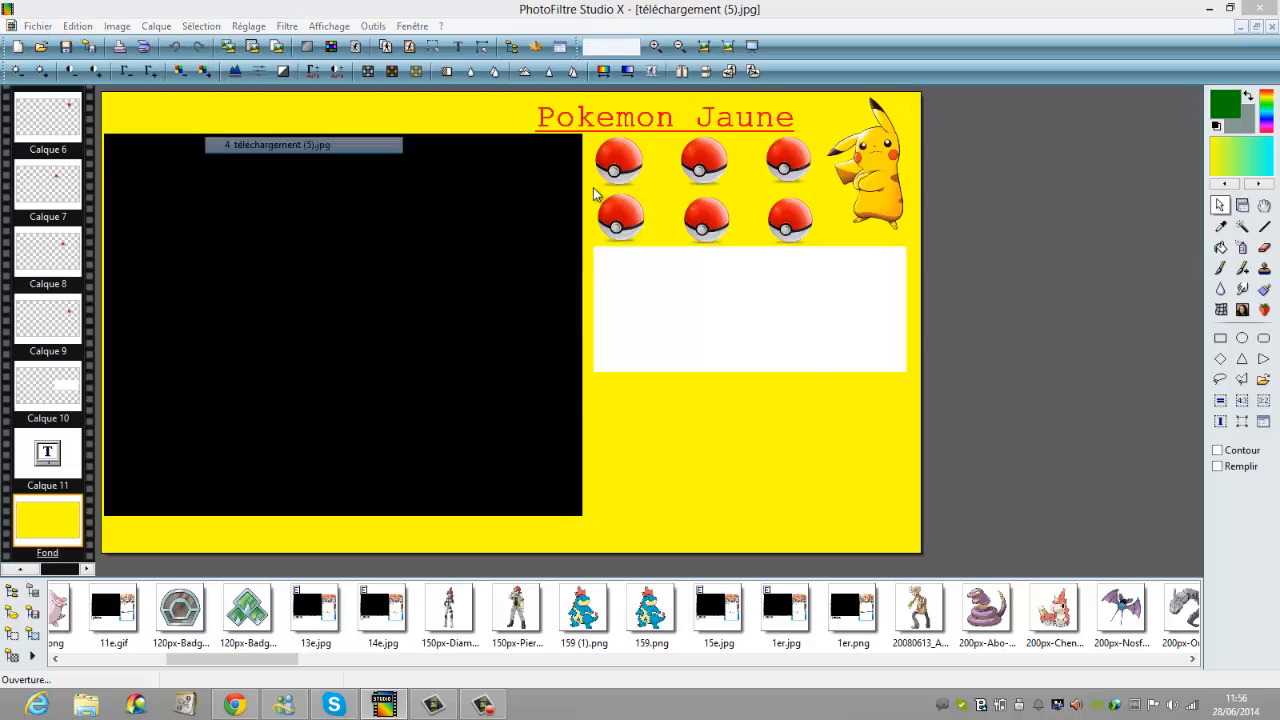
{"action": "left_click", "coordinate": [810, 397]}
{"action": "right_click", "coordinate": [729, 393]}
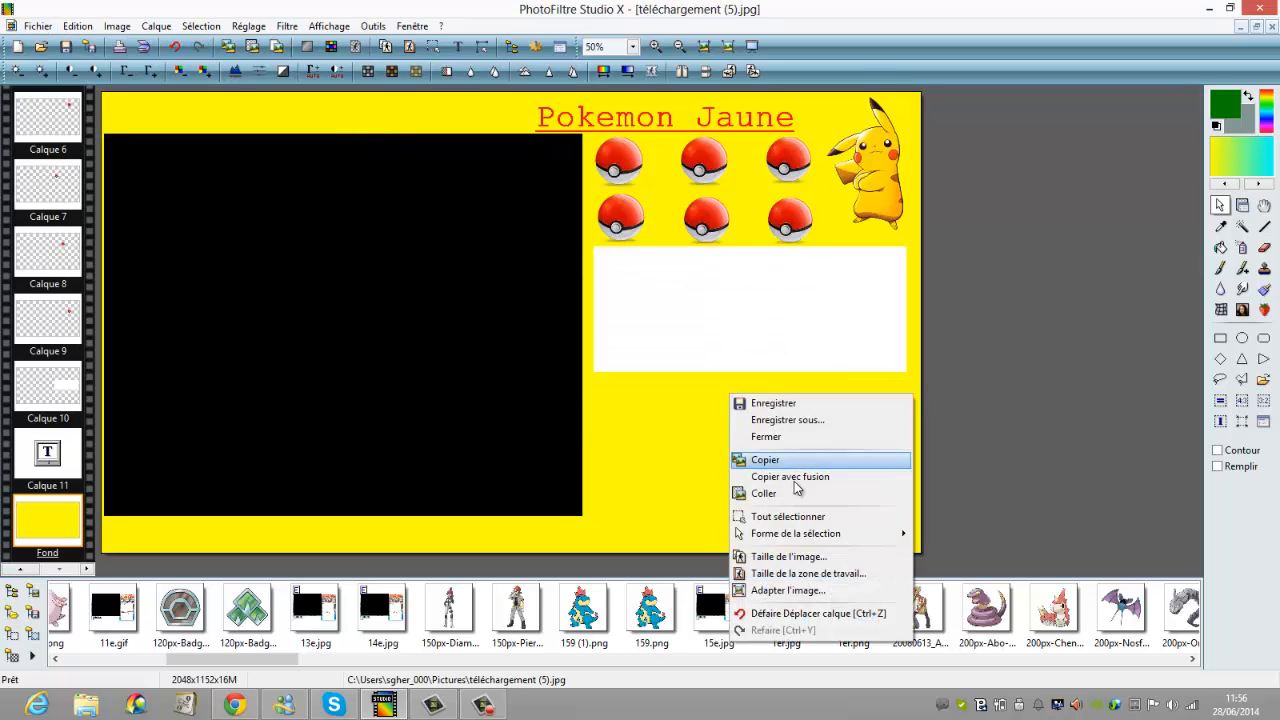
{"action": "left_click", "coordinate": [799, 491]}
Place the pasted white layer under the existing white area, and realign that existing area just below the Pokéballs.
{"action": "left_click_drag", "start_coordinate": [591, 362], "coordinate": [794, 483]}
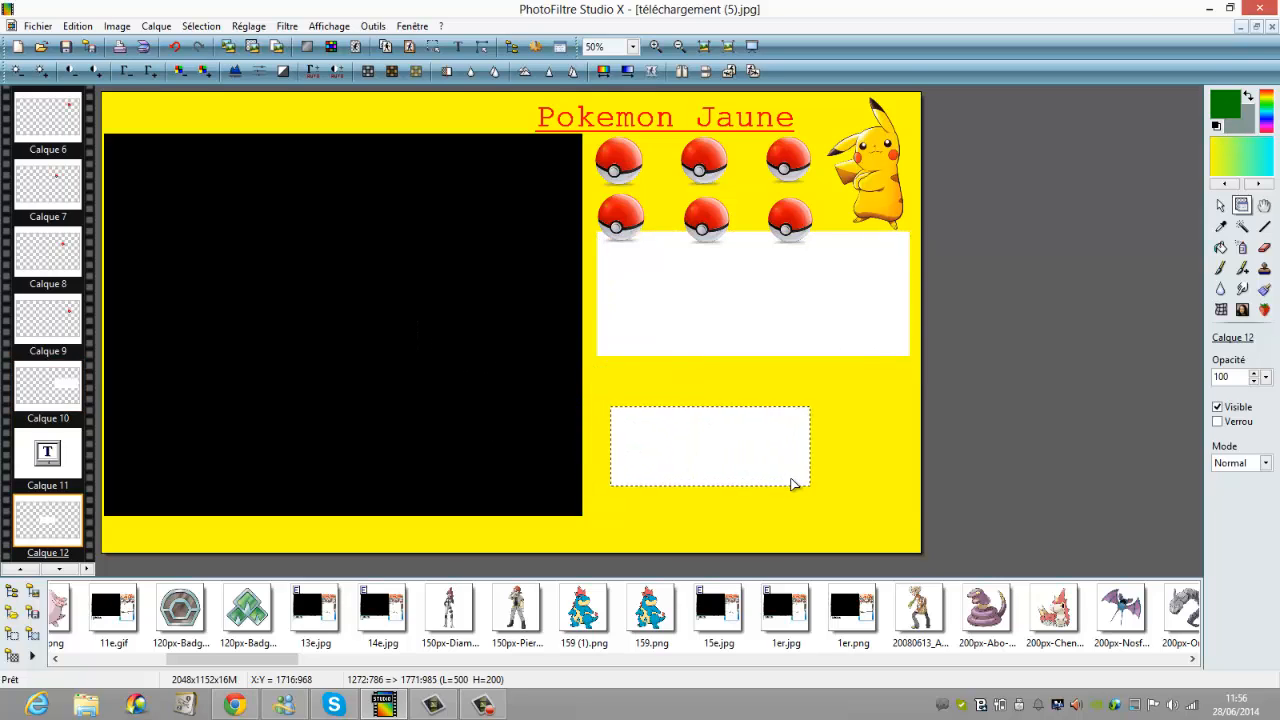
{"action": "left_click", "coordinate": [794, 294]}
{"action": "mouse_move", "coordinate": [794, 294]}
{"action": "left_mouse_down"}
{"action": "mouse_move", "coordinate": [790, 320]}
{"action": "mouse_move", "coordinate": [788, 309]}
{"action": "left_mouse_up"}
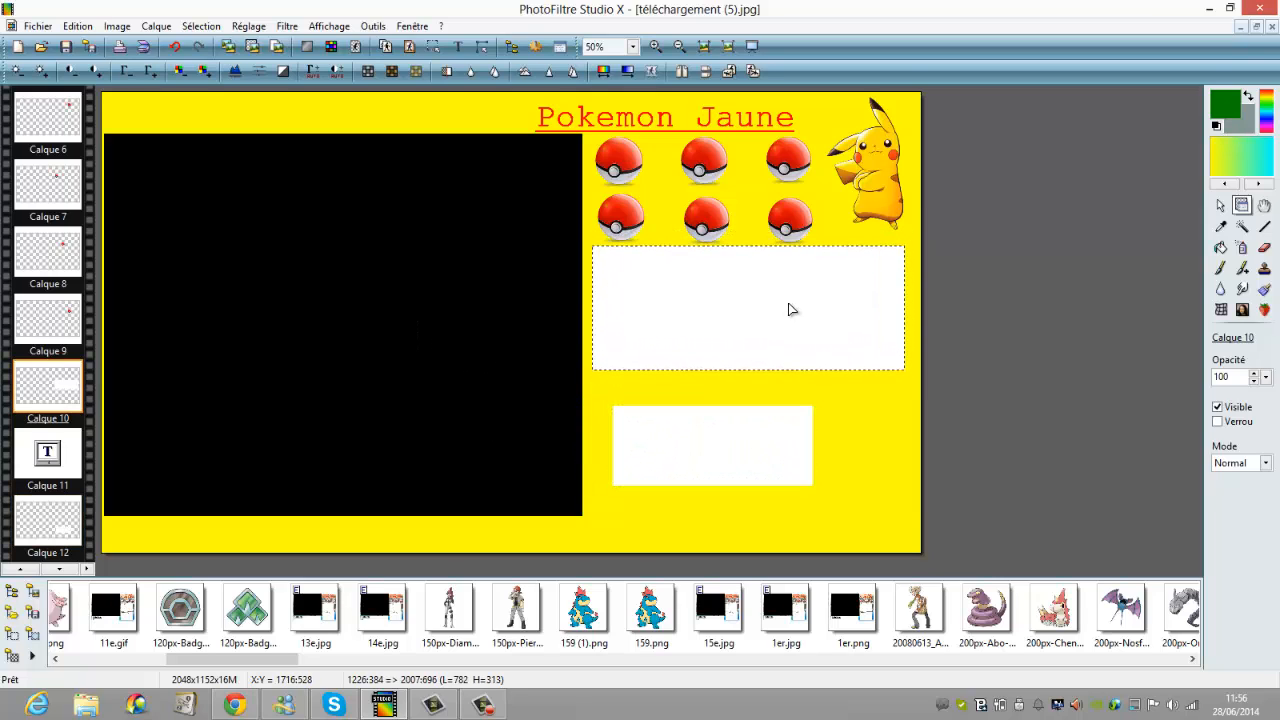
{"action": "left_click_drag", "start_coordinate": [725, 470], "coordinate": [731, 452]}
Resize the lower white layer to about 784 × 314 pixels and align it directly beneath the upper white area.
{"action": "right_click", "coordinate": [729, 447]}
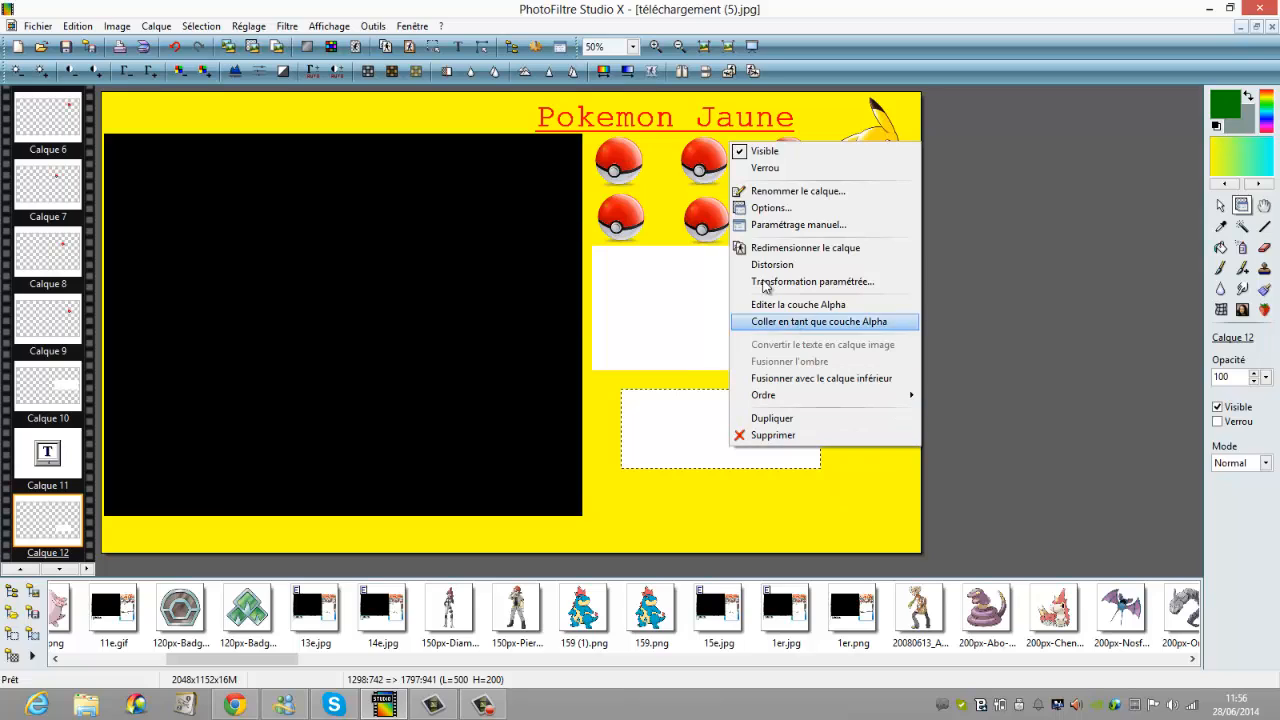
{"action": "left_click", "coordinate": [755, 250]}
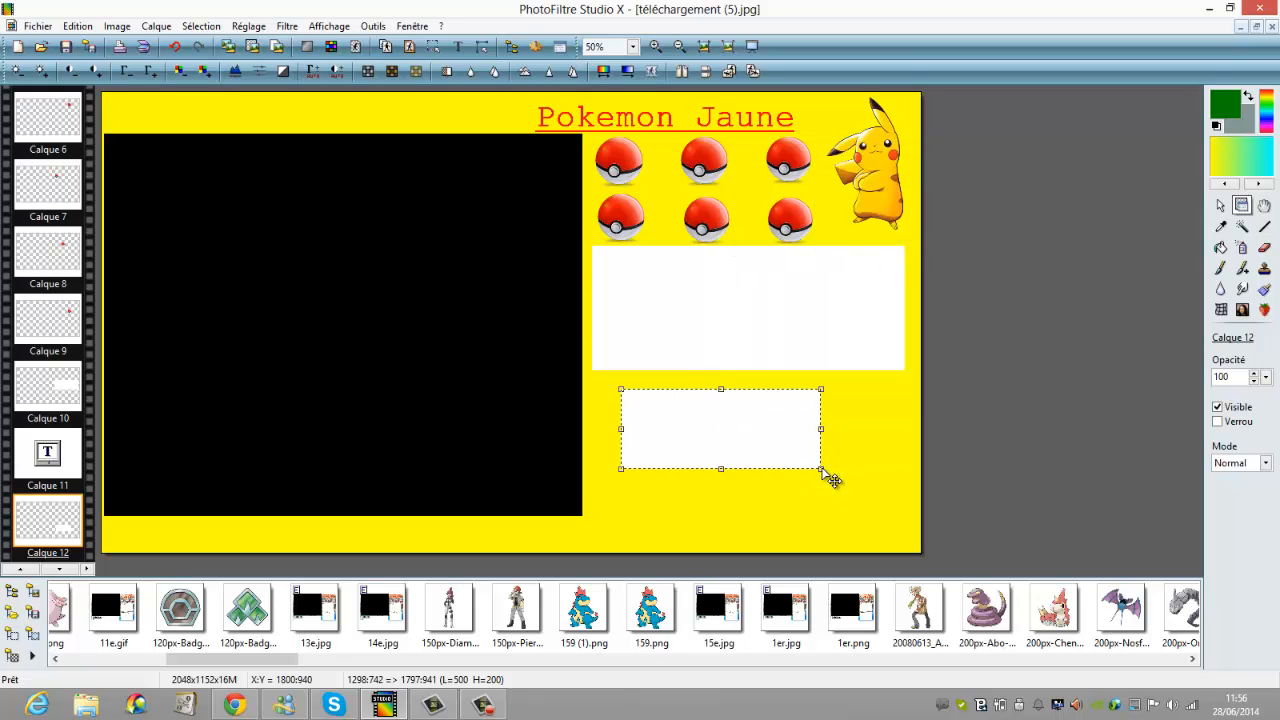
{"action": "left_click_drag", "start_coordinate": [829, 470], "coordinate": [873, 478]}
{"action": "left_click", "coordinate": [858, 549]}
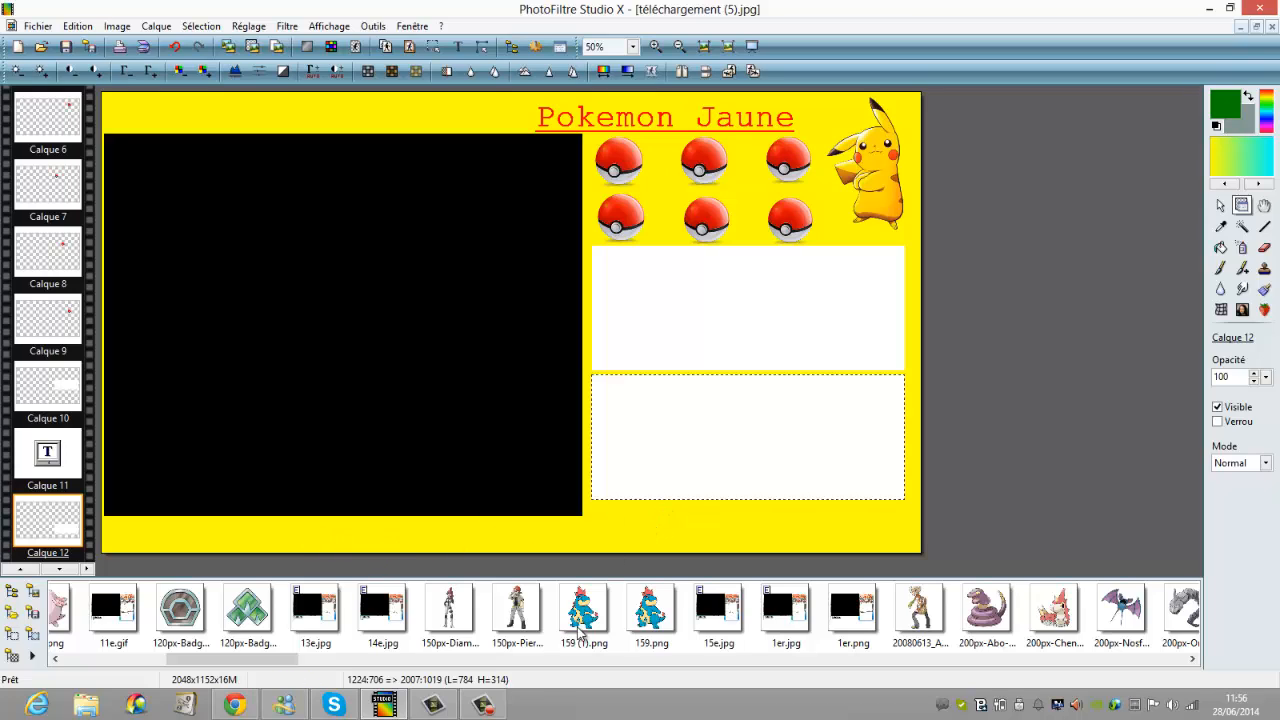
{"action": "left_click", "coordinate": [485, 704]}
{"action": "left_click", "coordinate": [485, 704]}
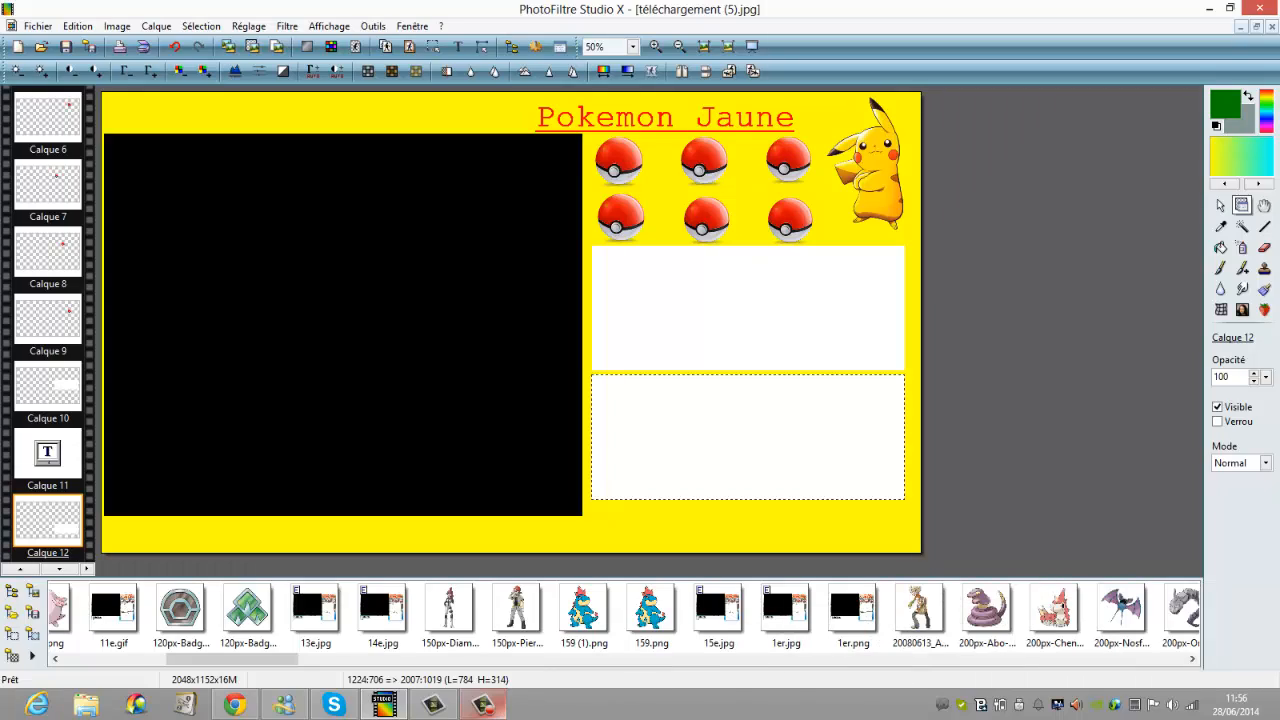
{"action": "left_click", "coordinate": [701, 518]}
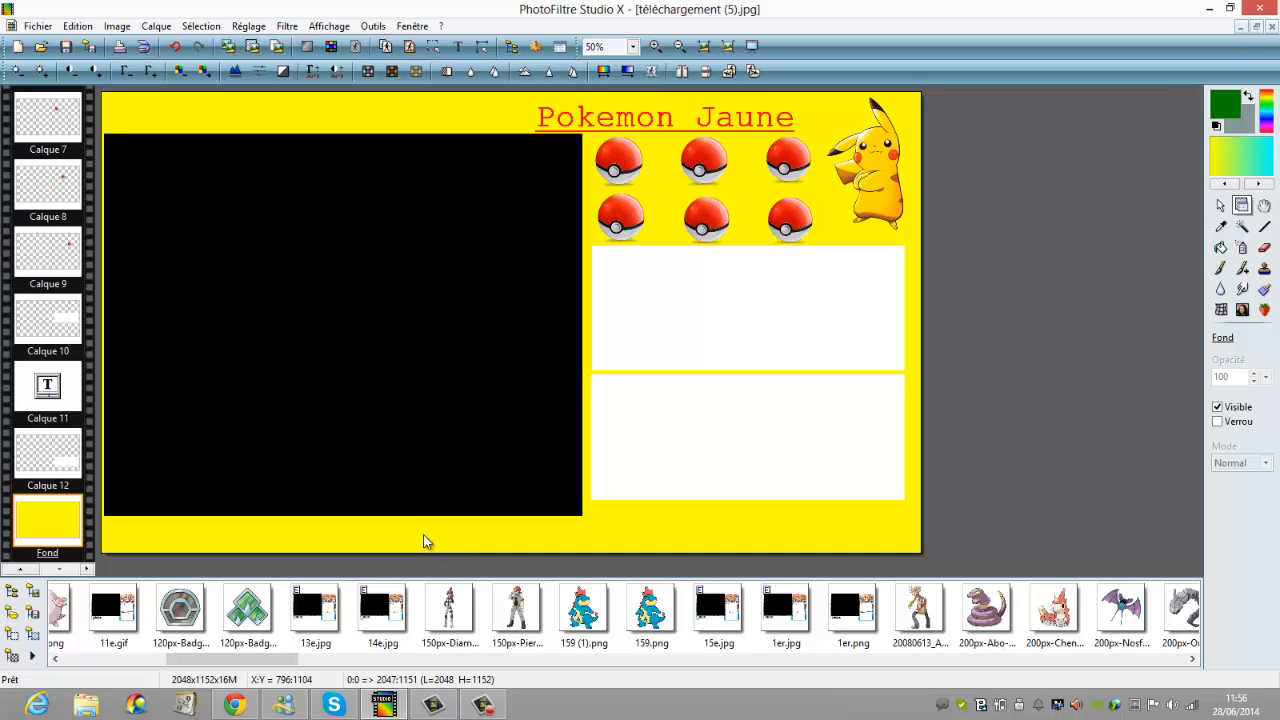
Switch to Chrome and search Google Images for "badge roche pierre".
{"action": "left_click", "coordinate": [236, 704]}
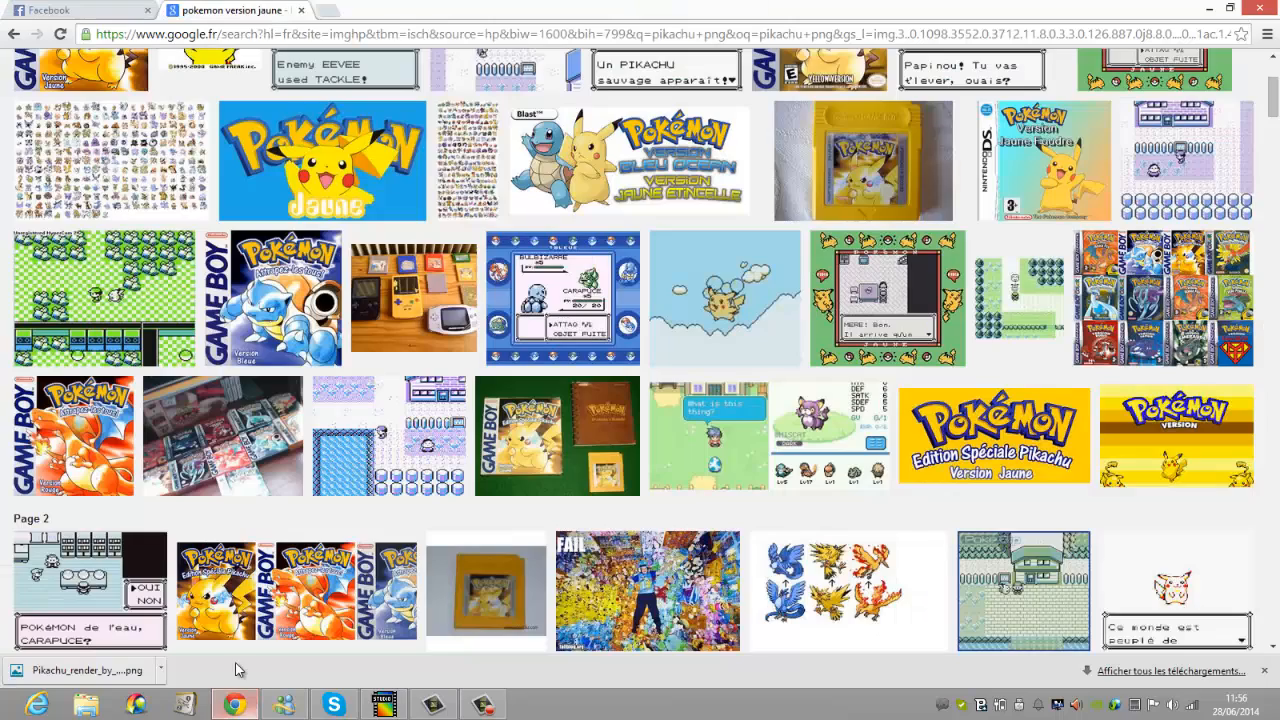
{"action": "left_click_drag", "start_coordinate": [1273, 98], "coordinate": [1273, 80]}
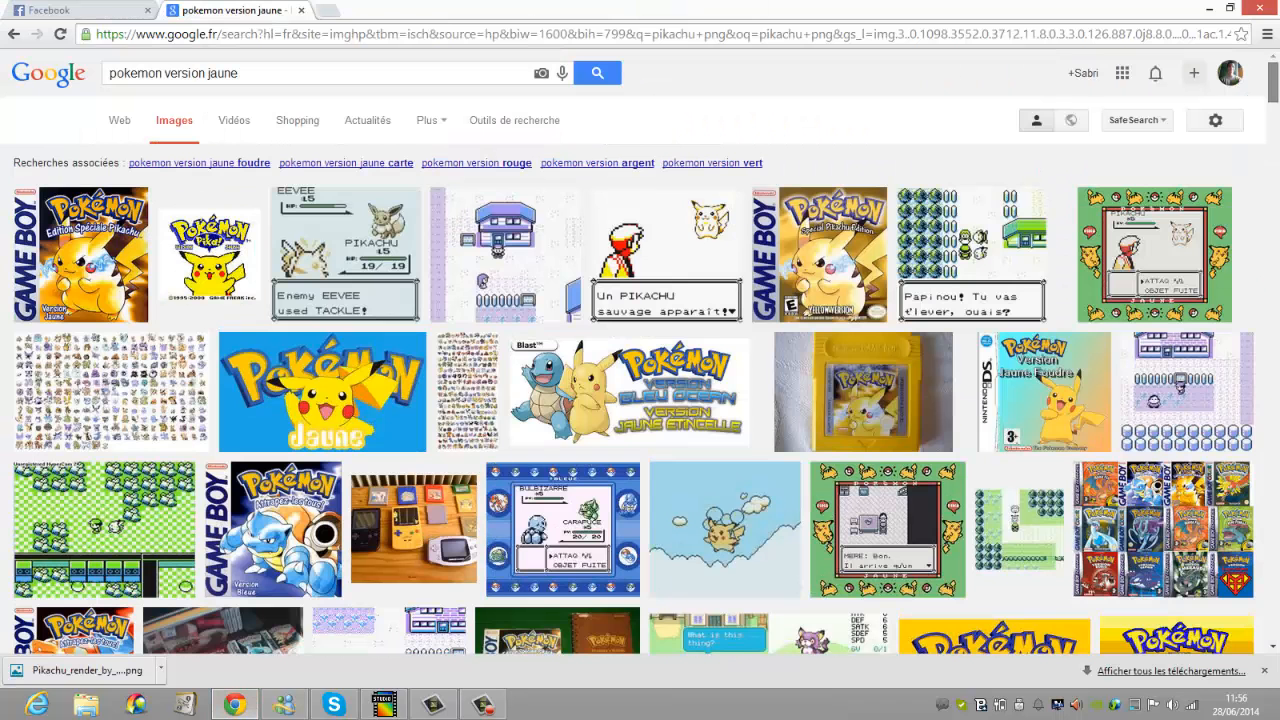
{"action": "left_click_drag", "start_coordinate": [371, 72], "coordinate": [14, 135]}
{"action": "type", "text": "bad"}
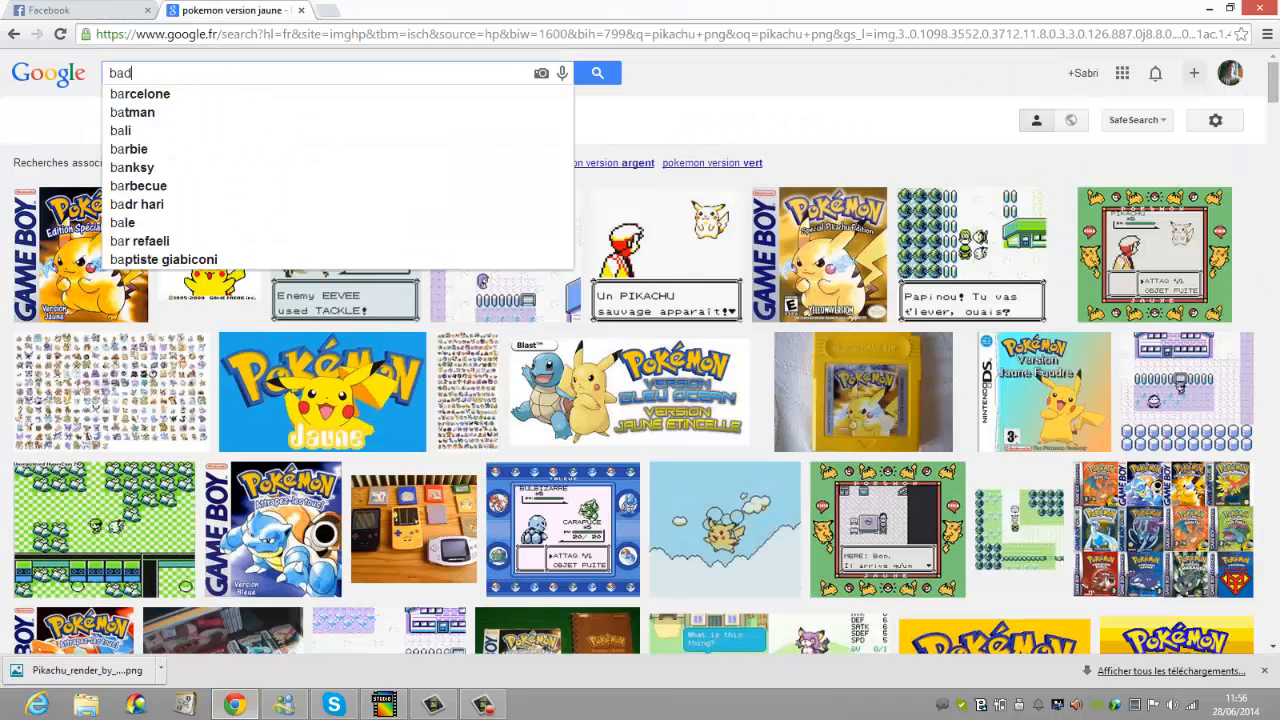
{"action": "type", "text": "ge roche"}
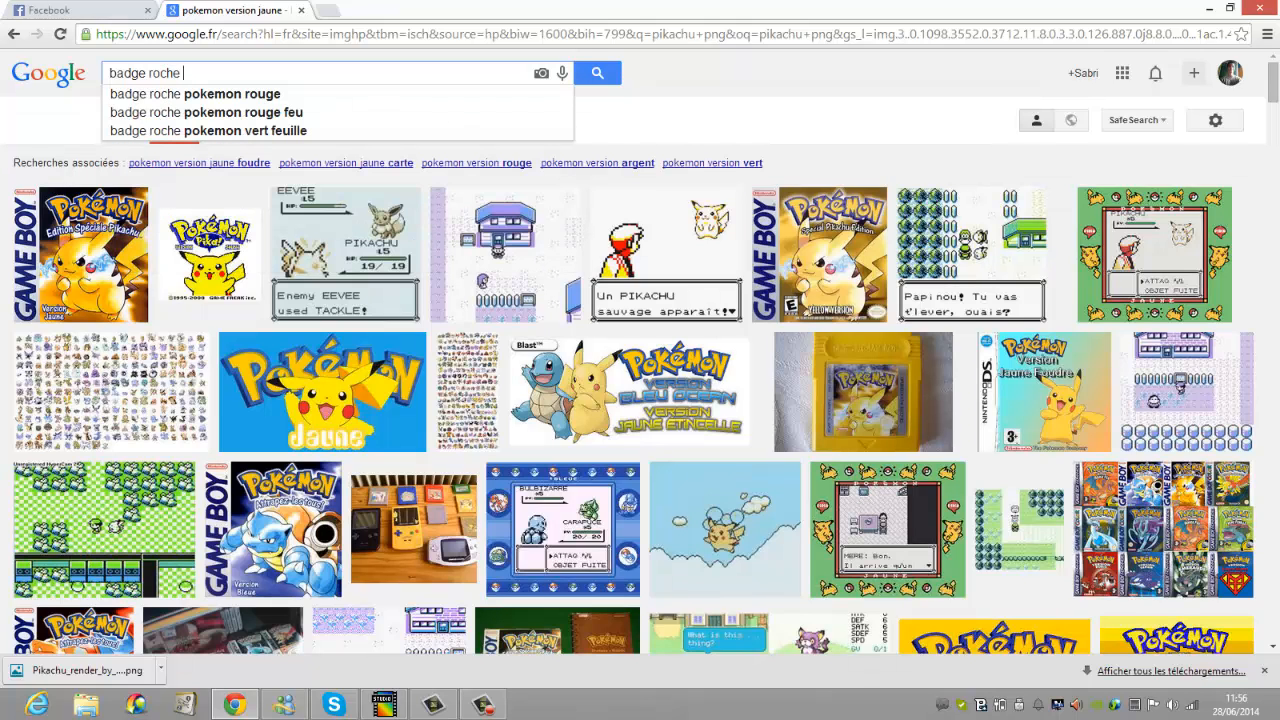
{"action": "type", "text": "ierre"}
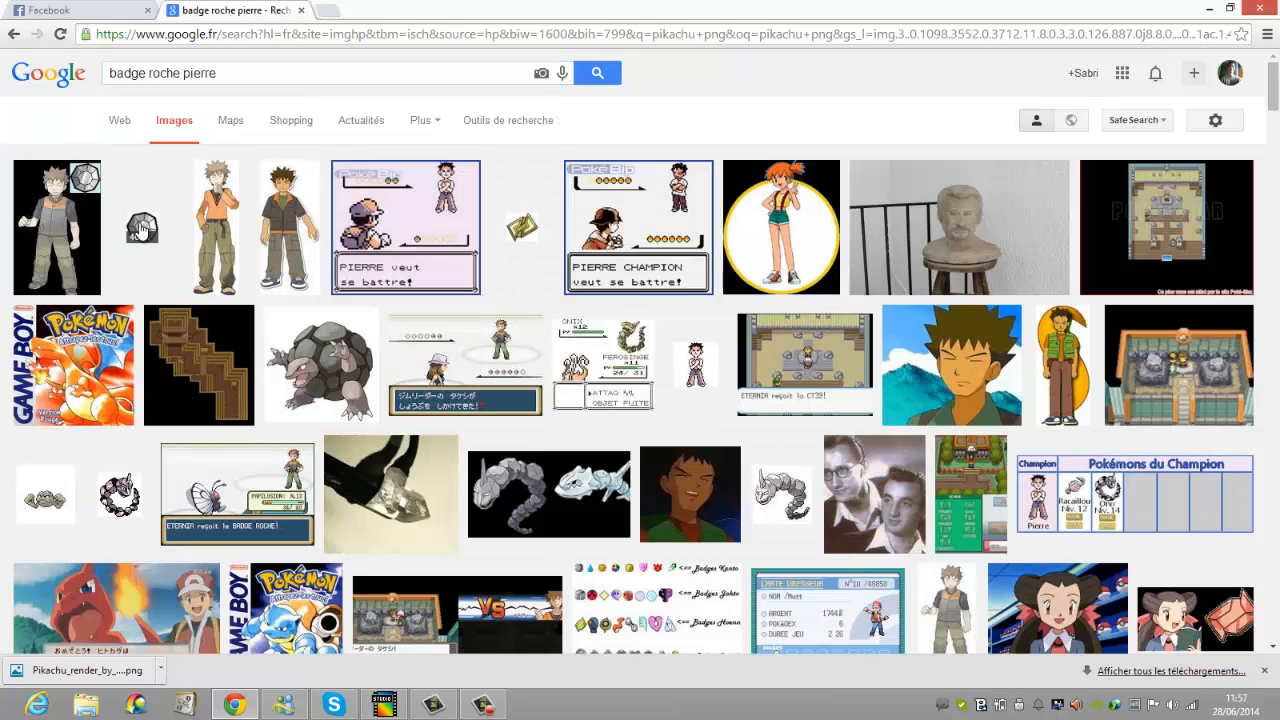
Open the grey rock badge image and save it in the Images folder as Badge_Roche_Kanto.png.
{"action": "left_click", "coordinate": [142, 230]}
{"action": "right_click", "coordinate": [524, 350]}
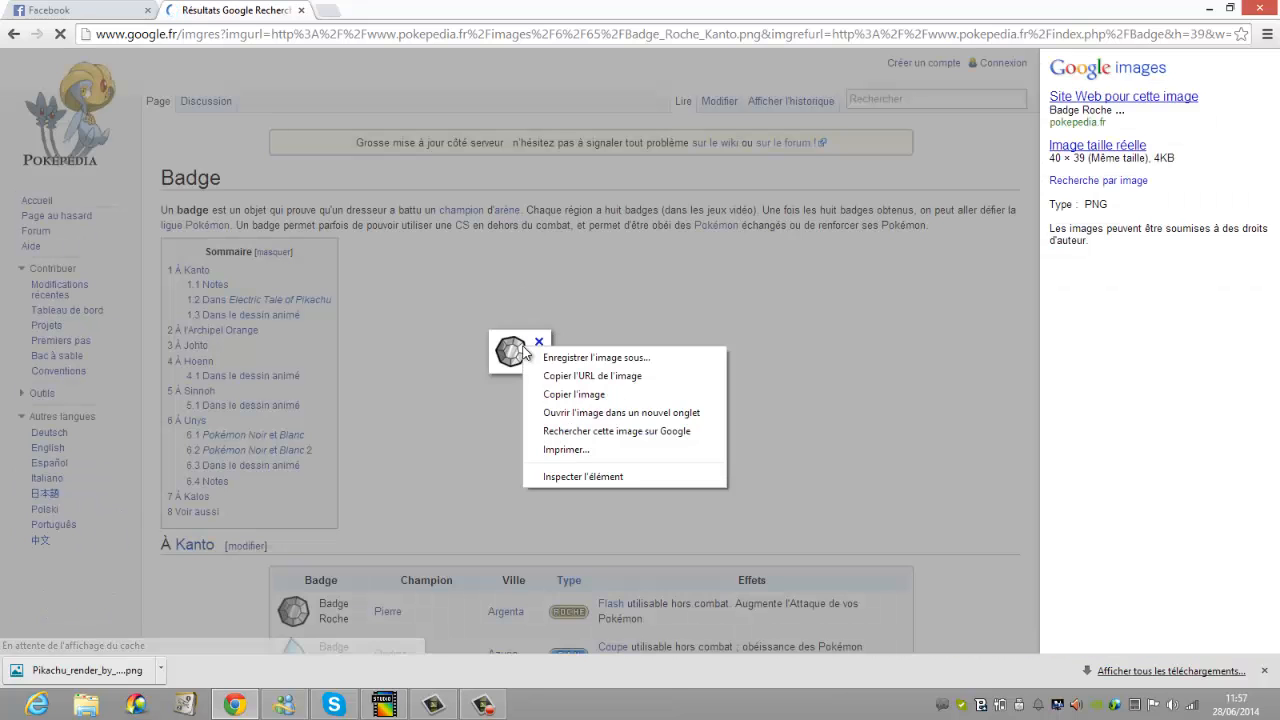
{"action": "left_click", "coordinate": [596, 357]}
{"action": "left_click", "coordinate": [745, 540]}
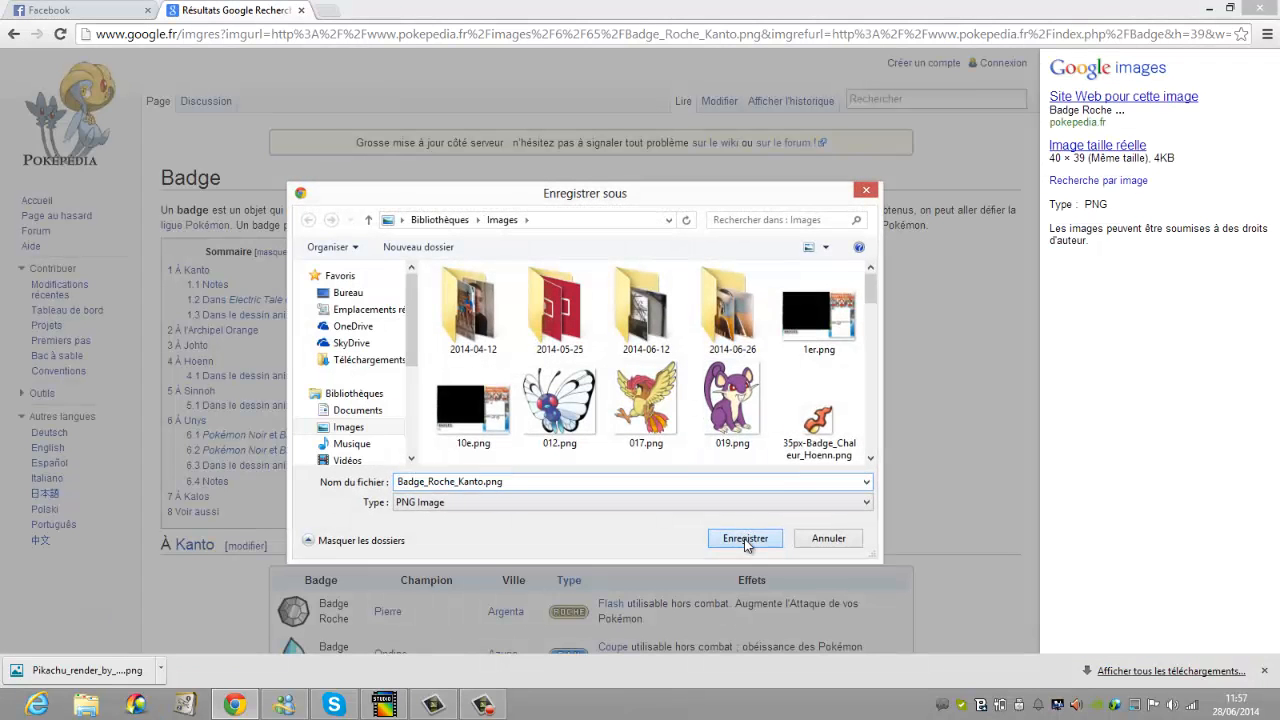
Go back to the image results and search for "badge cascade ondine".
{"action": "left_click", "coordinate": [14, 34]}
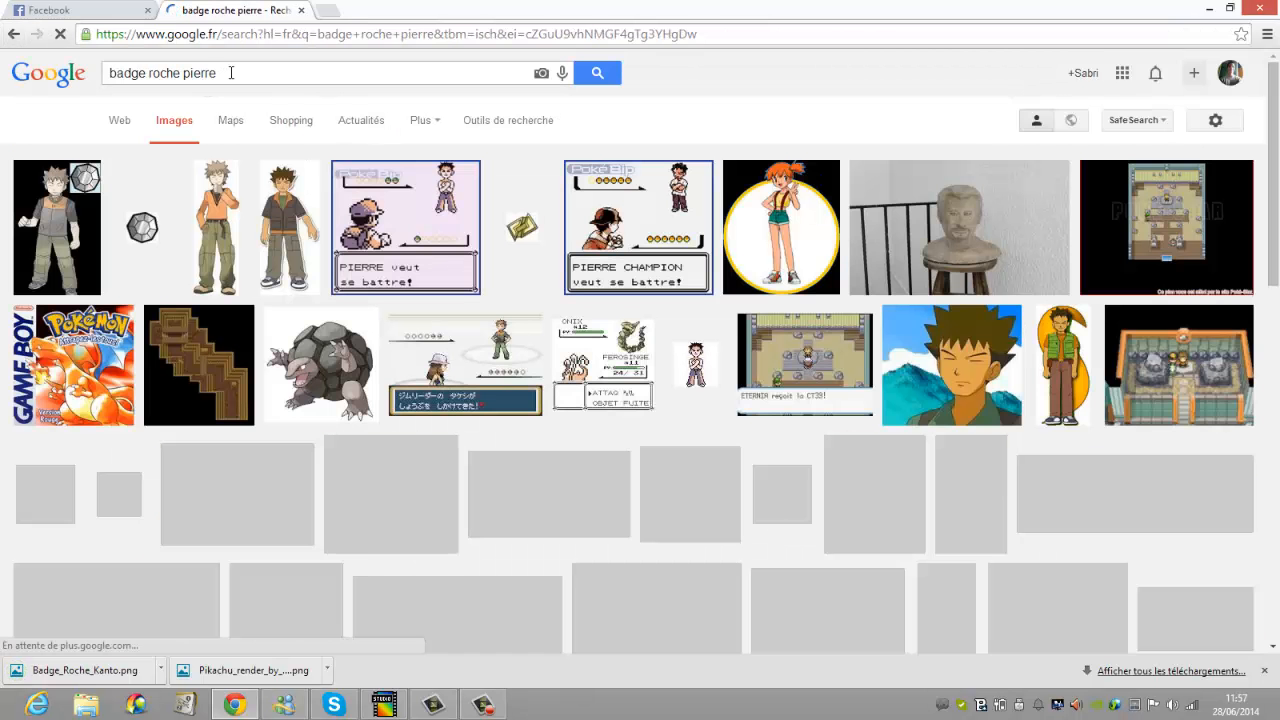
{"action": "triple_click", "coordinate": [228, 73]}
{"action": "type", "text": "ba"}
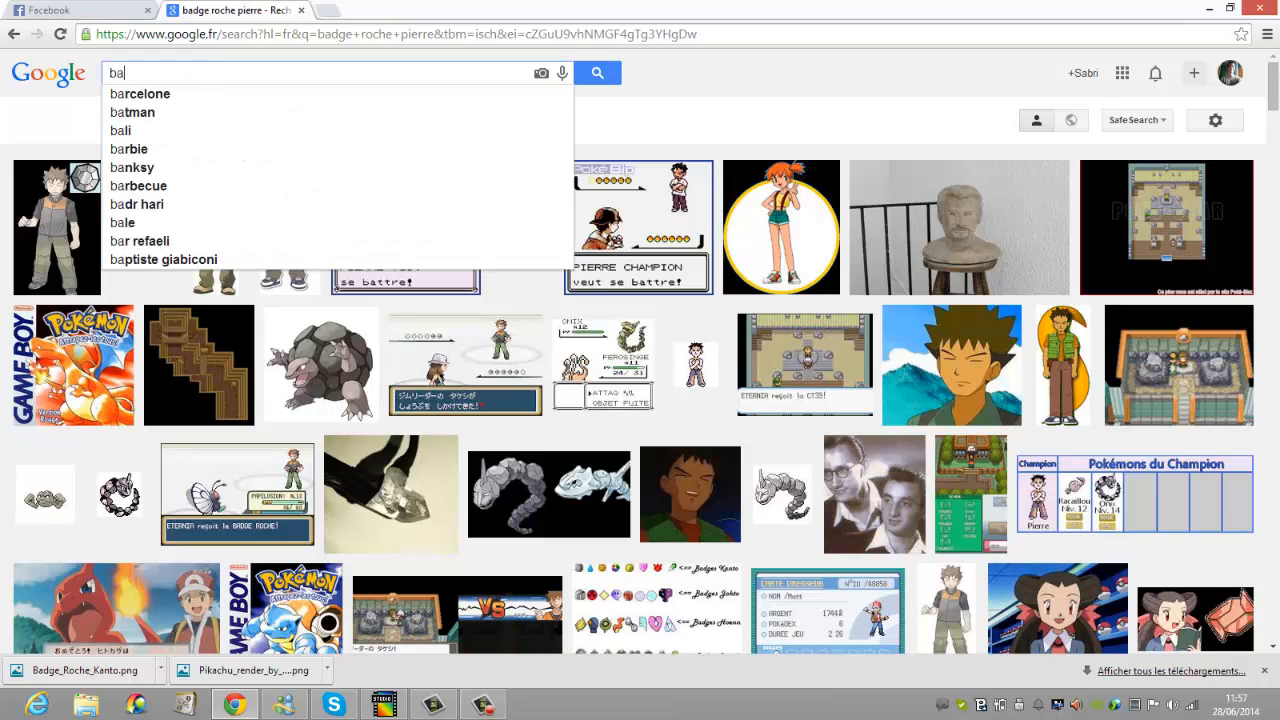
{"action": "type", "text": "dge casa"}
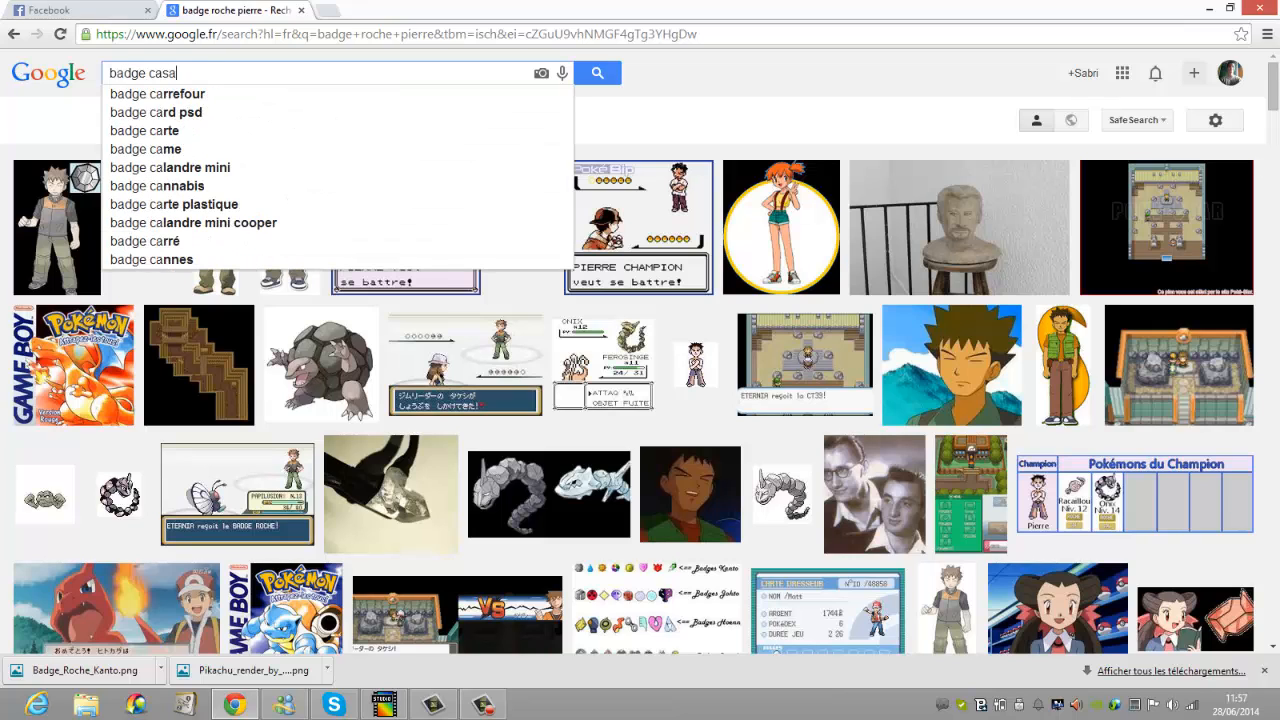
{"action": "key", "text": "BackSpace"}
{"action": "type", "text": "cade "}
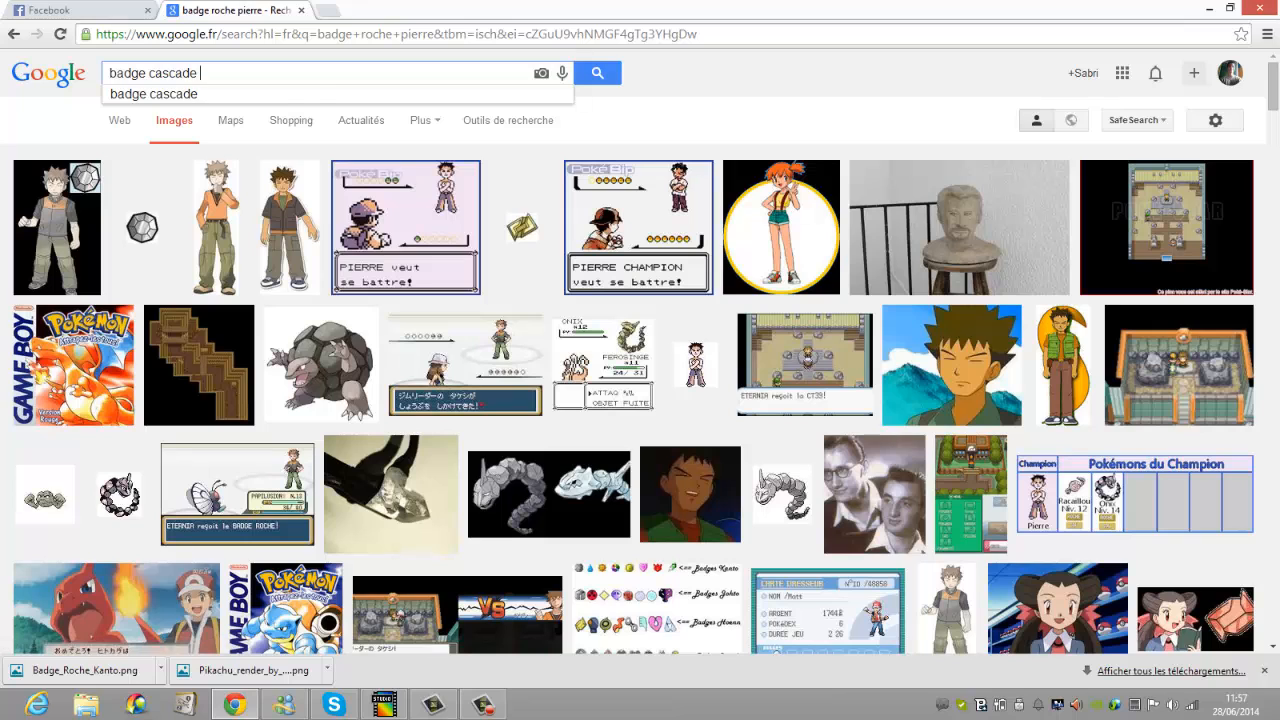
{"action": "type", "text": "ondine"}
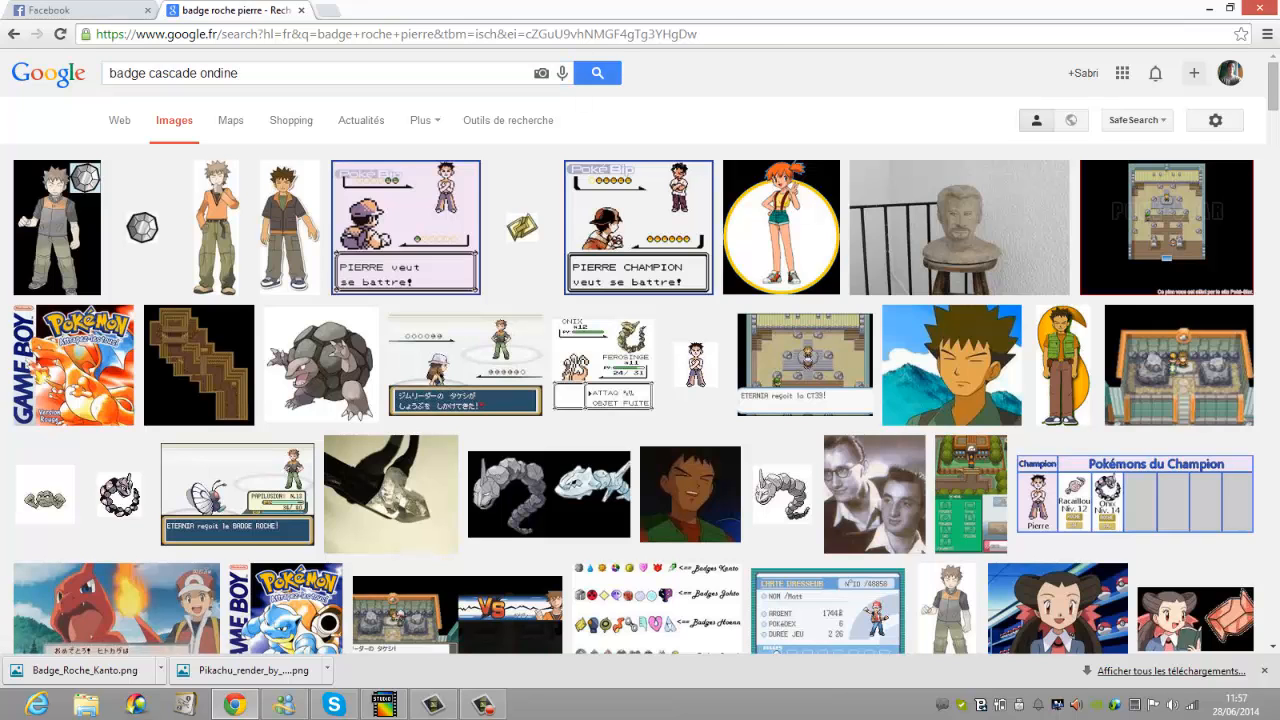
{"action": "key", "text": "Return"}
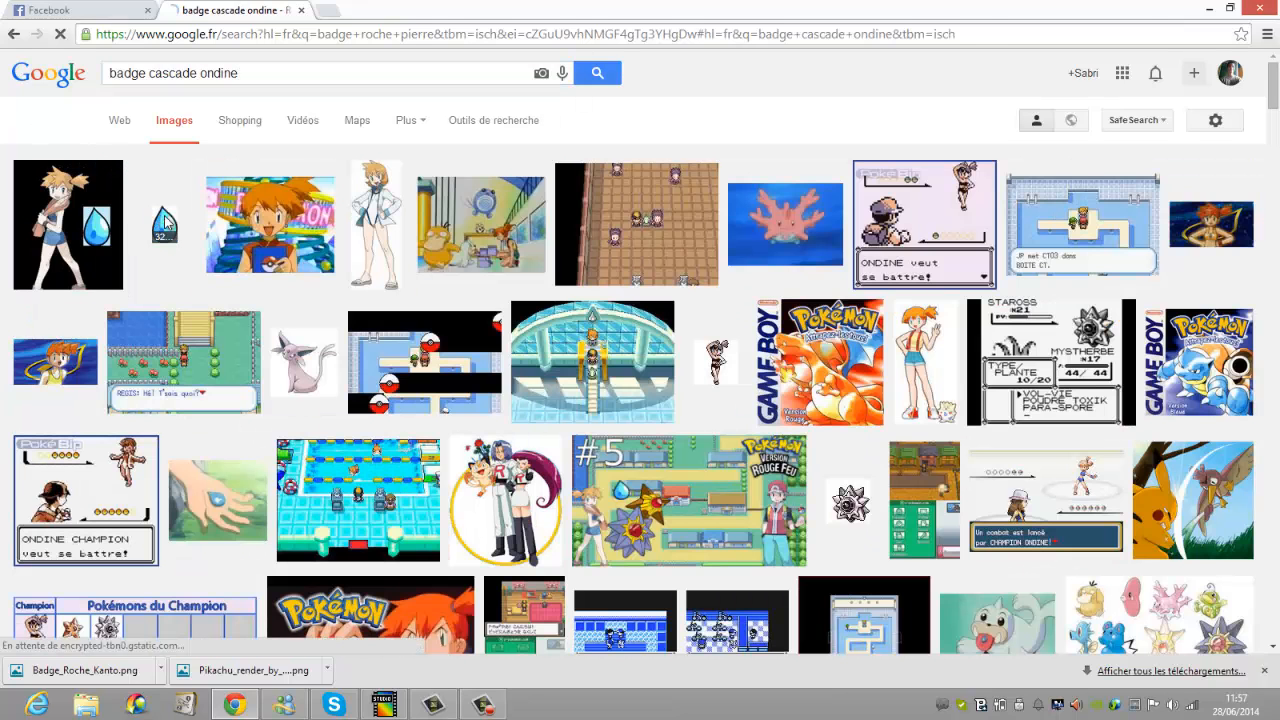
Open the blue water-drop badge image and save it as badge-cascade.png.
{"action": "left_click", "coordinate": [165, 224]}
{"action": "right_click", "coordinate": [505, 334]}
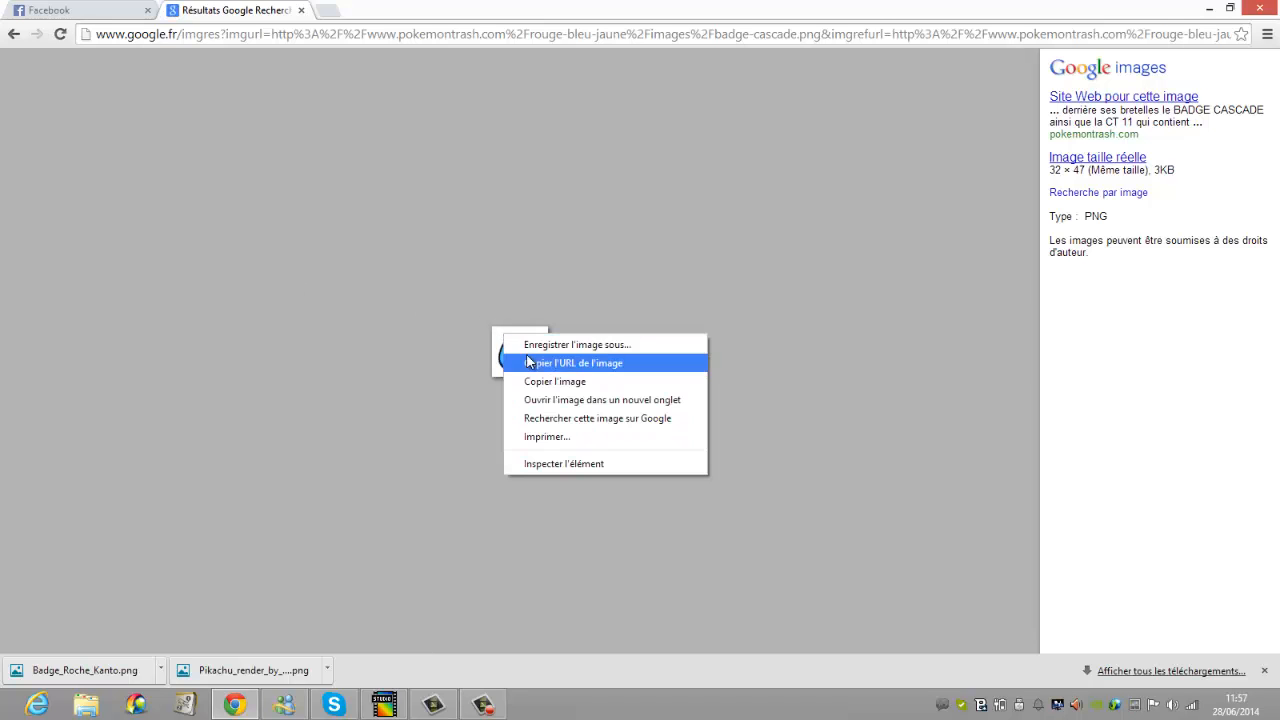
{"action": "left_click", "coordinate": [528, 362]}
{"action": "right_click", "coordinate": [507, 344]}
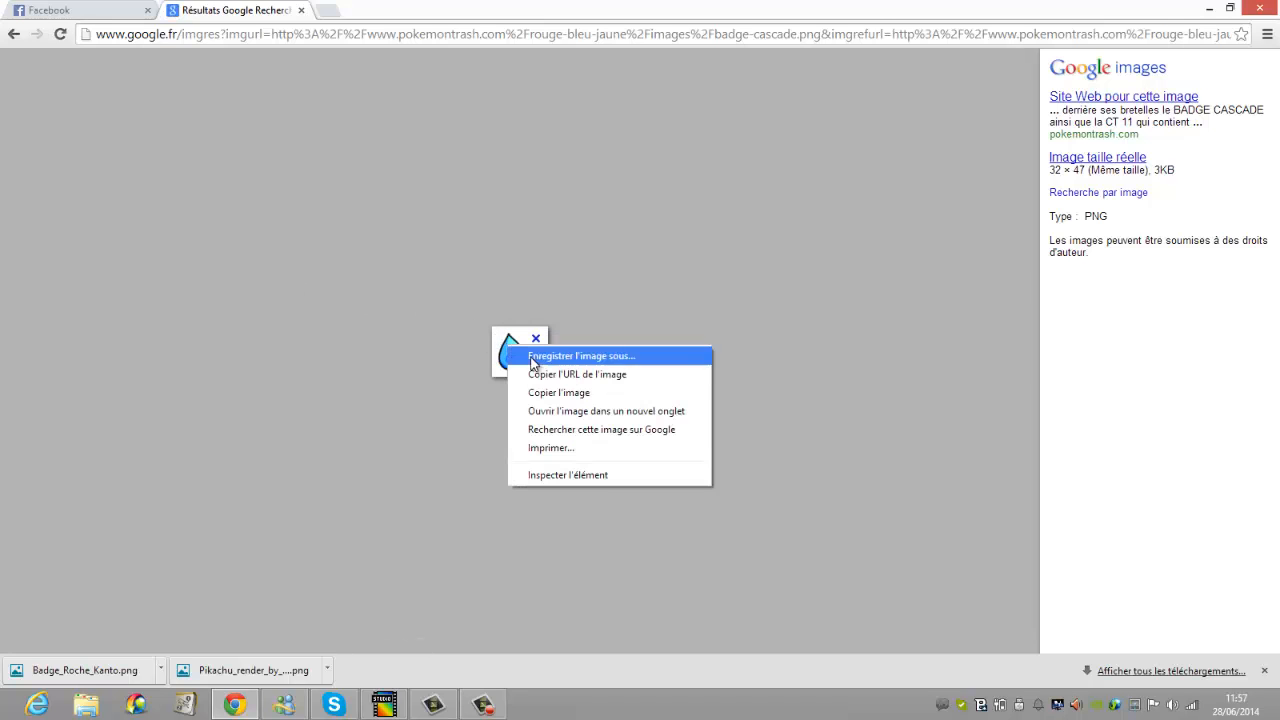
{"action": "left_click", "coordinate": [531, 358]}
{"action": "left_click", "coordinate": [743, 535]}
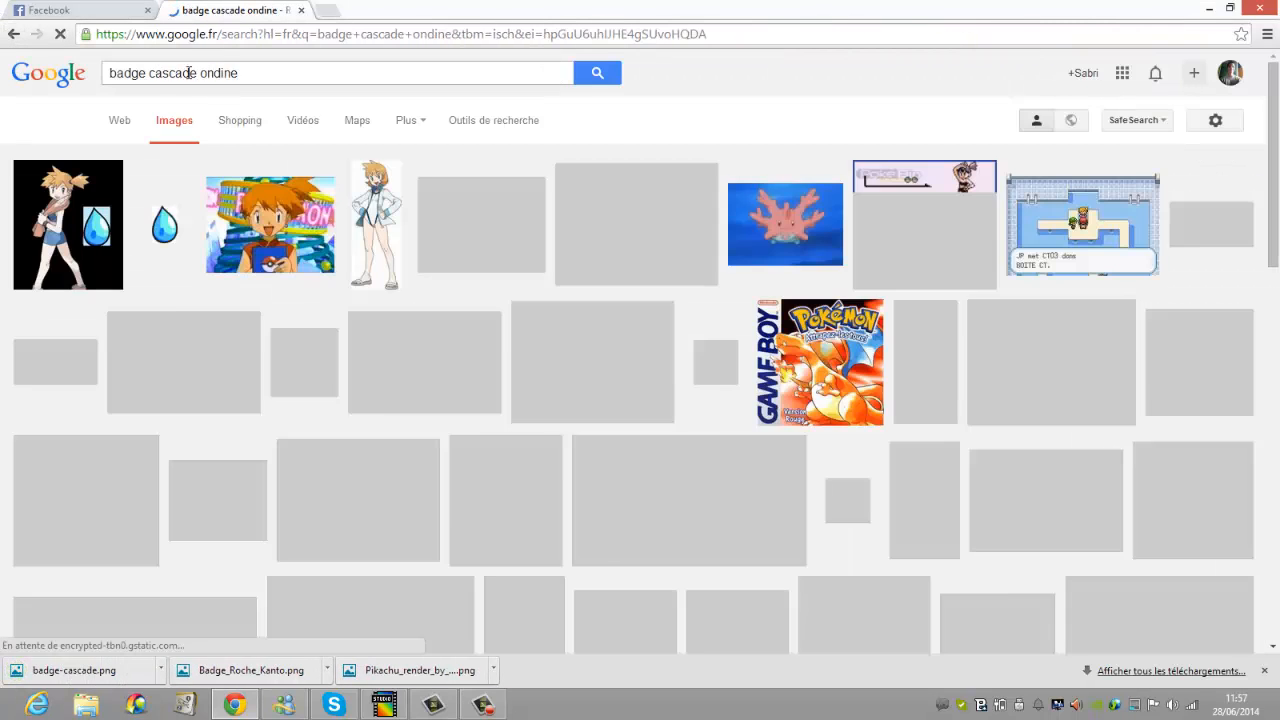
Change the image search query to "badge foudre bob" and run it.
{"action": "left_click_drag", "start_coordinate": [241, 73], "coordinate": [150, 73]}
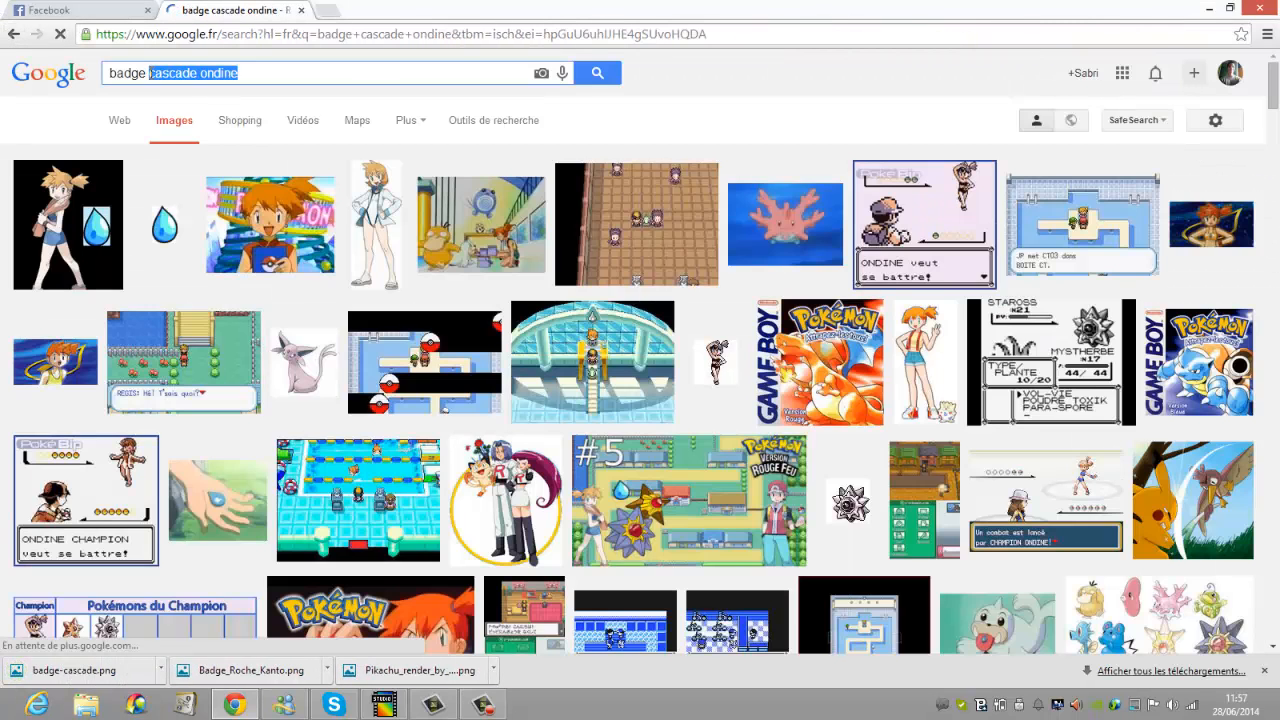
{"action": "type", "text": "rou"}
{"action": "type", "text": "dre b"}
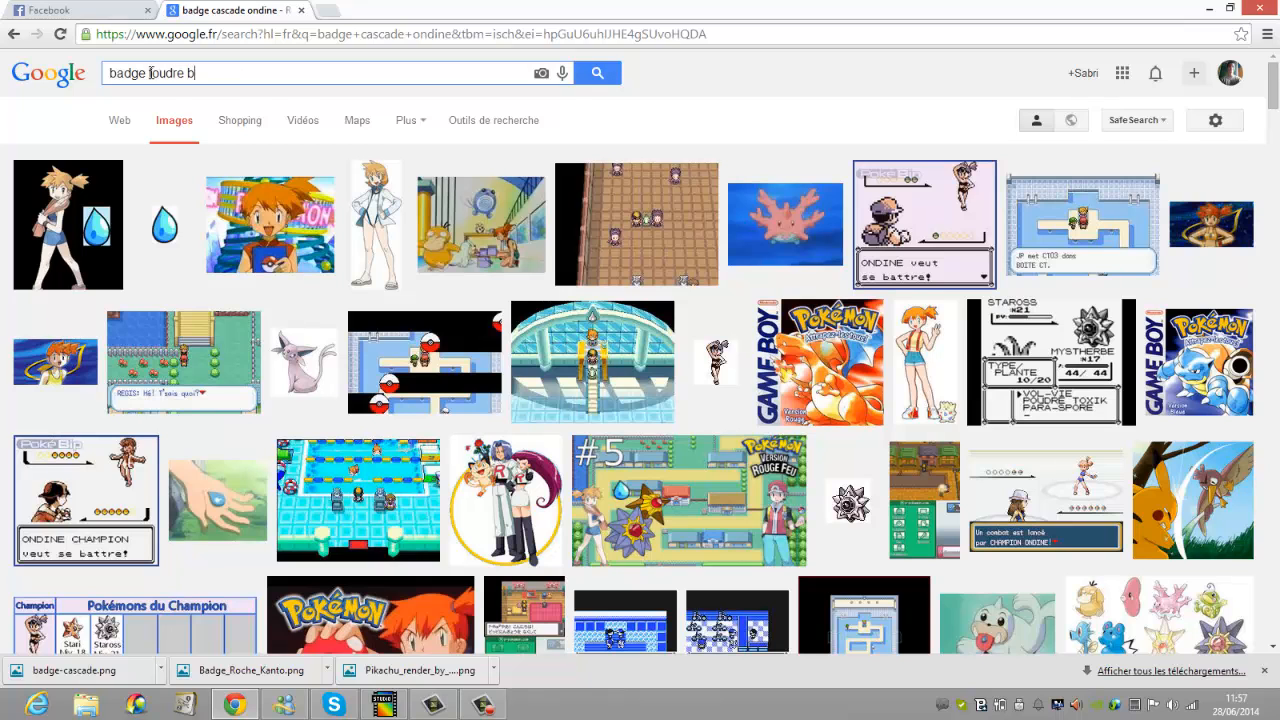
{"action": "type", "text": "ob"}
{"action": "key", "text": "Return"}
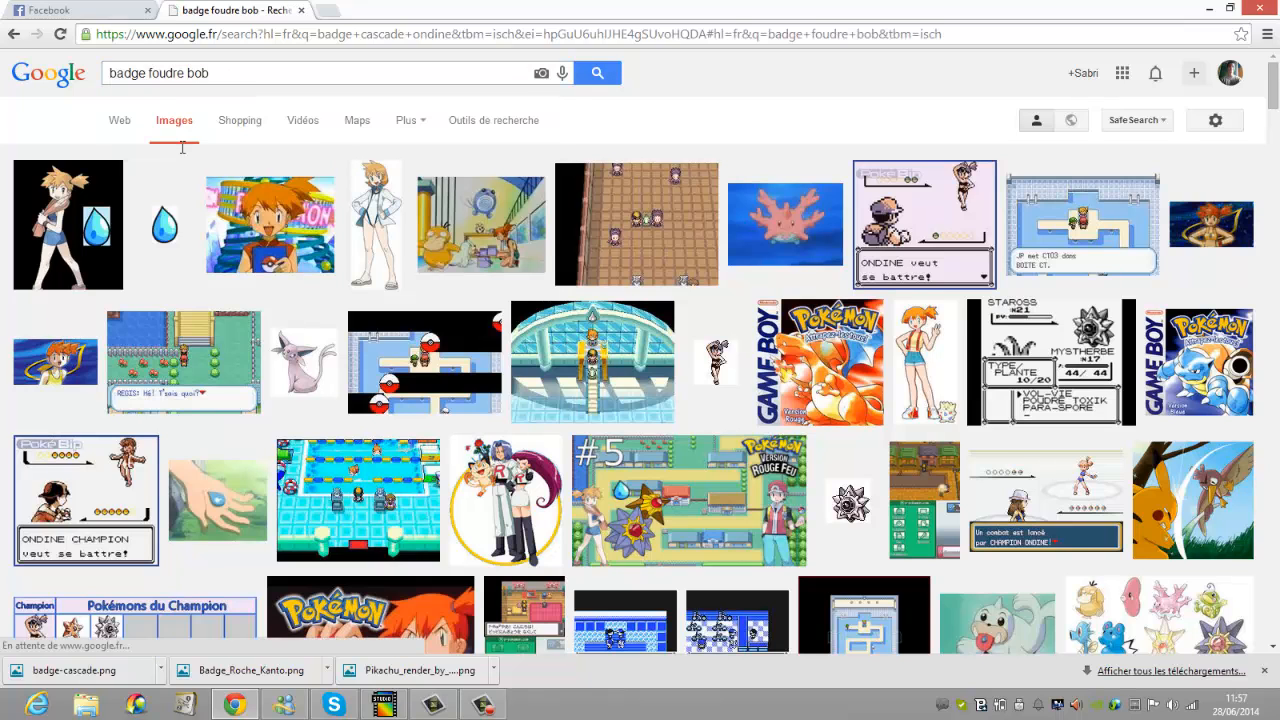
Open the orange and yellow sun-shaped badge image and save it as badge-foudre.png.
{"action": "left_click", "coordinate": [117, 232]}
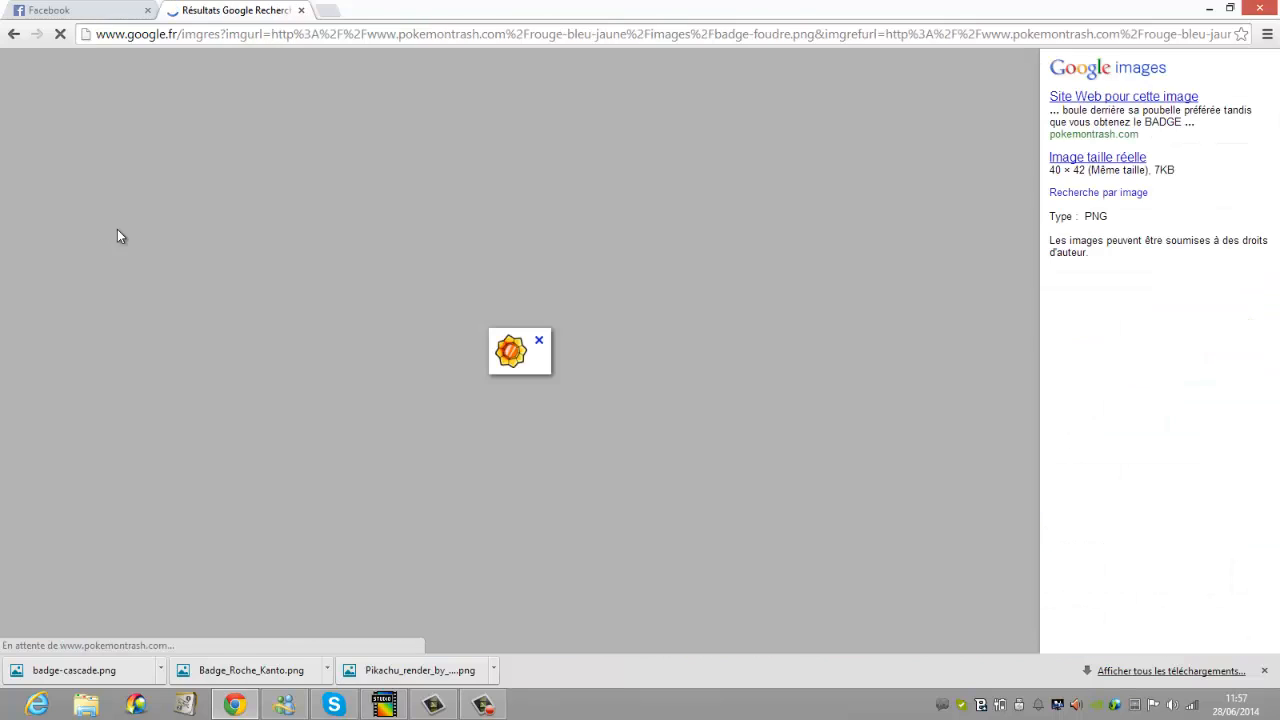
{"action": "right_click", "coordinate": [510, 352]}
{"action": "left_click", "coordinate": [580, 361]}
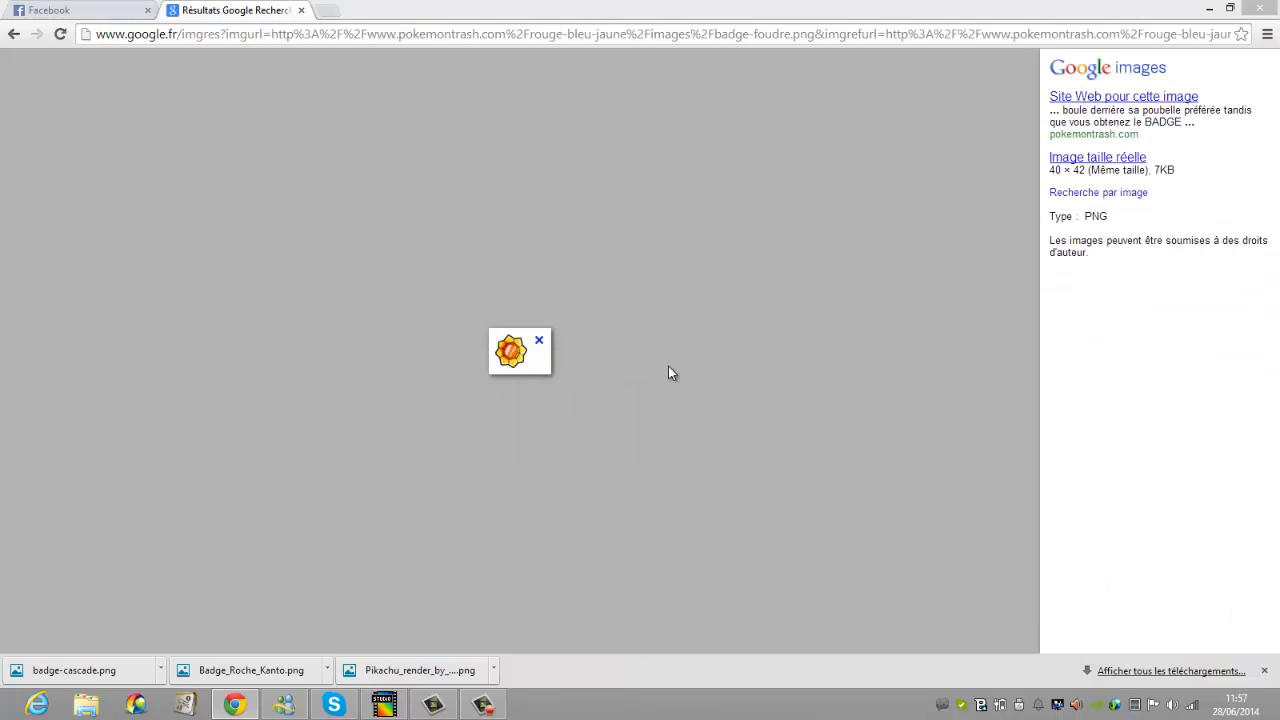
{"action": "left_click", "coordinate": [757, 538]}
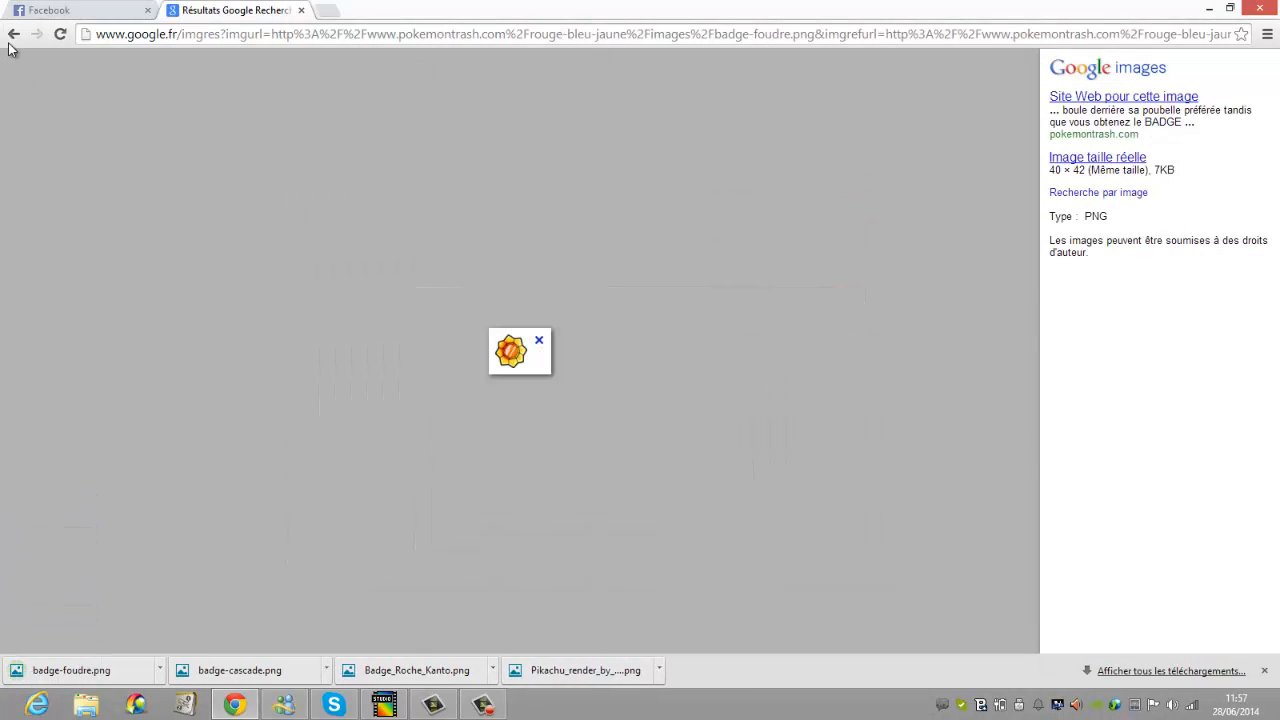
Go back to the image results and select the words "foudre bob" in the search query.
{"action": "left_click", "coordinate": [14, 34]}
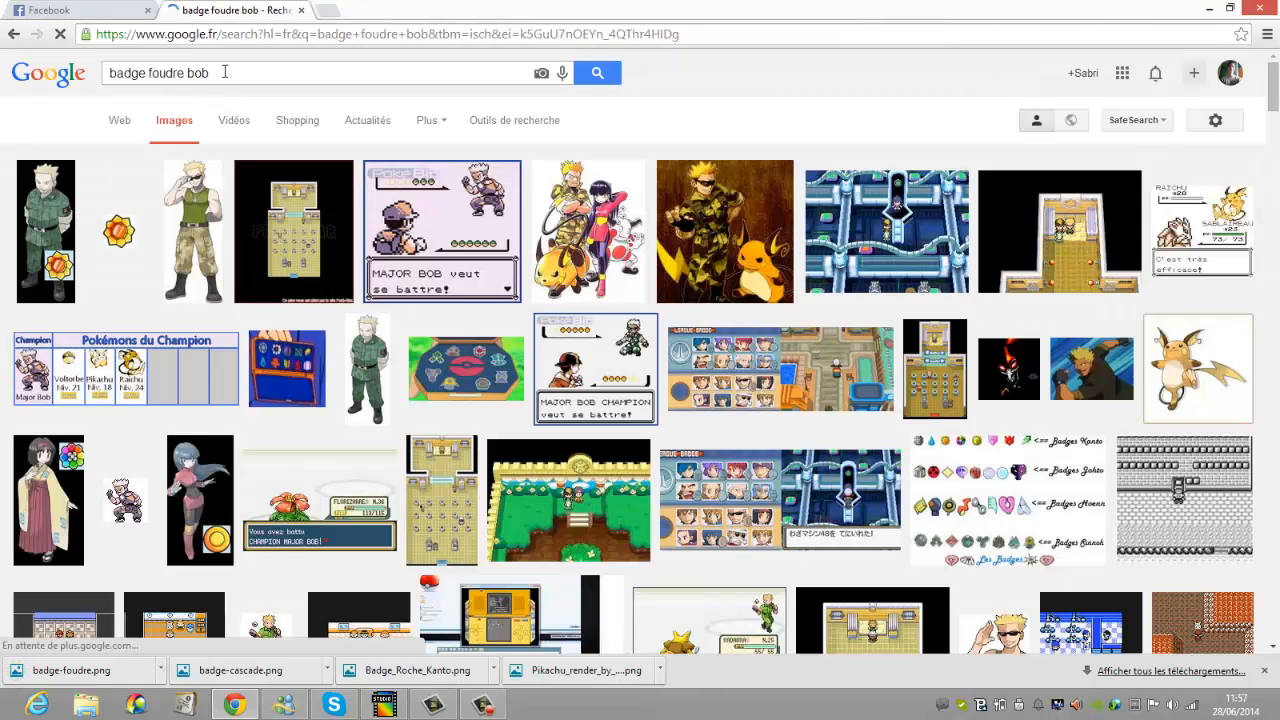
{"action": "left_click_drag", "start_coordinate": [226, 71], "coordinate": [155, 70]}
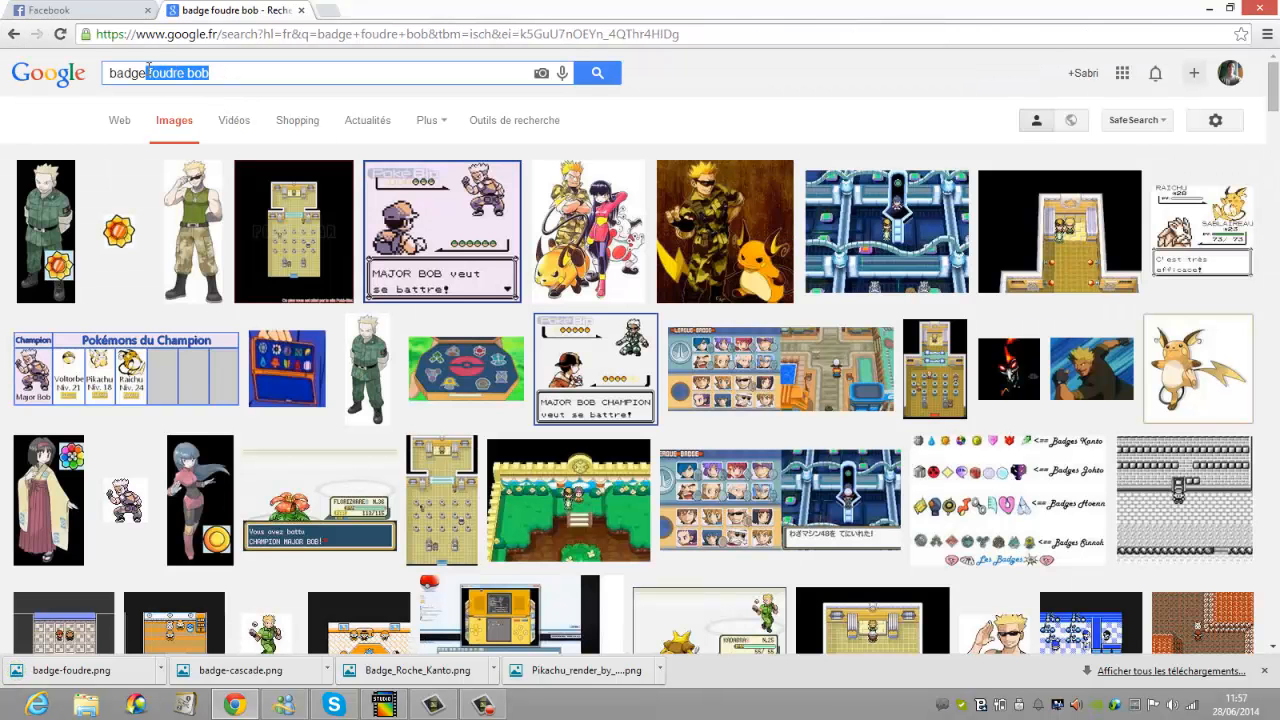
Search Google Images for "badge prisme" in place of the "foudre bob" query.
{"action": "key", "text": "BackSpace"}
{"action": "type", "text": "prisme"}
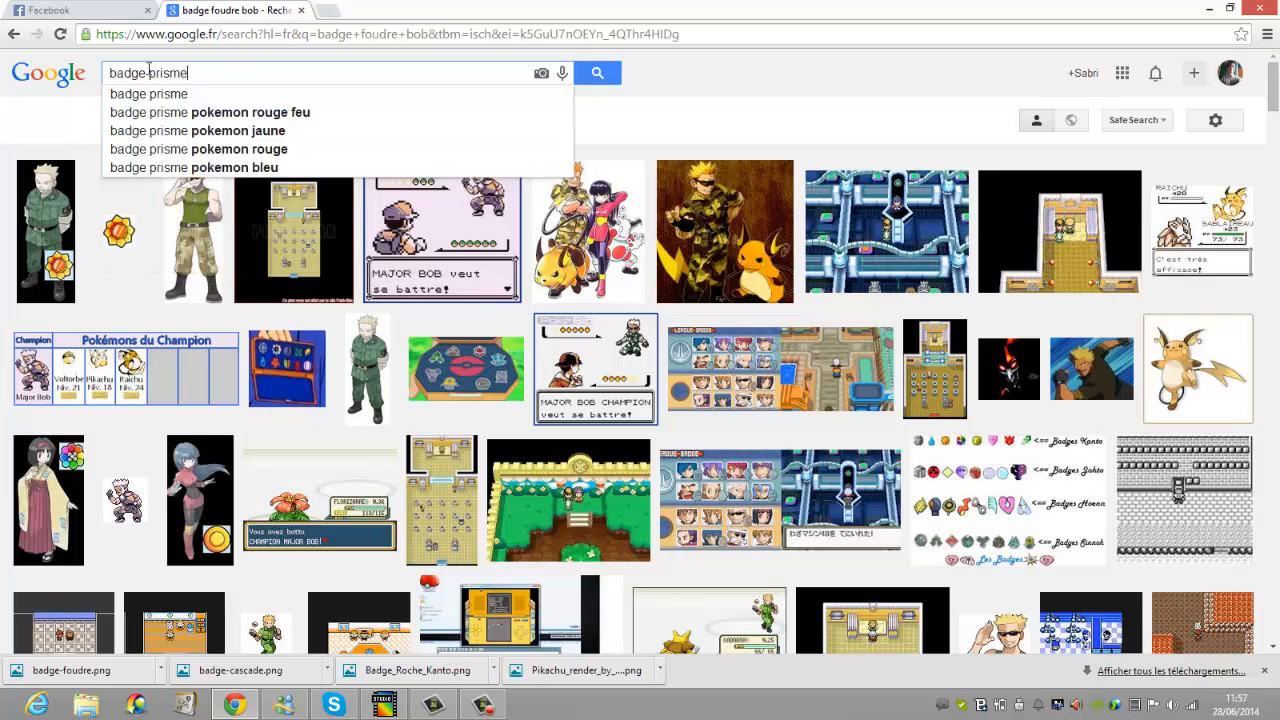
{"action": "key", "text": "Return"}
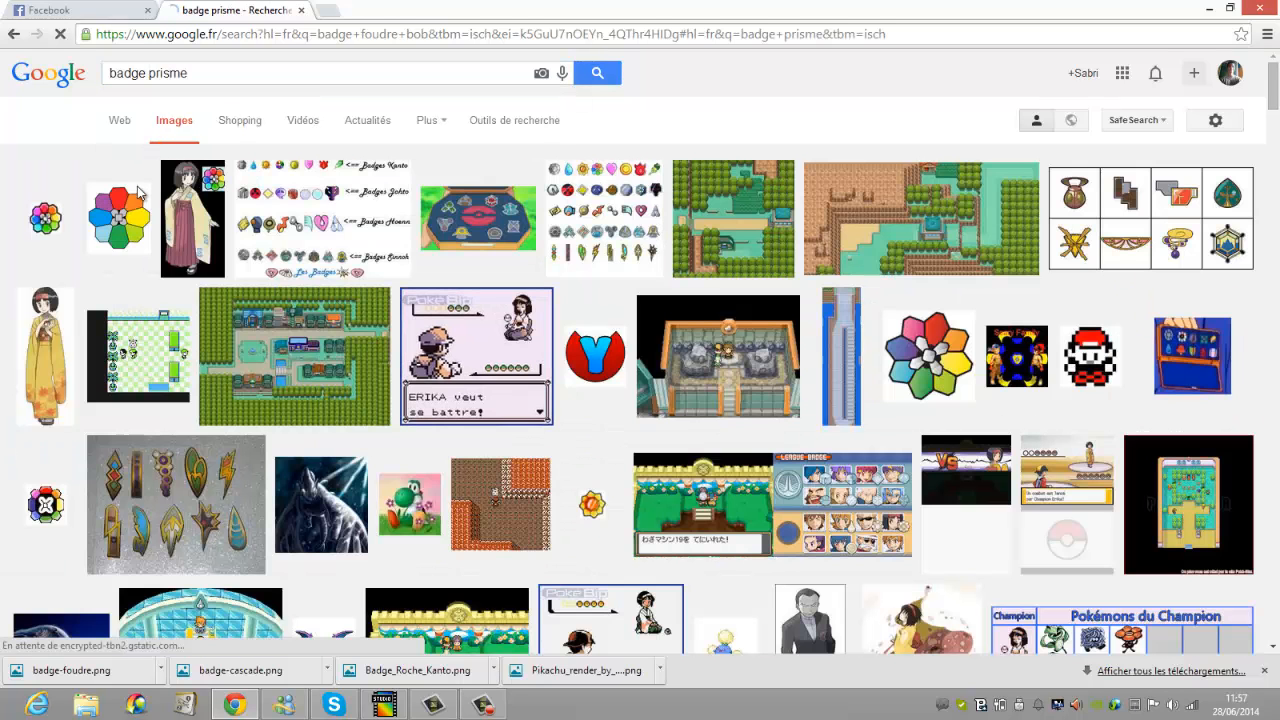
Open the small rainbow flower badge from the results and save it in the Images library as Badge_Prisme_Kanto.png.
{"action": "left_click", "coordinate": [35, 215]}
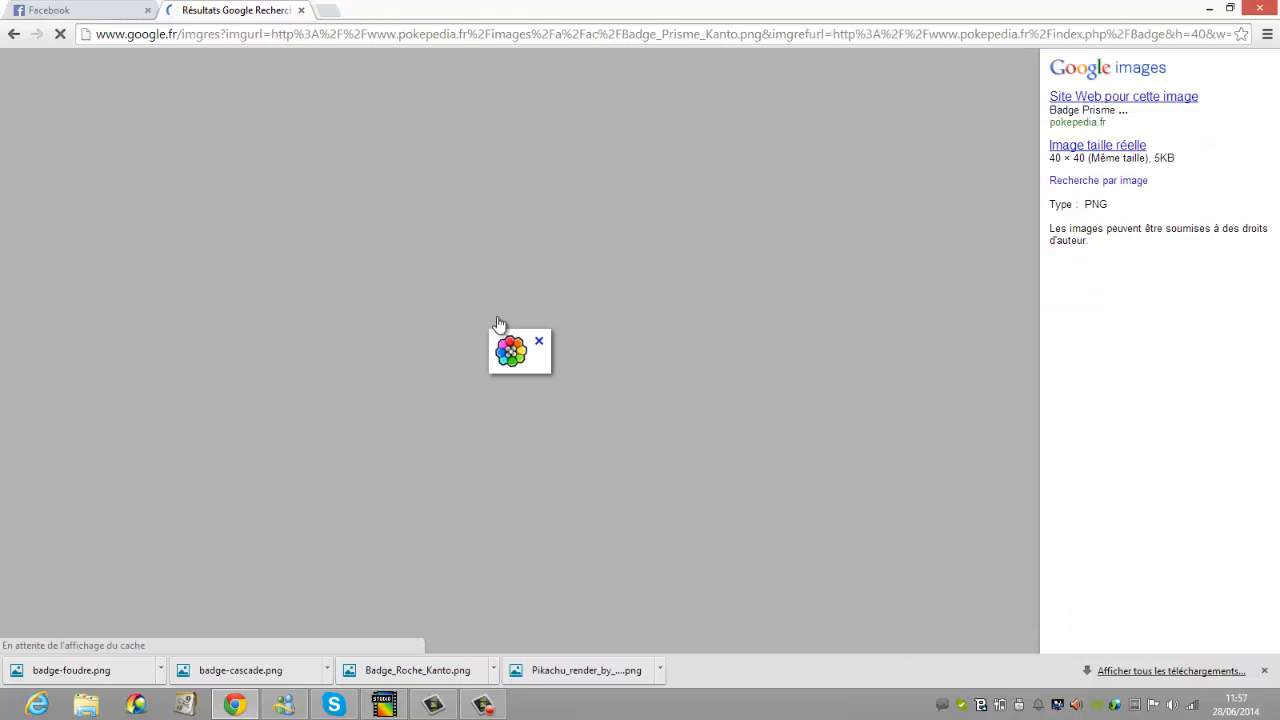
{"action": "right_click", "coordinate": [509, 349]}
{"action": "left_click", "coordinate": [615, 356]}
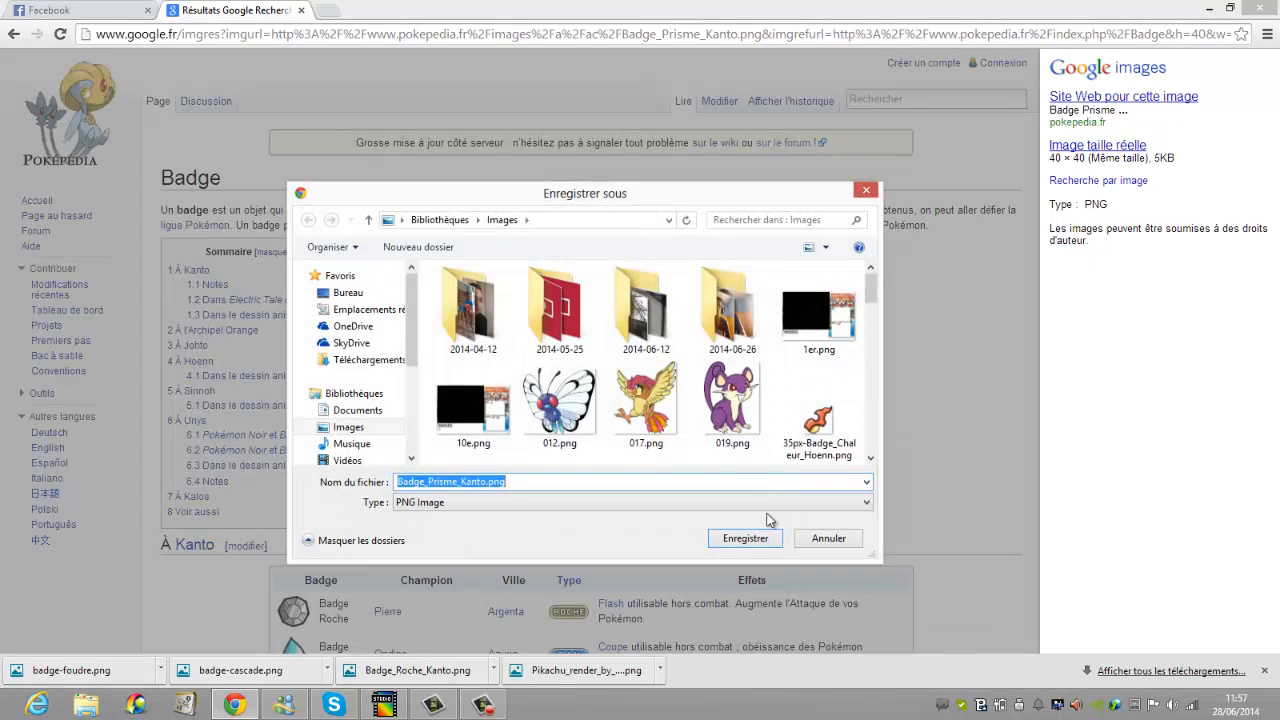
{"action": "left_click", "coordinate": [745, 539]}
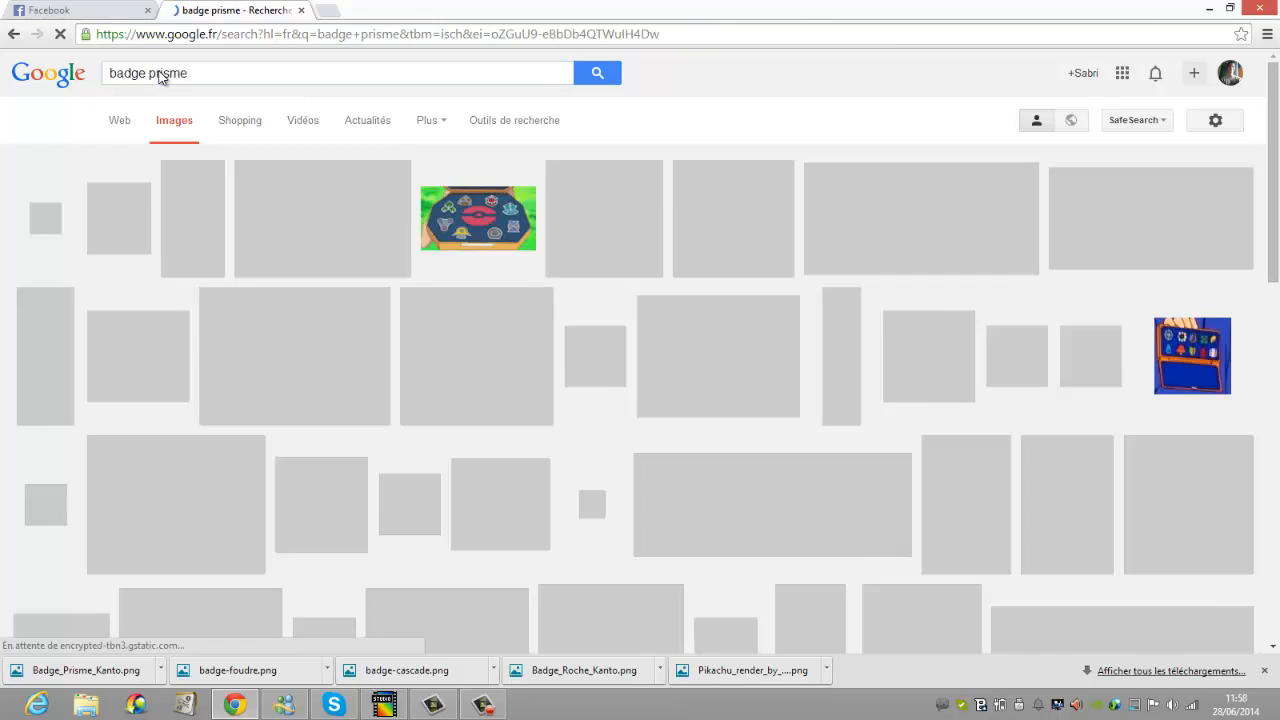
Replace "prisme" in the image search query and search for "badge ame".
{"action": "triple_click", "coordinate": [162, 78]}
{"action": "left_click_drag", "start_coordinate": [186, 76], "coordinate": [298, 61]}
{"action": "left_click", "coordinate": [214, 73]}
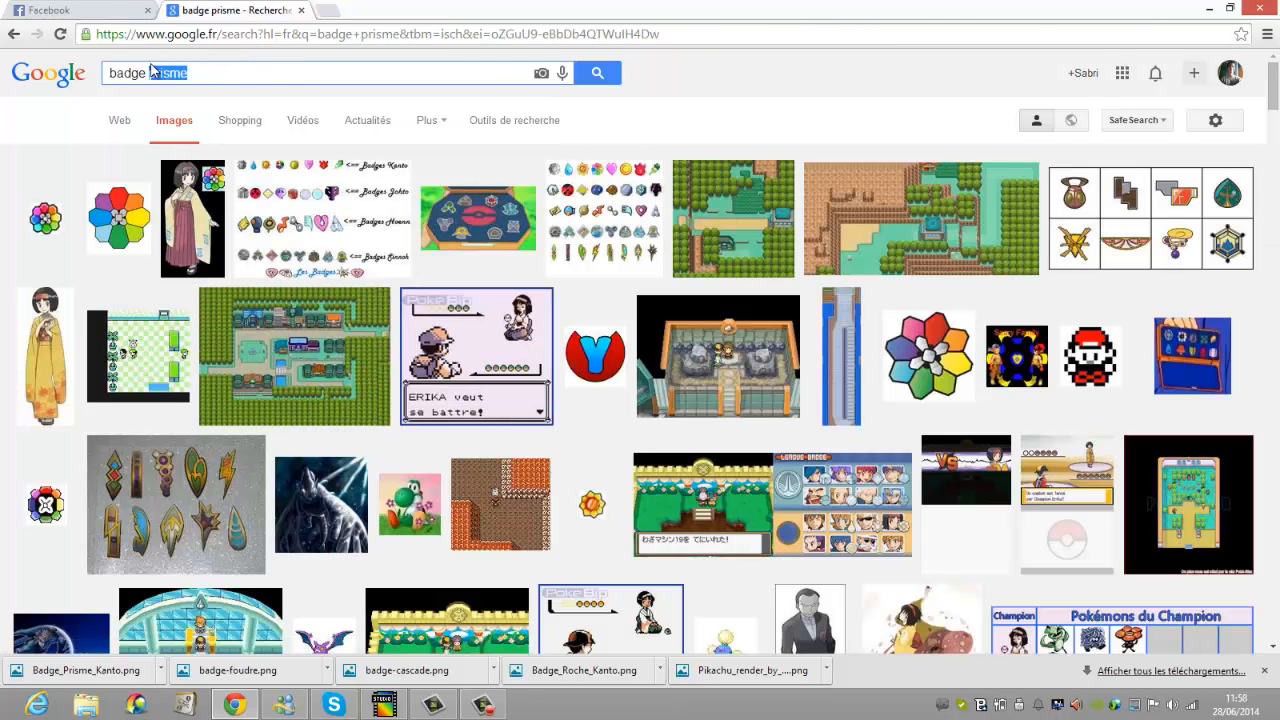
{"action": "type", "text": "âme"}
{"action": "key", "text": "Return"}
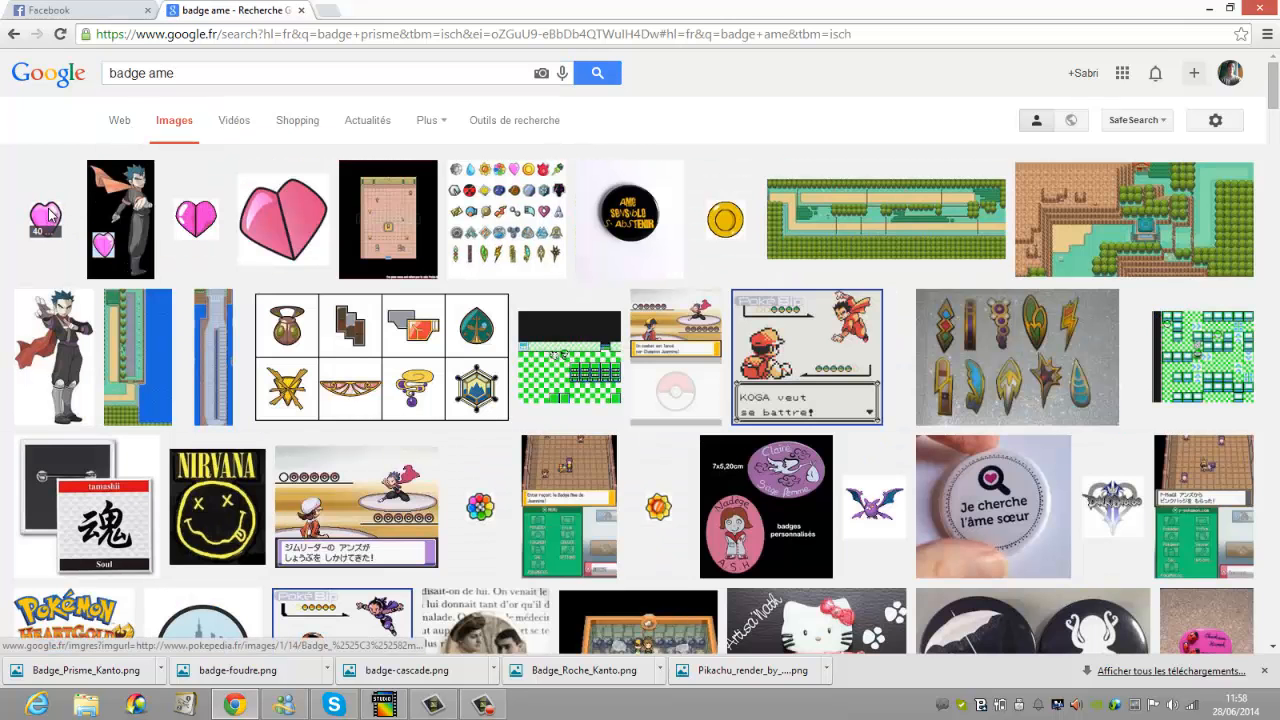
Open the small pink heart badge from the results and save it in the Images library as Badge_Âme_Kanto.png.
{"action": "left_click", "coordinate": [48, 213]}
{"action": "right_click", "coordinate": [516, 352]}
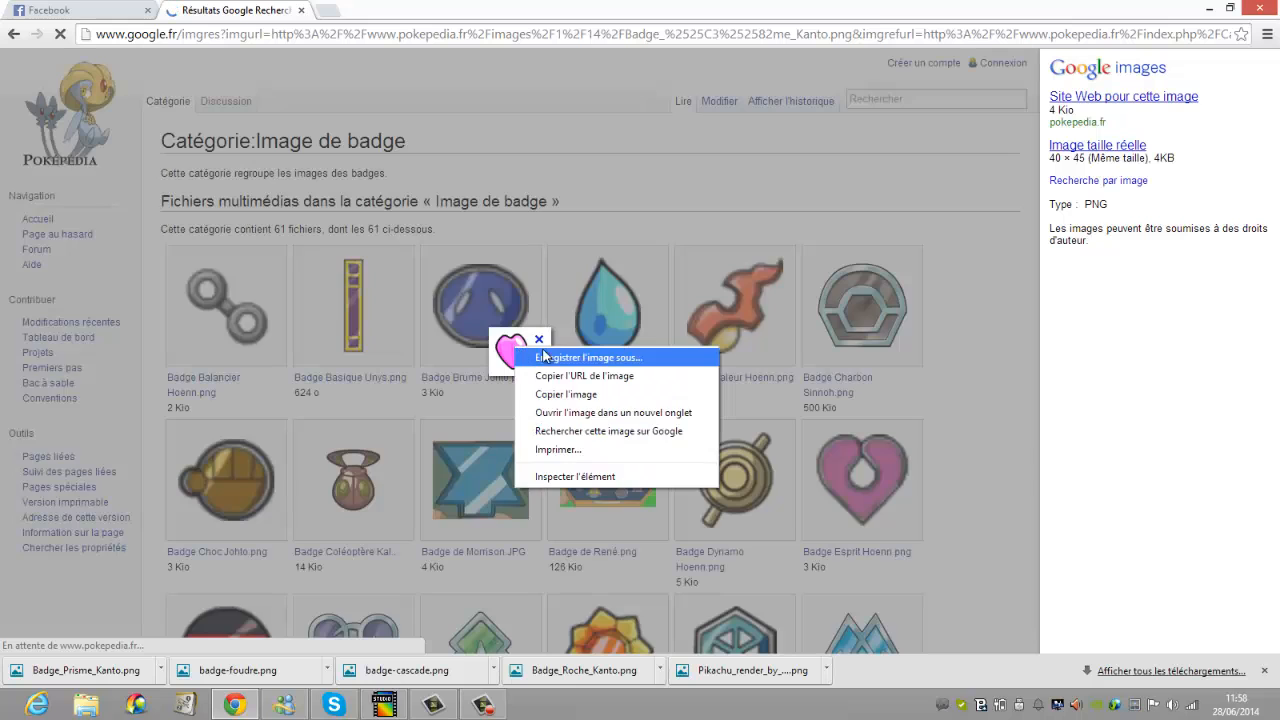
{"action": "left_click", "coordinate": [548, 363]}
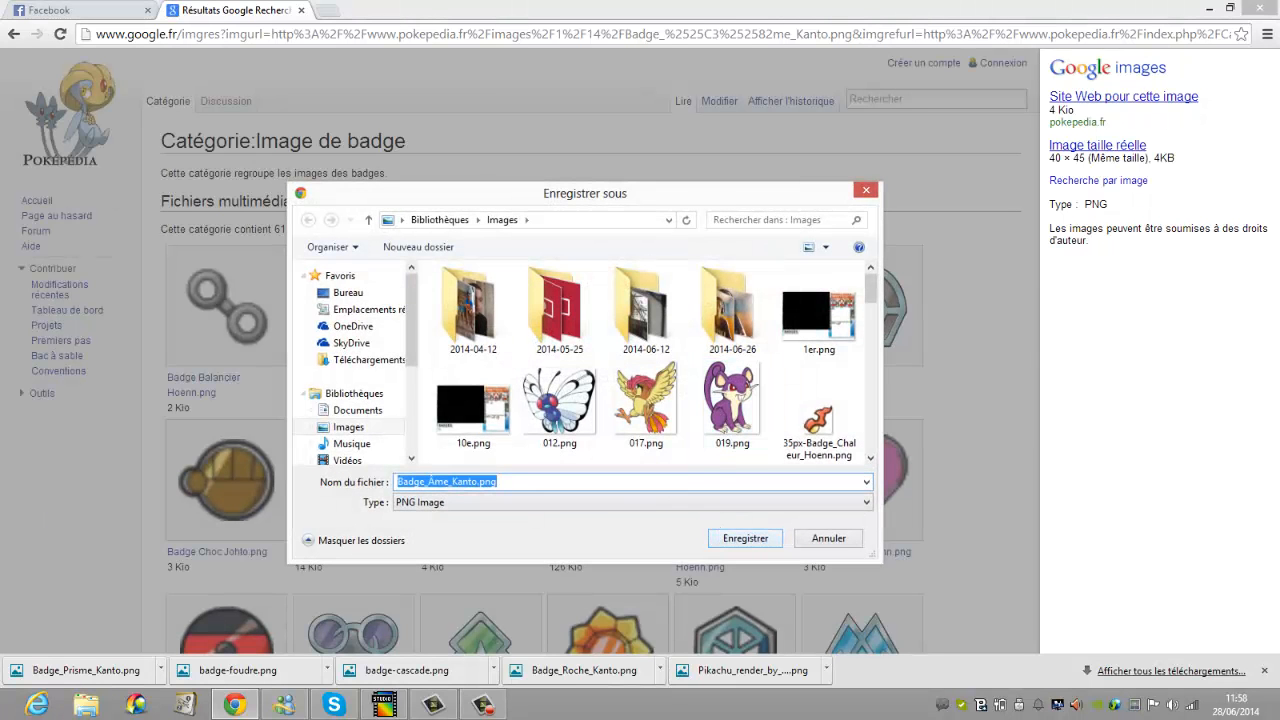
{"action": "left_click", "coordinate": [740, 537]}
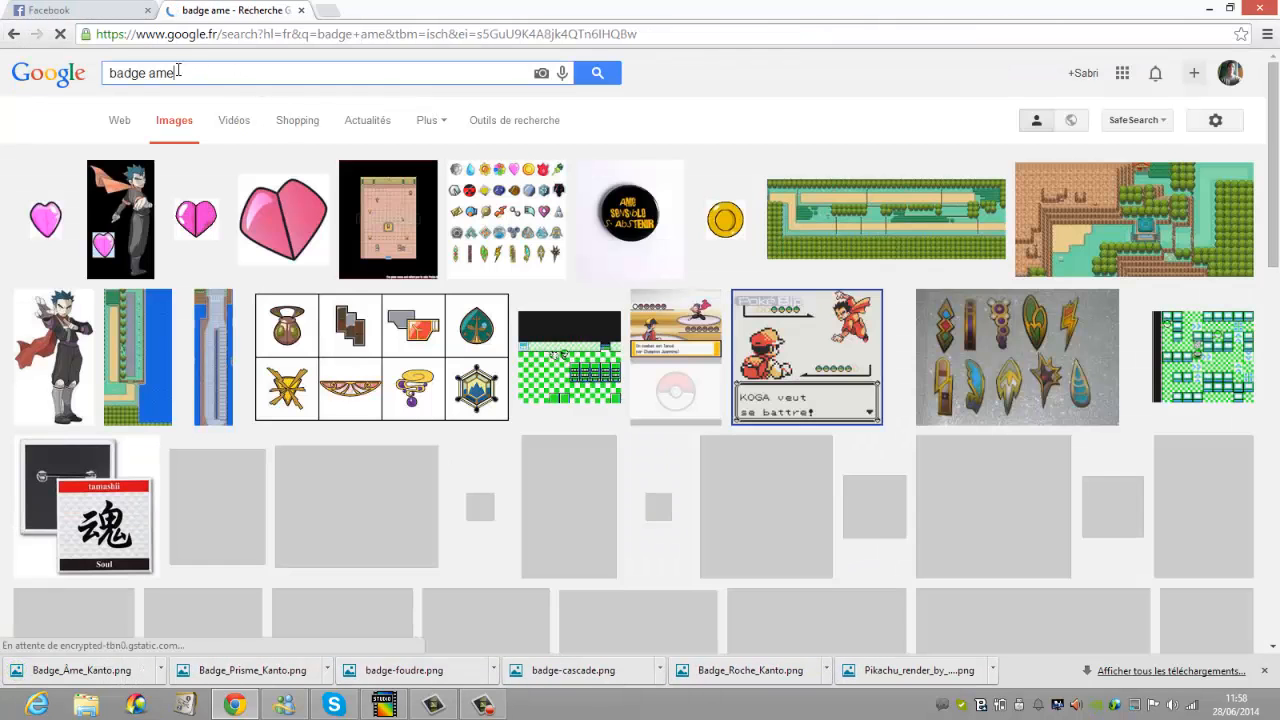
Replace "ame" in the image search query and search for "badge marais".
{"action": "left_click_drag", "start_coordinate": [178, 72], "coordinate": [150, 74]}
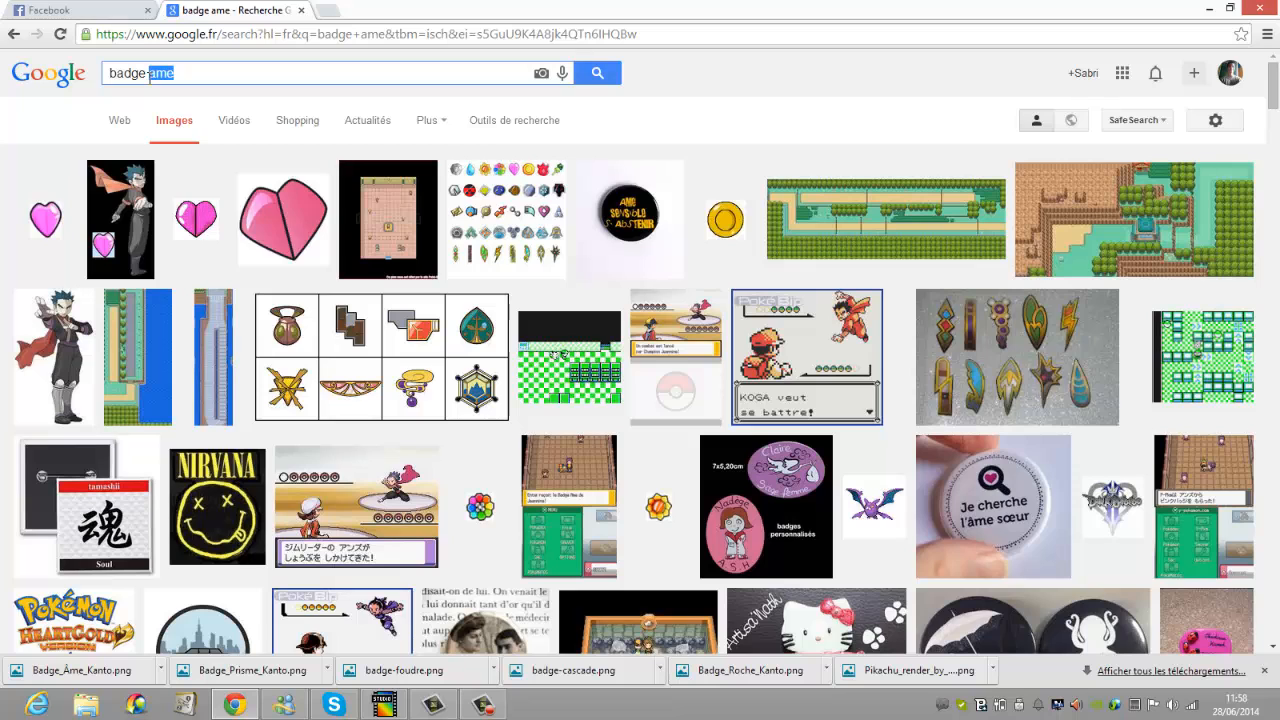
{"action": "type", "text": "marai"}
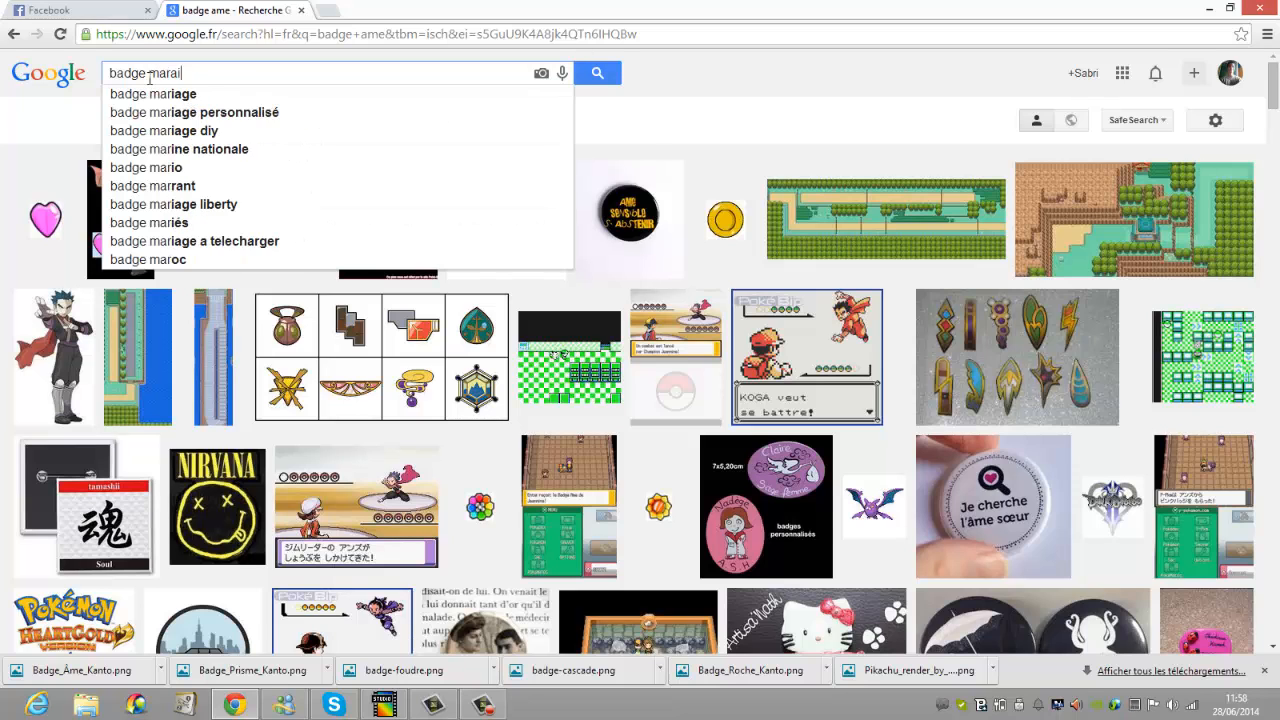
{"action": "type", "text": "s"}
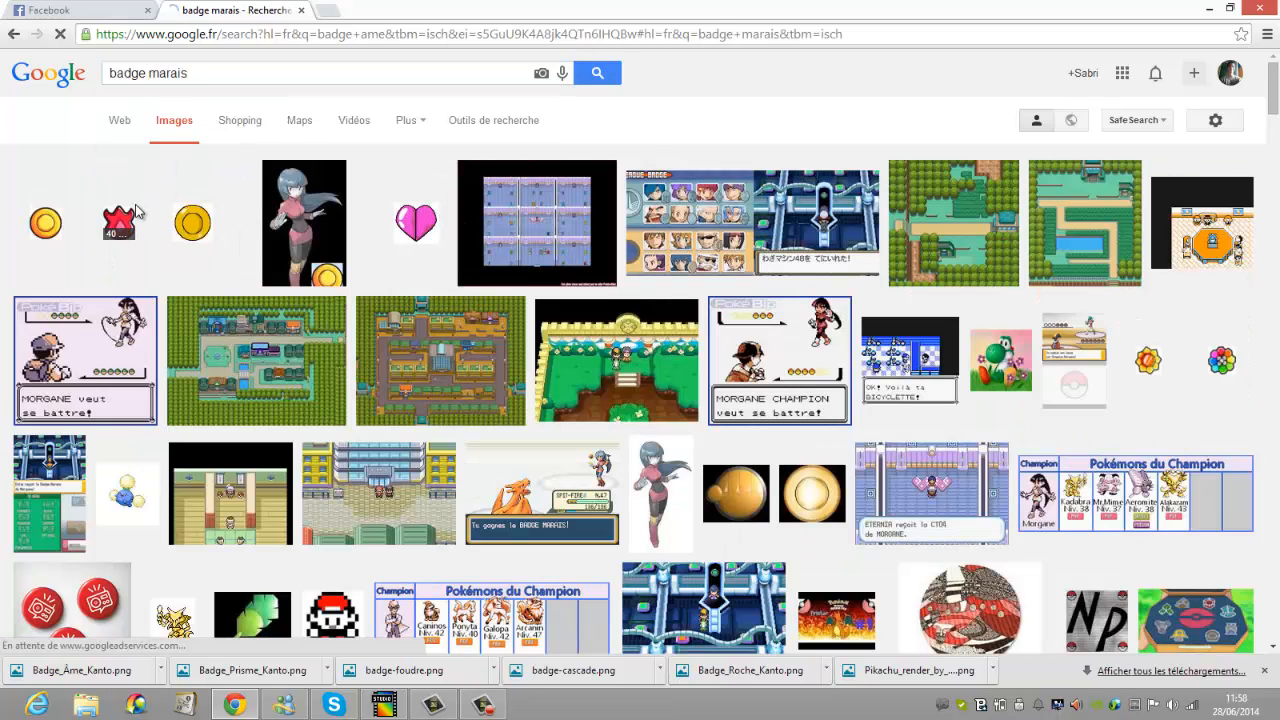
Open the 50 × 49 golden round badge from the results and save it in the Images library as soulb.gif.
{"action": "left_click", "coordinate": [204, 230]}
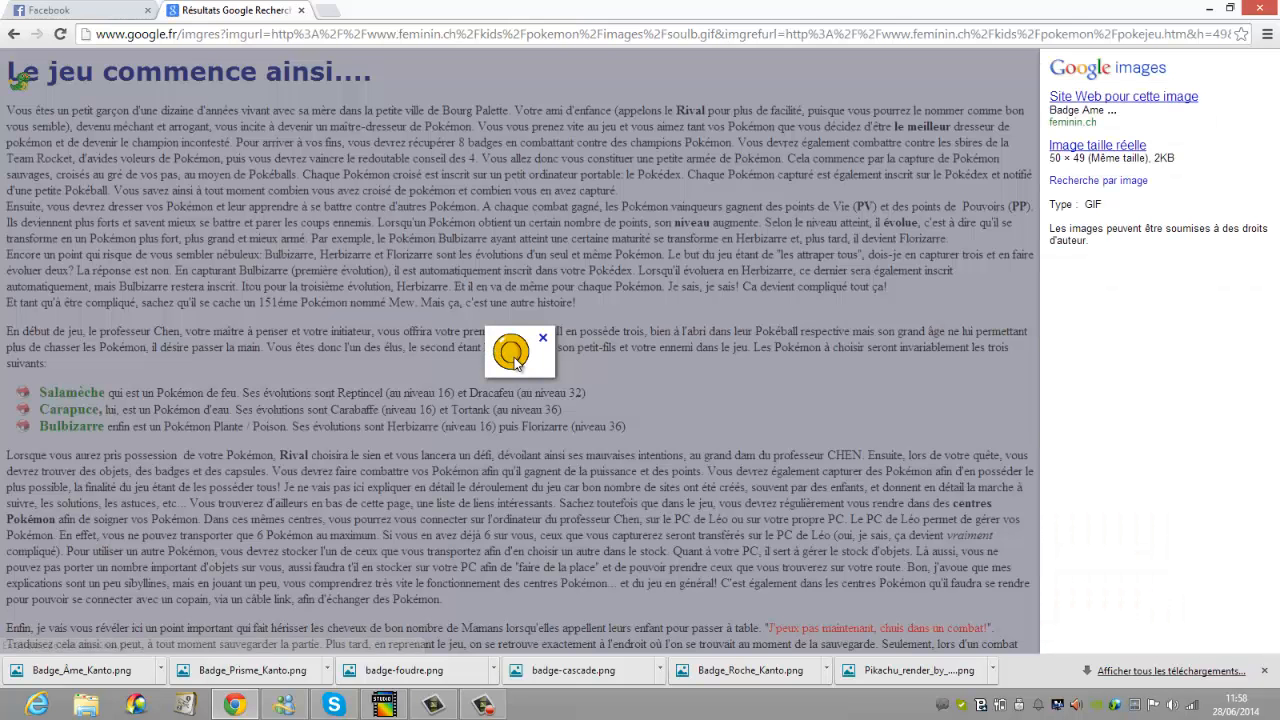
{"action": "right_click", "coordinate": [514, 359]}
{"action": "left_click", "coordinate": [560, 368]}
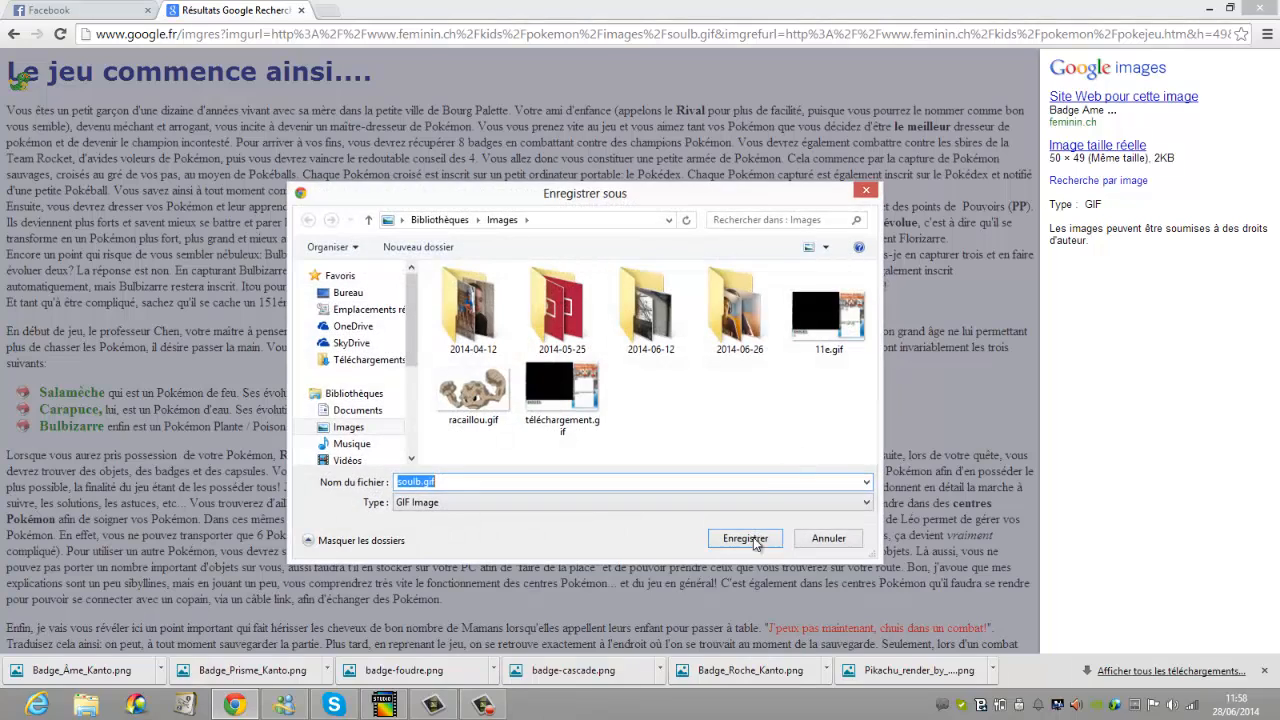
{"action": "left_click", "coordinate": [758, 540]}
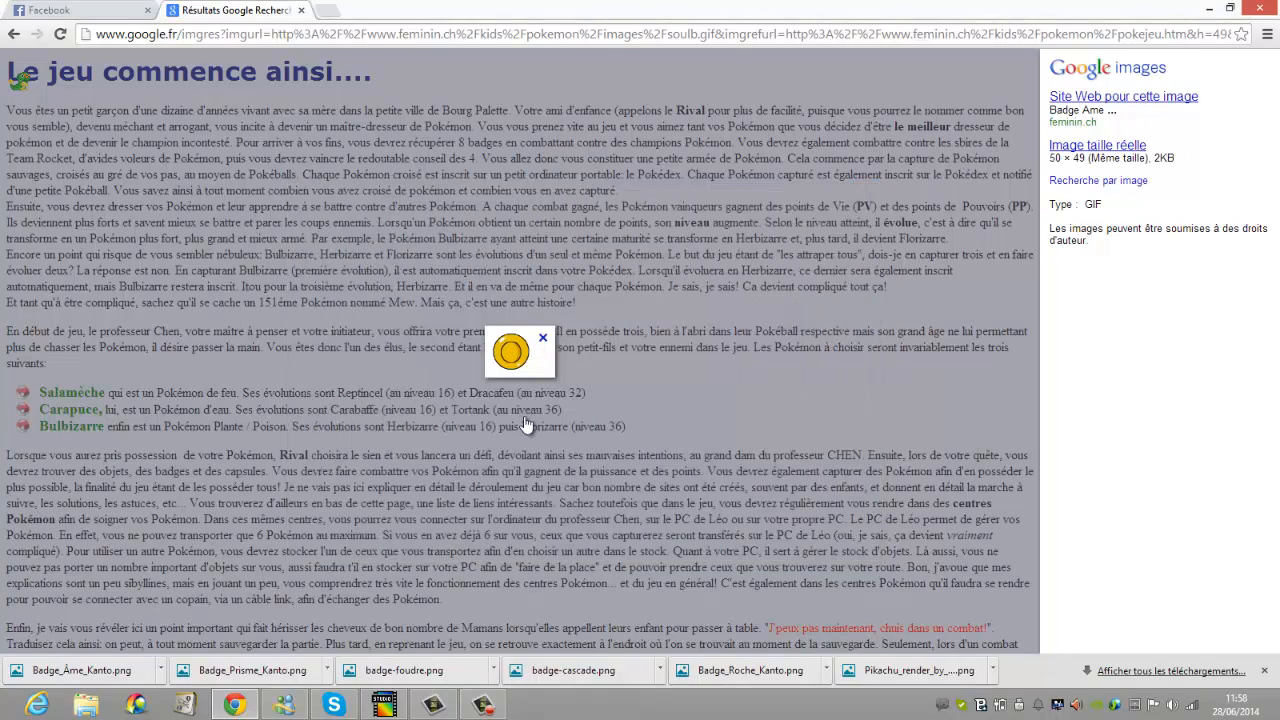
Return to the image results and search for "badge volcan" instead of "badge marais".
{"action": "left_click", "coordinate": [12, 30]}
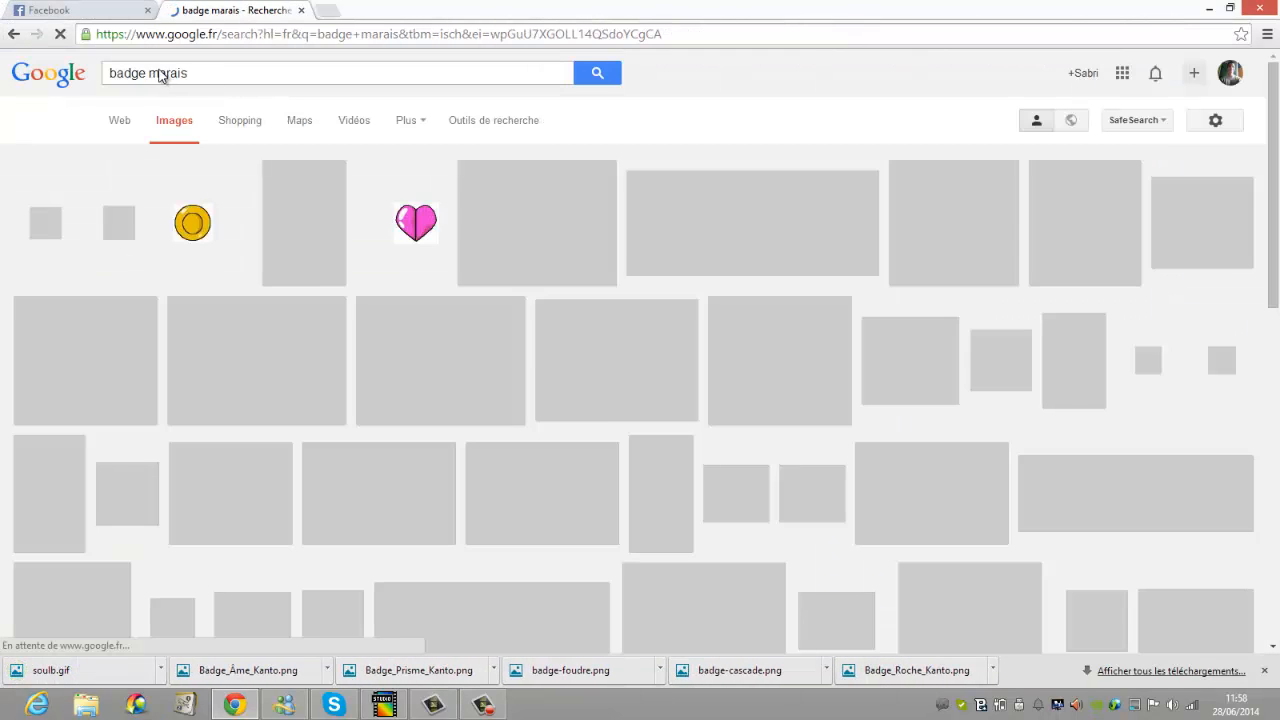
{"action": "double_click", "coordinate": [160, 76]}
{"action": "key", "text": "BackSpace"}
{"action": "type", "text": "volc"}
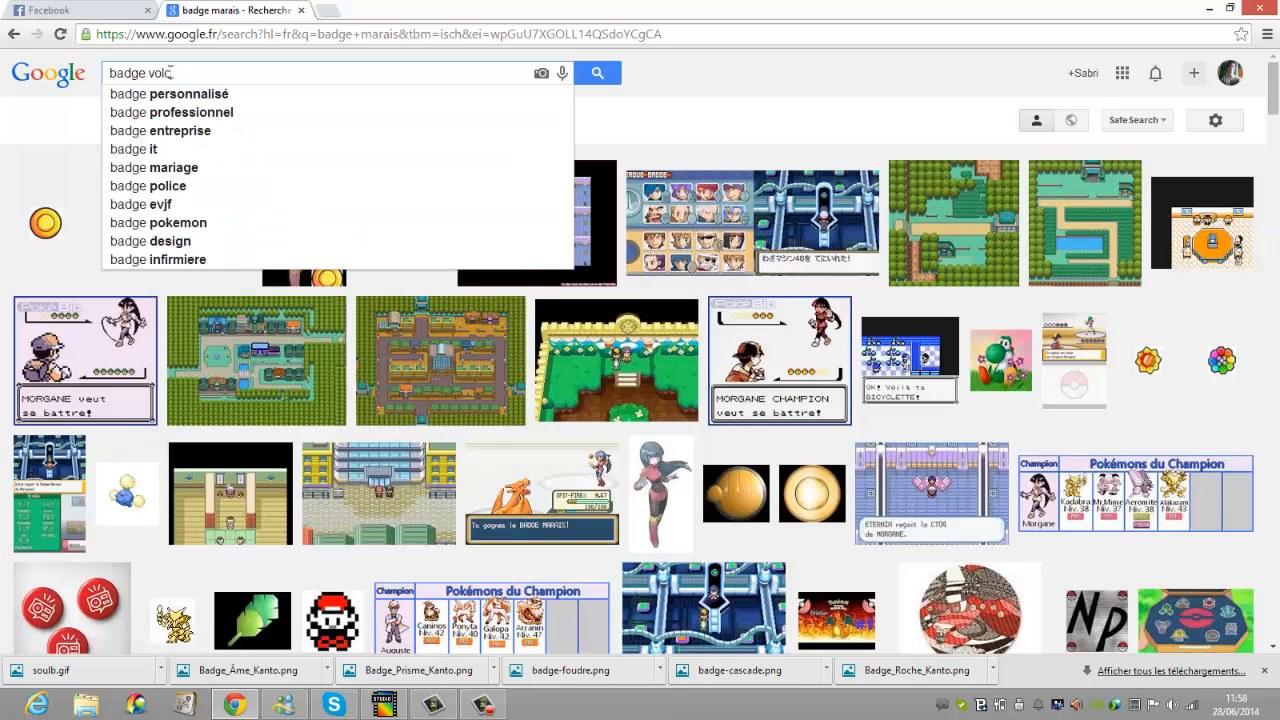
{"action": "type", "text": "an"}
{"action": "key", "text": "Return"}
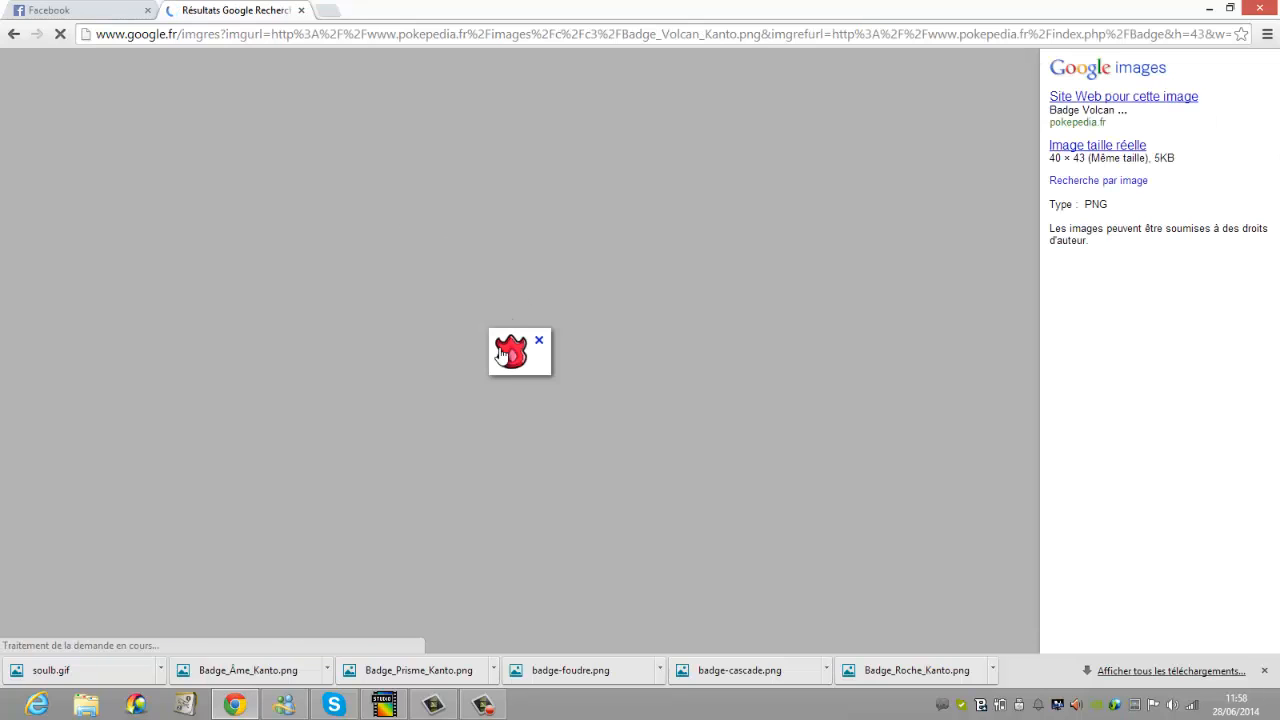
Save the red flame badge picture in the Images library as Badge_Volcan_Kanto.png.
{"action": "right_click", "coordinate": [500, 353]}
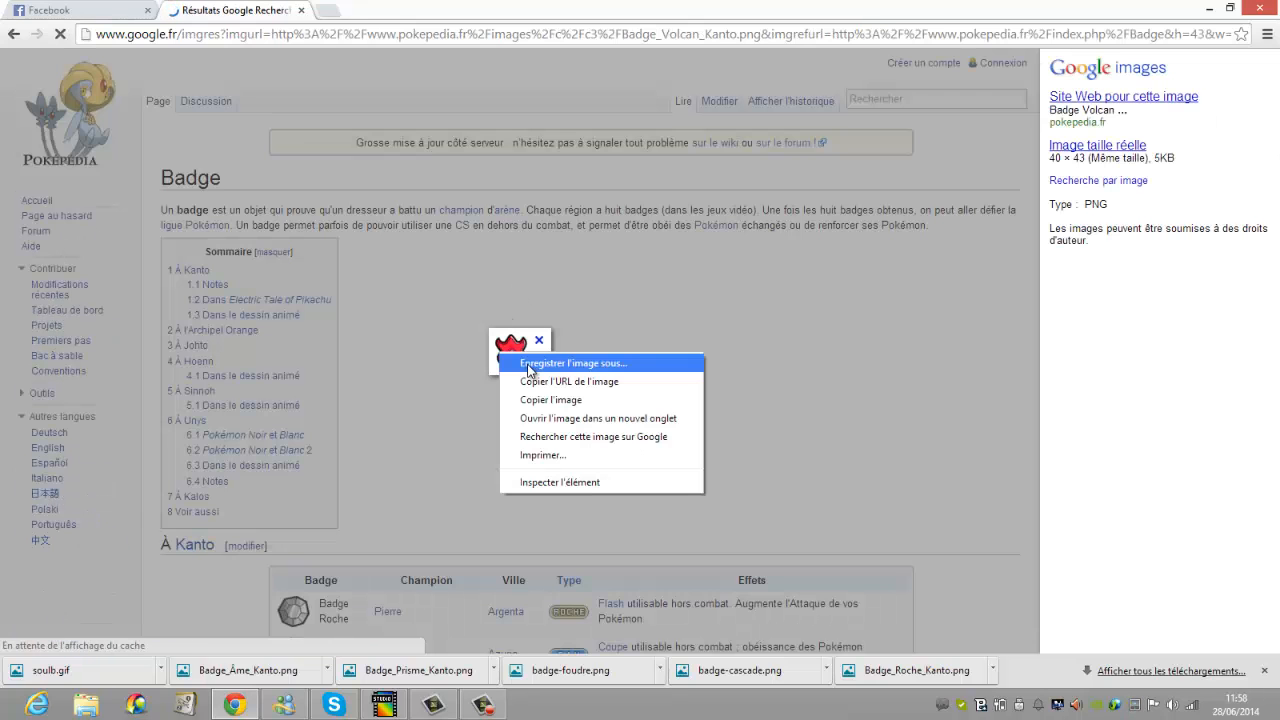
{"action": "left_click", "coordinate": [597, 363]}
{"action": "left_click", "coordinate": [749, 537]}
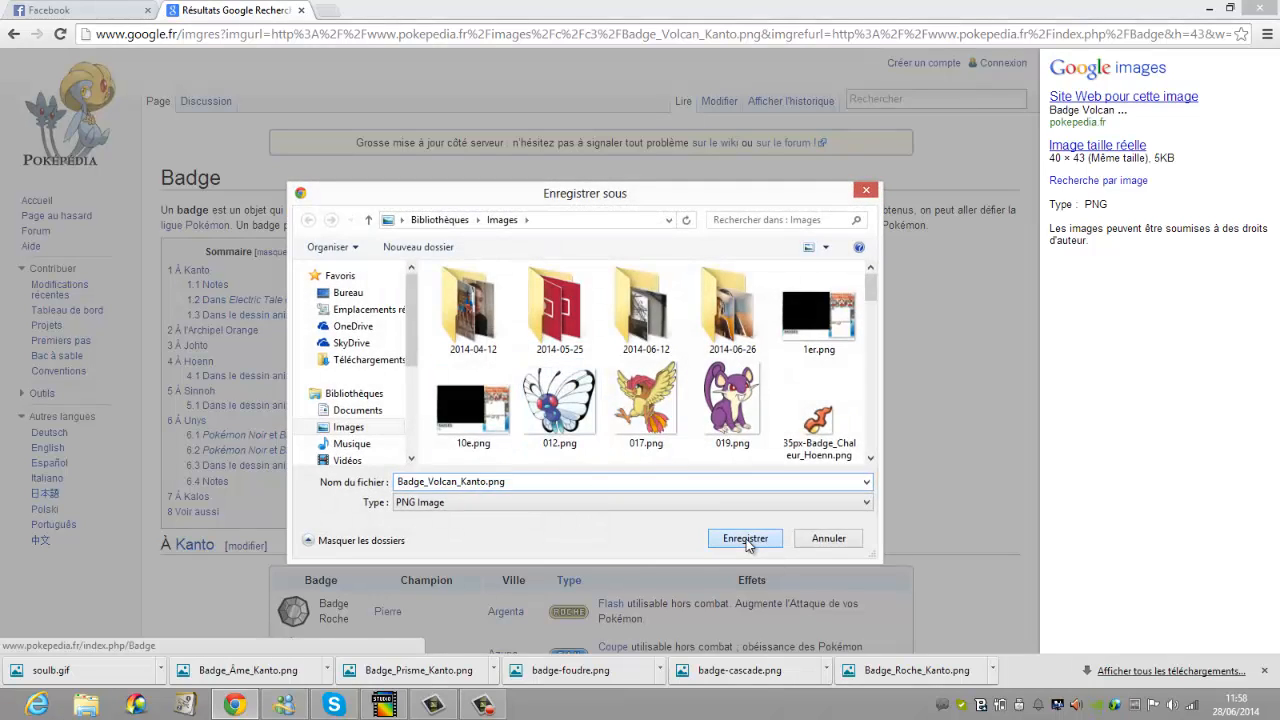
Return to the image results and search for "badge terre" instead of "badge volcan".
{"action": "left_click", "coordinate": [14, 34]}
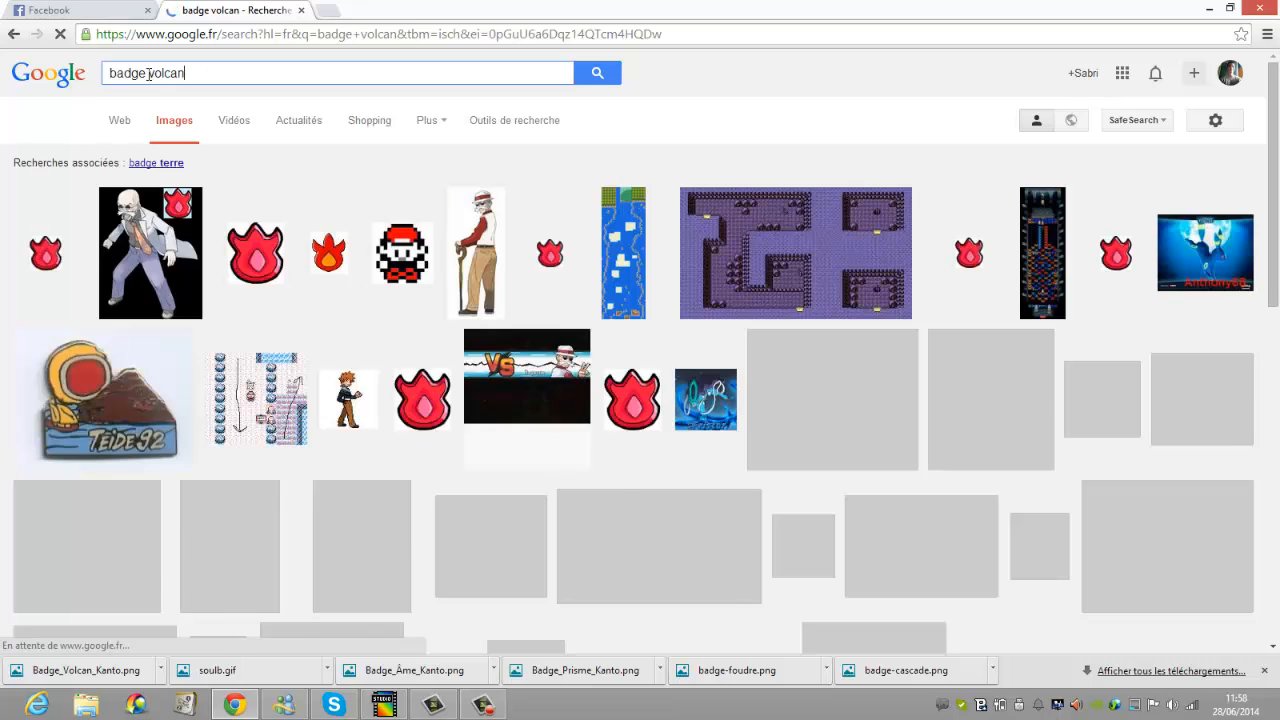
{"action": "double_click", "coordinate": [153, 76]}
{"action": "left_click_drag", "start_coordinate": [154, 78], "coordinate": [155, 77]}
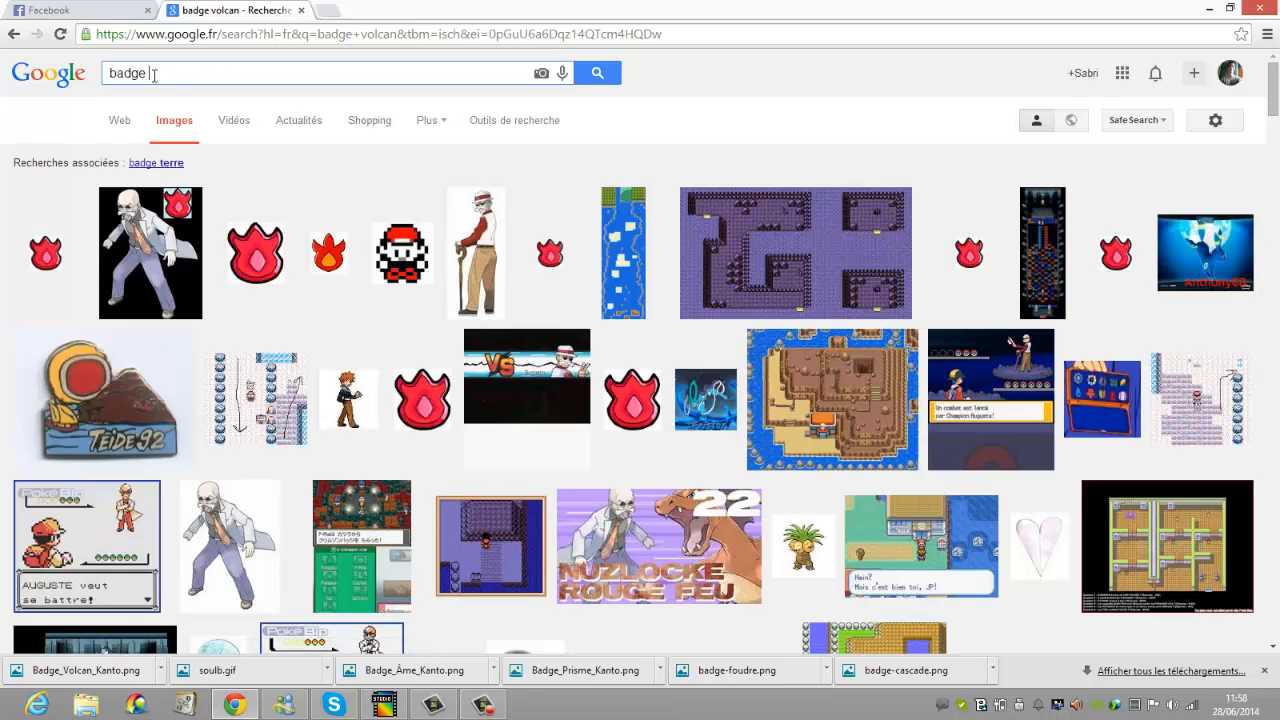
{"action": "type", "text": "terre"}
{"action": "key", "text": "Return"}
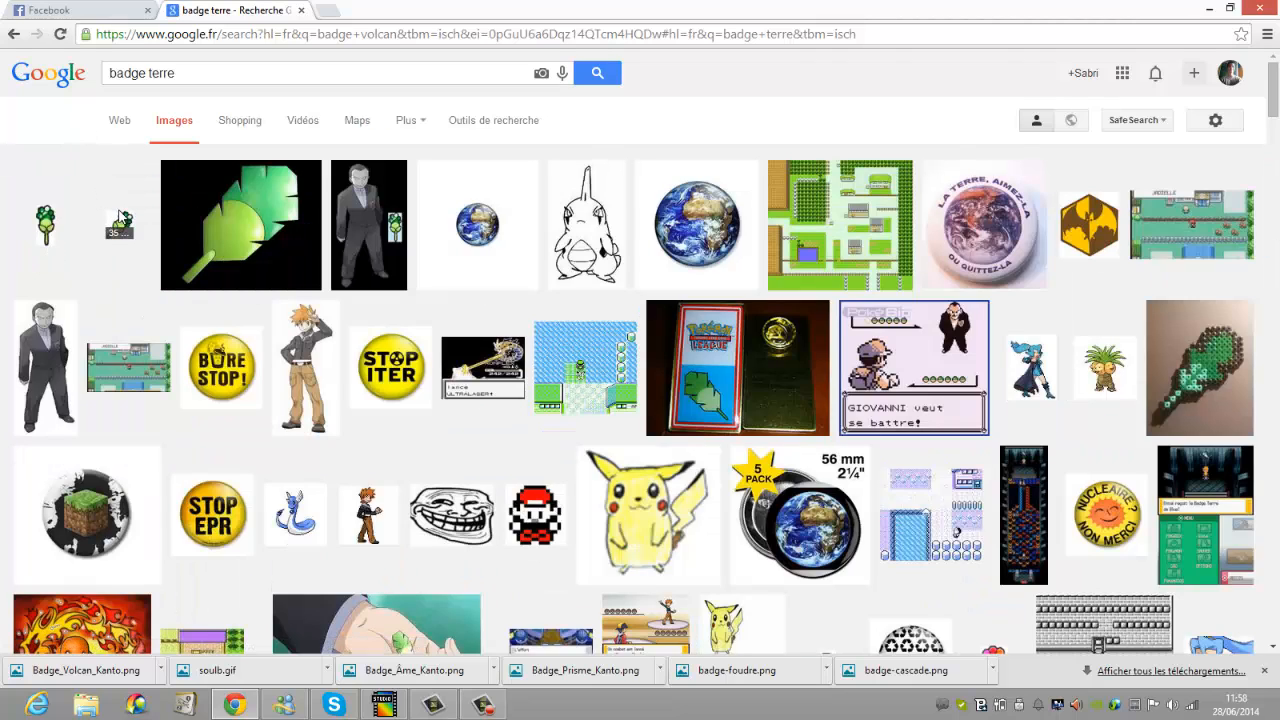
Open the 35 × 36 green leaf badge, save it as badge-terre.png, and dismiss the list of downloads.
{"action": "left_click", "coordinate": [113, 222]}
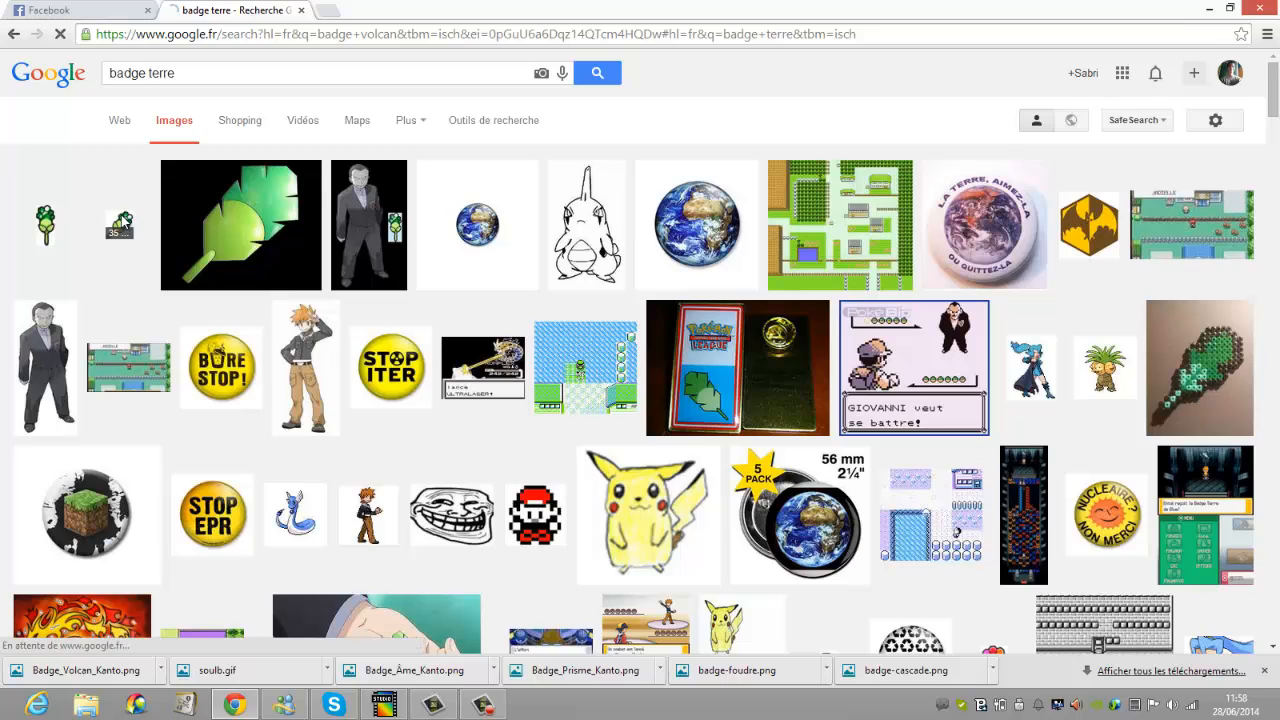
{"action": "right_click", "coordinate": [513, 345]}
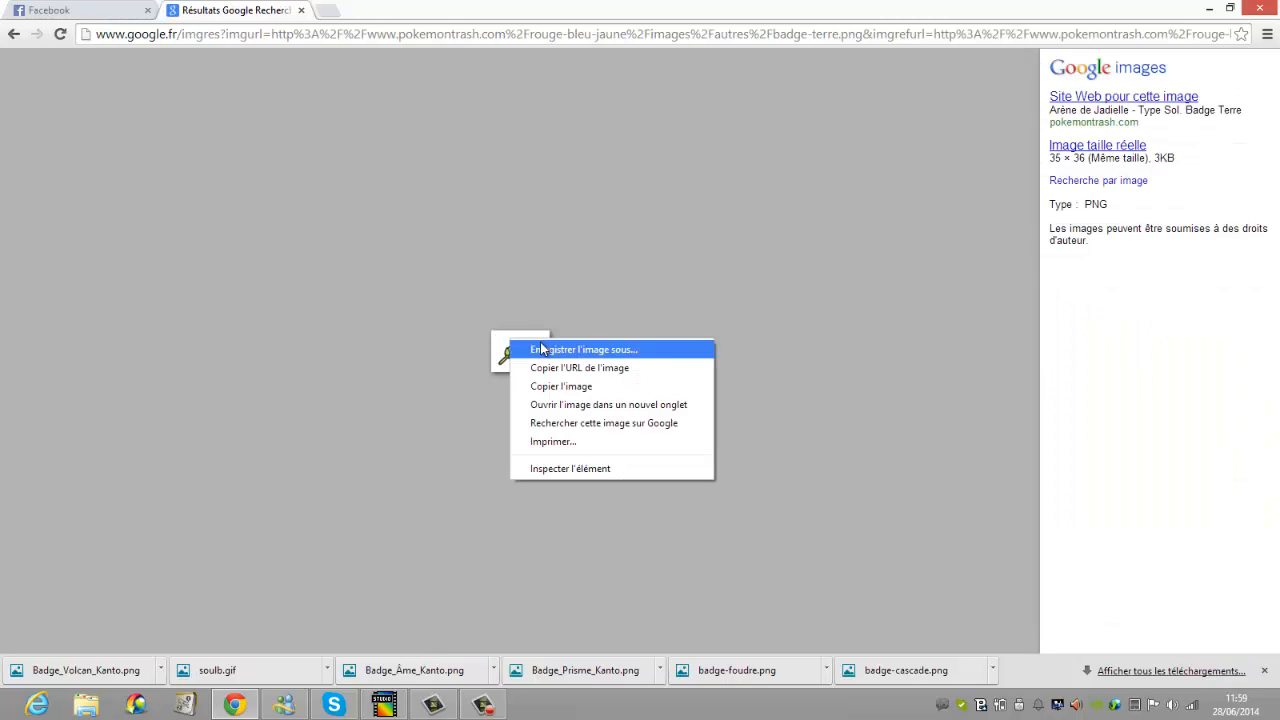
{"action": "left_click", "coordinate": [545, 349]}
{"action": "left_click", "coordinate": [746, 537]}
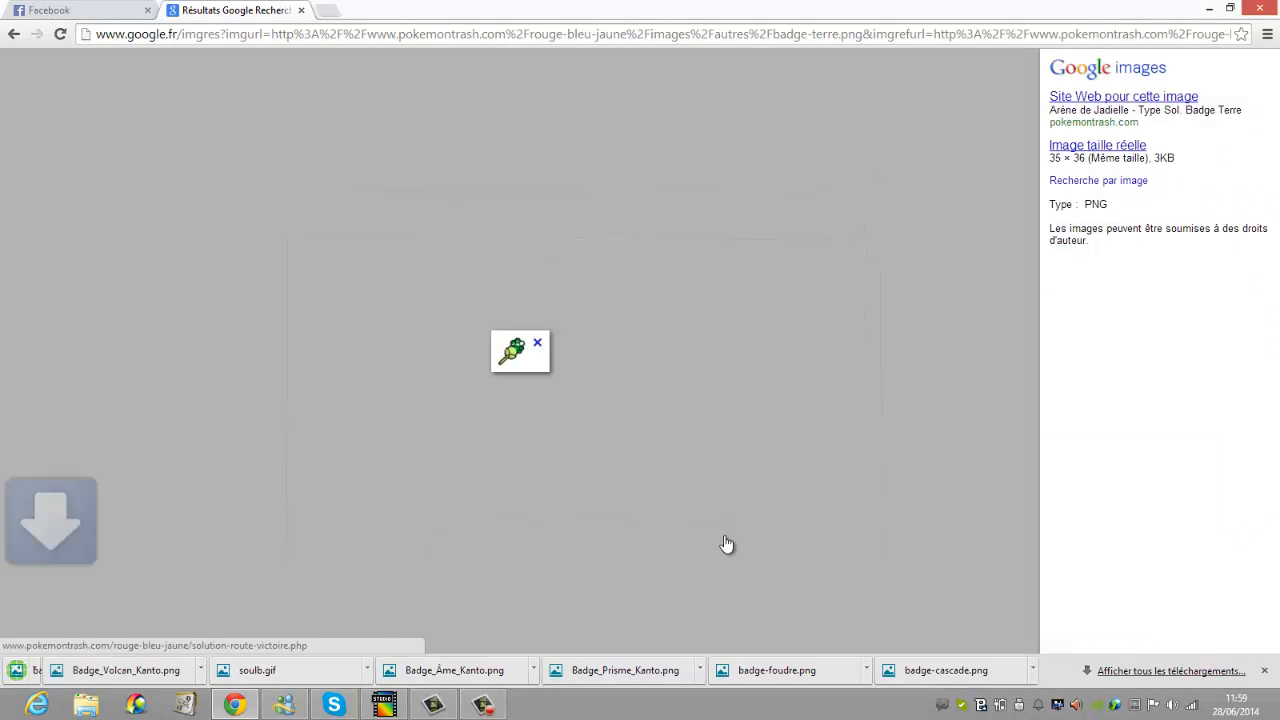
{"action": "left_click", "coordinate": [1265, 671]}
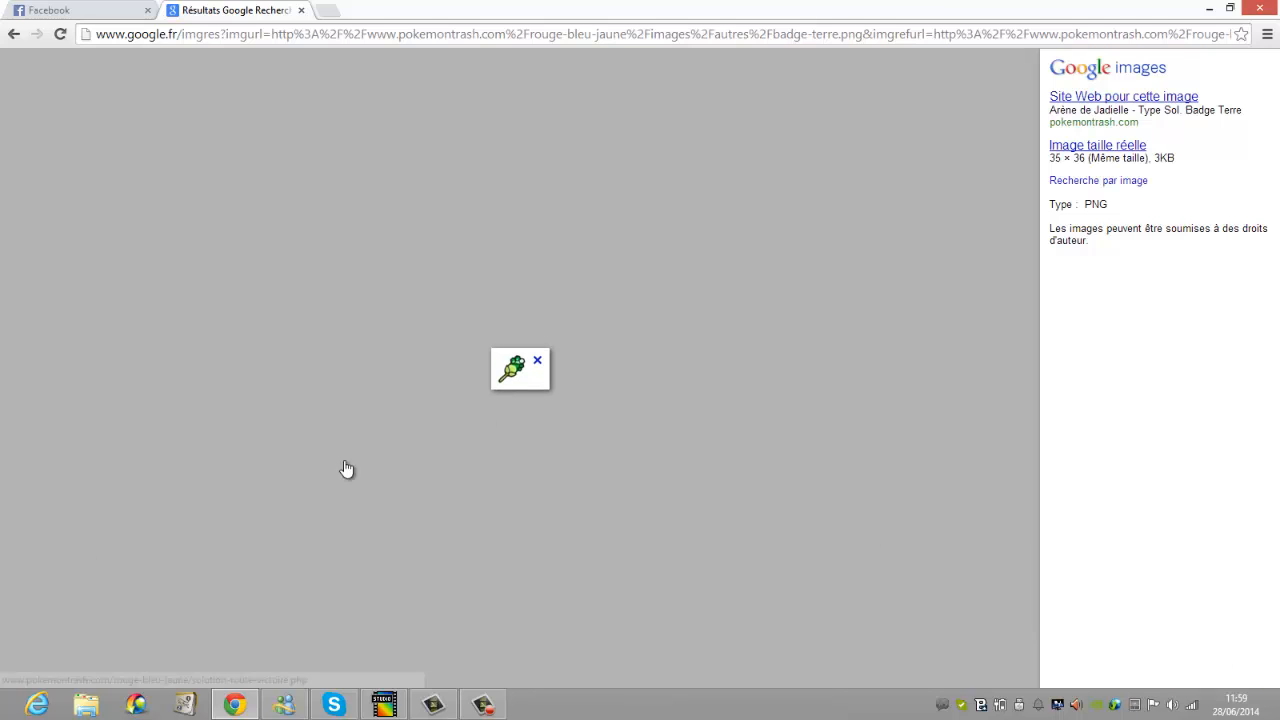
Switch to PhotoFiltre Studio X and open Badge_Roche_Kanto.png from the Mes images folder.
{"action": "left_click", "coordinate": [386, 705]}
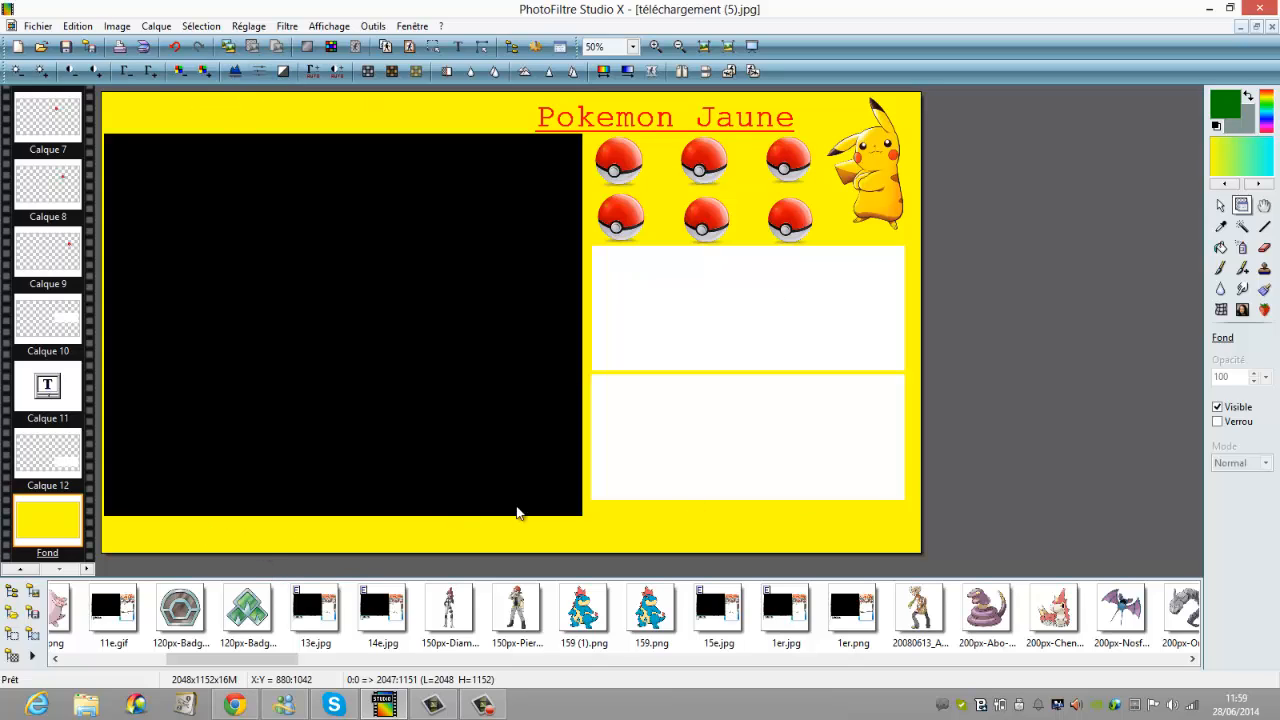
{"action": "left_click", "coordinate": [41, 48]}
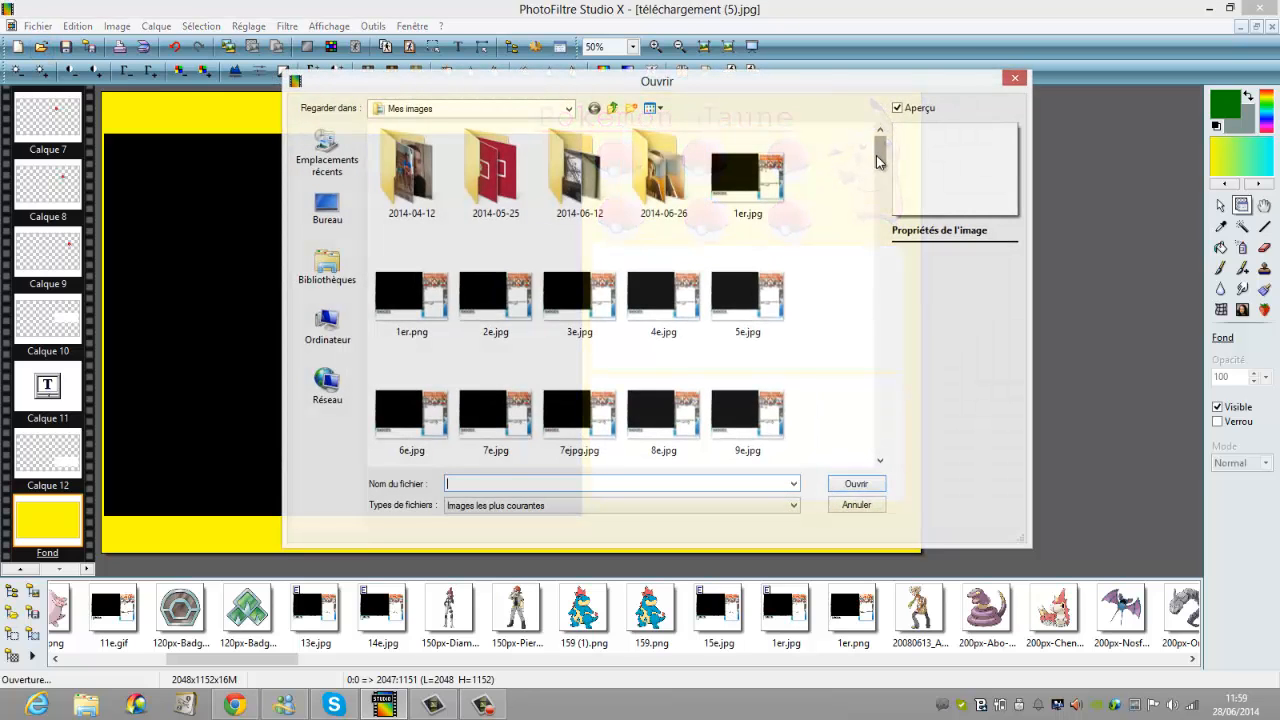
{"action": "left_click_drag", "start_coordinate": [877, 160], "coordinate": [806, 302]}
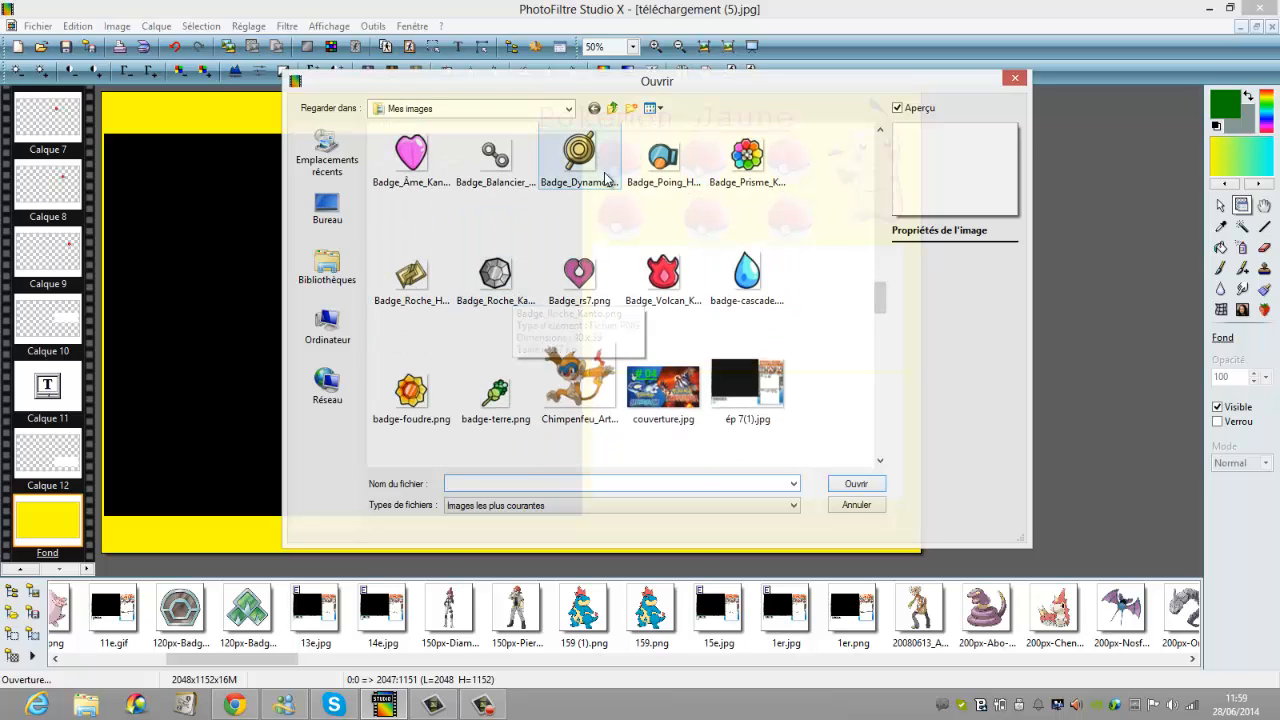
{"action": "double_click", "coordinate": [505, 272]}
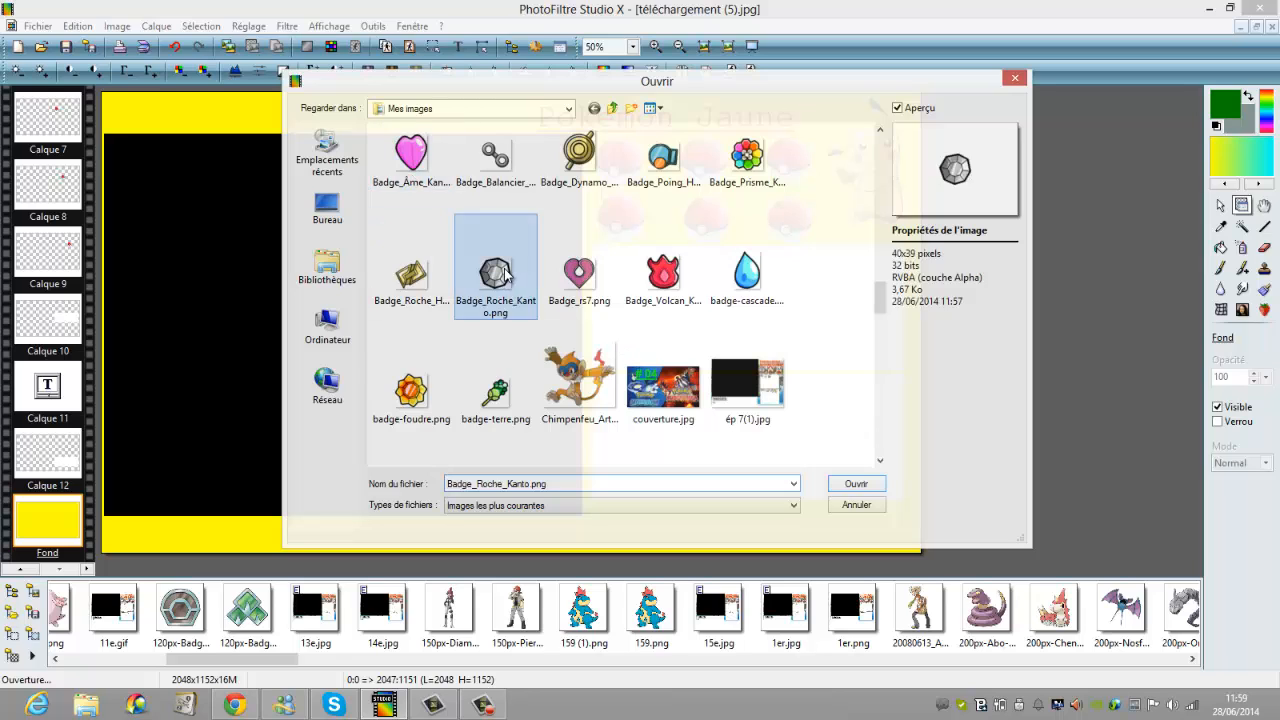
Copy the Badge_Roche_Kanto.png image and go back to the téléchargement (5).jpg layout, dismissing the warning.
{"action": "left_click", "coordinate": [1221, 207]}
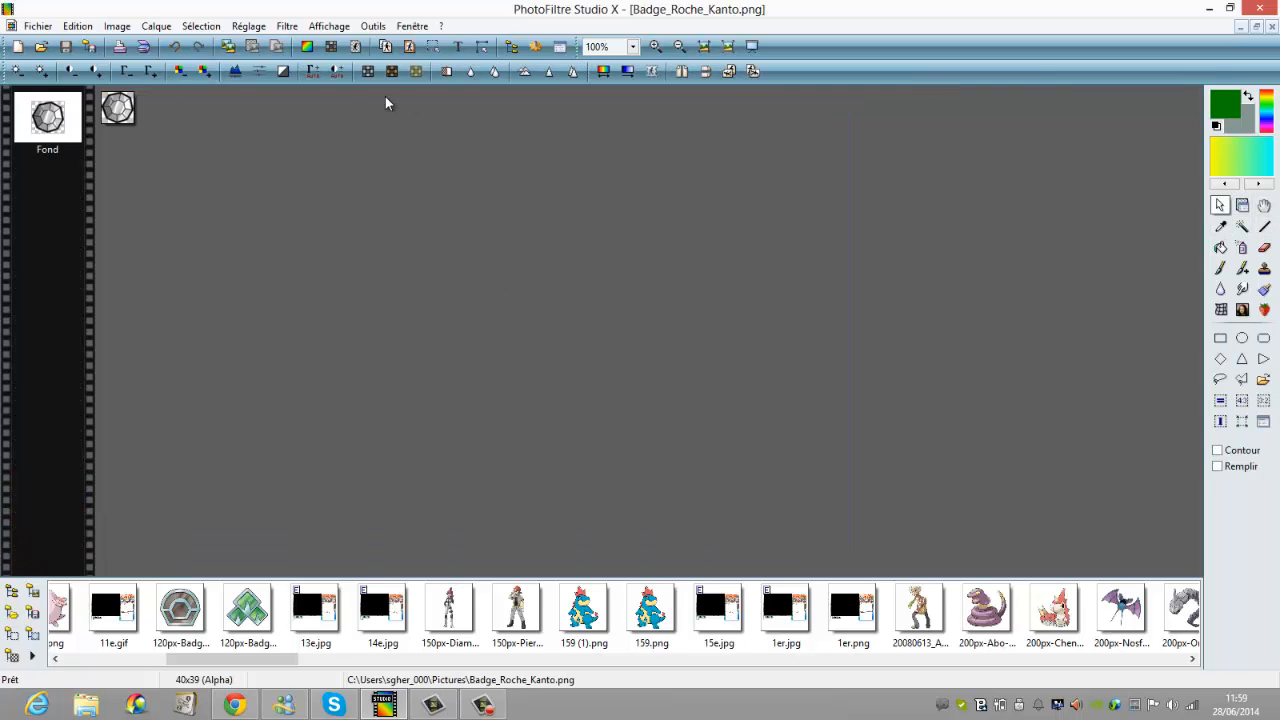
{"action": "right_click", "coordinate": [121, 101]}
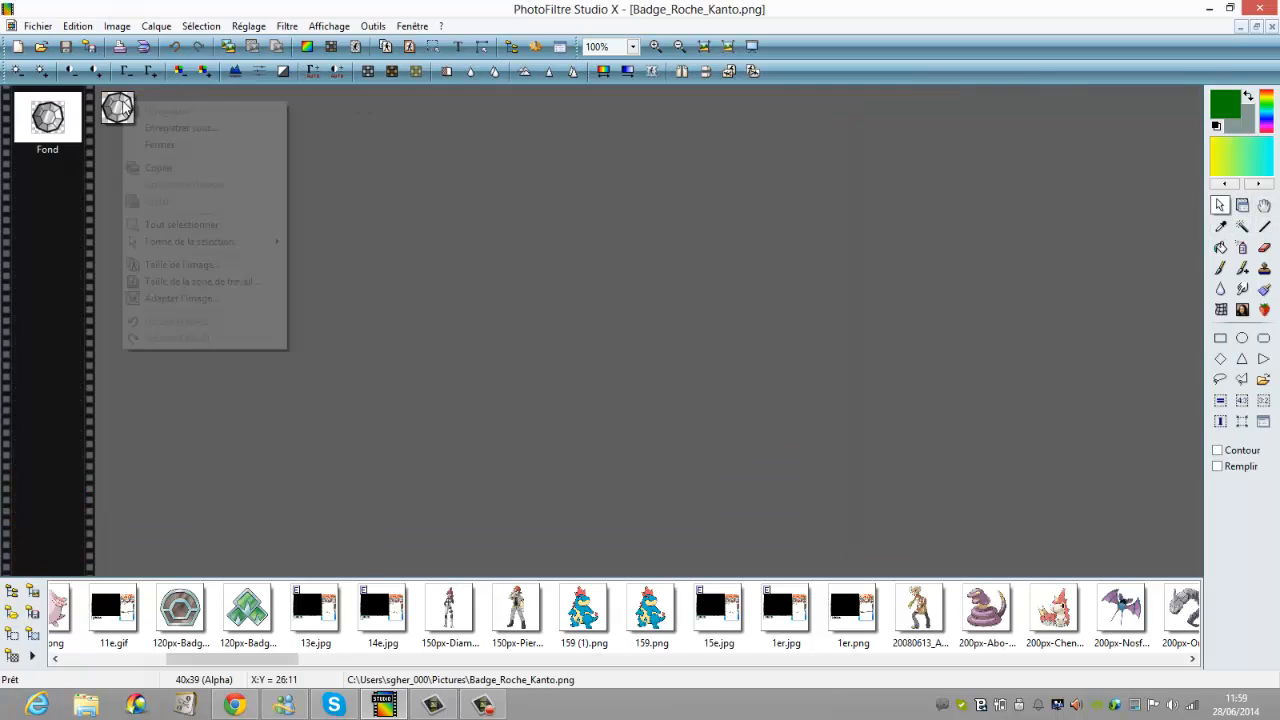
{"action": "left_click", "coordinate": [138, 168]}
{"action": "left_click", "coordinate": [37, 26]}
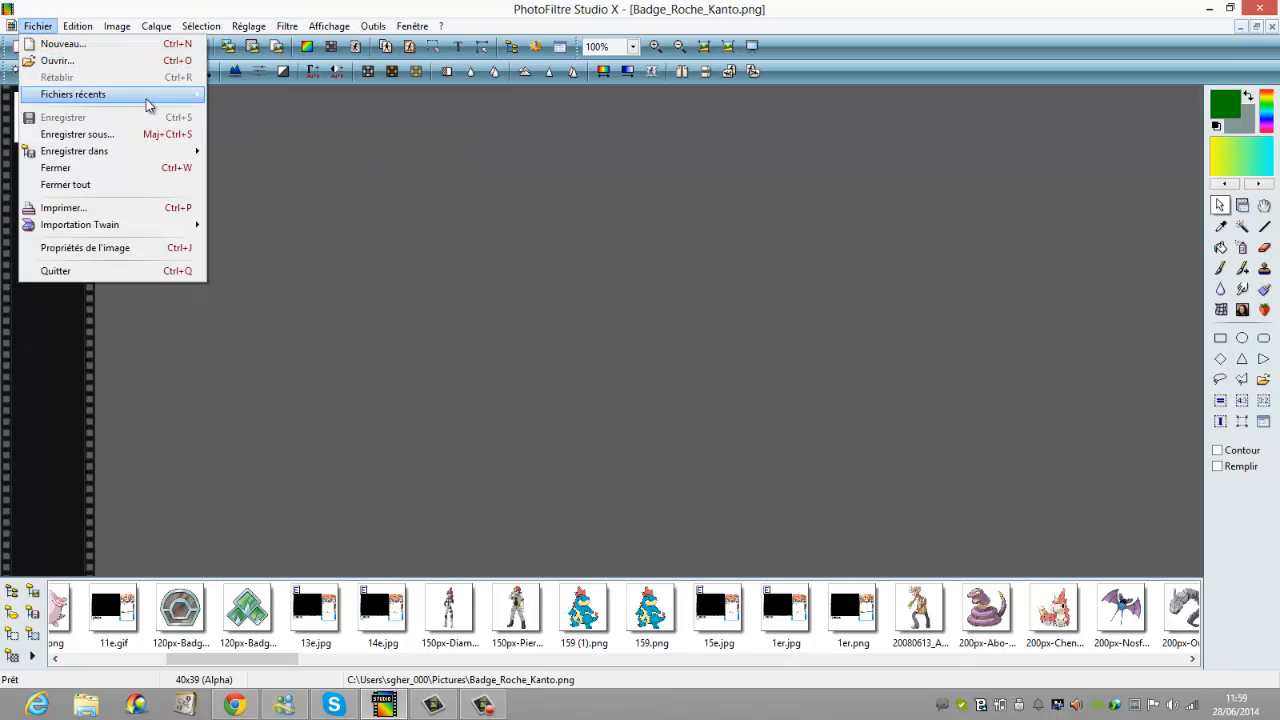
{"action": "mouse_move", "coordinate": [146, 104]}
{"action": "left_click", "coordinate": [275, 161]}
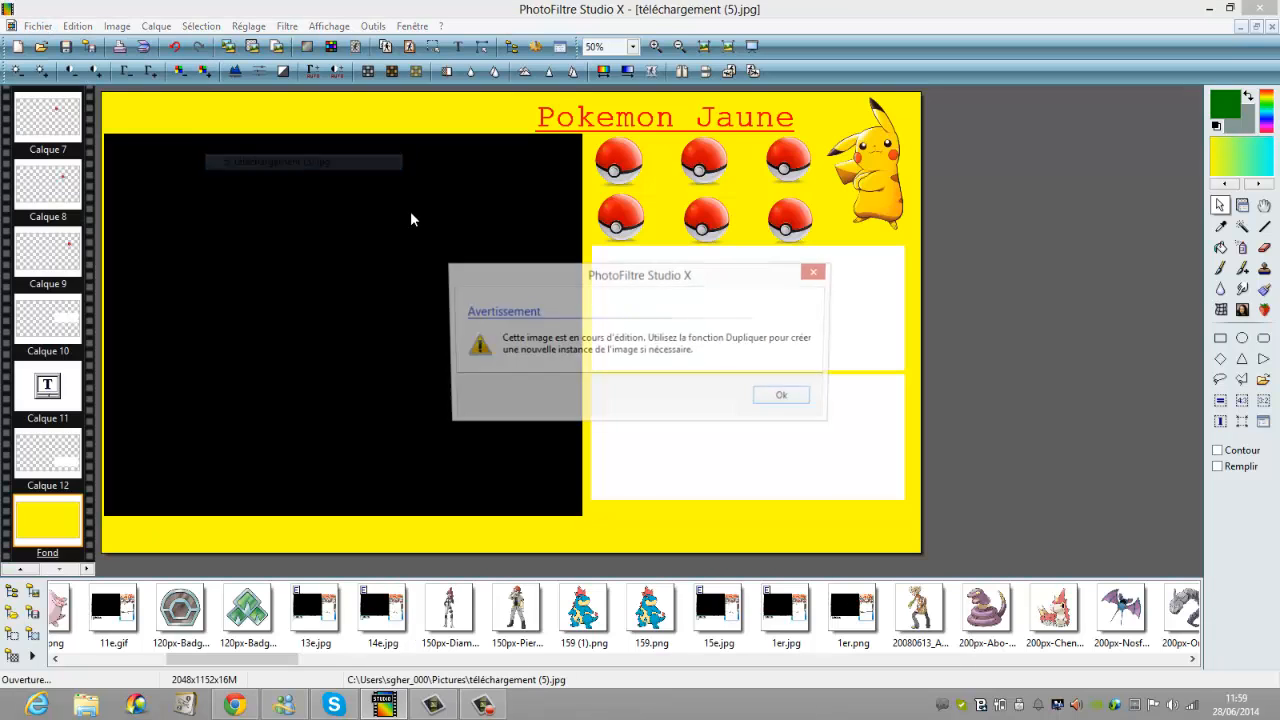
{"action": "left_click", "coordinate": [798, 399]}
Paste the grey stone badge into the layout and enlarge it to about 67 × 65 pixels in the canvas's lower-left corner.
{"action": "right_click", "coordinate": [622, 504]}
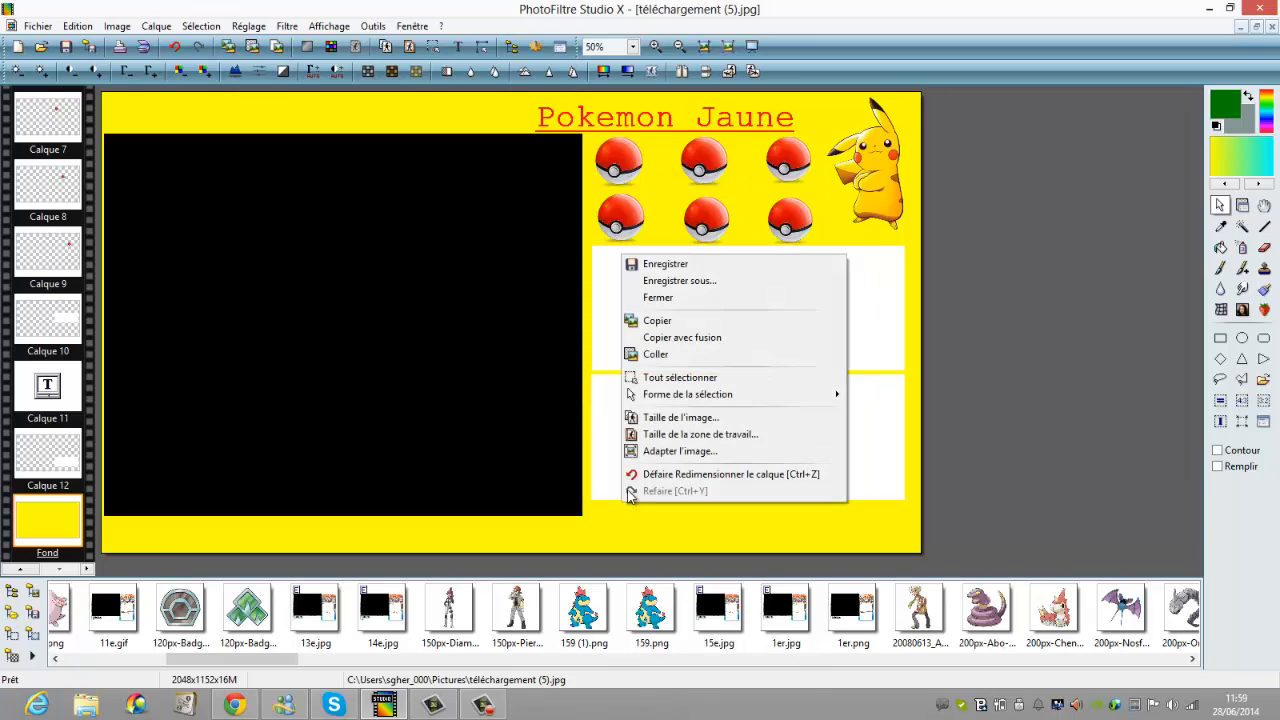
{"action": "left_click", "coordinate": [655, 357]}
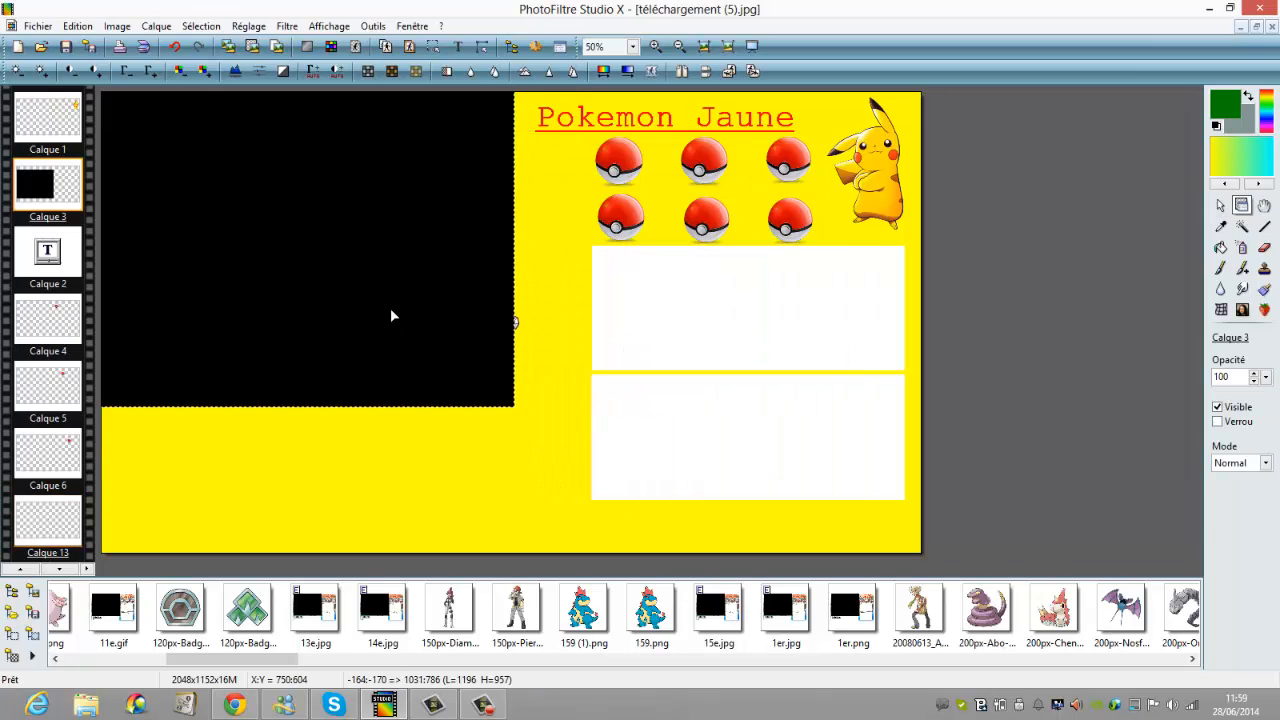
{"action": "left_click", "coordinate": [510, 323]}
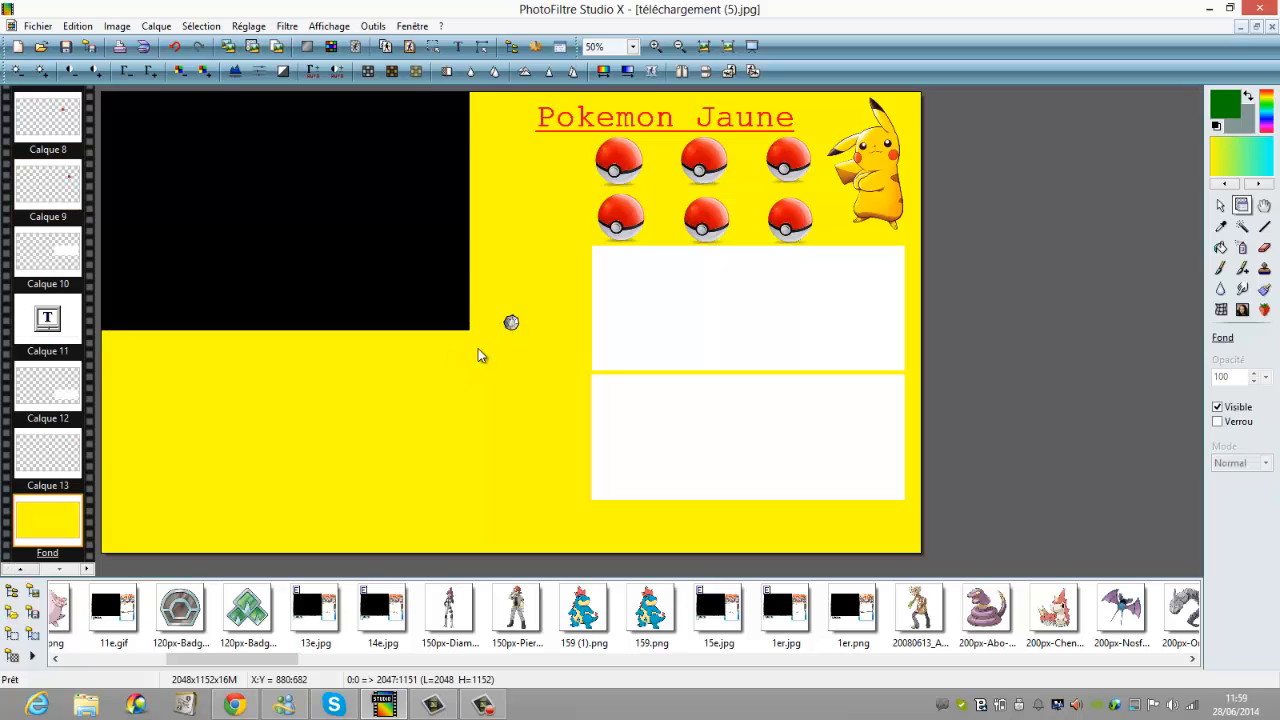
{"action": "right_click", "coordinate": [247, 457]}
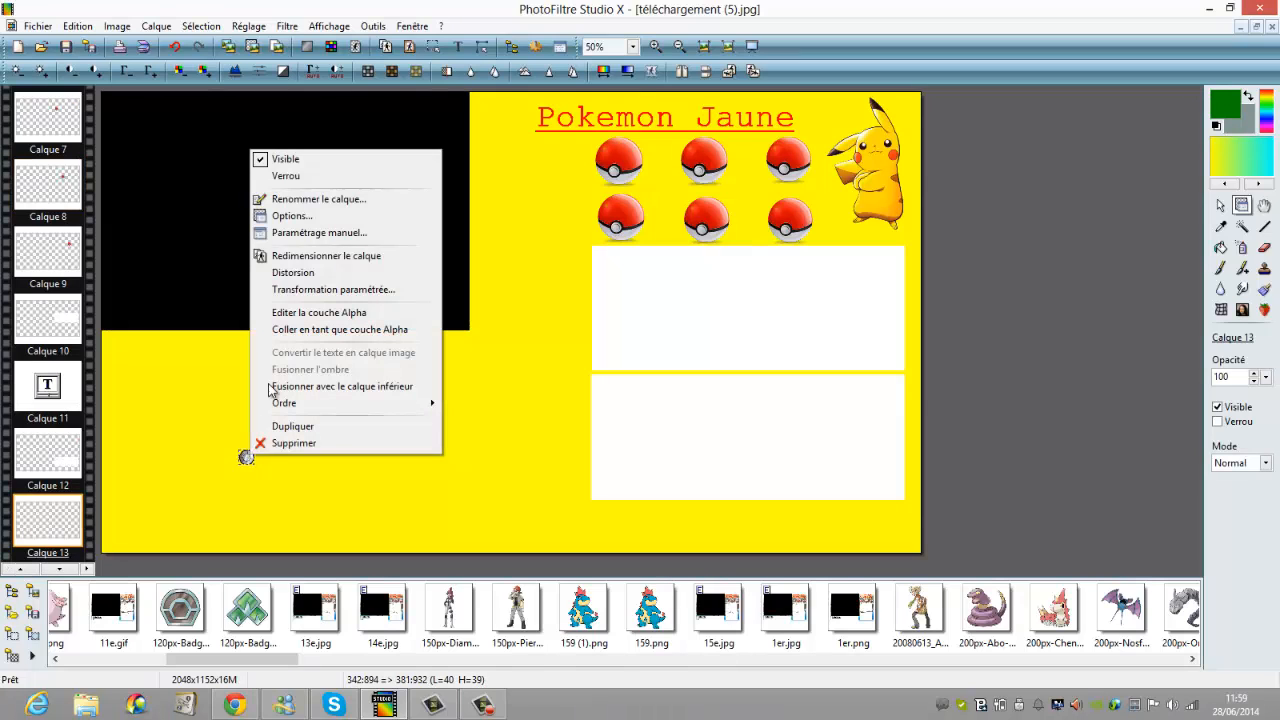
{"action": "left_click", "coordinate": [318, 255]}
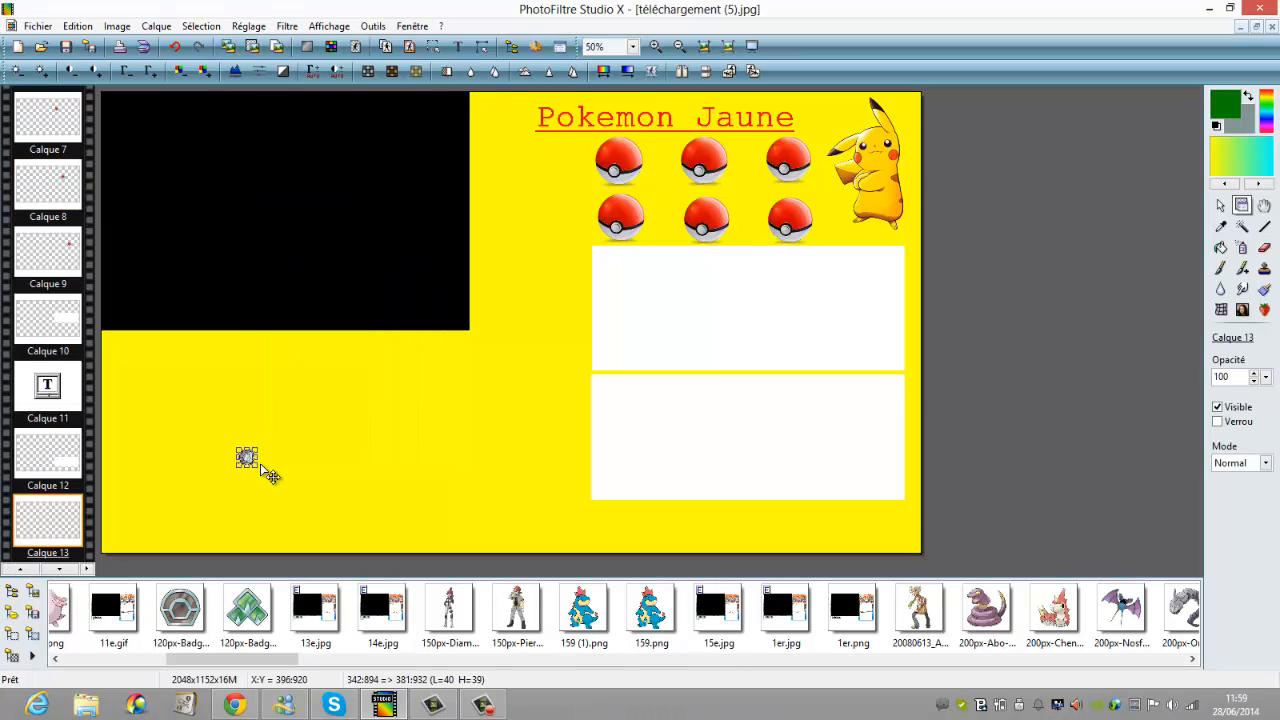
{"action": "left_click_drag", "start_coordinate": [254, 467], "coordinate": [135, 528]}
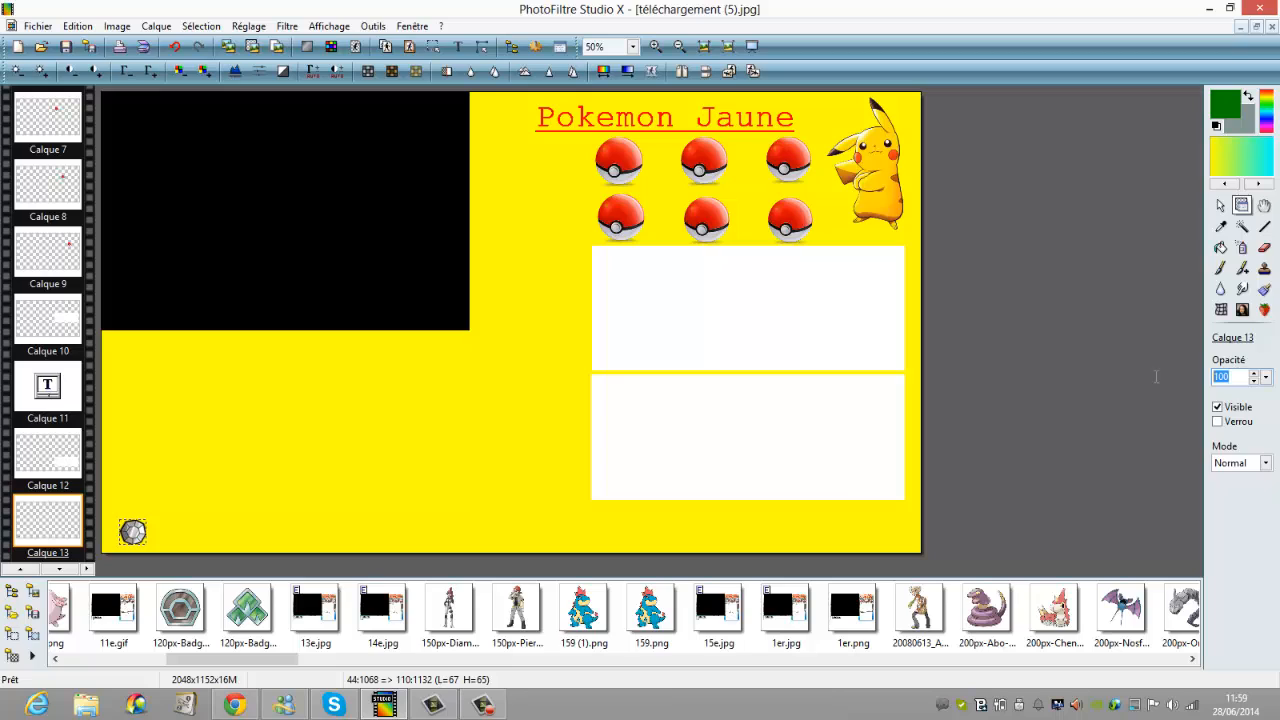
Set the stone badge layer's opacity to 50 and shift the badge slightly closer to the canvas's left edge.
{"action": "type", "text": "40"}
{"action": "key", "text": "BackSpace"}
{"action": "key", "text": "BackSpace"}
{"action": "type", "text": "50"}
{"action": "left_click", "coordinate": [776, 546]}
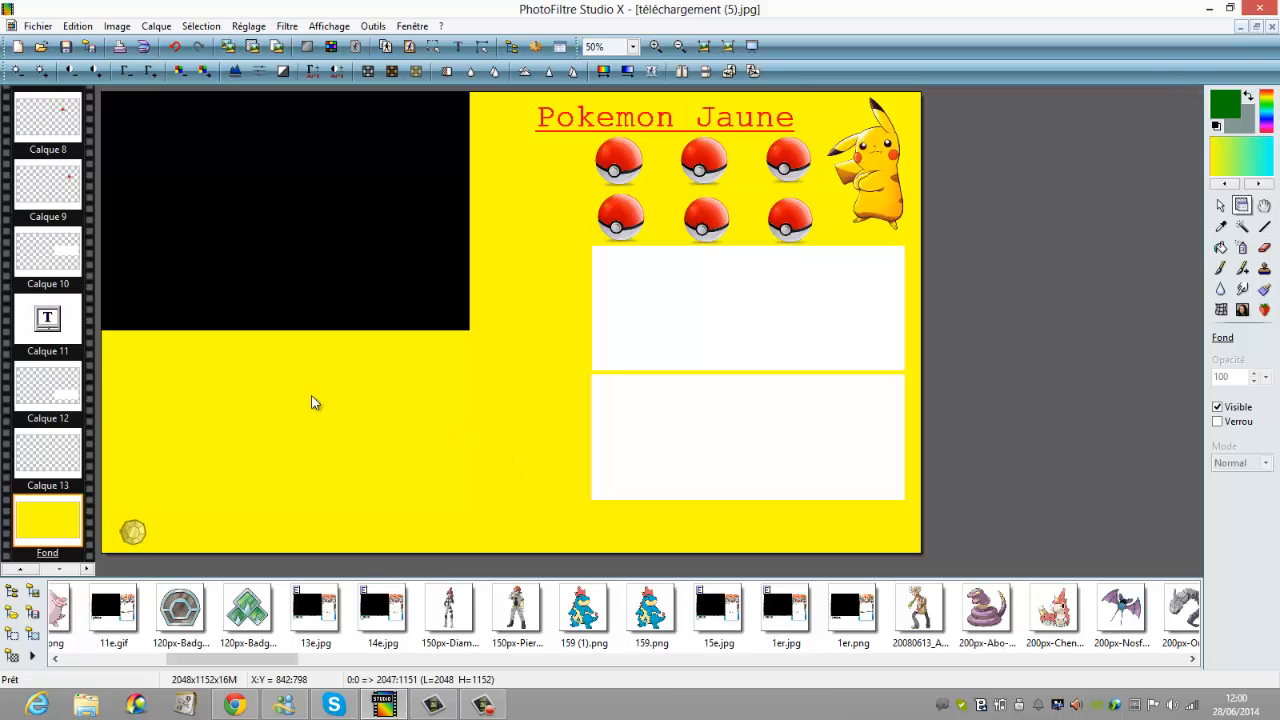
{"action": "left_click_drag", "start_coordinate": [133, 524], "coordinate": [128, 529]}
{"action": "left_click", "coordinate": [156, 525]}
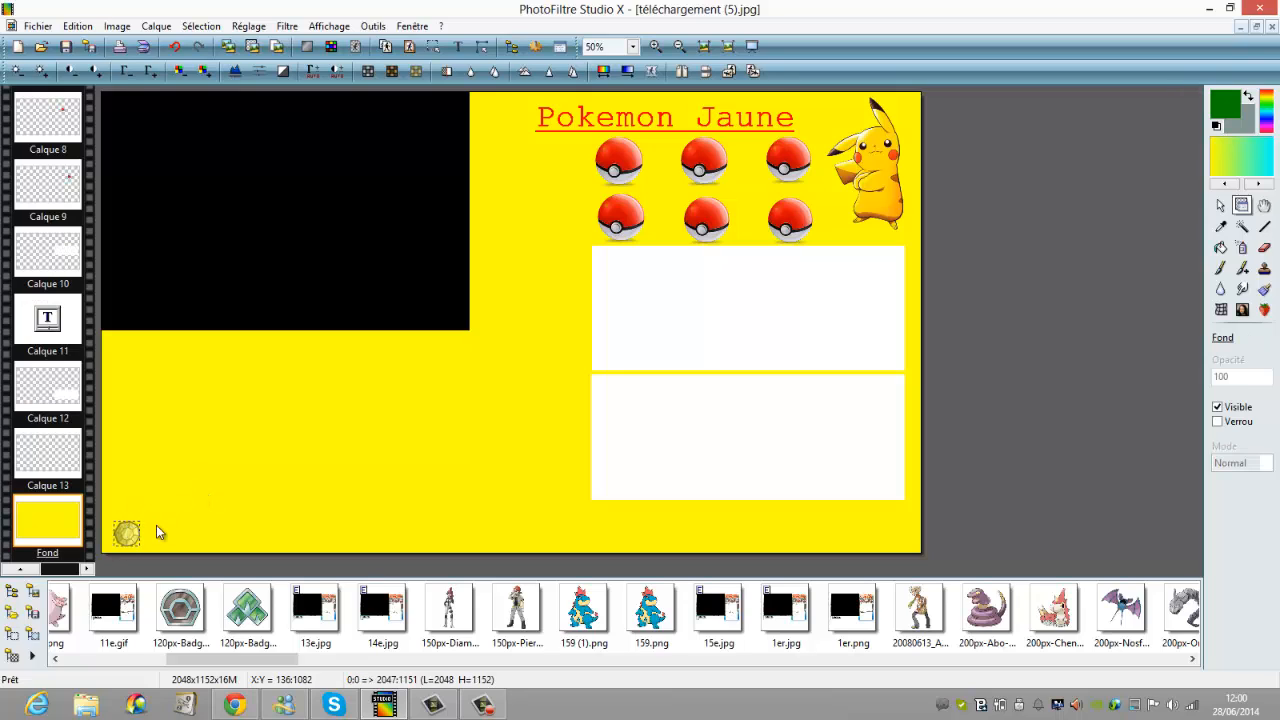
Open badge-cascade.png from the Mes images folder.
{"action": "left_click", "coordinate": [40, 46]}
{"action": "scroll", "coordinate": [870, 215], "scroll_direction": "down", "scroll_amount": 3}
{"action": "scroll", "coordinate": [870, 215], "scroll_direction": "down", "scroll_amount": 10}
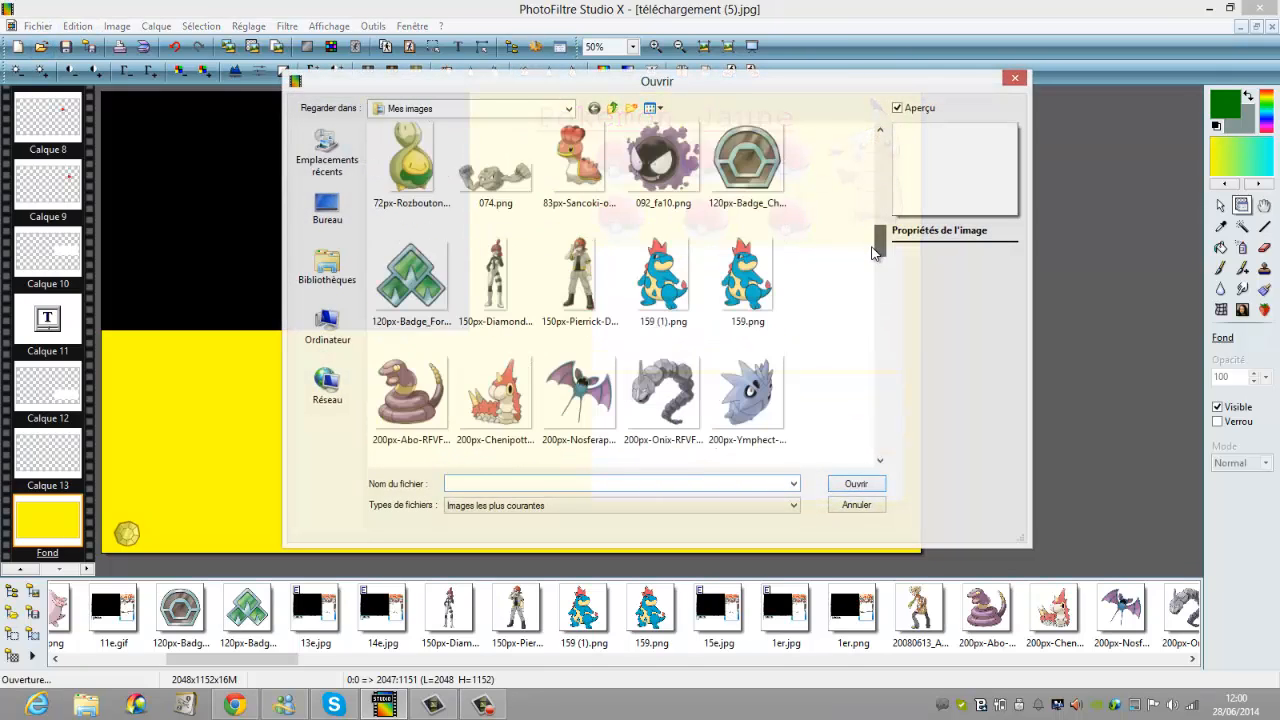
{"action": "scroll", "coordinate": [850, 298], "scroll_direction": "down", "scroll_amount": 3}
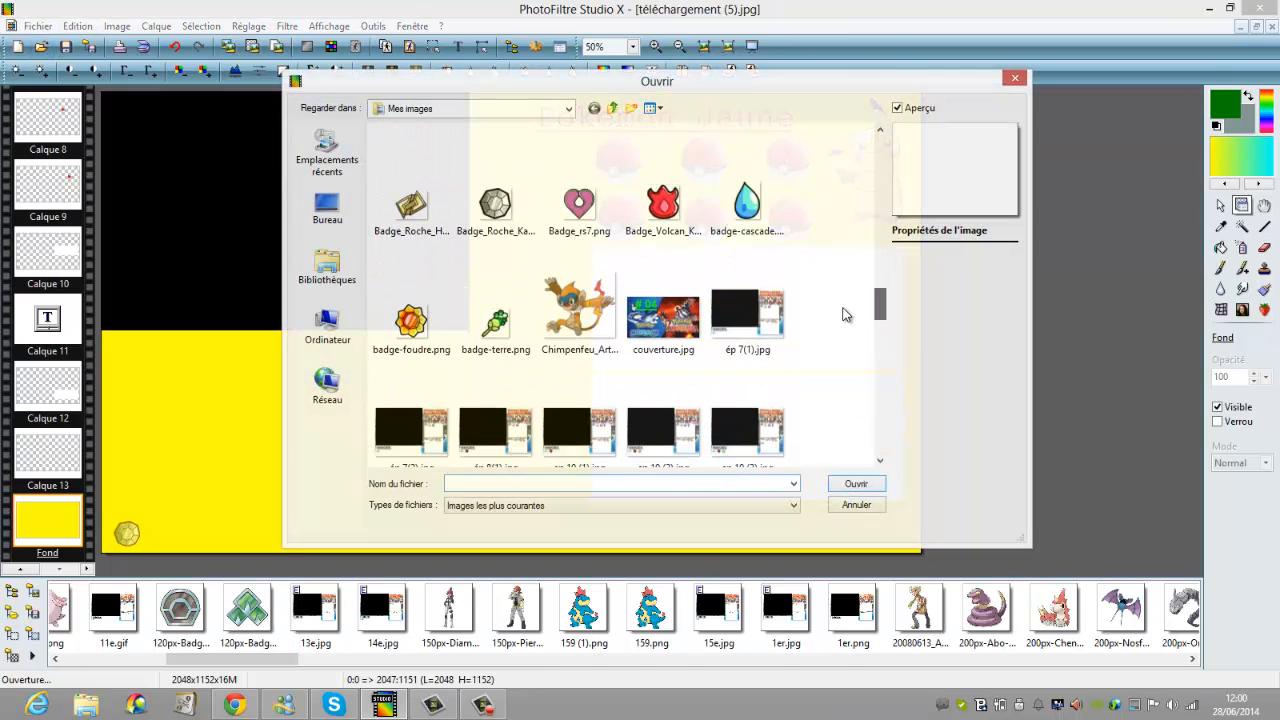
{"action": "double_click", "coordinate": [748, 210]}
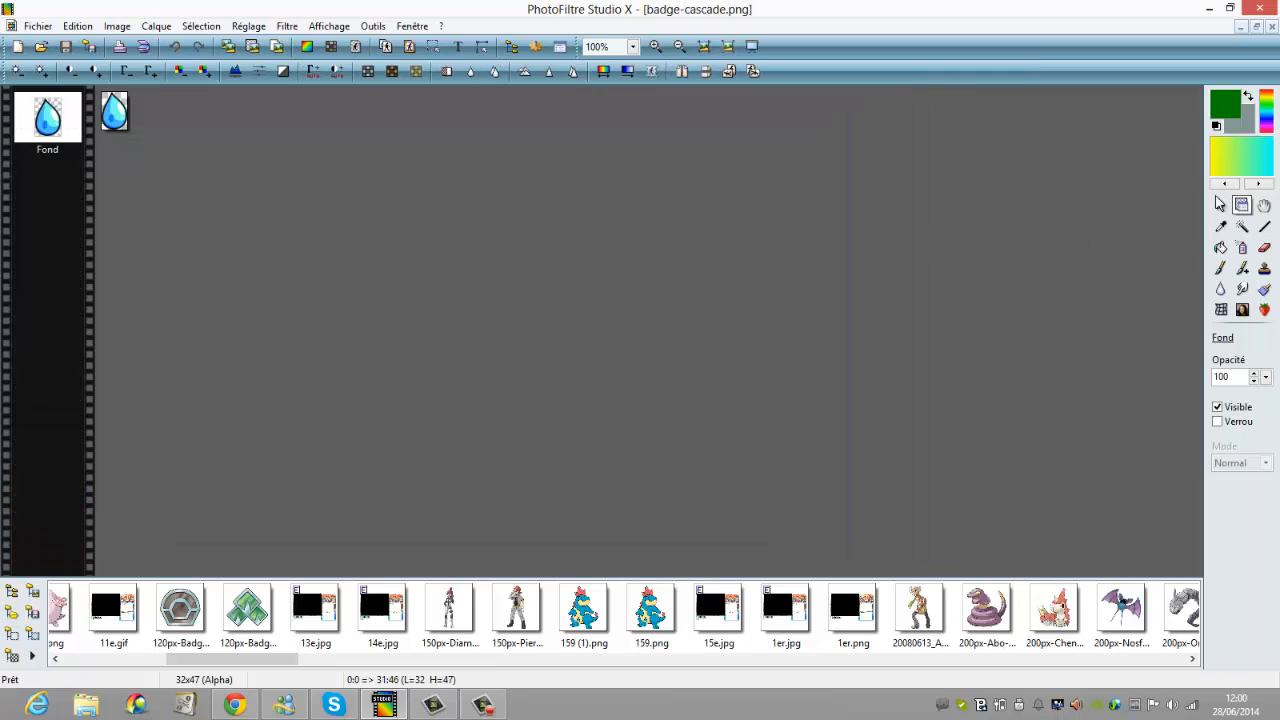
Copy the blue water-drop badge and go back to the téléchargement (5).jpg layout, dismissing the warning.
{"action": "left_click", "coordinate": [1219, 204]}
{"action": "right_click", "coordinate": [115, 110]}
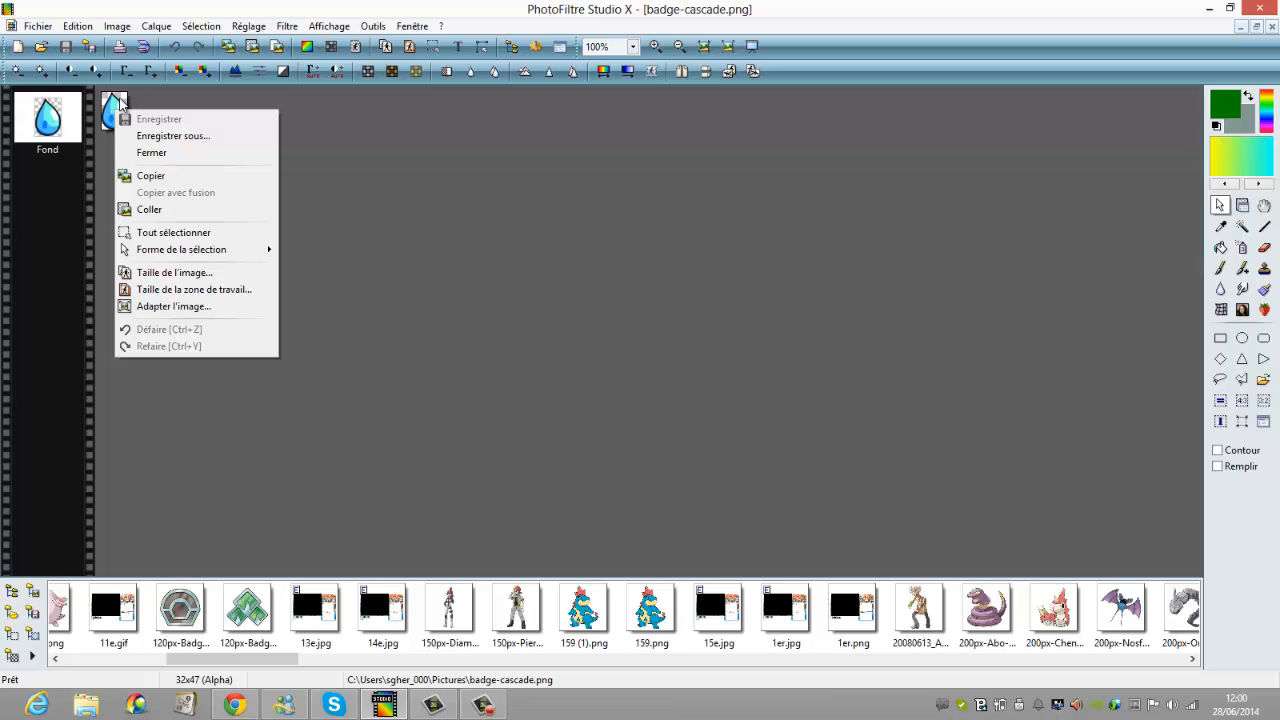
{"action": "left_click", "coordinate": [174, 180]}
{"action": "left_click", "coordinate": [48, 22]}
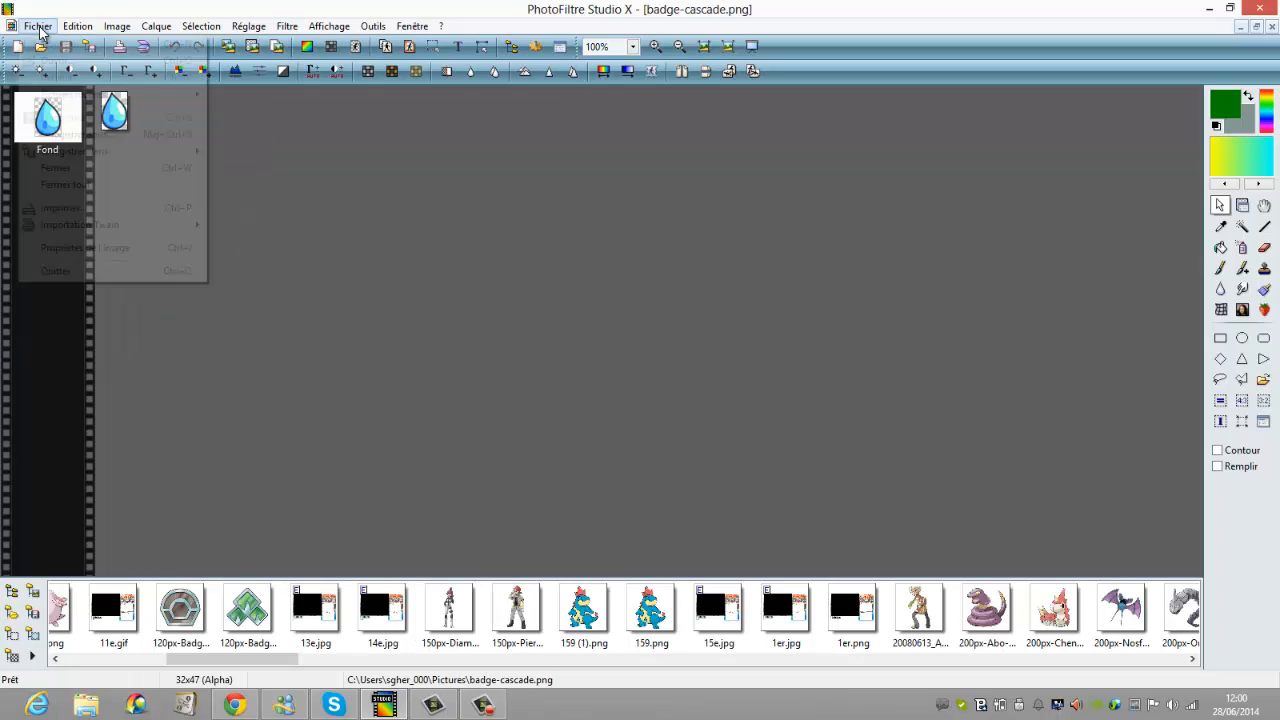
{"action": "mouse_move", "coordinate": [152, 96]}
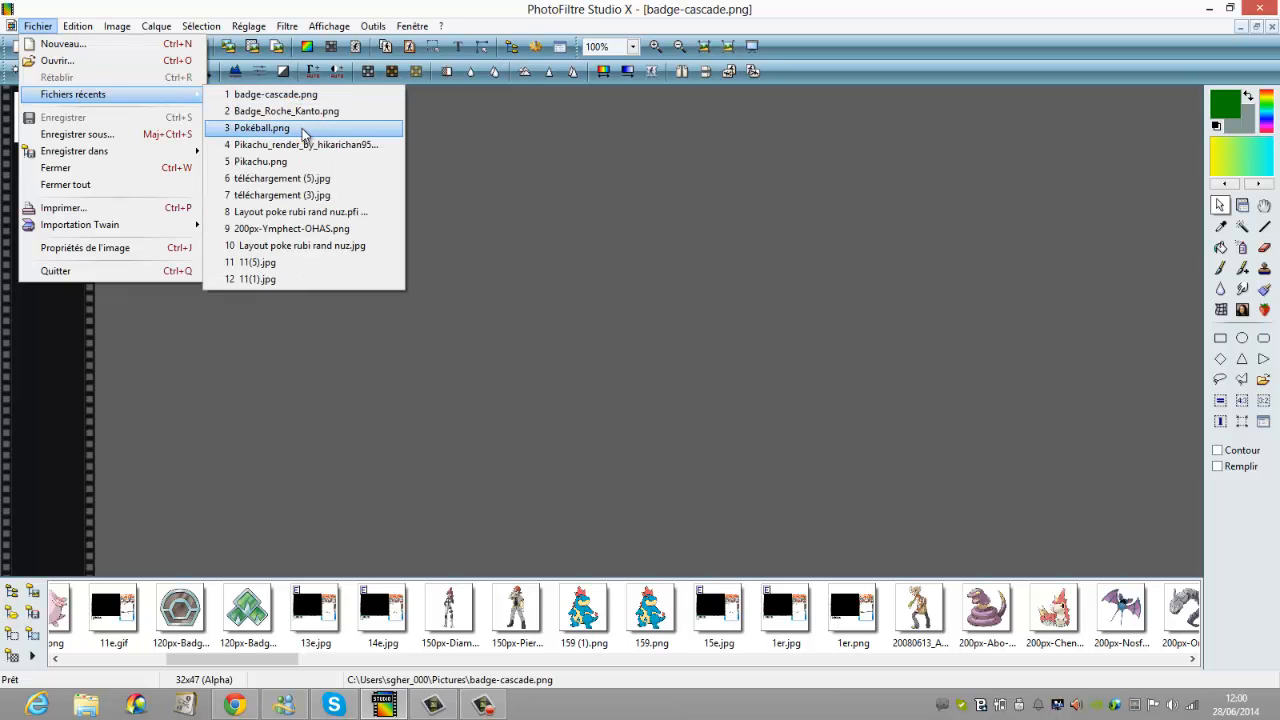
{"action": "left_click", "coordinate": [312, 178]}
{"action": "left_click", "coordinate": [786, 397]}
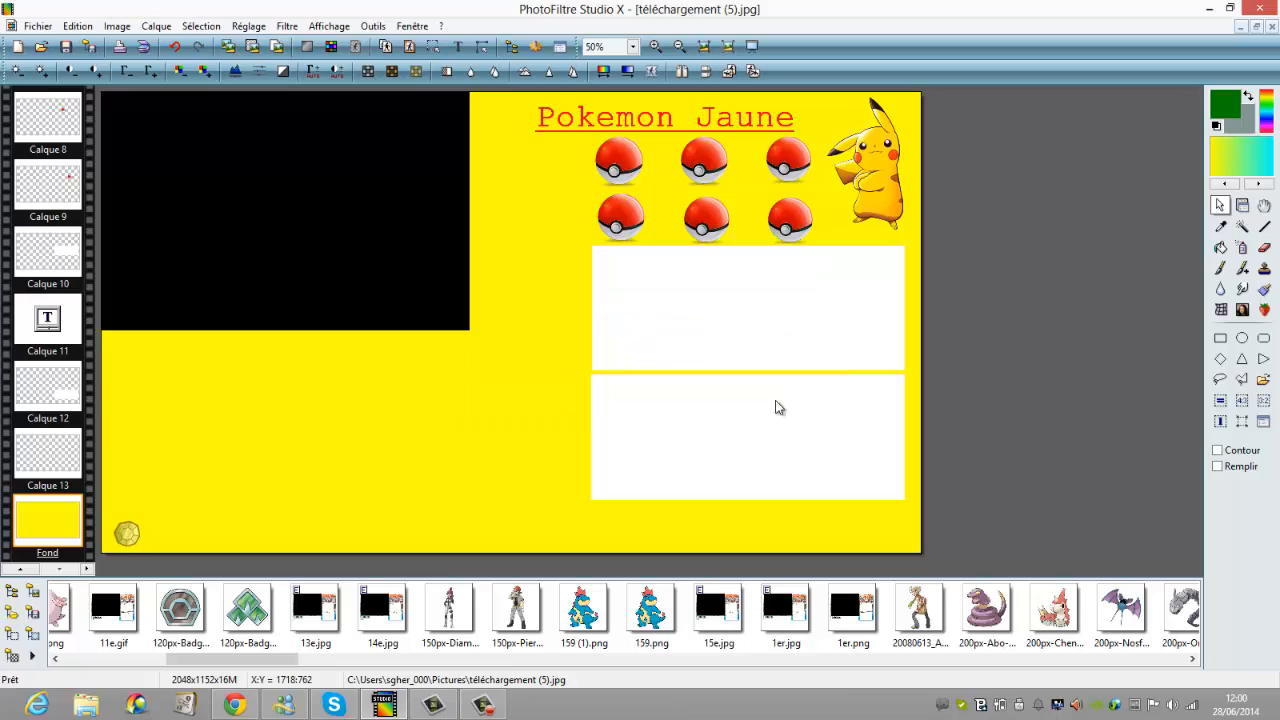
Paste the water-drop badge near the stone badge and enlarge it to about 46 × 68 pixels.
{"action": "right_click", "coordinate": [393, 479]}
{"action": "left_click", "coordinate": [424, 328]}
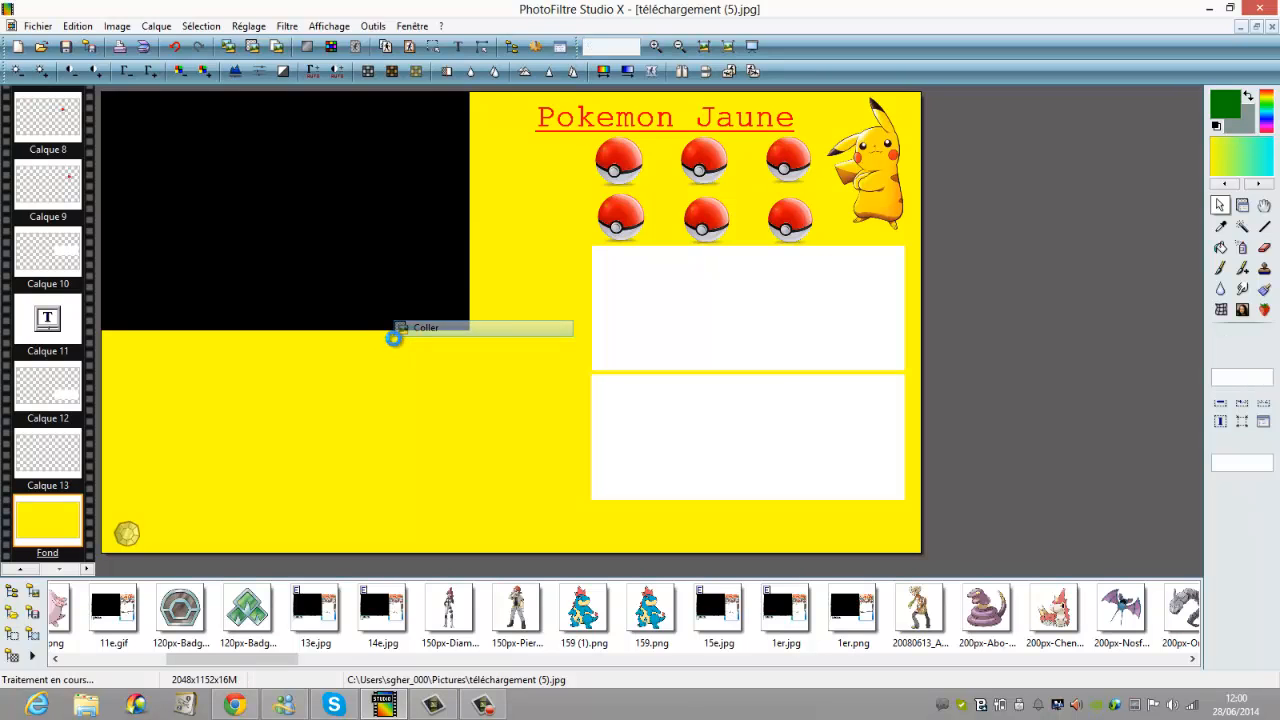
{"action": "left_click_drag", "start_coordinate": [507, 346], "coordinate": [199, 531]}
{"action": "right_click", "coordinate": [199, 531]}
{"action": "left_click", "coordinate": [272, 314]}
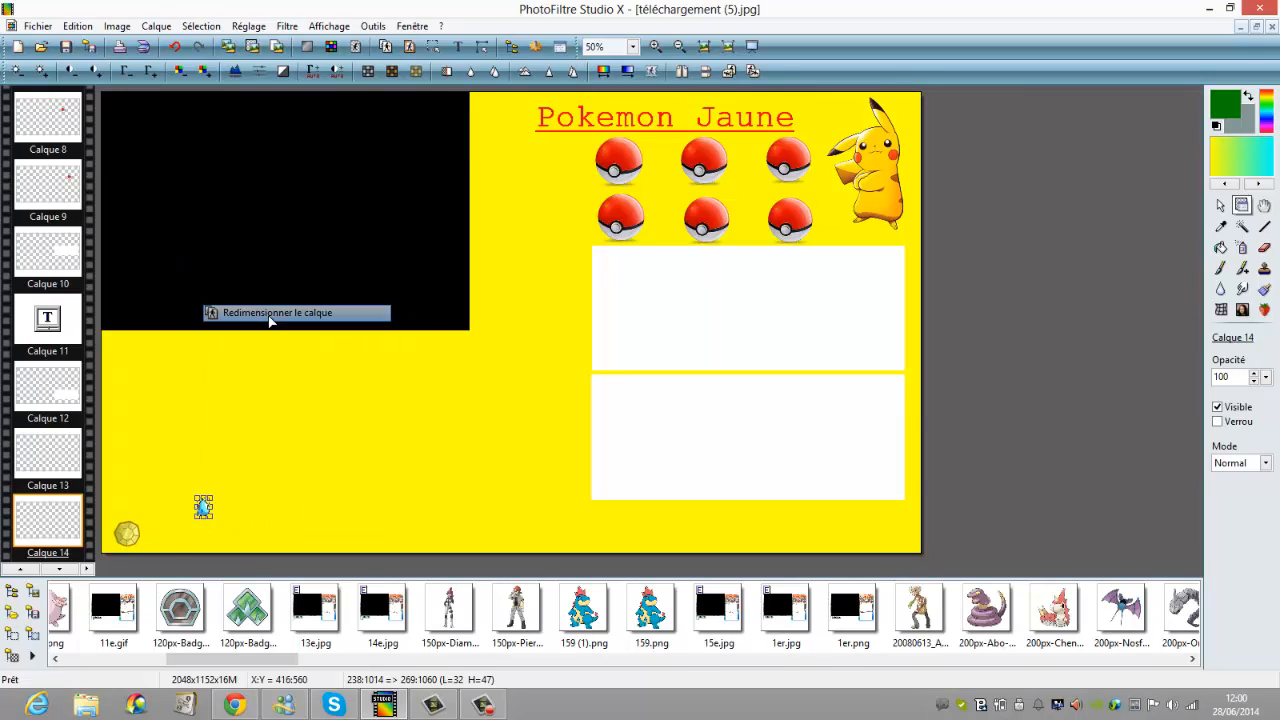
{"action": "left_click_drag", "start_coordinate": [211, 517], "coordinate": [182, 524]}
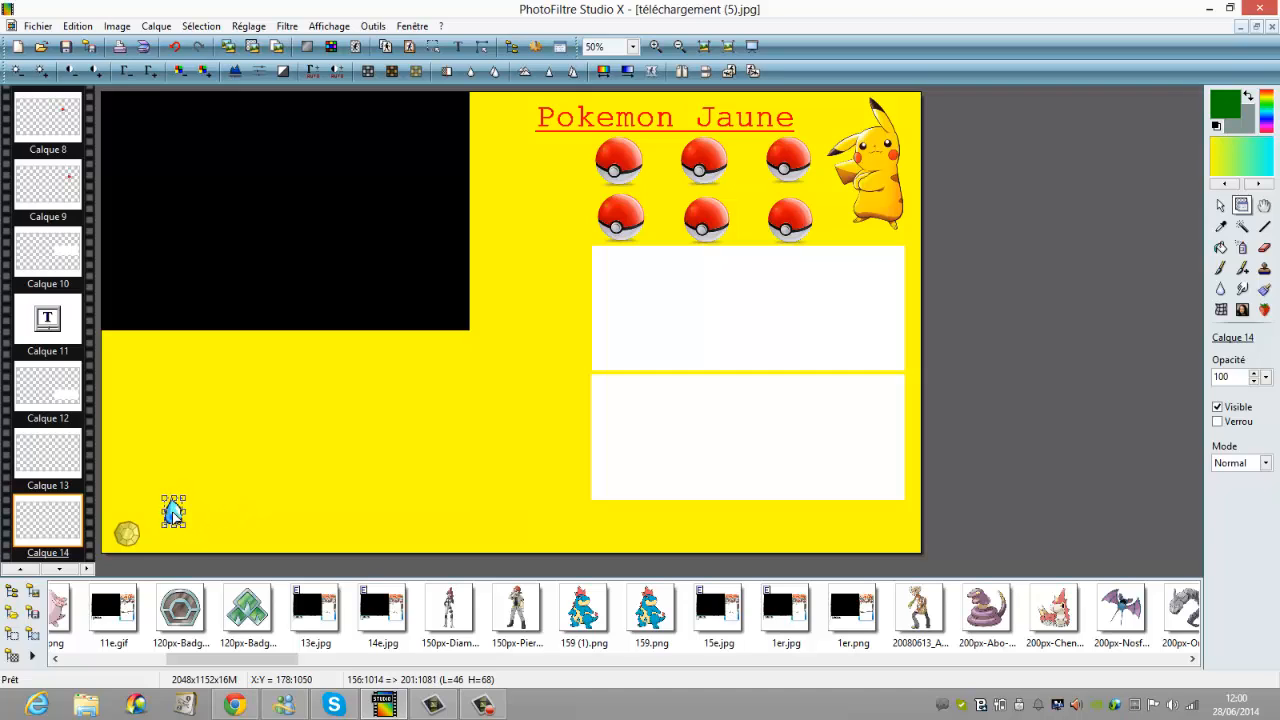
Place the water-drop badge in line with the stone badge and set its layer's opacity to 50.
{"action": "double_click", "coordinate": [175, 517]}
{"action": "left_click_drag", "start_coordinate": [173, 513], "coordinate": [166, 534]}
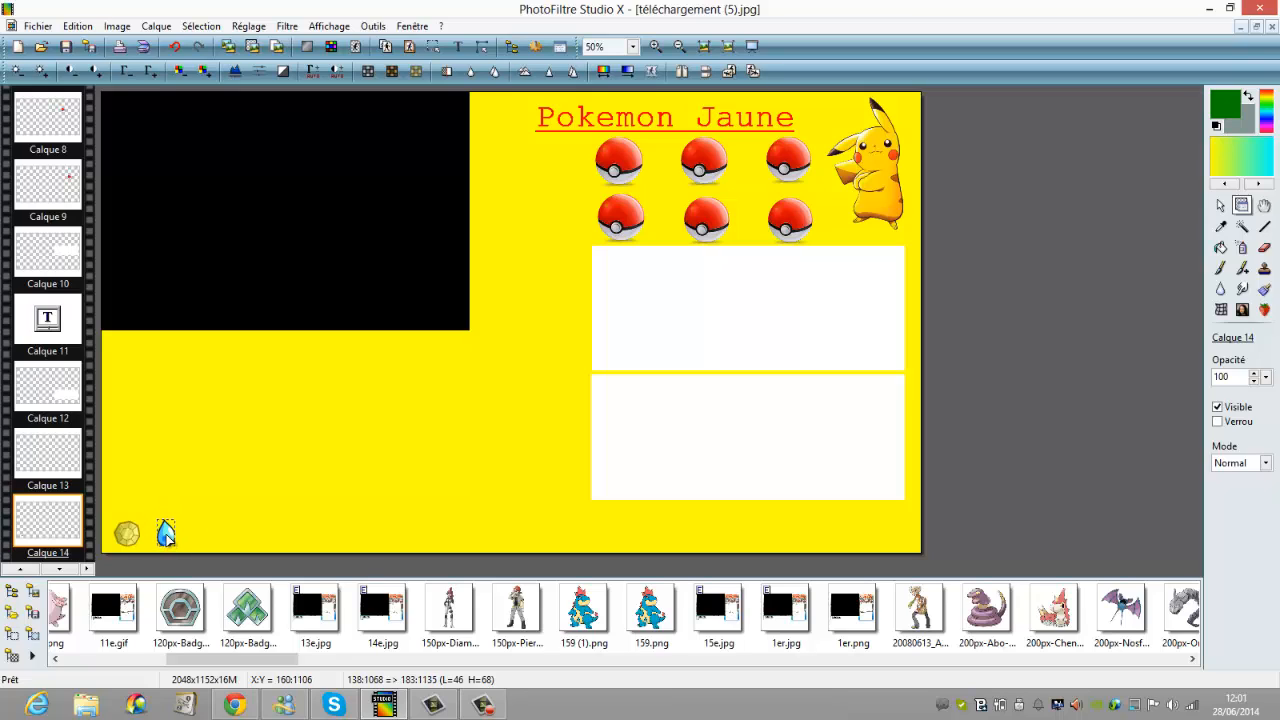
{"action": "left_click", "coordinate": [256, 539]}
{"action": "left_click", "coordinate": [166, 534]}
{"action": "double_click", "coordinate": [1225, 376]}
{"action": "type", "text": "50"}
{"action": "left_click", "coordinate": [532, 522]}
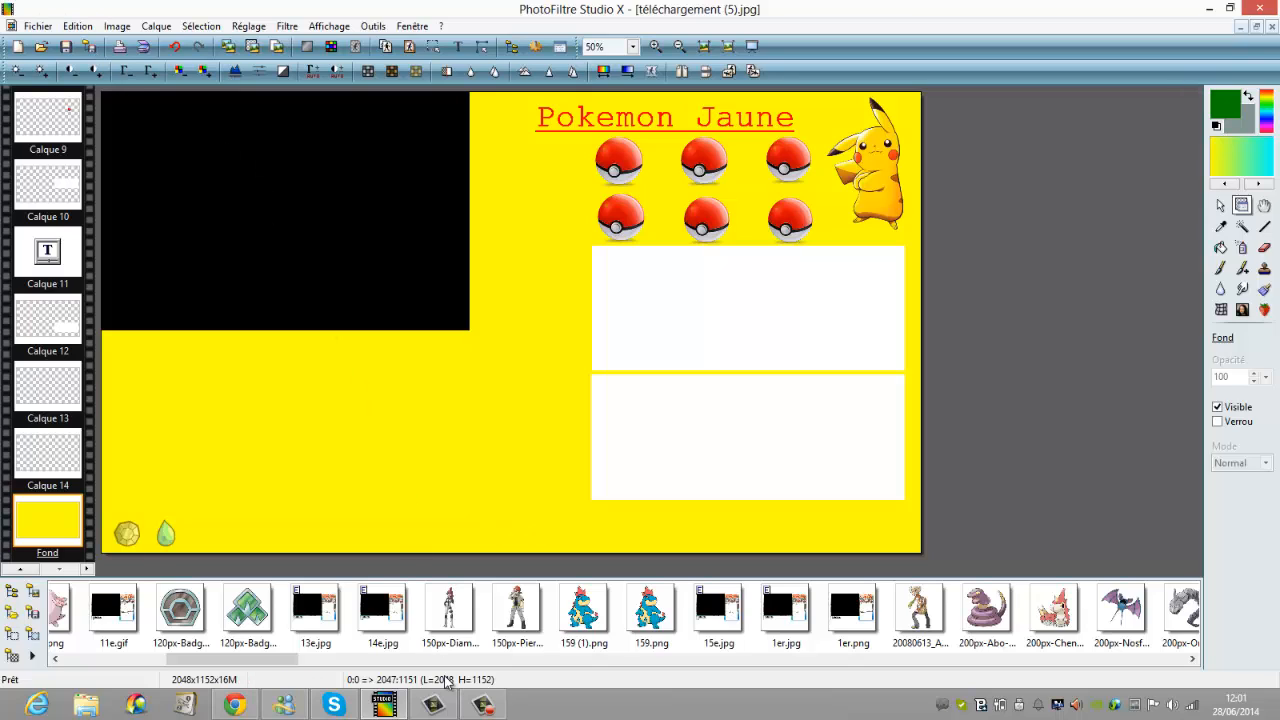
{"action": "left_click", "coordinate": [484, 705]}
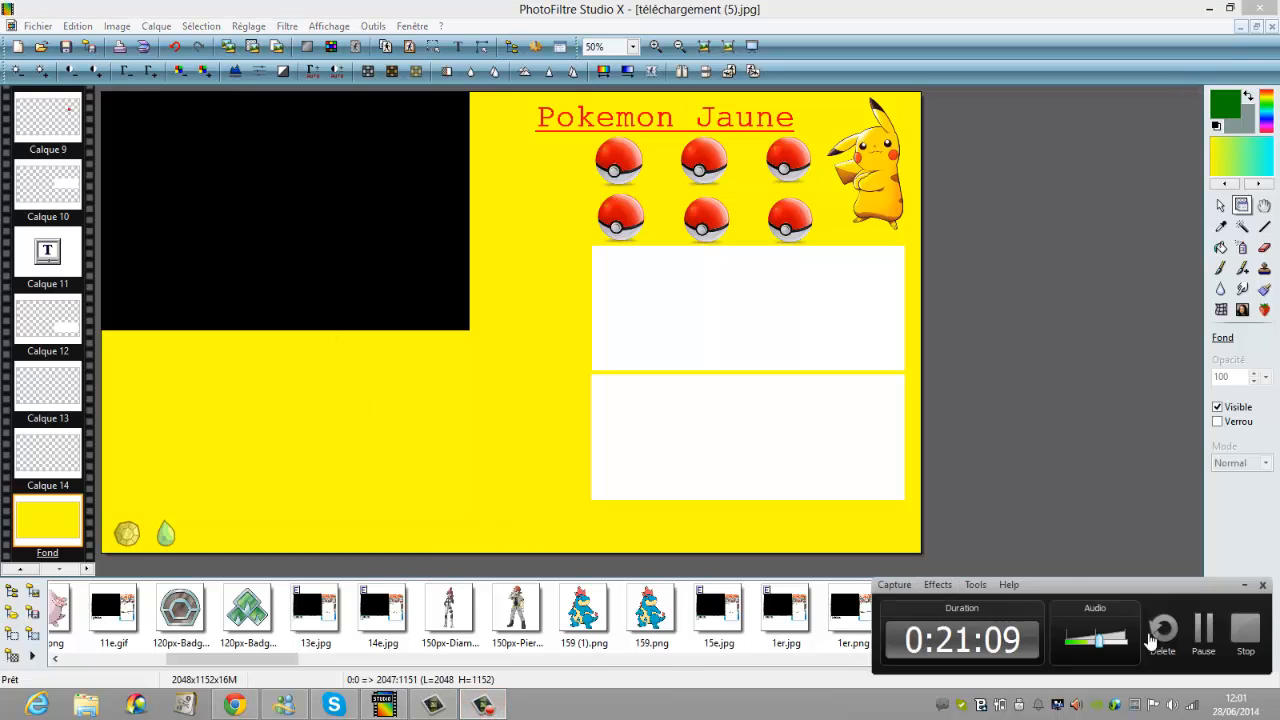
{"action": "left_click", "coordinate": [1203, 630]}
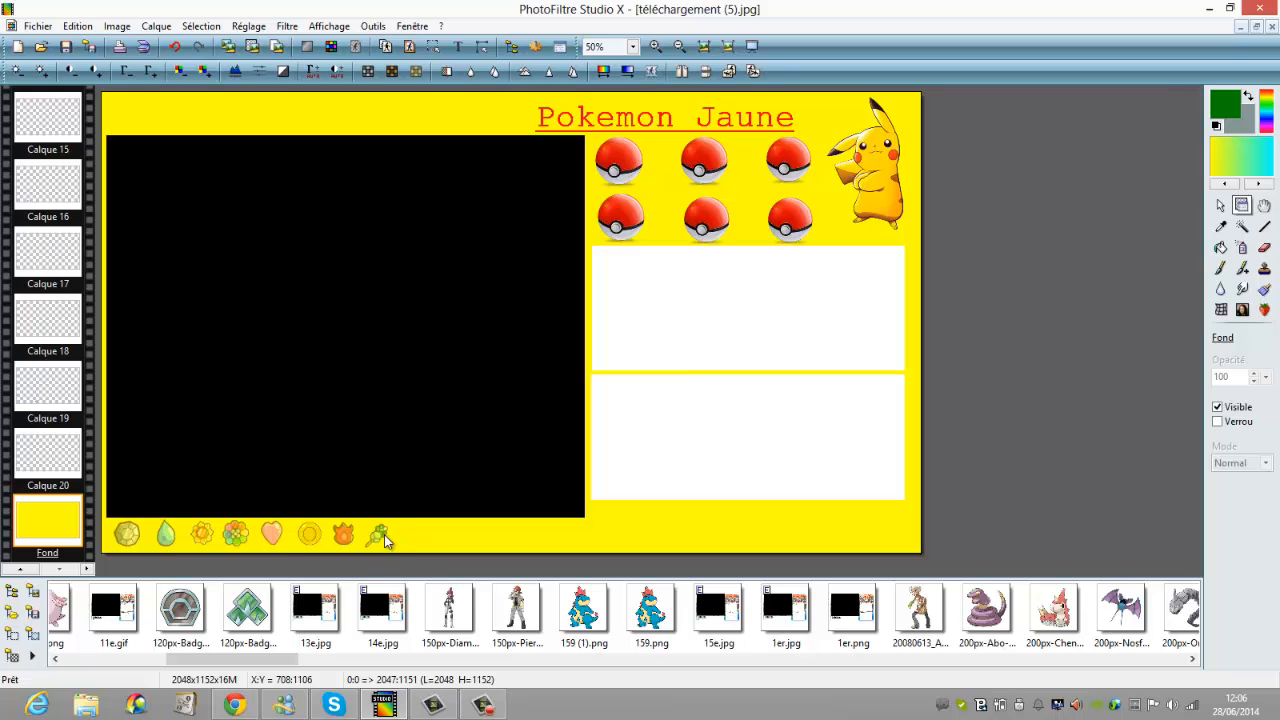
Re-space the gold ring, red flame and green leaf badges evenly at the end of the badge row under the black area.
{"action": "left_click_drag", "start_coordinate": [385, 540], "coordinate": [535, 540]}
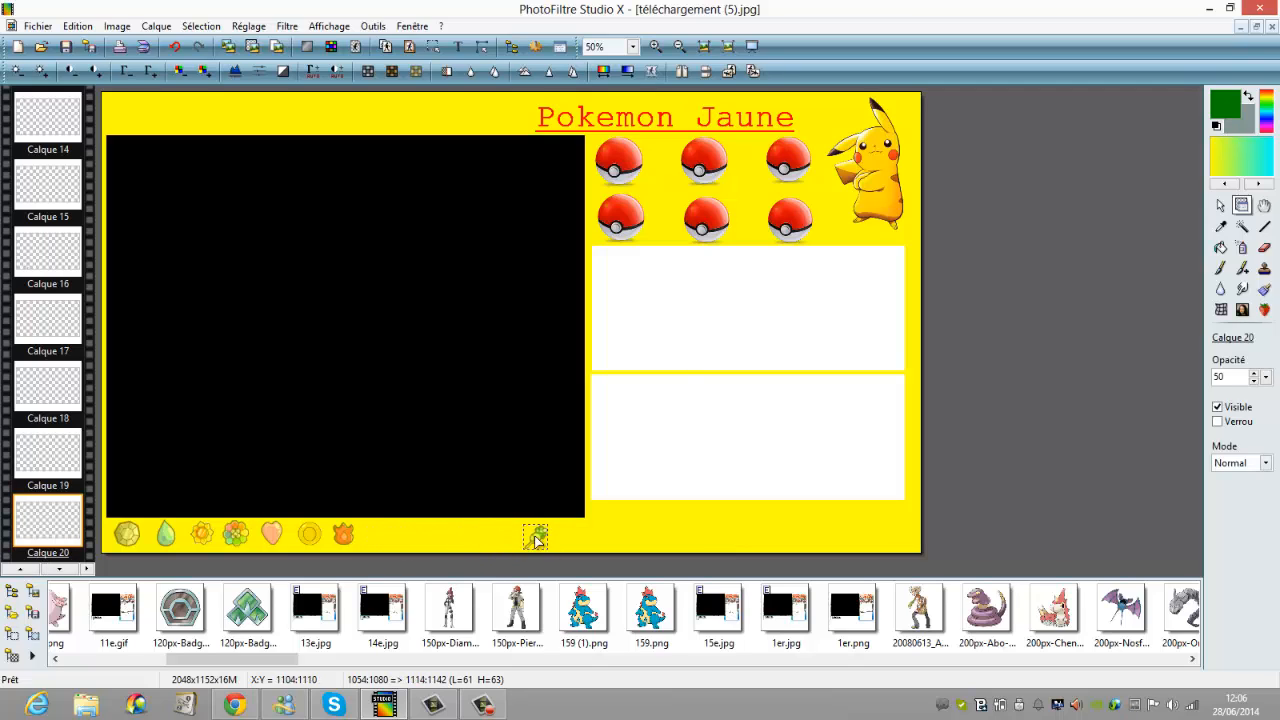
{"action": "left_click_drag", "start_coordinate": [348, 532], "coordinate": [473, 535]}
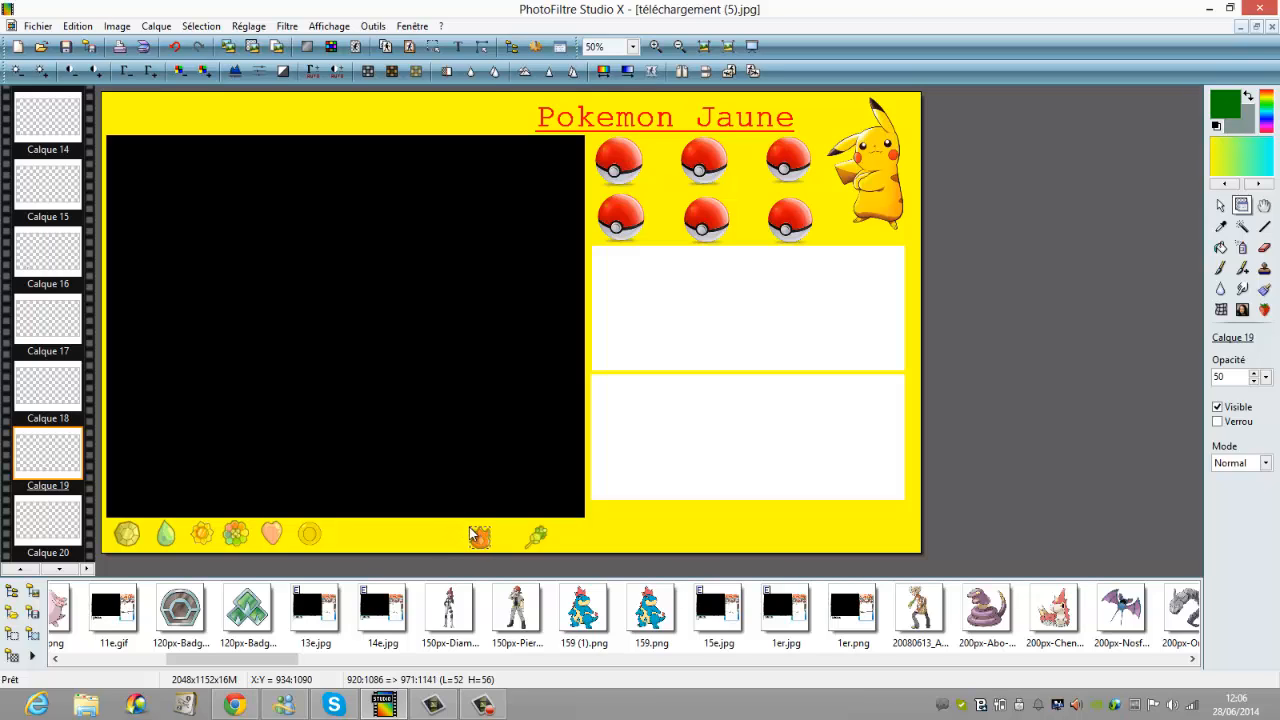
{"action": "left_click", "coordinate": [474, 535]}
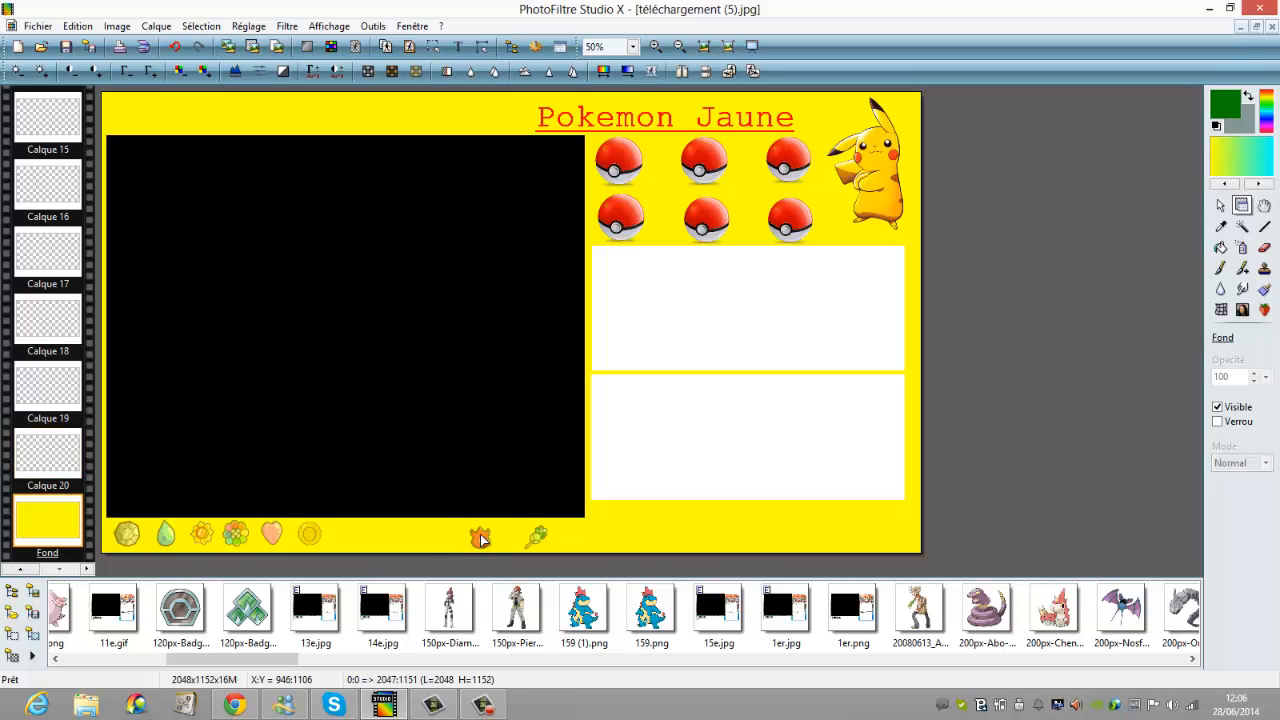
{"action": "left_click", "coordinate": [477, 538]}
{"action": "mouse_move", "coordinate": [312, 531]}
{"action": "left_mouse_down"}
{"action": "mouse_move", "coordinate": [406, 535]}
{"action": "mouse_move", "coordinate": [316, 530]}
{"action": "left_mouse_up"}
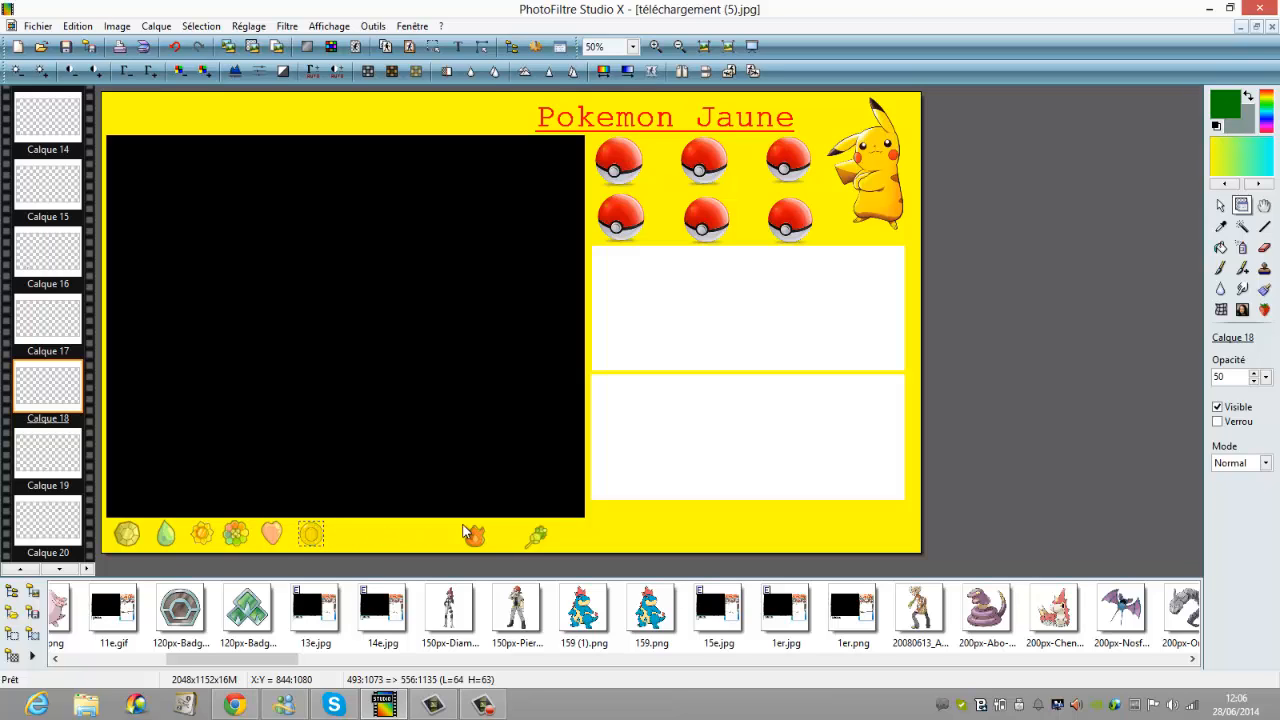
{"action": "left_click_drag", "start_coordinate": [479, 534], "coordinate": [351, 534]}
{"action": "left_click_drag", "start_coordinate": [540, 538], "coordinate": [392, 534]}
{"action": "left_click", "coordinate": [695, 535]}
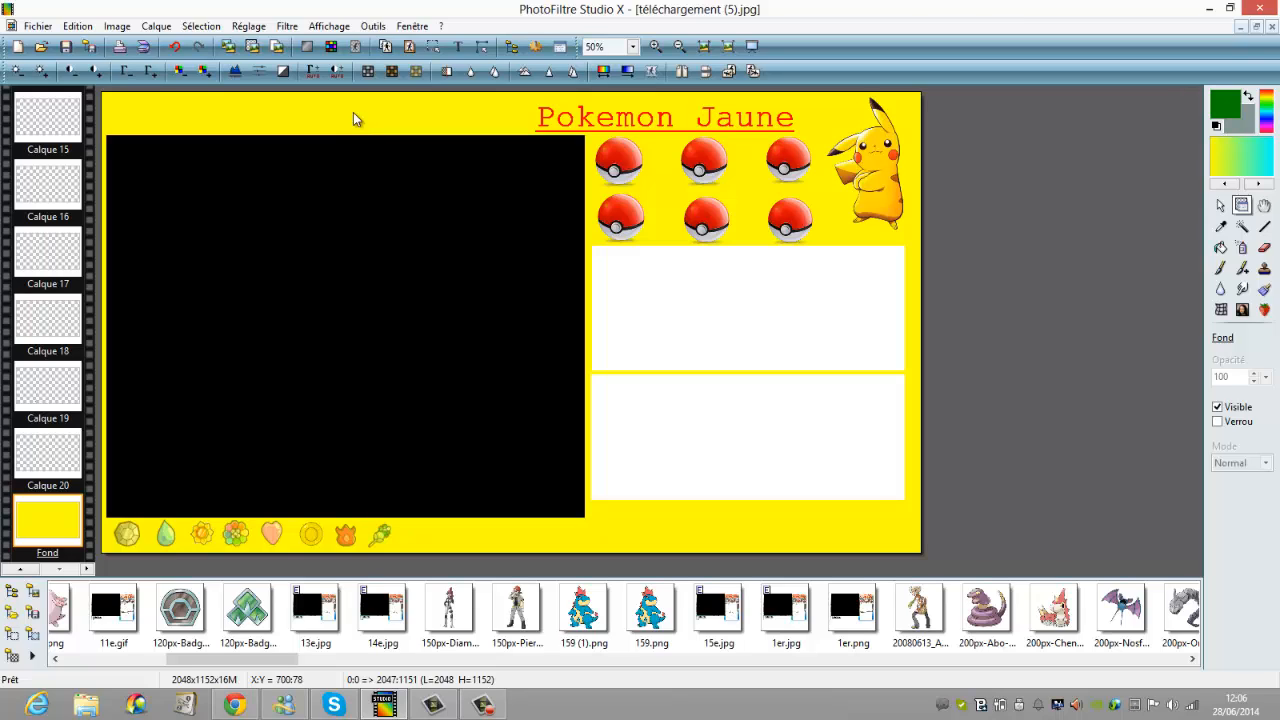
Save the layout as a JPEG named "layout pokemon jaune", accepting the loss of layers and the default JPEG options.
{"action": "left_click", "coordinate": [38, 27]}
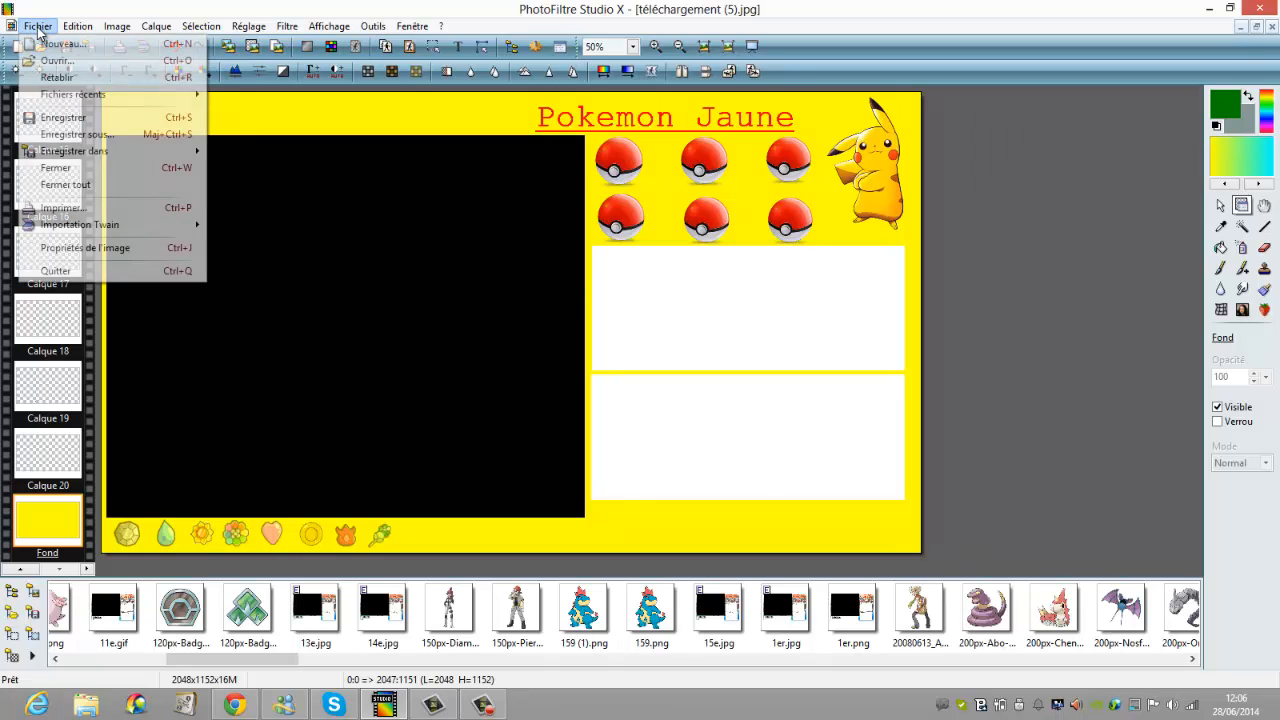
{"action": "left_click", "coordinate": [113, 138]}
{"action": "left_click", "coordinate": [646, 507]}
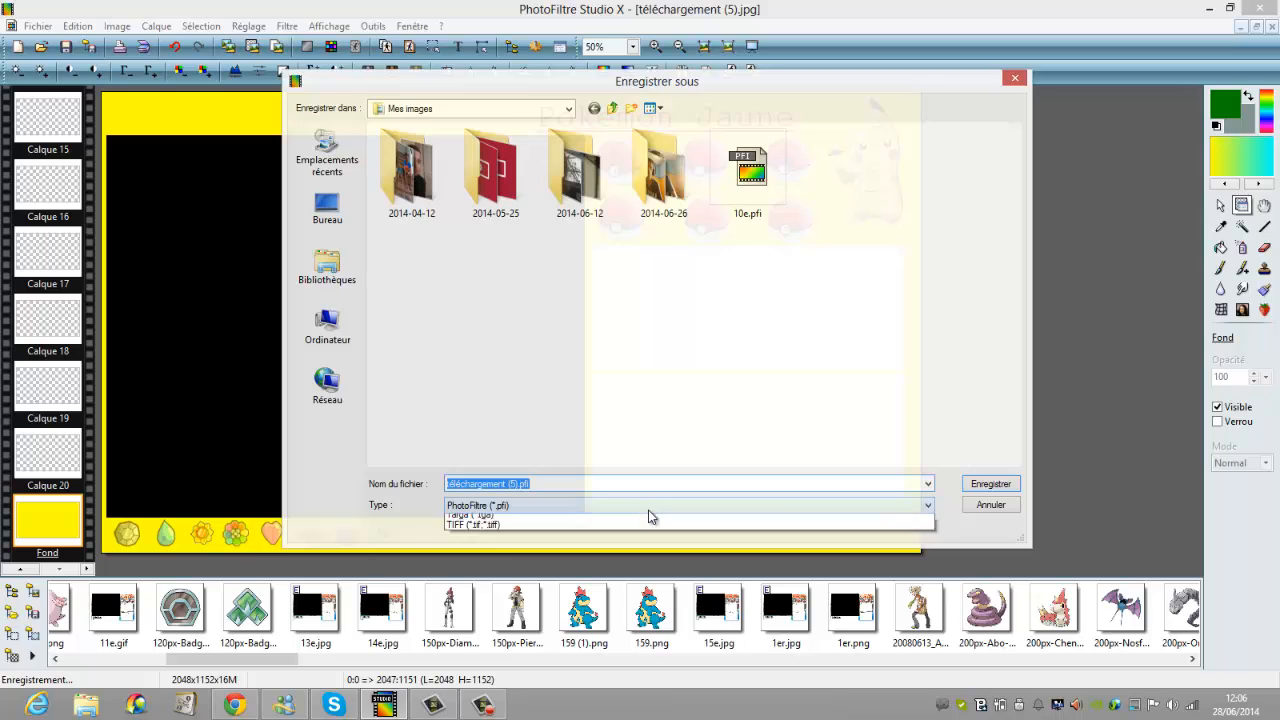
{"action": "left_click", "coordinate": [639, 541]}
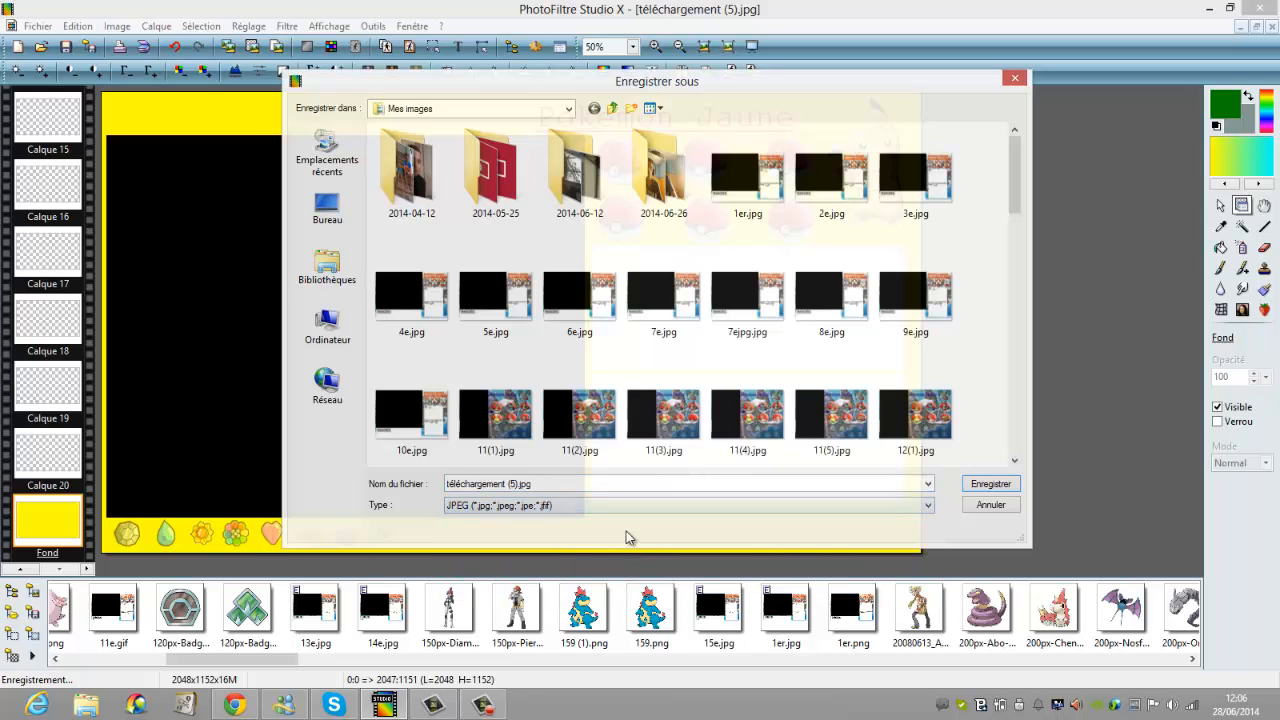
{"action": "key", "text": "shift+Tab"}
{"action": "type", "text": "la"}
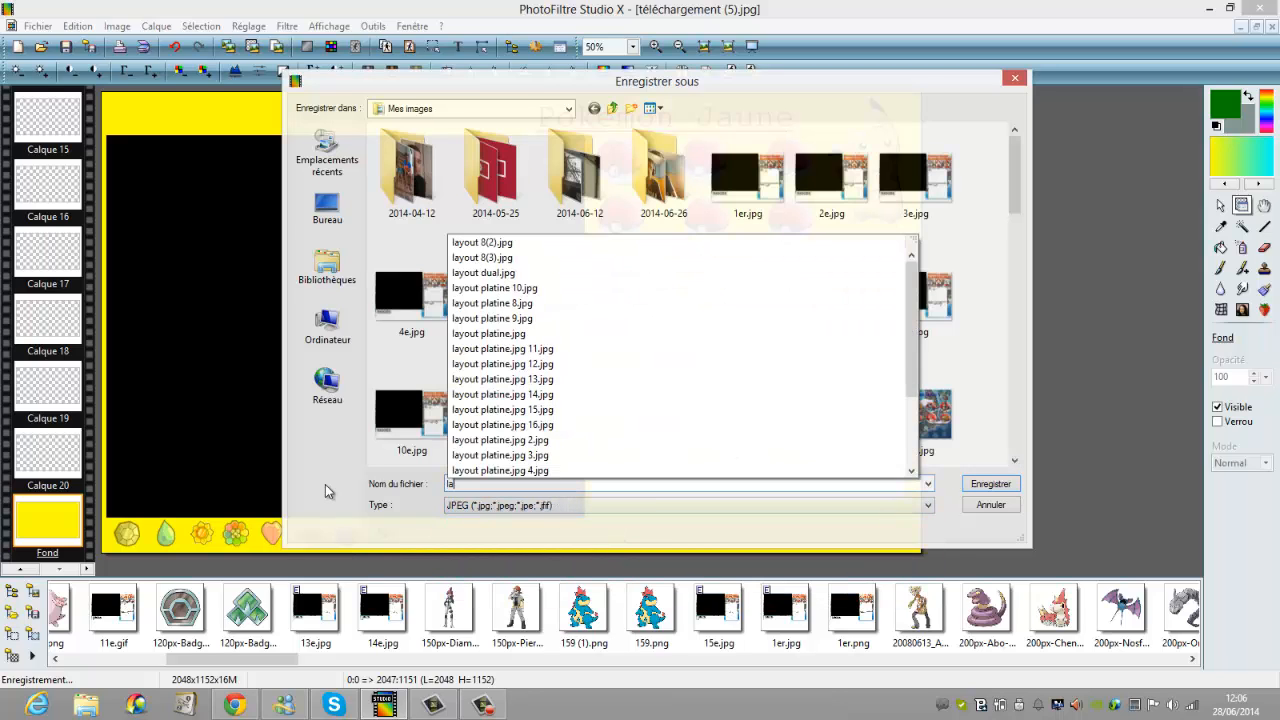
{"action": "type", "text": "yout pokem"}
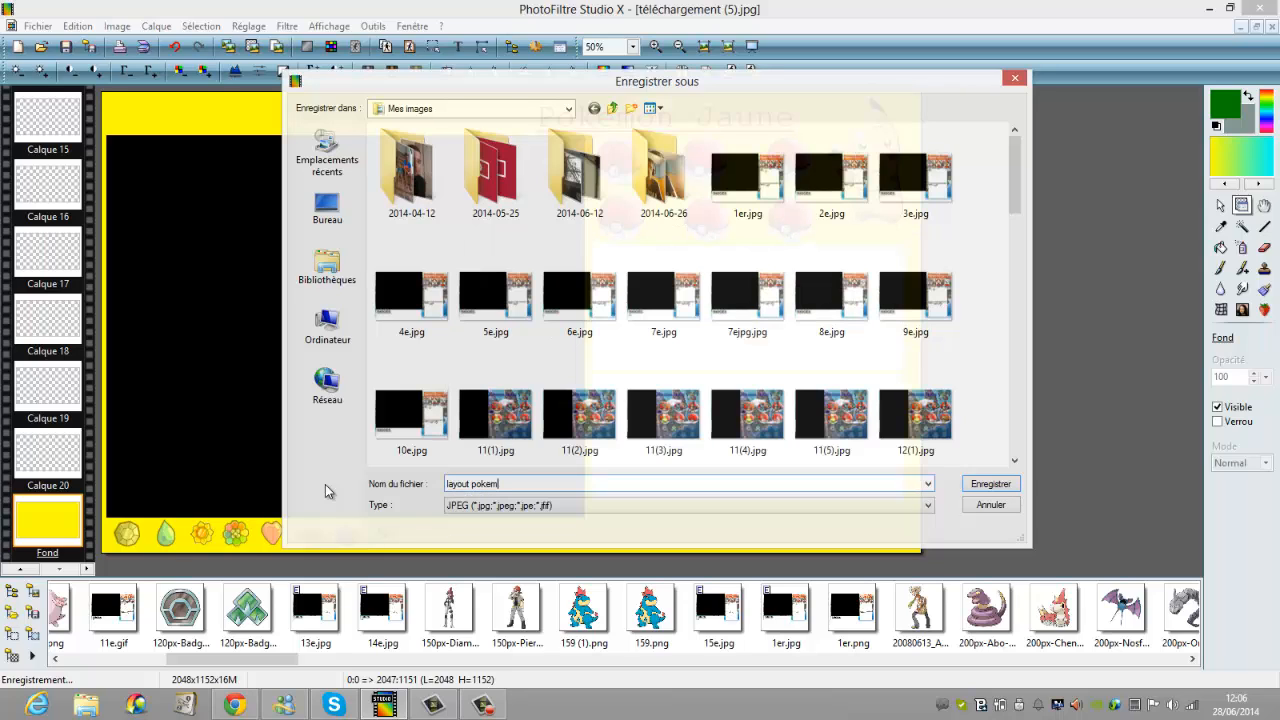
{"action": "type", "text": "on jaune"}
{"action": "left_click", "coordinate": [968, 483]}
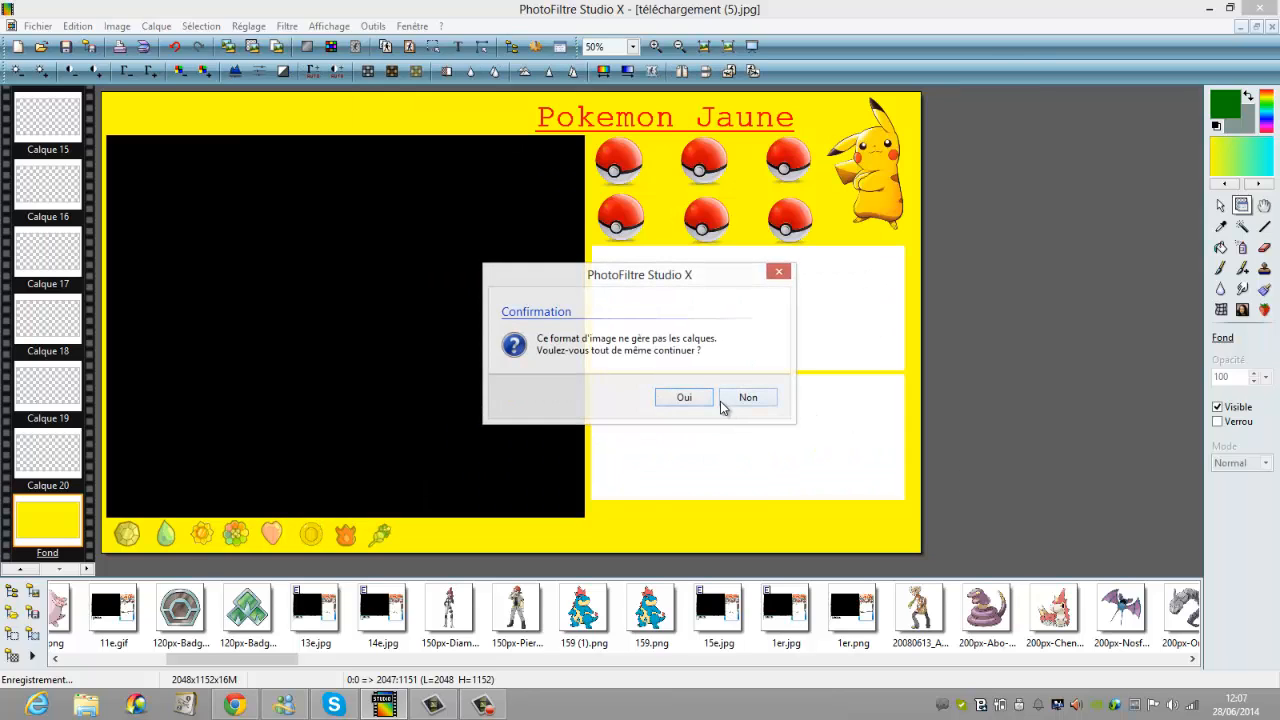
{"action": "left_click", "coordinate": [710, 400]}
{"action": "left_click", "coordinate": [682, 449]}
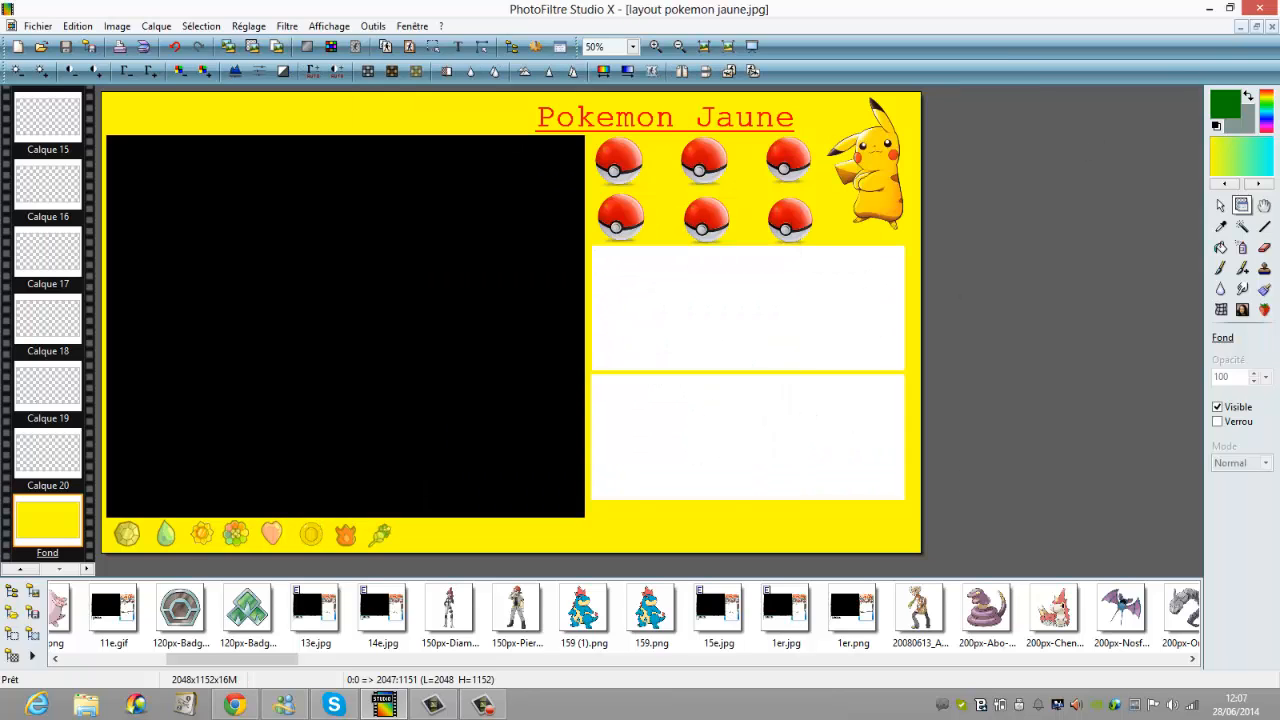
Minimize the image editor and the browser, and switch to Camtasia Studio in a maximized window.
{"action": "mouse_move", "coordinate": [1275, 8]}
{"action": "left_click", "coordinate": [1212, 8]}
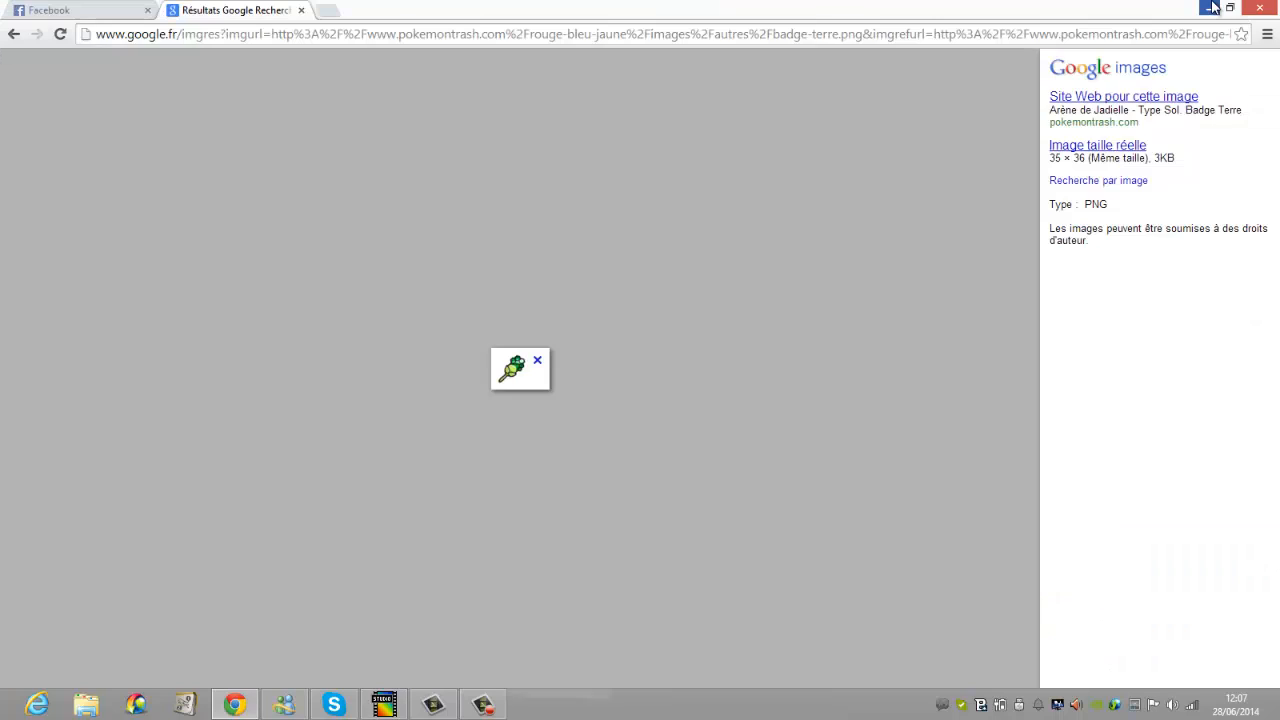
{"action": "left_click", "coordinate": [1208, 8]}
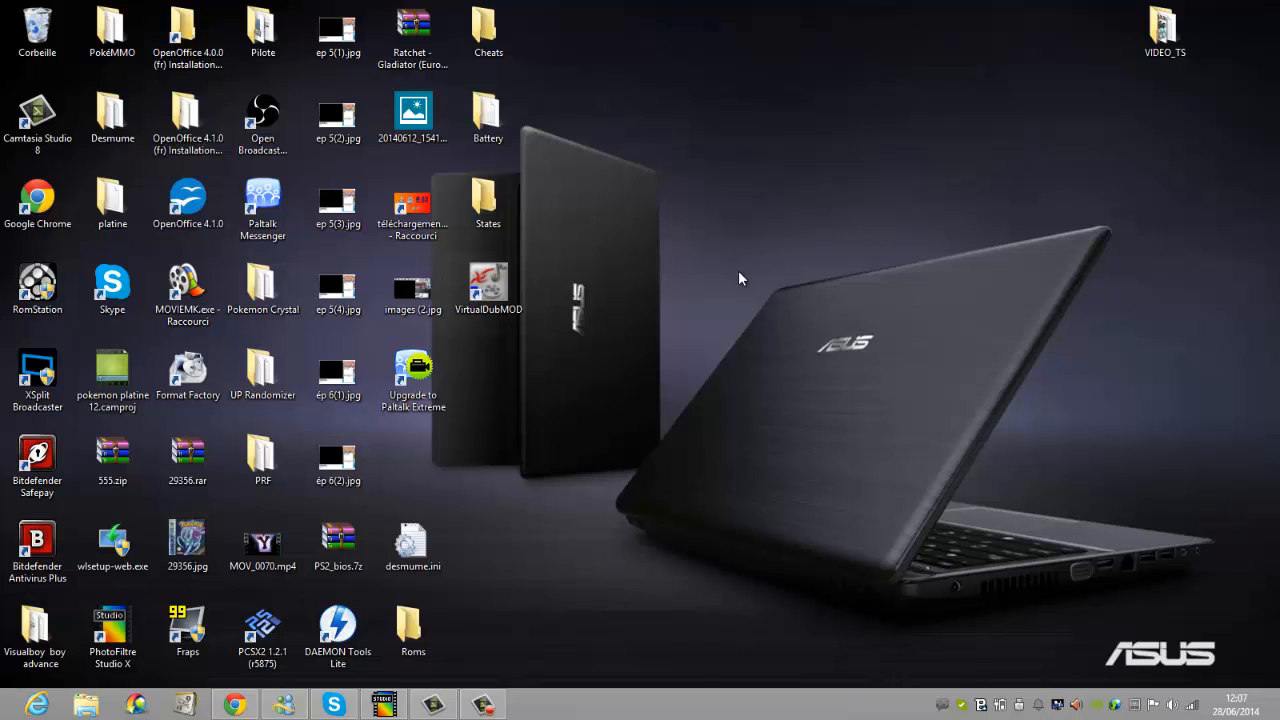
{"action": "mouse_move", "coordinate": [433, 705]}
{"action": "left_click", "coordinate": [433, 705]}
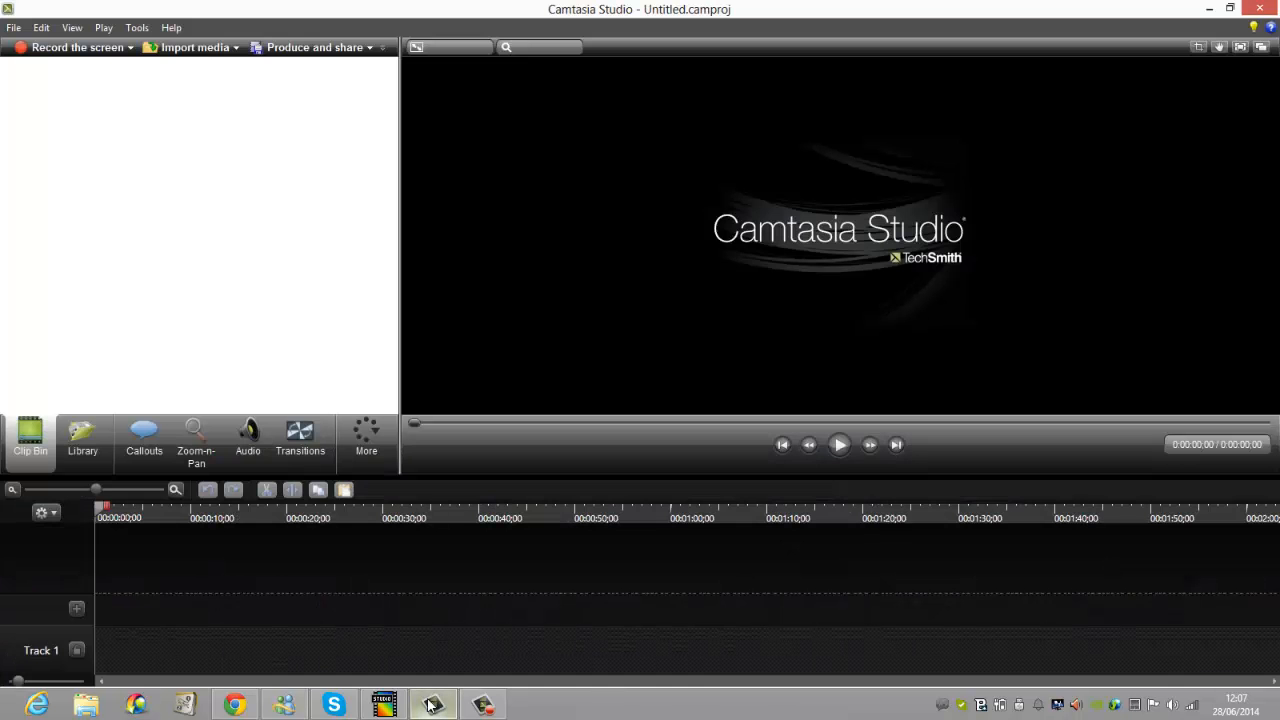
{"action": "double_click", "coordinate": [710, 18]}
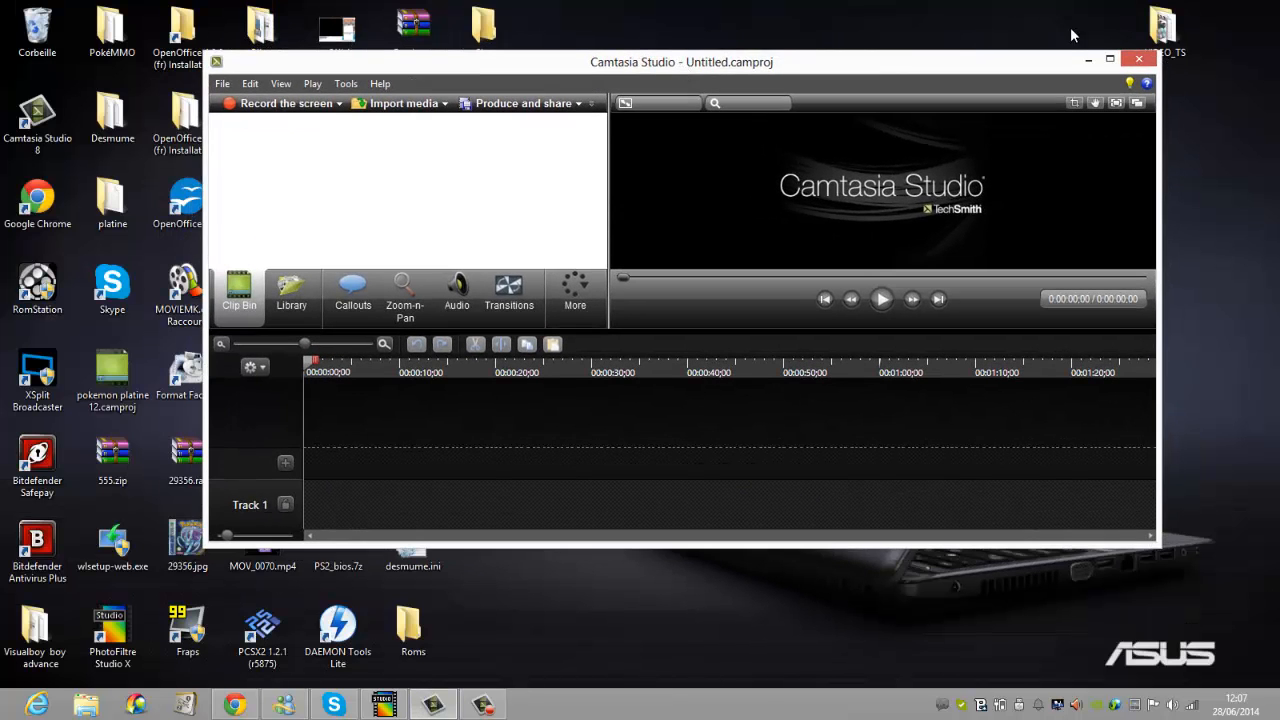
{"action": "left_click", "coordinate": [1112, 61]}
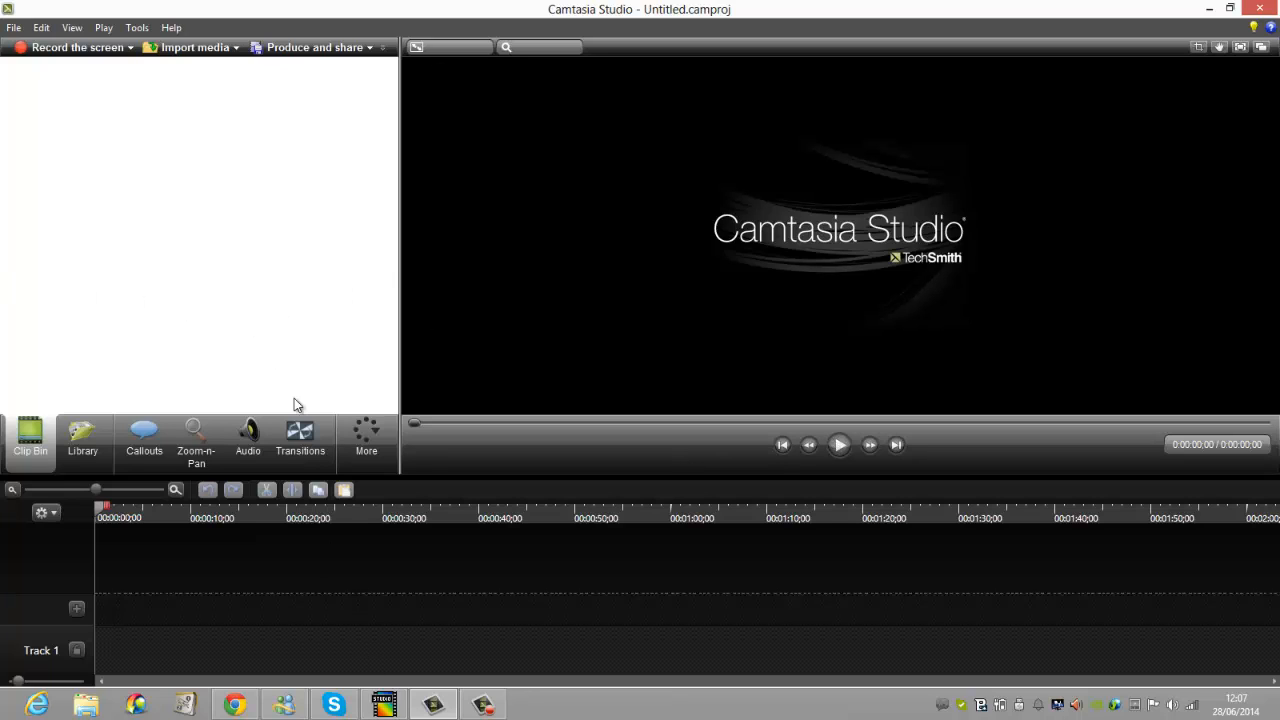
Import layout pokemon jaune.jpg from the Images library into the project's media.
{"action": "left_click", "coordinate": [186, 50]}
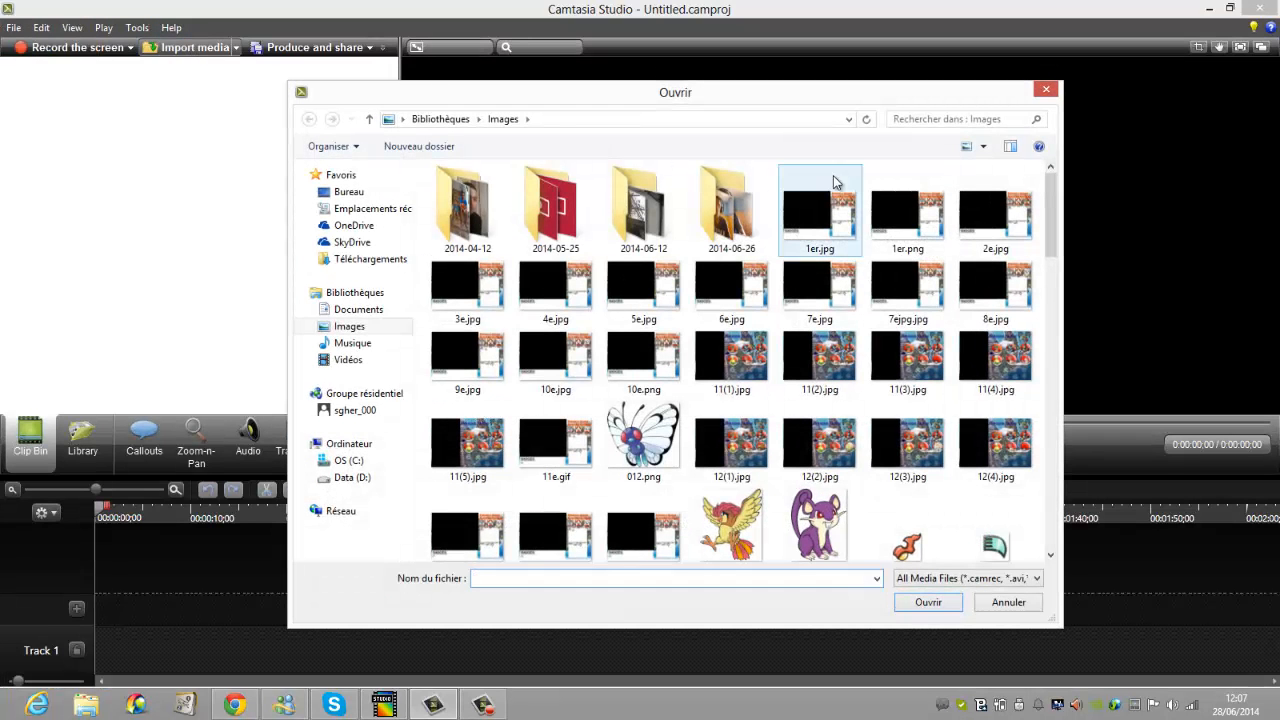
{"action": "left_click_drag", "start_coordinate": [1053, 224], "coordinate": [1051, 490]}
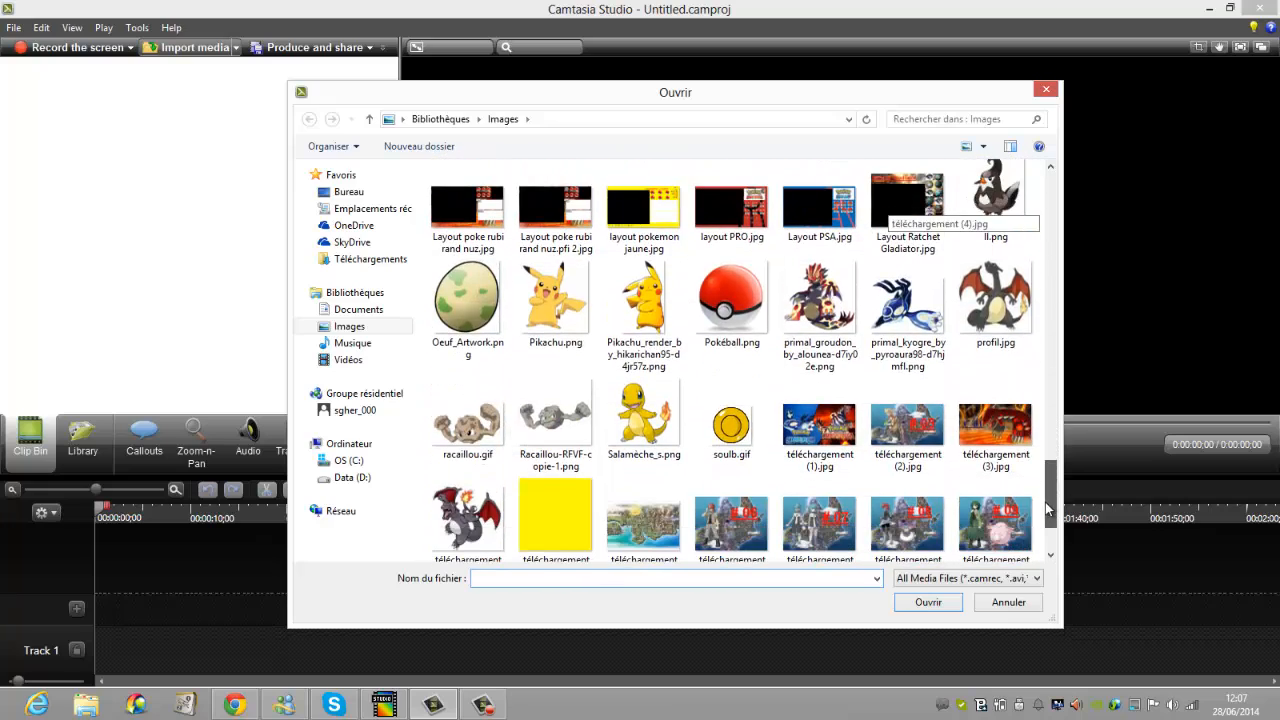
{"action": "double_click", "coordinate": [651, 232]}
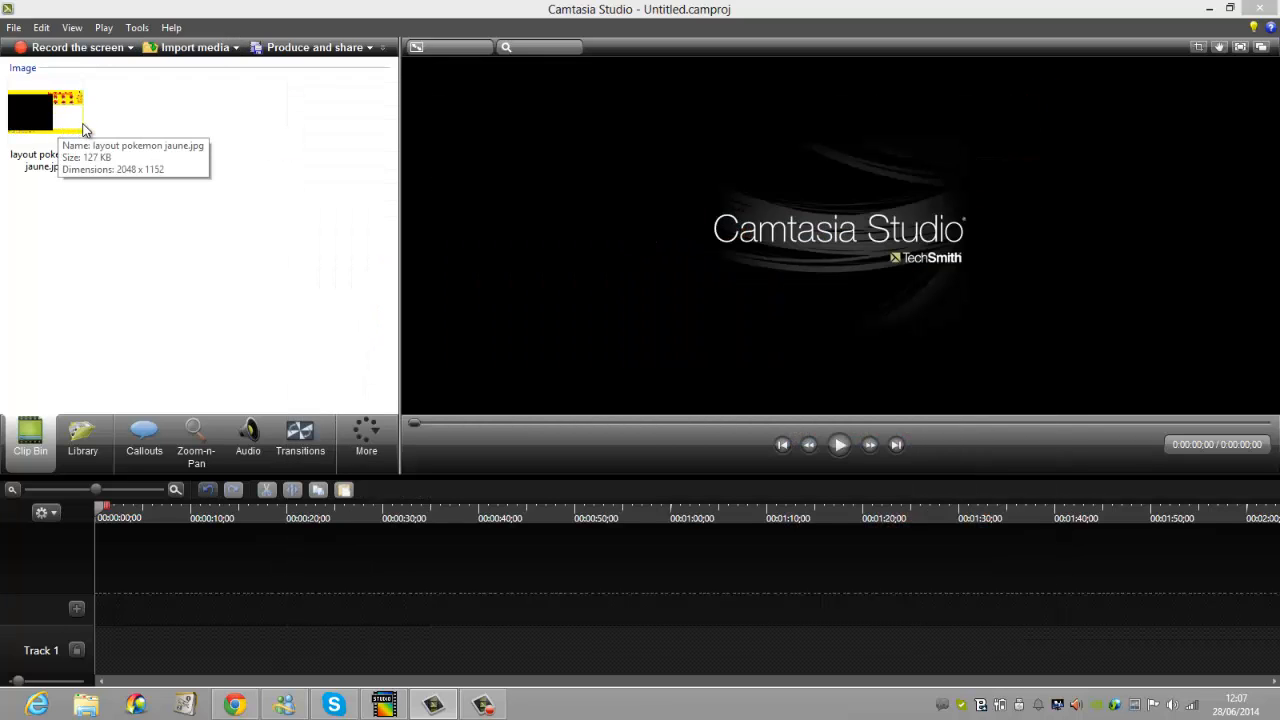
Place the layout image on Track 1 with 1280 x 720 editing dimensions, running from the timeline start to about 56 seconds.
{"action": "left_click_drag", "start_coordinate": [57, 128], "coordinate": [140, 652]}
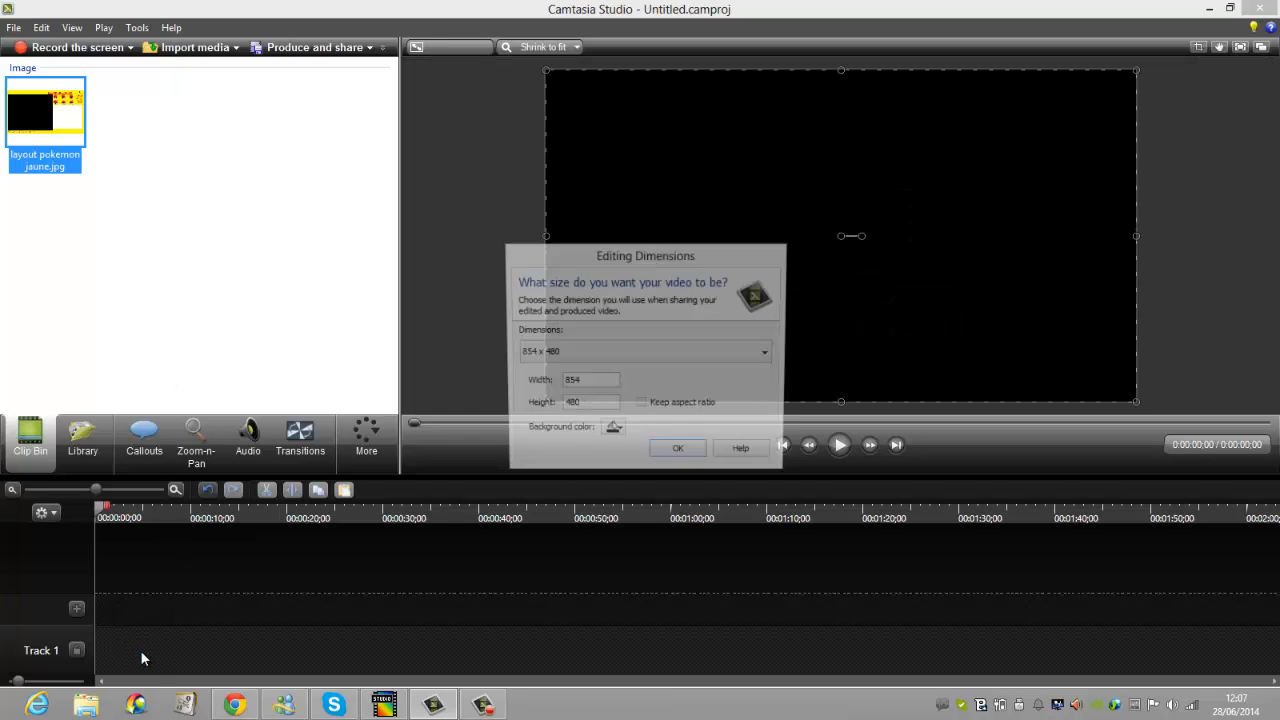
{"action": "left_click", "coordinate": [745, 358]}
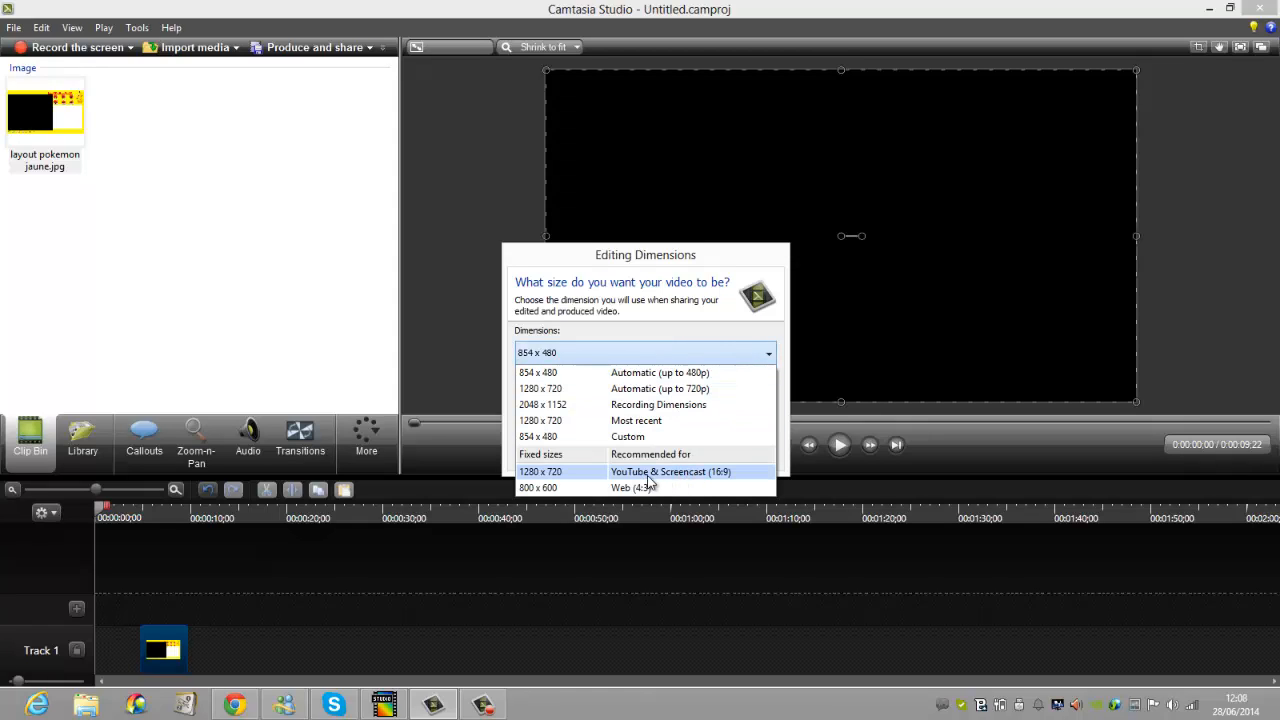
{"action": "left_click", "coordinate": [722, 474]}
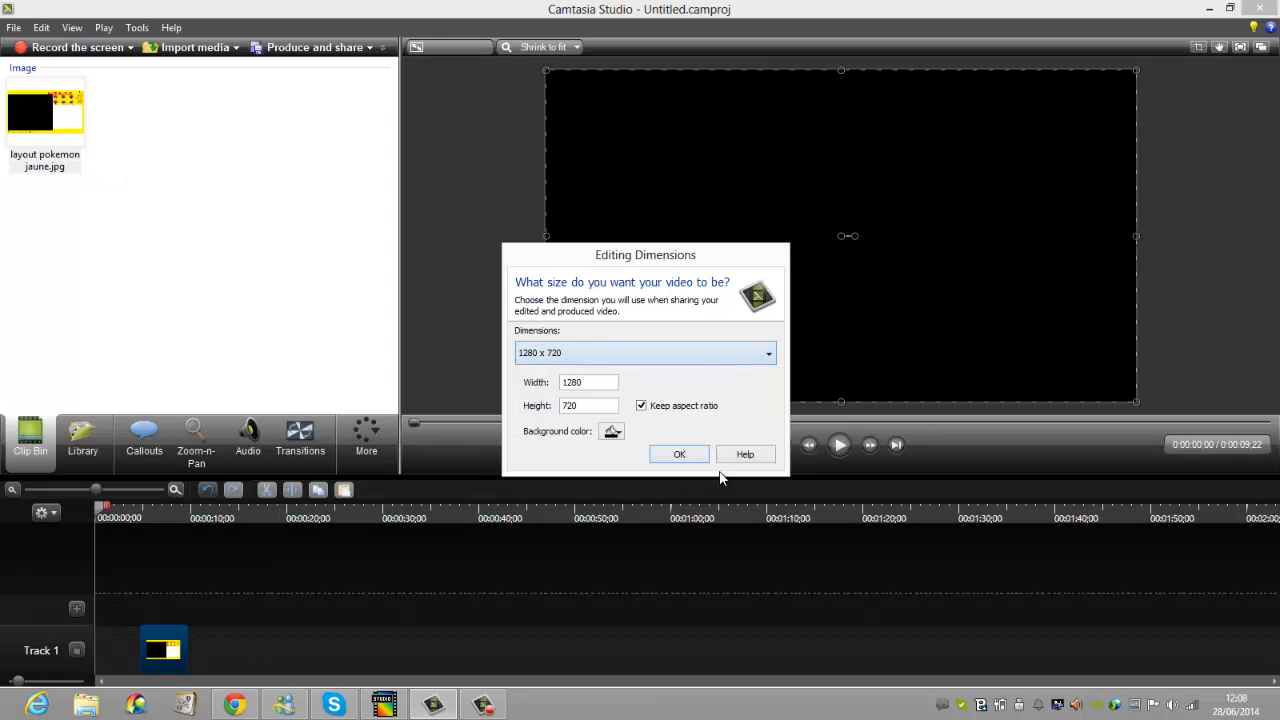
{"action": "left_click", "coordinate": [680, 455]}
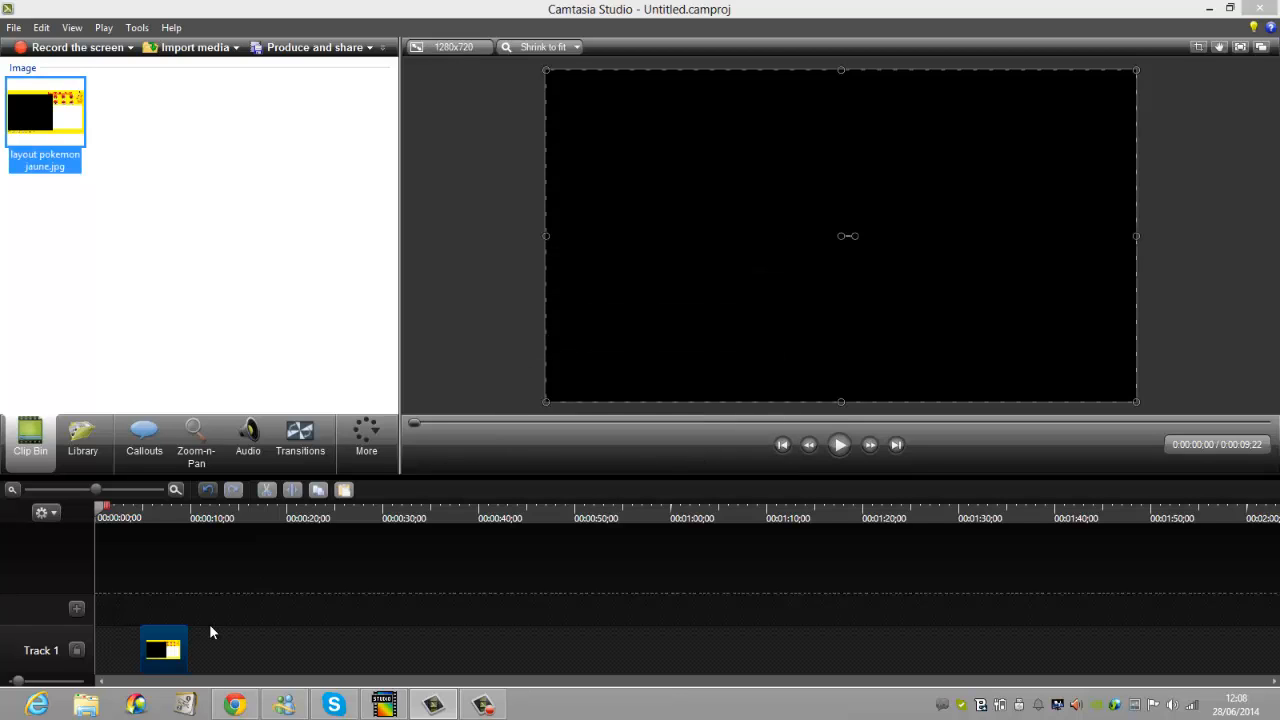
{"action": "left_click", "coordinate": [182, 654]}
{"action": "left_click_drag", "start_coordinate": [140, 655], "coordinate": [633, 657]}
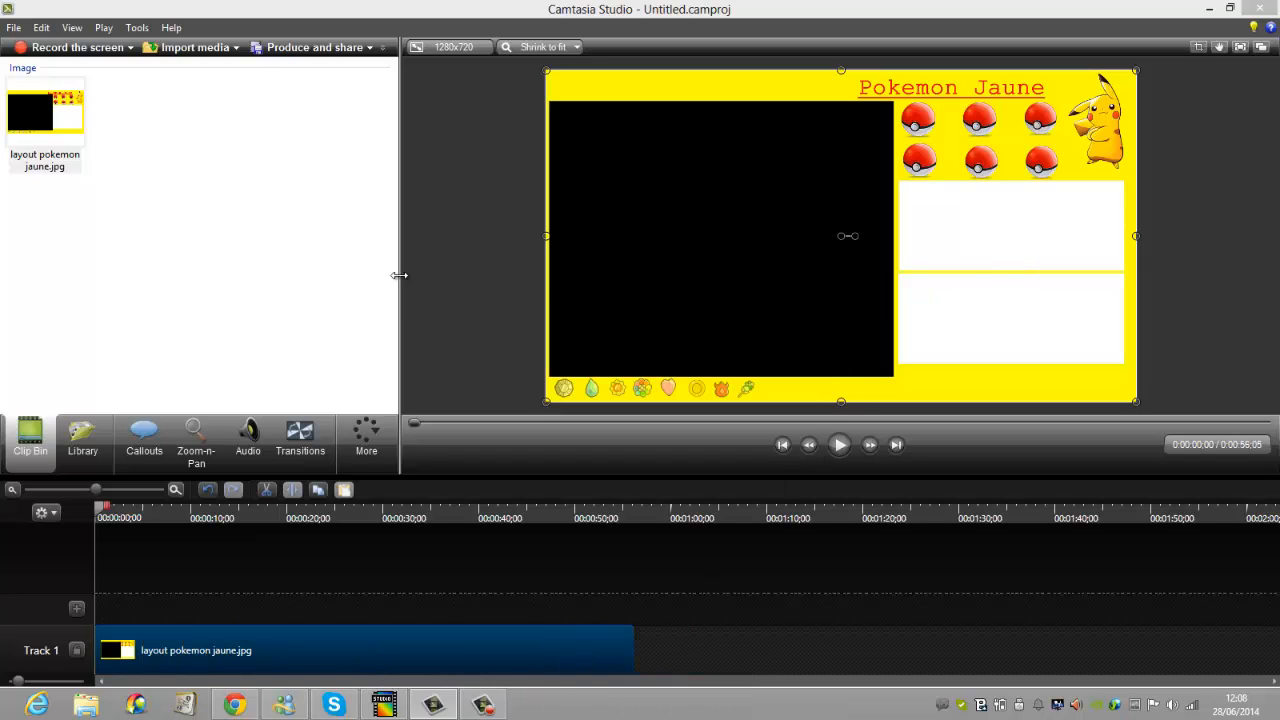
Widen the media pane beside the preview and deselect the layout image.
{"action": "left_click_drag", "start_coordinate": [398, 276], "coordinate": [467, 290]}
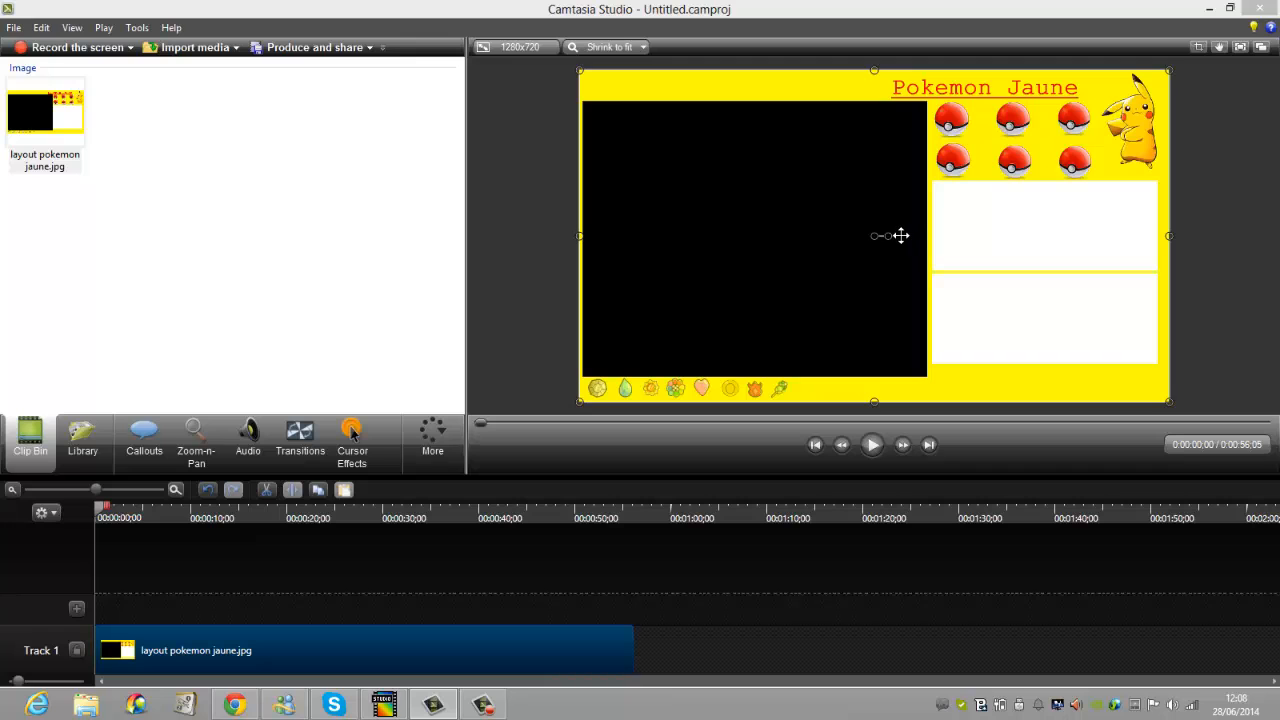
{"action": "left_click_drag", "start_coordinate": [887, 236], "coordinate": [962, 237]}
{"action": "left_click", "coordinate": [184, 202]}
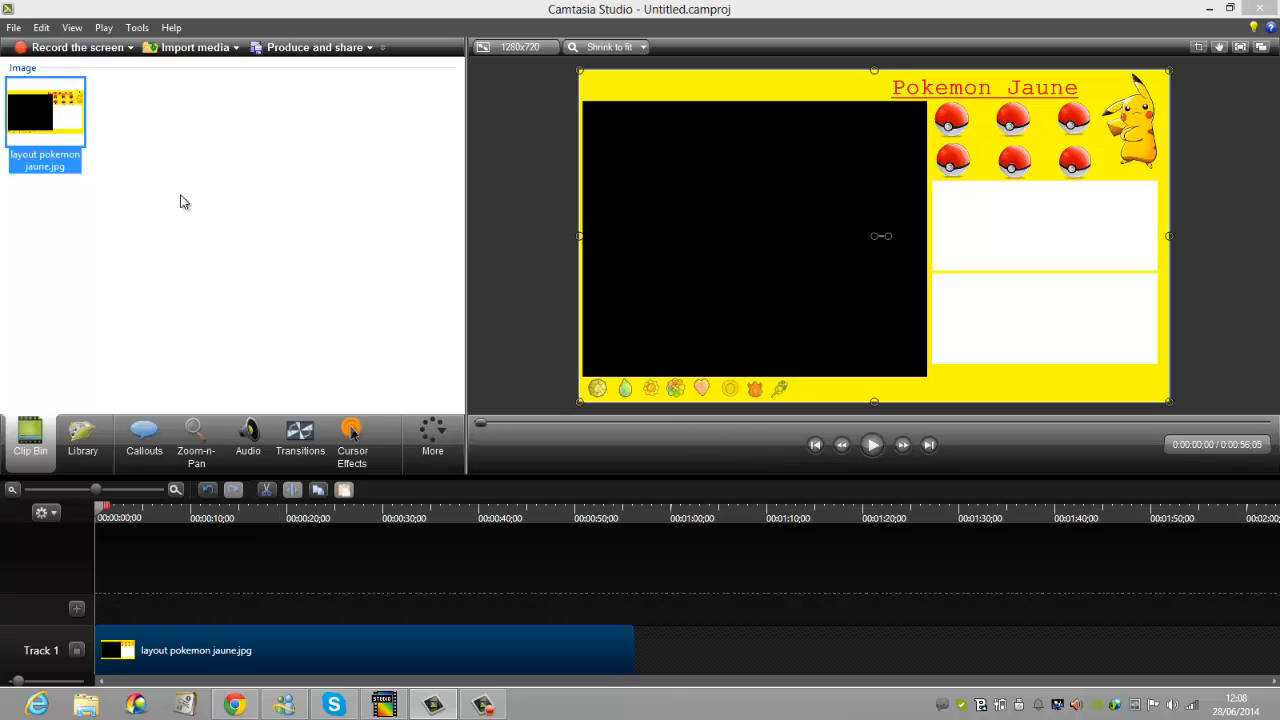
{"action": "left_click", "coordinate": [217, 167]}
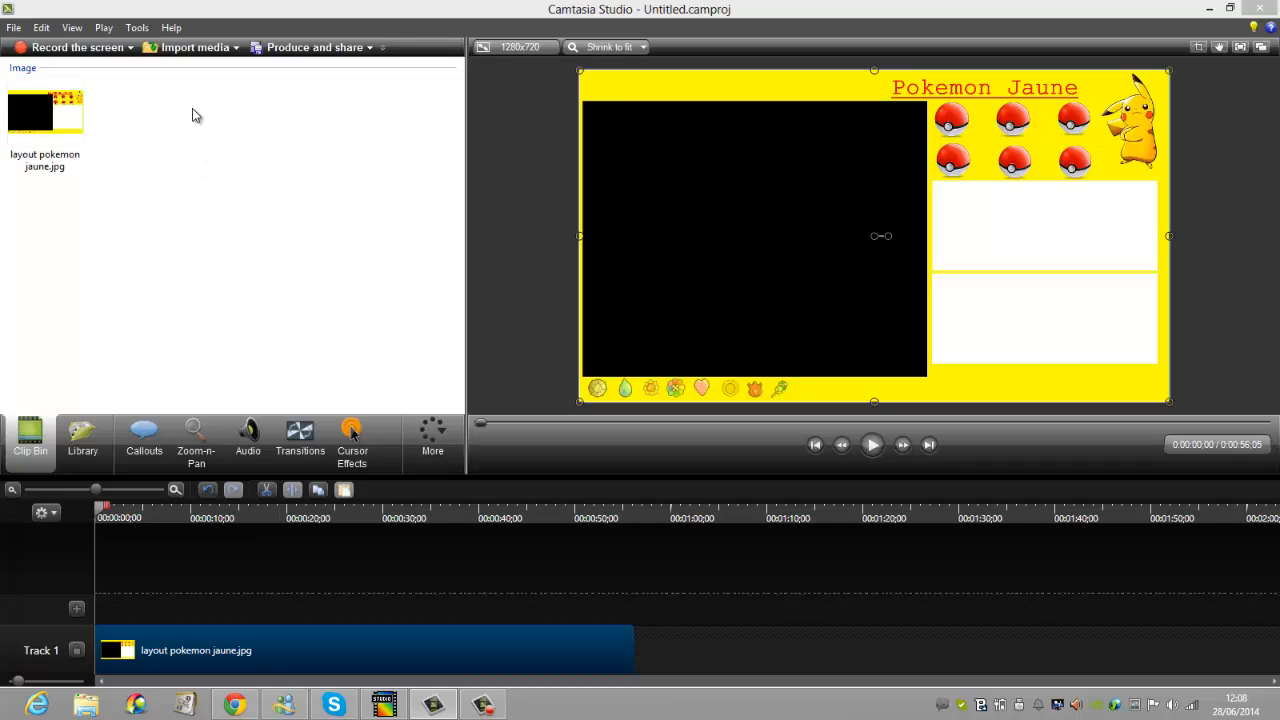
{"action": "left_click", "coordinate": [214, 55]}
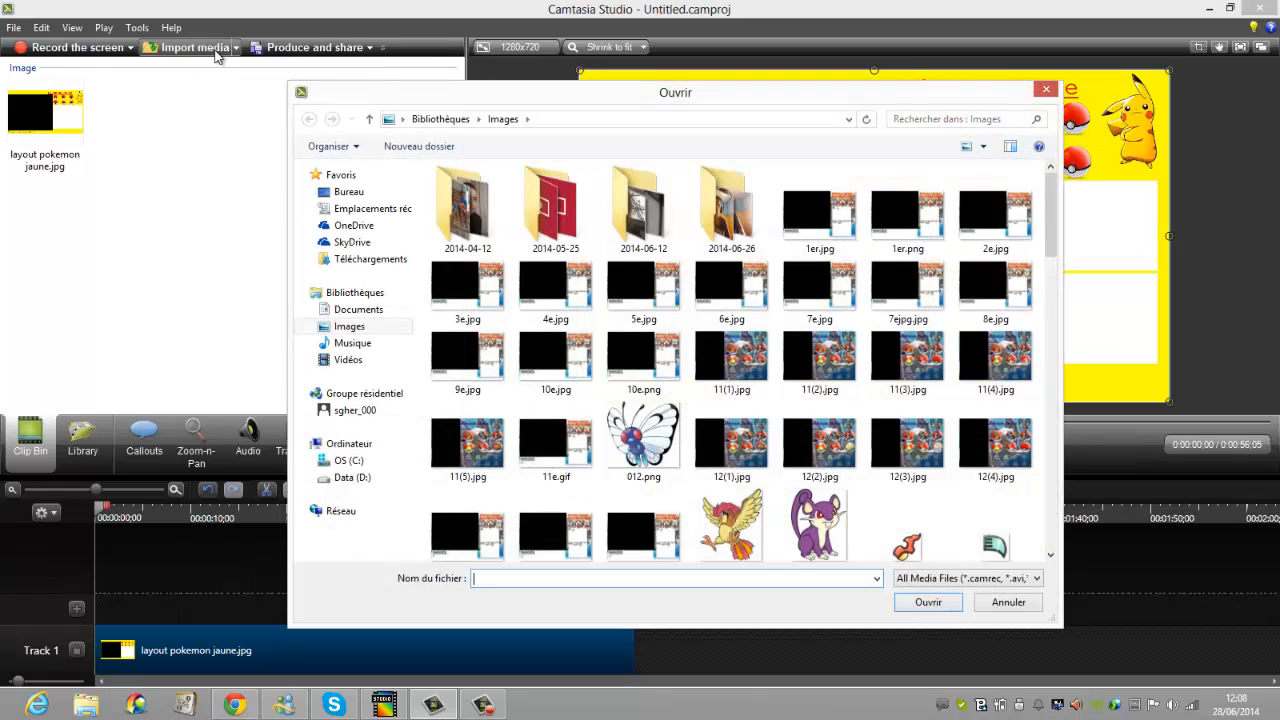
{"action": "left_click", "coordinate": [384, 360]}
{"action": "double_click", "coordinate": [476, 280]}
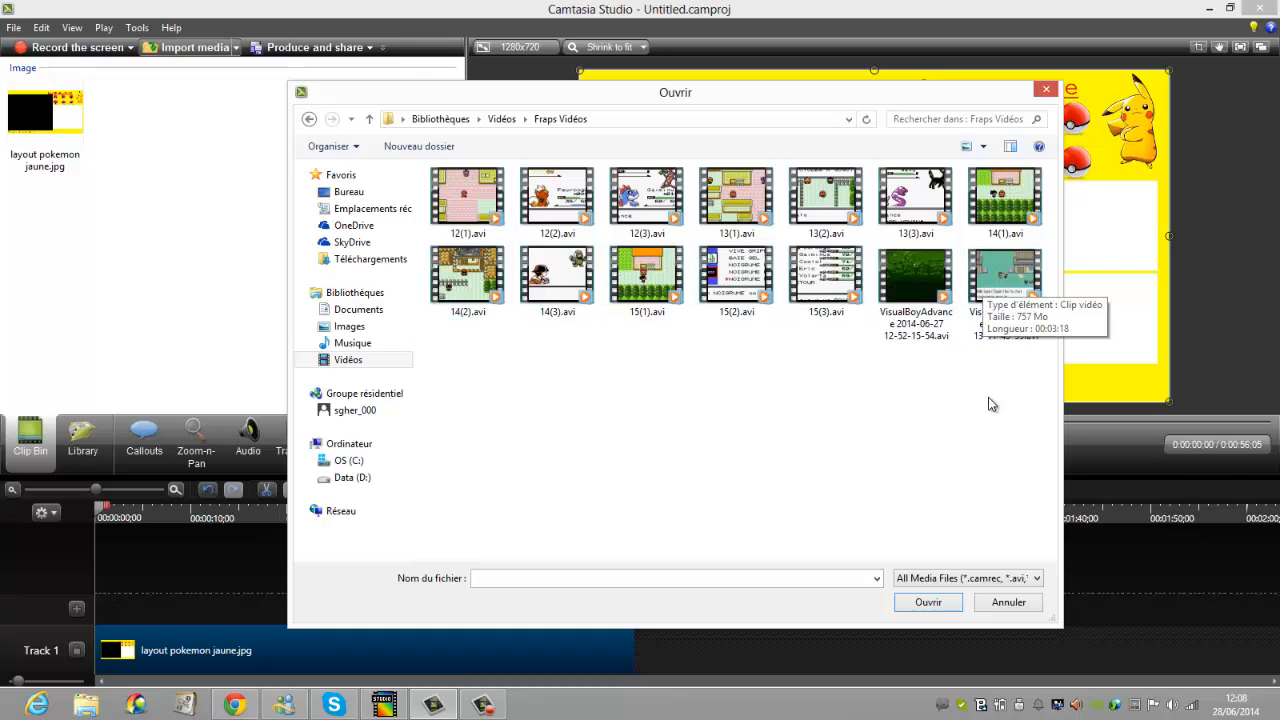
{"action": "double_click", "coordinate": [932, 300]}
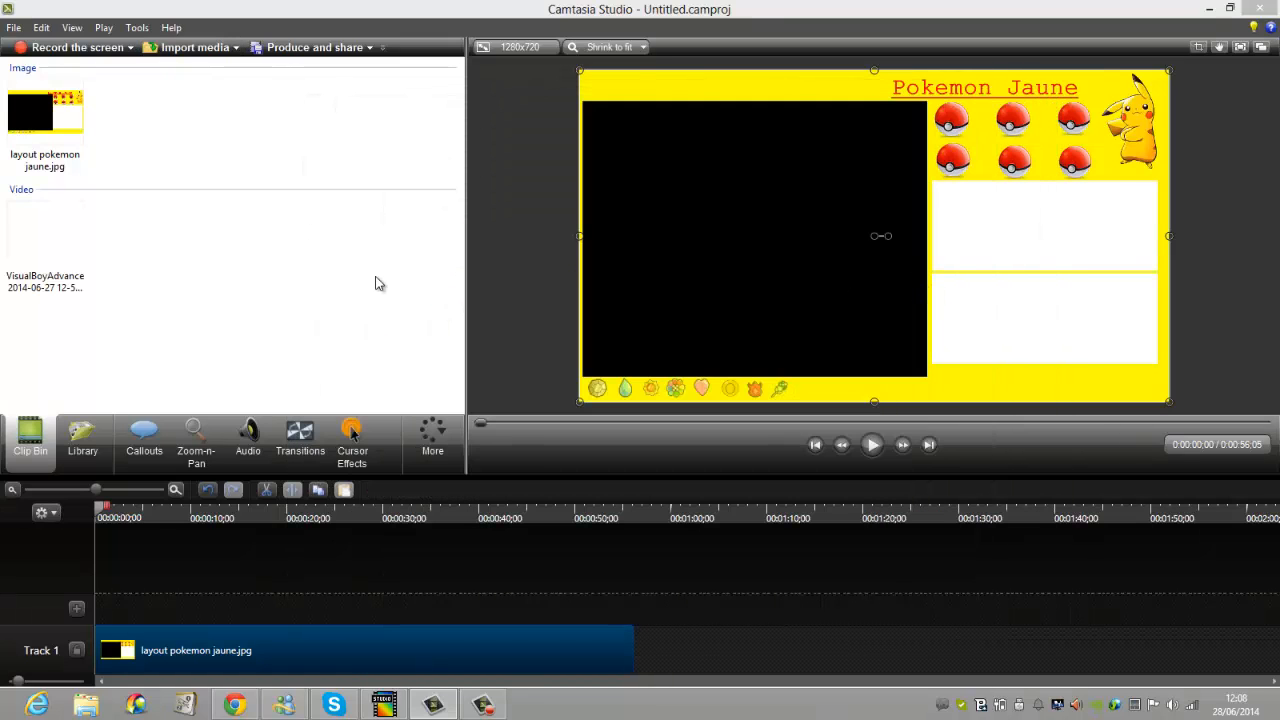
{"action": "left_click_drag", "start_coordinate": [40, 258], "coordinate": [127, 611]}
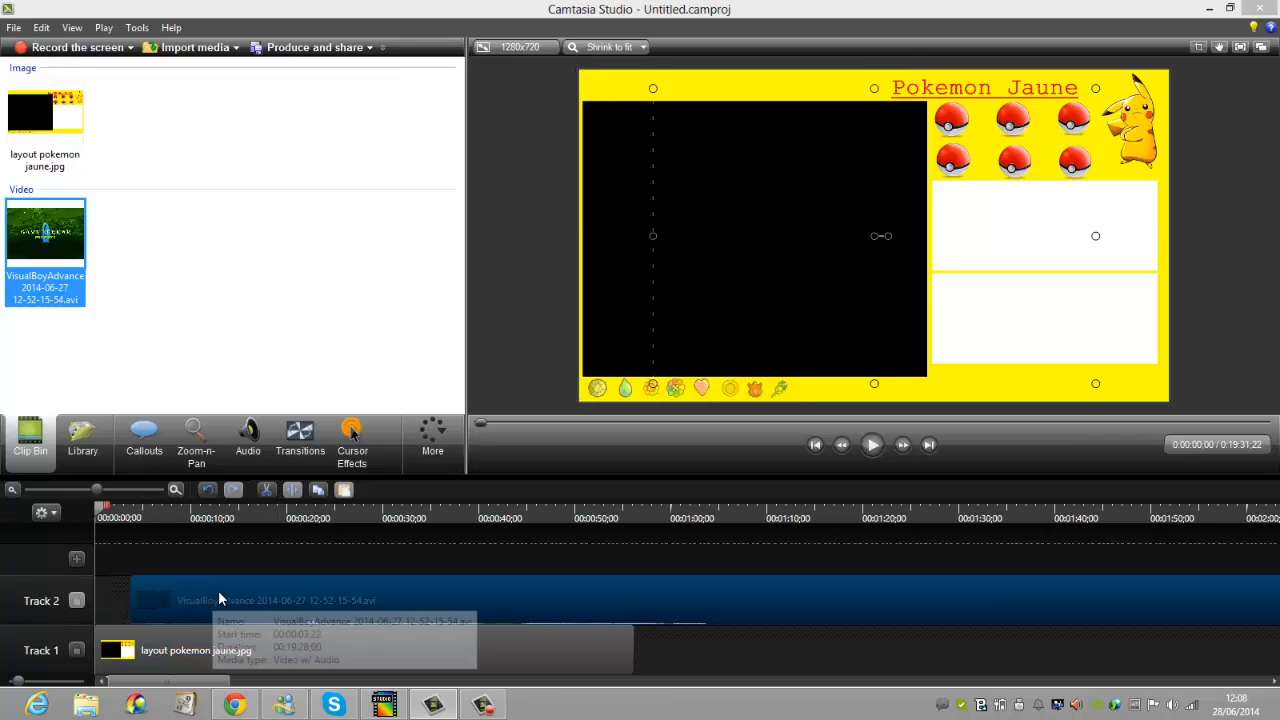
{"action": "left_click_drag", "start_coordinate": [222, 594], "coordinate": [150, 594]}
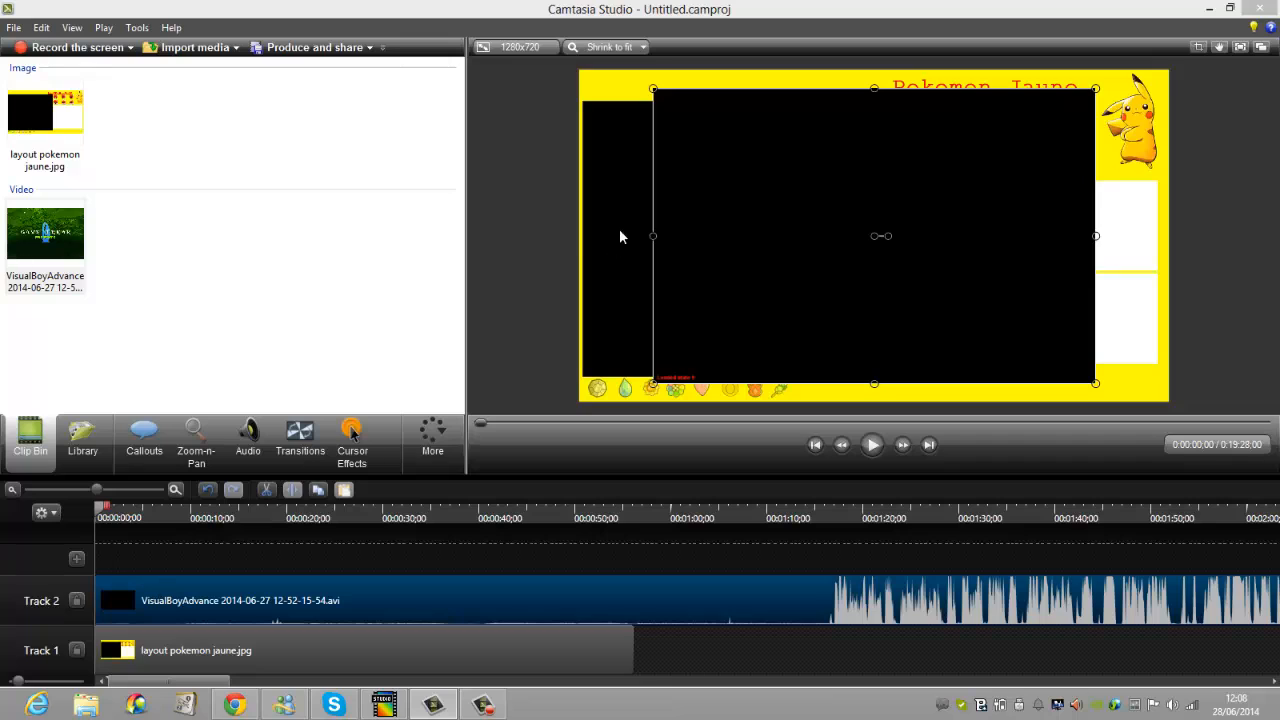
Resize the gameplay video on the canvas so it exactly fills the layout's black area.
{"action": "left_click_drag", "start_coordinate": [1098, 237], "coordinate": [929, 232]}
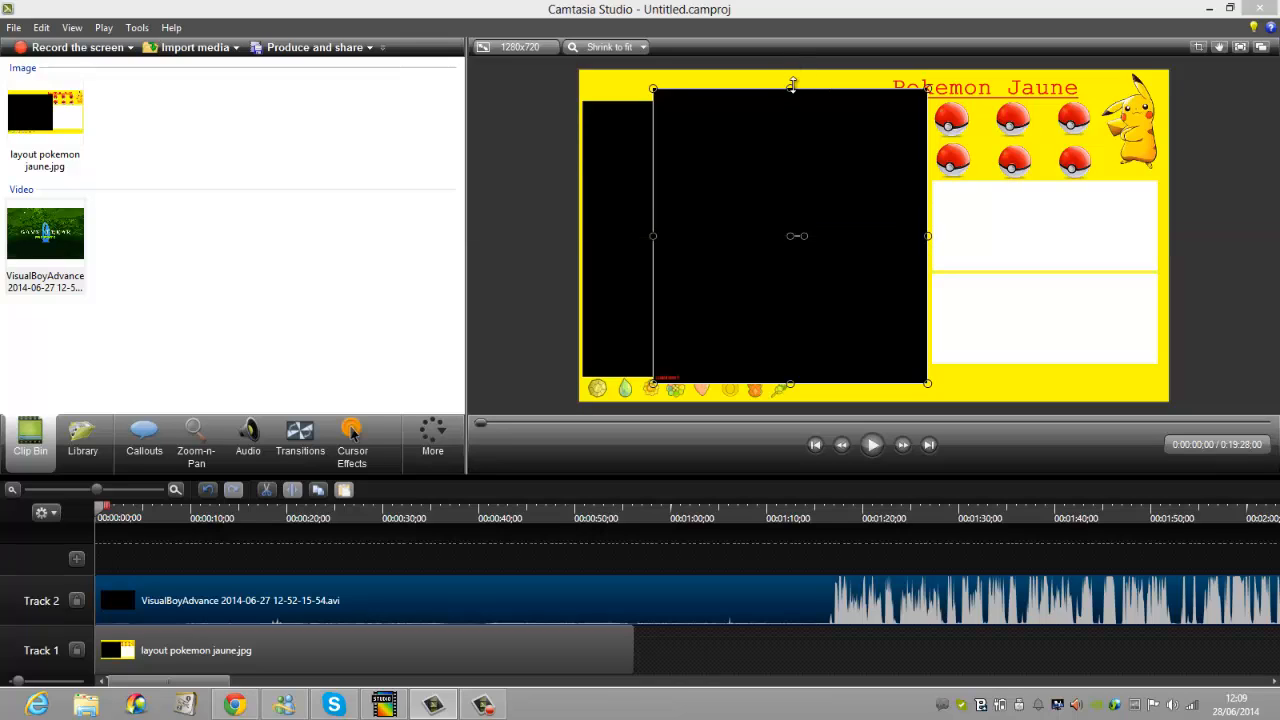
{"action": "left_click_drag", "start_coordinate": [791, 89], "coordinate": [791, 100]}
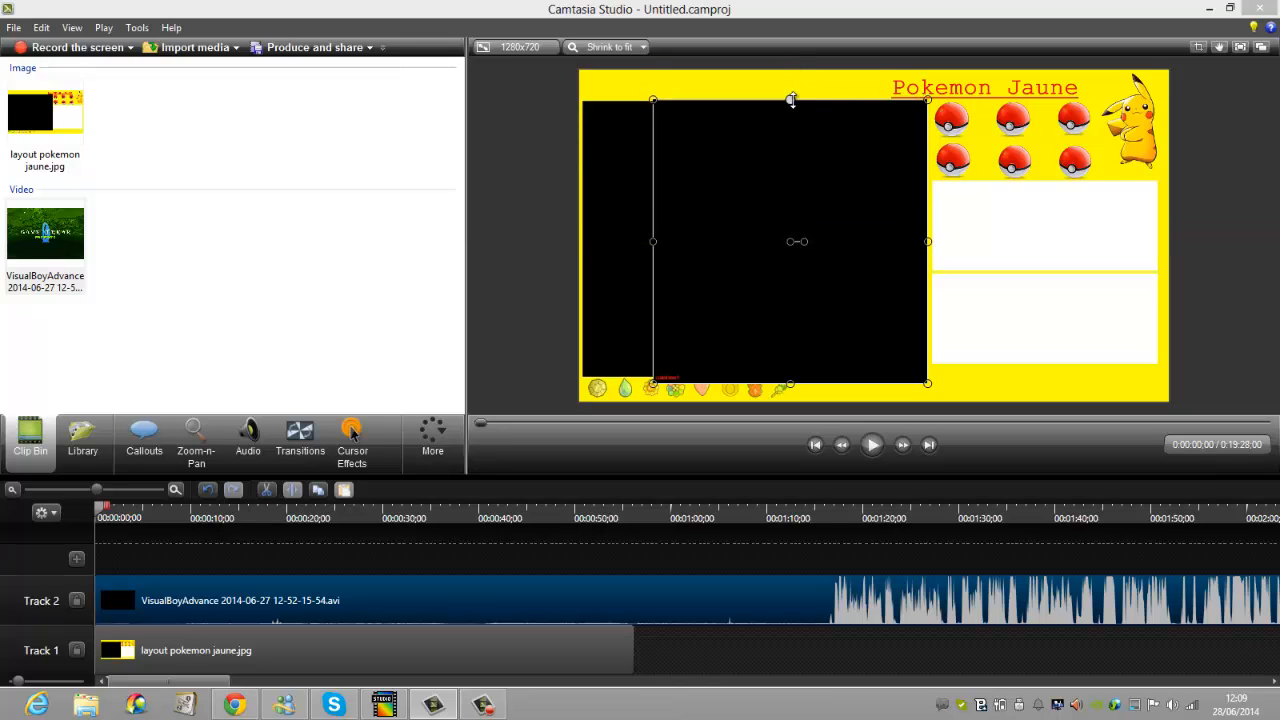
{"action": "left_click_drag", "start_coordinate": [653, 242], "coordinate": [584, 244]}
{"action": "left_click_drag", "start_coordinate": [755, 383], "coordinate": [755, 376]}
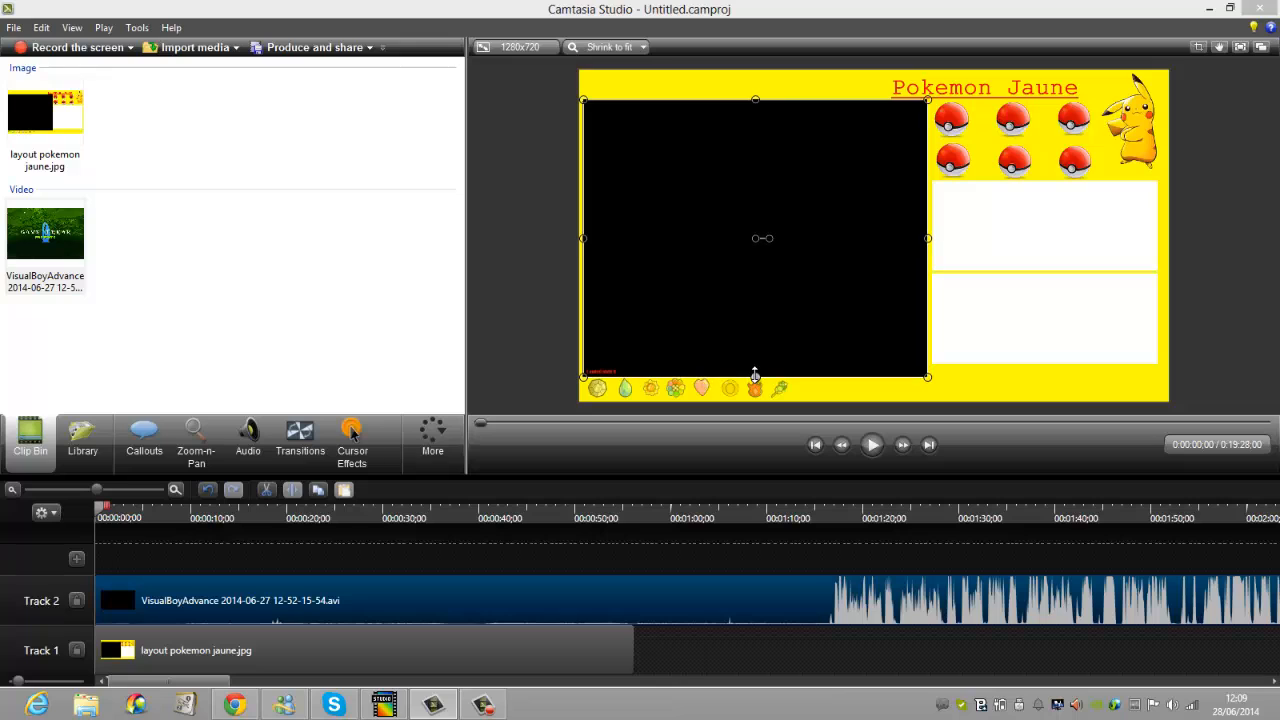
Preview the gameplay video inside the layout from the start and again near the end of the layout clip.
{"action": "left_click", "coordinate": [871, 444]}
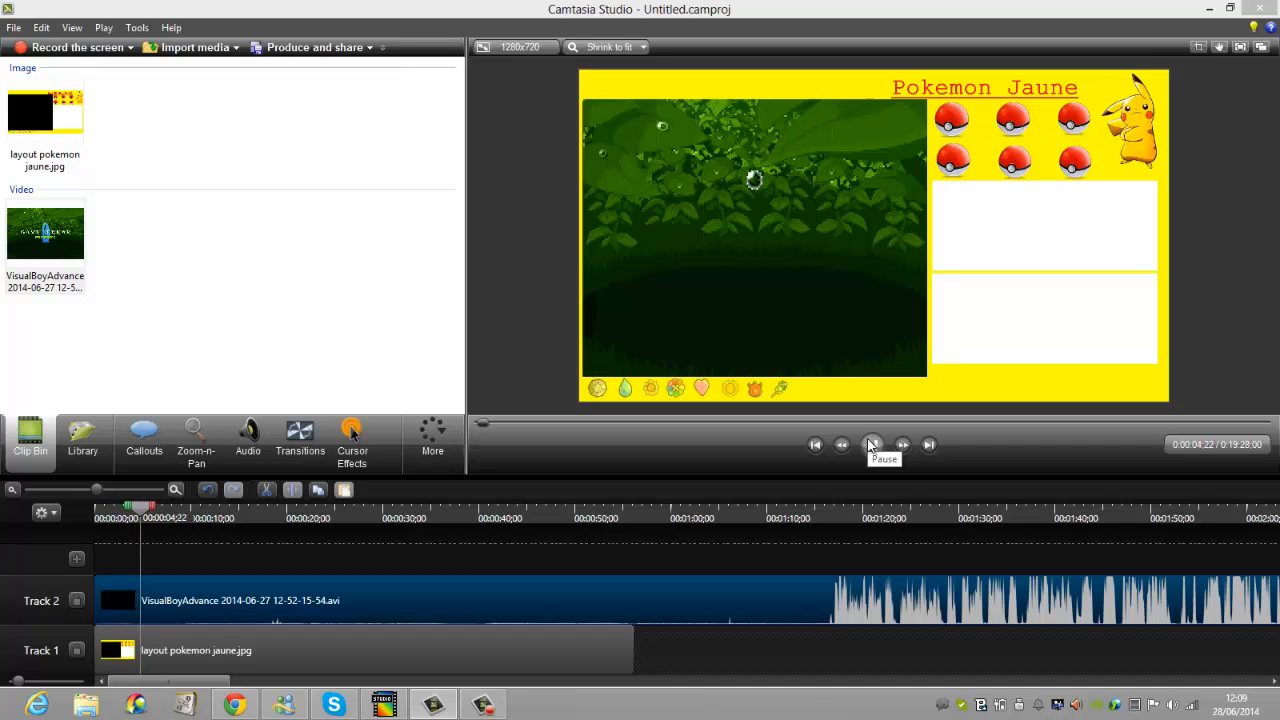
{"action": "left_click", "coordinate": [516, 423]}
{"action": "left_click", "coordinate": [870, 448]}
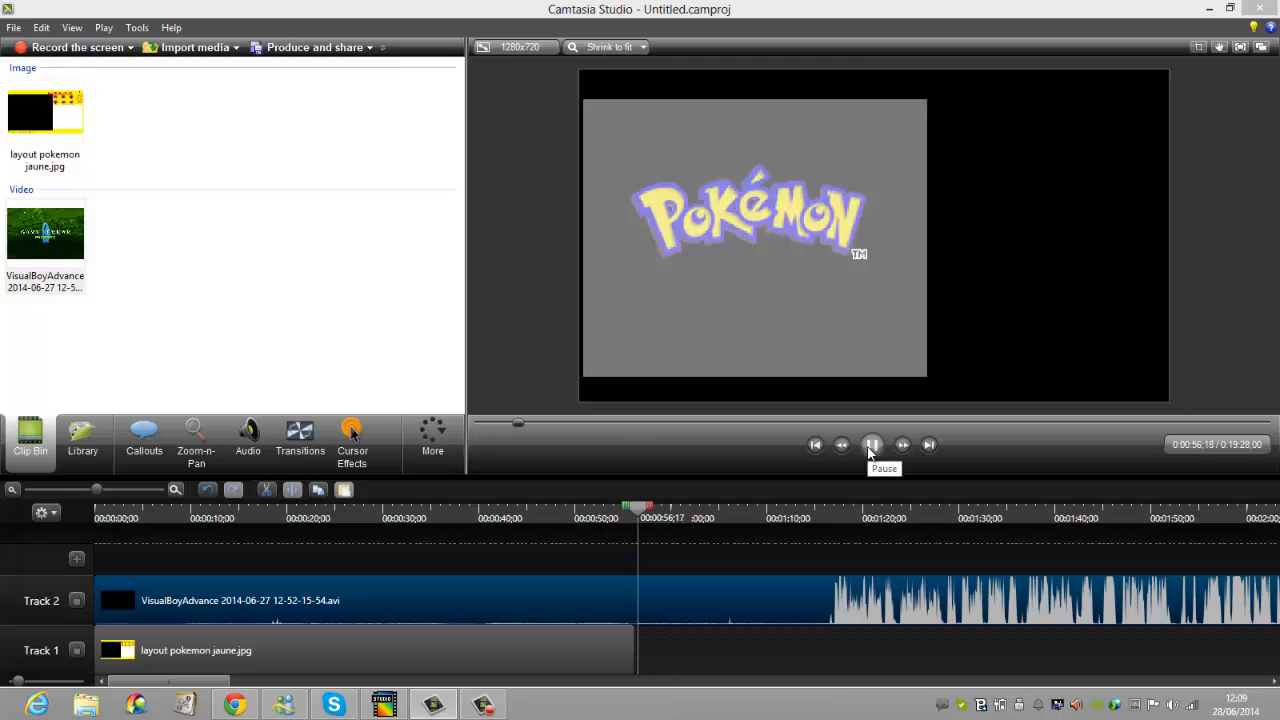
Extend the layout image on Track 1 to a duration of about 1:55 and align it with the timeline start.
{"action": "left_click_drag", "start_coordinate": [633, 654], "coordinate": [1272, 654]}
{"action": "left_click_drag", "start_coordinate": [1277, 567], "coordinate": [1146, 638]}
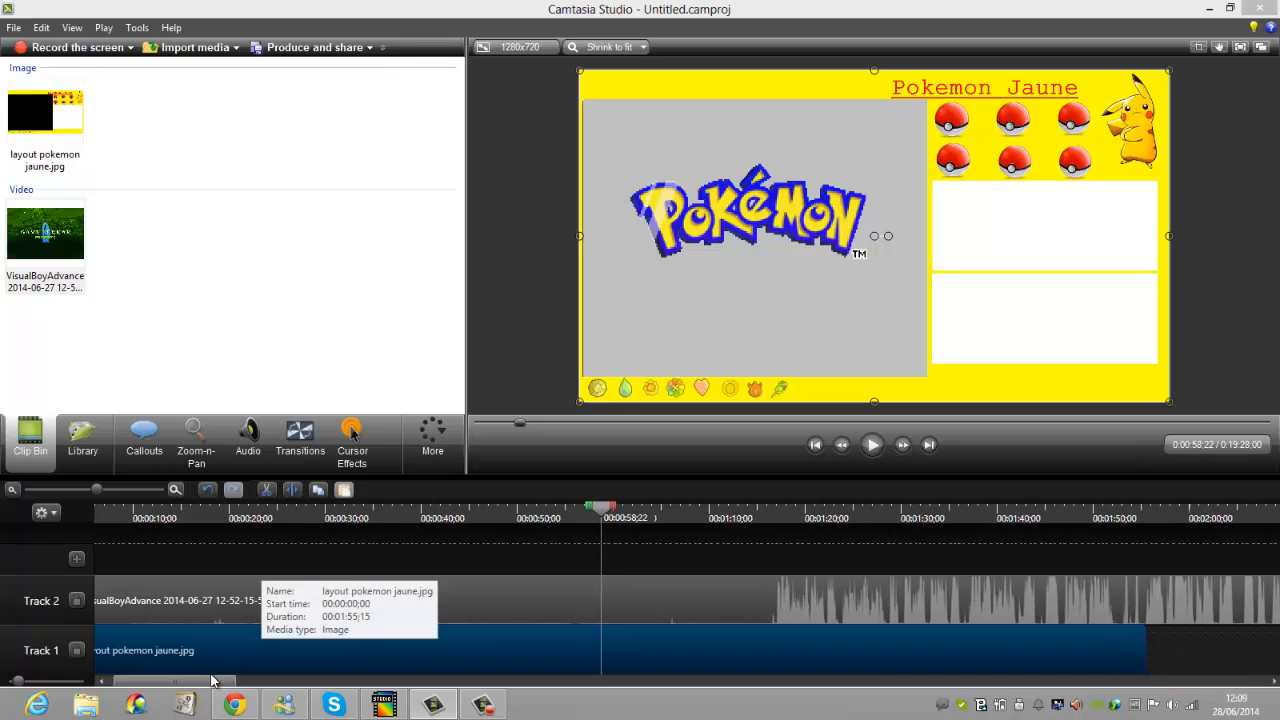
{"action": "left_click_drag", "start_coordinate": [210, 684], "coordinate": [277, 690]}
{"action": "left_click_drag", "start_coordinate": [722, 691], "coordinate": [52, 679]}
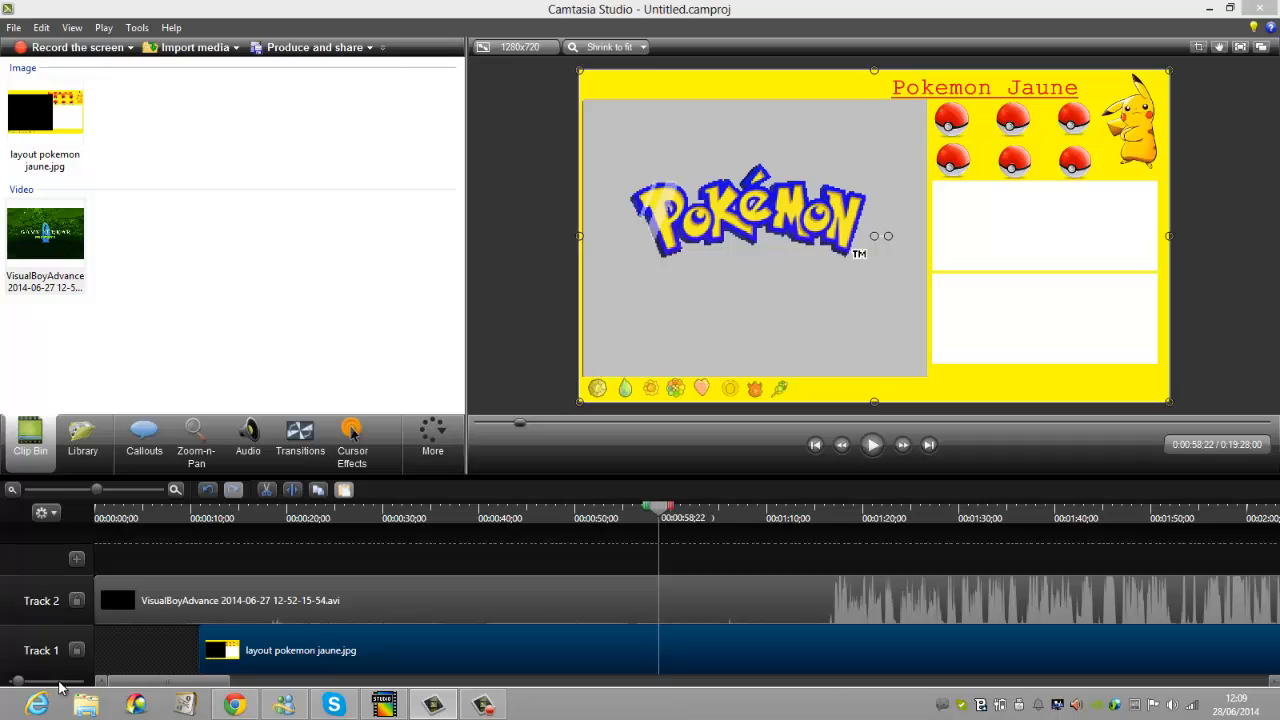
{"action": "left_click_drag", "start_coordinate": [337, 667], "coordinate": [228, 645]}
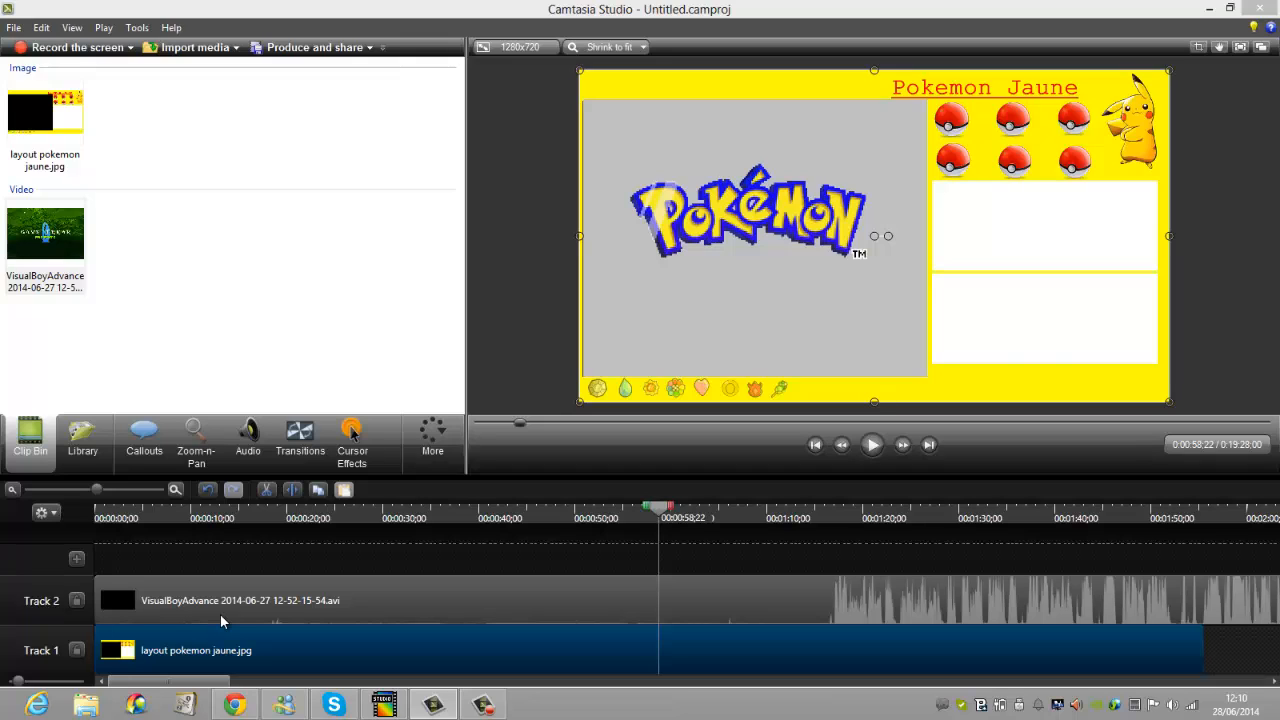
Delete the layout image from Track 1 and remove layout pokemon jaune.jpg from the Clip Bin.
{"action": "left_click", "coordinate": [384, 705]}
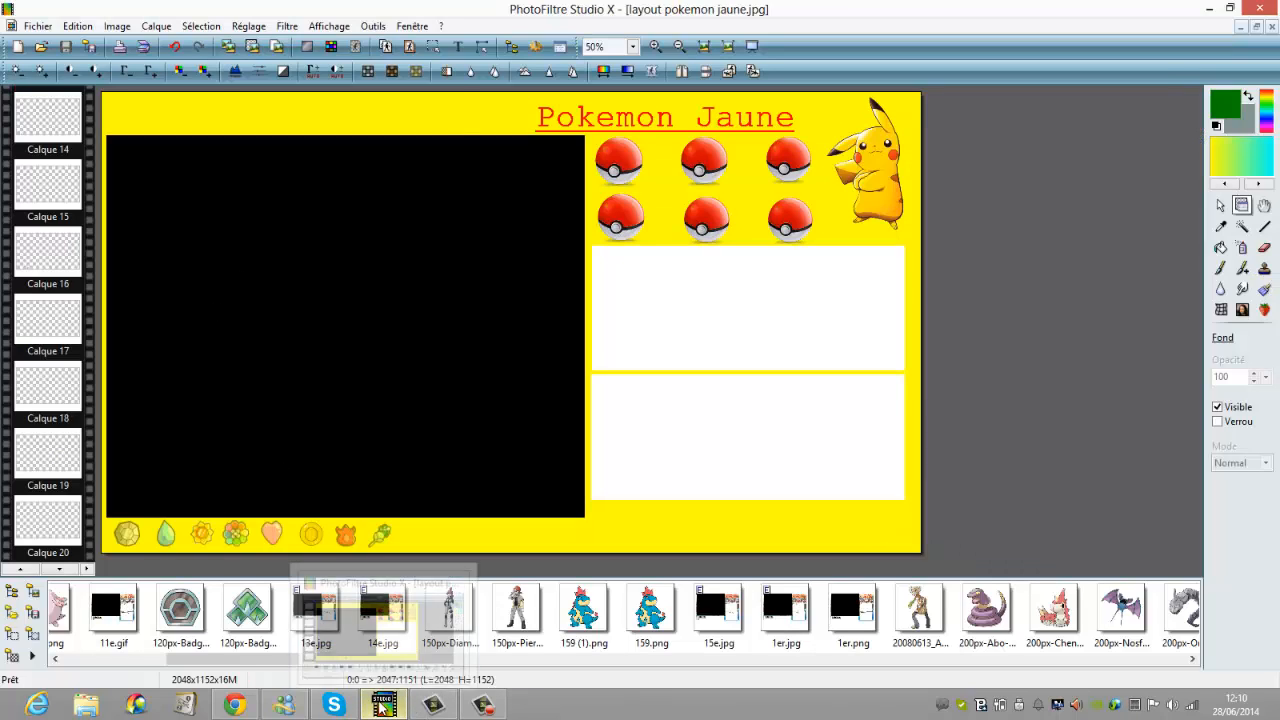
{"action": "left_click", "coordinate": [384, 705]}
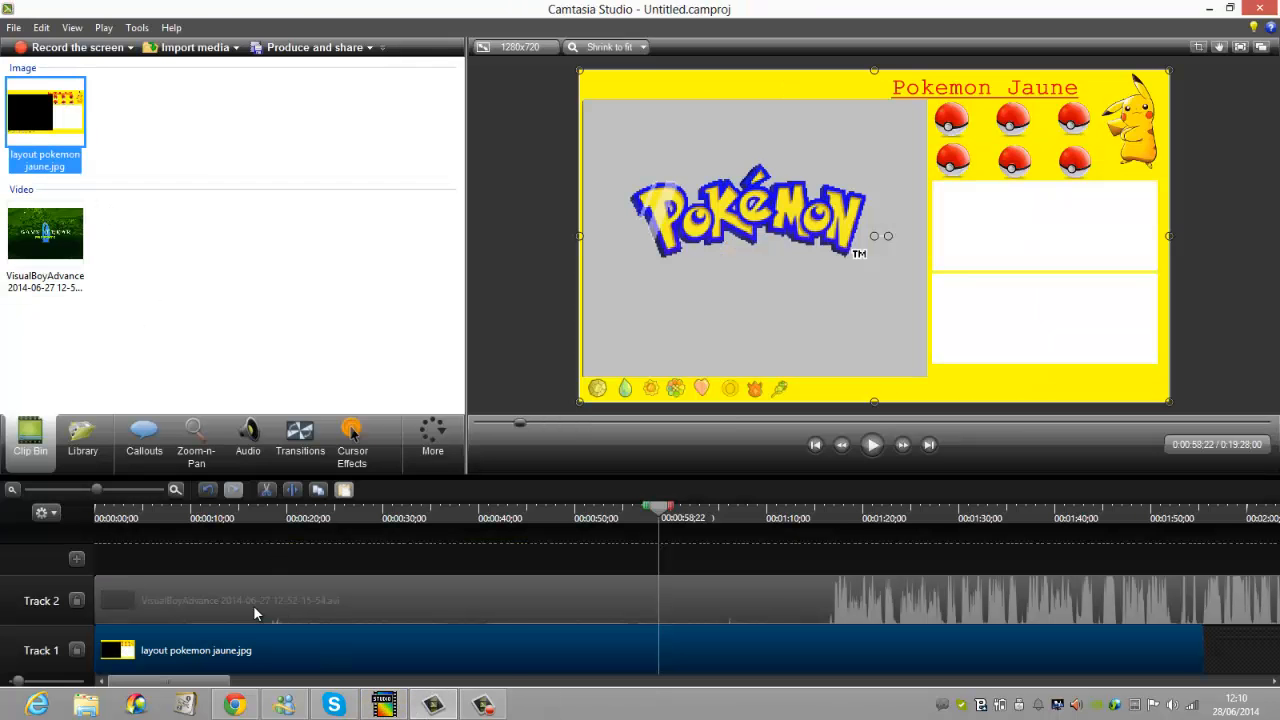
{"action": "right_click", "coordinate": [188, 646]}
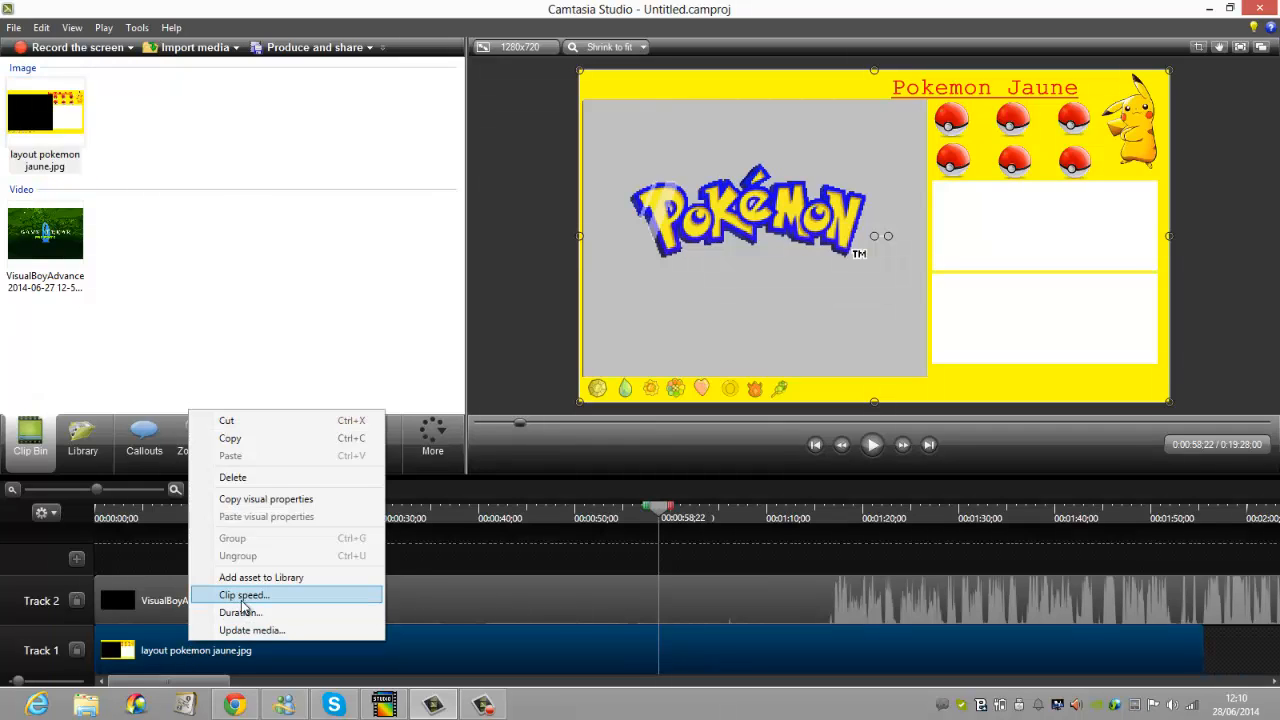
{"action": "left_click", "coordinate": [244, 481]}
{"action": "left_click", "coordinate": [47, 162]}
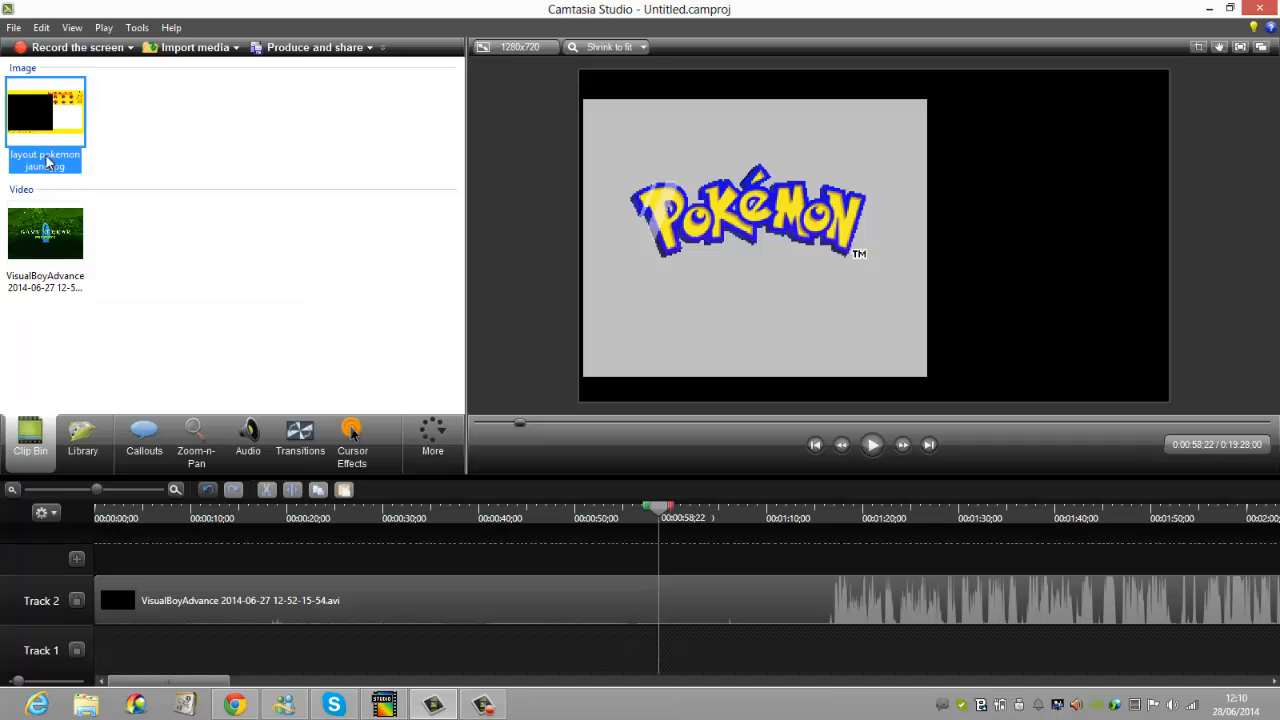
{"action": "right_click", "coordinate": [47, 162]}
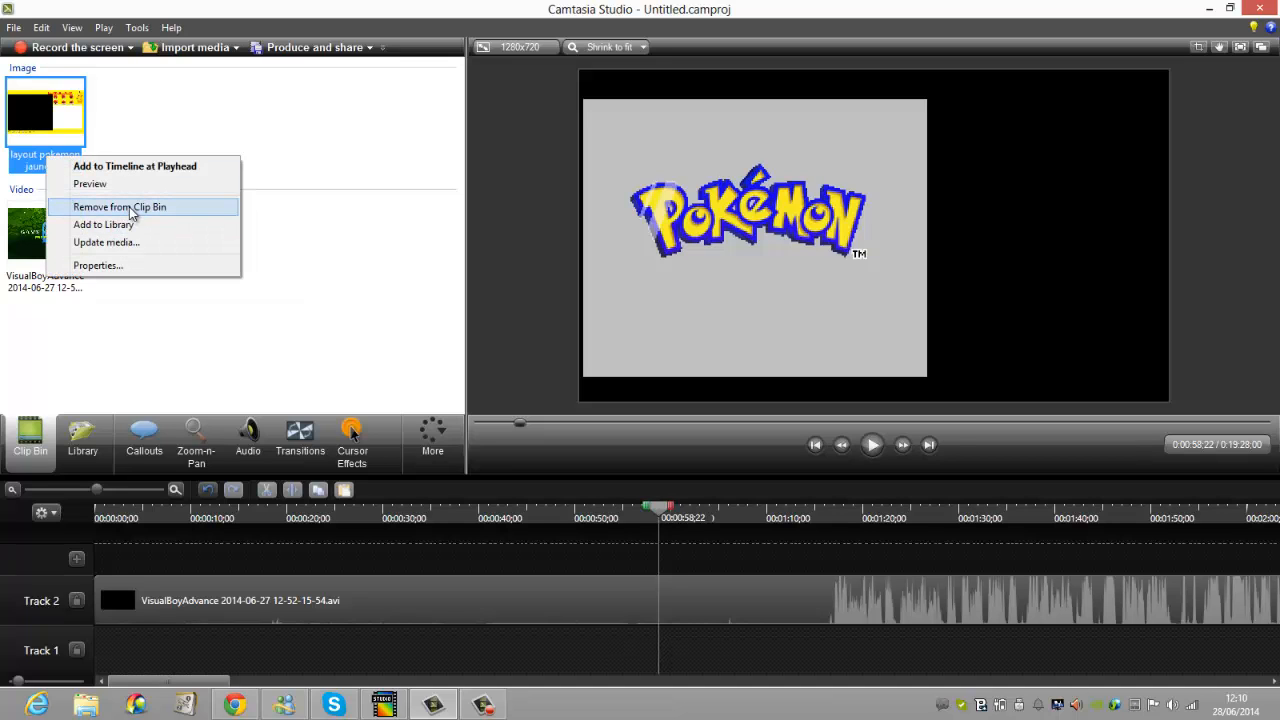
{"action": "left_click", "coordinate": [131, 211]}
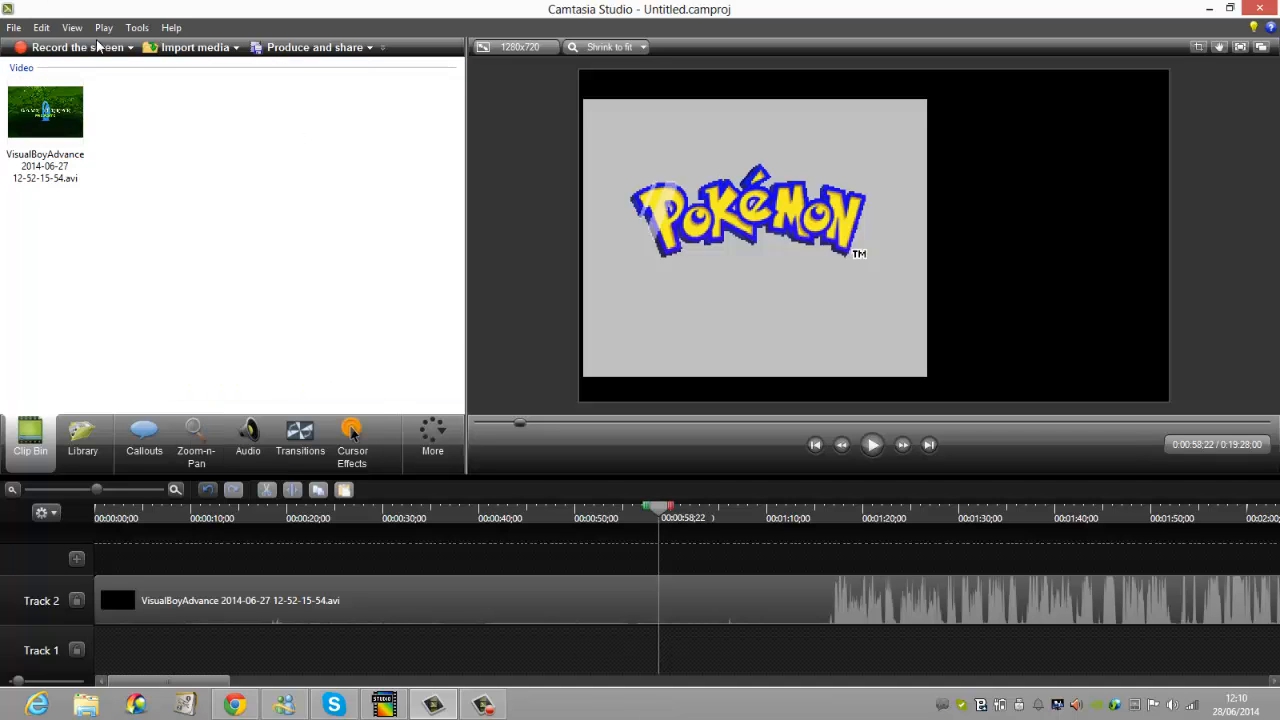
Switch to PhotoFiltre Studio X, close the layered layout and reopen layout pokemon jaune.jpg from the Mes images folder.
{"action": "left_click", "coordinate": [385, 705]}
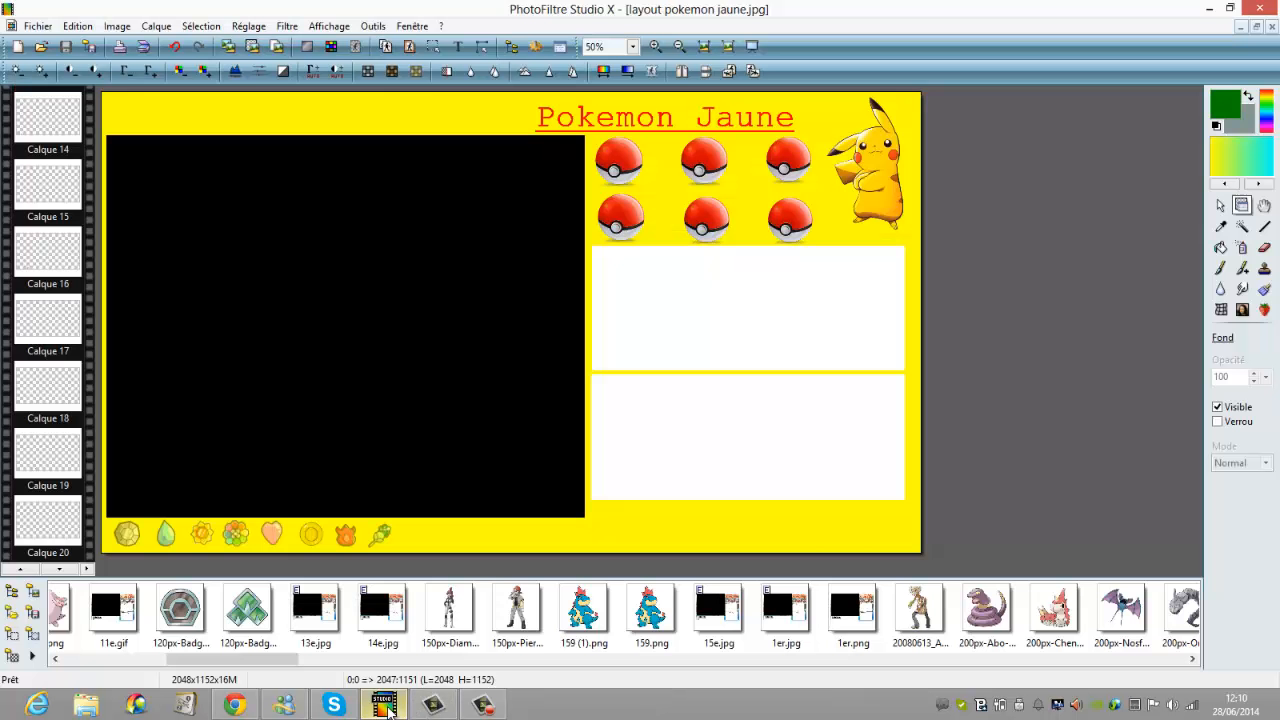
{"action": "left_click", "coordinate": [42, 27]}
{"action": "left_click", "coordinate": [87, 170]}
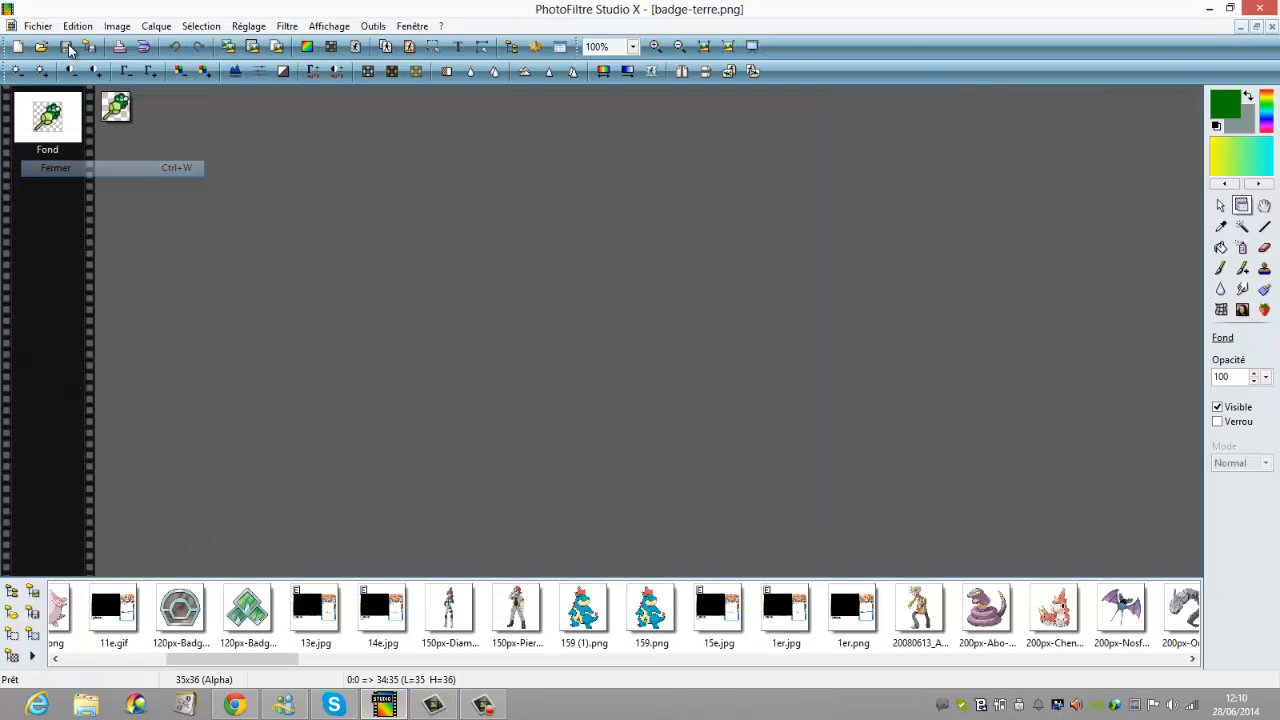
{"action": "left_click", "coordinate": [40, 46]}
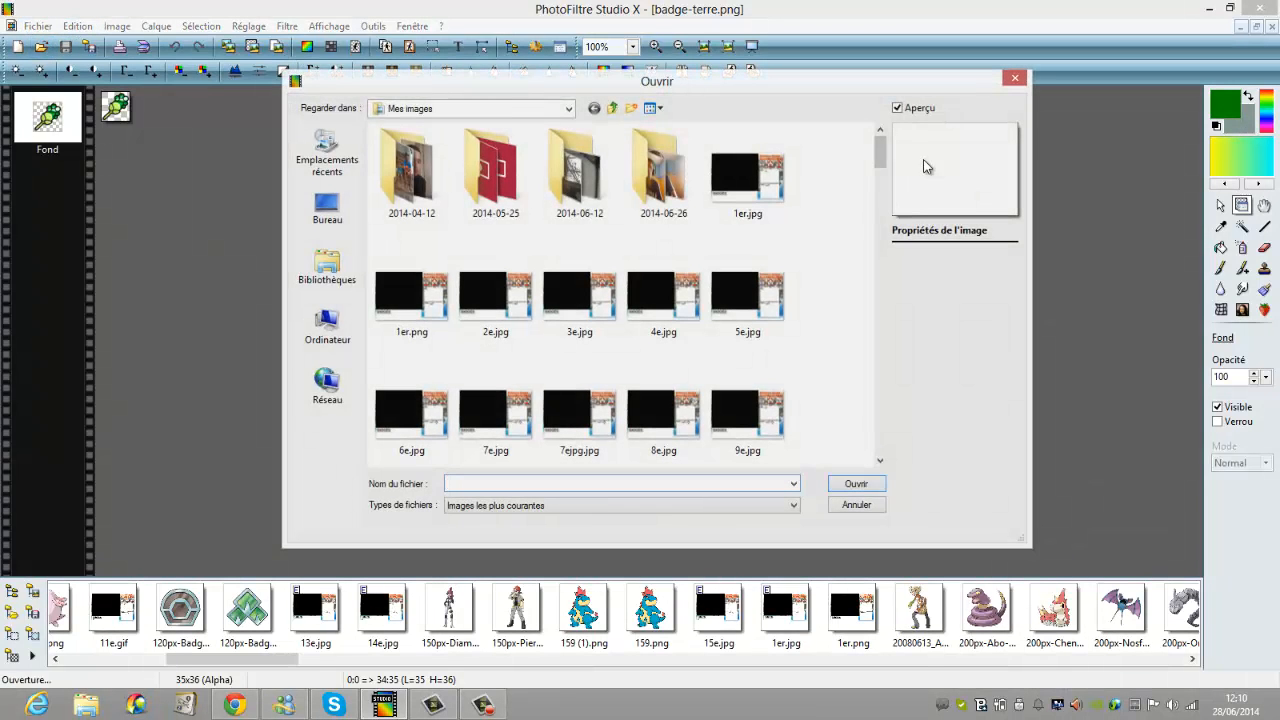
{"action": "left_click_drag", "start_coordinate": [878, 152], "coordinate": [850, 388]}
{"action": "scroll", "coordinate": [850, 382], "scroll_direction": "down", "scroll_amount": 5}
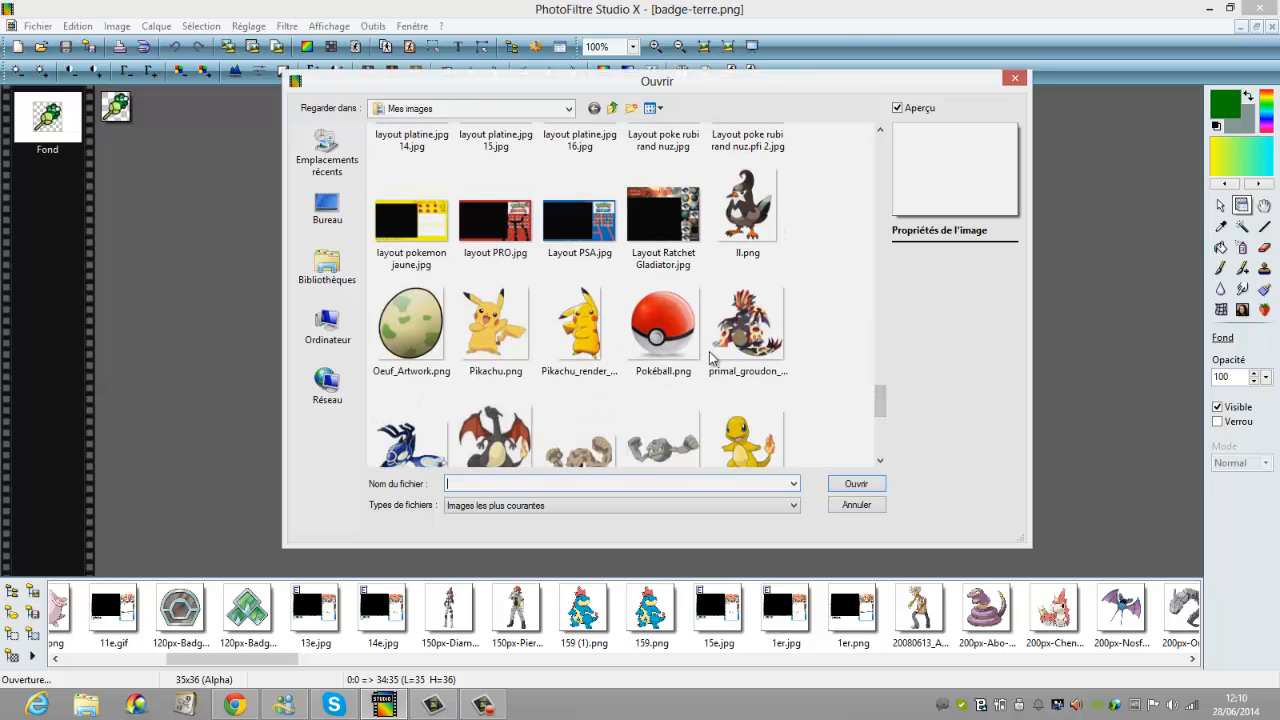
{"action": "double_click", "coordinate": [409, 236]}
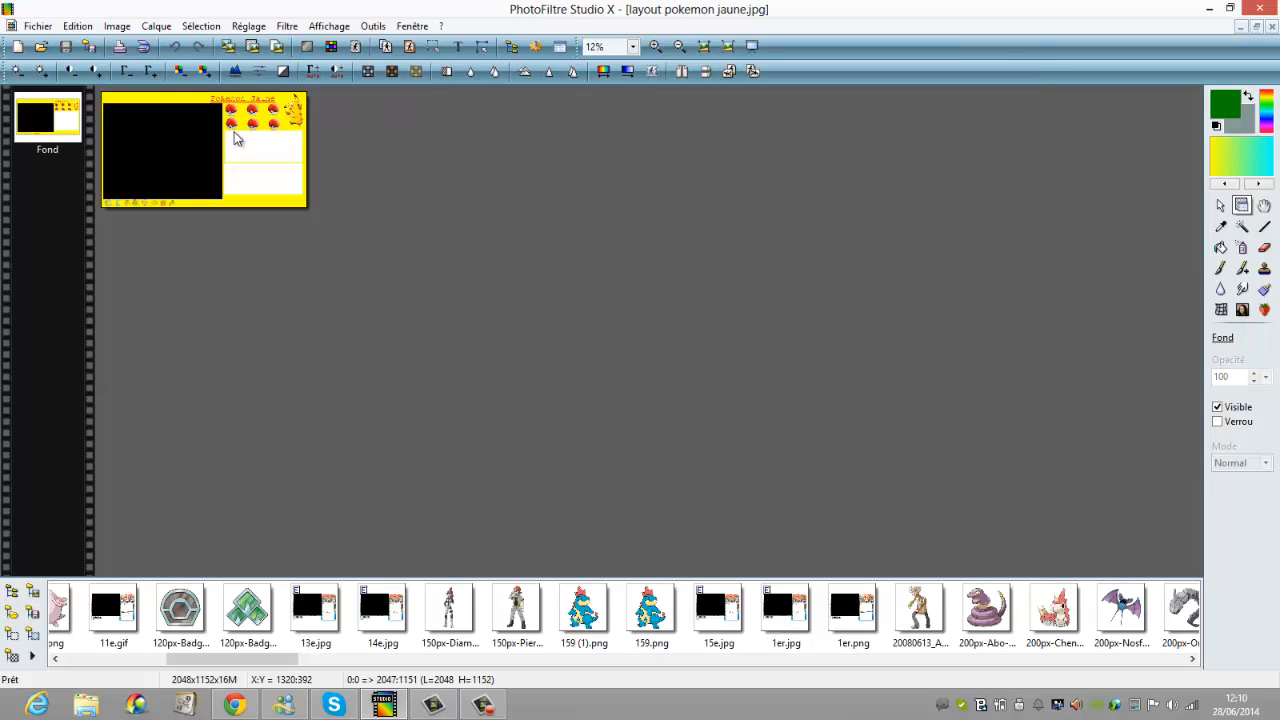
Adapt the layout image's size, entering 1152 pixels as the height limit.
{"action": "right_click", "coordinate": [234, 131]}
{"action": "left_click", "coordinate": [961, 209]}
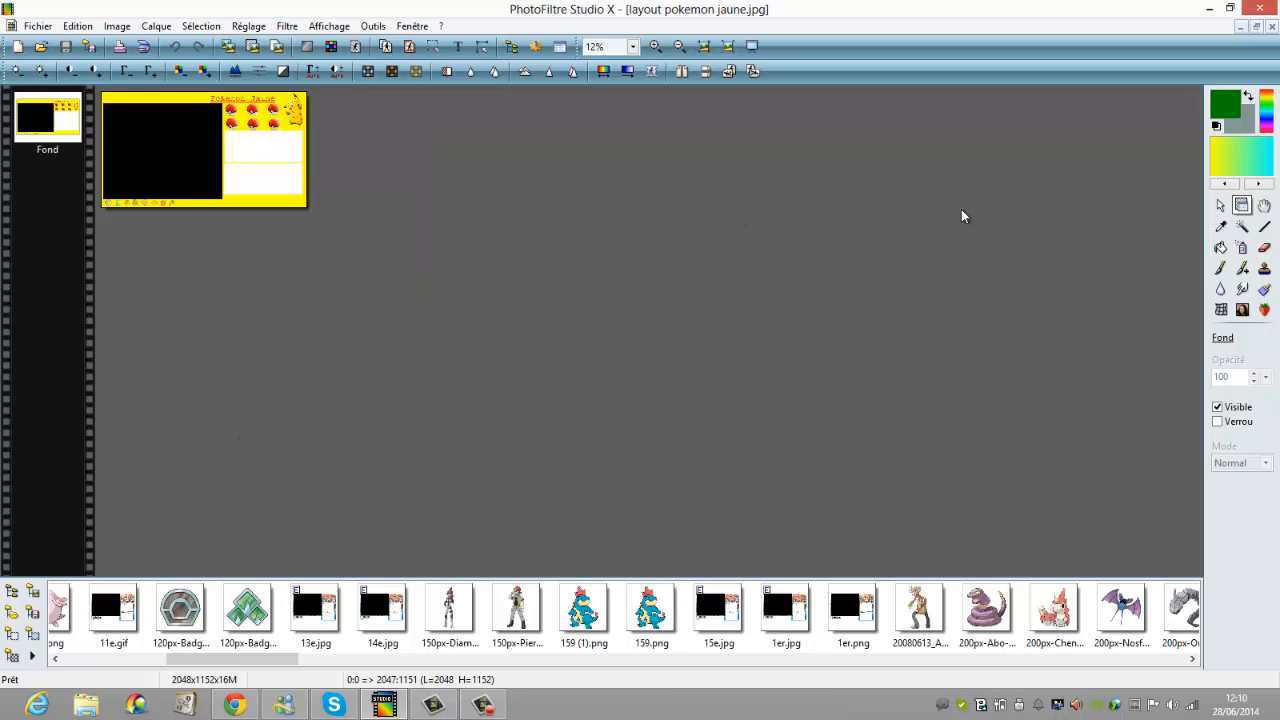
{"action": "left_click", "coordinate": [1220, 205]}
{"action": "right_click", "coordinate": [240, 136]}
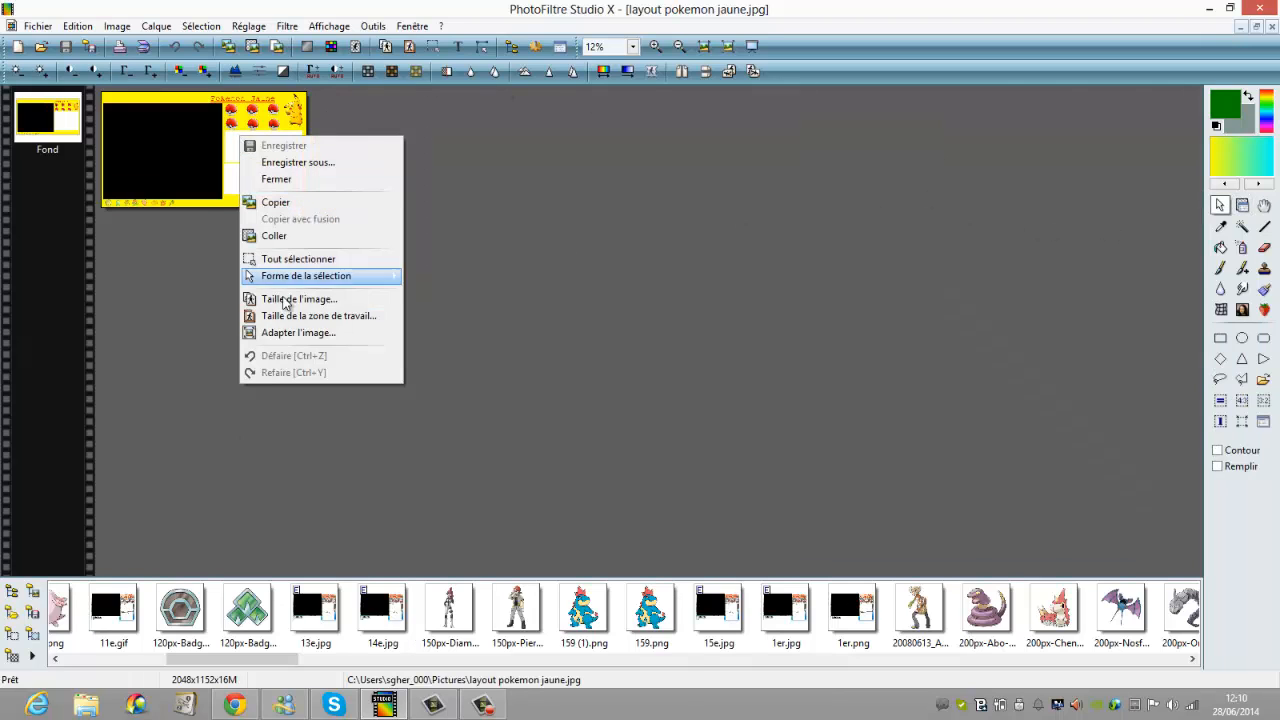
{"action": "left_click", "coordinate": [285, 331]}
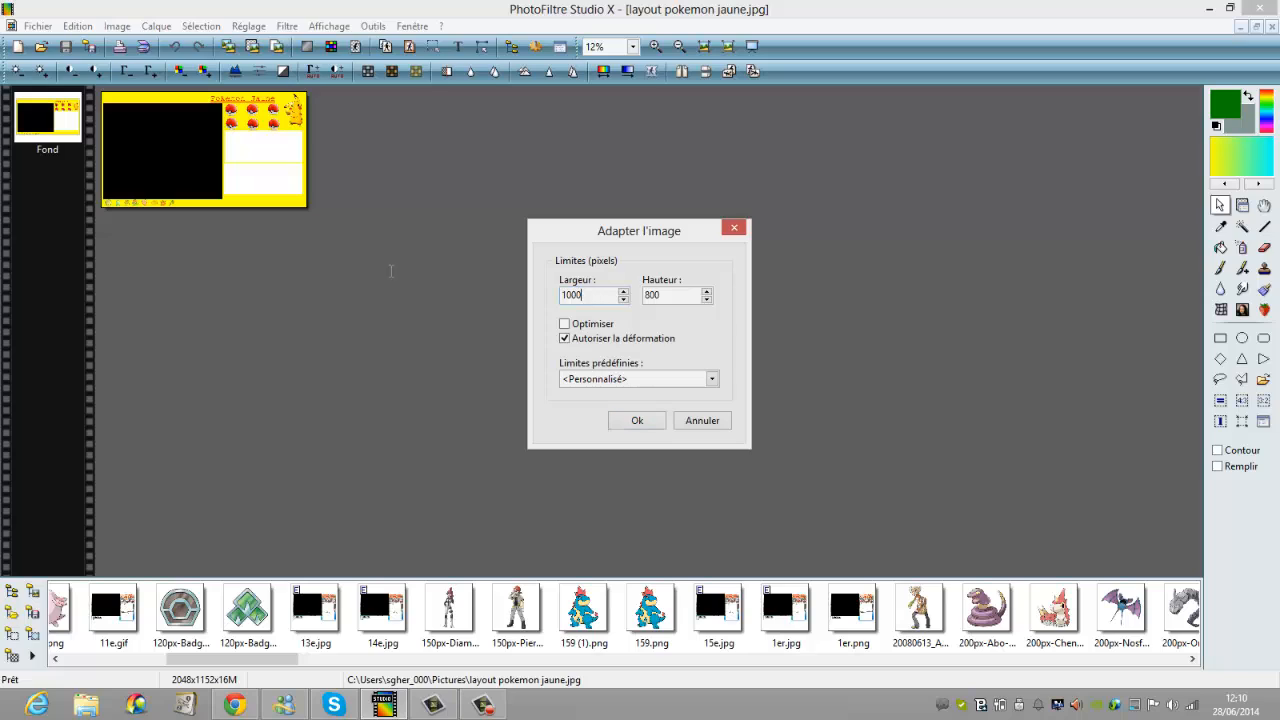
{"action": "left_click_drag", "start_coordinate": [391, 271], "coordinate": [250, 253]}
{"action": "key", "text": "Tab"}
{"action": "type", "text": "1152"}
{"action": "left_click", "coordinate": [642, 418]}
Add the bold, underlined black text "PC:" in Cambria size 31 as a new layer on the layout, then deselect it.
{"action": "left_click", "coordinate": [633, 47]}
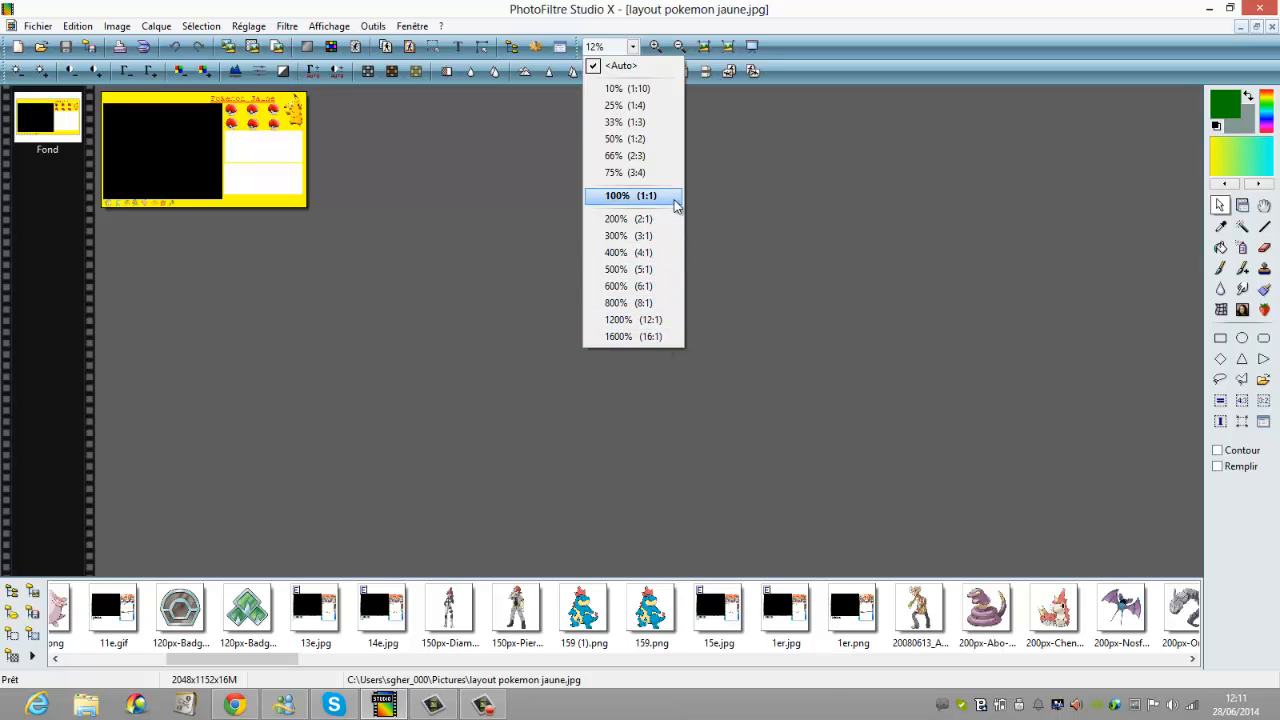
{"action": "left_click", "coordinate": [640, 155]}
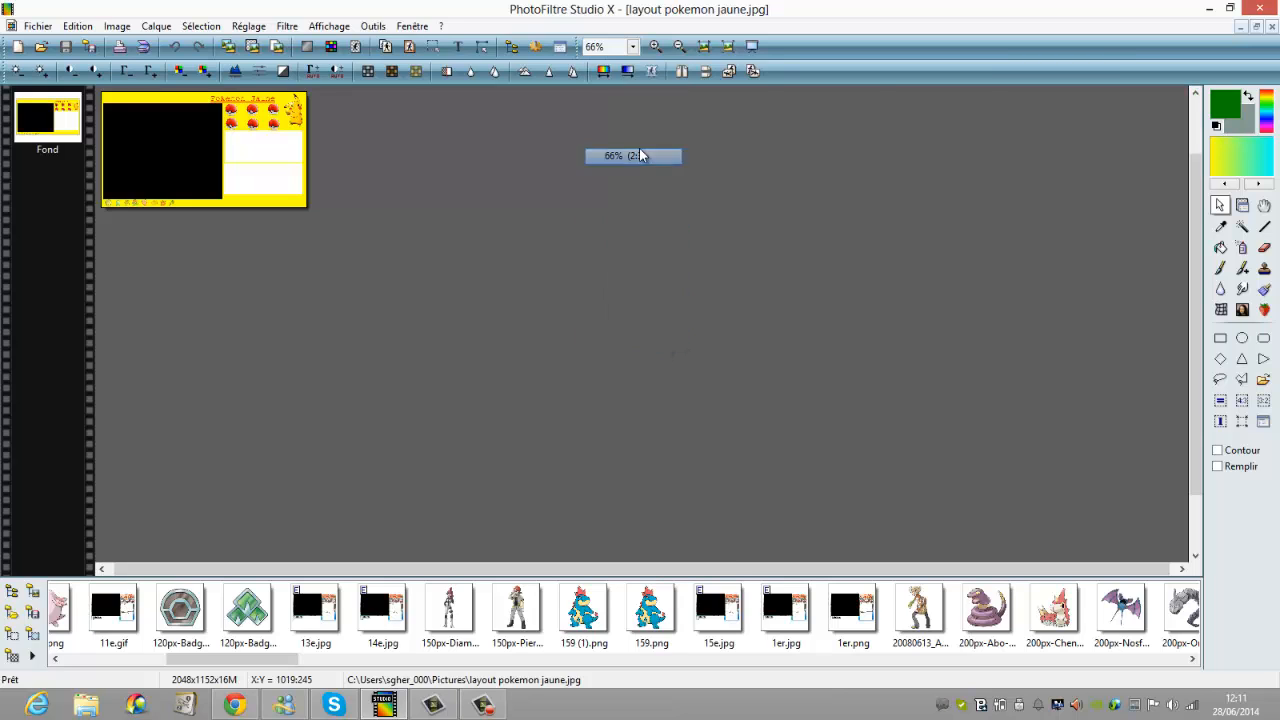
{"action": "left_click", "coordinate": [632, 47]}
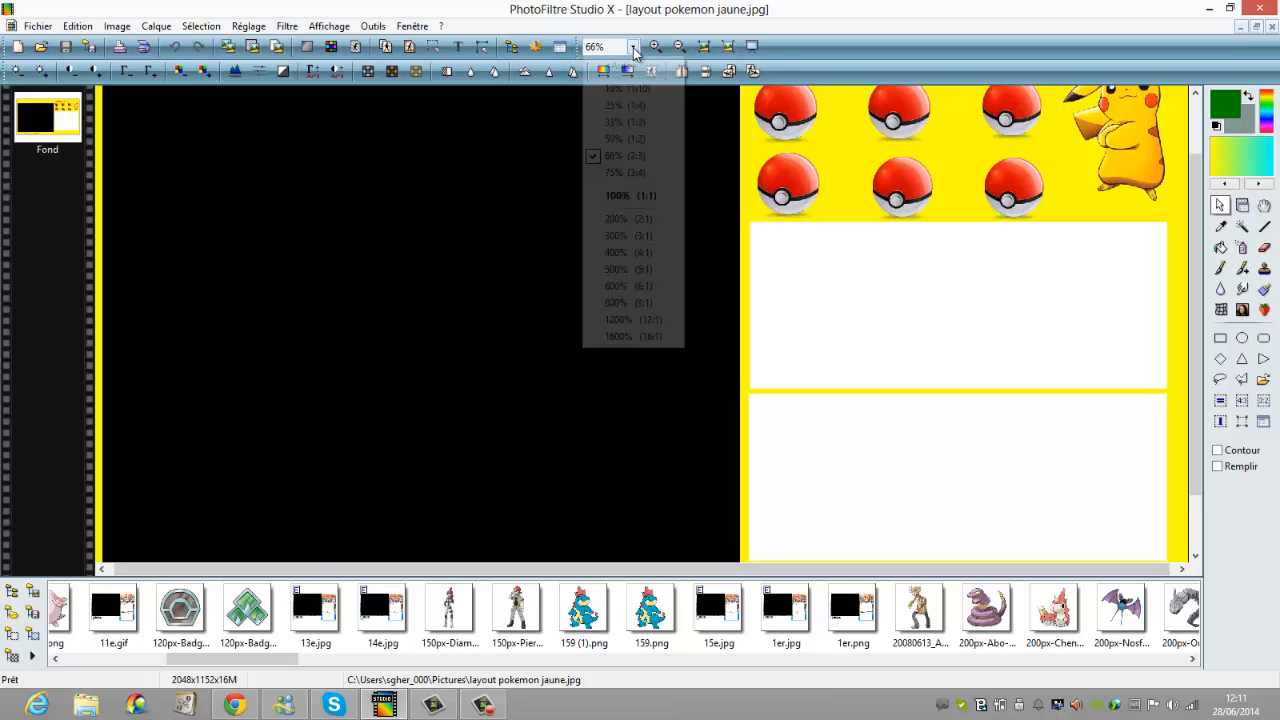
{"action": "left_click", "coordinate": [628, 128]}
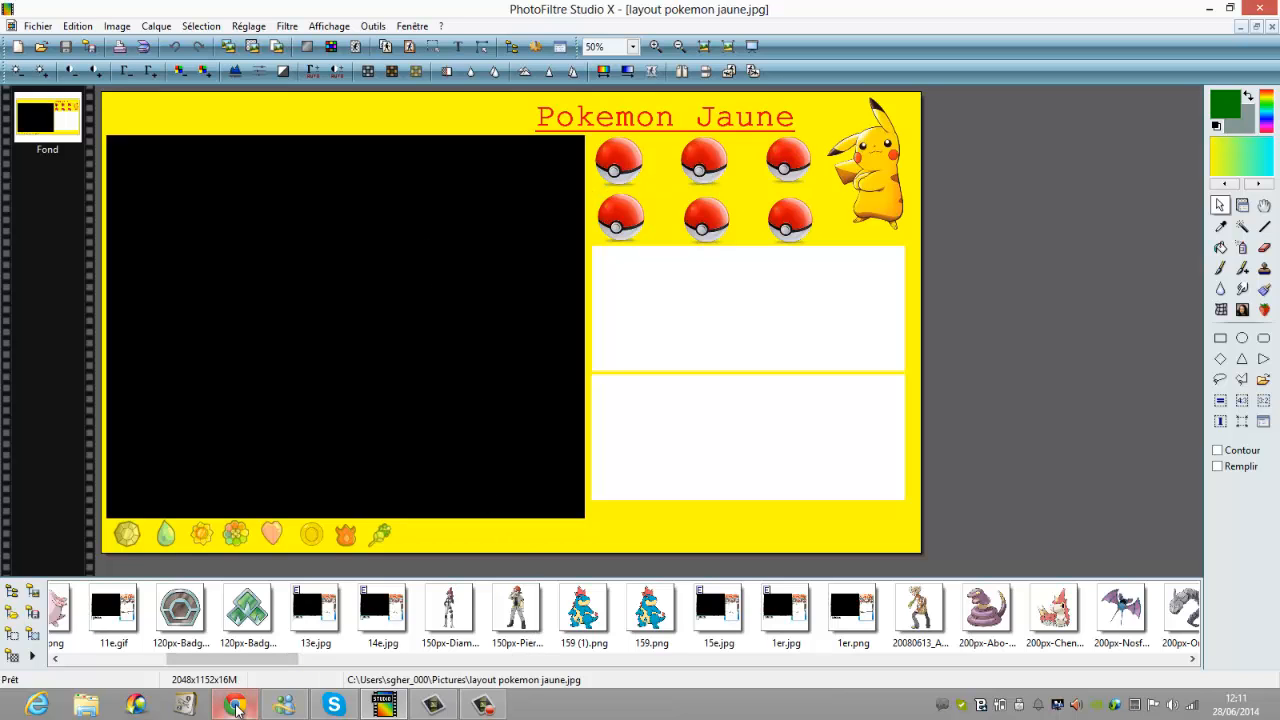
{"action": "left_click", "coordinate": [236, 708]}
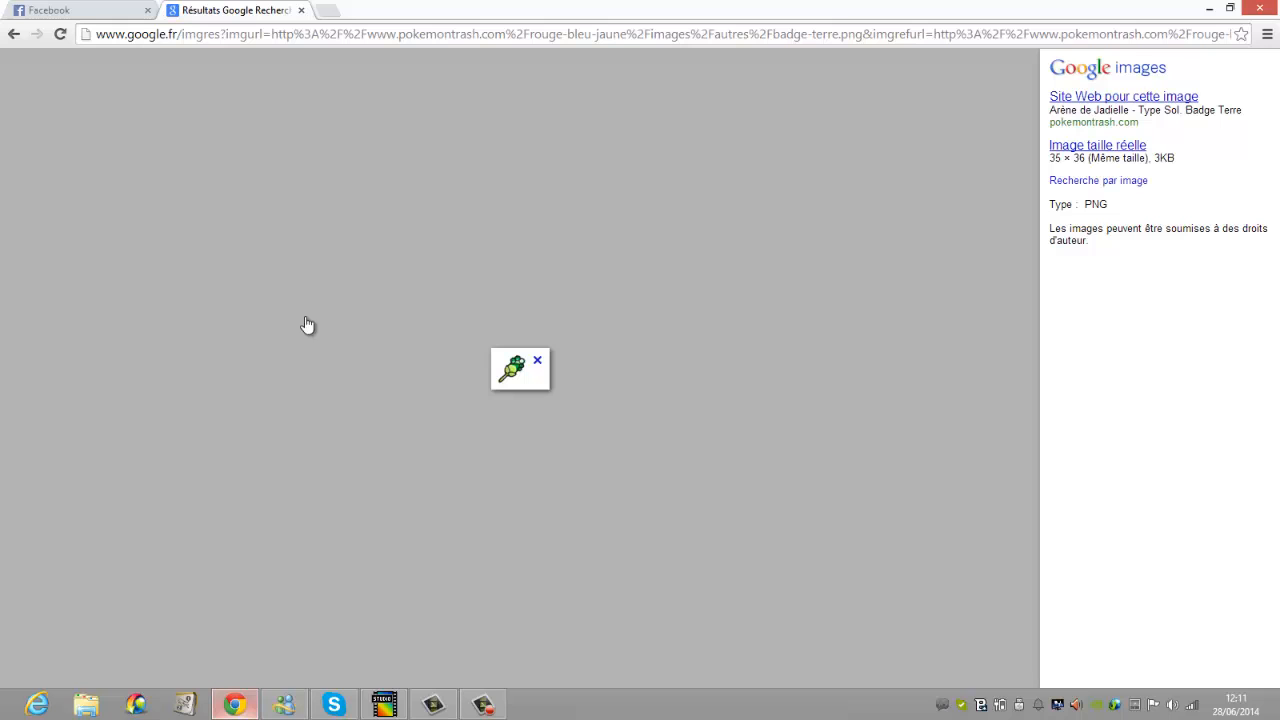
{"action": "left_click", "coordinate": [236, 708]}
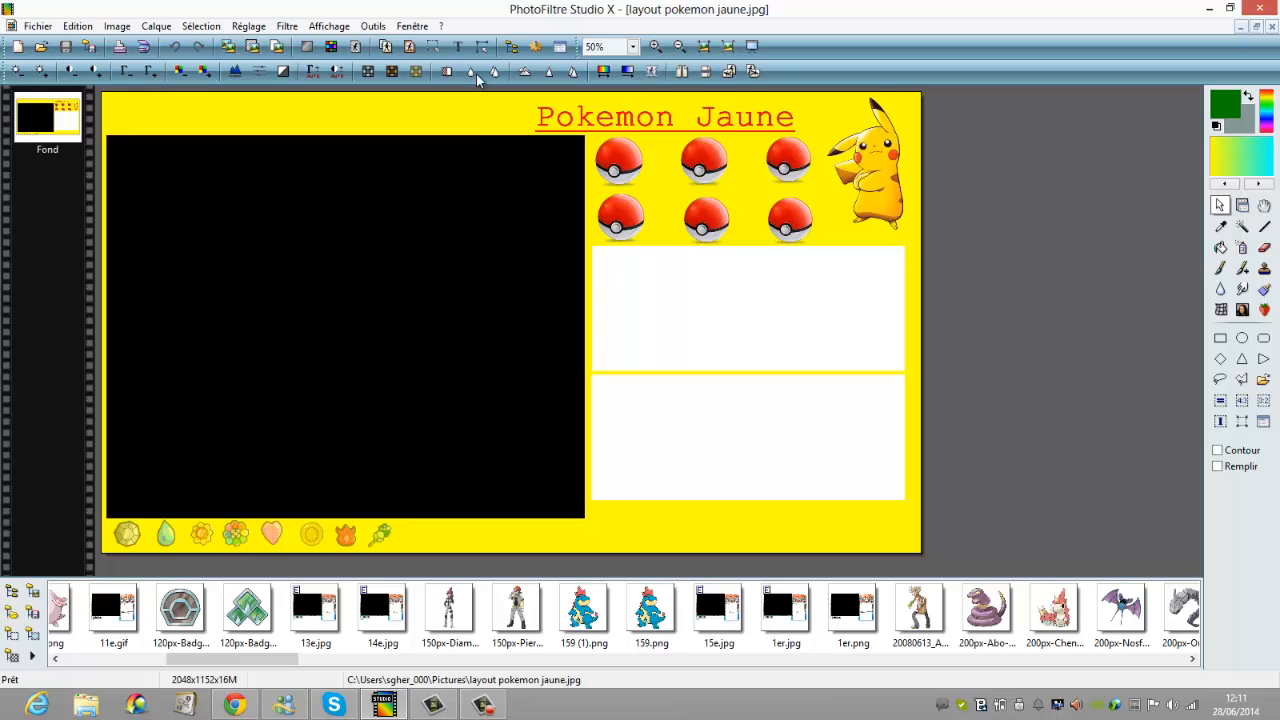
{"action": "left_click", "coordinate": [460, 48]}
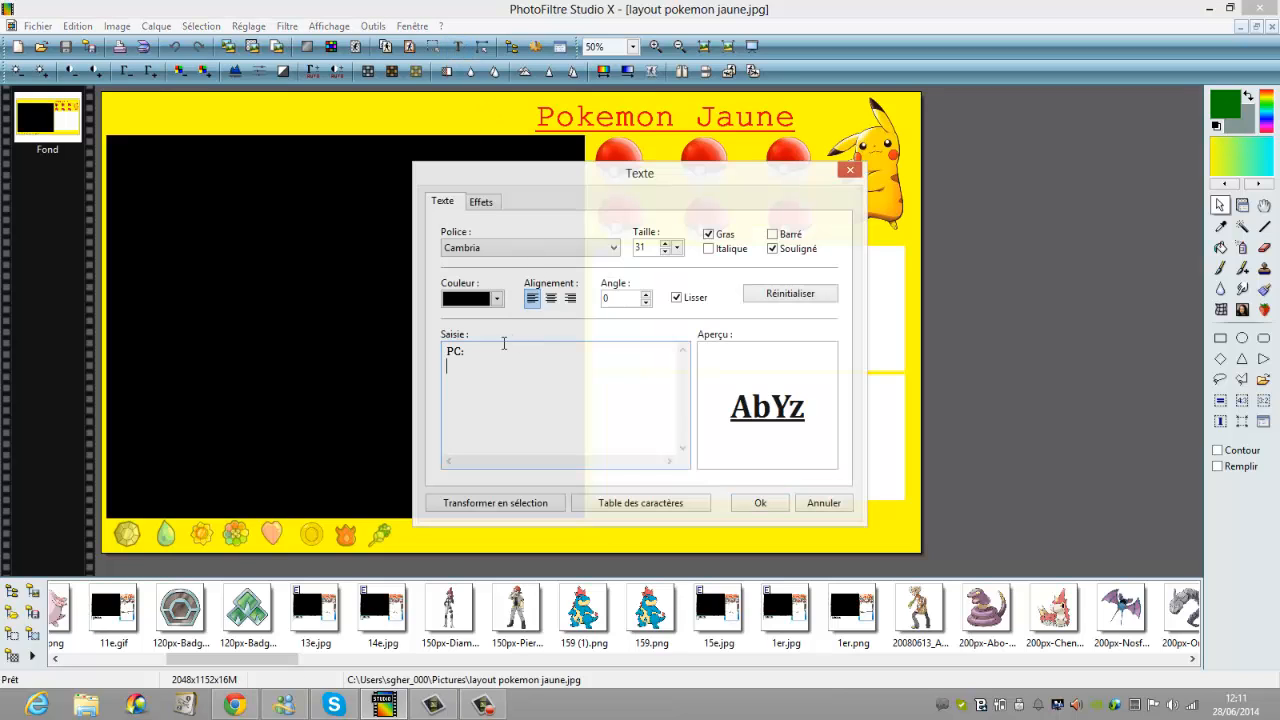
{"action": "left_click", "coordinate": [752, 503]}
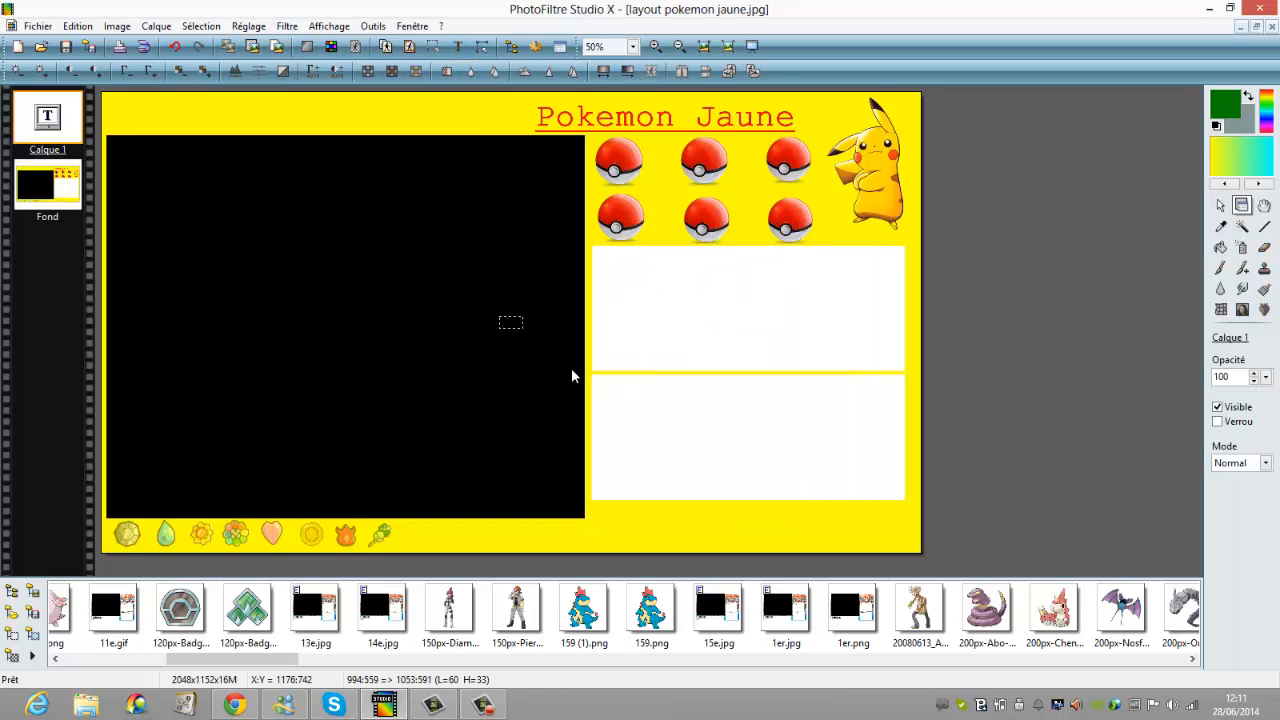
{"action": "left_click", "coordinate": [528, 326]}
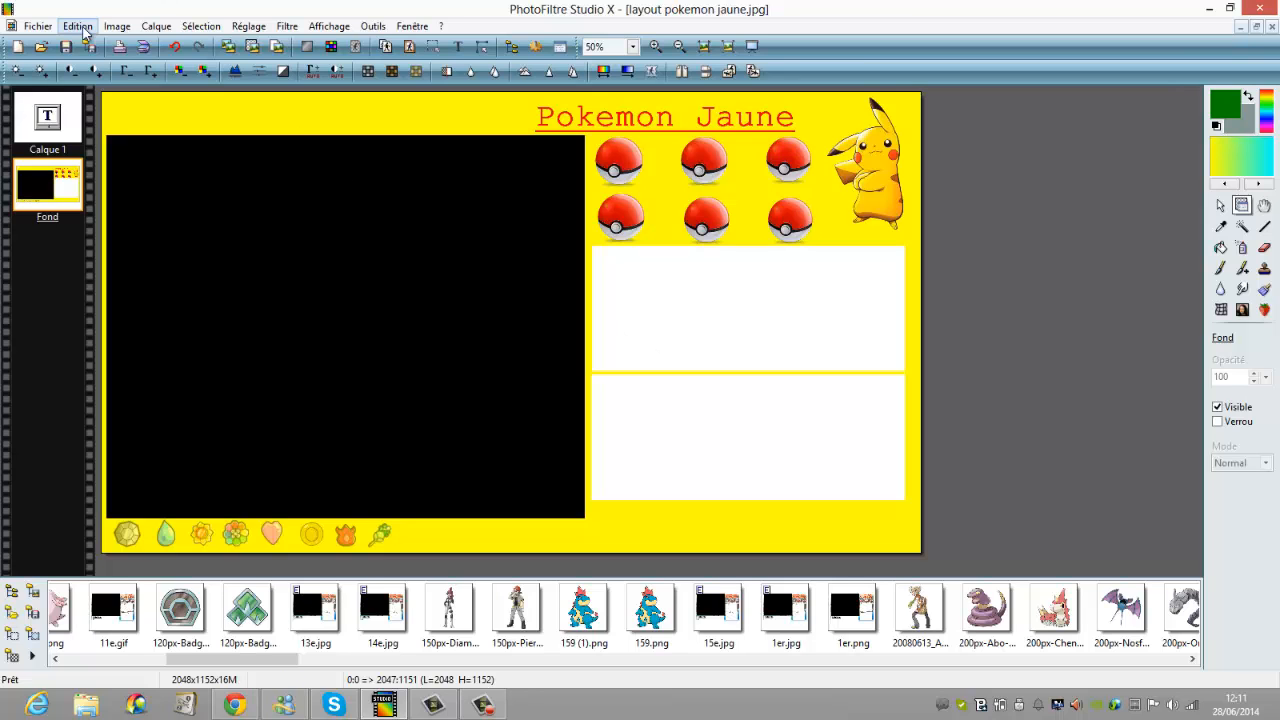
Bring up Pikachu.png from the recently used files and dismiss the warning.
{"action": "left_click", "coordinate": [41, 47]}
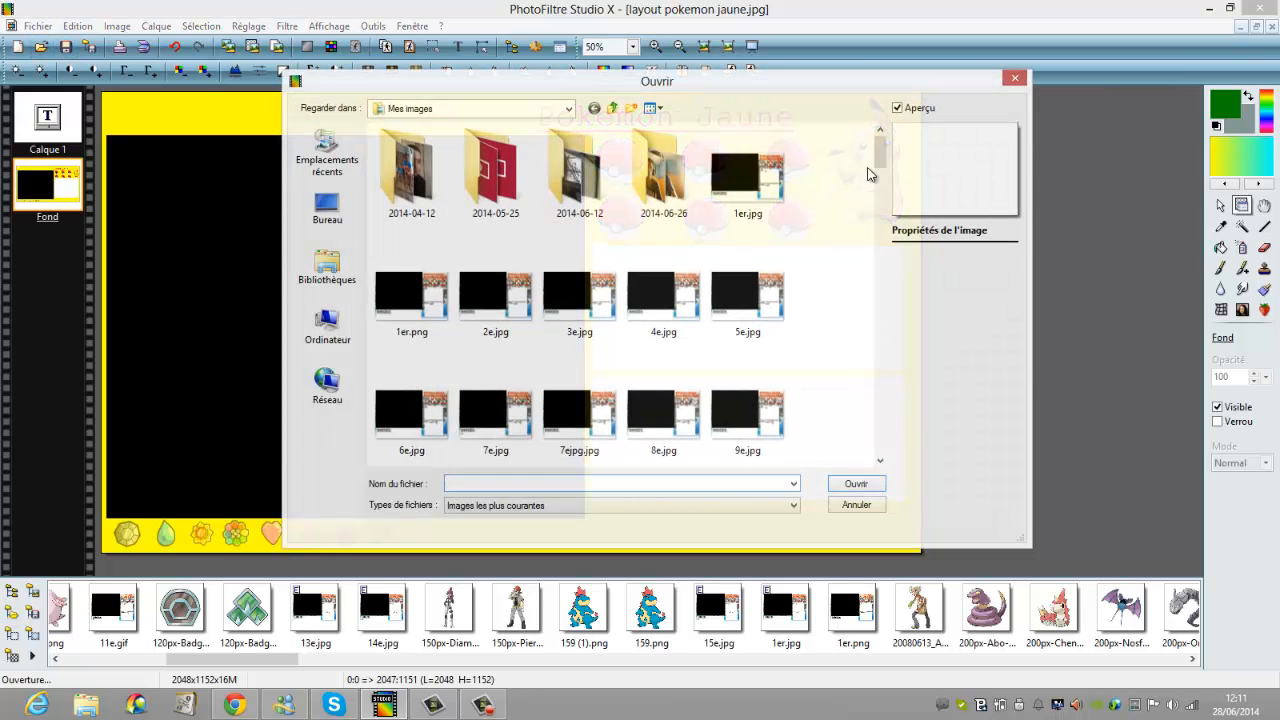
{"action": "left_click", "coordinate": [1014, 78]}
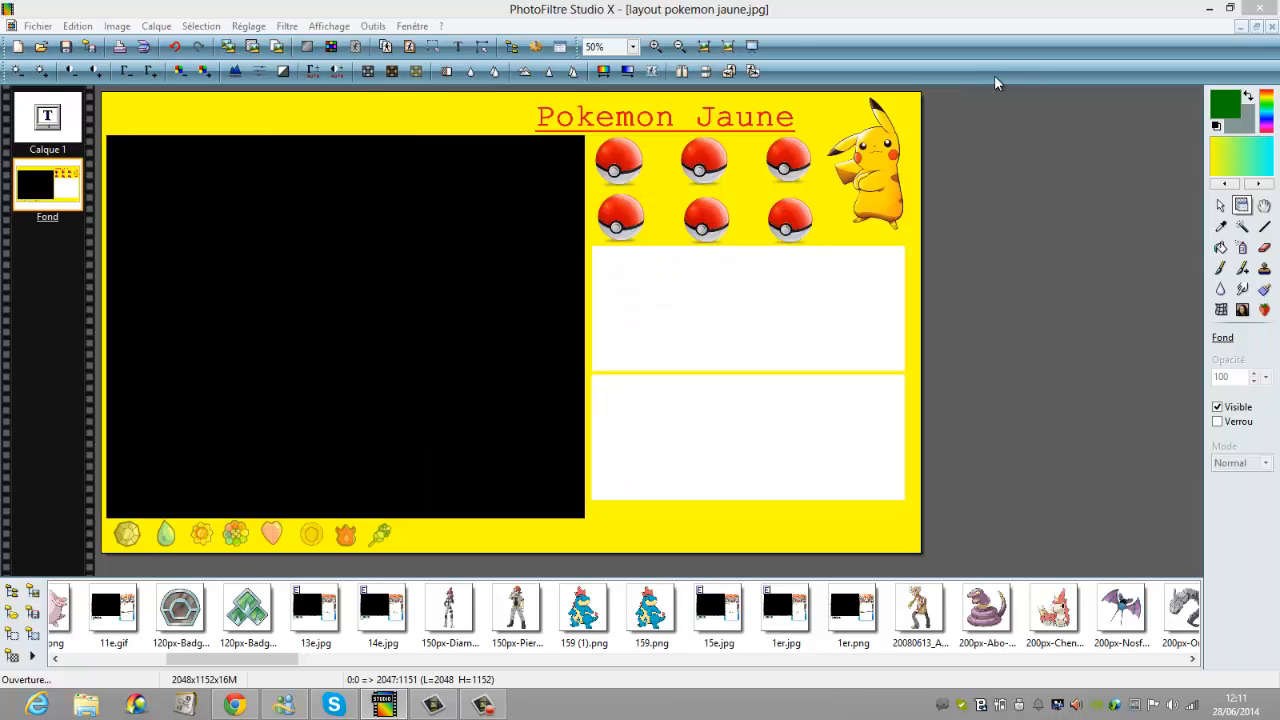
{"action": "left_click", "coordinate": [37, 26]}
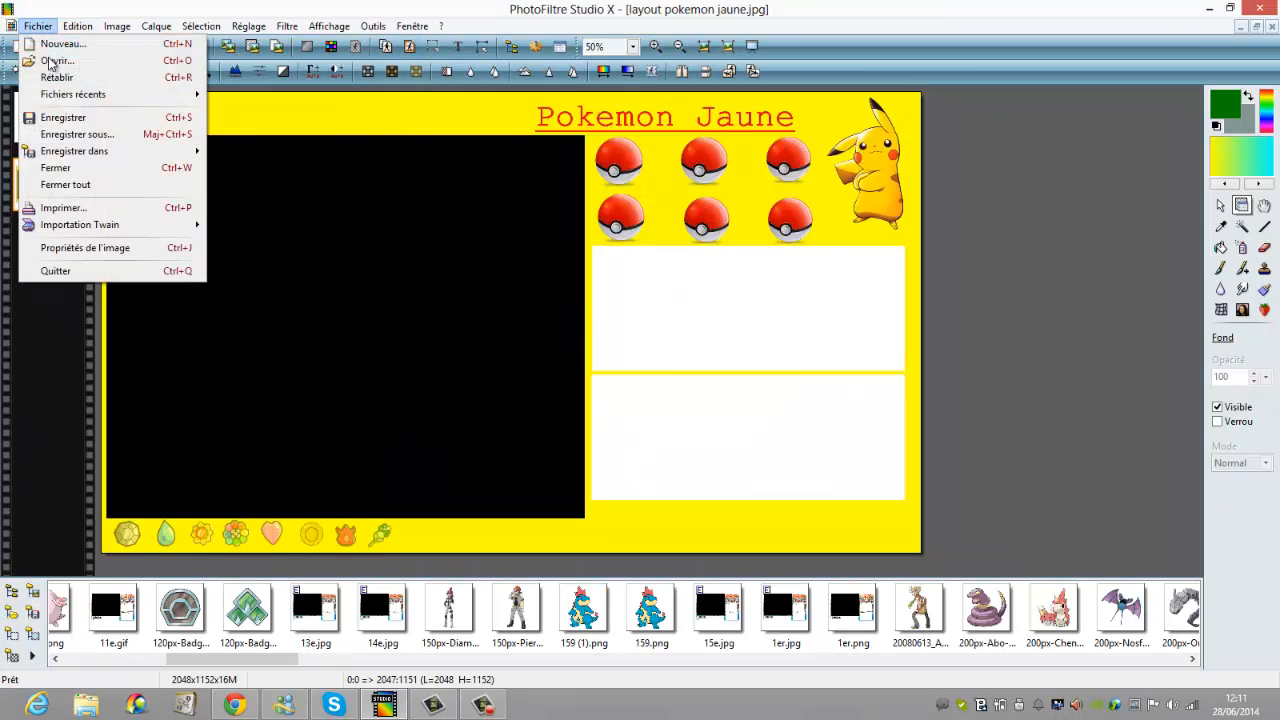
{"action": "mouse_move", "coordinate": [100, 94]}
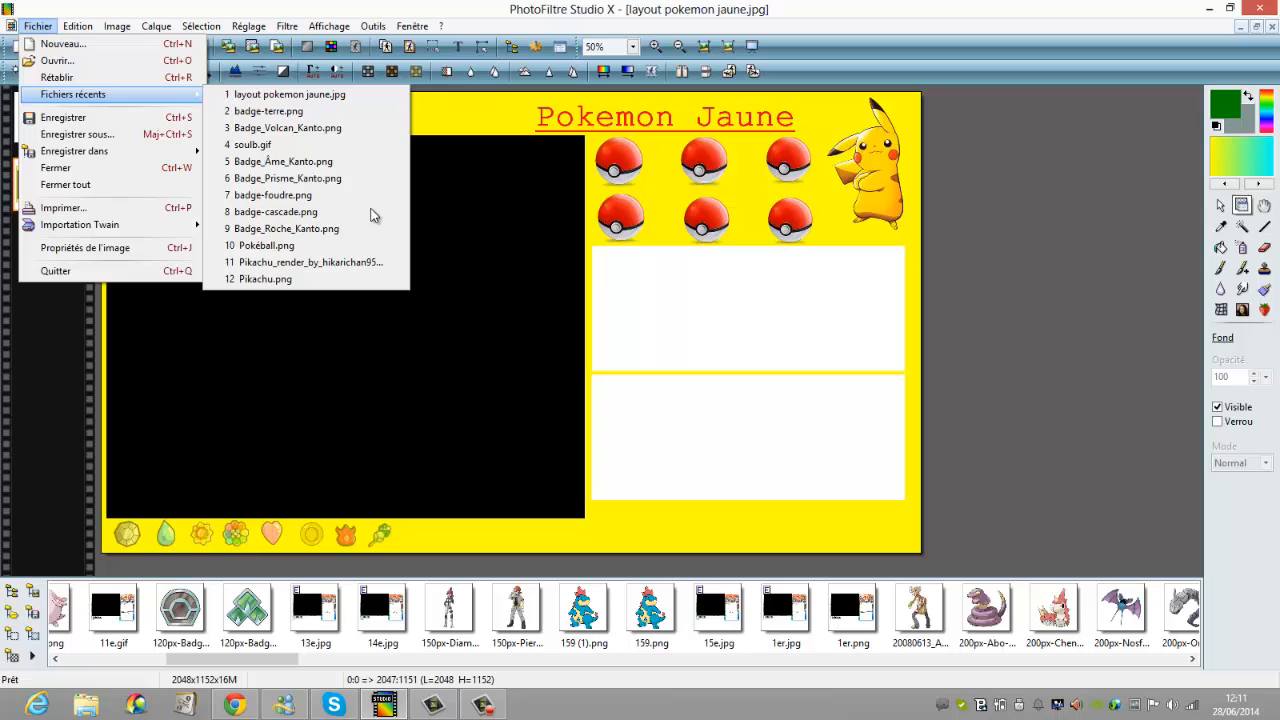
{"action": "left_click", "coordinate": [330, 276]}
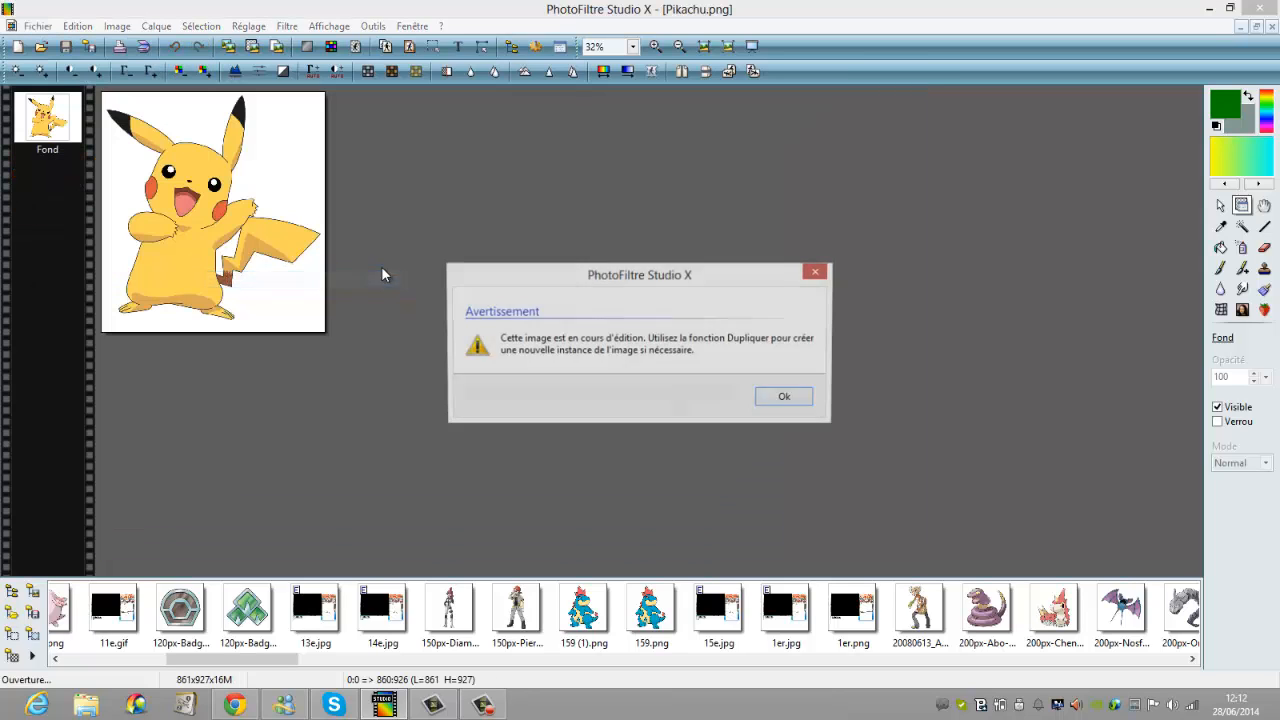
{"action": "left_click", "coordinate": [784, 398]}
Bring up the Pikachu_render PNG from the recently used files and activate the Selection tool.
{"action": "left_click", "coordinate": [40, 25]}
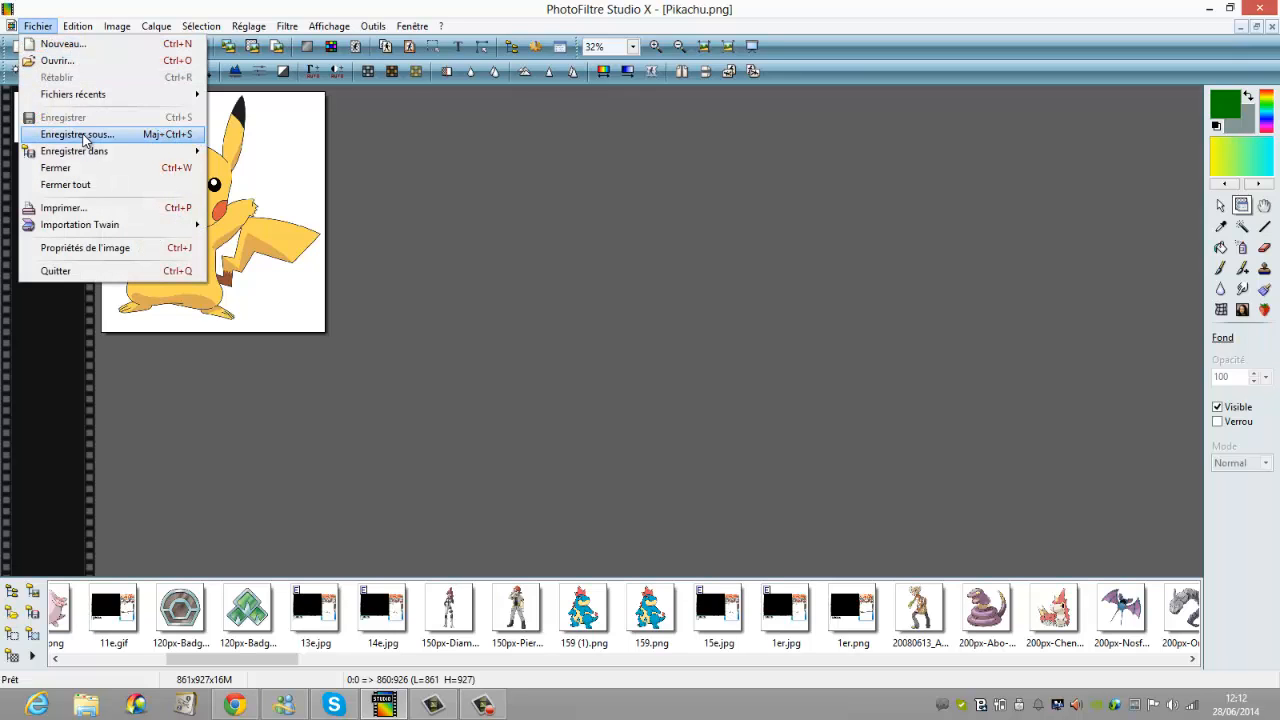
{"action": "mouse_move", "coordinate": [196, 101]}
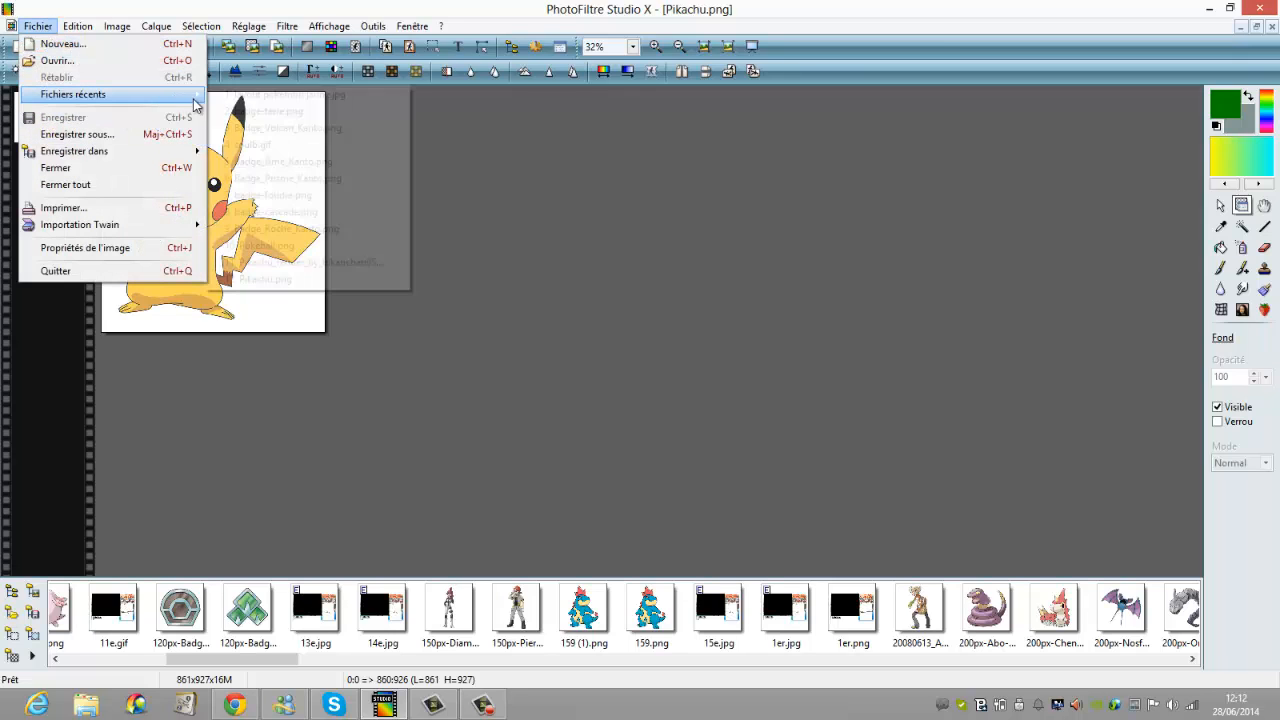
{"action": "left_click", "coordinate": [288, 262]}
{"action": "left_click", "coordinate": [778, 398]}
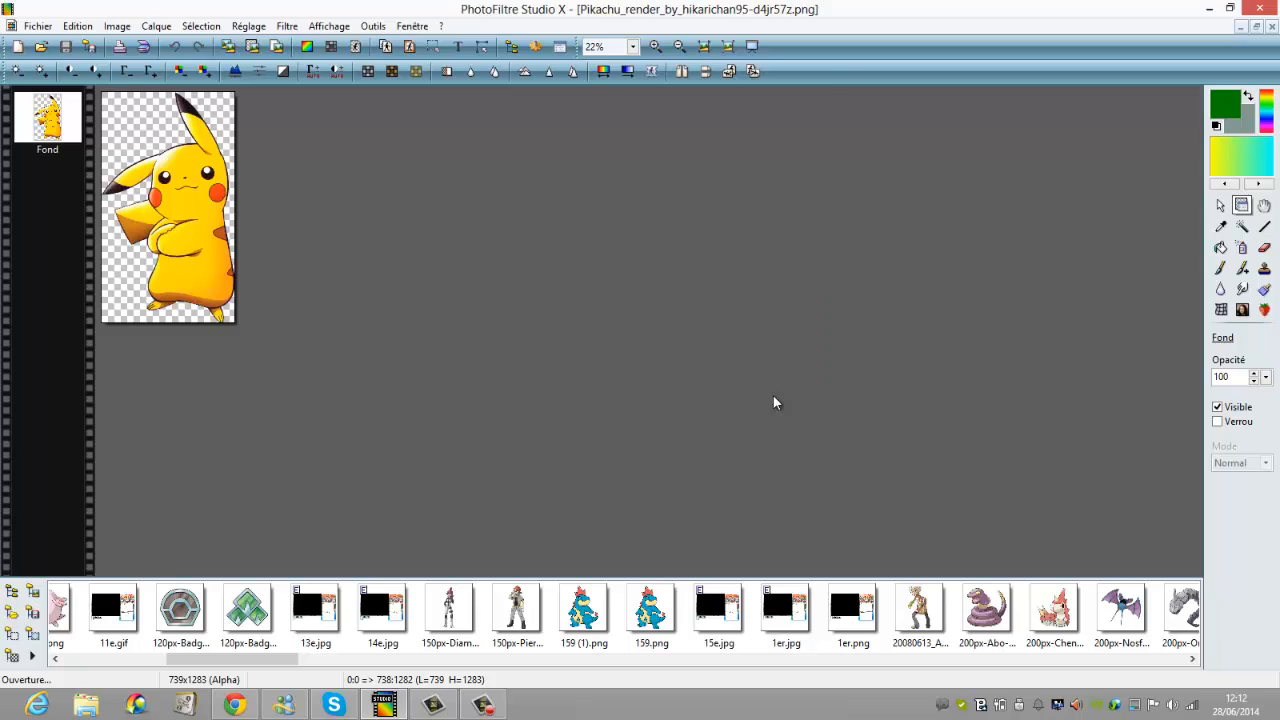
{"action": "left_click", "coordinate": [1221, 207]}
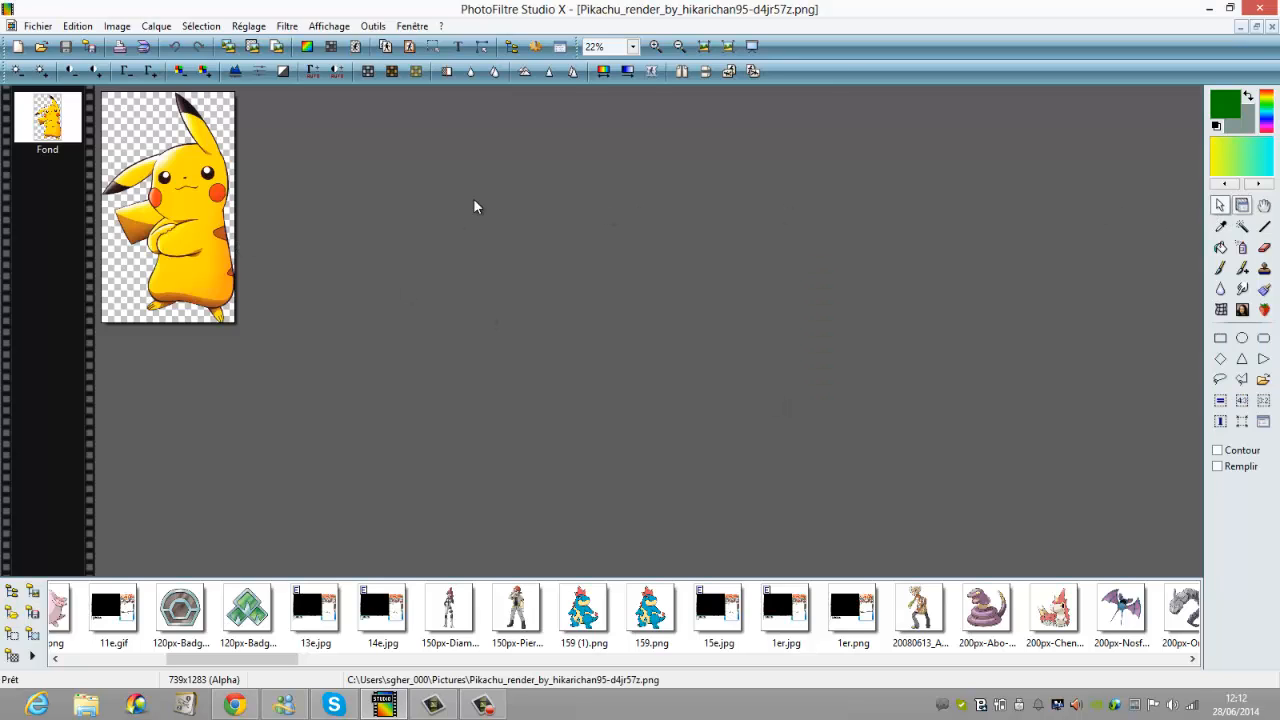
Copy the Pikachu render and paste it as a new layer into layout pokemon jaune.jpg, reopened from the recent files.
{"action": "right_click", "coordinate": [131, 207]}
{"action": "left_click", "coordinate": [180, 281]}
{"action": "left_click", "coordinate": [38, 26]}
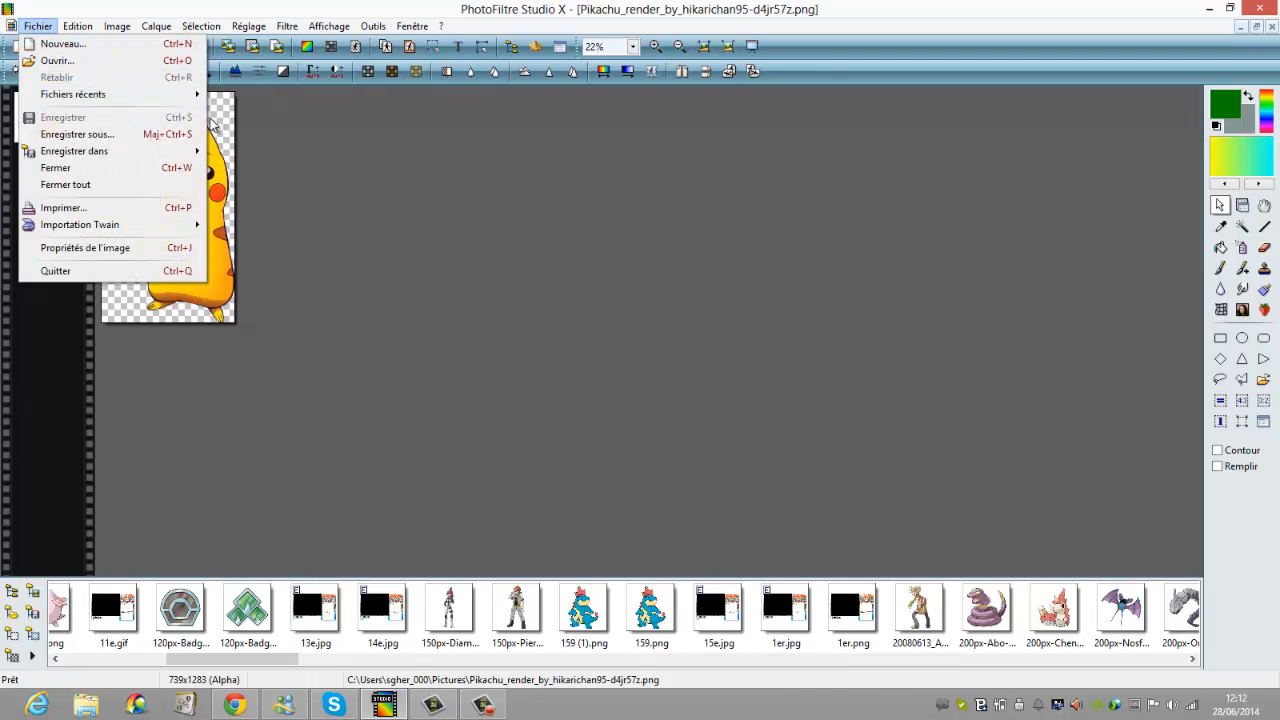
{"action": "mouse_move", "coordinate": [166, 98]}
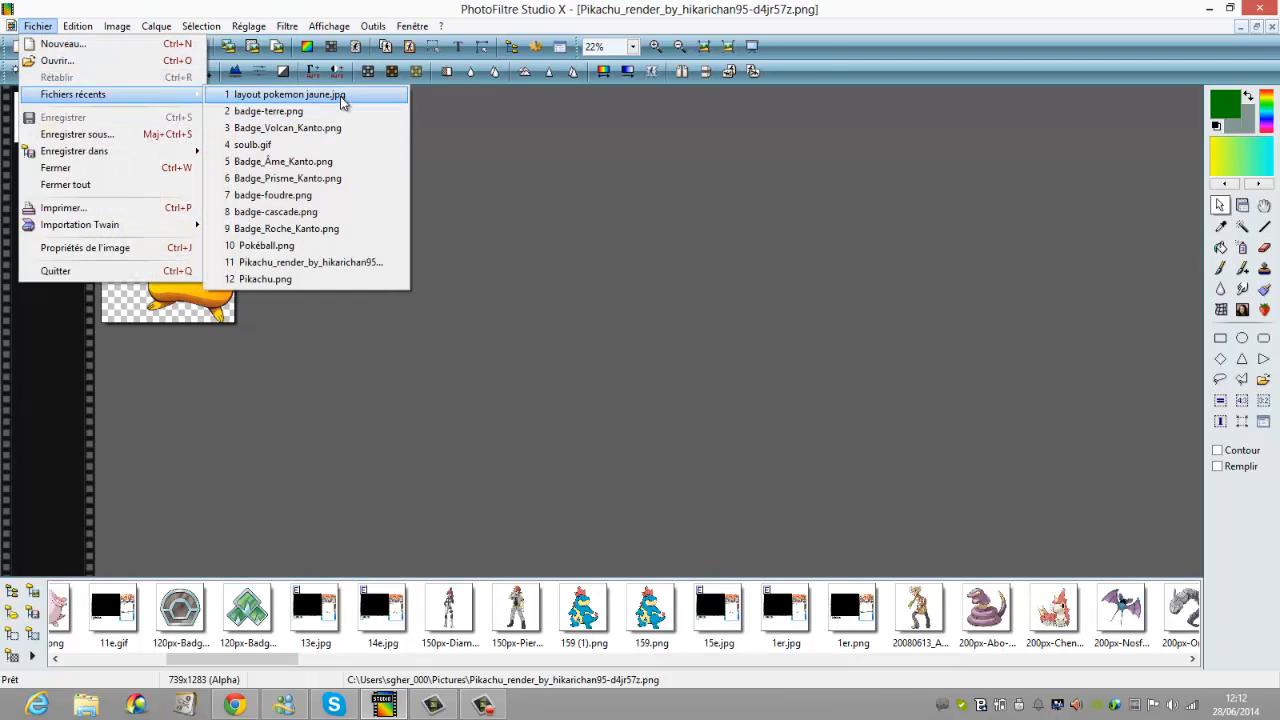
{"action": "left_click", "coordinate": [340, 95]}
{"action": "left_click", "coordinate": [790, 394]}
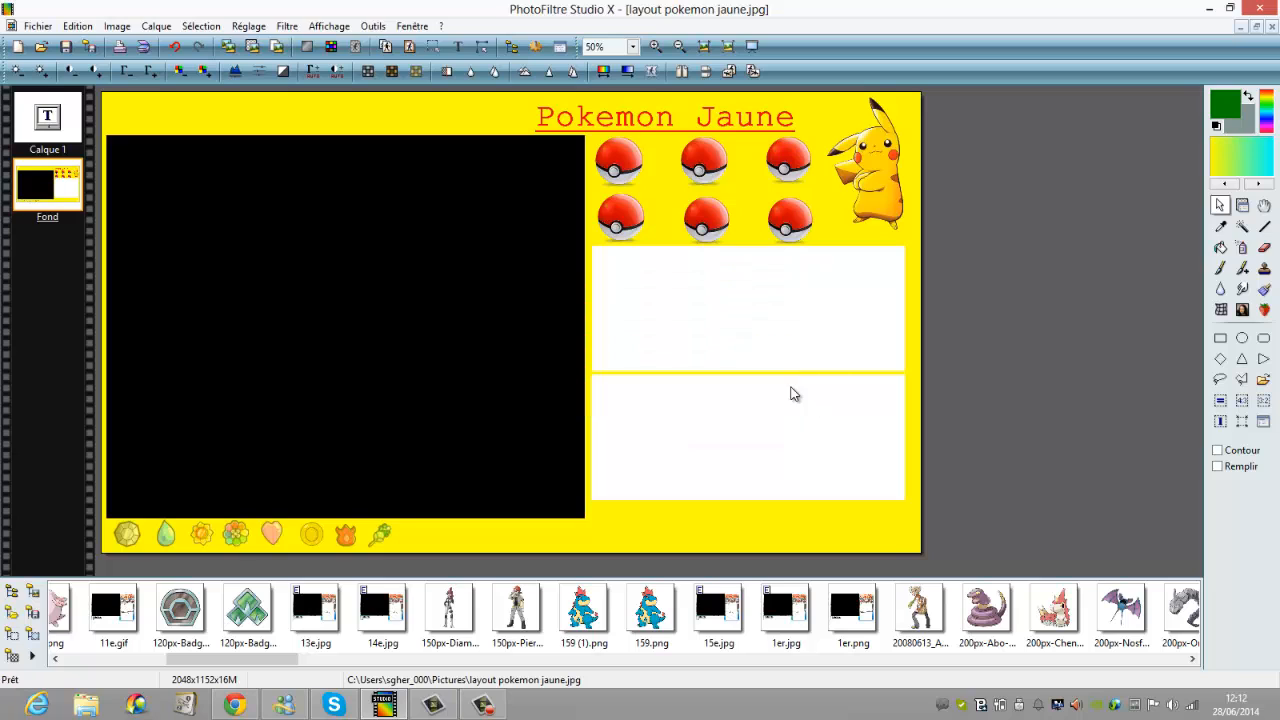
{"action": "right_click", "coordinate": [709, 322]}
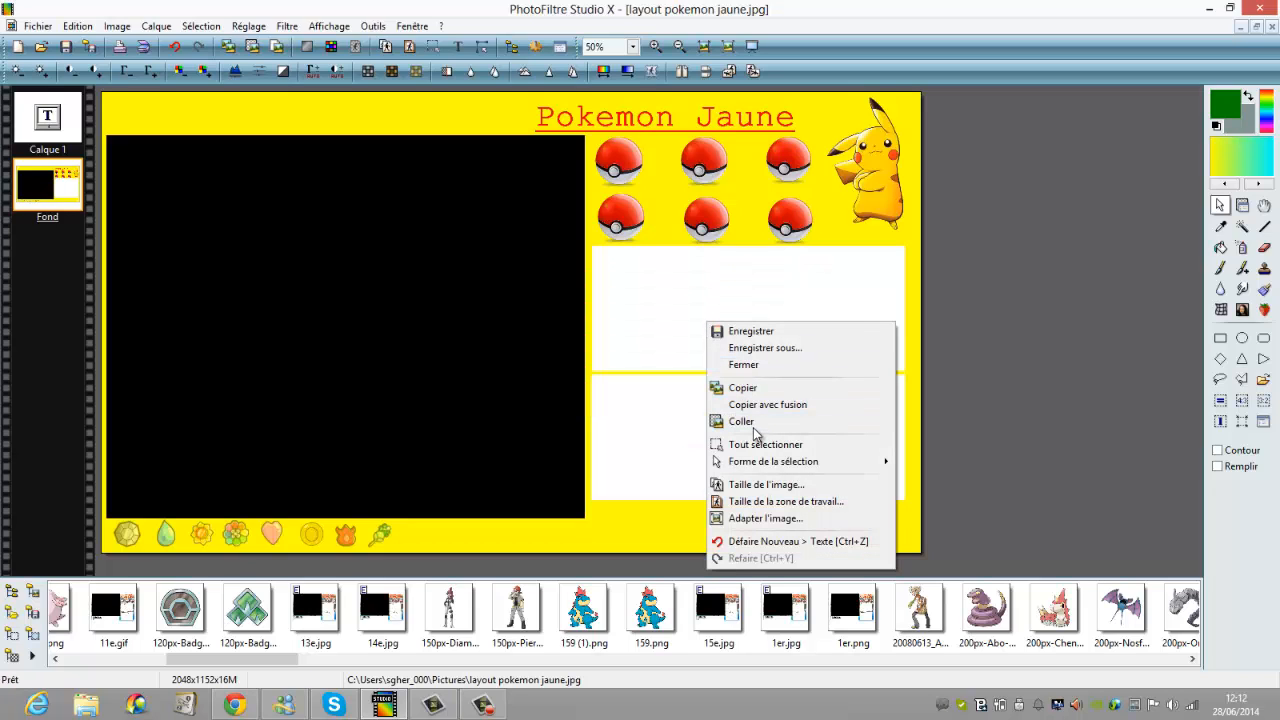
{"action": "left_click", "coordinate": [742, 421]}
Resize the pasted Pikachu layer to about 73 by 126 px, place it on the first Poké Ball of the upper row, and deselect it.
{"action": "right_click", "coordinate": [543, 281]}
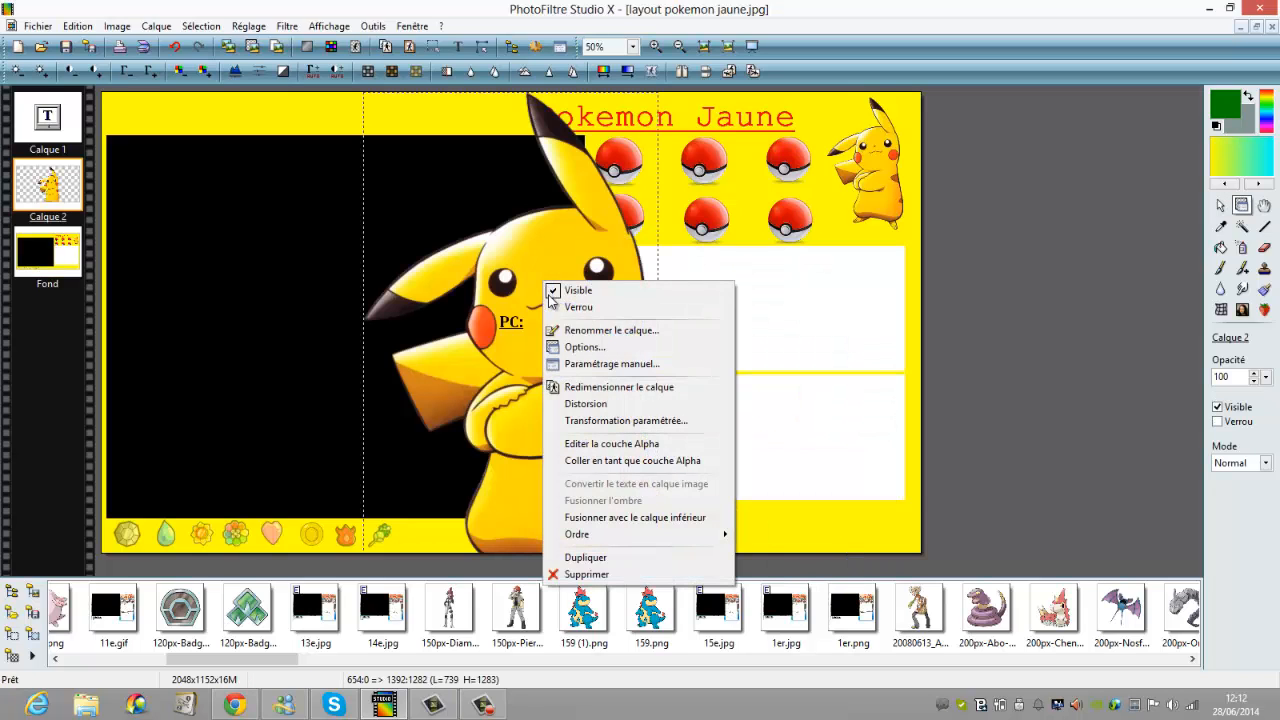
{"action": "left_click", "coordinate": [620, 387]}
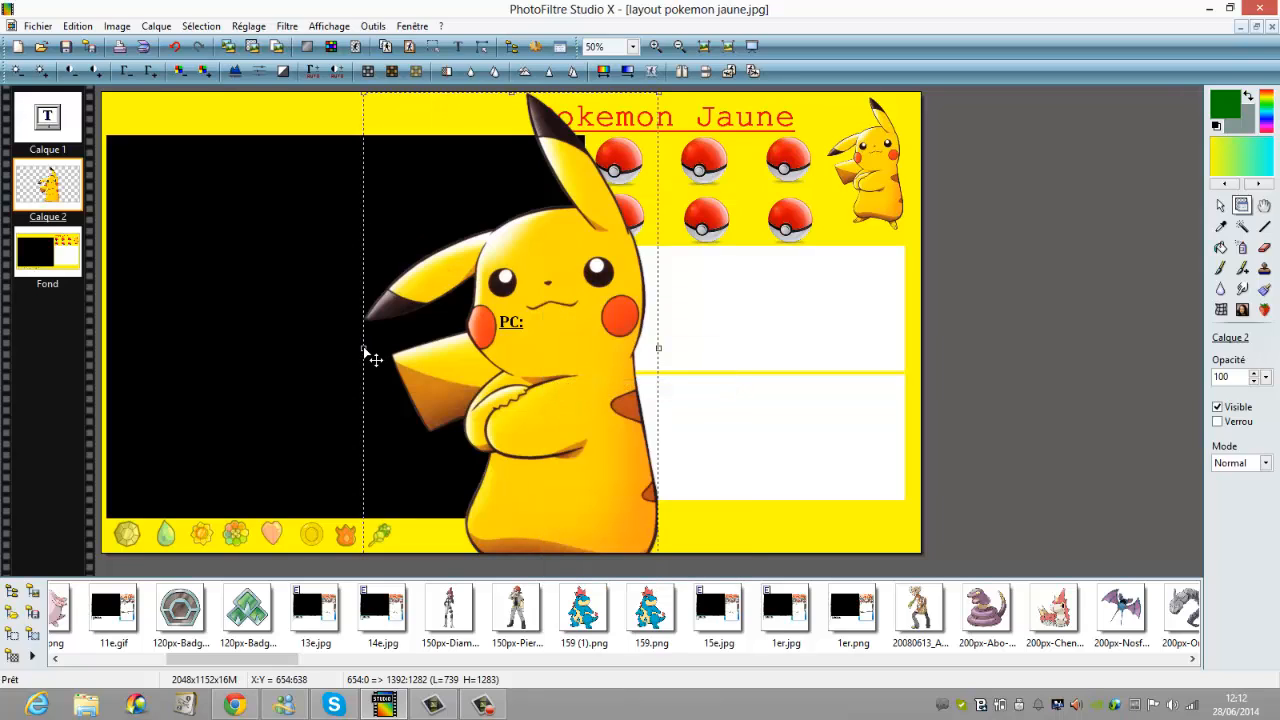
{"action": "left_click_drag", "start_coordinate": [366, 352], "coordinate": [538, 324]}
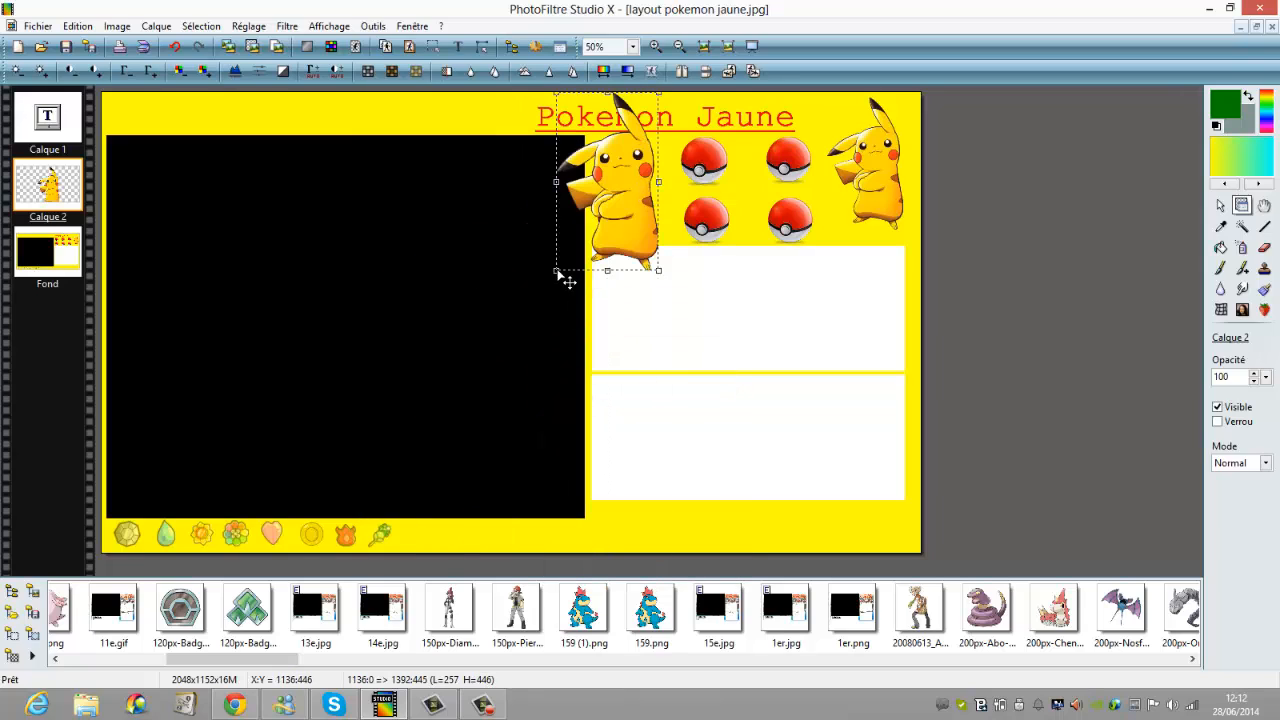
{"action": "left_click_drag", "start_coordinate": [562, 277], "coordinate": [620, 166]}
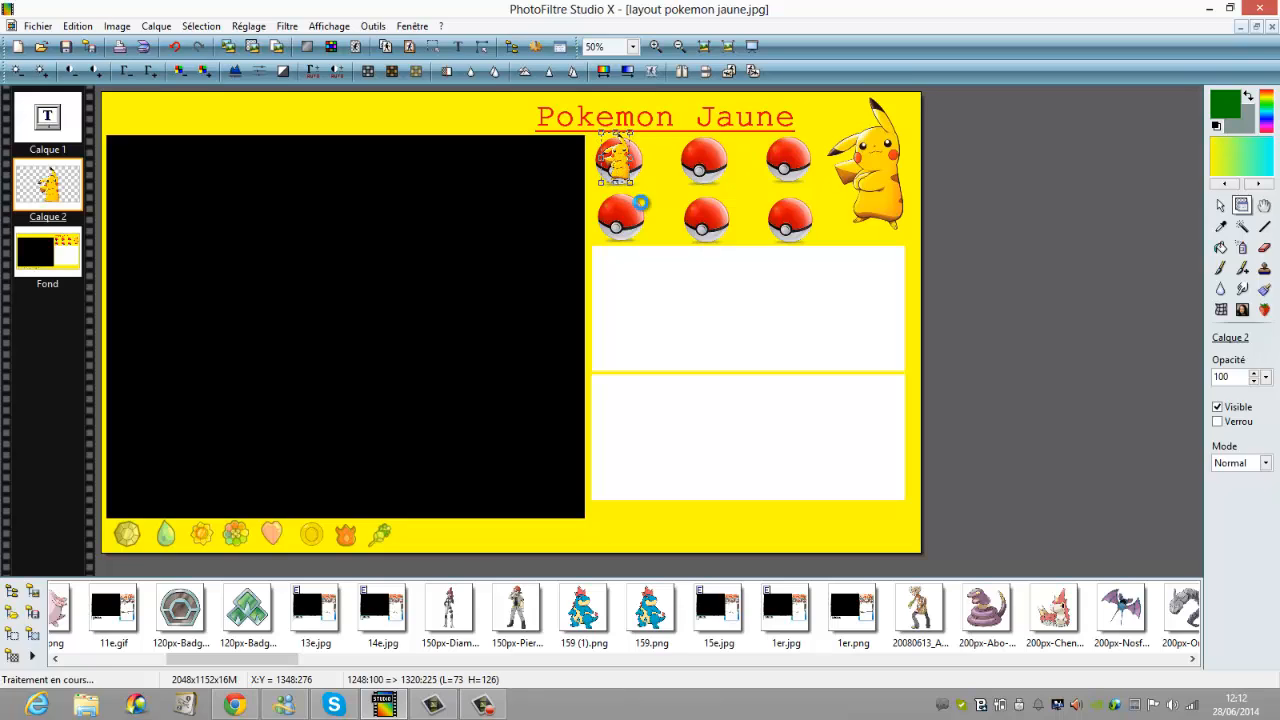
{"action": "left_click", "coordinate": [707, 286]}
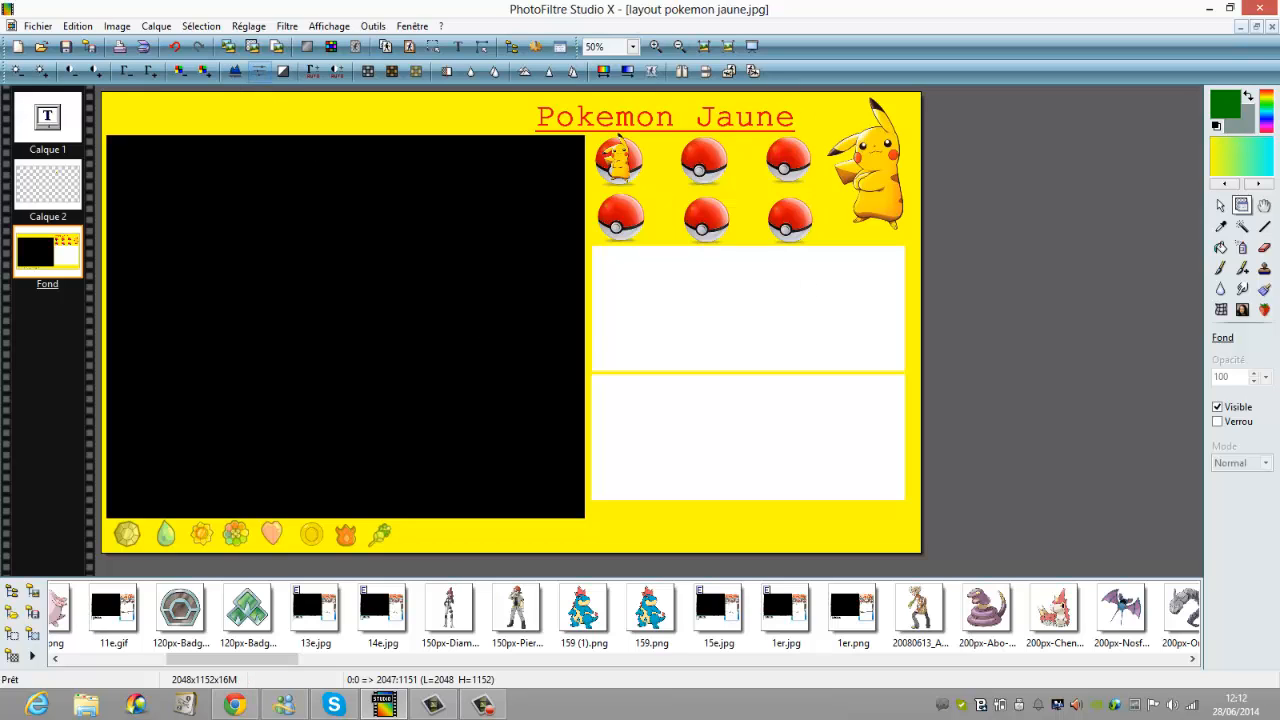
Open Badge_Roche_Kanto.png from the Mes images folder and copy the badge image.
{"action": "left_click", "coordinate": [41, 47]}
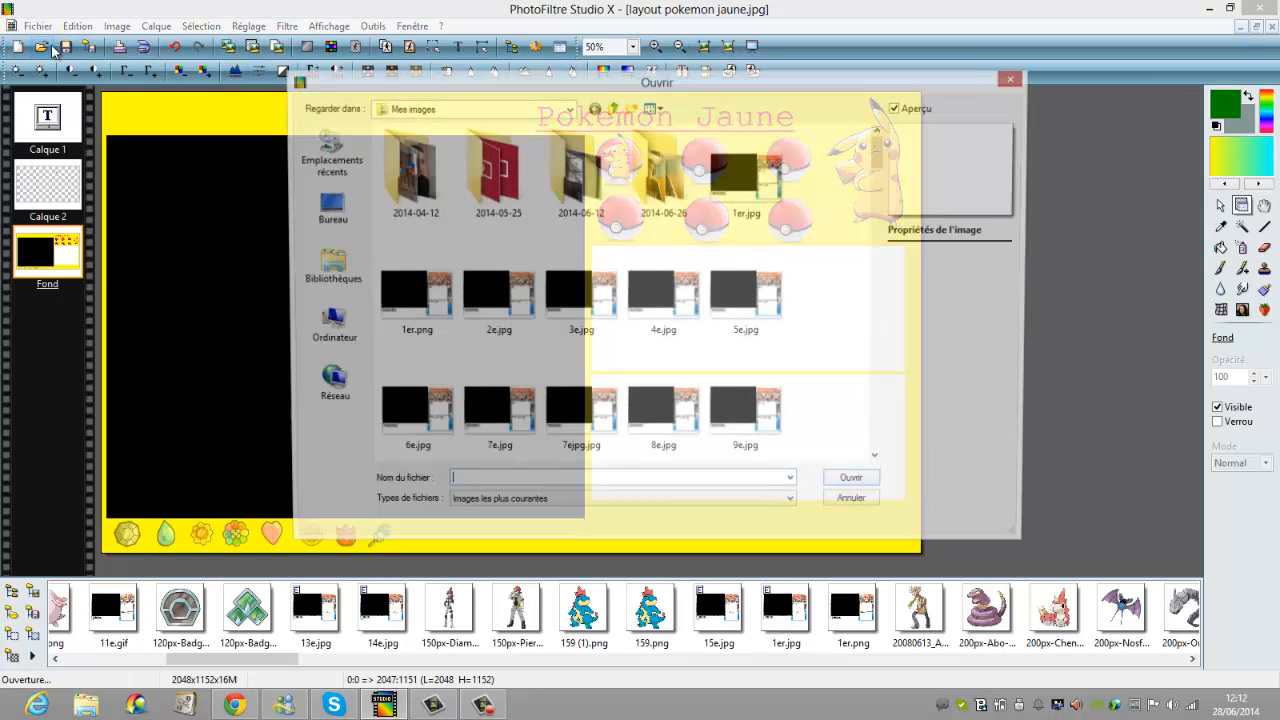
{"action": "left_click_drag", "start_coordinate": [880, 155], "coordinate": [866, 295]}
{"action": "double_click", "coordinate": [492, 392]}
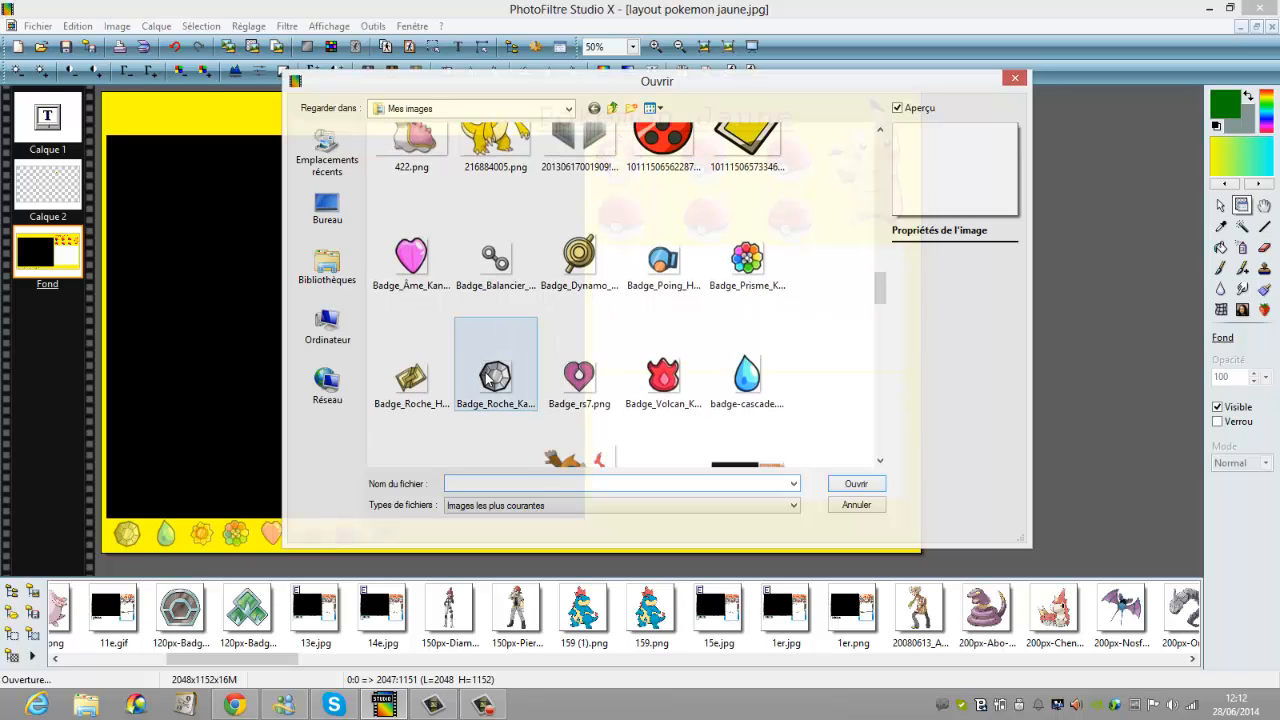
{"action": "left_click", "coordinate": [759, 398]}
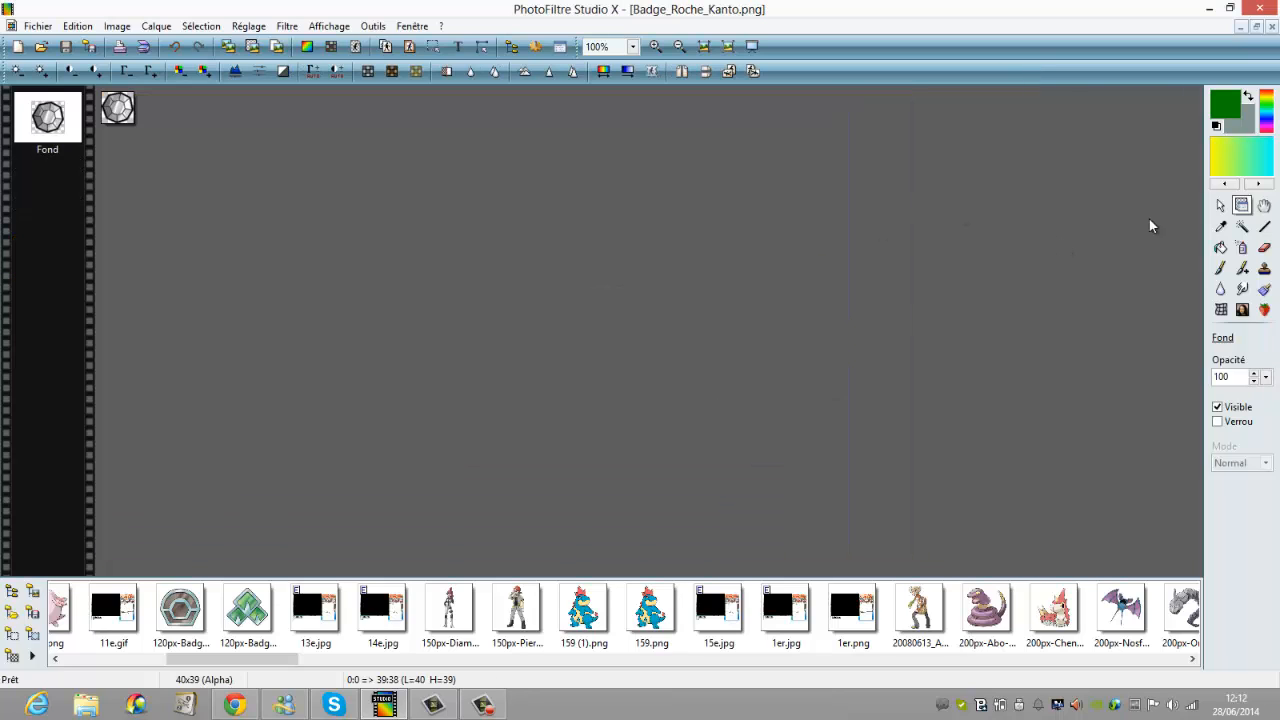
{"action": "left_click", "coordinate": [1220, 204]}
{"action": "right_click", "coordinate": [130, 103]}
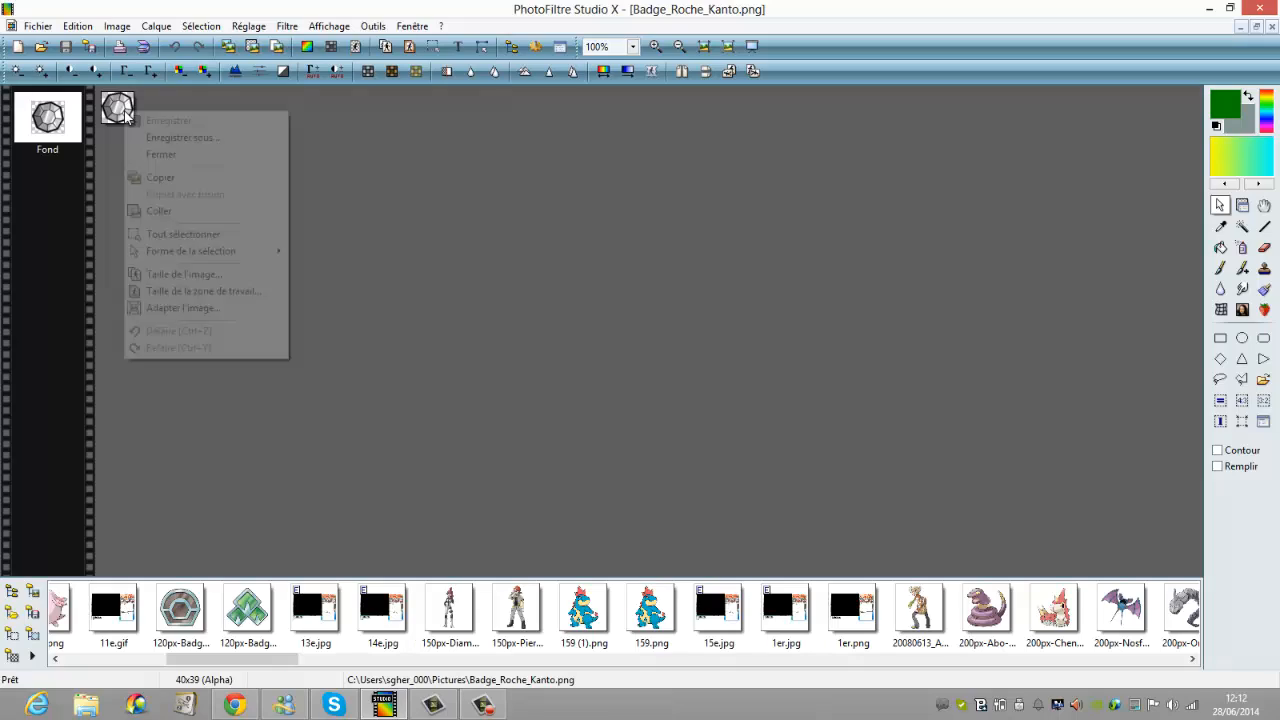
{"action": "left_click", "coordinate": [170, 177]}
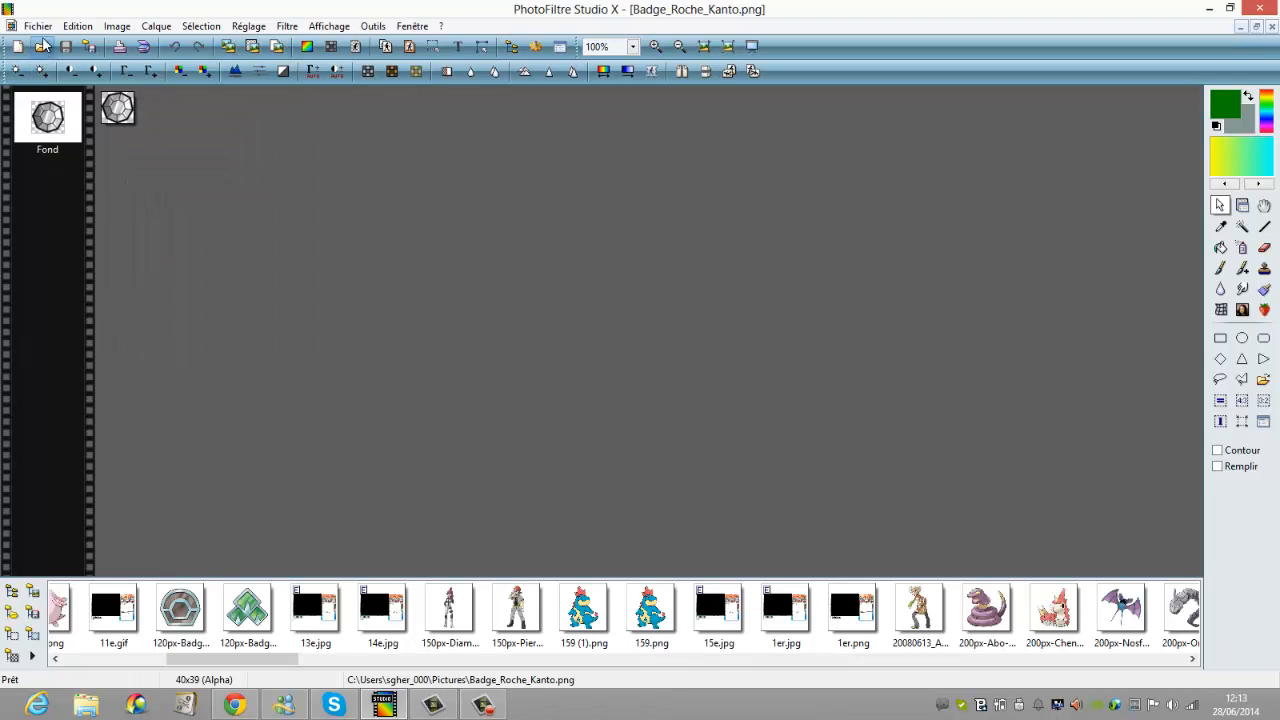
Return to layout pokemon jaune.jpg through the recent files, dismiss the warning, and paste the badge as a new layer.
{"action": "left_click", "coordinate": [40, 27]}
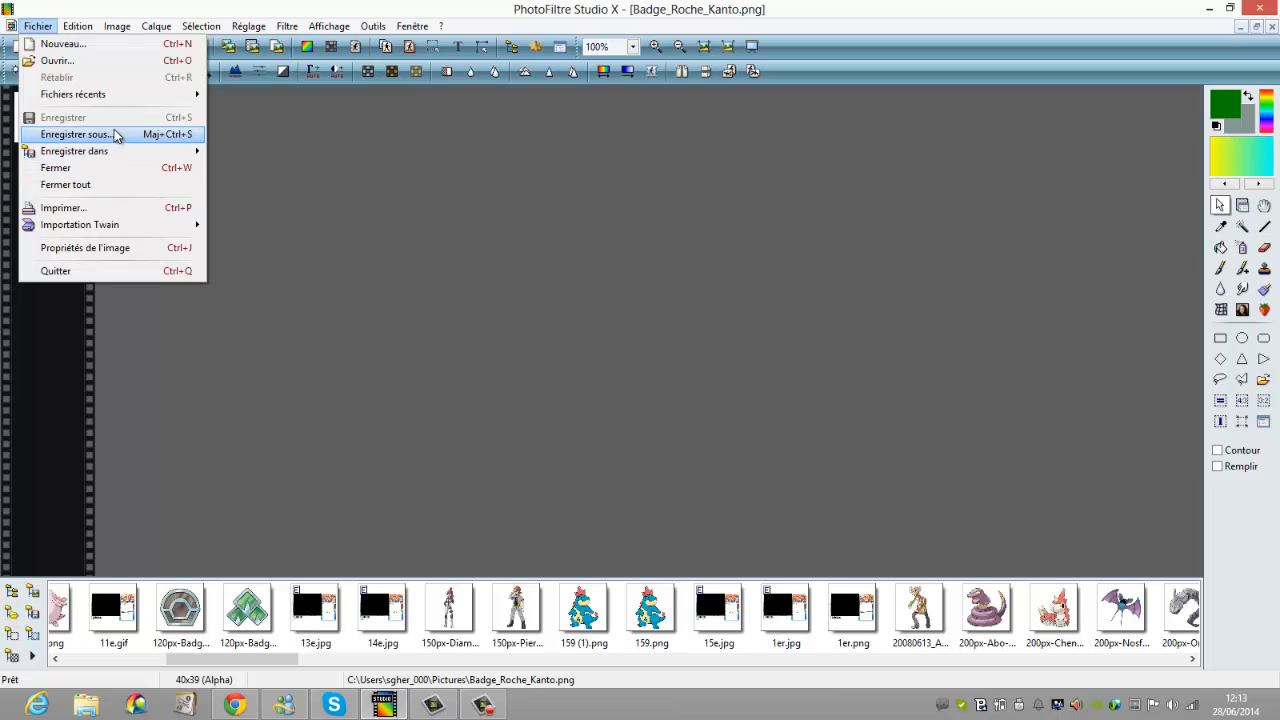
{"action": "mouse_move", "coordinate": [166, 95]}
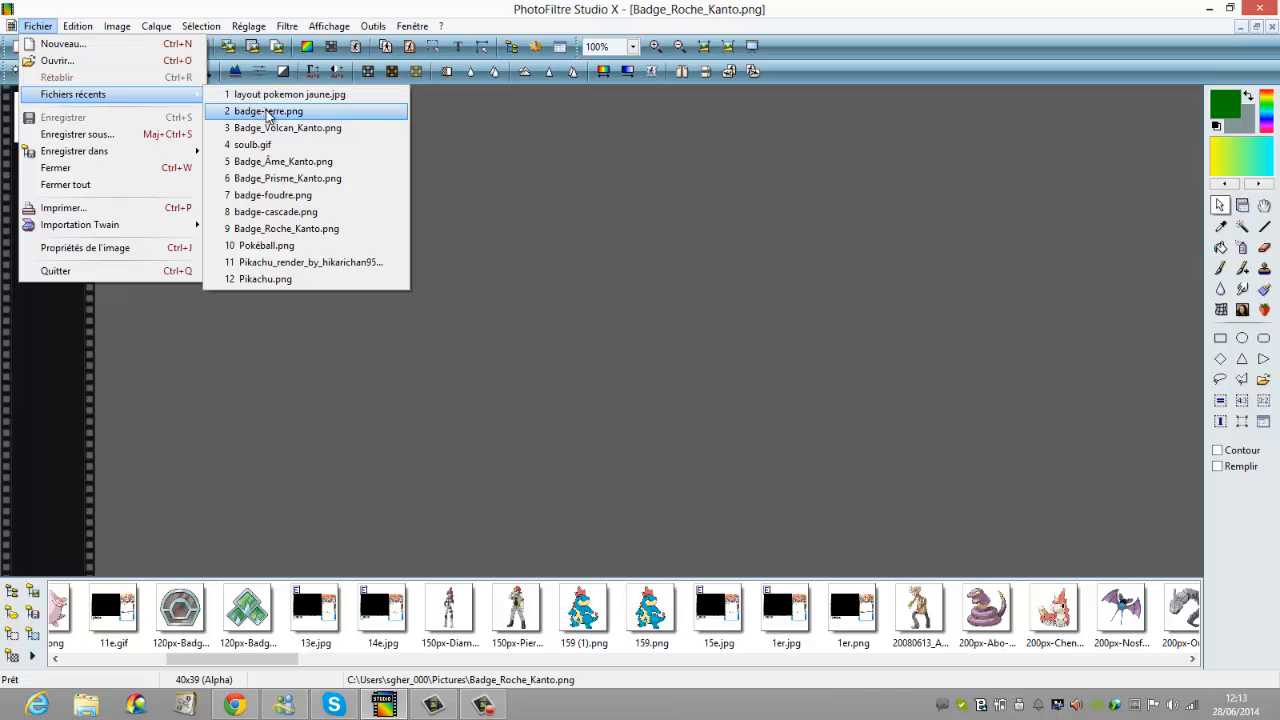
{"action": "left_click", "coordinate": [305, 97]}
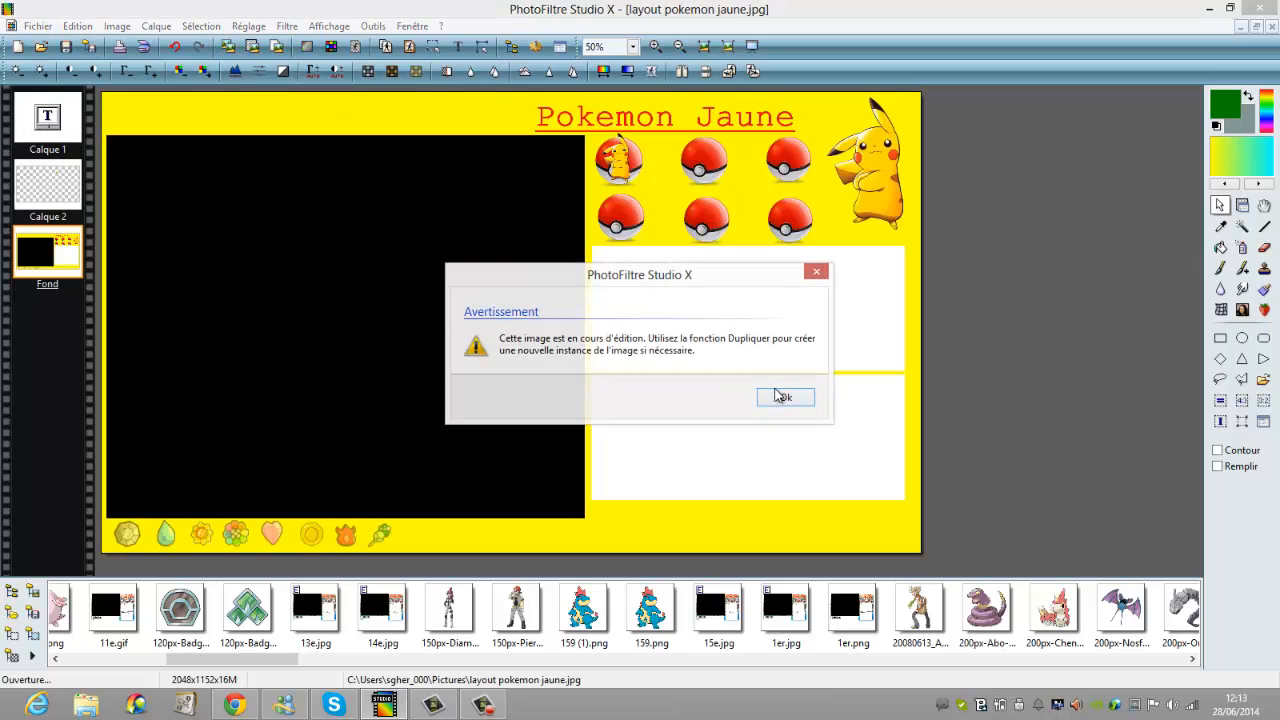
{"action": "left_click", "coordinate": [781, 397]}
{"action": "right_click", "coordinate": [632, 374]}
{"action": "left_click", "coordinate": [658, 467]}
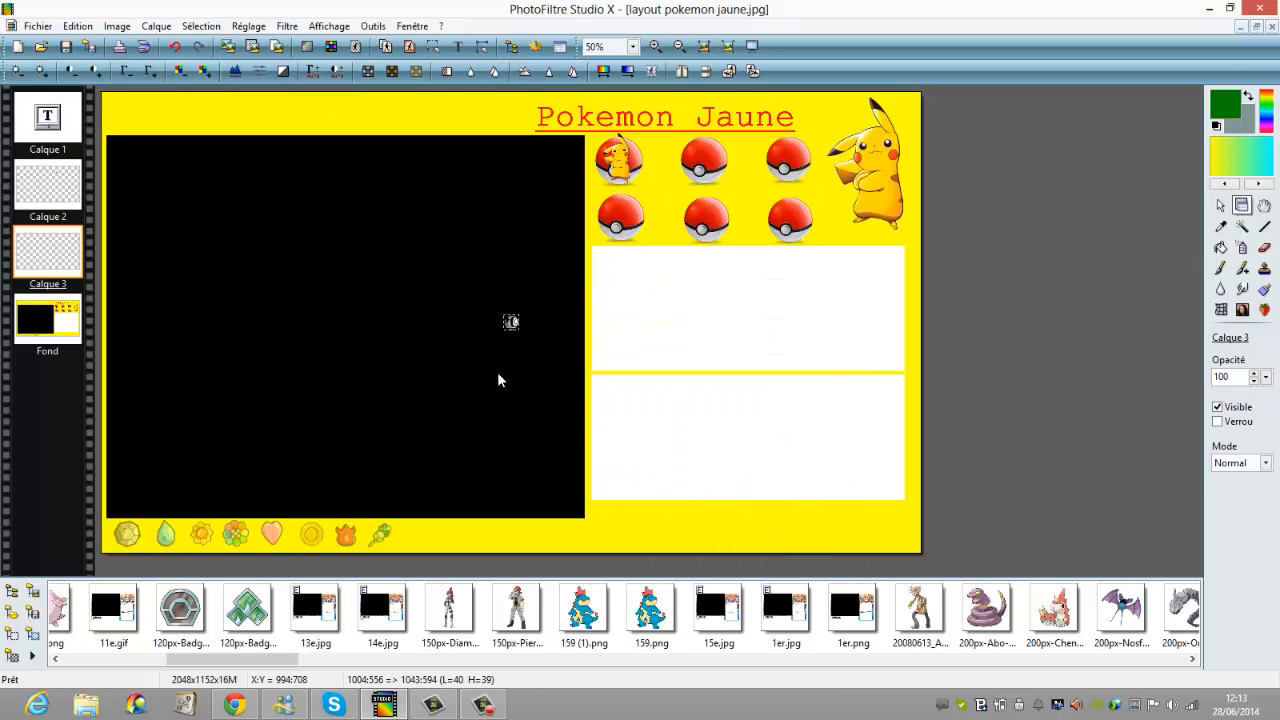
Move the grey badge layer over the first faded badge below the black area, enlarge it to about 67 by 65 px, and deselect it.
{"action": "right_click", "coordinate": [650, 322]}
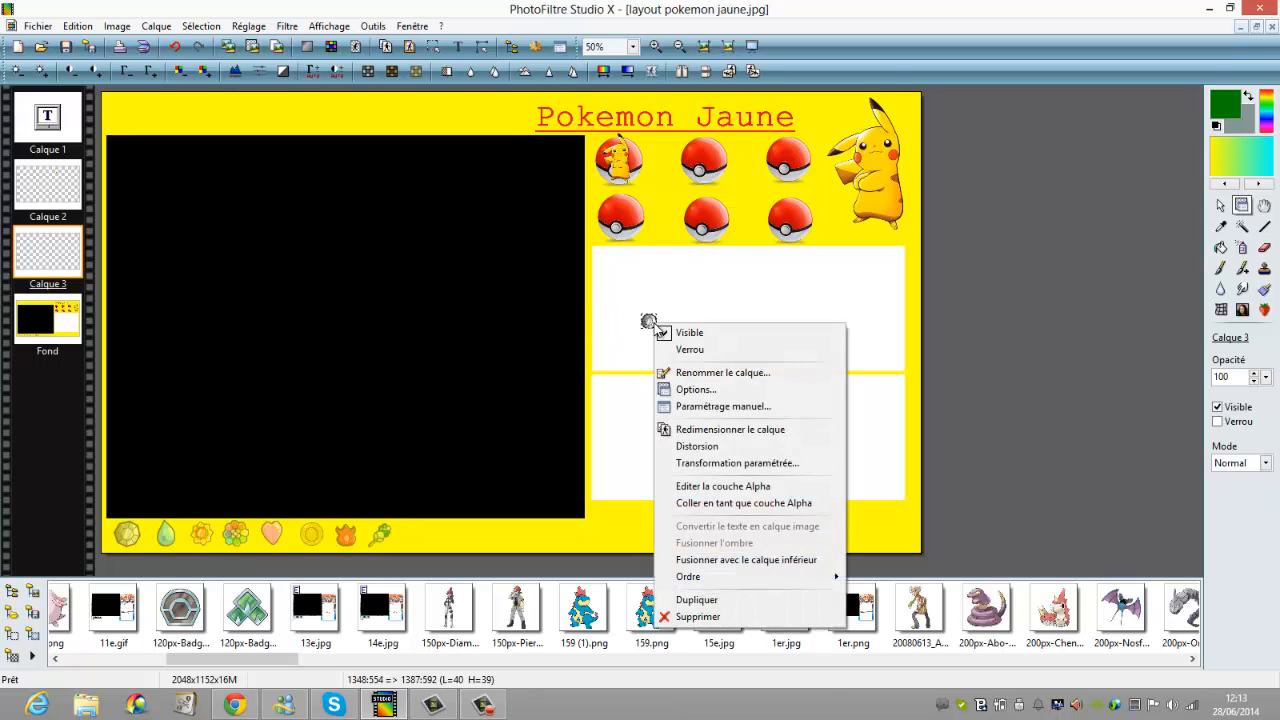
{"action": "left_click", "coordinate": [708, 430]}
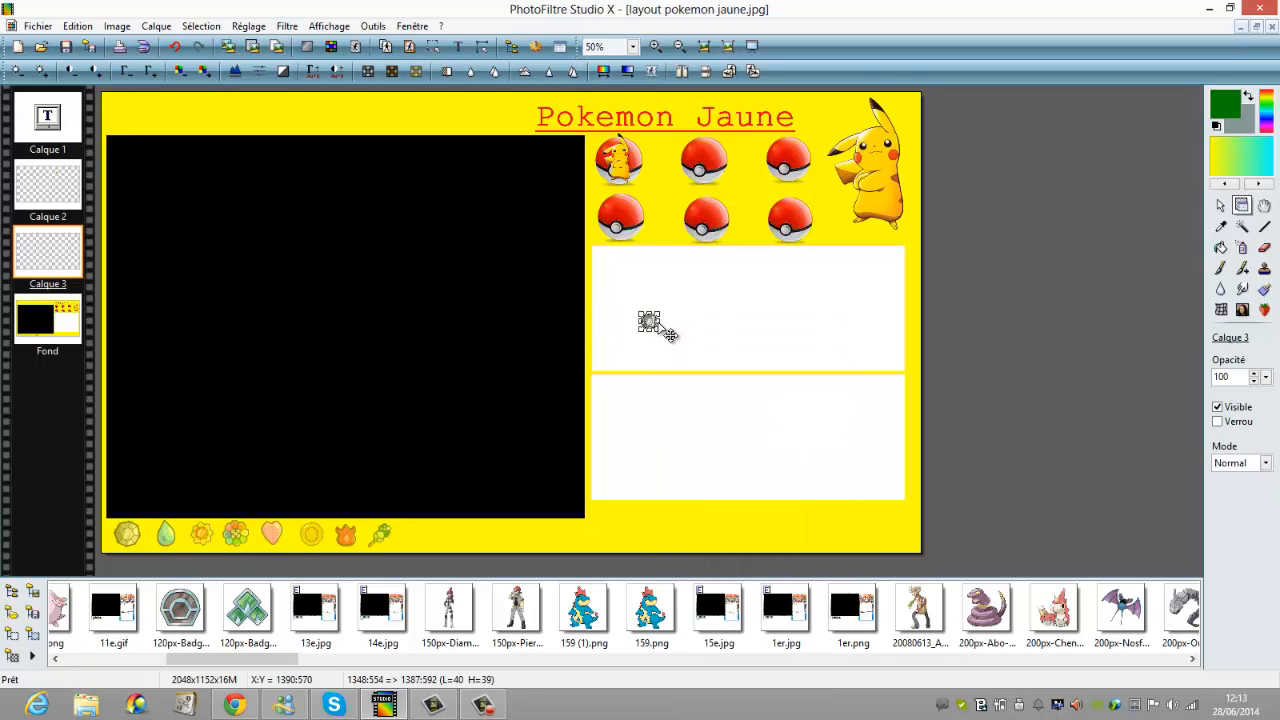
{"action": "left_click_drag", "start_coordinate": [658, 330], "coordinate": [154, 554]}
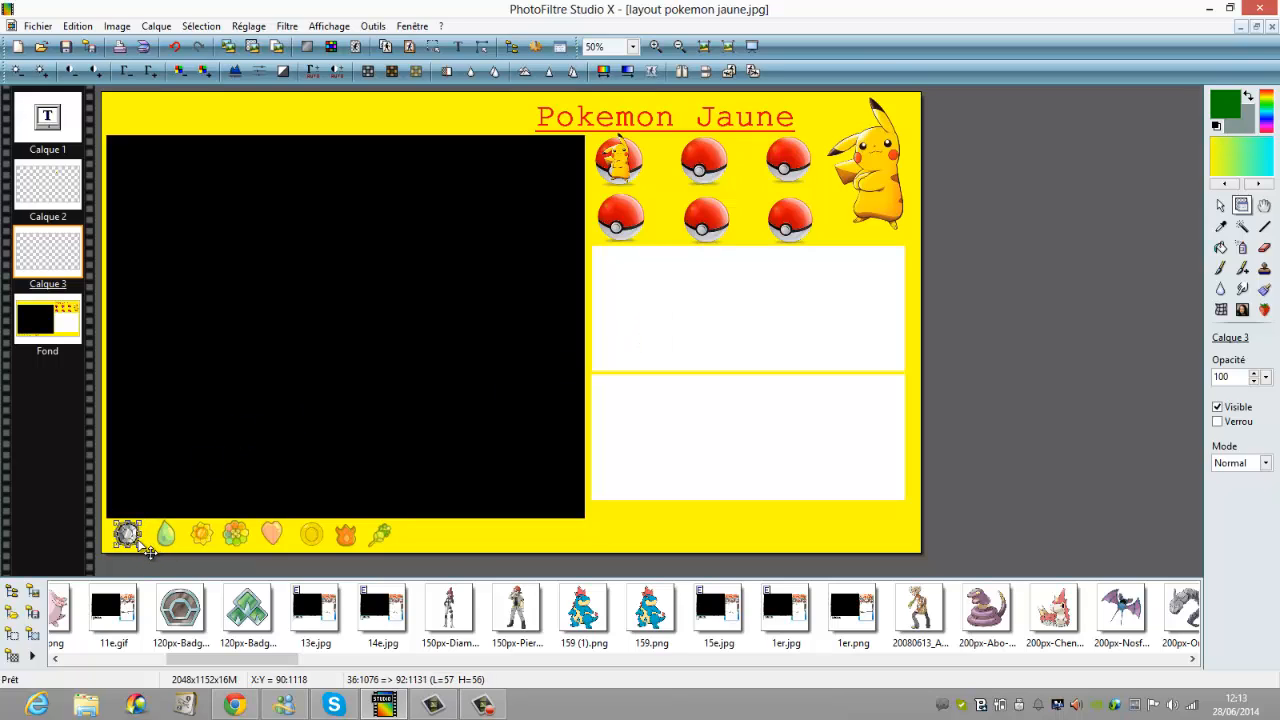
{"action": "left_click_drag", "start_coordinate": [134, 541], "coordinate": [133, 532]}
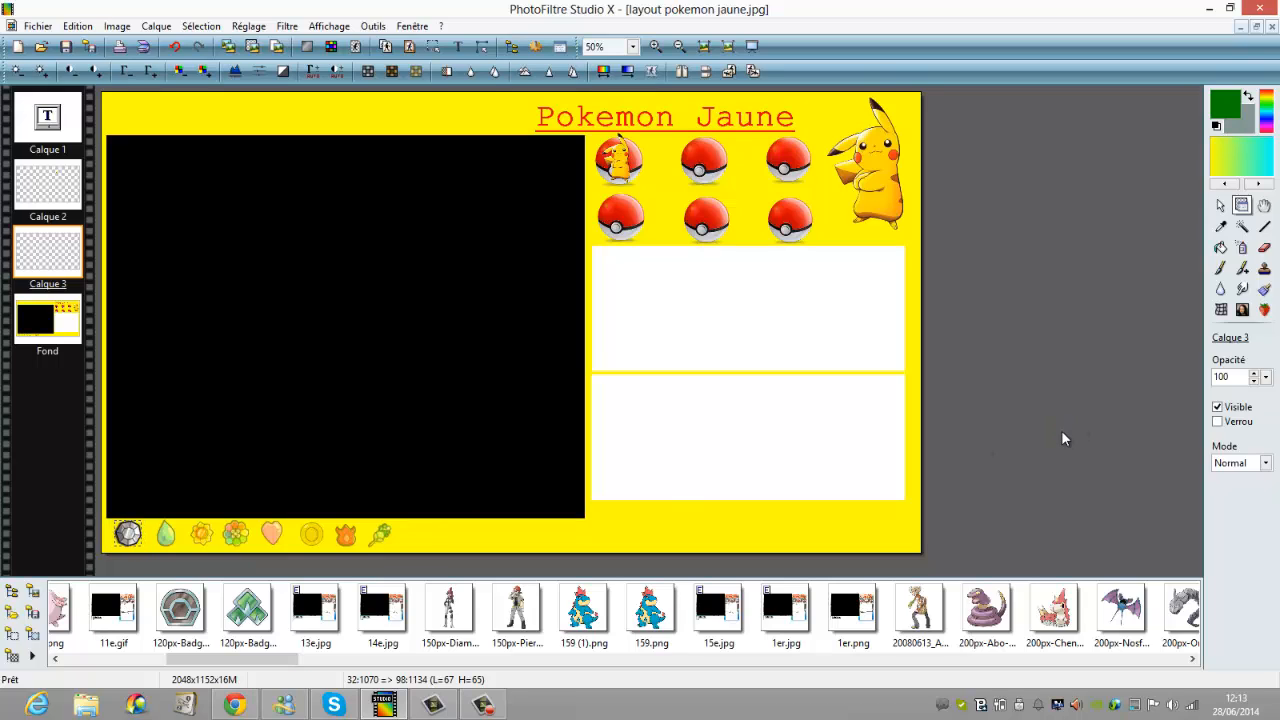
{"action": "left_click", "coordinate": [716, 445]}
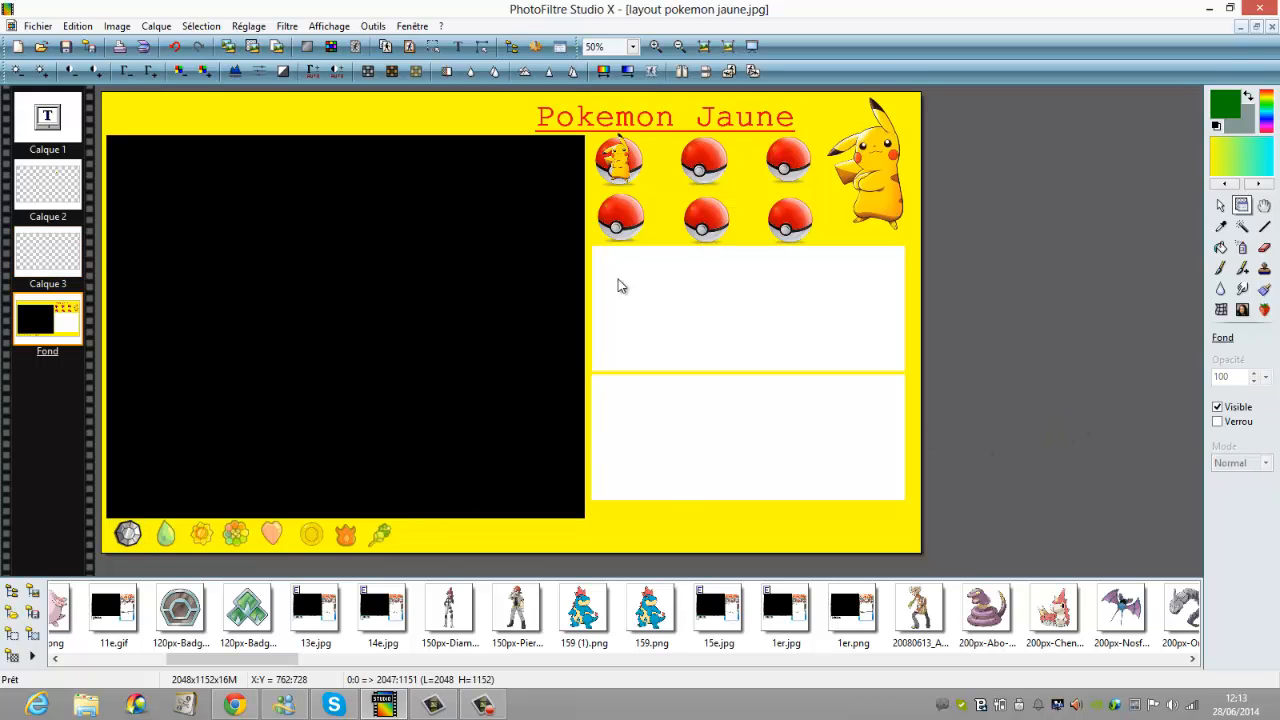
{"action": "left_click", "coordinate": [38, 26]}
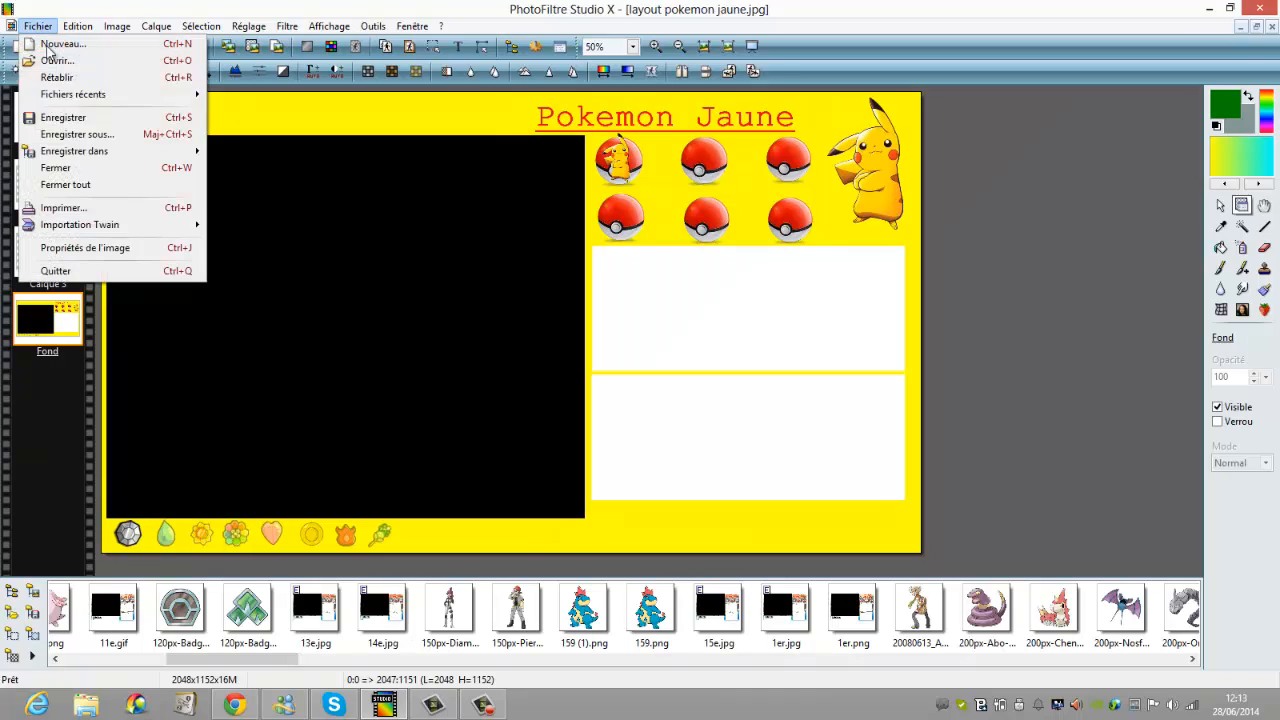
{"action": "left_click", "coordinate": [76, 134]}
{"action": "left_click", "coordinate": [655, 484]}
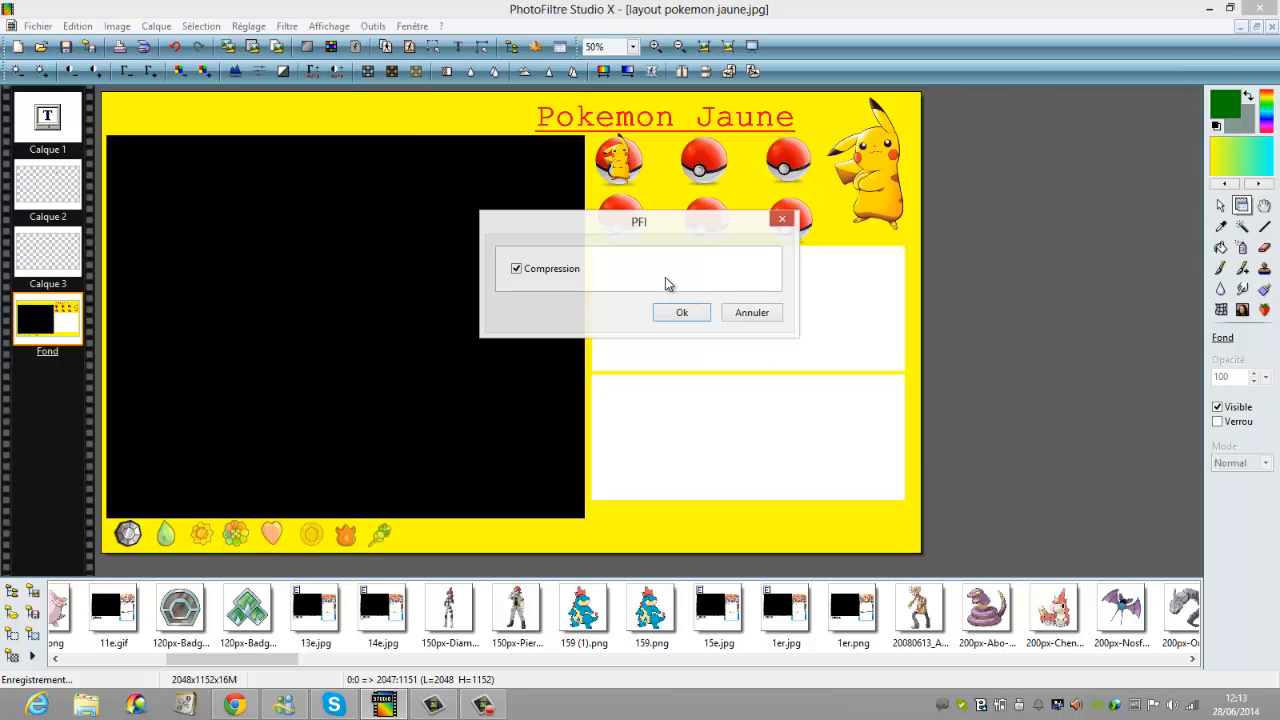
{"action": "left_click", "coordinate": [752, 312]}
Save the edited layout as a JPEG named "layout pokemon jaune 2", accepting the loss of layers and the JPEG options.
{"action": "left_click", "coordinate": [37, 26]}
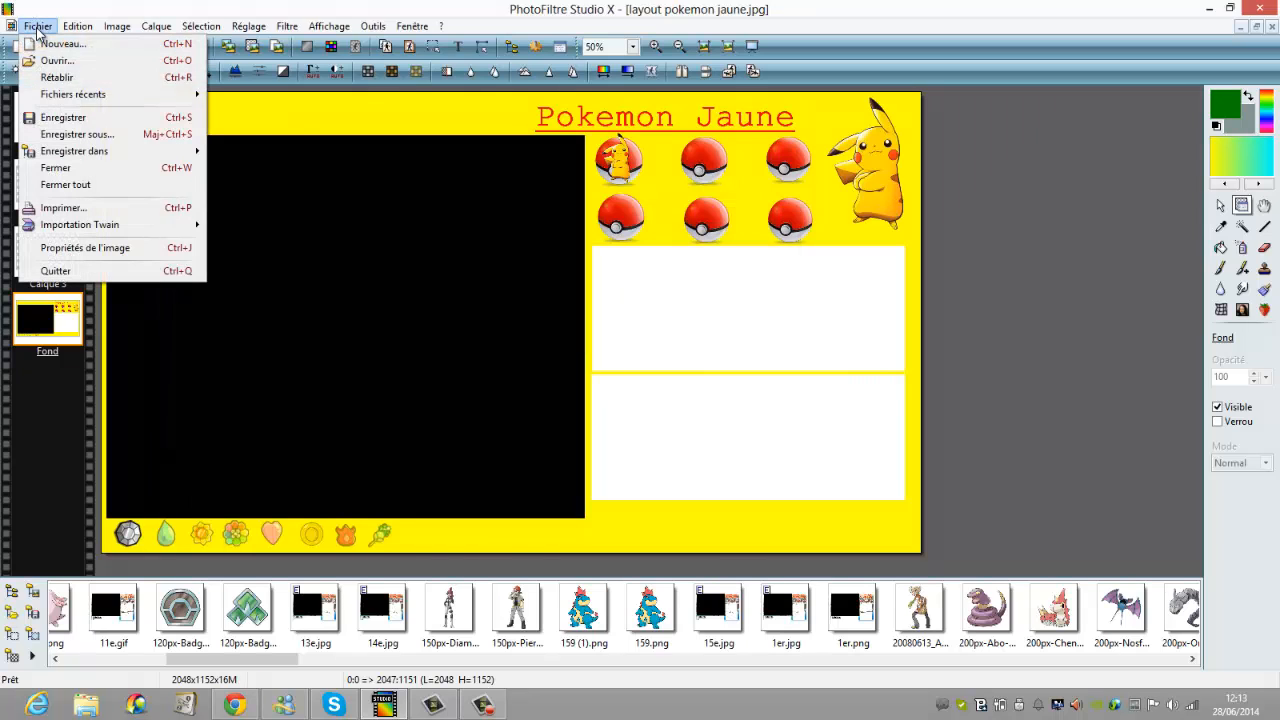
{"action": "left_click", "coordinate": [140, 134]}
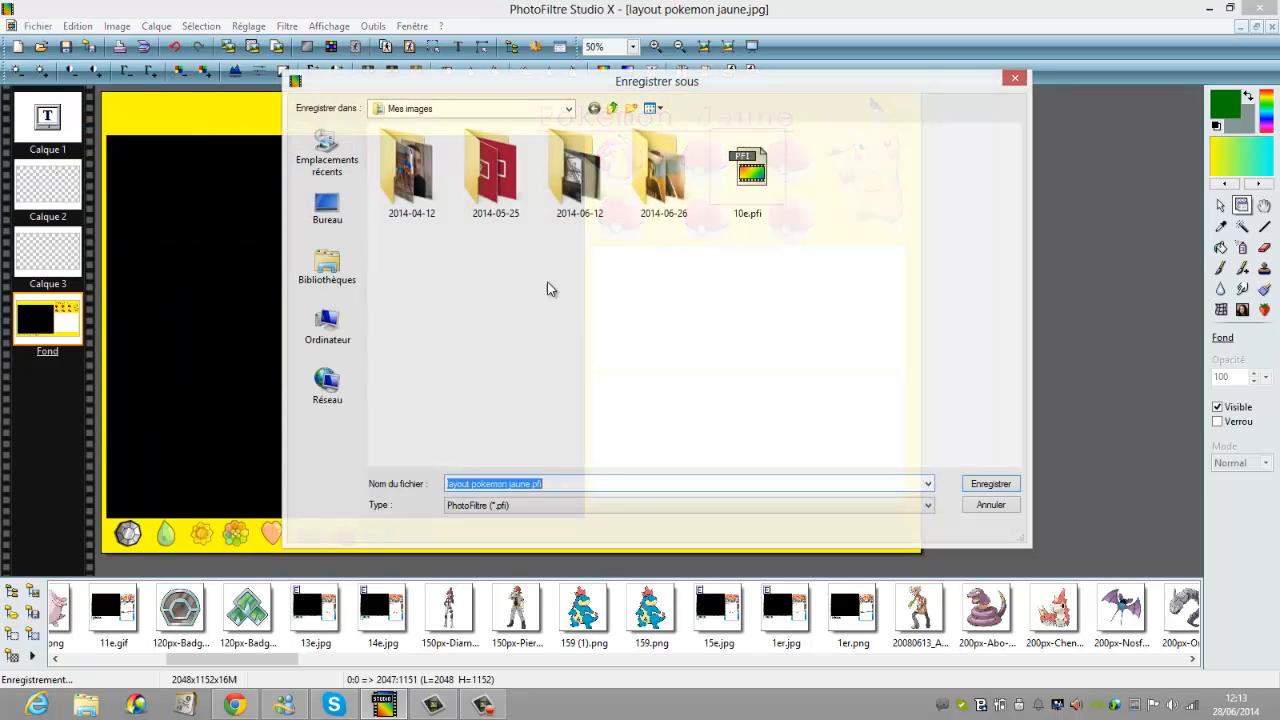
{"action": "left_click", "coordinate": [612, 504]}
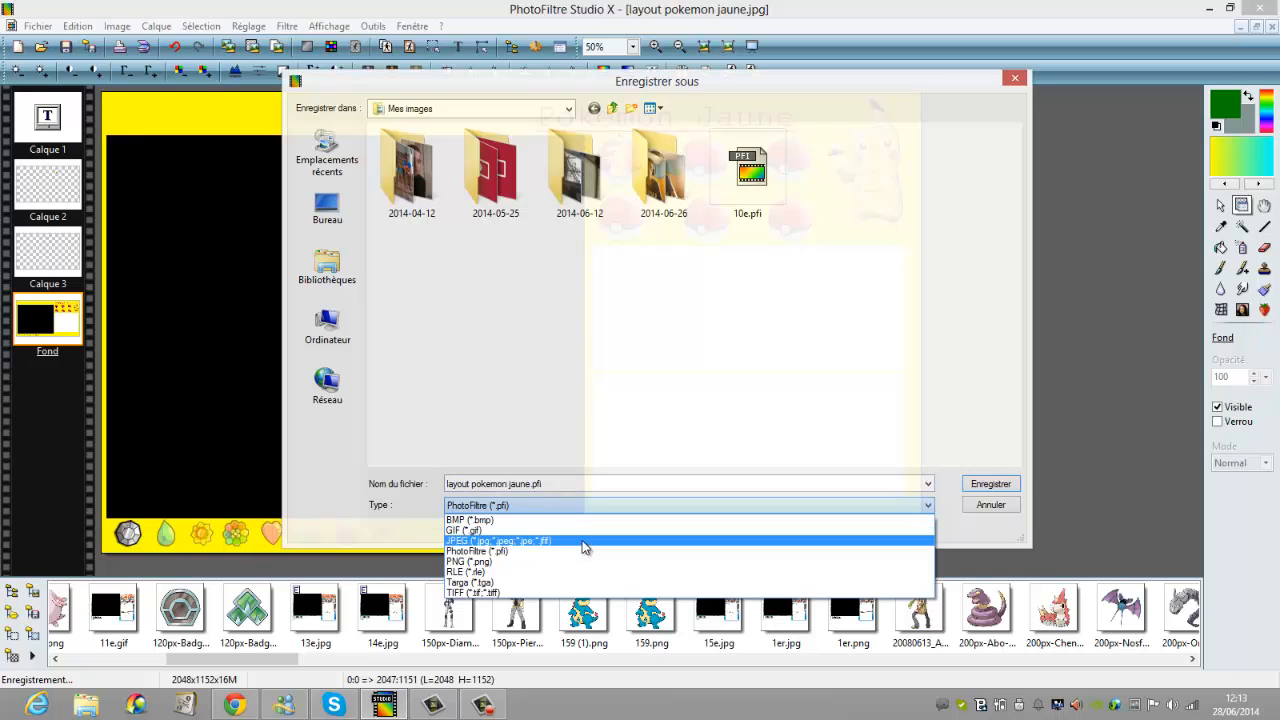
{"action": "left_click", "coordinate": [588, 531]}
{"action": "left_click", "coordinate": [612, 486]}
{"action": "key", "text": "BackSpace"}
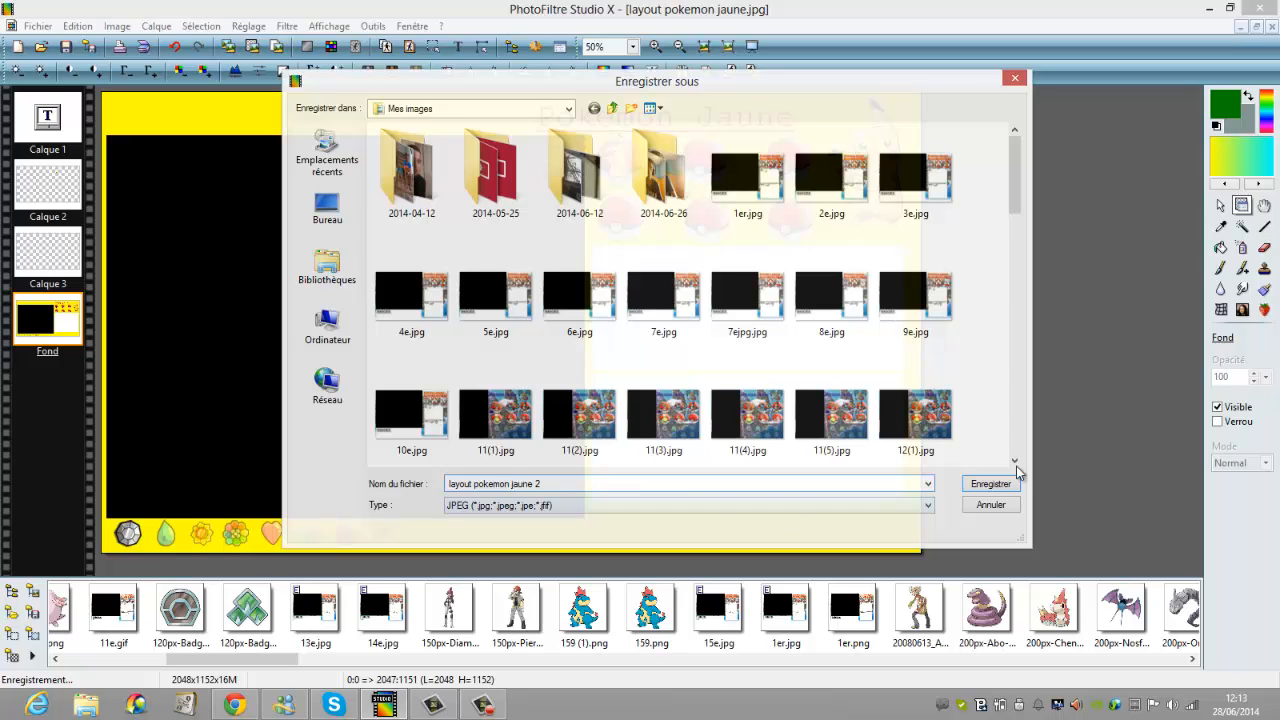
{"action": "left_click", "coordinate": [990, 484]}
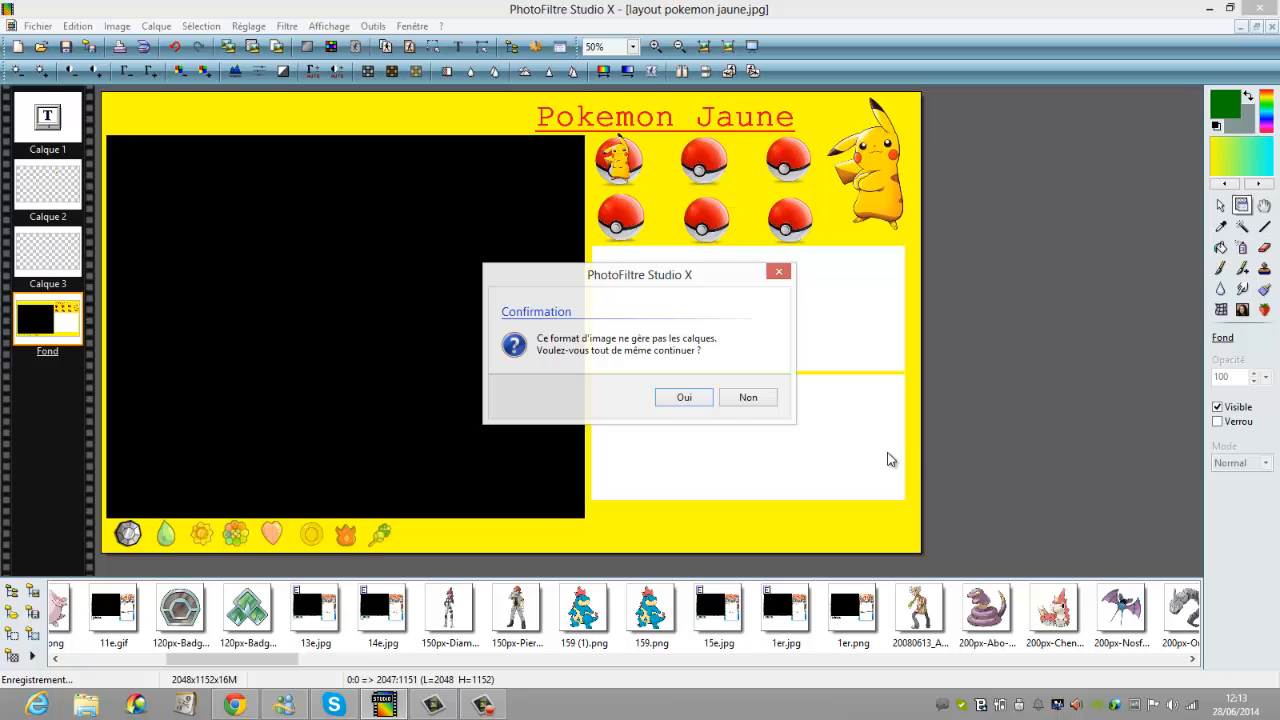
{"action": "left_click", "coordinate": [686, 399]}
{"action": "left_click", "coordinate": [684, 446]}
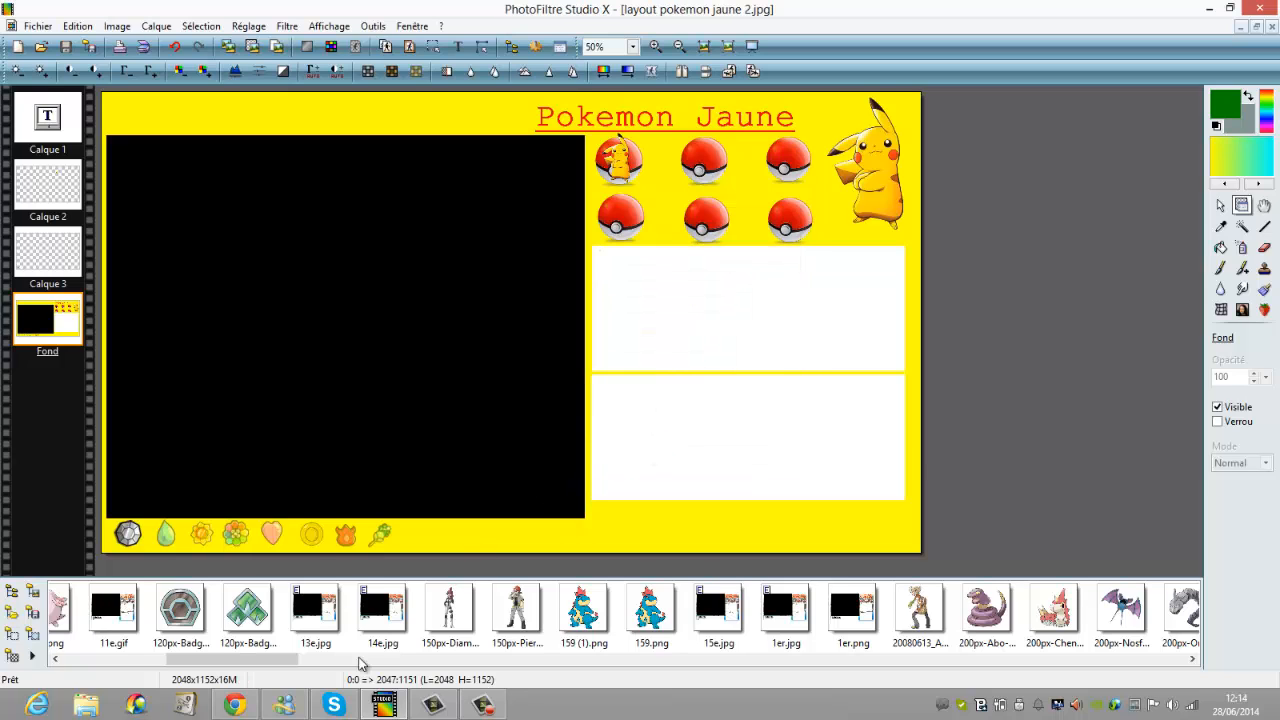
Switch to Camtasia Studio and import layout pokemon jaune.jpg from the Images library.
{"action": "left_click", "coordinate": [433, 705]}
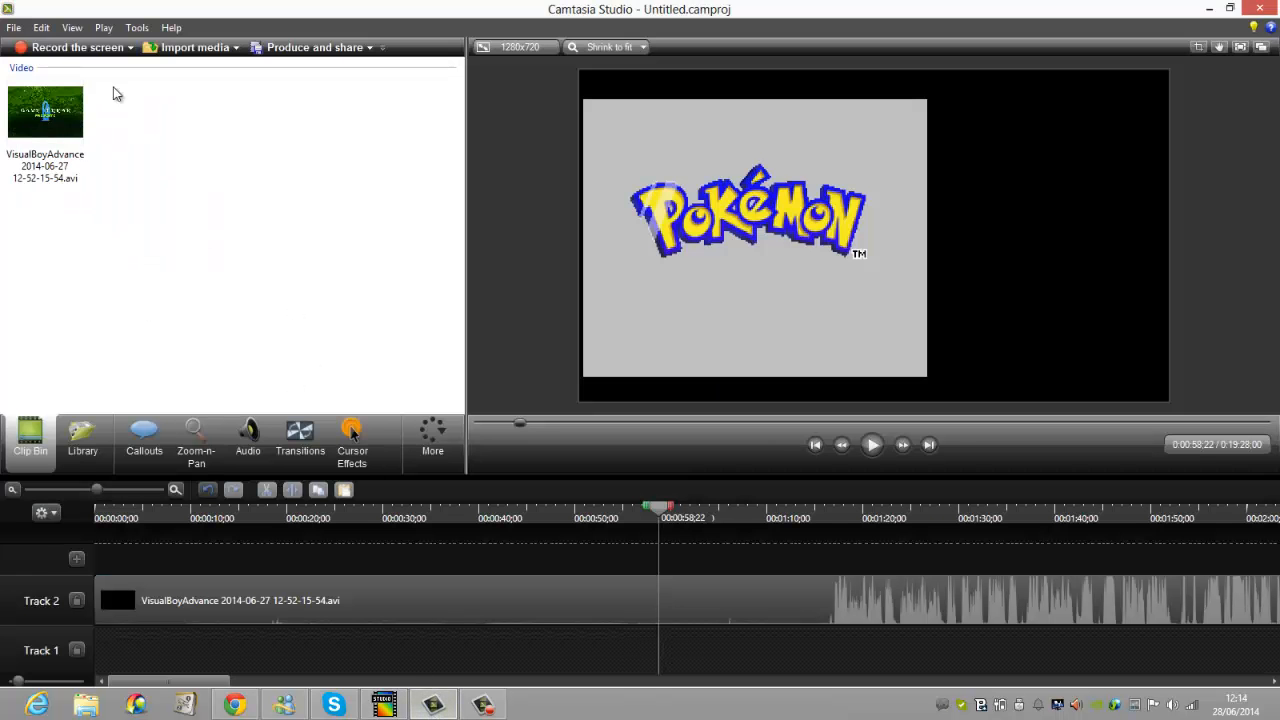
{"action": "left_click", "coordinate": [182, 48]}
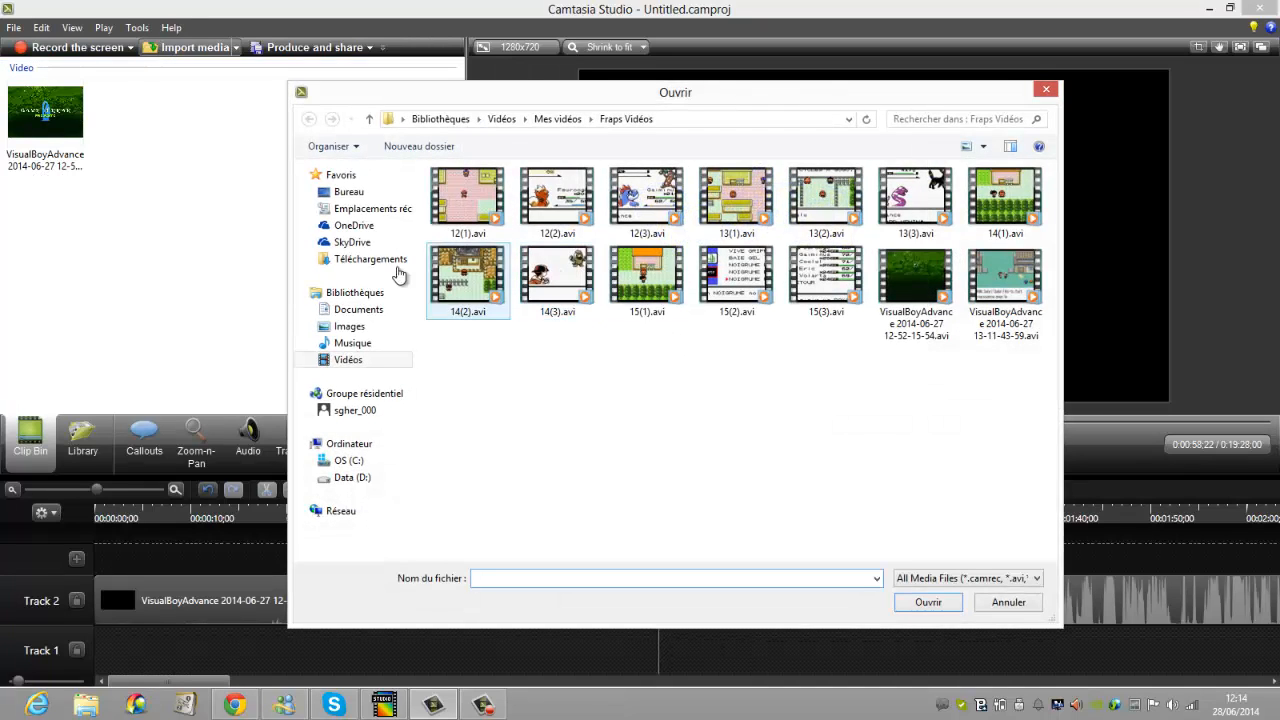
{"action": "left_click", "coordinate": [355, 327]}
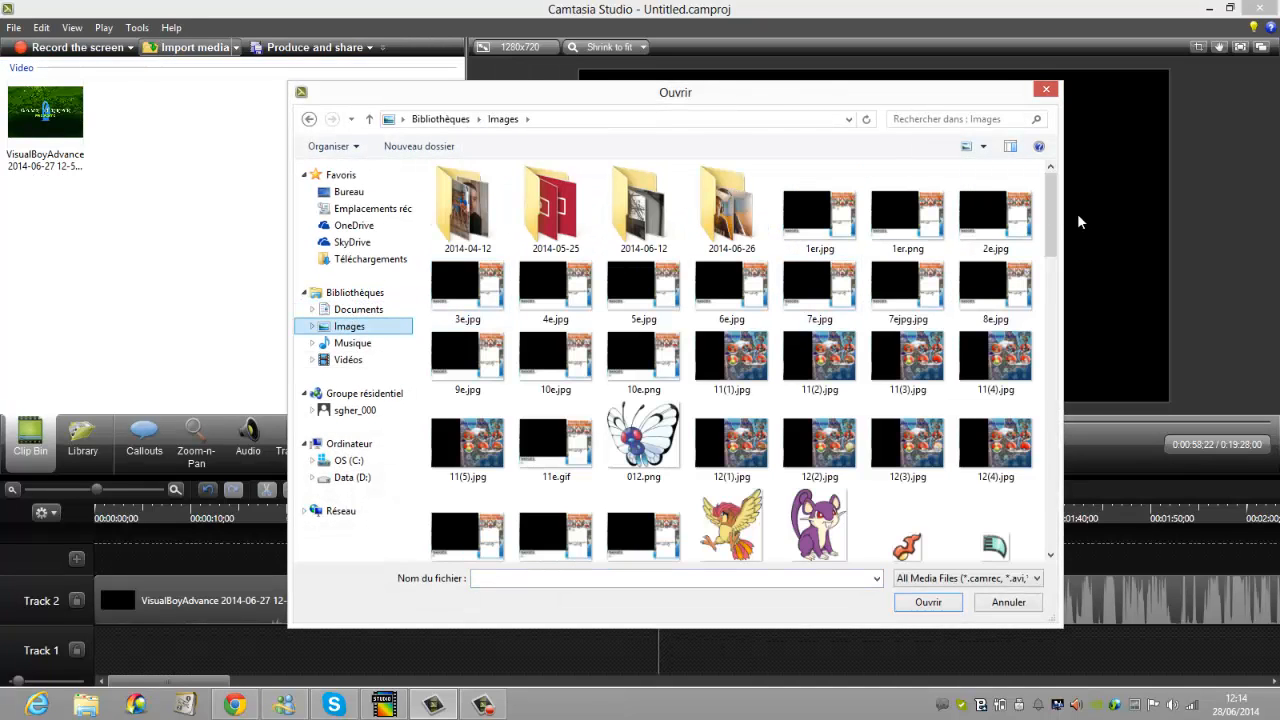
{"action": "left_click_drag", "start_coordinate": [1051, 222], "coordinate": [1020, 548]}
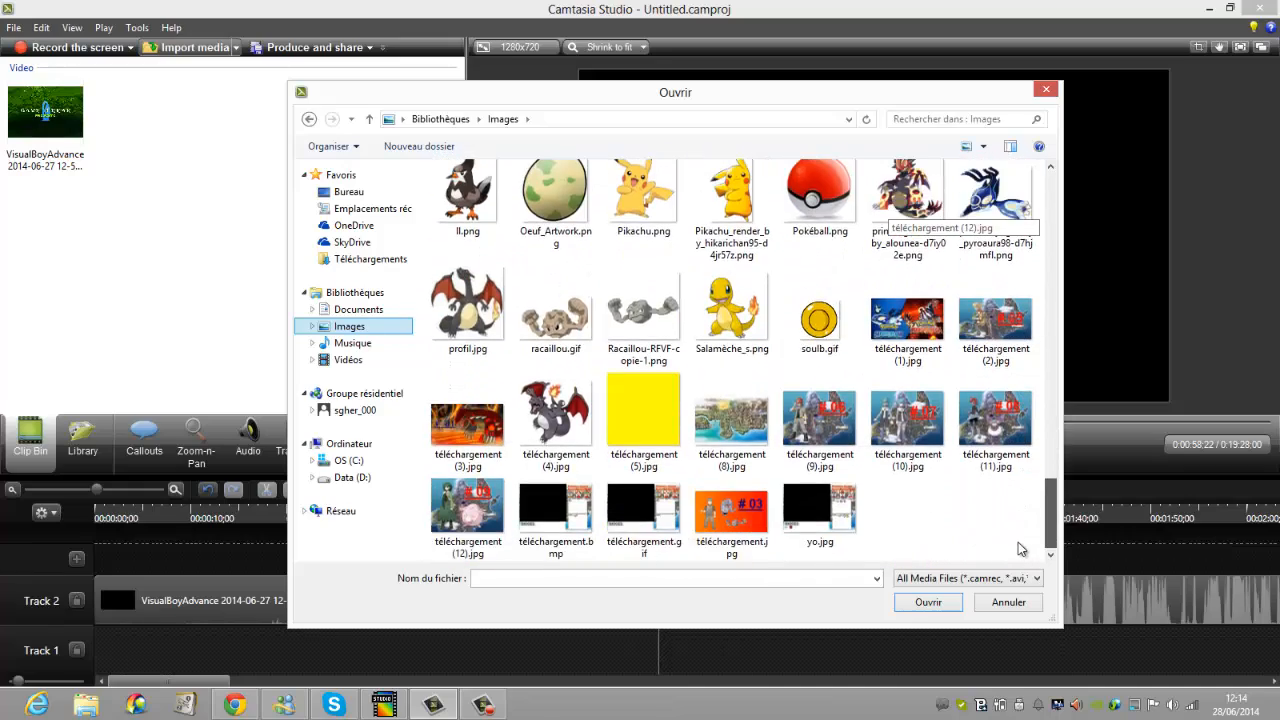
{"action": "scroll", "coordinate": [1020, 548], "scroll_direction": "up", "scroll_amount": 3}
{"action": "left_click", "coordinate": [722, 395]}
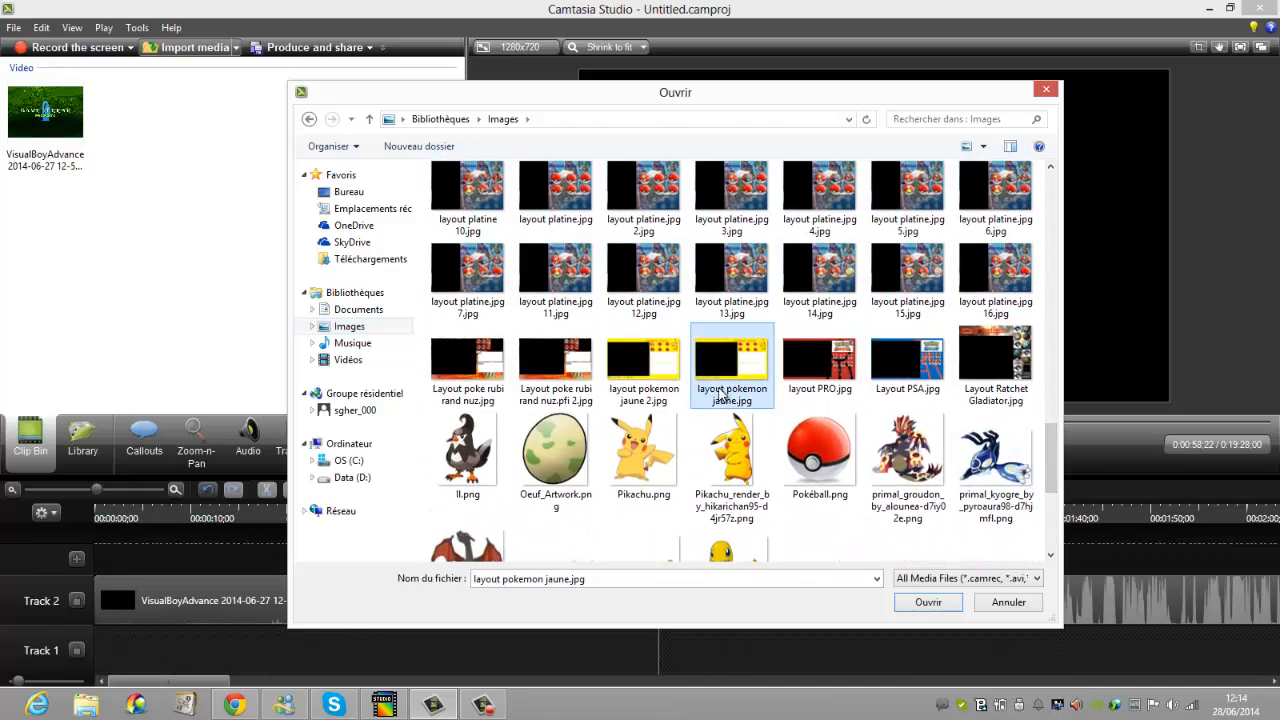
{"action": "double_click", "coordinate": [722, 395]}
Import the updated layout, layout pokemon jaune 2.jpg, from the Images library as well.
{"action": "left_click", "coordinate": [190, 50]}
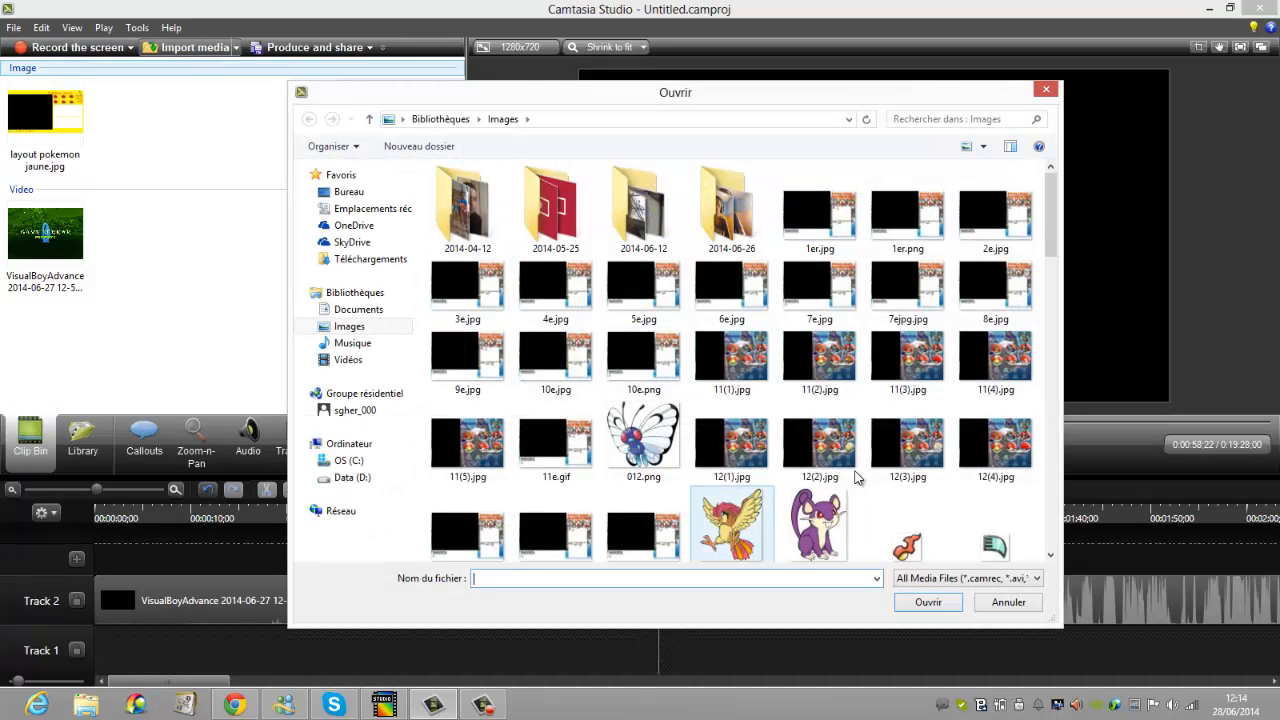
{"action": "left_click_drag", "start_coordinate": [1062, 261], "coordinate": [970, 512]}
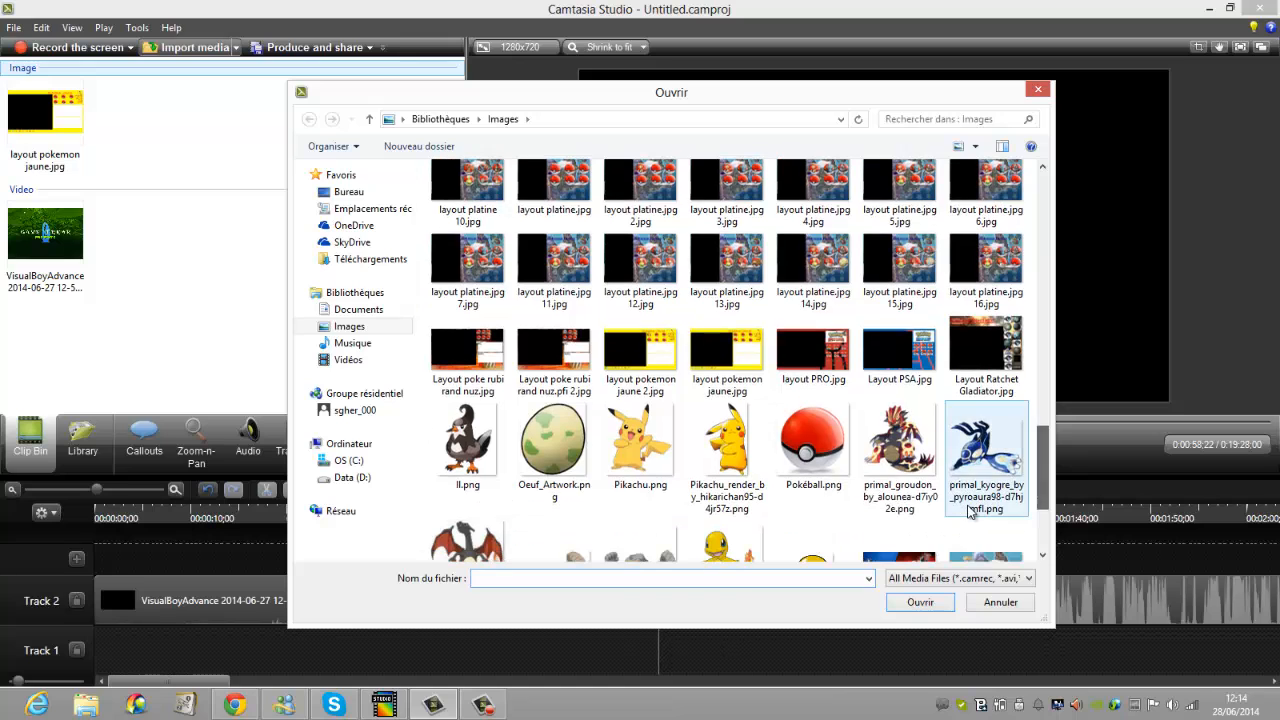
{"action": "double_click", "coordinate": [640, 352]}
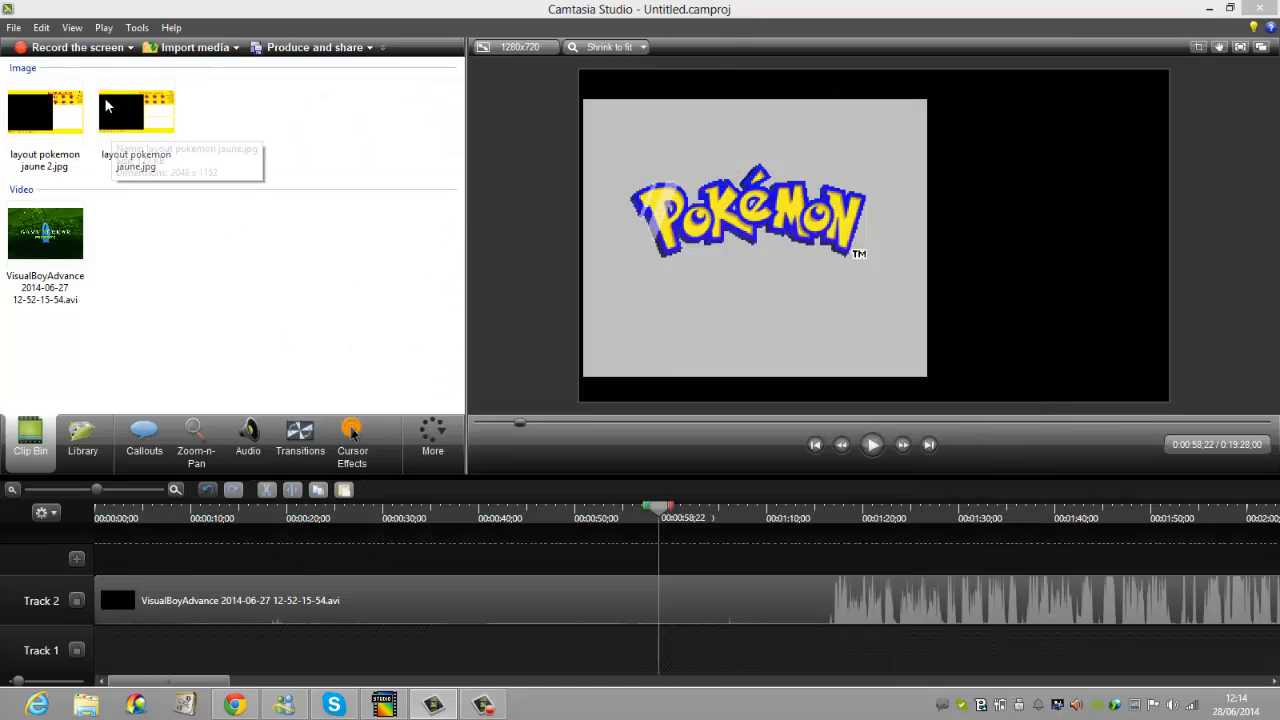
Place layout pokemon jaune.jpg at the start of Track 1, below the gameplay video, and set its end at 0:01:19;28.
{"action": "left_click_drag", "start_coordinate": [122, 115], "coordinate": [898, 648]}
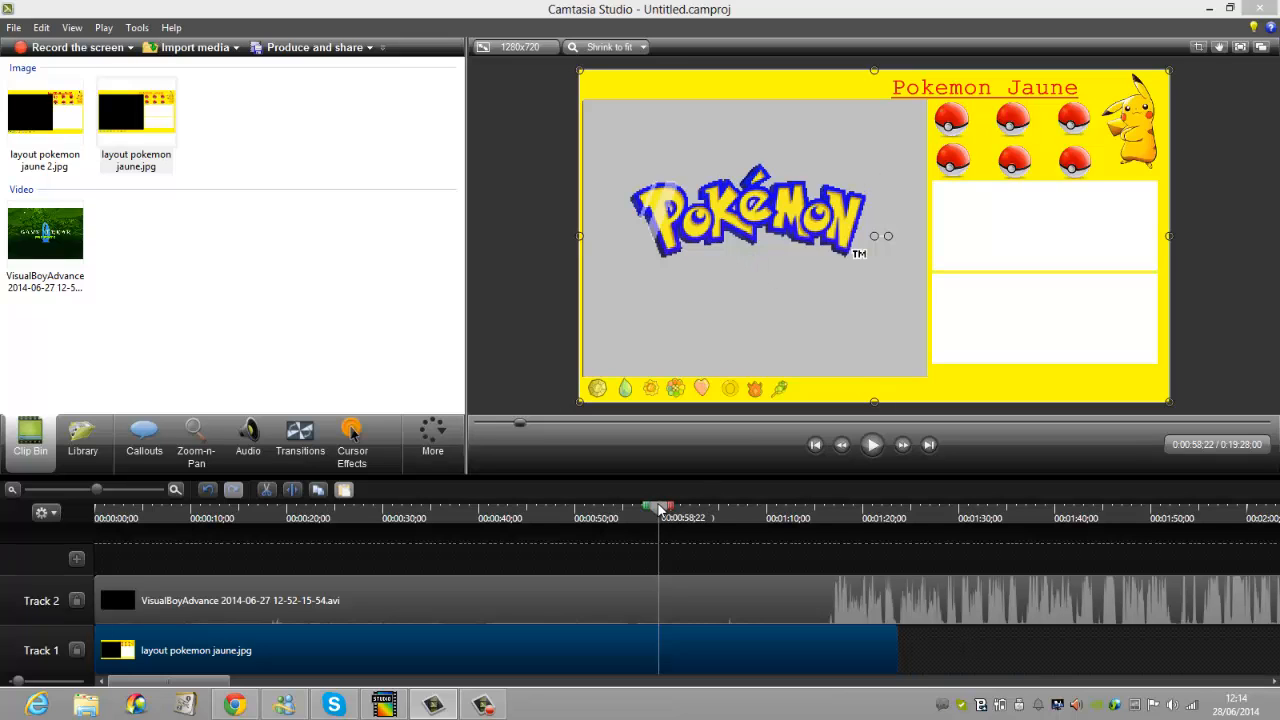
{"action": "left_click_drag", "start_coordinate": [659, 509], "coordinate": [727, 509]}
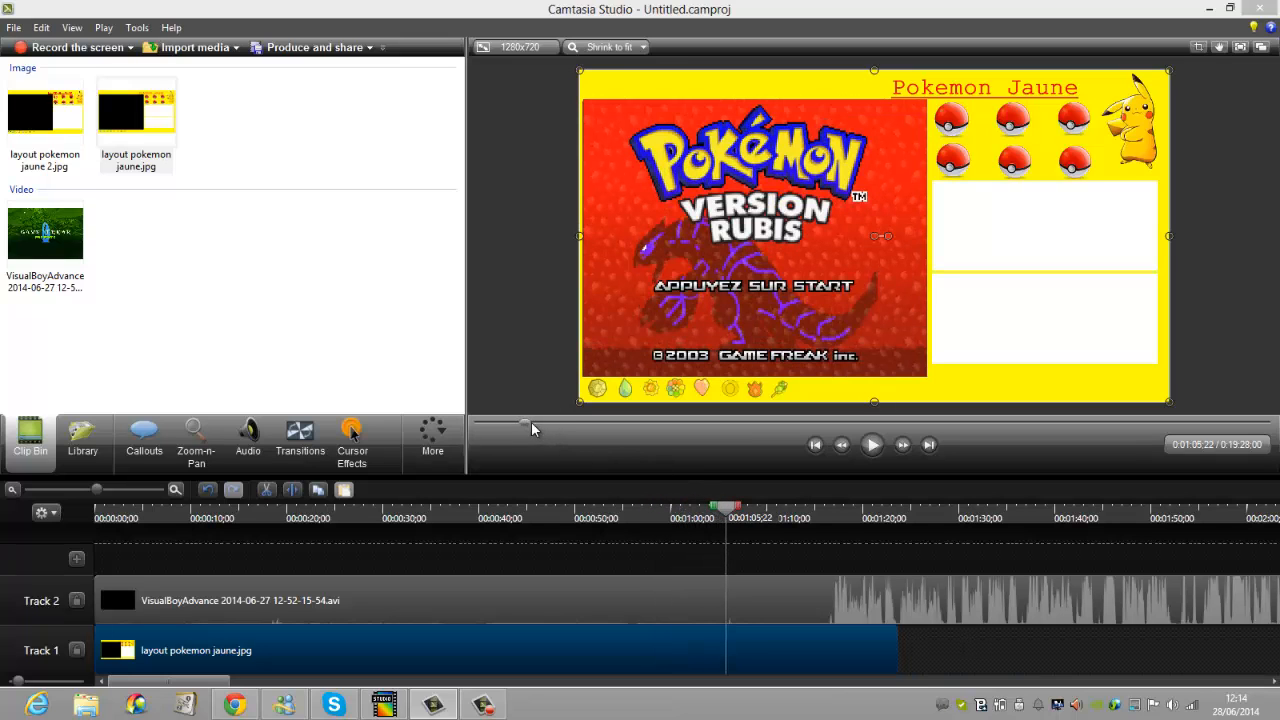
{"action": "mouse_move", "coordinate": [531, 421]}
{"action": "left_mouse_down"}
{"action": "mouse_move", "coordinate": [613, 429]}
{"action": "mouse_move", "coordinate": [536, 432]}
{"action": "left_mouse_up"}
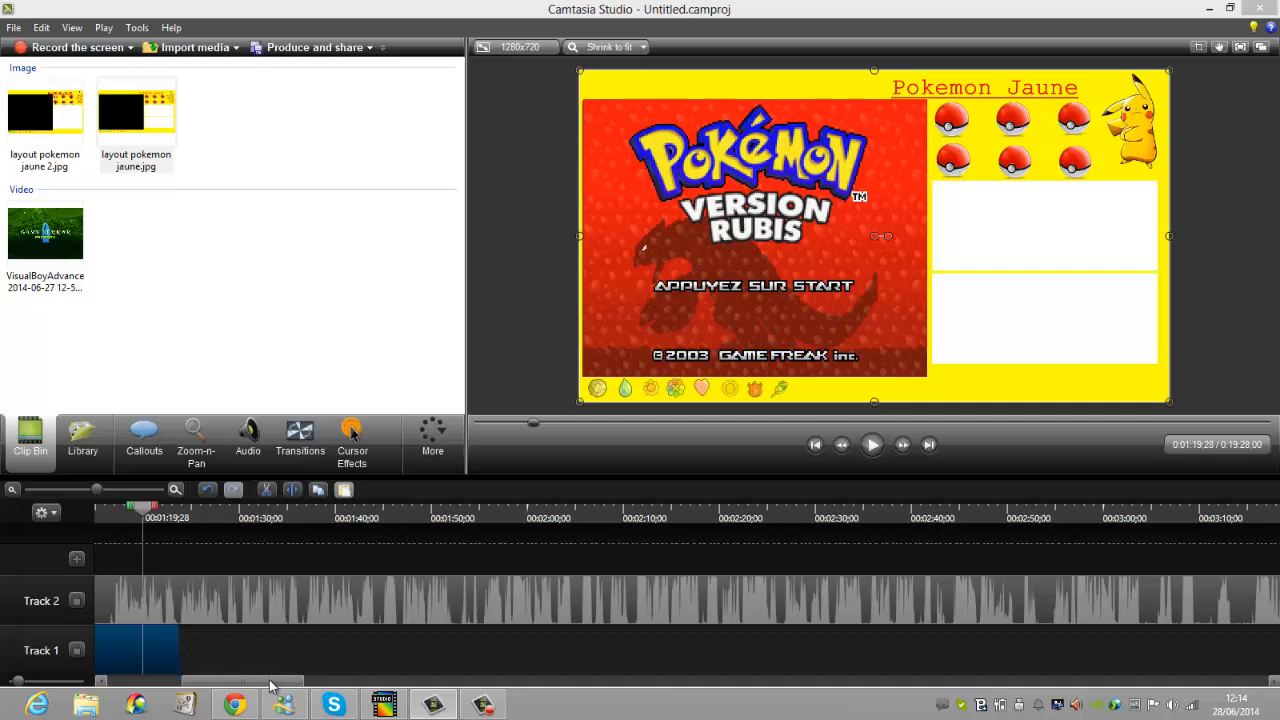
{"action": "scroll", "coordinate": [322, 655], "scroll_direction": "up", "scroll_amount": 5}
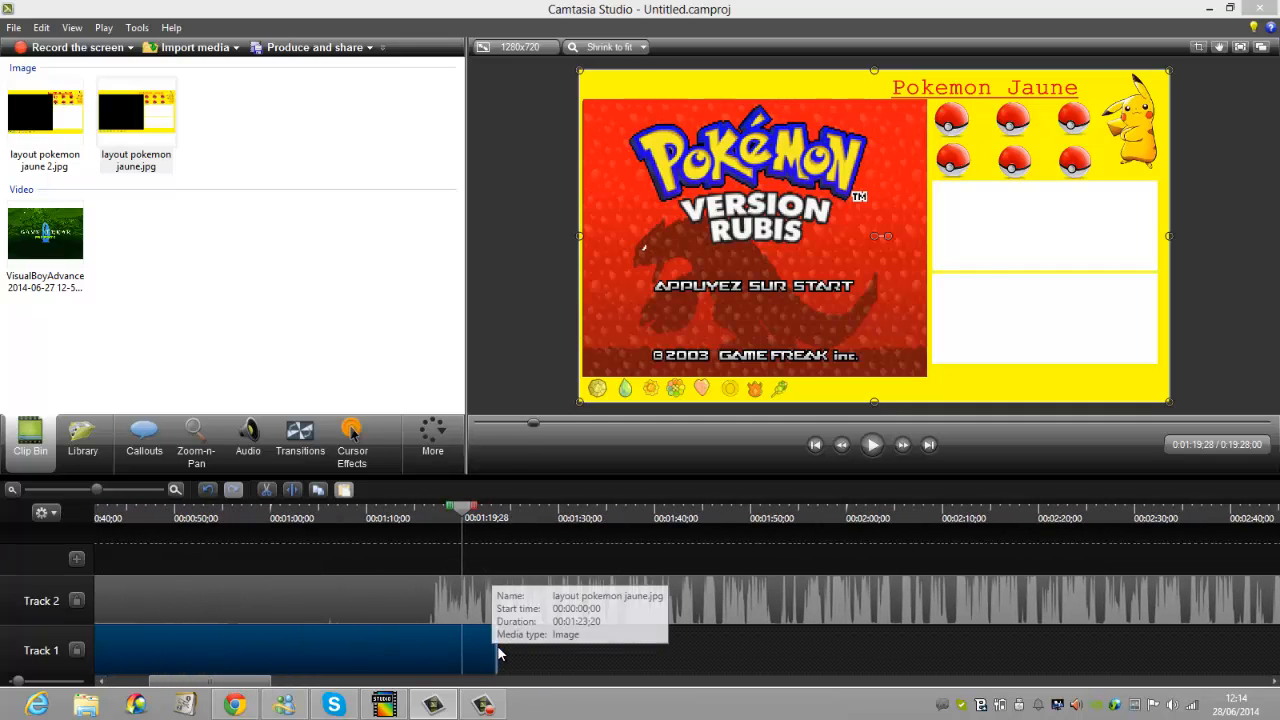
{"action": "left_click_drag", "start_coordinate": [491, 651], "coordinate": [458, 650]}
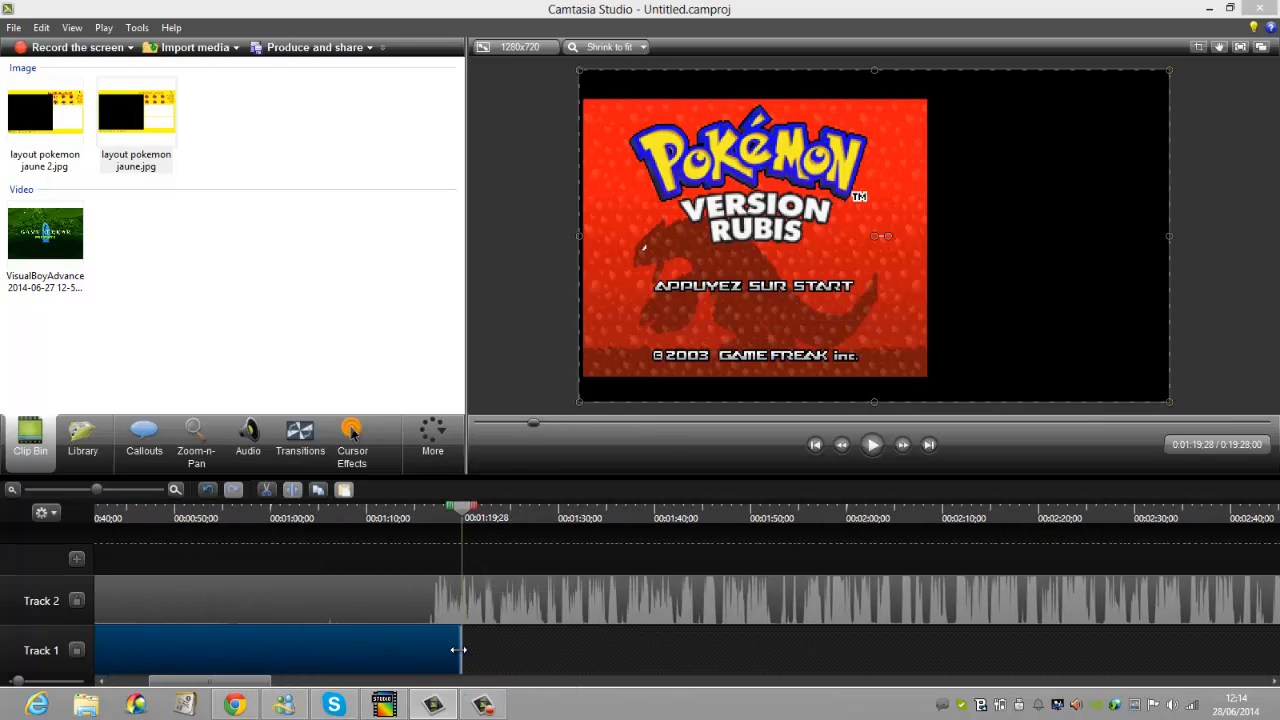
Place layout pokemon jaune 2.jpg directly after the first layout on Track 1 and extend it to about 0:01:41.
{"action": "left_click_drag", "start_coordinate": [50, 150], "coordinate": [418, 425]}
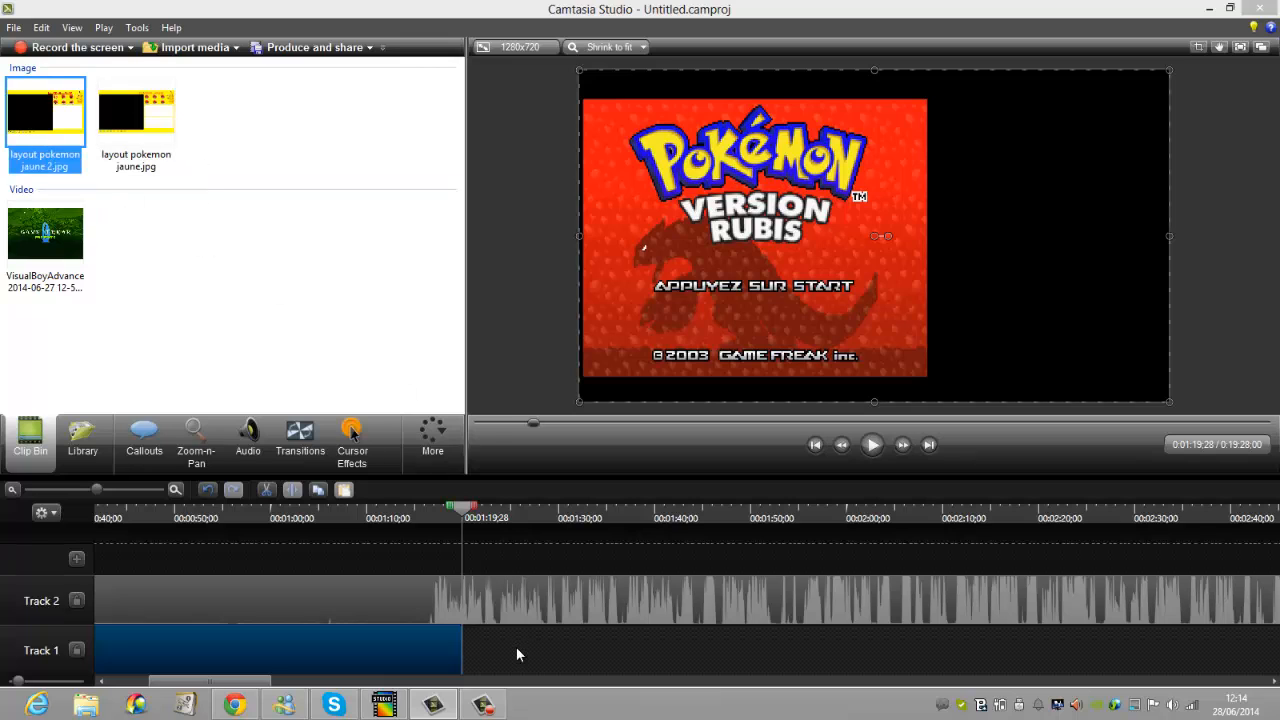
{"action": "left_click_drag", "start_coordinate": [517, 654], "coordinate": [486, 651]}
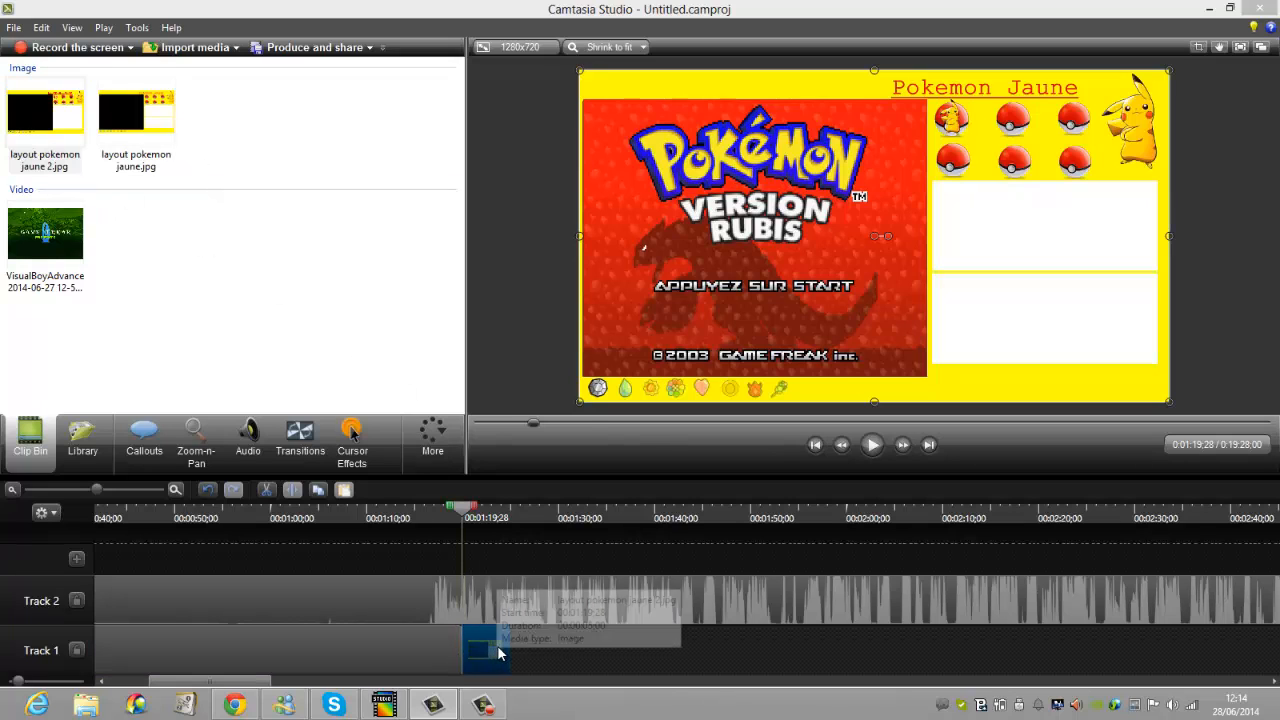
{"action": "left_click_drag", "start_coordinate": [508, 651], "coordinate": [670, 651]}
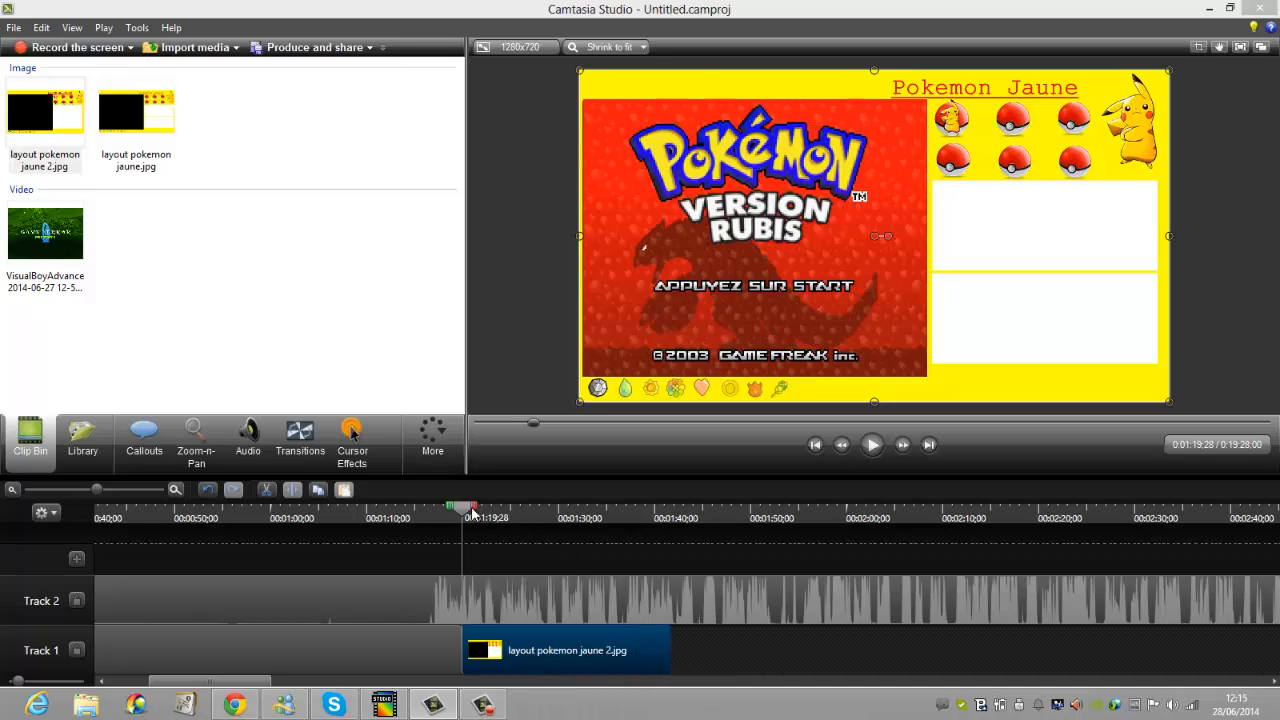
Play back the changeover between the two layouts, starting at 0:01:19;18.
{"action": "left_click_drag", "start_coordinate": [472, 508], "coordinate": [470, 505]}
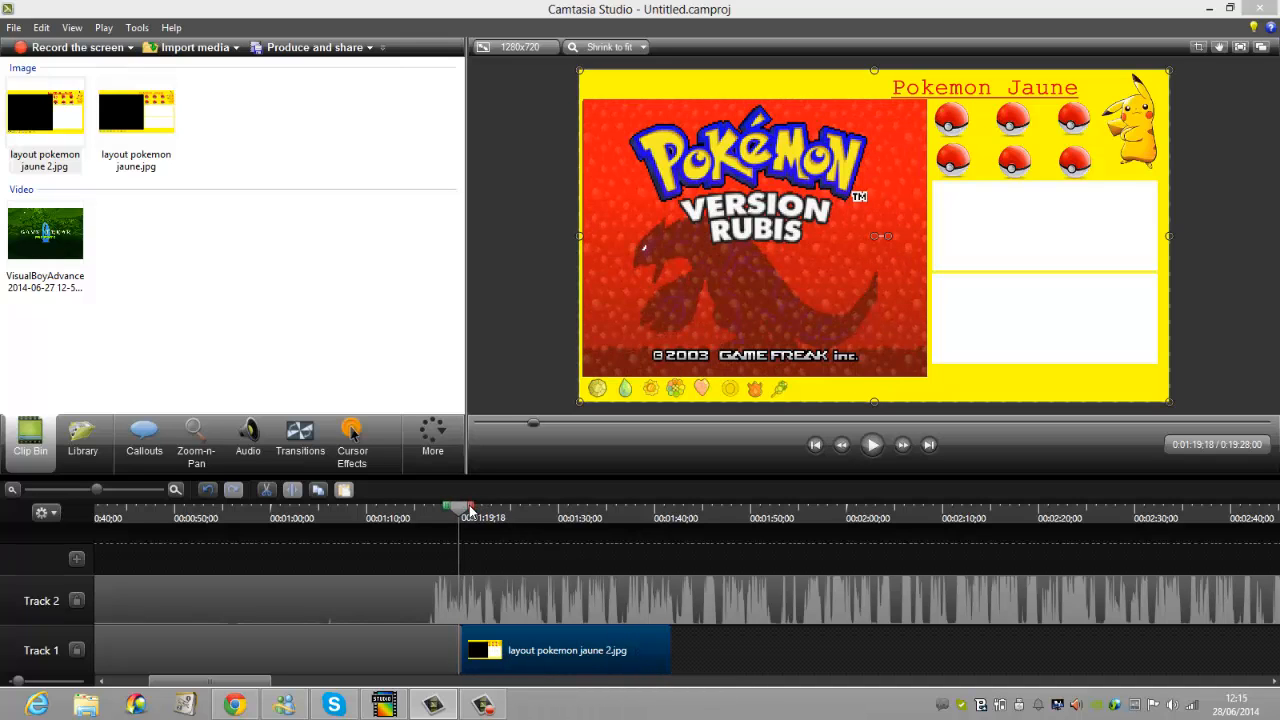
{"action": "left_click", "coordinate": [872, 446]}
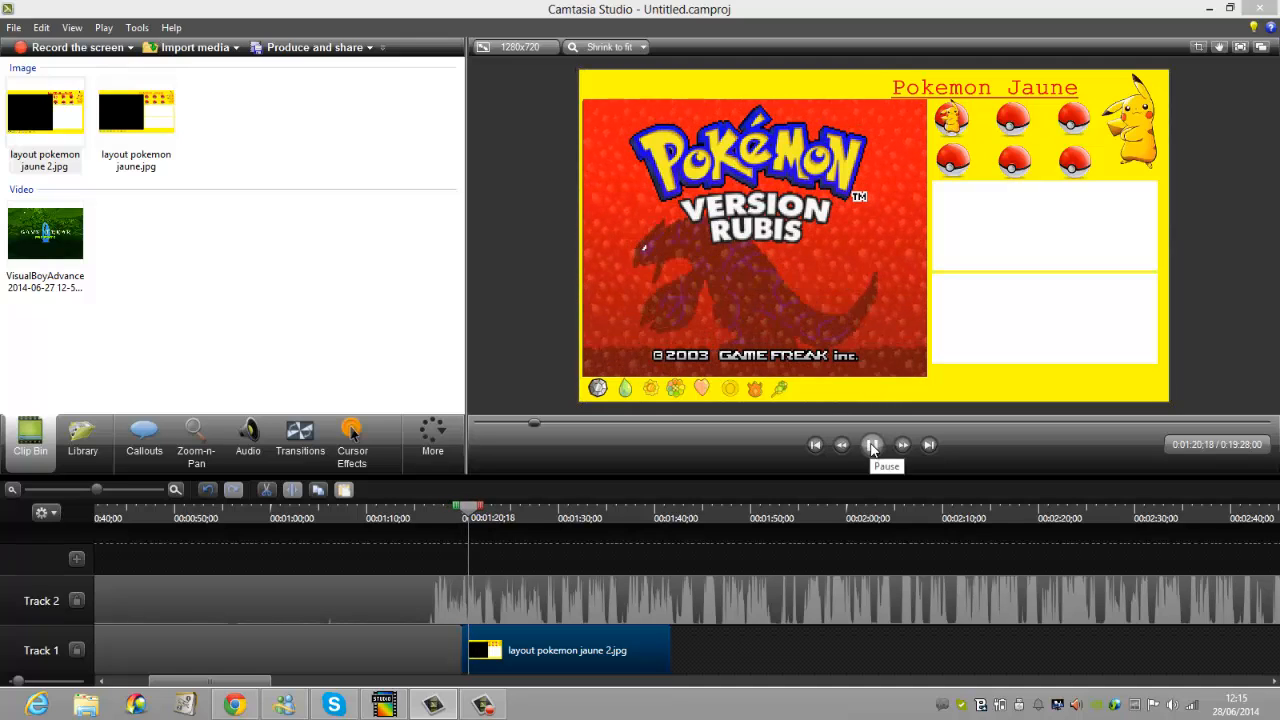
{"action": "left_click", "coordinate": [872, 446]}
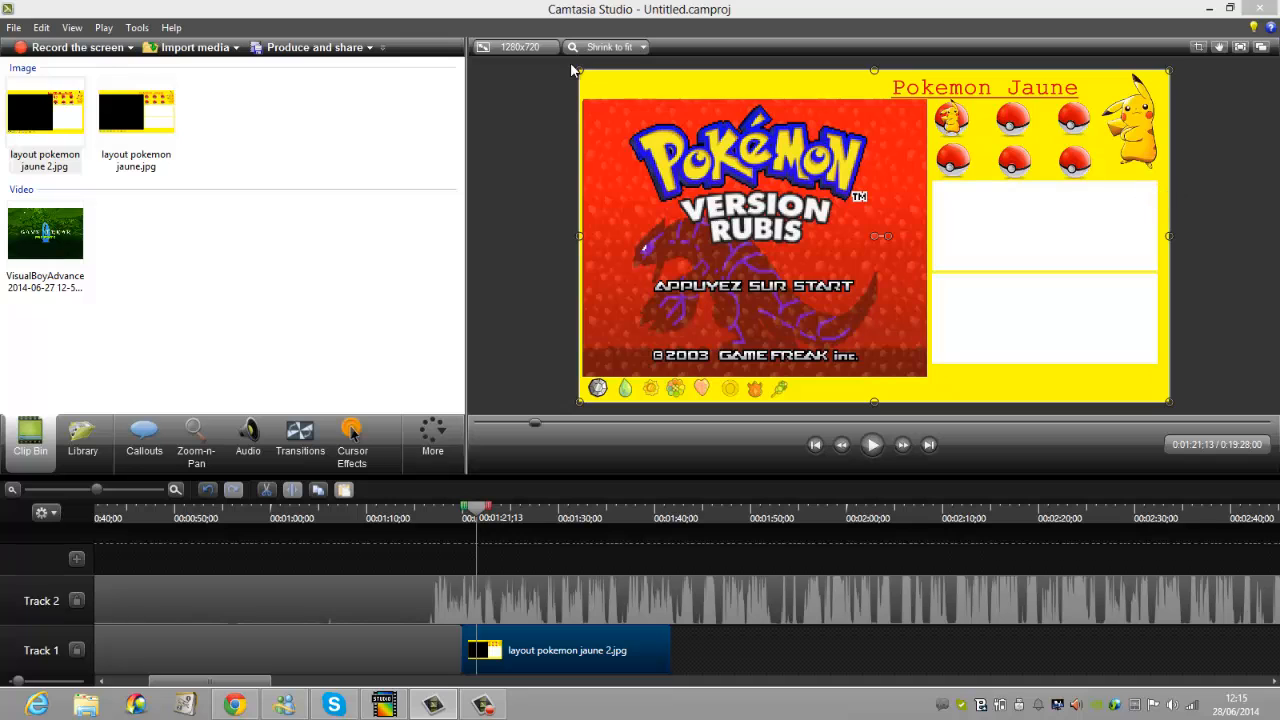
Delete both layout images from Track 1 and the VisualBoyAdvance video from Track 2.
{"action": "left_click", "coordinate": [290, 655]}
{"action": "right_click", "coordinate": [290, 655]}
{"action": "left_click", "coordinate": [352, 481]}
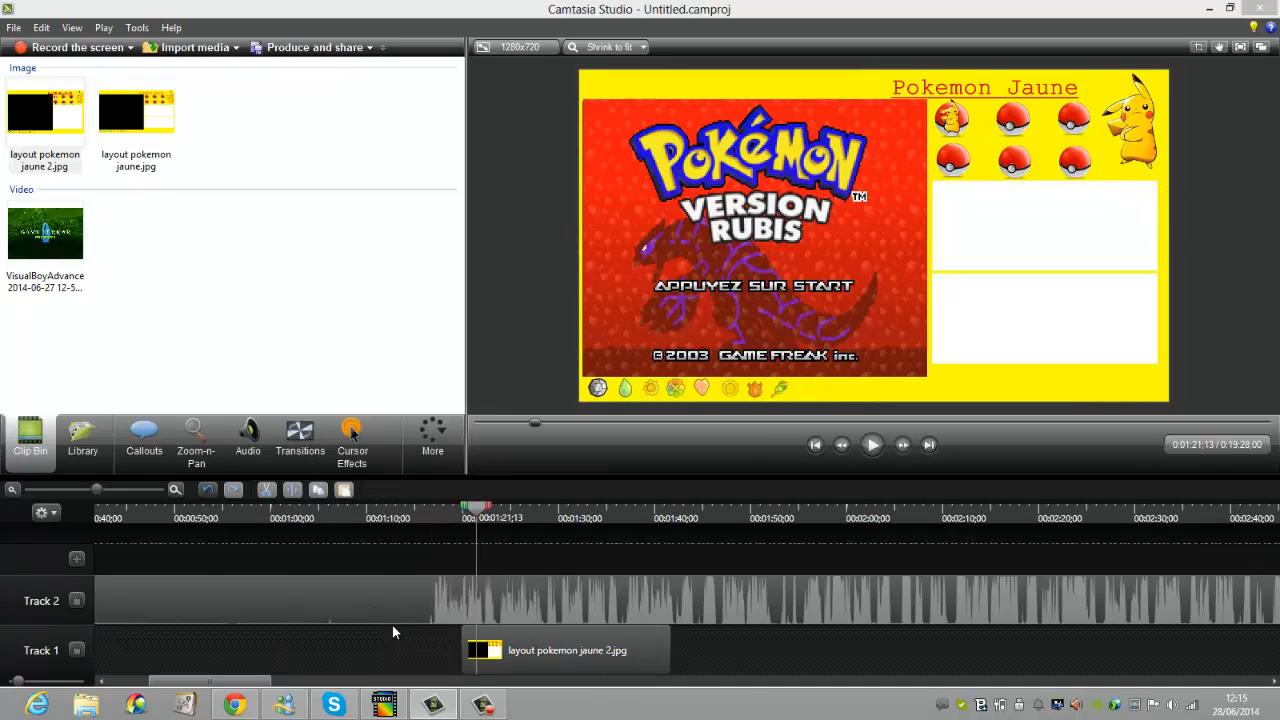
{"action": "right_click", "coordinate": [486, 646]}
{"action": "left_click", "coordinate": [559, 485]}
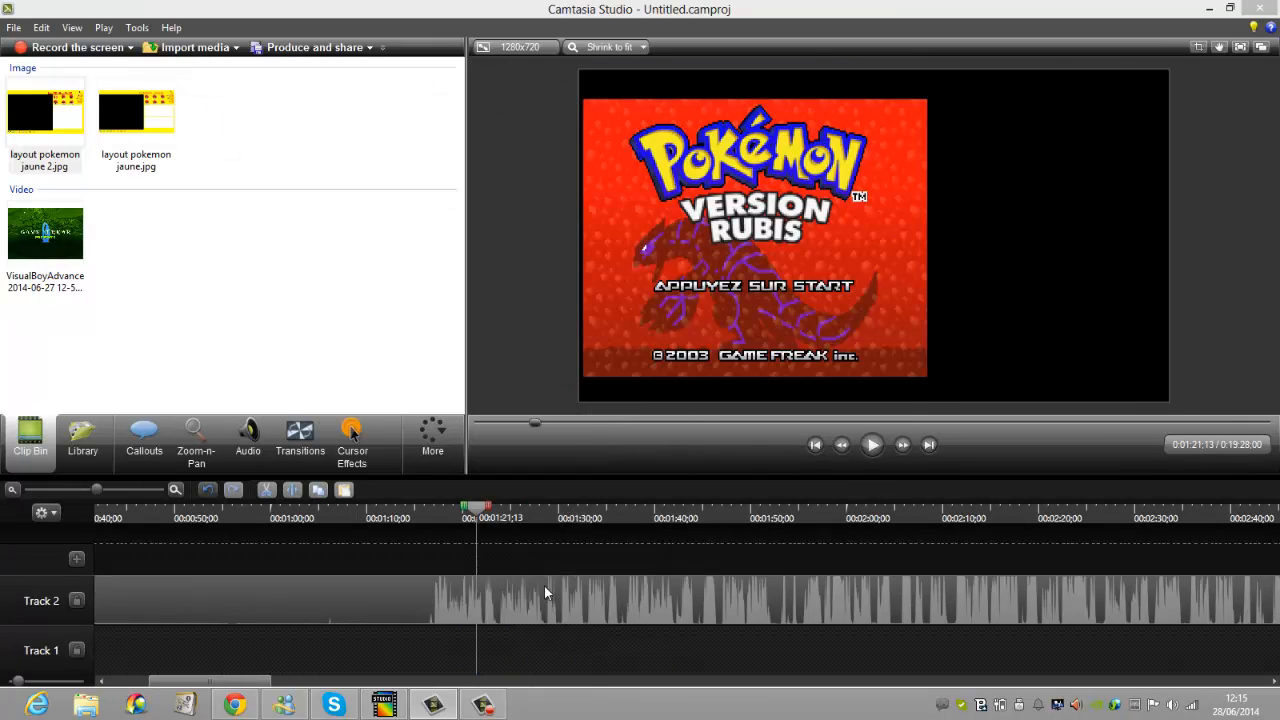
{"action": "left_click", "coordinate": [544, 598]}
{"action": "right_click", "coordinate": [544, 598]}
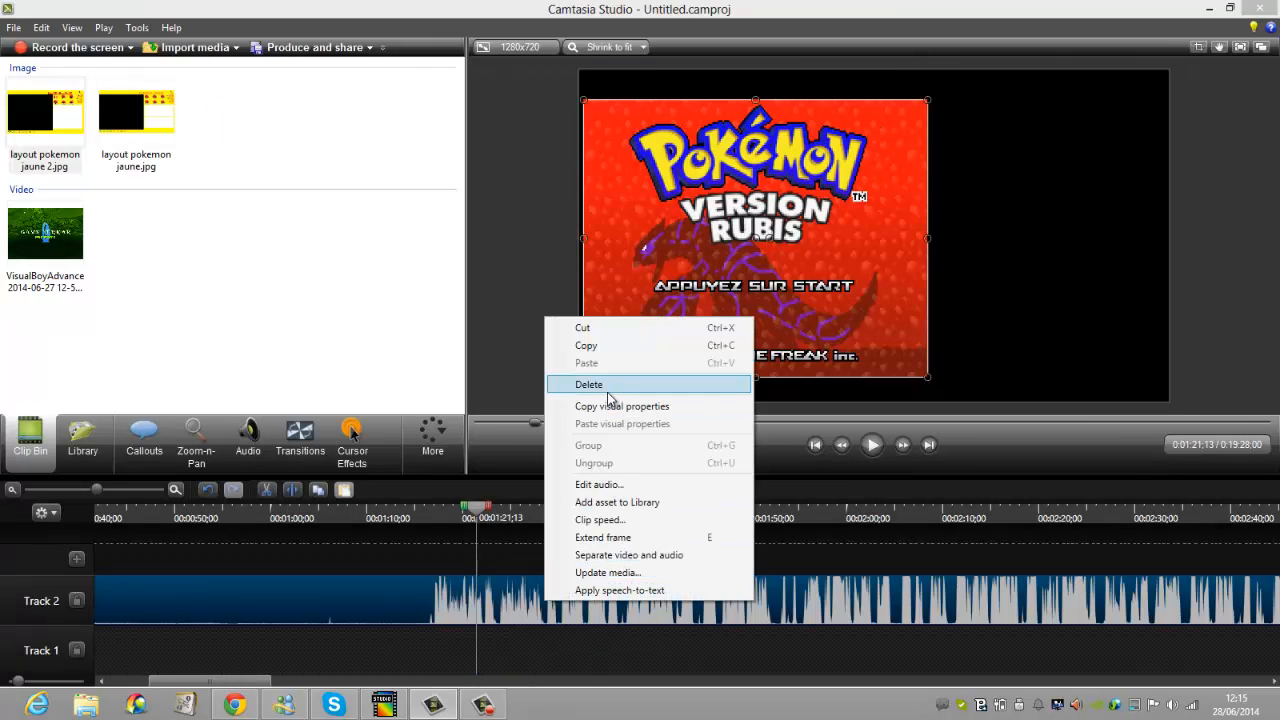
{"action": "left_click", "coordinate": [589, 384]}
Remove the two layout images and the video from the Clip Bin.
{"action": "left_click_drag", "start_coordinate": [41, 328], "coordinate": [176, 74]}
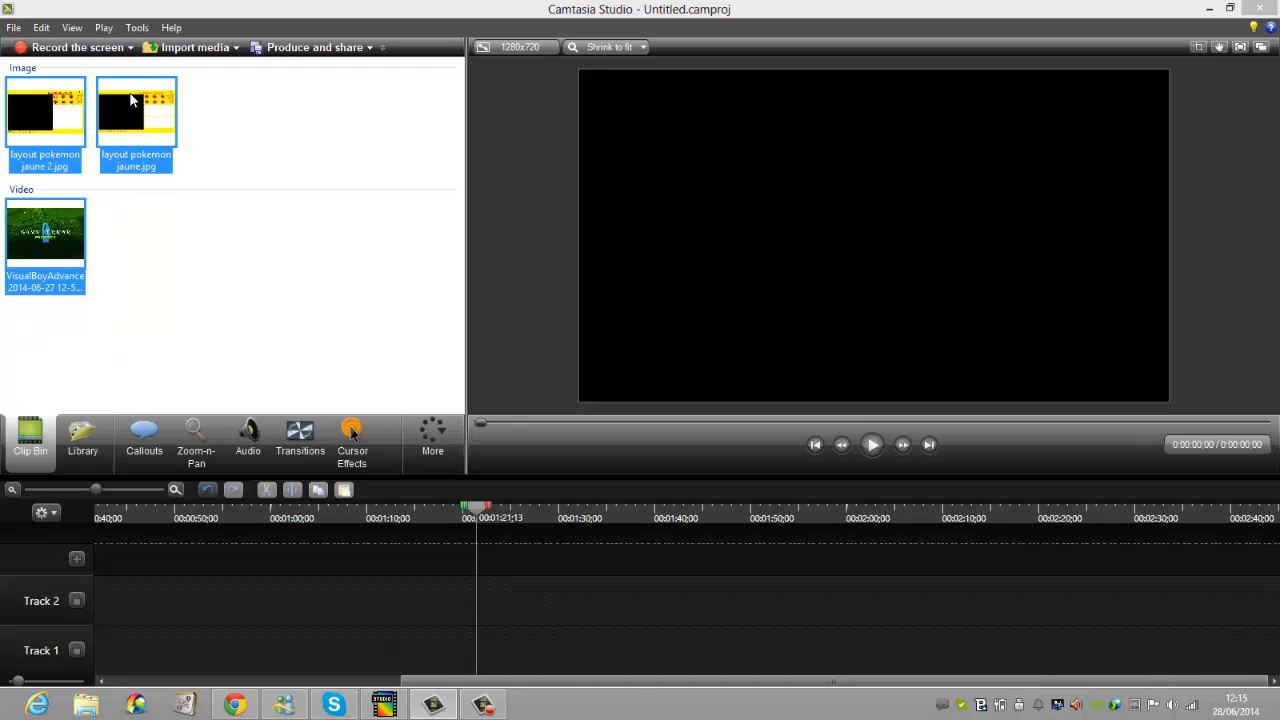
{"action": "right_click", "coordinate": [130, 94]}
{"action": "left_click", "coordinate": [188, 147]}
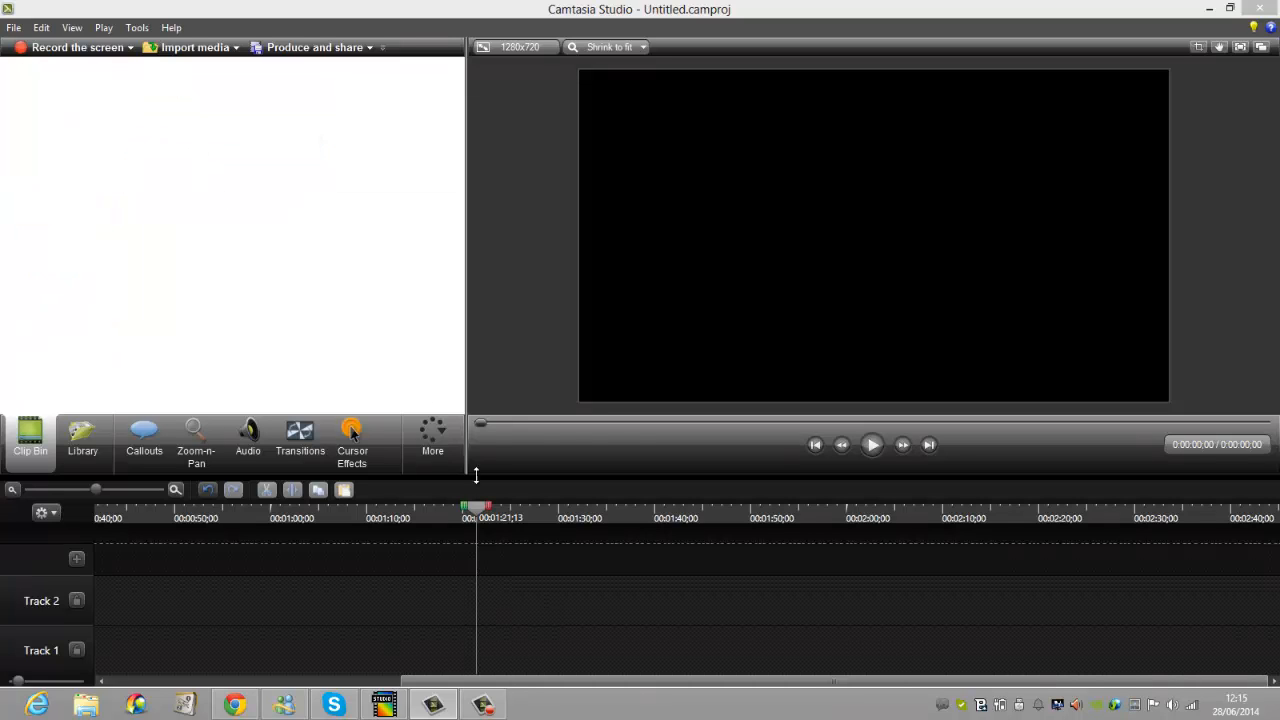
Import Layout poke rubi rand nuz.jpg from the Images library.
{"action": "left_click", "coordinate": [190, 47]}
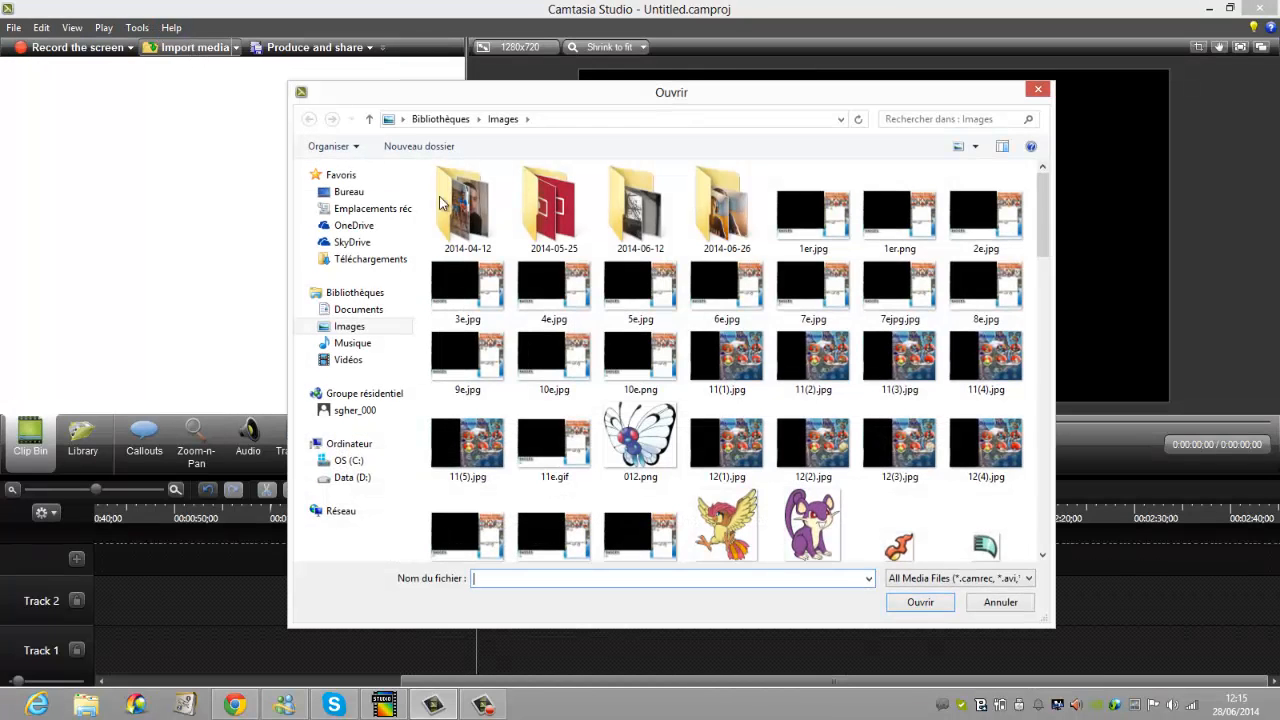
{"action": "left_click_drag", "start_coordinate": [1041, 243], "coordinate": [1080, 486]}
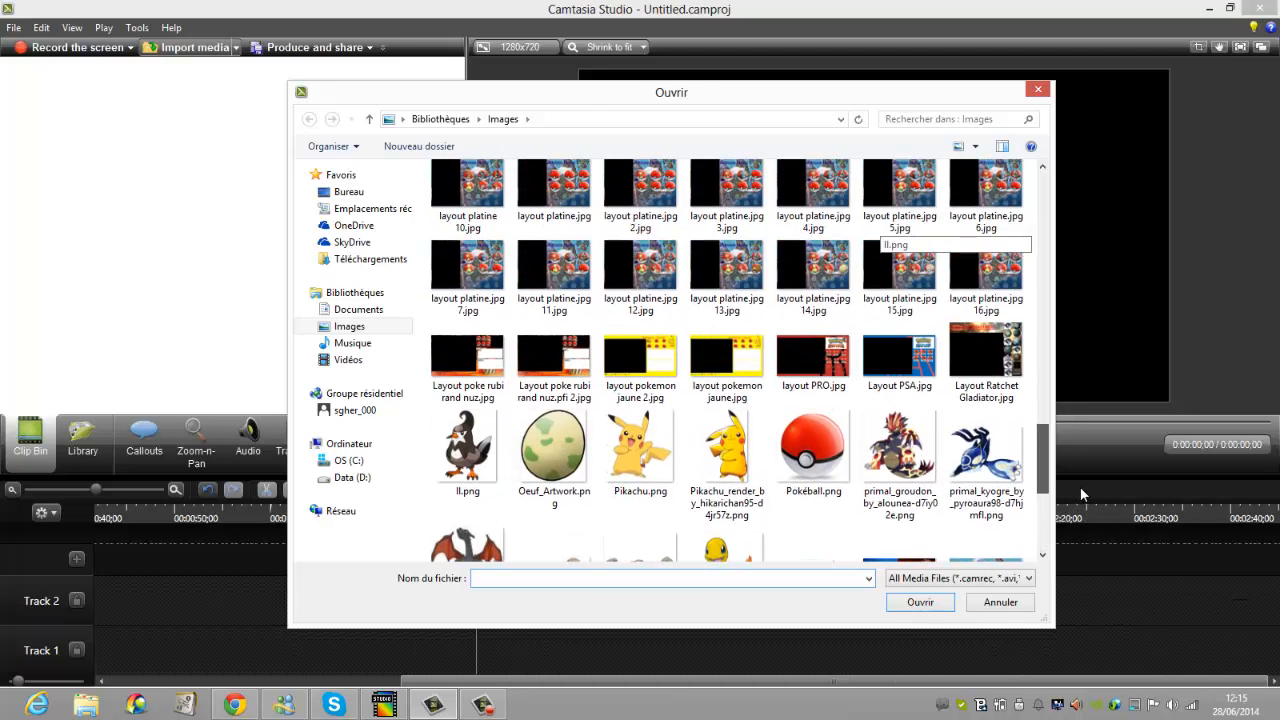
{"action": "left_click", "coordinate": [468, 372]}
{"action": "double_click", "coordinate": [468, 372]}
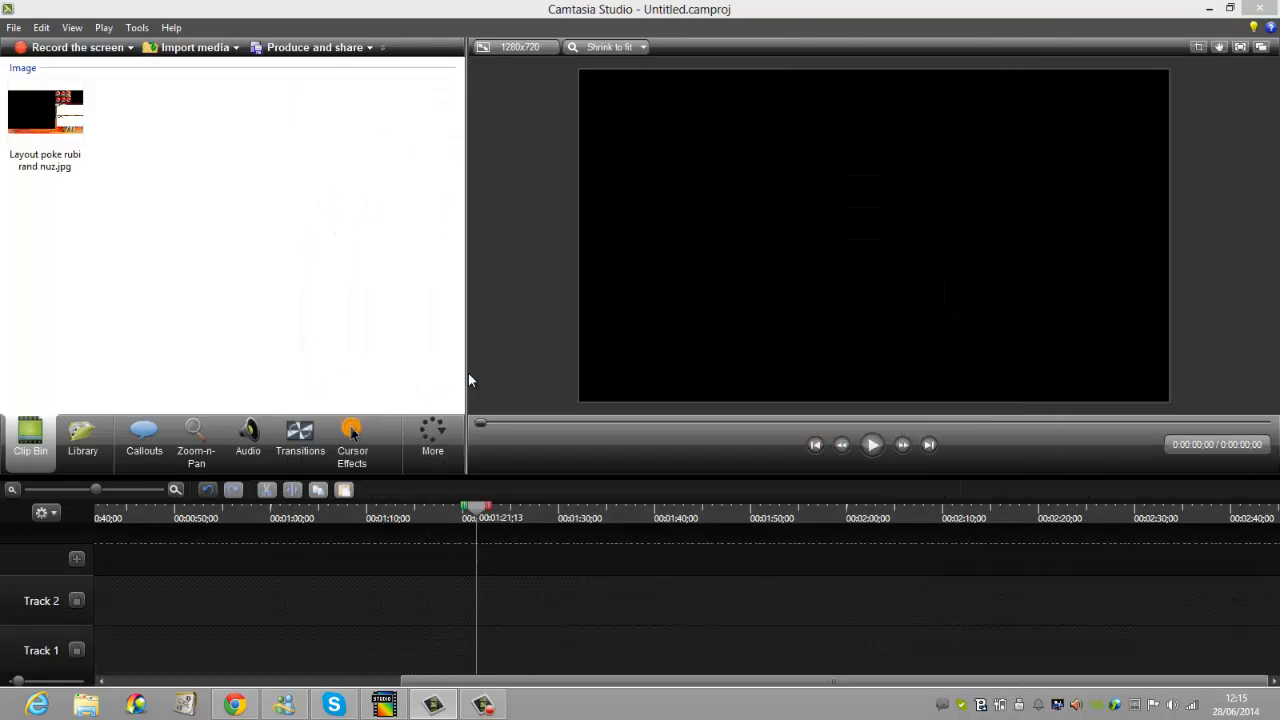
Place Layout poke rubi rand nuz.jpg at the start of Track 1 and extend it to 0:02:03;17.
{"action": "left_click_drag", "start_coordinate": [10, 155], "coordinate": [196, 656]}
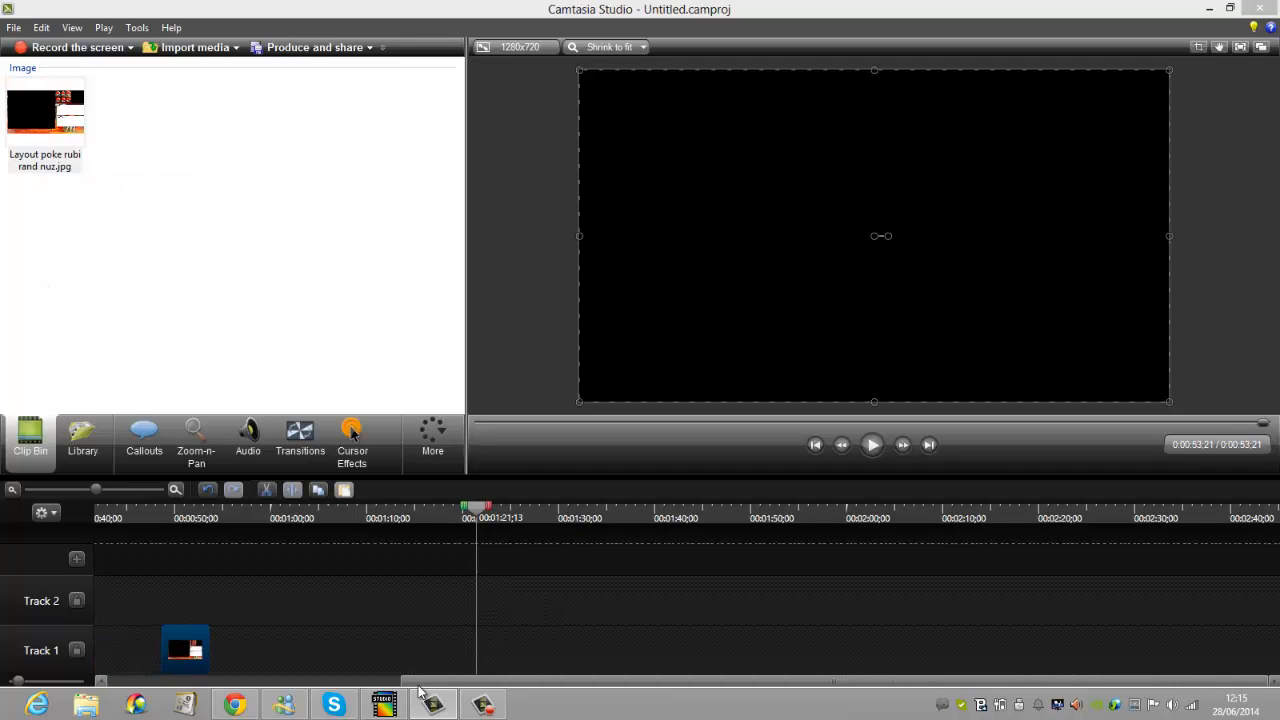
{"action": "left_click_drag", "start_coordinate": [428, 679], "coordinate": [85, 661]}
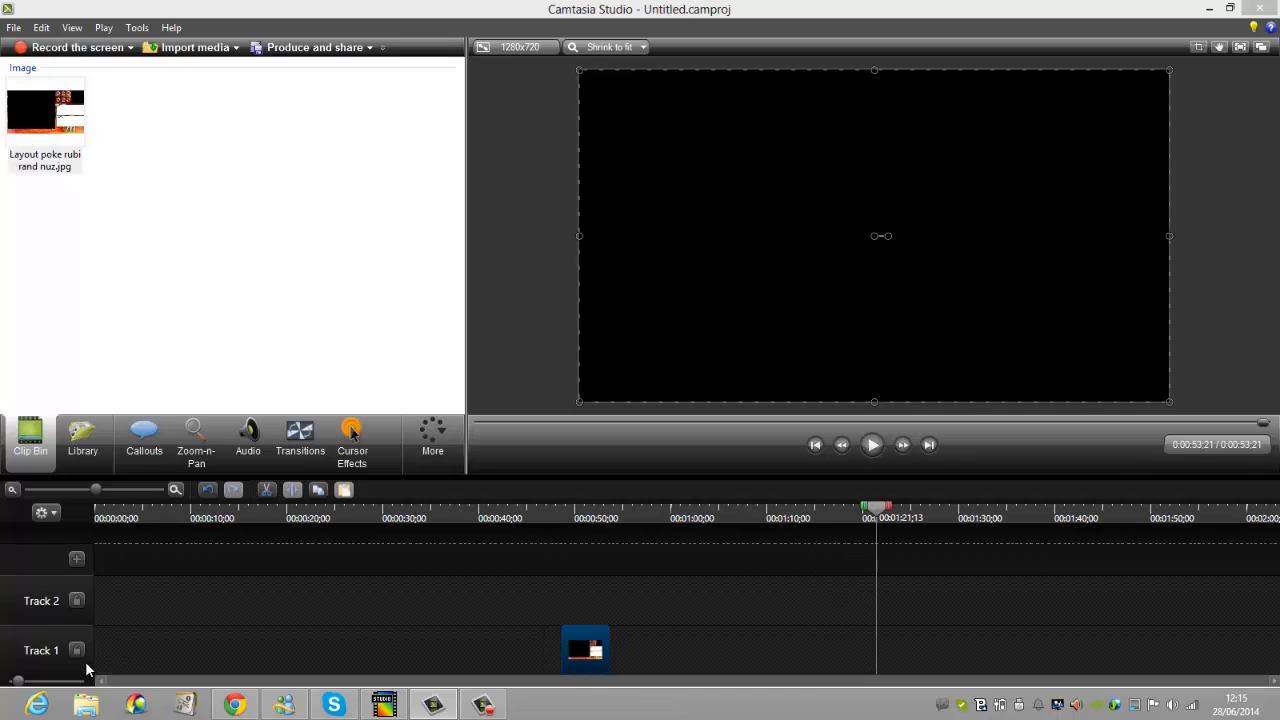
{"action": "left_click_drag", "start_coordinate": [603, 650], "coordinate": [95, 655]}
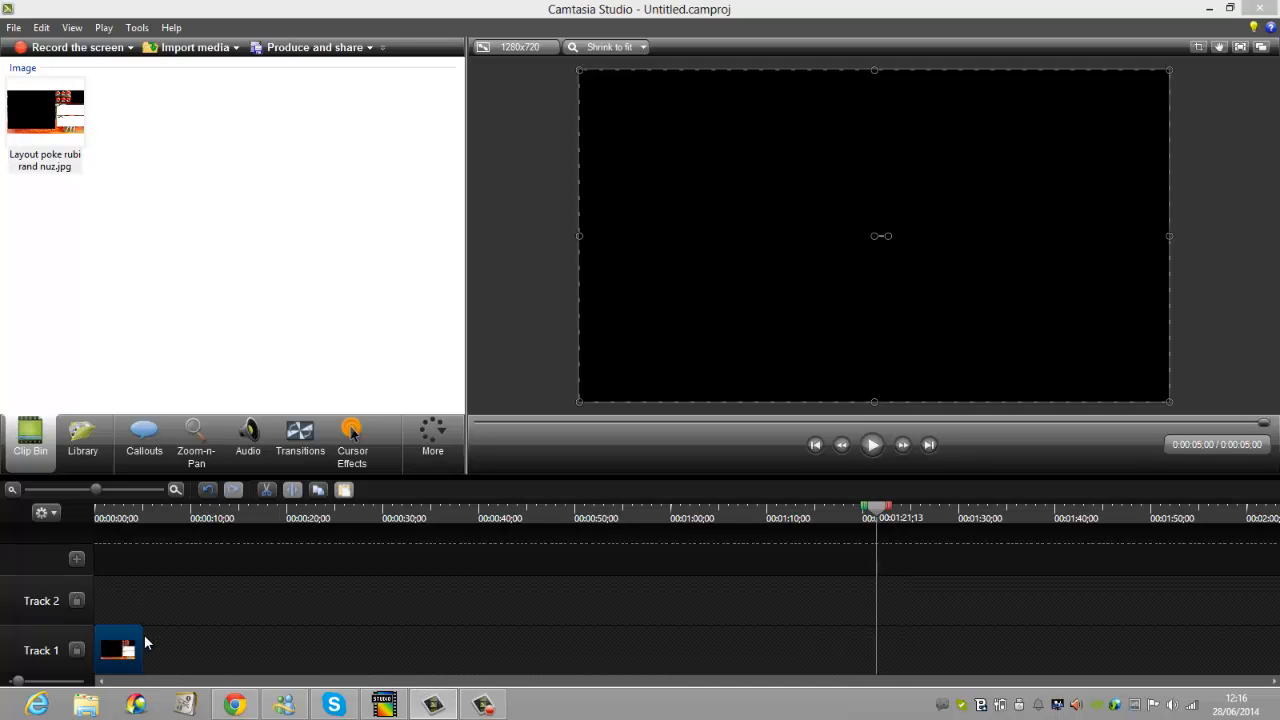
{"action": "left_click_drag", "start_coordinate": [141, 637], "coordinate": [1262, 637]}
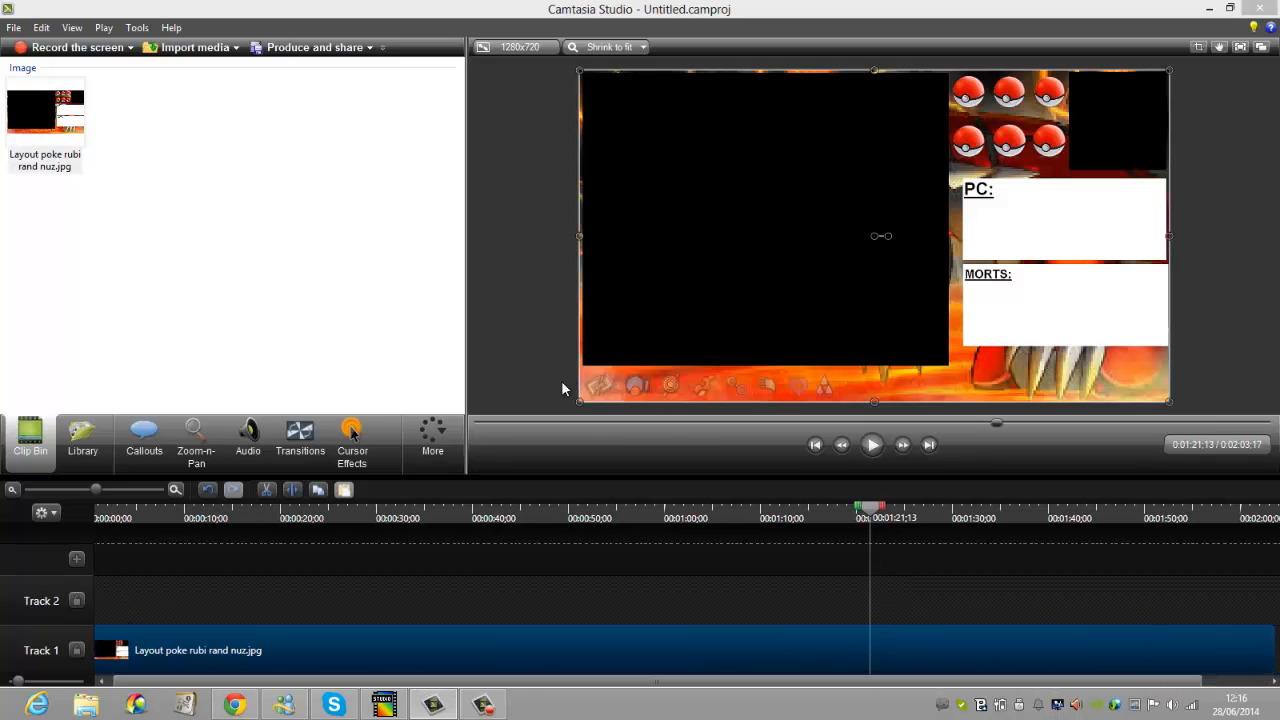
Import both VisualBoyAdvance videos from Fraps Vidéos and place the 12-52-15-54 recording at the start of Track 2.
{"action": "left_click", "coordinate": [183, 50]}
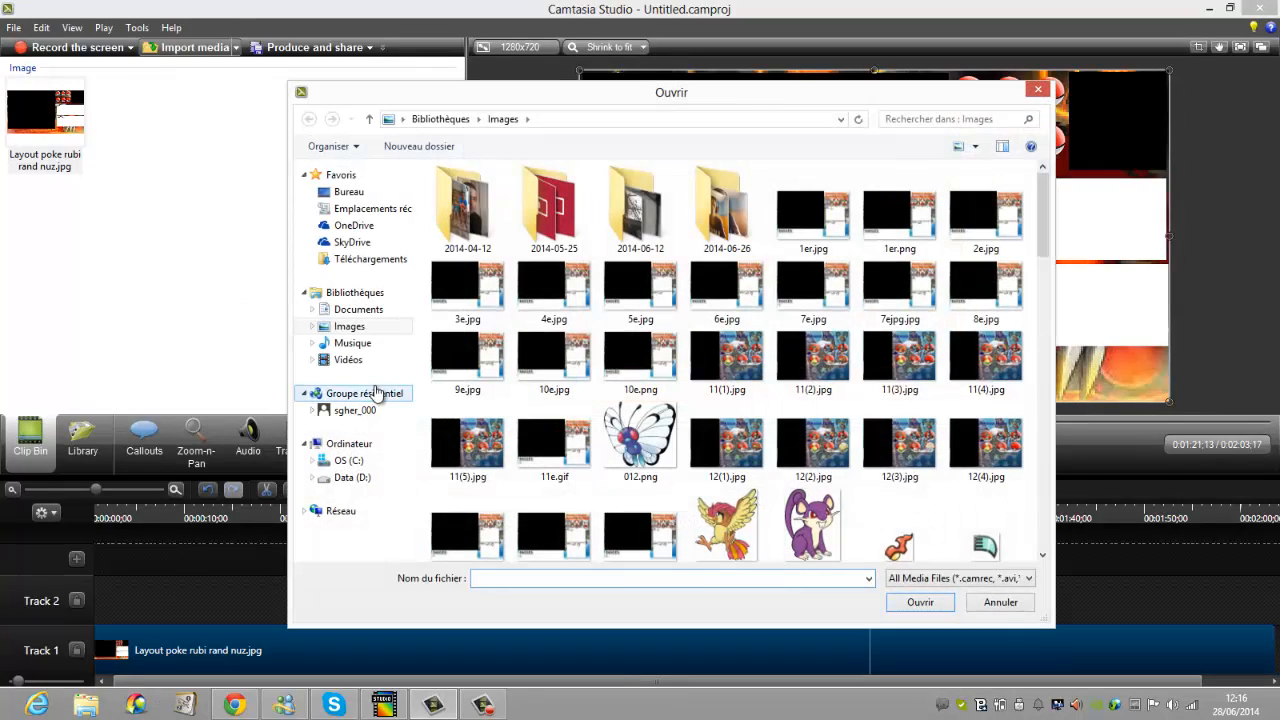
{"action": "left_click", "coordinate": [366, 362]}
{"action": "double_click", "coordinate": [460, 225]}
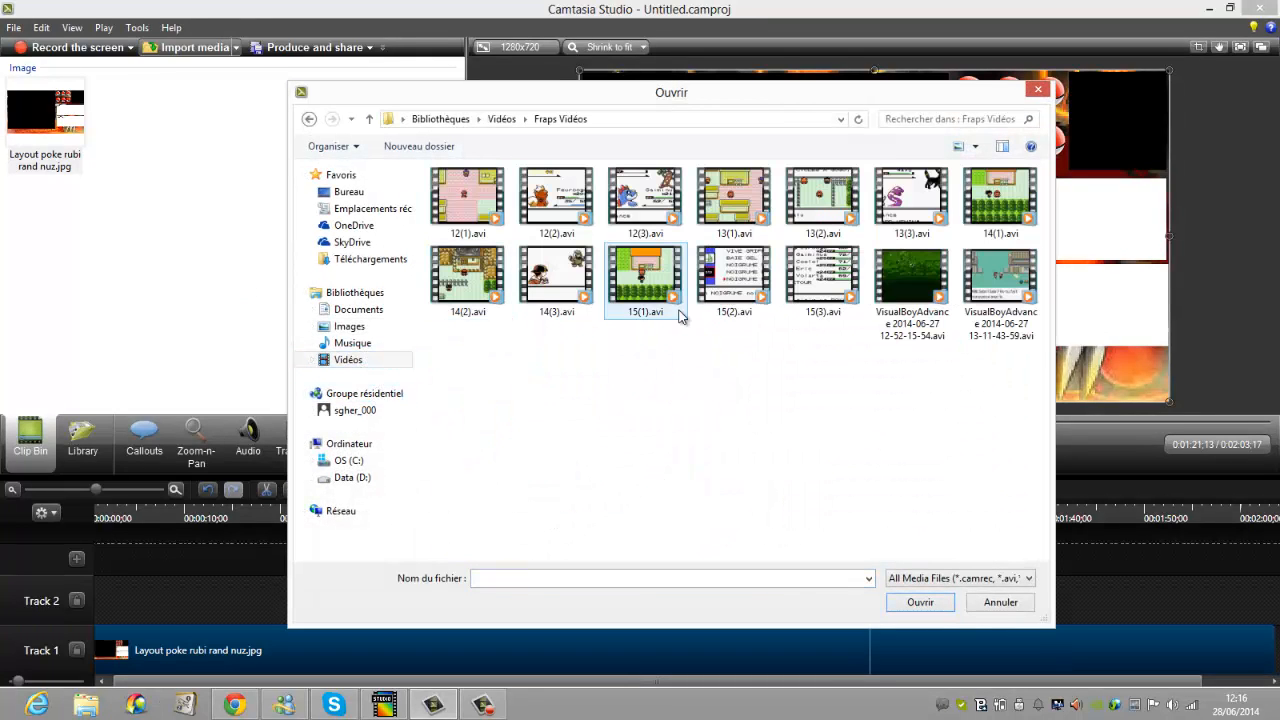
{"action": "left_click_drag", "start_coordinate": [938, 318], "coordinate": [966, 408]}
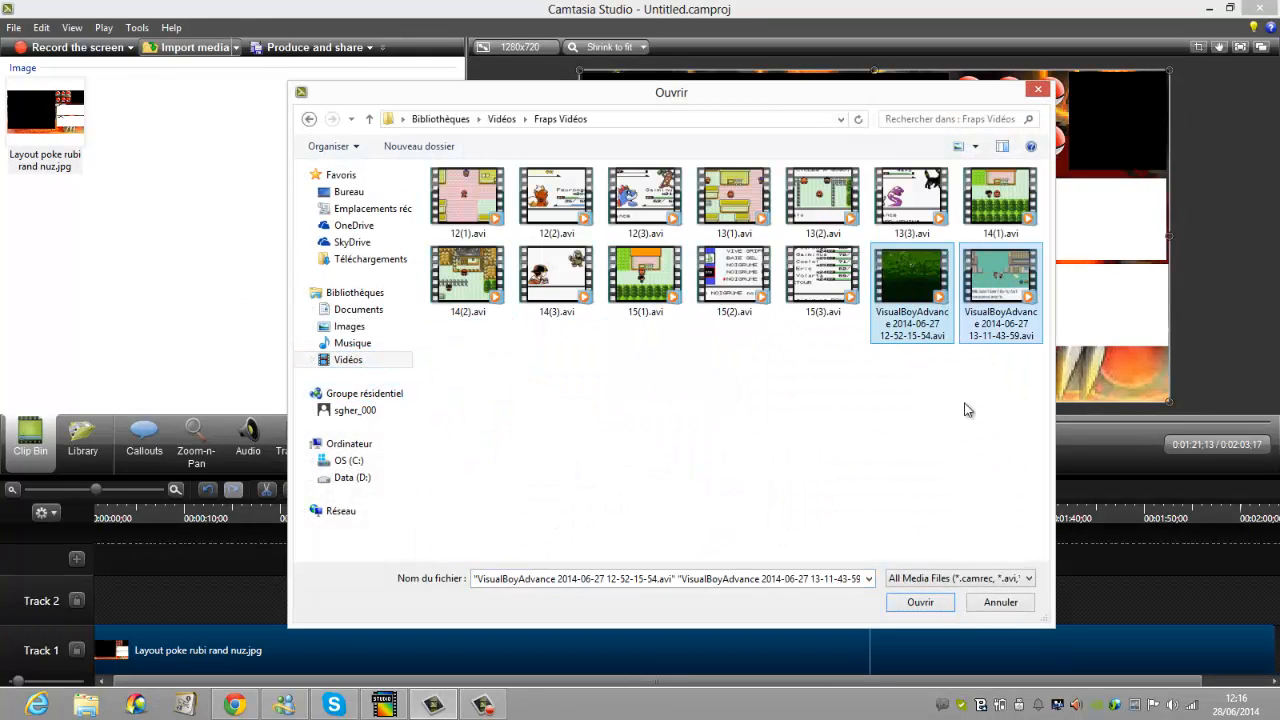
{"action": "left_click", "coordinate": [921, 602]}
{"action": "left_click_drag", "start_coordinate": [58, 226], "coordinate": [127, 600]}
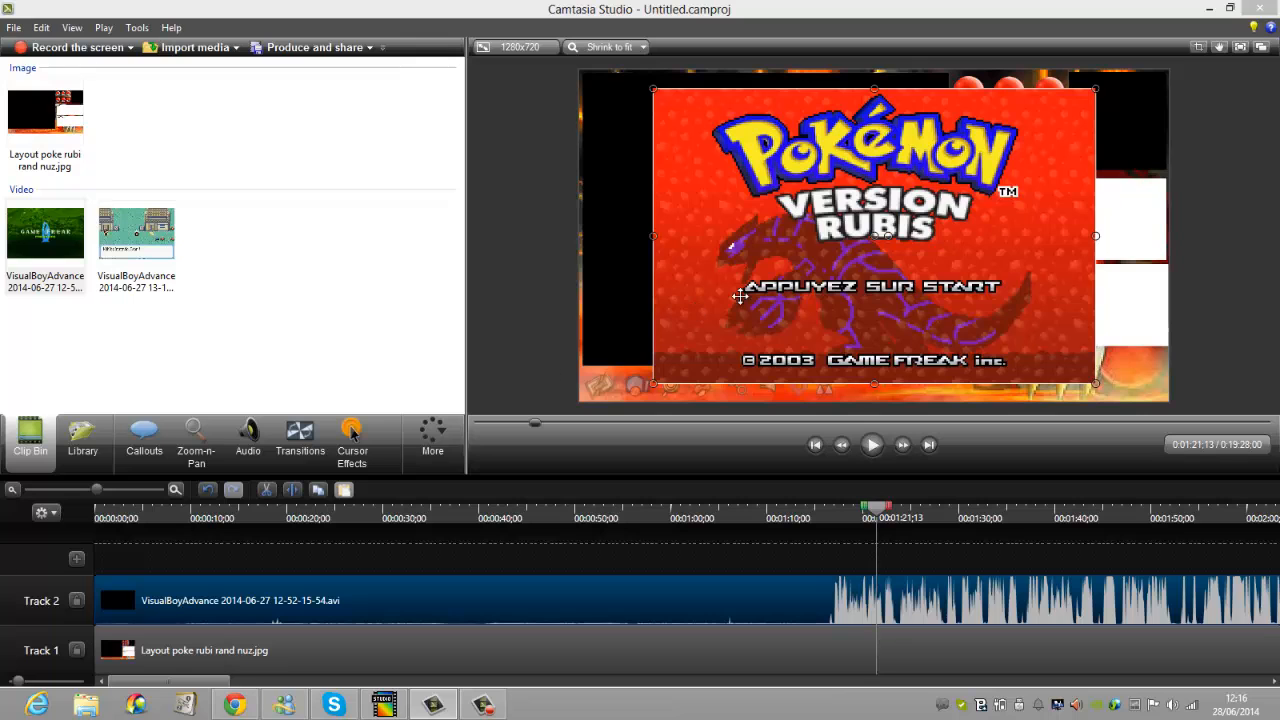
Move and resize the gameplay video on the canvas to fill the layout's large black game area.
{"action": "left_click_drag", "start_coordinate": [826, 273], "coordinate": [759, 257]}
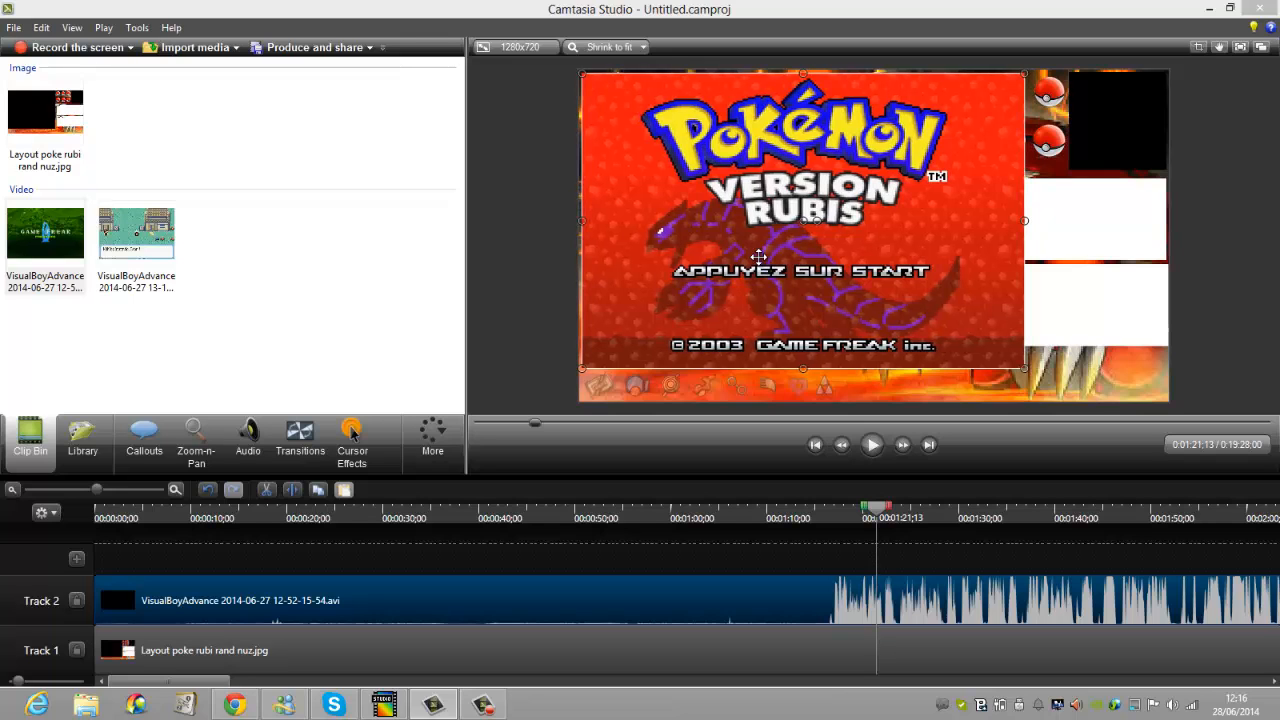
{"action": "left_click_drag", "start_coordinate": [1019, 220], "coordinate": [948, 225]}
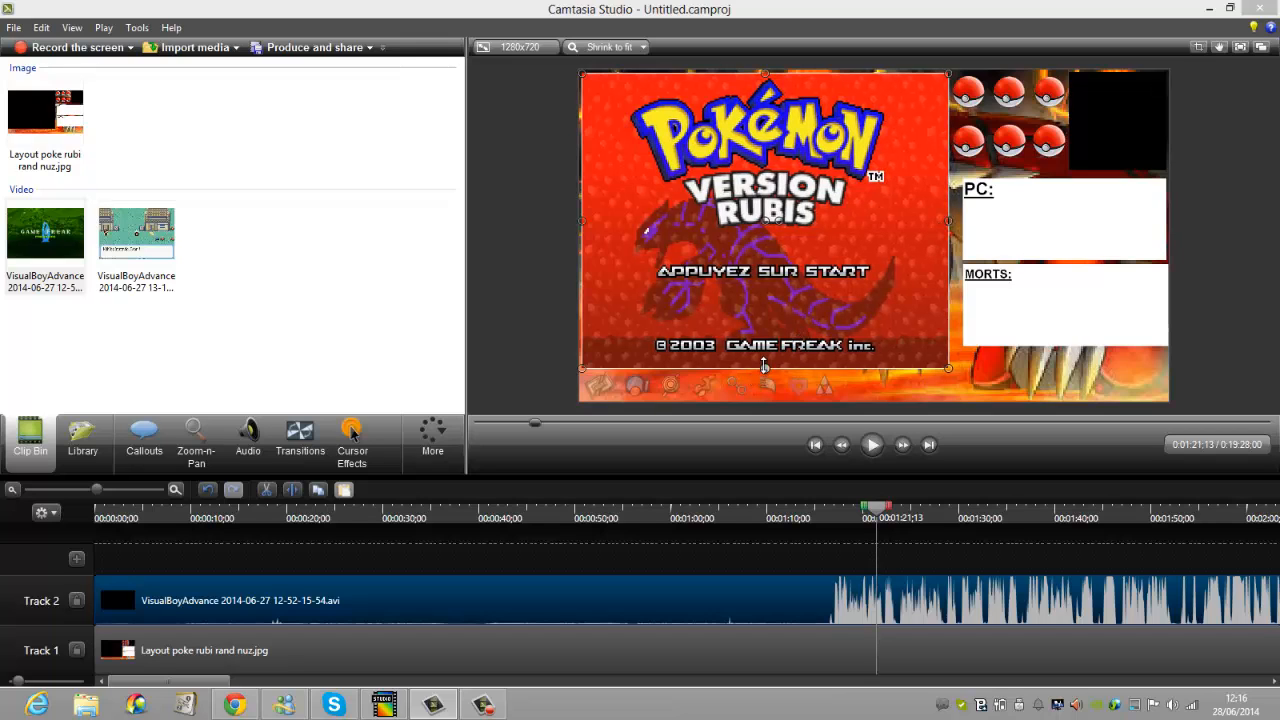
{"action": "left_click_drag", "start_coordinate": [763, 368], "coordinate": [763, 366]}
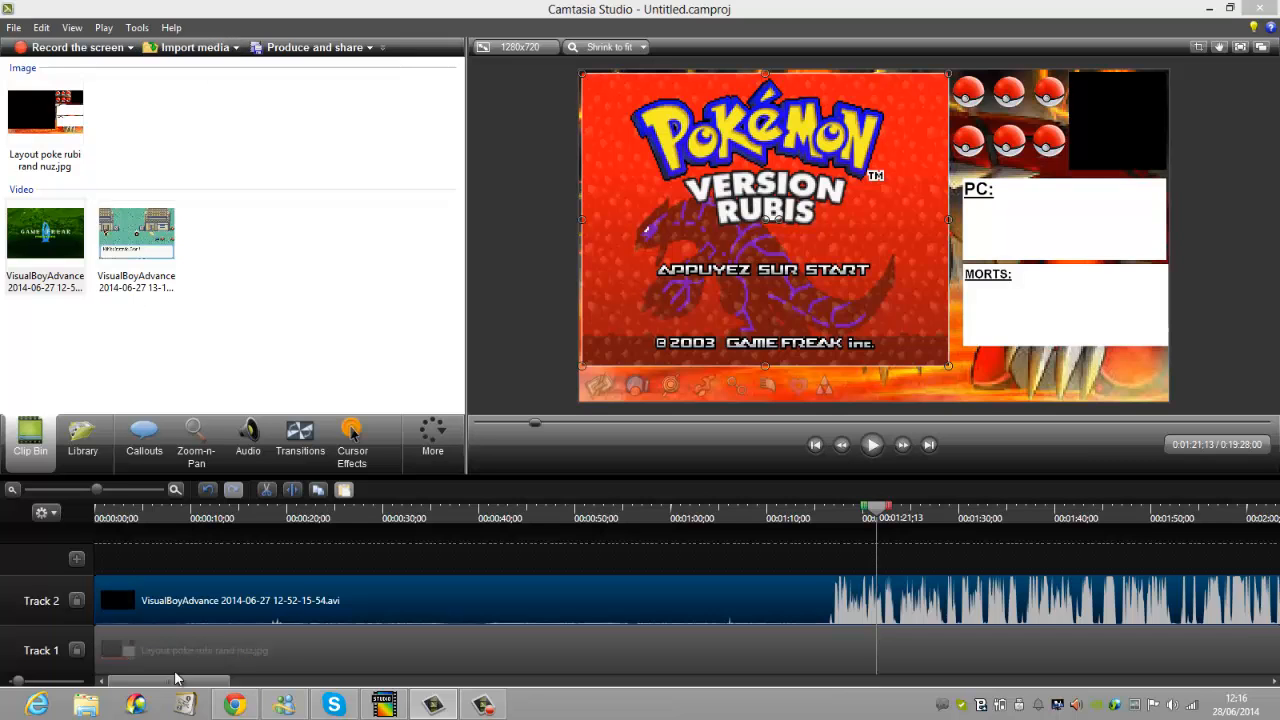
{"action": "left_click_drag", "start_coordinate": [186, 682], "coordinate": [126, 684]}
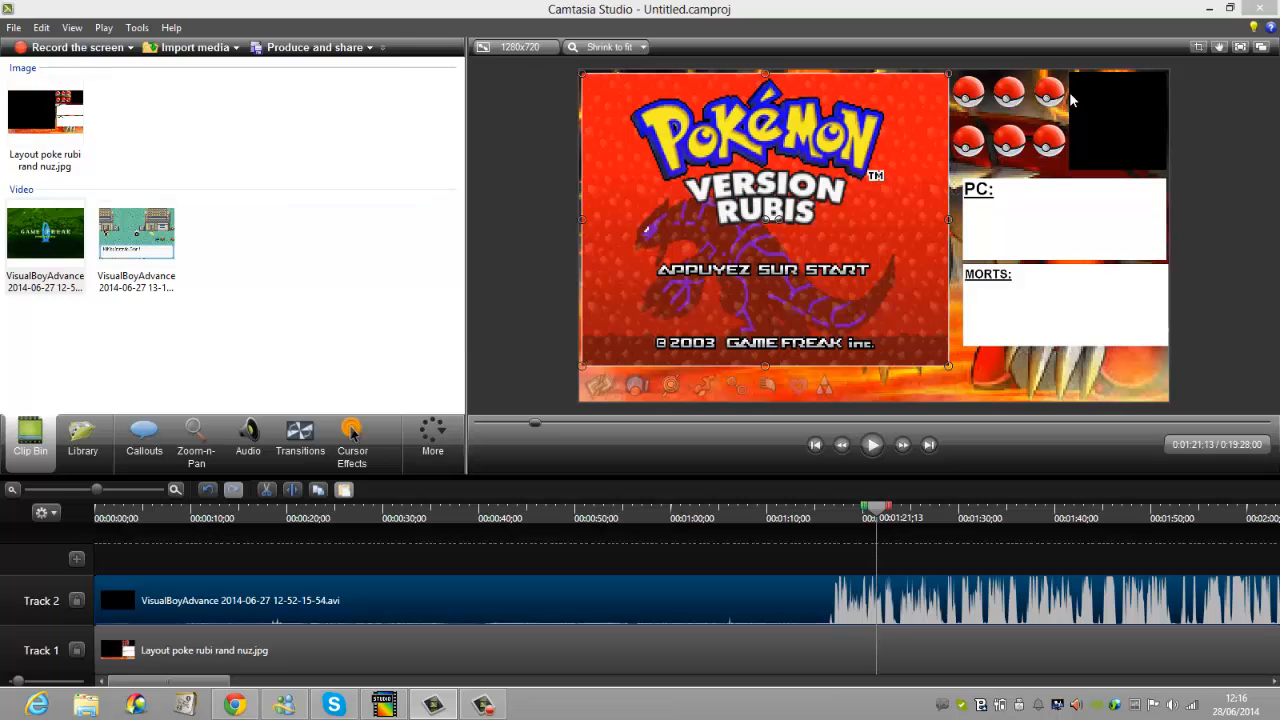
Import 20140627_125334.mp4 from the 2014-06-26 folder in the Images library and place it at the start of Track 3.
{"action": "left_click", "coordinate": [191, 50]}
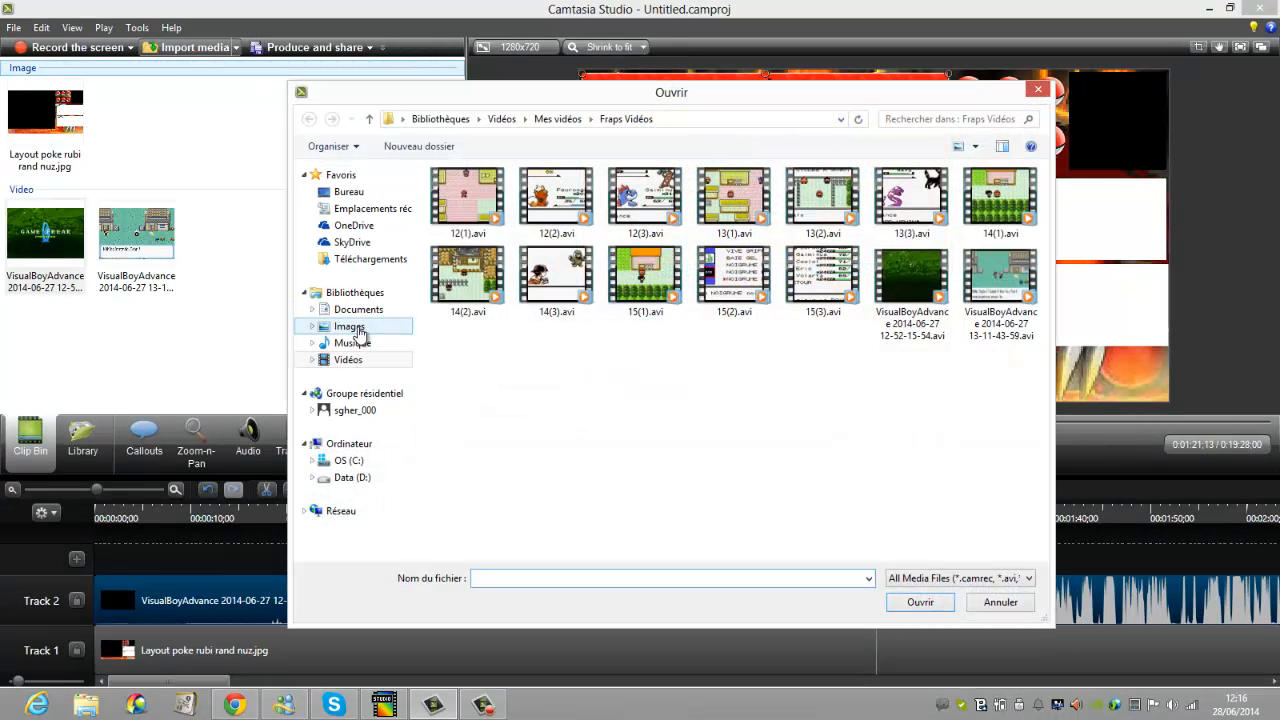
{"action": "left_click", "coordinate": [358, 332]}
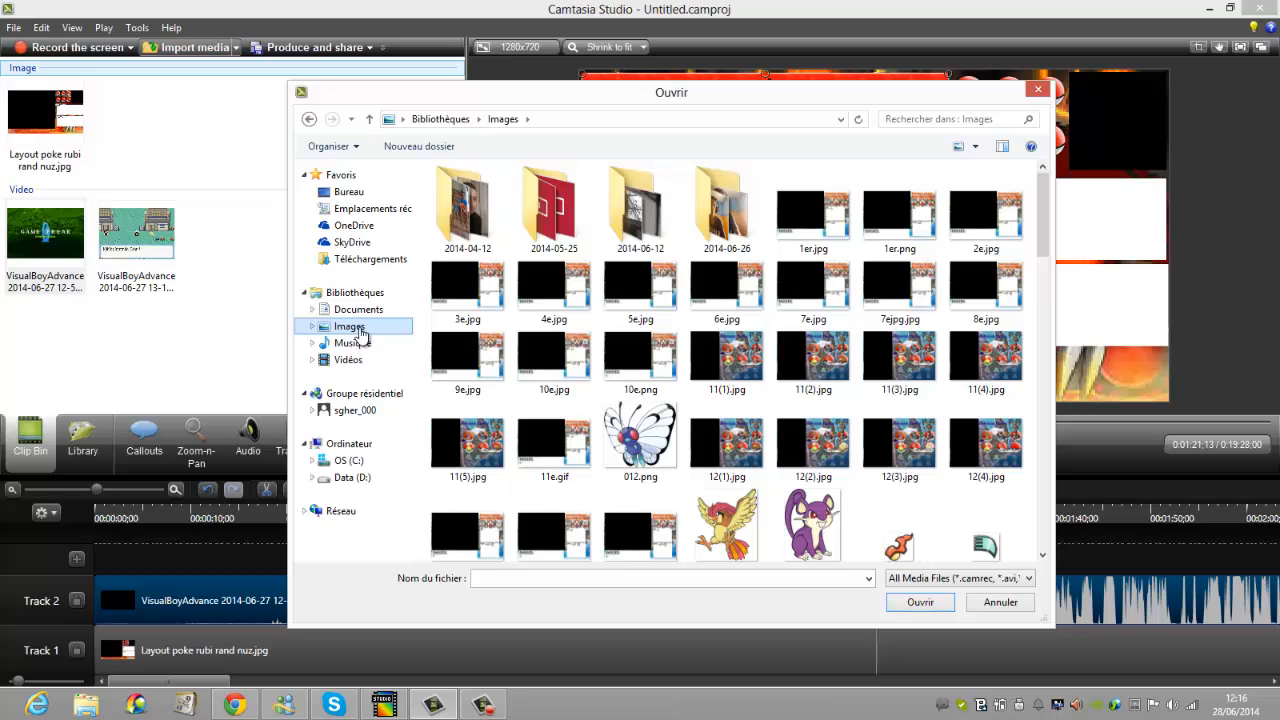
{"action": "double_click", "coordinate": [716, 207]}
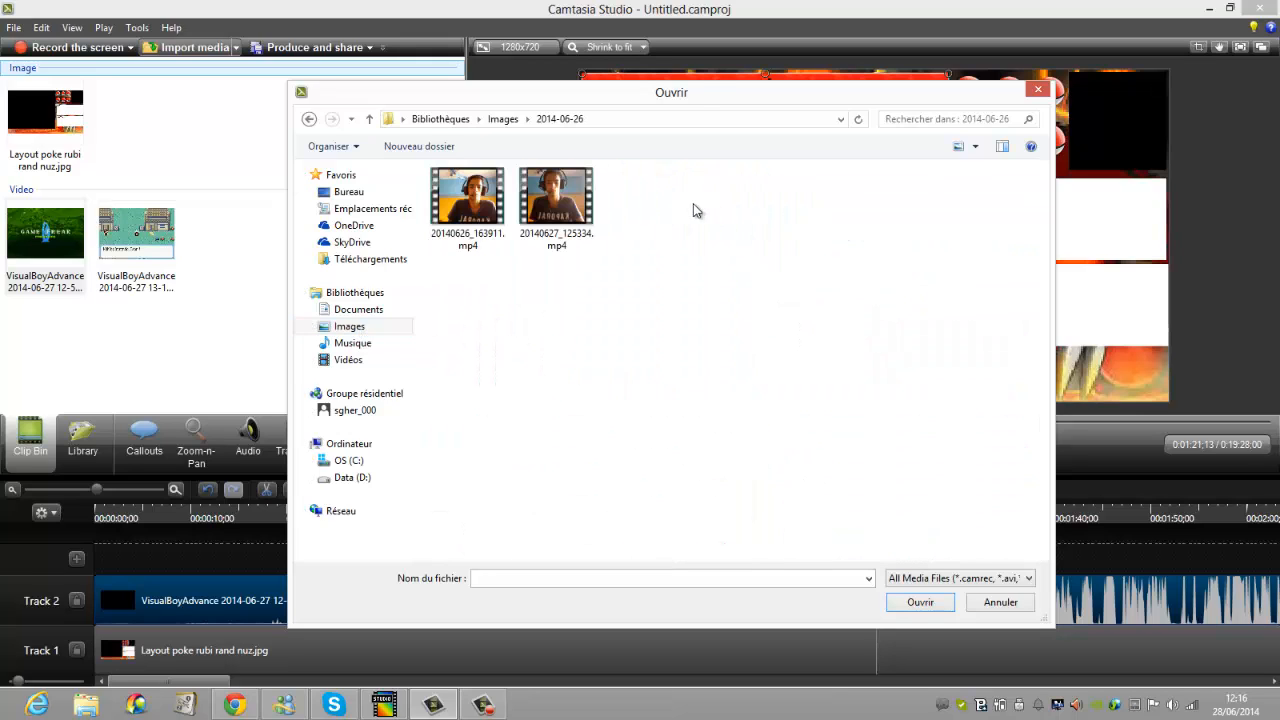
{"action": "double_click", "coordinate": [591, 213]}
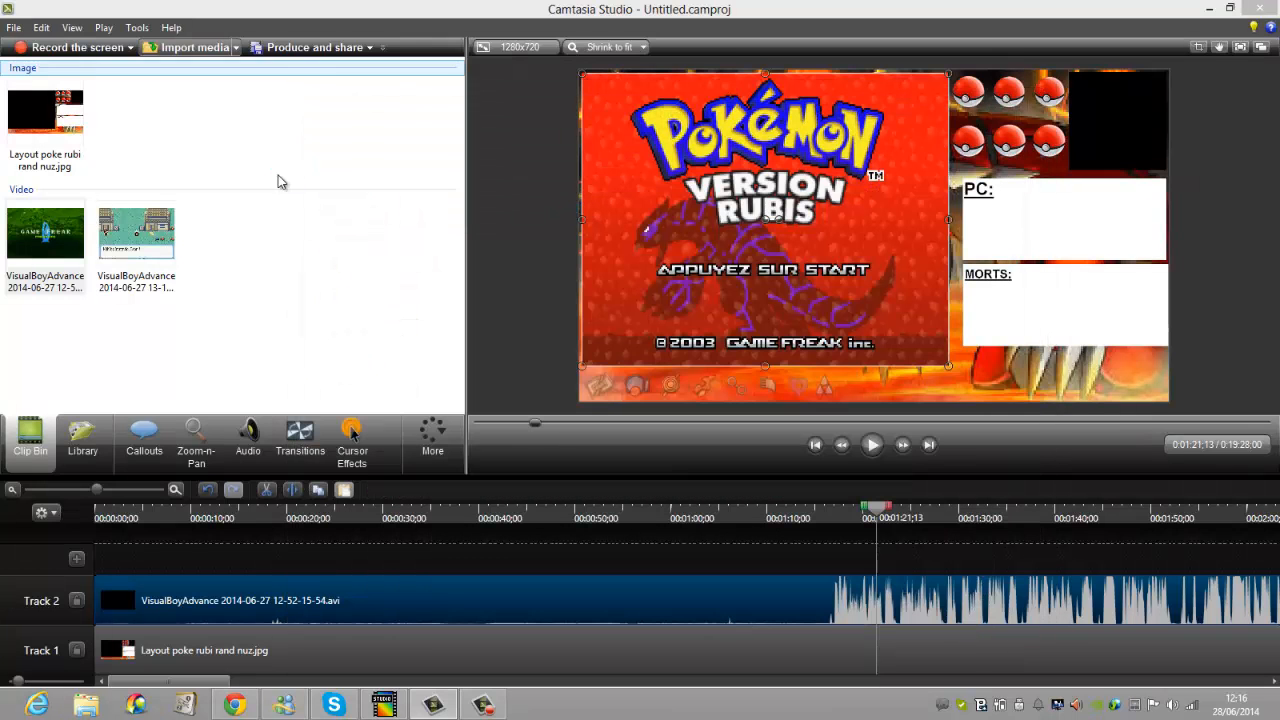
{"action": "left_click_drag", "start_coordinate": [85, 307], "coordinate": [110, 568]}
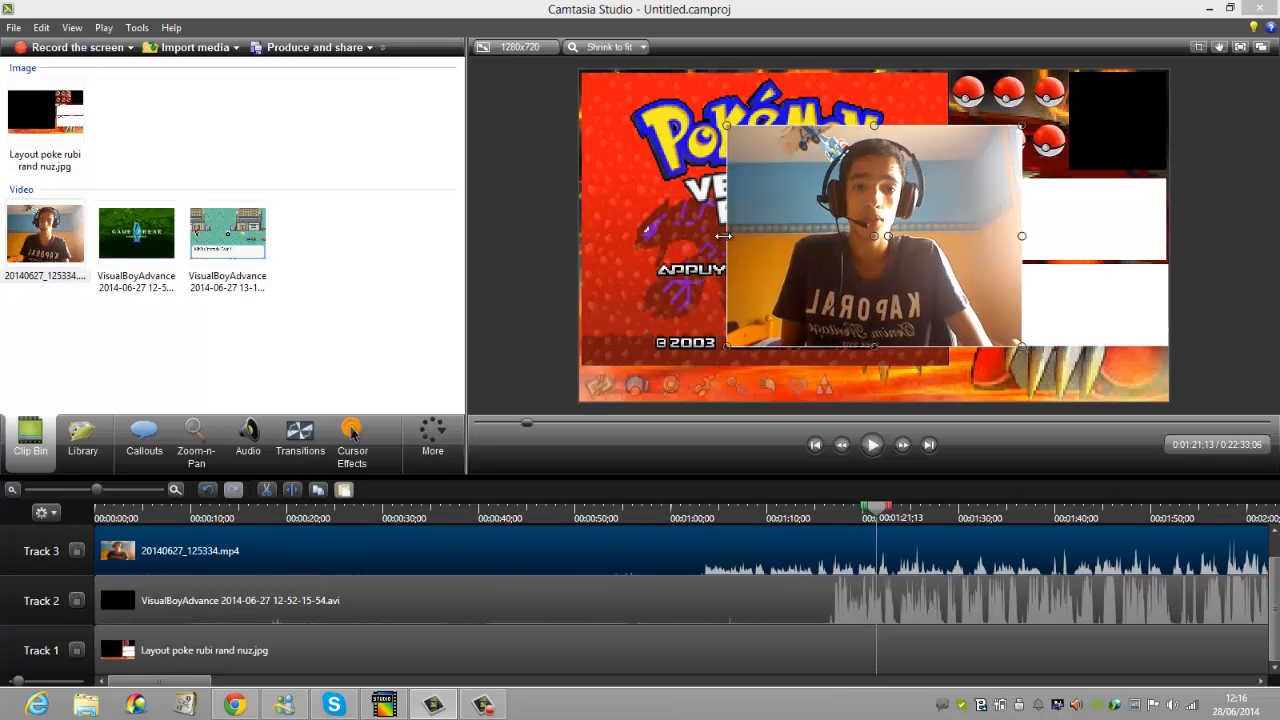
Shrink the webcam video on the canvas and fit it over the small black square beside the Poké Balls.
{"action": "left_click_drag", "start_coordinate": [724, 237], "coordinate": [814, 237]}
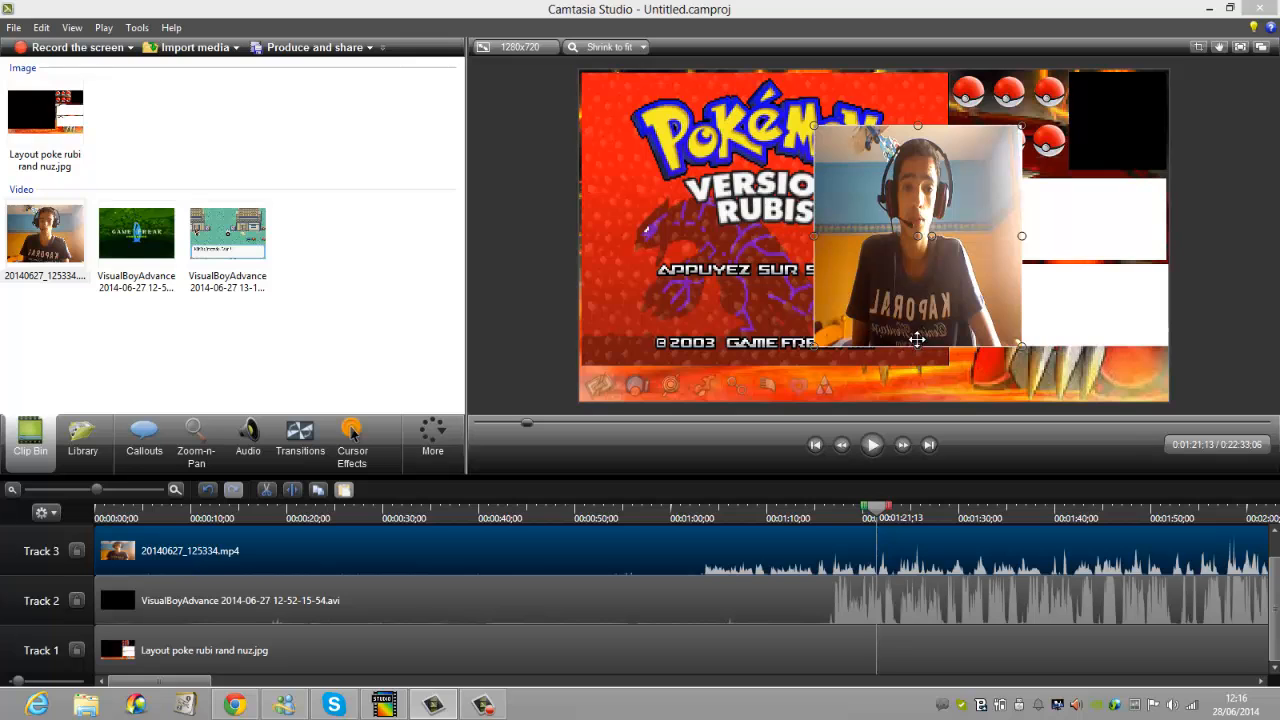
{"action": "left_click_drag", "start_coordinate": [916, 346], "coordinate": [916, 231]}
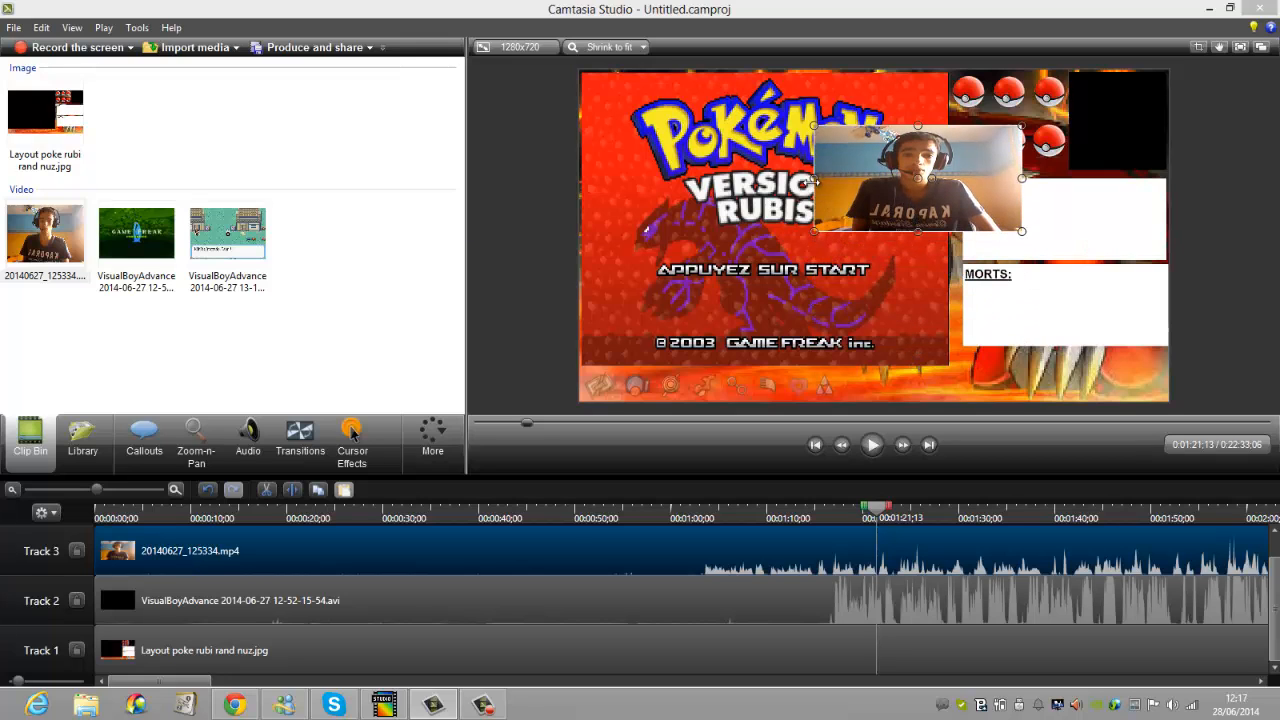
{"action": "left_click_drag", "start_coordinate": [828, 179], "coordinate": [1068, 120]}
{"action": "left_click_drag", "start_coordinate": [1118, 62], "coordinate": [1114, 72]}
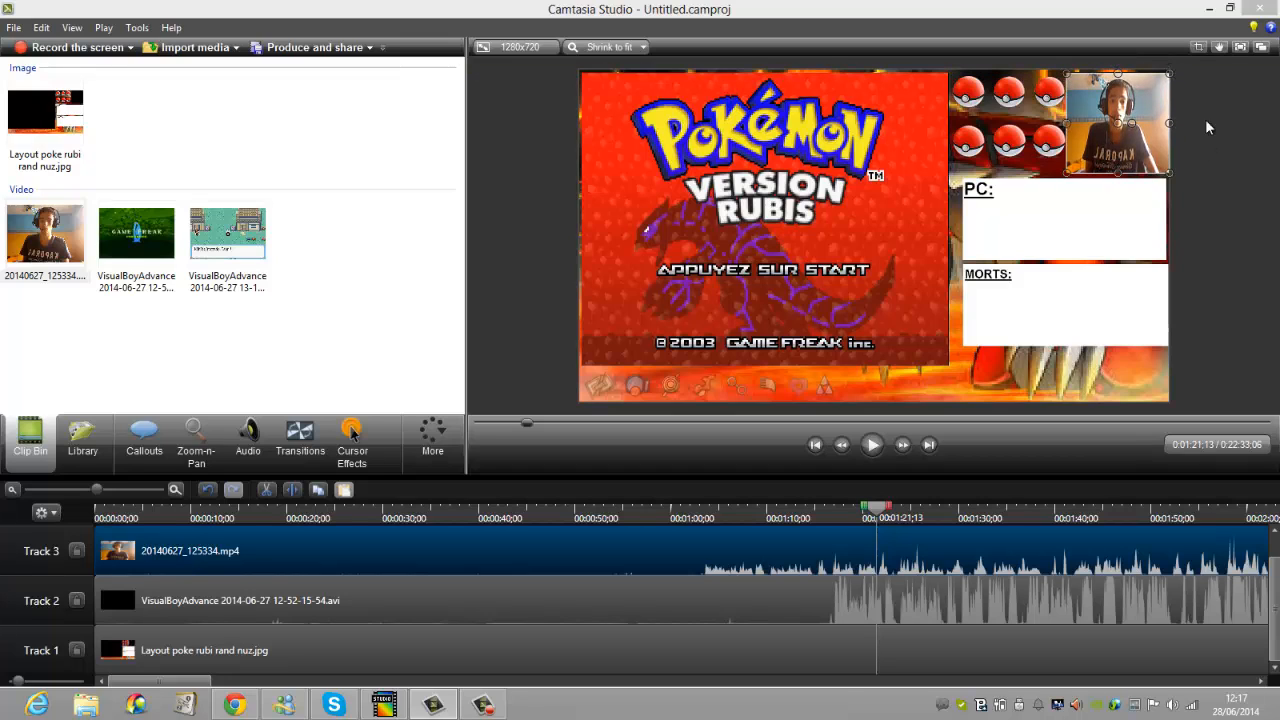
{"action": "left_click_drag", "start_coordinate": [1168, 123], "coordinate": [1166, 123]}
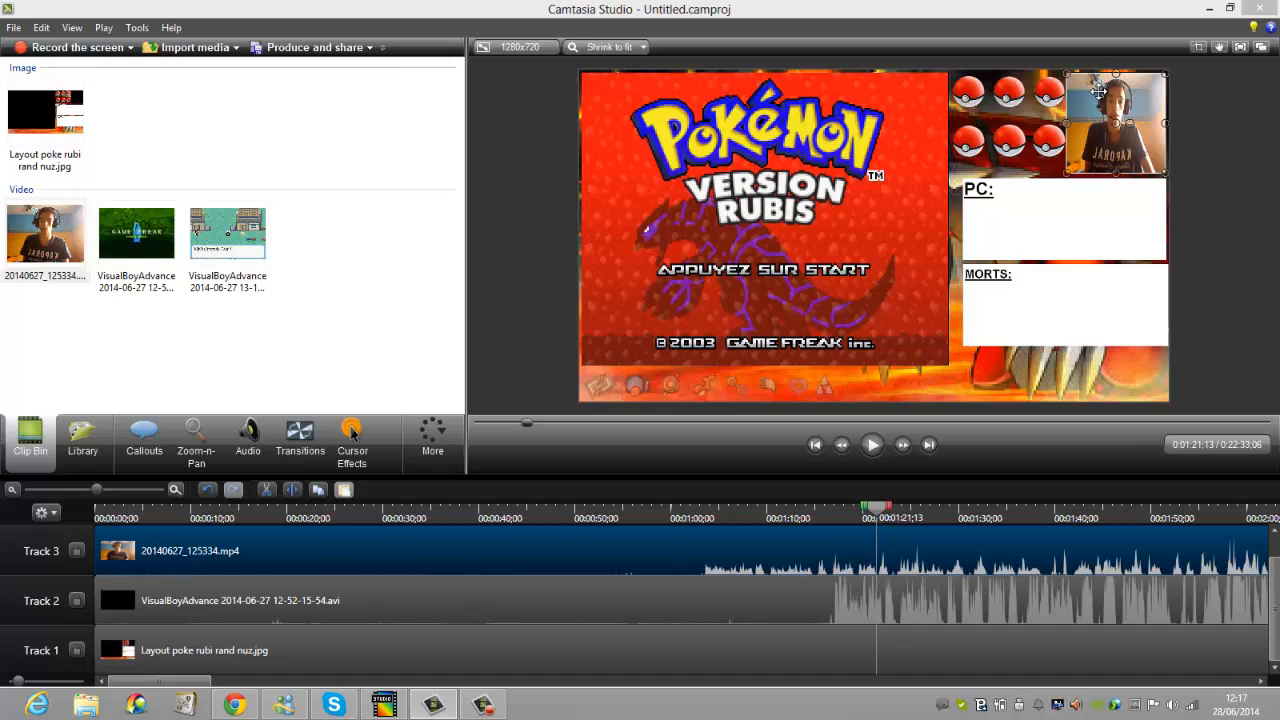
Try lowering the webcam clip's audio on Track 3 to silence and play back a short section.
{"action": "left_click", "coordinate": [248, 440]}
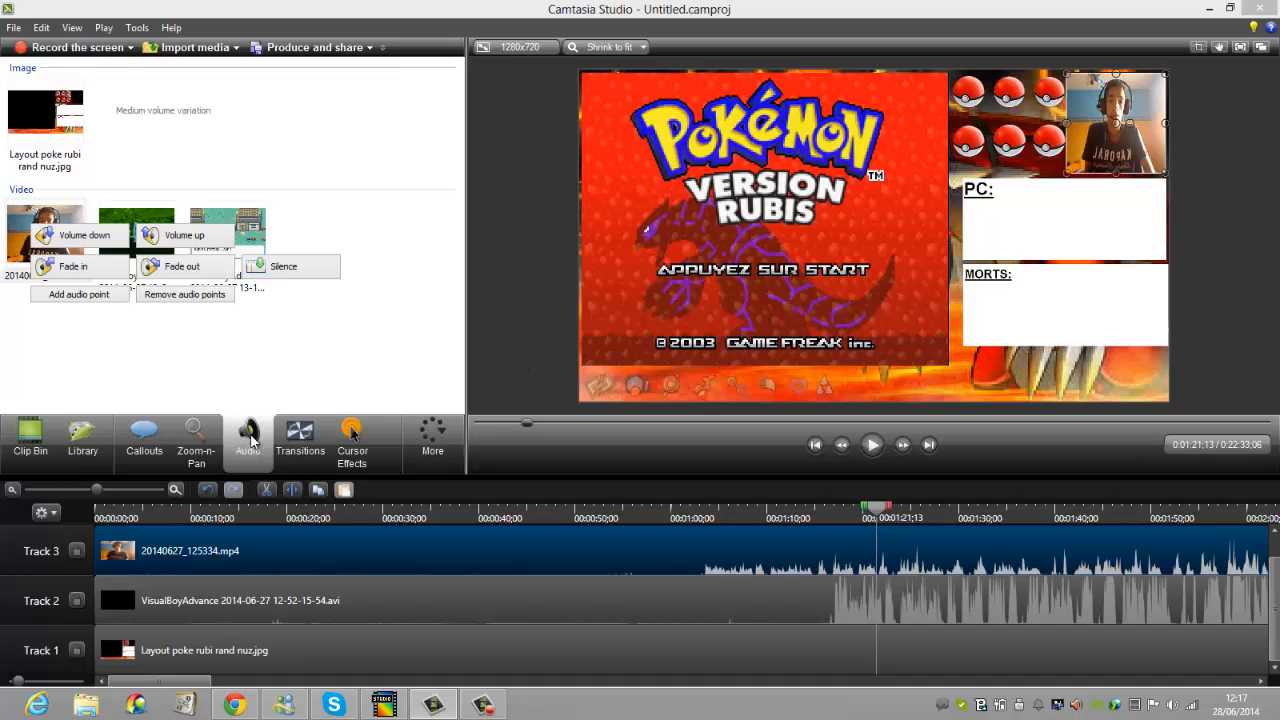
{"action": "left_click_drag", "start_coordinate": [240, 545], "coordinate": [238, 578]}
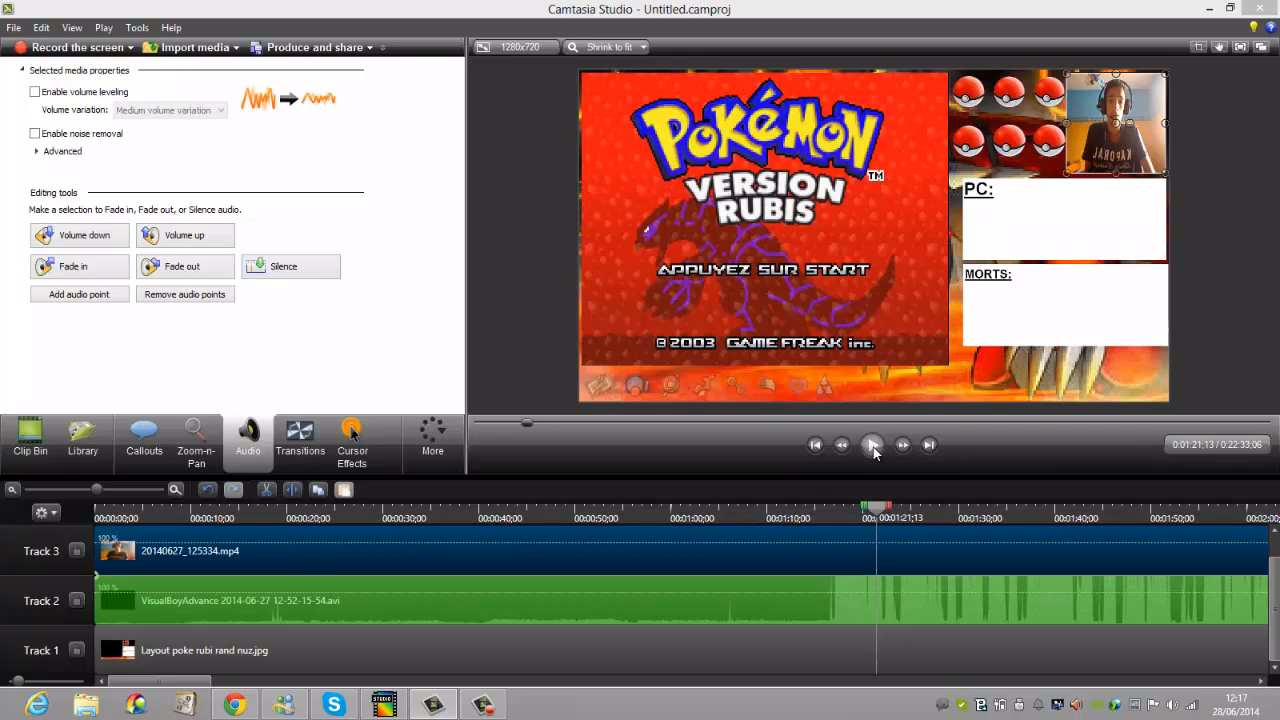
{"action": "left_click", "coordinate": [872, 445]}
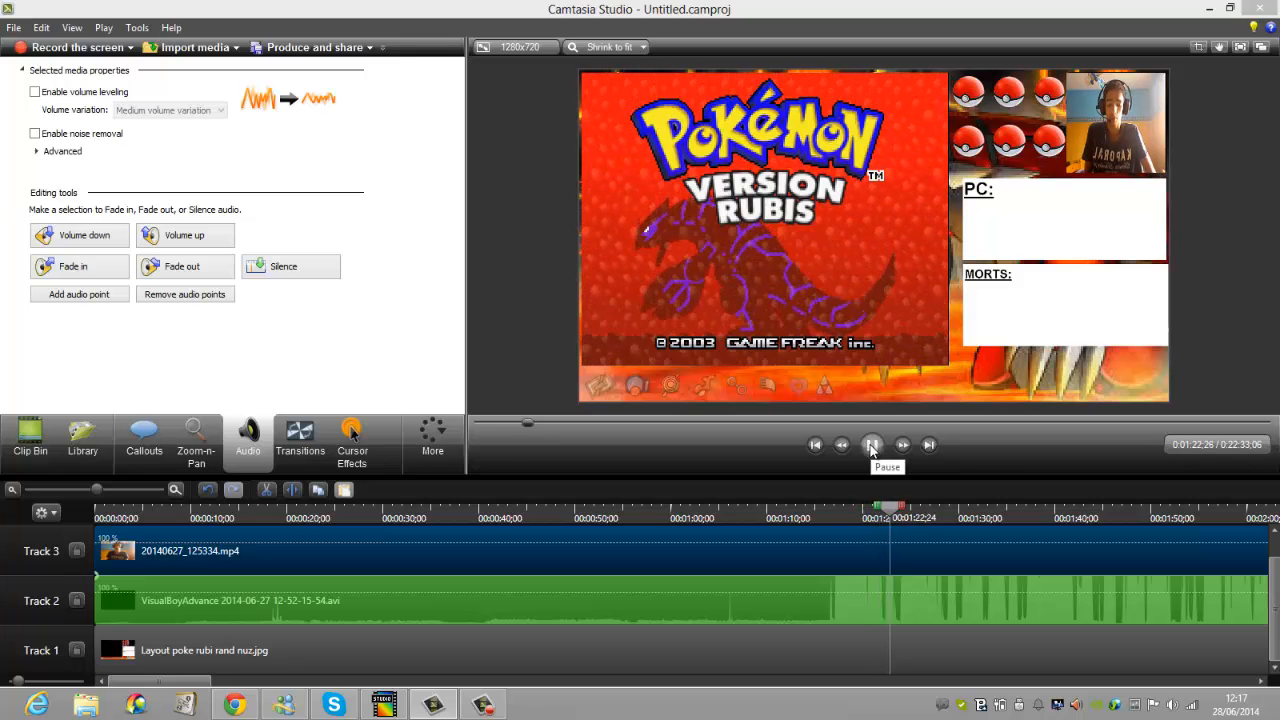
{"action": "left_click", "coordinate": [872, 445]}
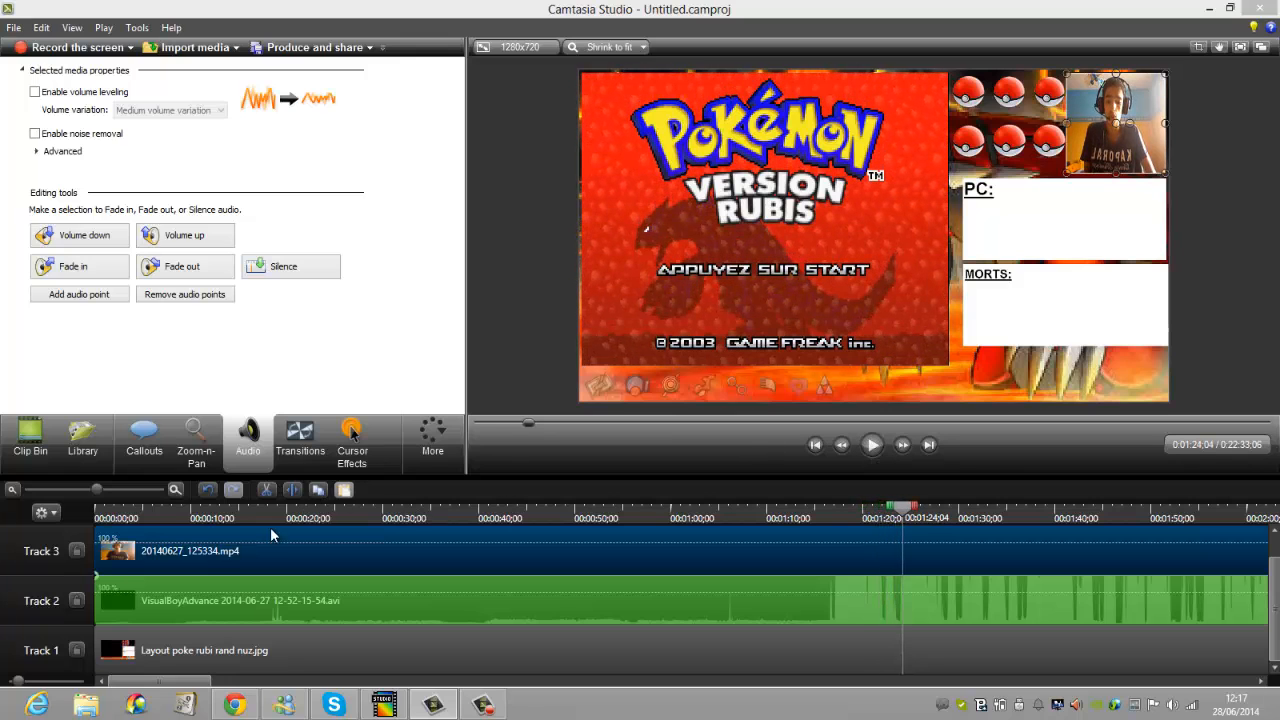
Raise the webcam clip's volume on Track 3 well above its original level and play back a short section.
{"action": "left_click_drag", "start_coordinate": [241, 572], "coordinate": [293, 527]}
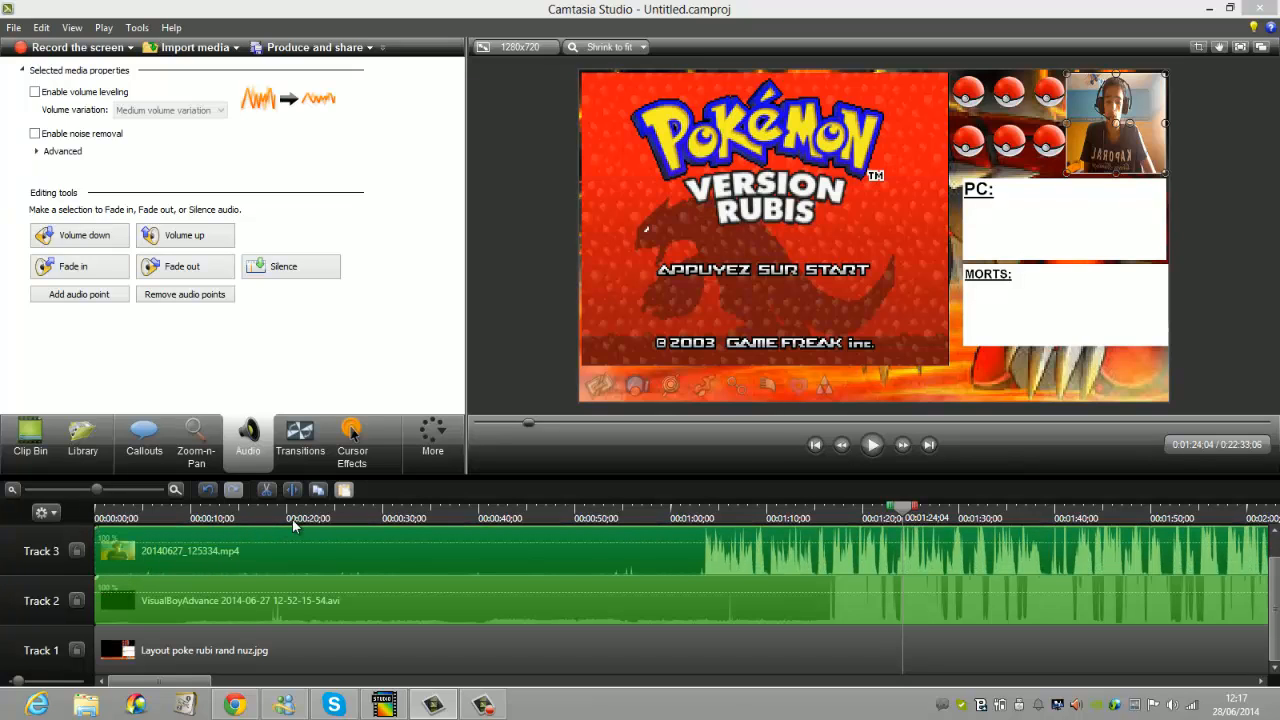
{"action": "left_click", "coordinate": [873, 447]}
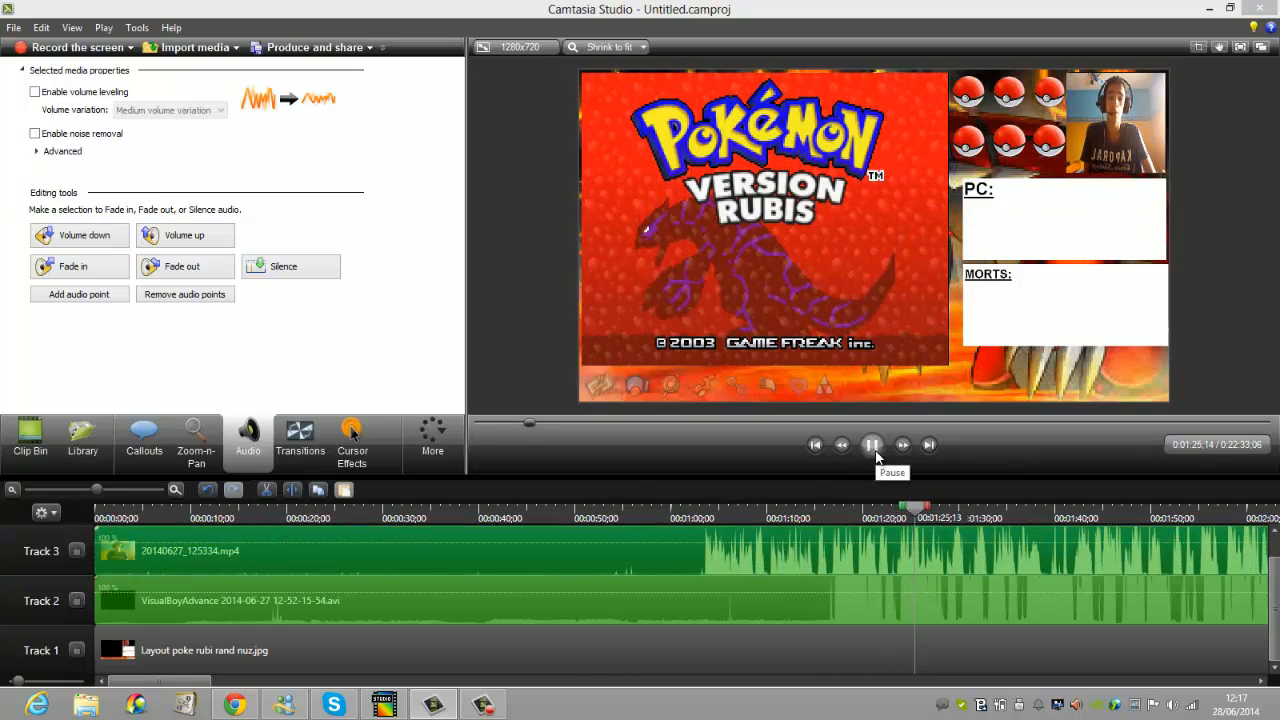
{"action": "left_click", "coordinate": [873, 446]}
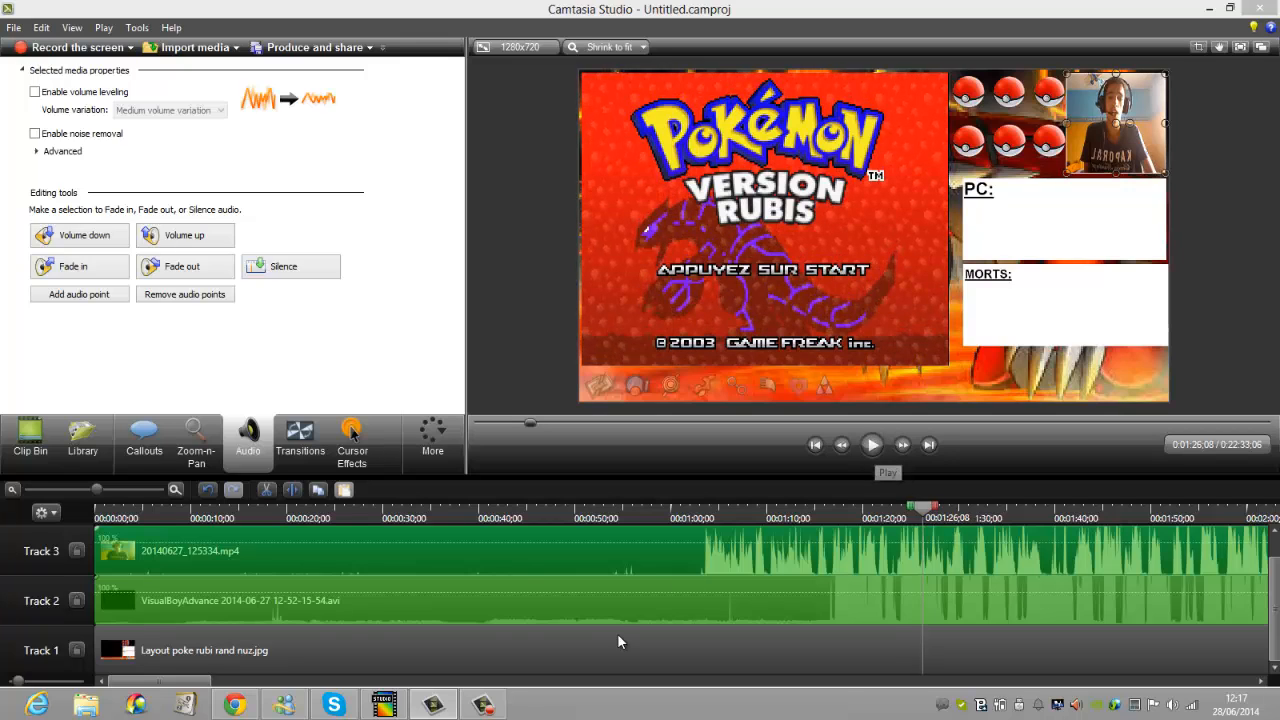
{"action": "left_click", "coordinate": [181, 47]}
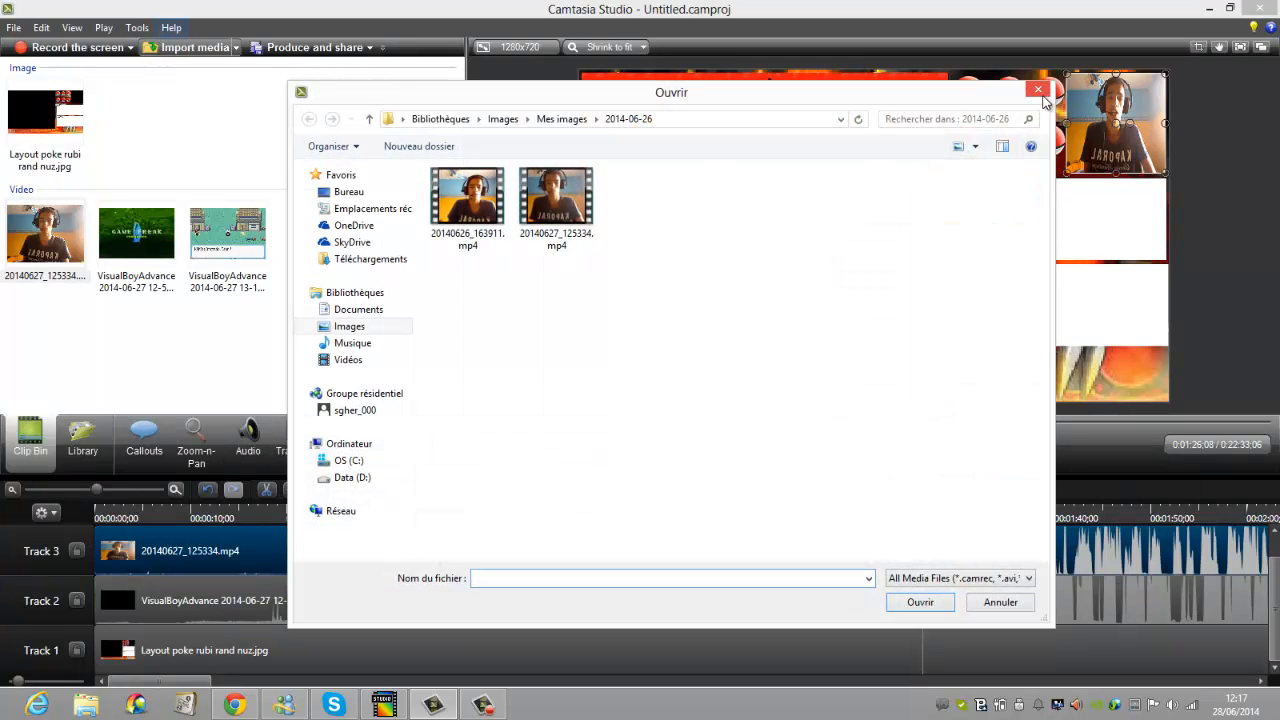
{"action": "left_click", "coordinate": [1038, 91]}
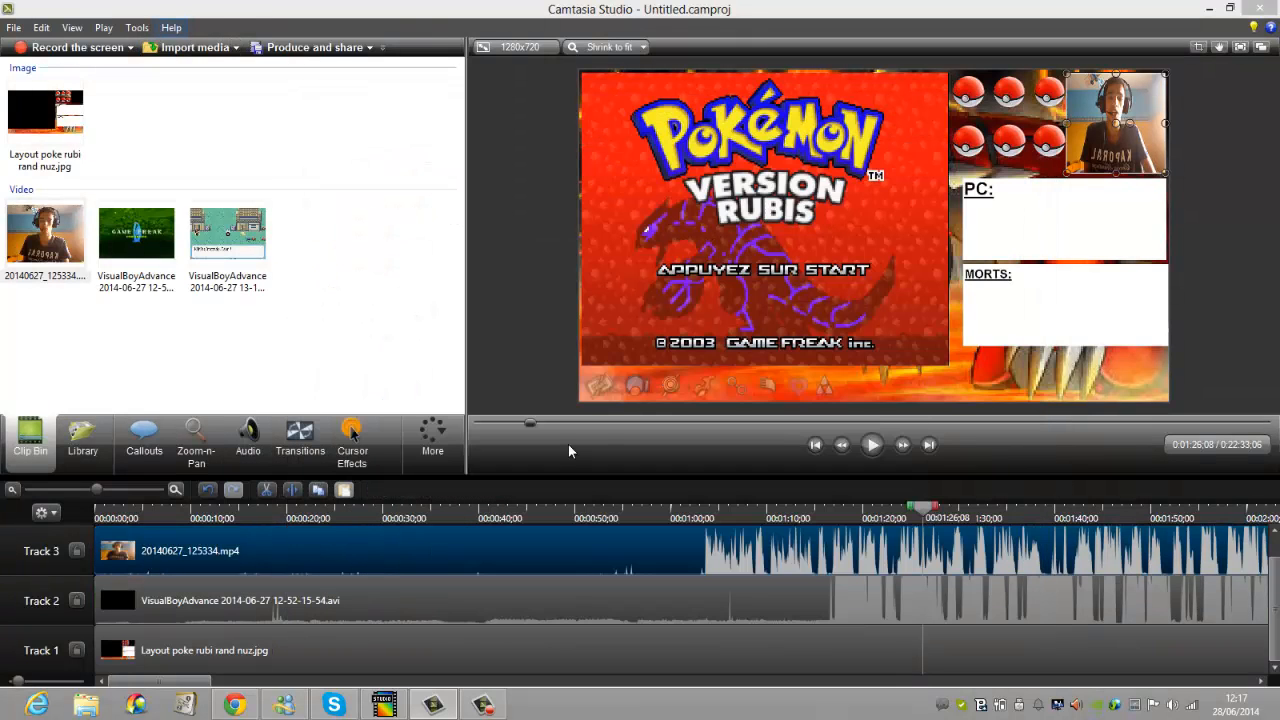
Move the layout image further along Track 1 and extend its end to about 0:05:07.
{"action": "left_click", "coordinate": [222, 684]}
{"action": "left_click_drag", "start_coordinate": [305, 650], "coordinate": [1222, 606]}
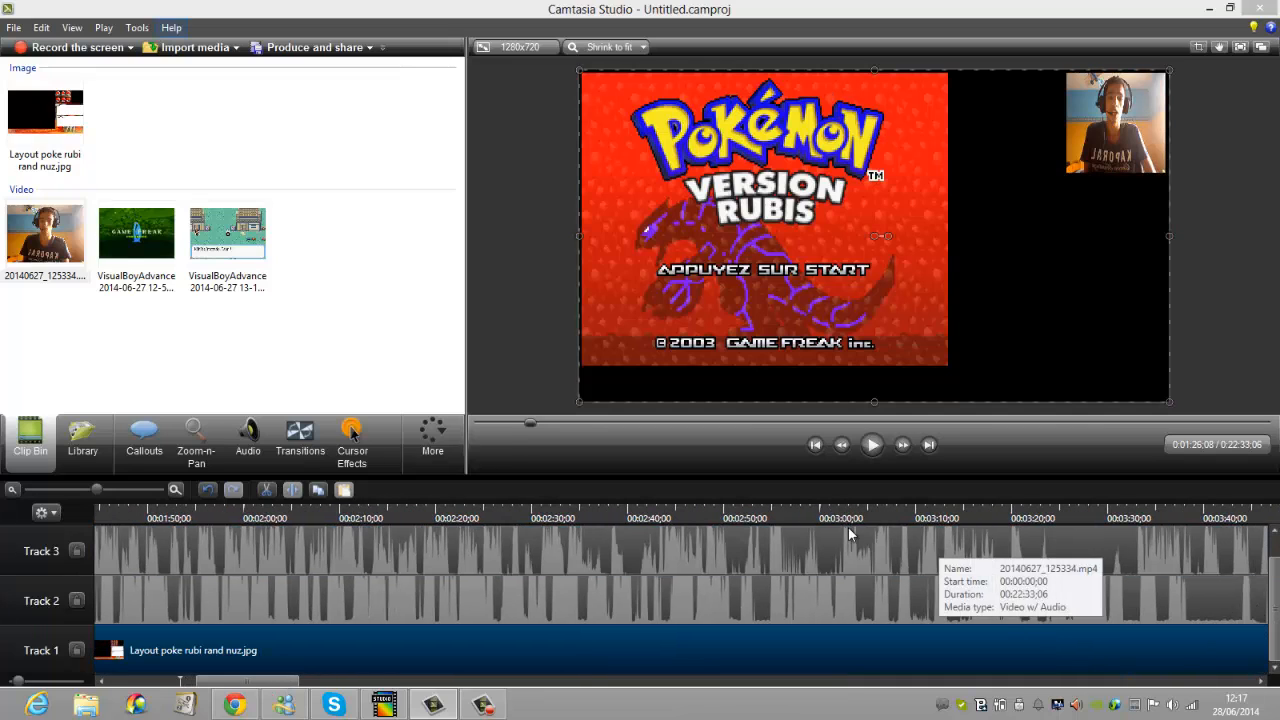
{"action": "left_click_drag", "start_coordinate": [527, 421], "coordinate": [605, 425]}
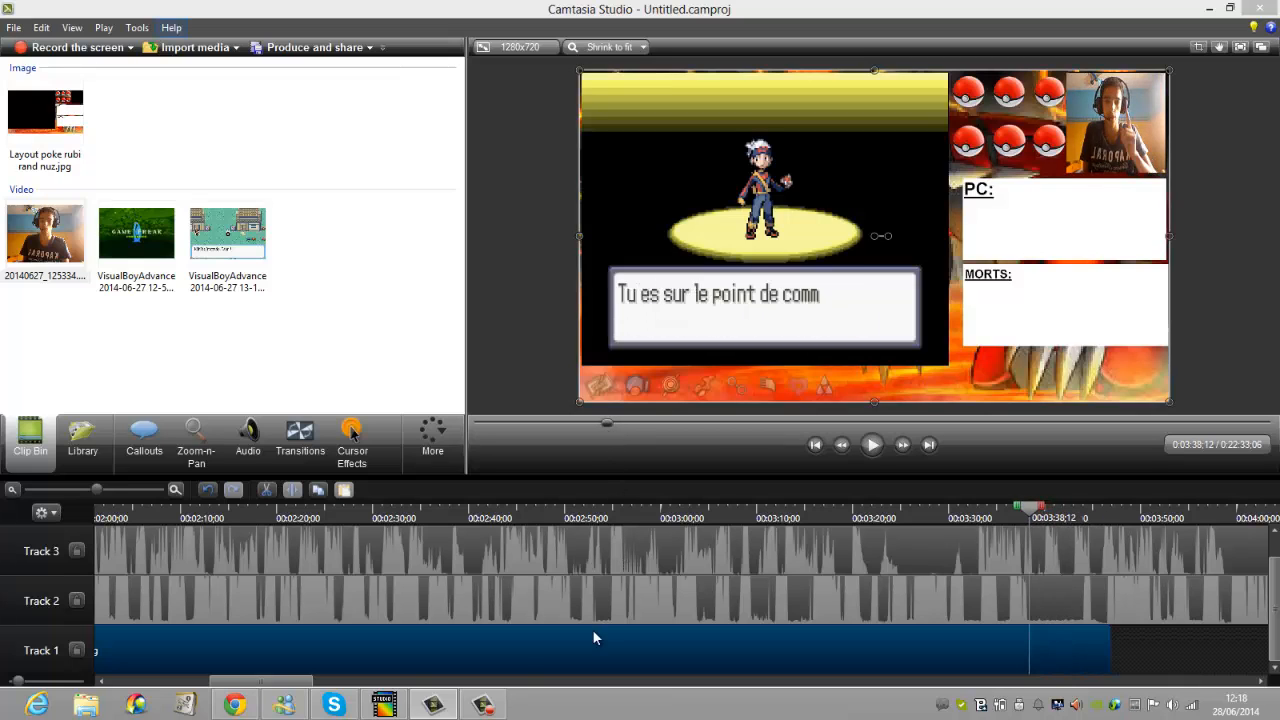
{"action": "left_click_drag", "start_coordinate": [297, 685], "coordinate": [357, 686]}
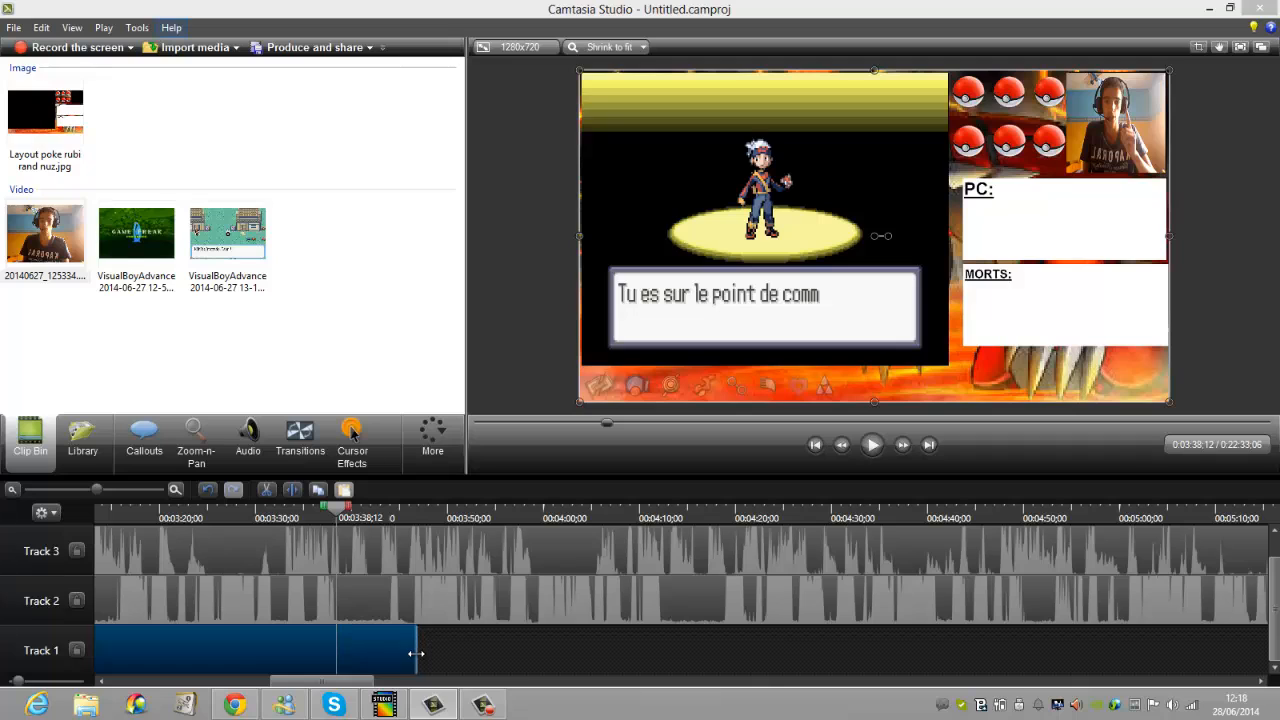
{"action": "left_click_drag", "start_coordinate": [416, 653], "coordinate": [1192, 653]}
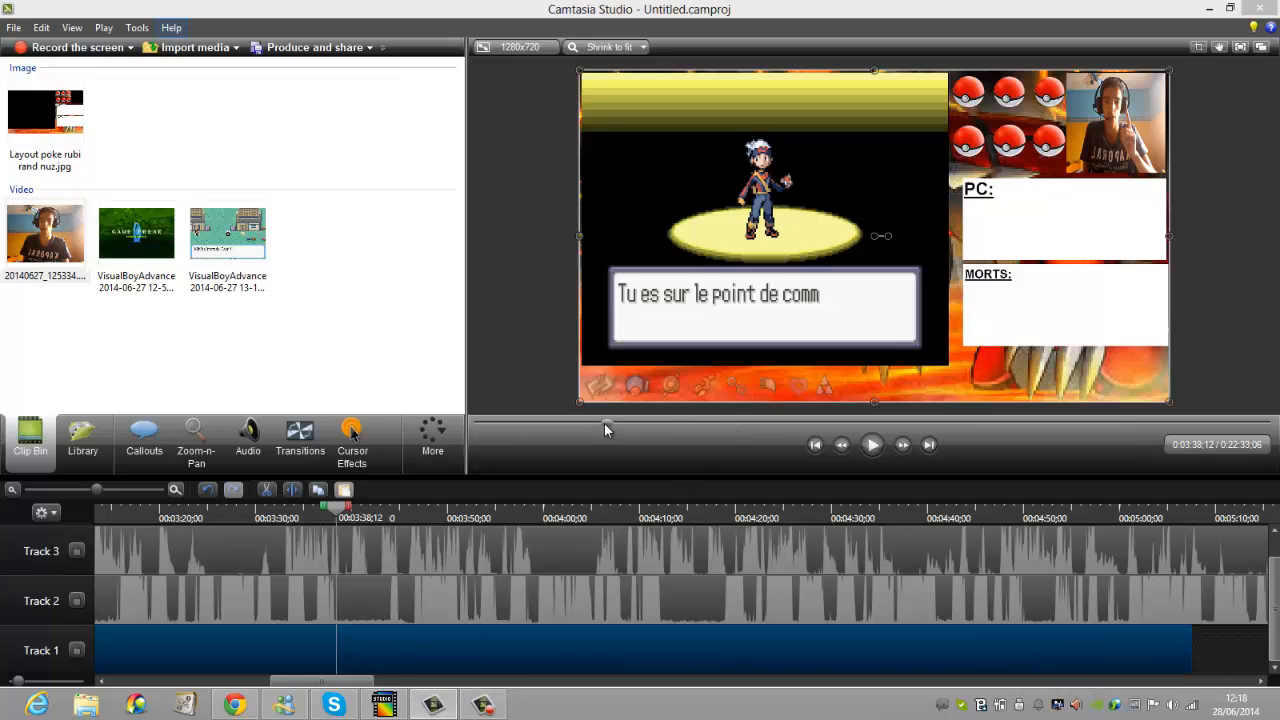
Extend the layout image on Track 1 until the starter Pokémon is chosen at 0:09:05;29.
{"action": "left_click_drag", "start_coordinate": [605, 425], "coordinate": [635, 458]}
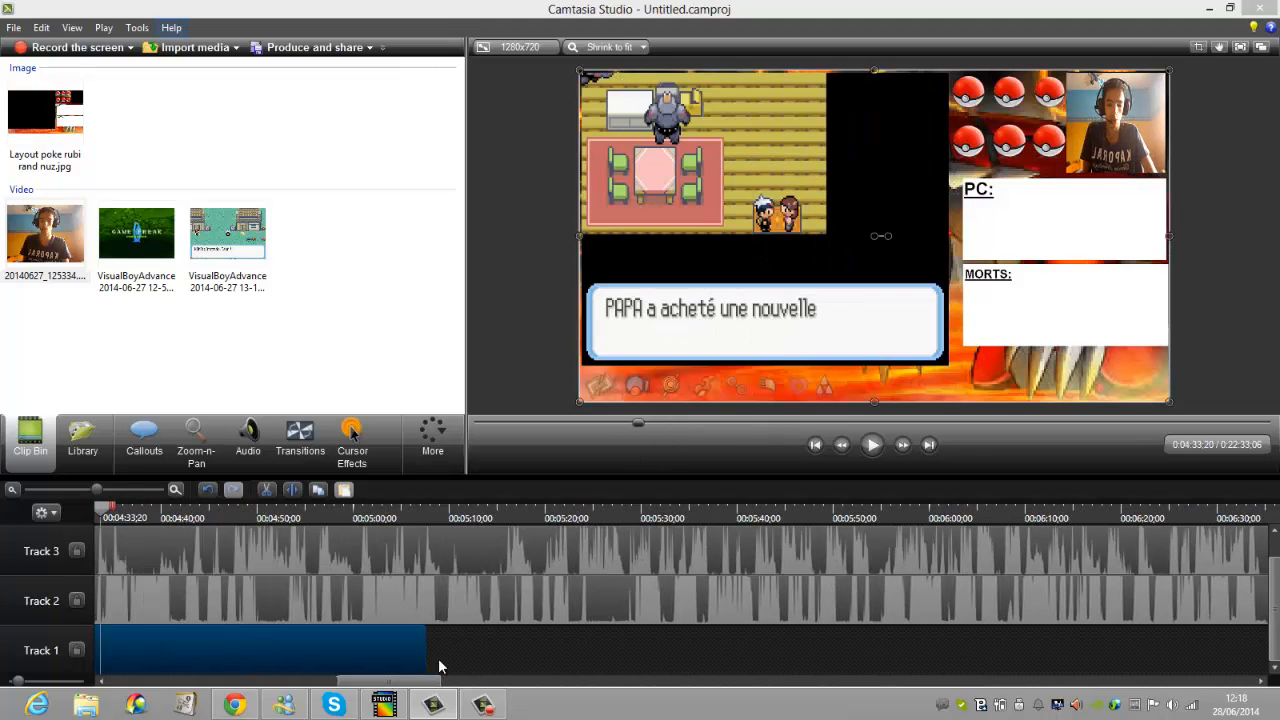
{"action": "left_click_drag", "start_coordinate": [428, 658], "coordinate": [1272, 674]}
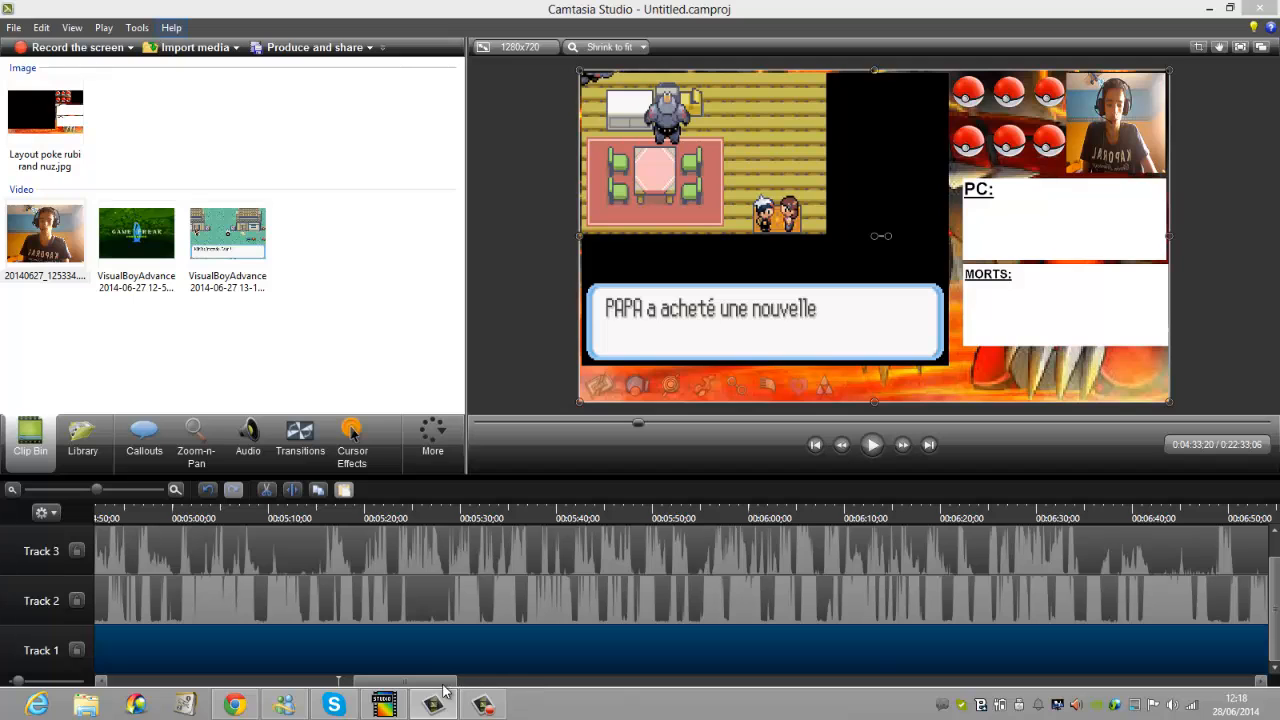
{"action": "scroll", "coordinate": [463, 658], "scroll_direction": "down", "scroll_amount": 10}
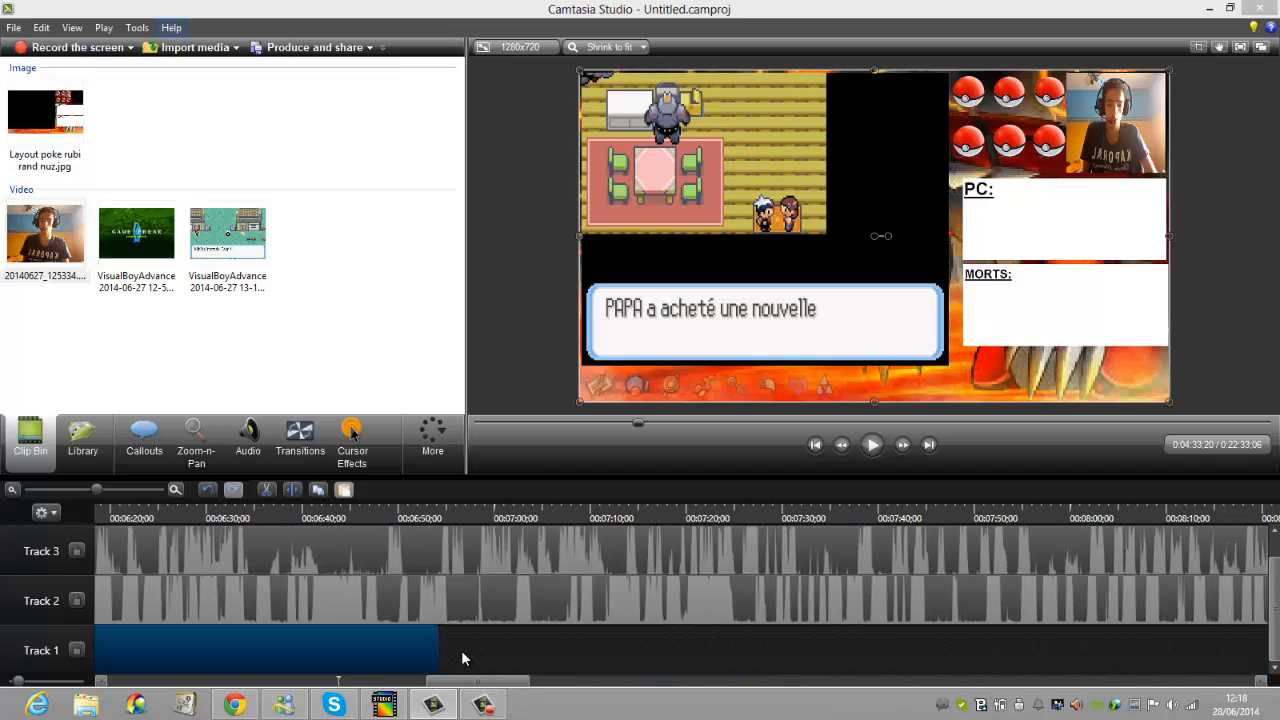
{"action": "left_click_drag", "start_coordinate": [438, 648], "coordinate": [1230, 652]}
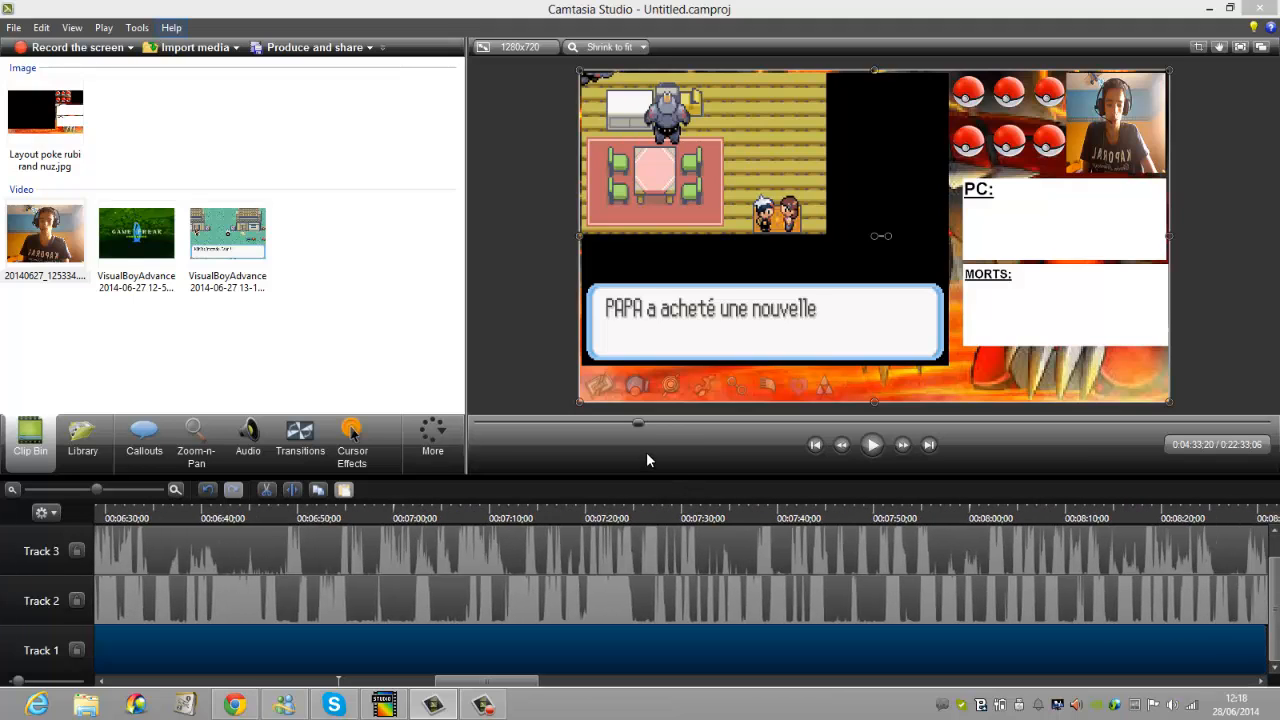
{"action": "left_click_drag", "start_coordinate": [639, 422], "coordinate": [785, 449]}
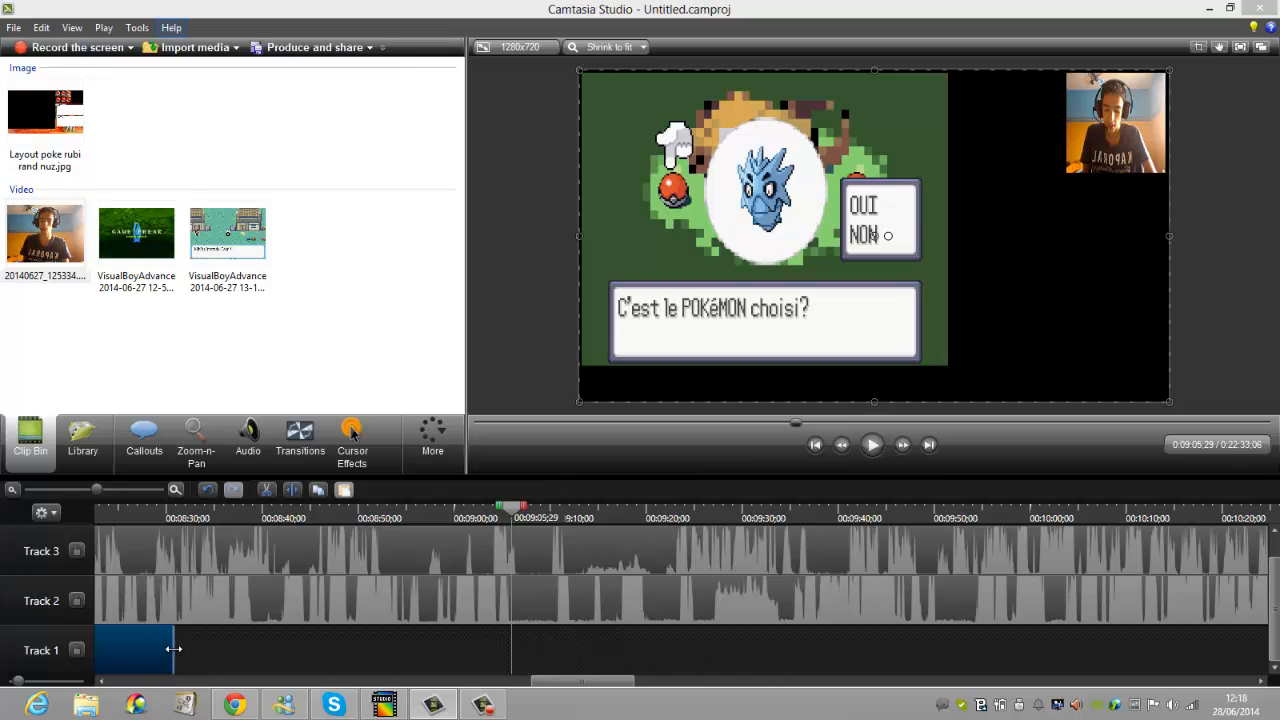
{"action": "left_click_drag", "start_coordinate": [173, 650], "coordinate": [511, 648]}
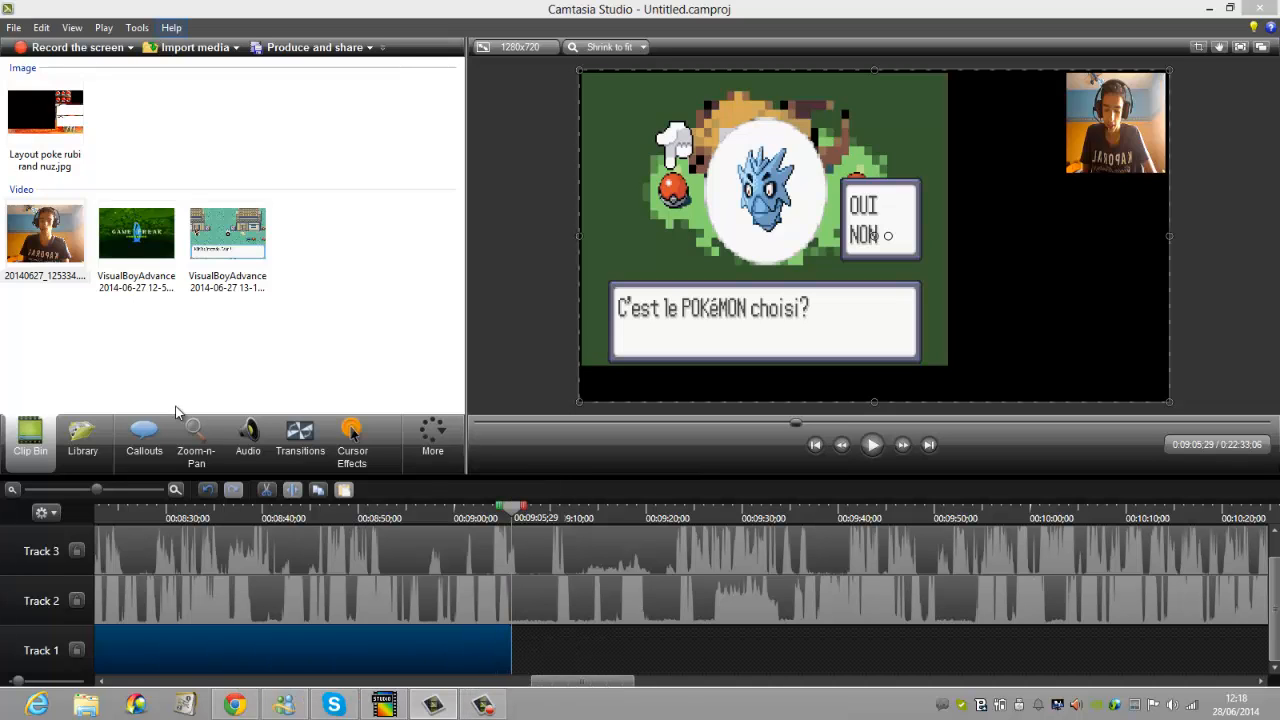
Import Layout poke rubi rand nuz.pfi 2.jpg from the Images library and place it on Track 1 directly after the first layout at 0:09:05;29.
{"action": "left_click", "coordinate": [197, 52]}
{"action": "left_click", "coordinate": [366, 328]}
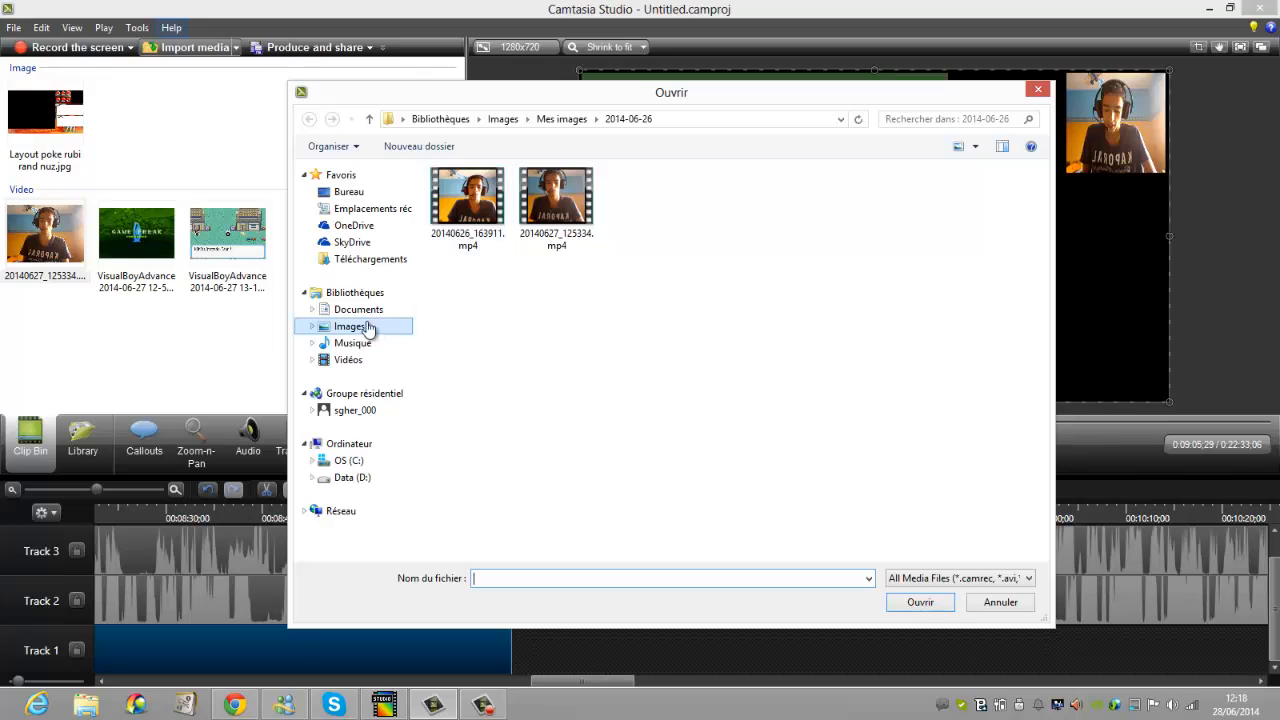
{"action": "left_click_drag", "start_coordinate": [1044, 240], "coordinate": [1042, 485]}
{"action": "double_click", "coordinate": [555, 470]}
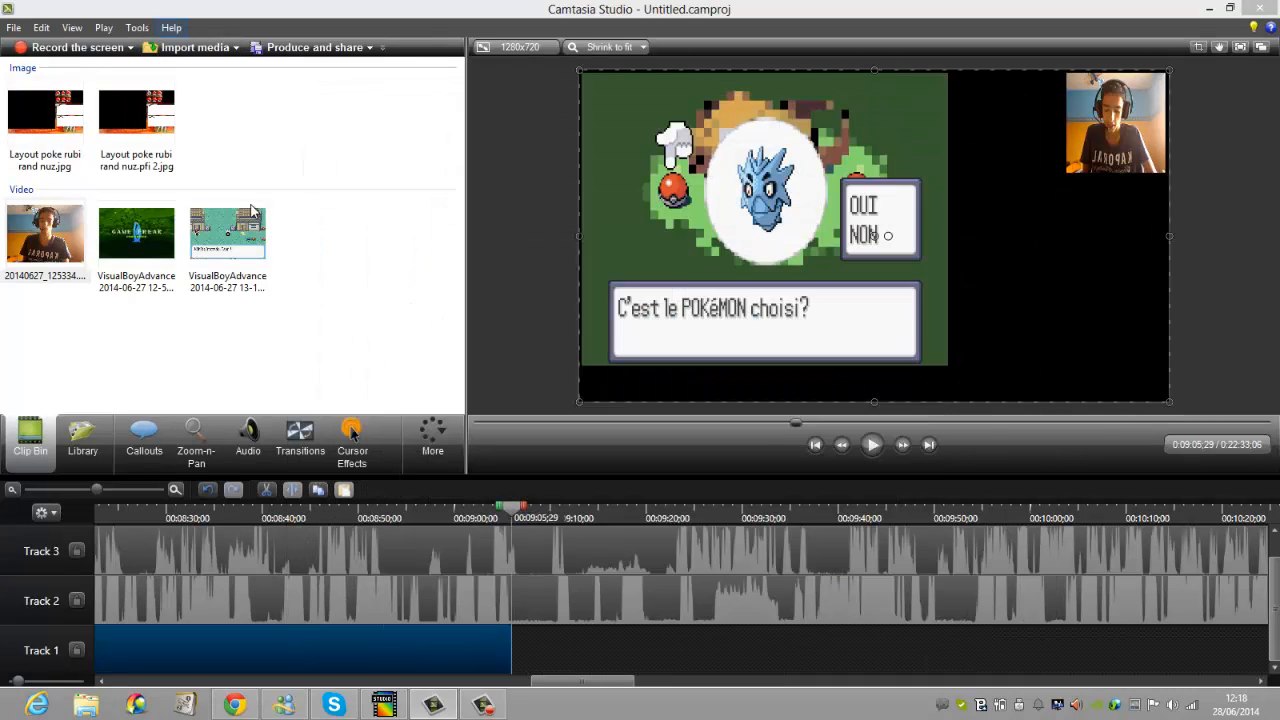
{"action": "left_click_drag", "start_coordinate": [152, 147], "coordinate": [530, 652]}
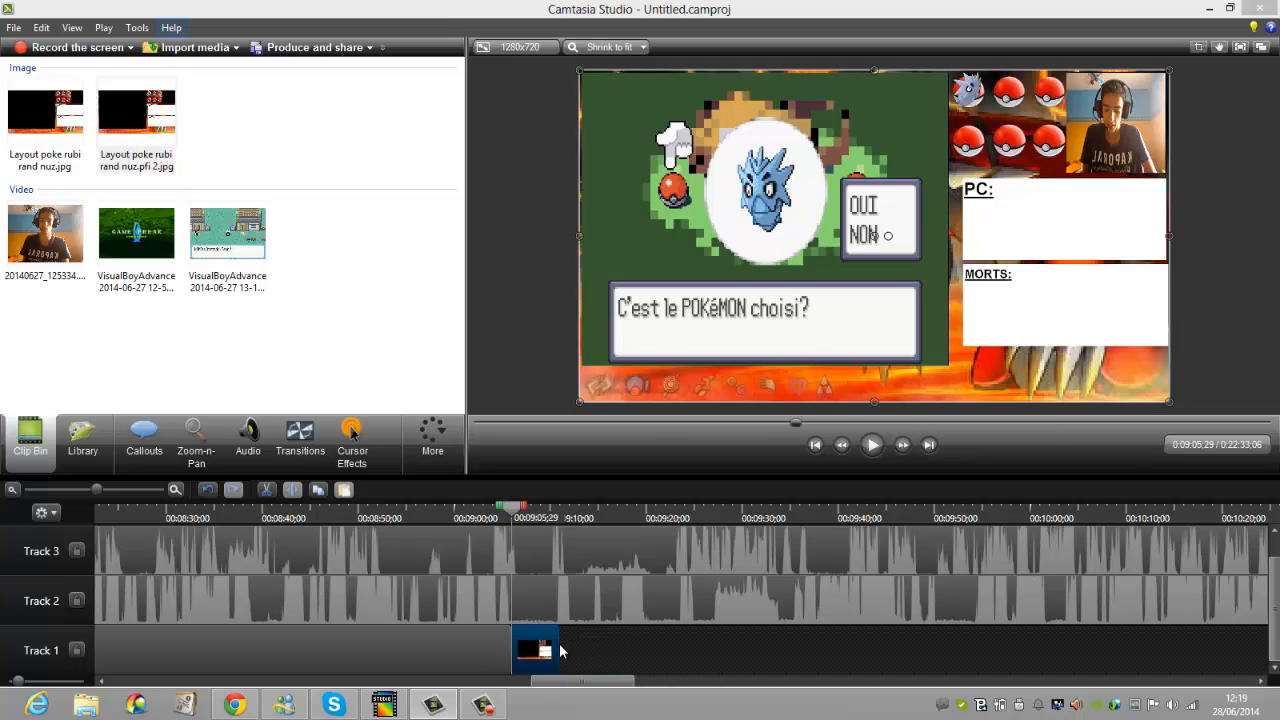
Extend the second layout image on Track 1 to about 0:10:31.
{"action": "left_click", "coordinate": [547, 649]}
{"action": "left_click_drag", "start_coordinate": [556, 651], "coordinate": [1266, 660]}
{"action": "left_click_drag", "start_coordinate": [798, 428], "coordinate": [1162, 477]}
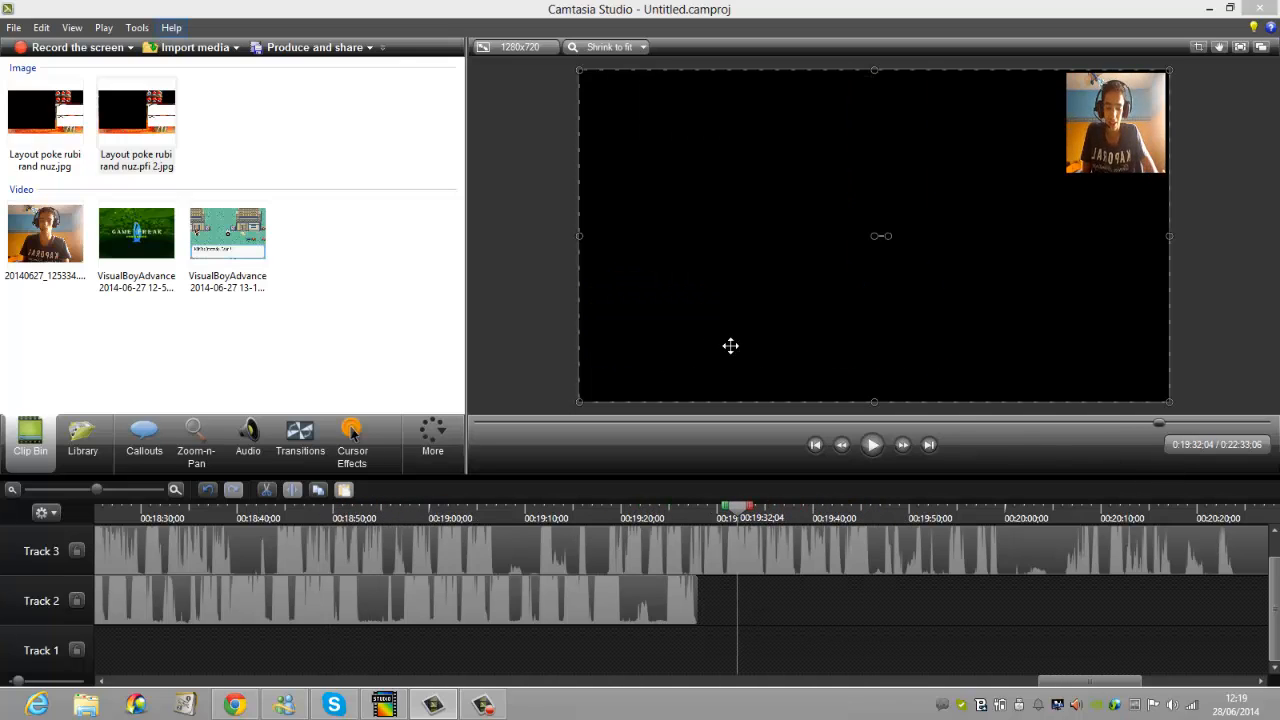
{"action": "left_click", "coordinate": [228, 240]}
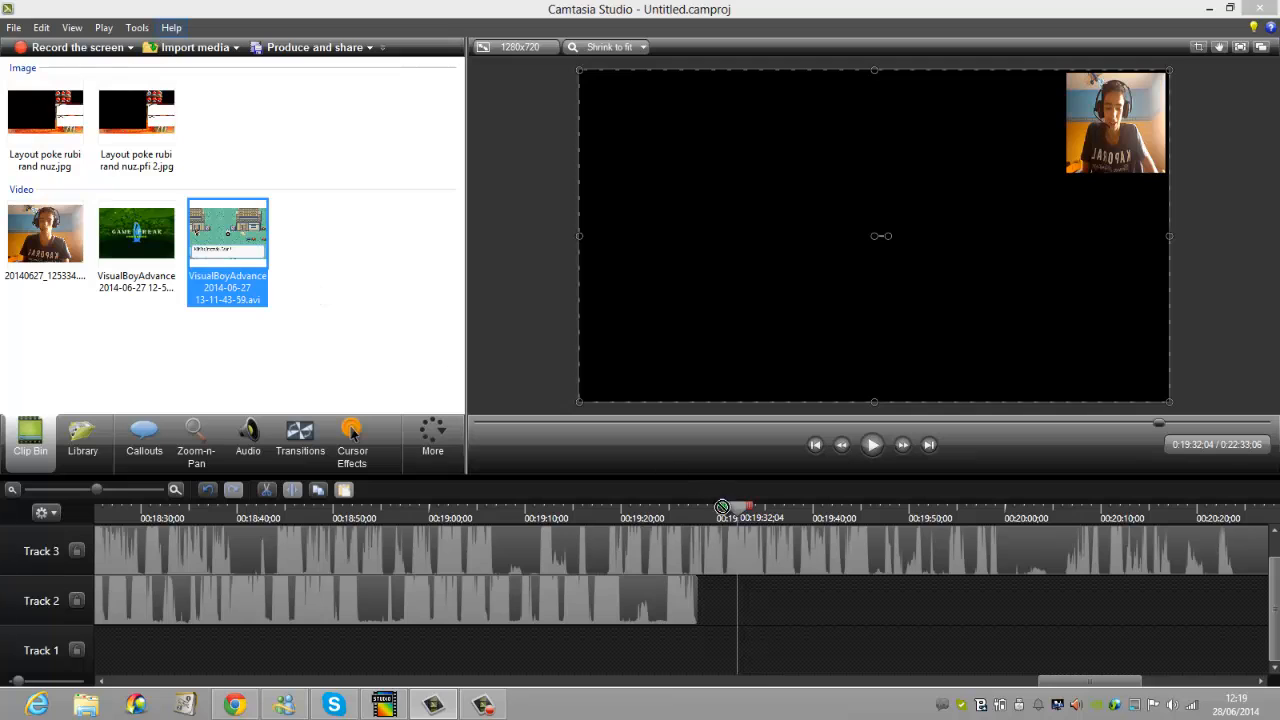
{"action": "left_click_drag", "start_coordinate": [717, 592], "coordinate": [718, 593]}
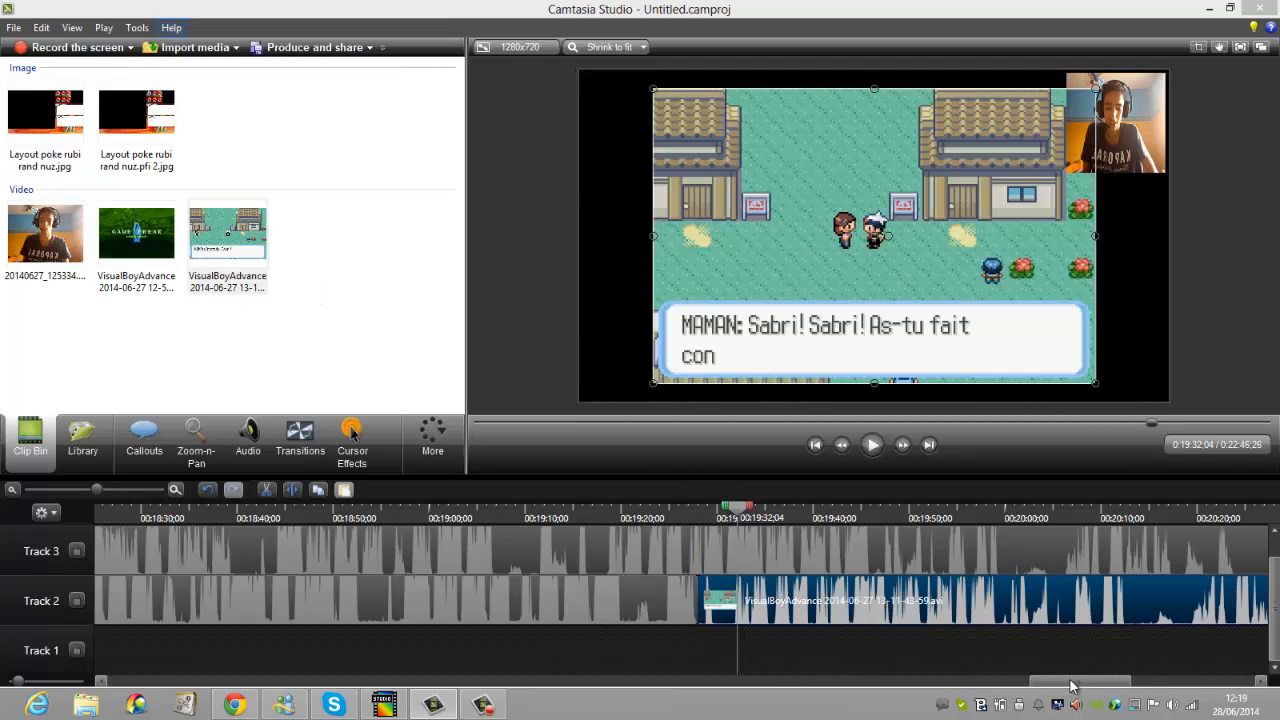
Extend the second layout image on Track 1 past the start of the second gameplay clip, to about 0:19:40.
{"action": "left_click_drag", "start_coordinate": [1070, 685], "coordinate": [596, 684]}
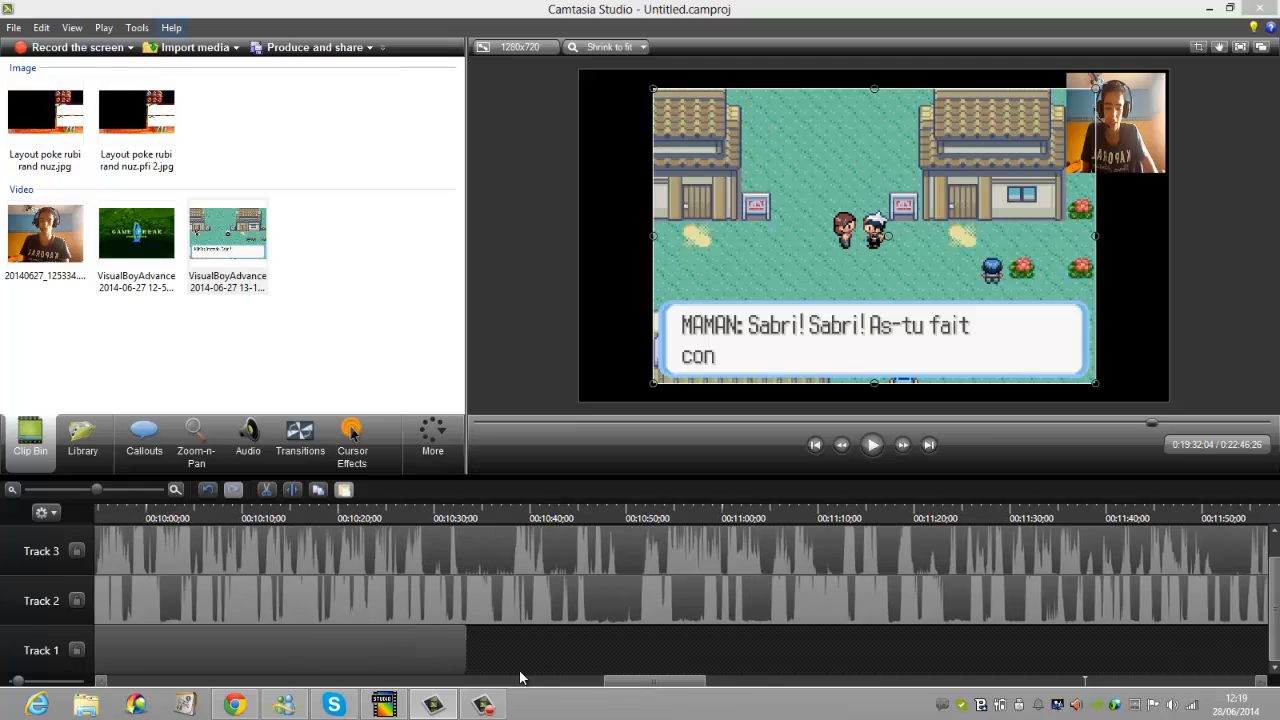
{"action": "left_click", "coordinate": [458, 656]}
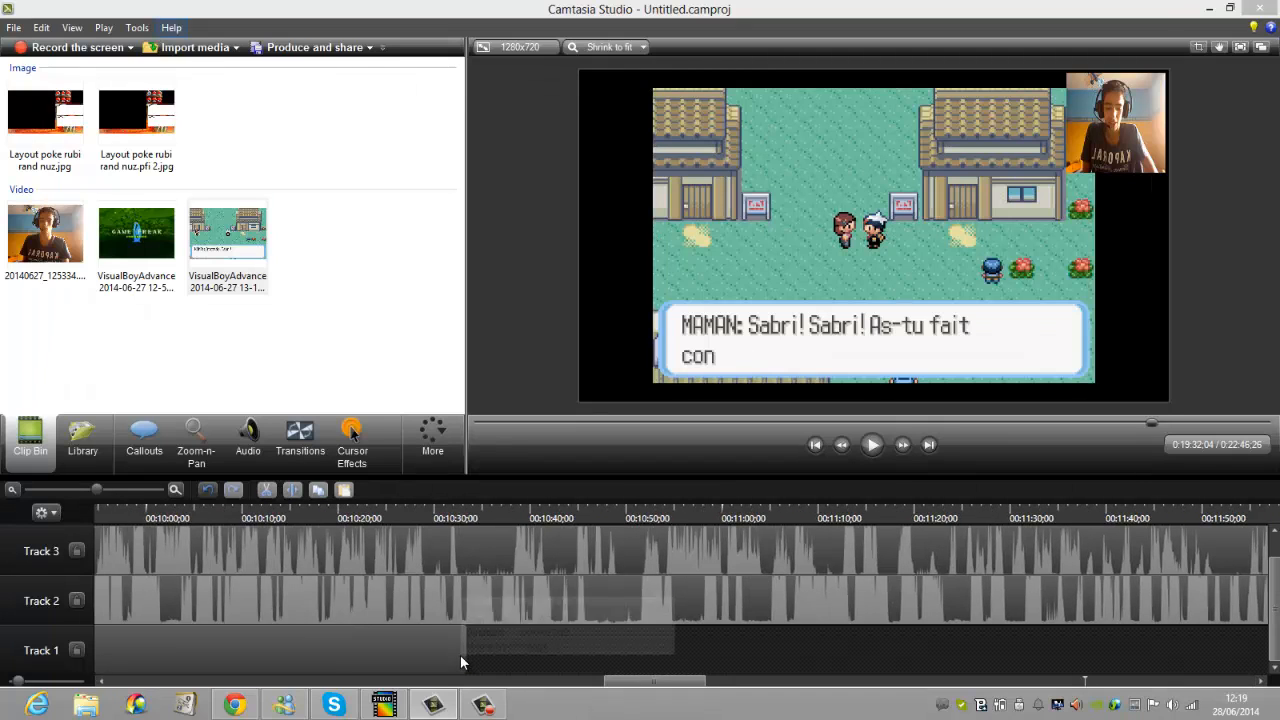
{"action": "left_click", "coordinate": [460, 658]}
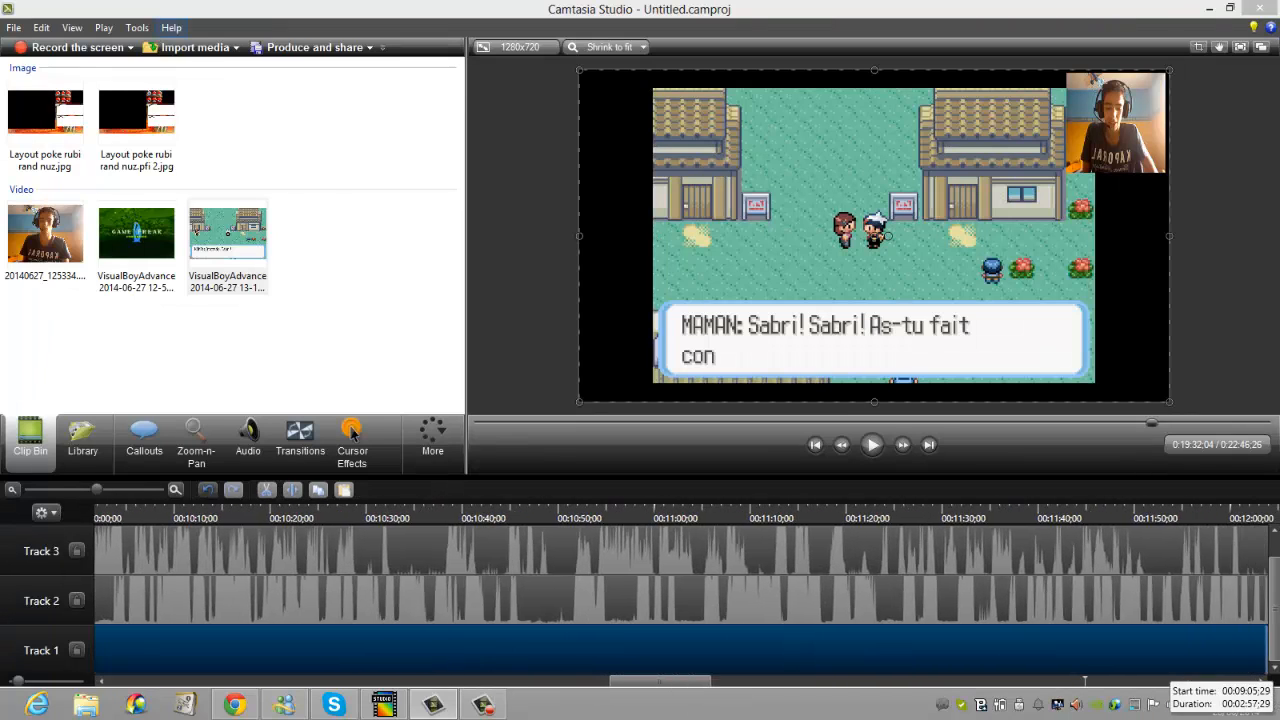
{"action": "left_click_drag", "start_coordinate": [1268, 662], "coordinate": [1272, 667]}
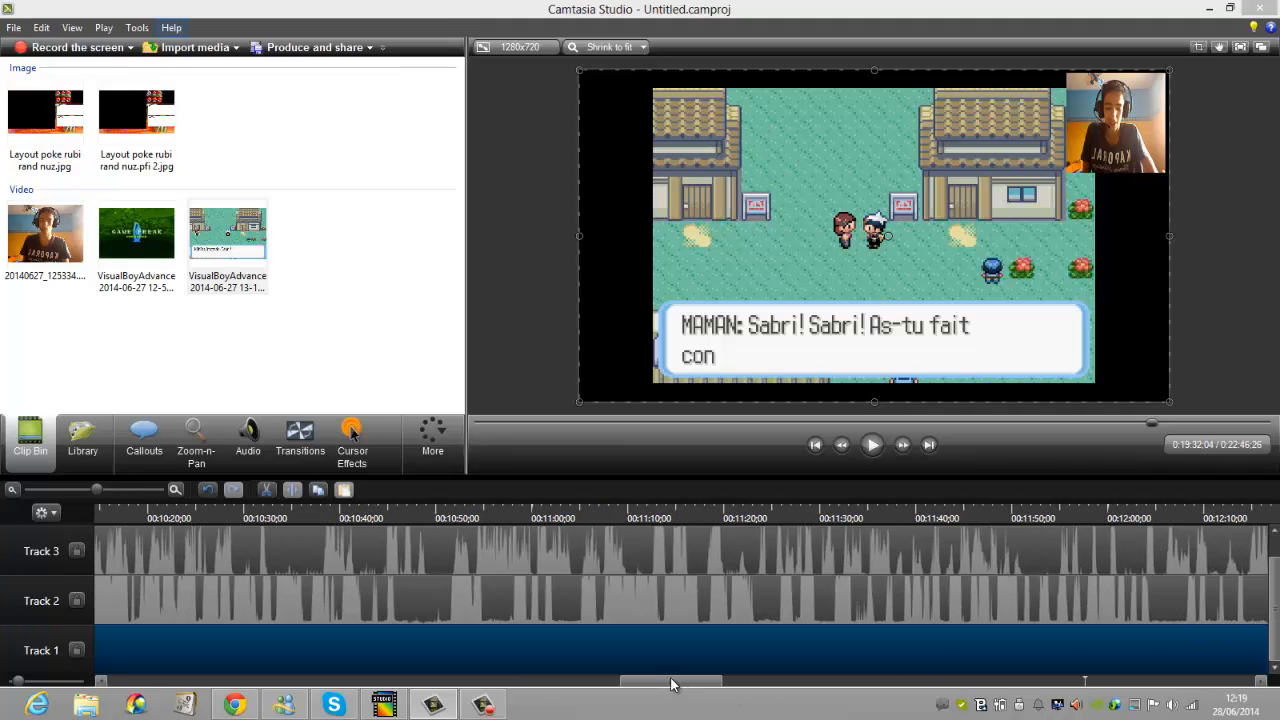
{"action": "left_click_drag", "start_coordinate": [671, 684], "coordinate": [743, 687]}
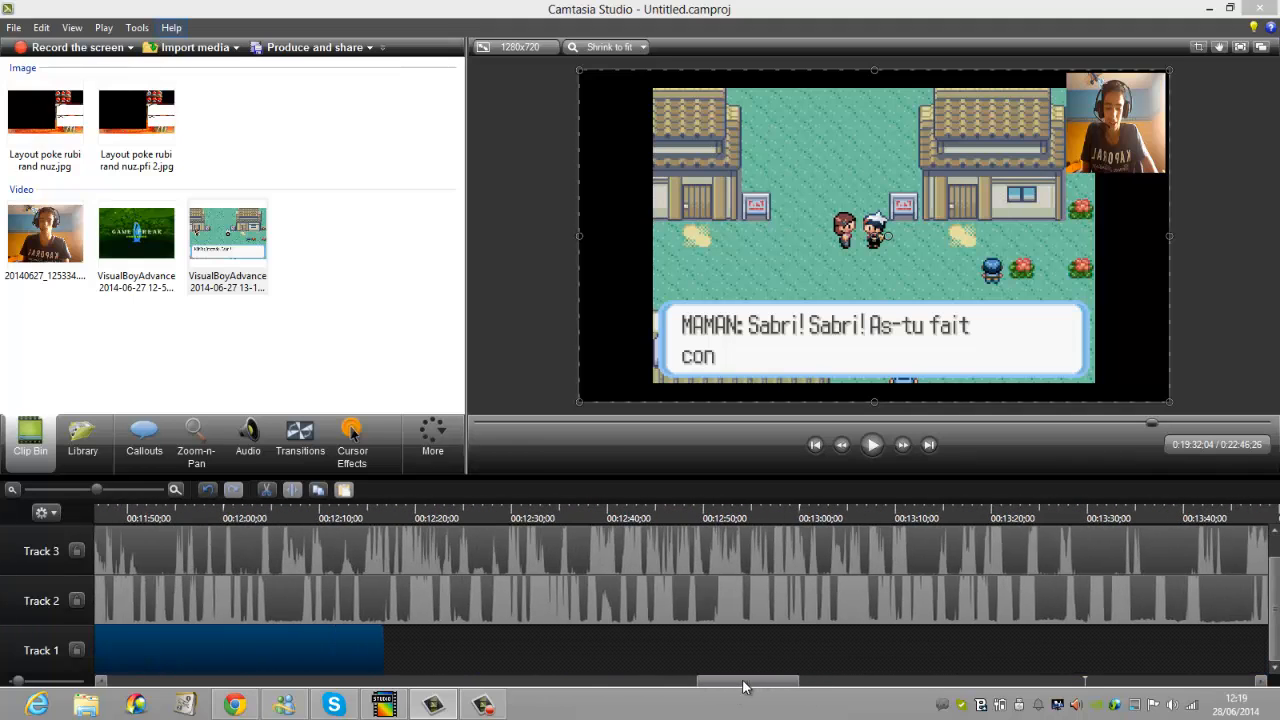
{"action": "left_click_drag", "start_coordinate": [386, 653], "coordinate": [1270, 665]}
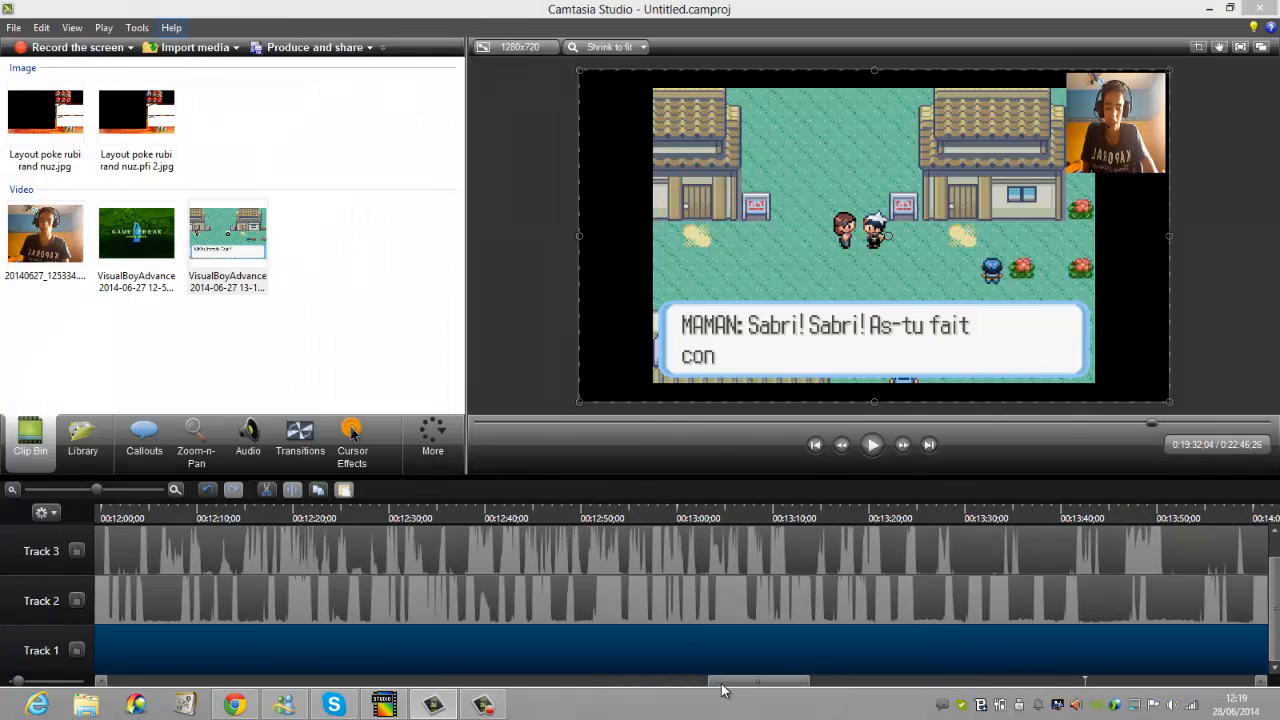
{"action": "left_click_drag", "start_coordinate": [723, 688], "coordinate": [790, 692]}
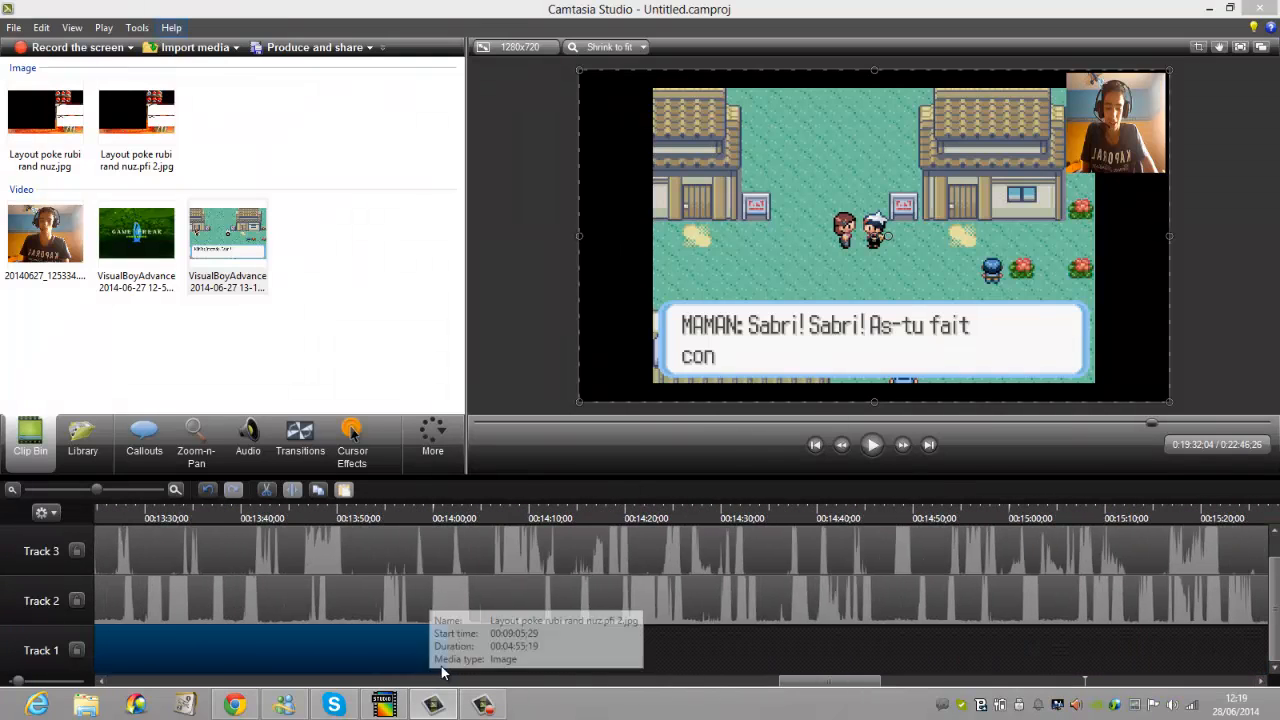
{"action": "left_click_drag", "start_coordinate": [445, 662], "coordinate": [1270, 664]}
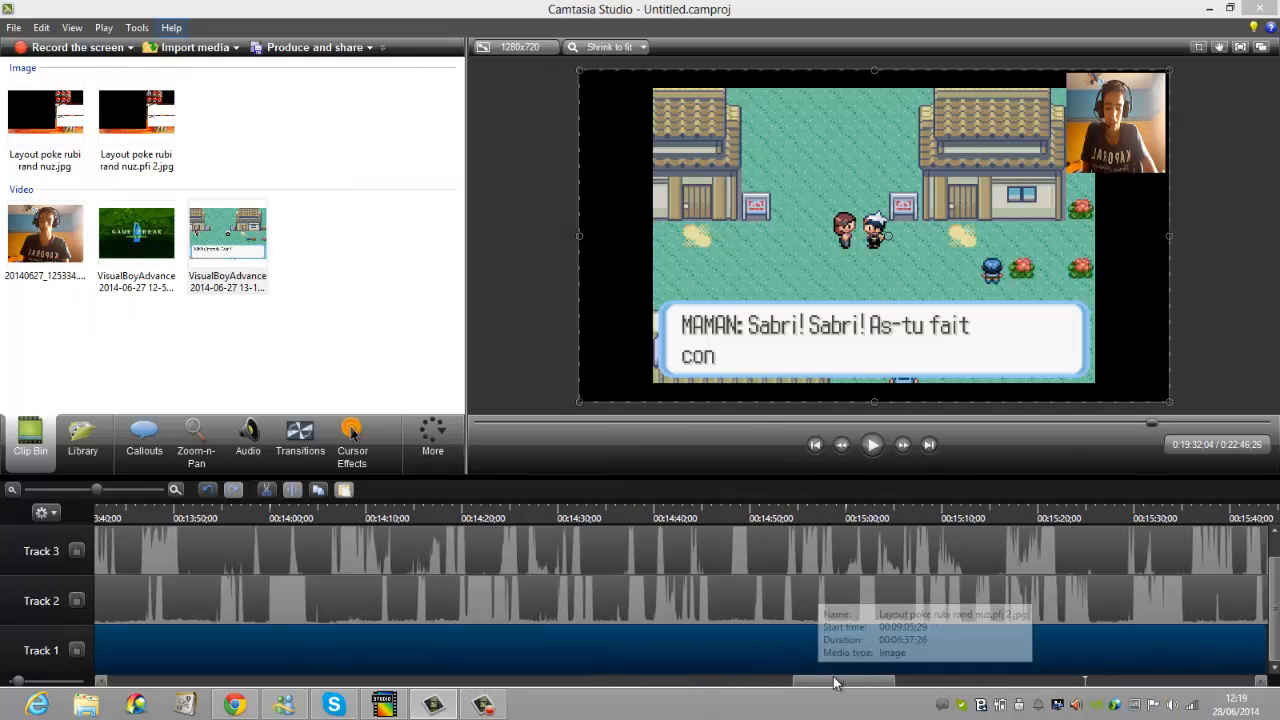
{"action": "left_click_drag", "start_coordinate": [841, 683], "coordinate": [927, 692]}
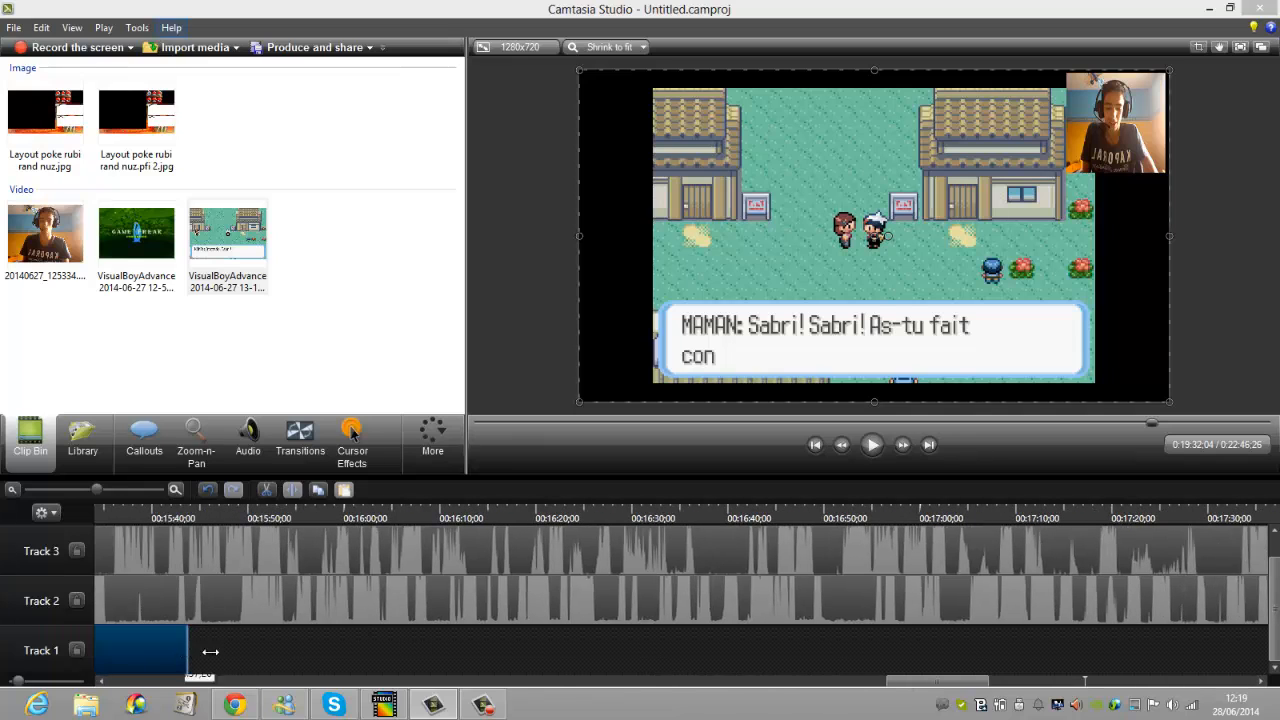
{"action": "left_click_drag", "start_coordinate": [210, 651], "coordinate": [1175, 655]}
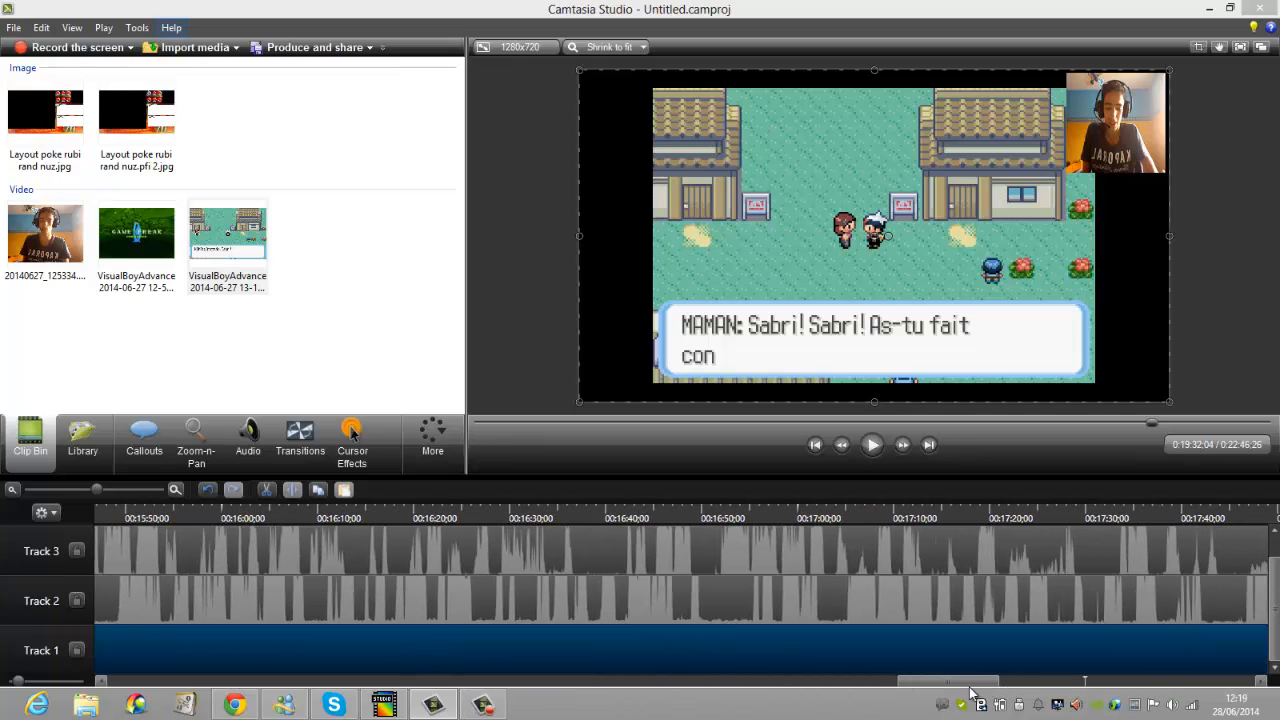
{"action": "left_click_drag", "start_coordinate": [970, 690], "coordinate": [1060, 690]}
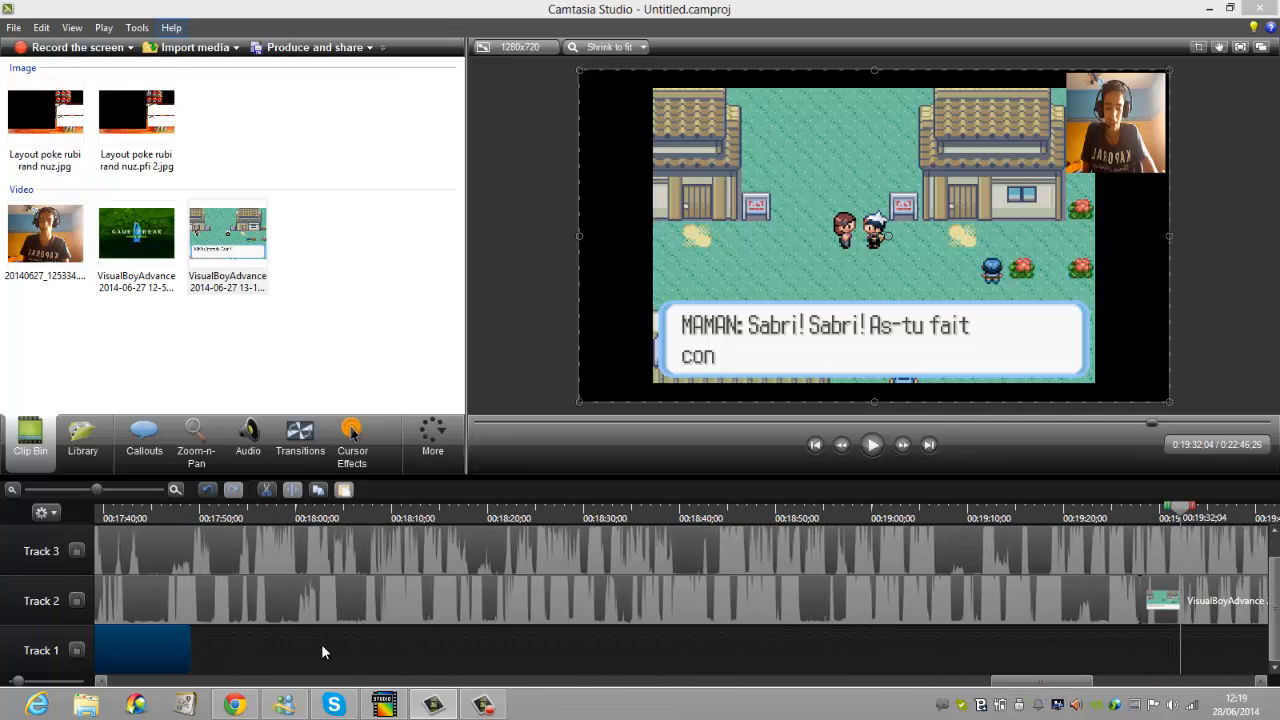
{"action": "left_click_drag", "start_coordinate": [186, 658], "coordinate": [1268, 648]}
Move the second gameplay clip into the layout's game area on the canvas and narrow it to uncover the Pokéball and PC panels.
{"action": "left_click_drag", "start_coordinate": [960, 366], "coordinate": [889, 350]}
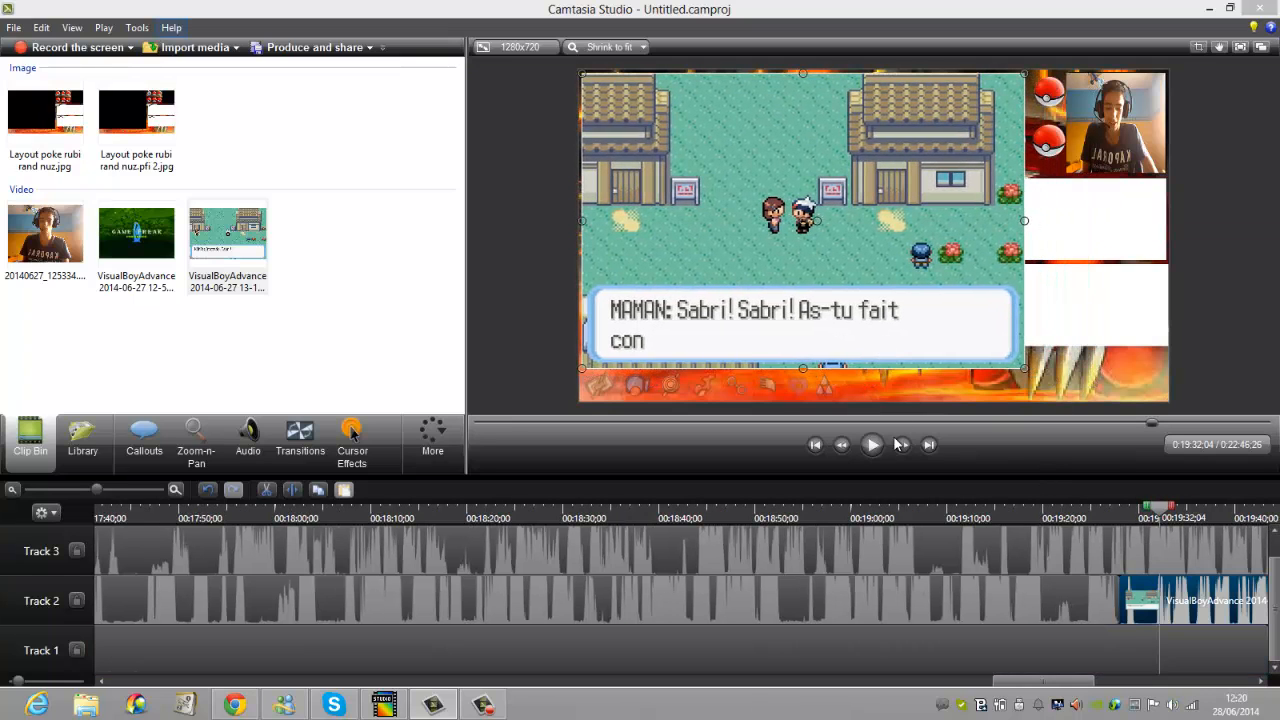
{"action": "left_click_drag", "start_coordinate": [1024, 222], "coordinate": [951, 238]}
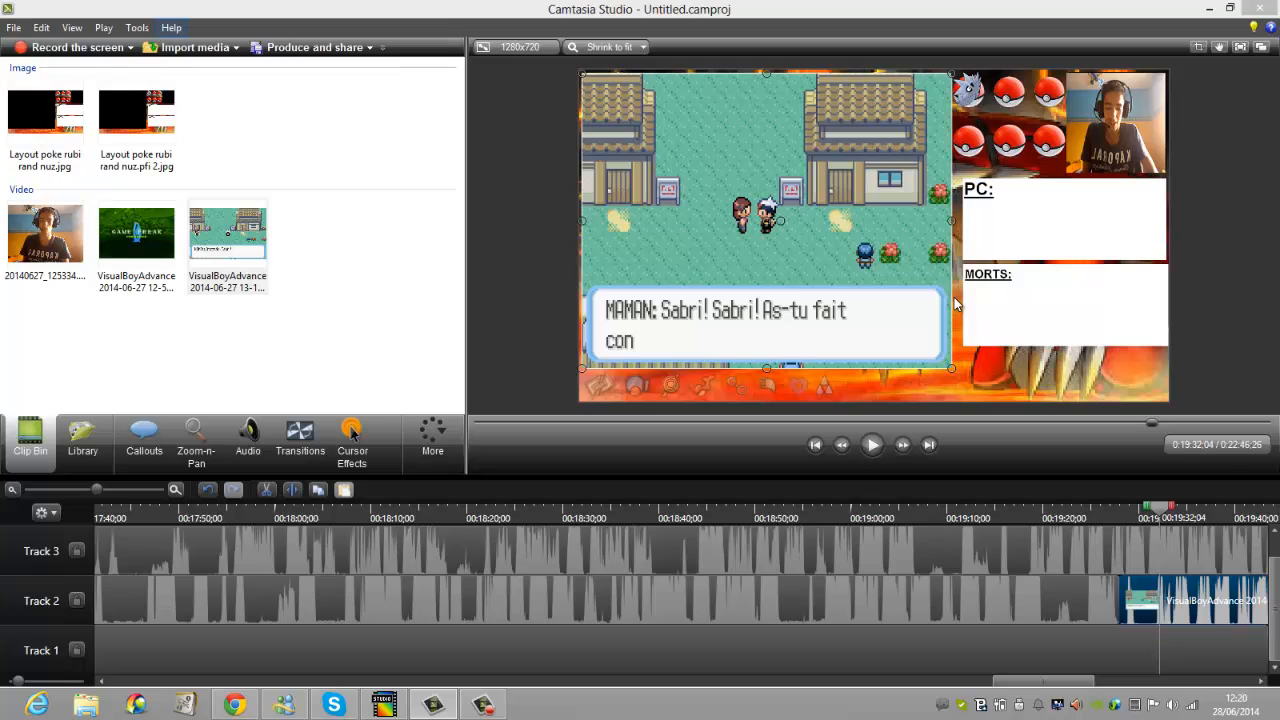
Start producing the video with the MP4 only (up to 720p) preset.
{"action": "left_click", "coordinate": [310, 48]}
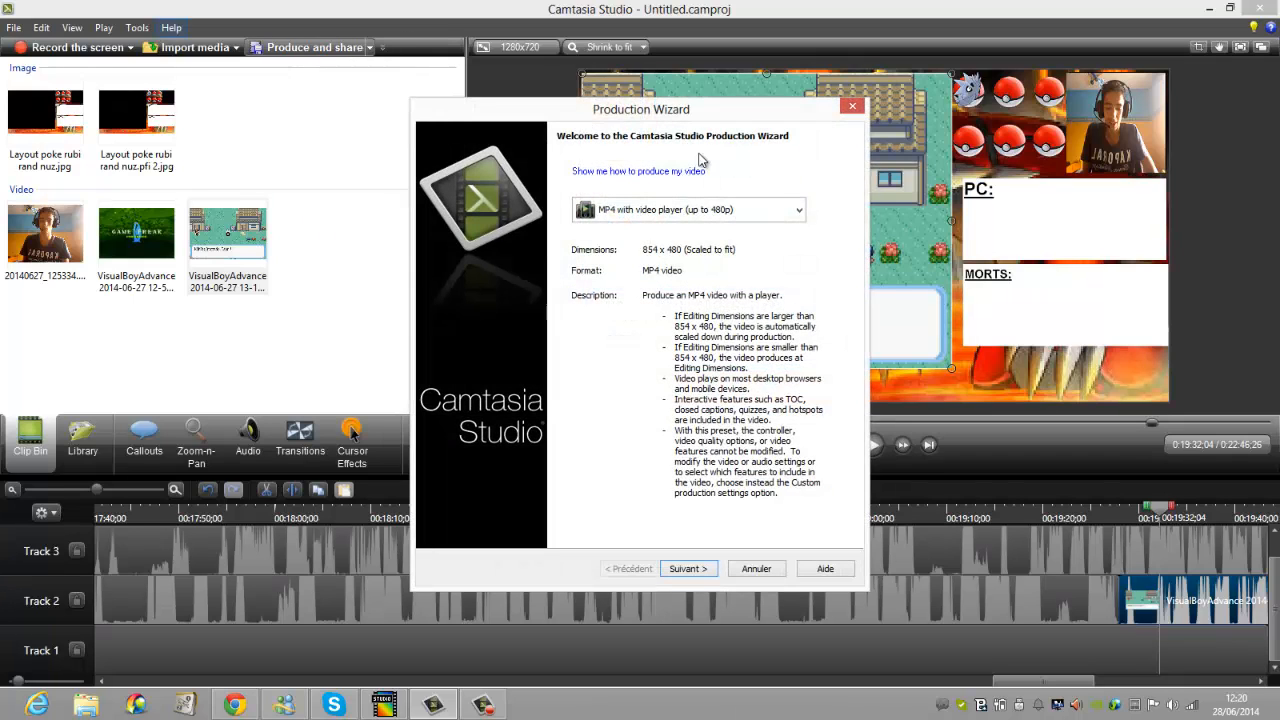
{"action": "left_click", "coordinate": [727, 218]}
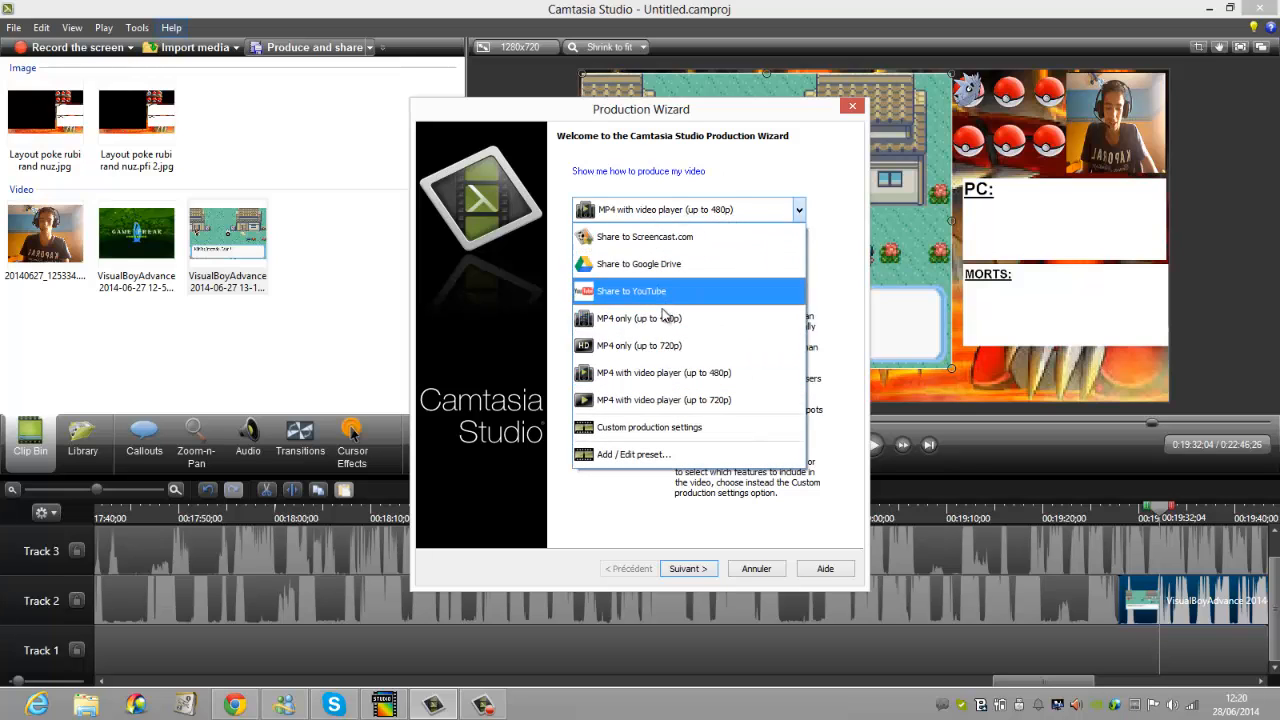
{"action": "key", "text": "Escape"}
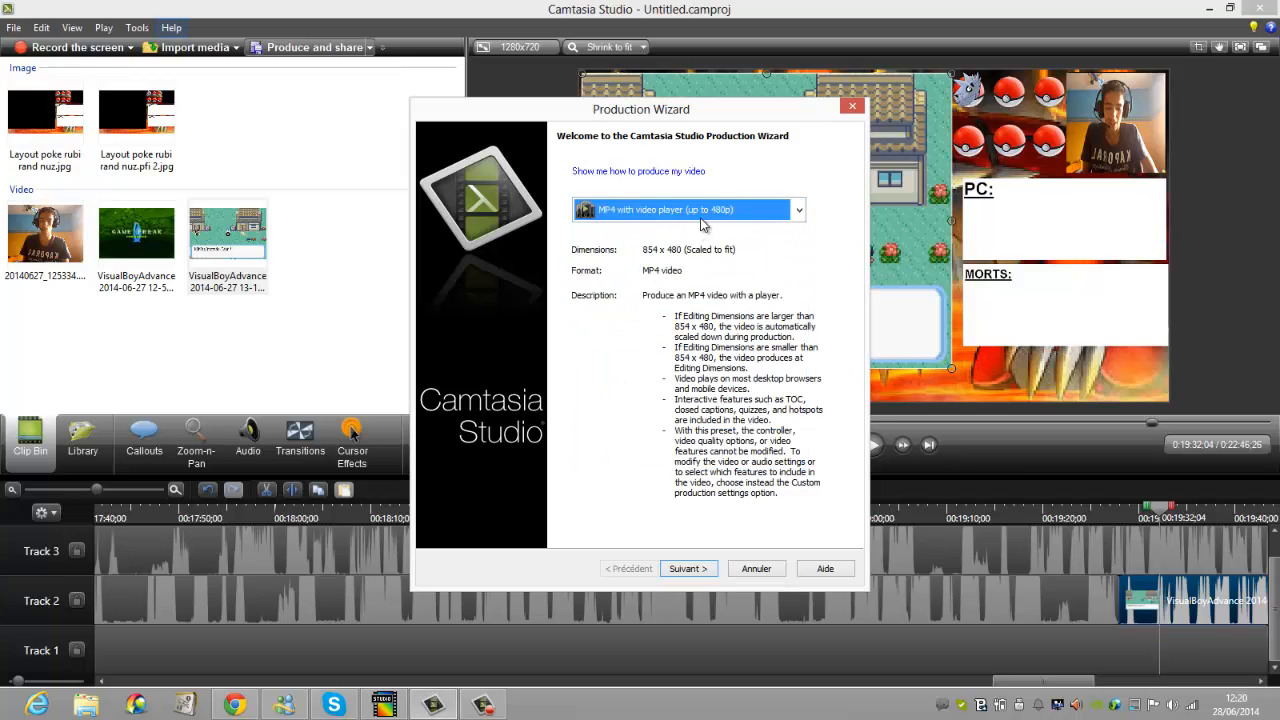
{"action": "left_click", "coordinate": [703, 218]}
{"action": "left_click", "coordinate": [637, 346]}
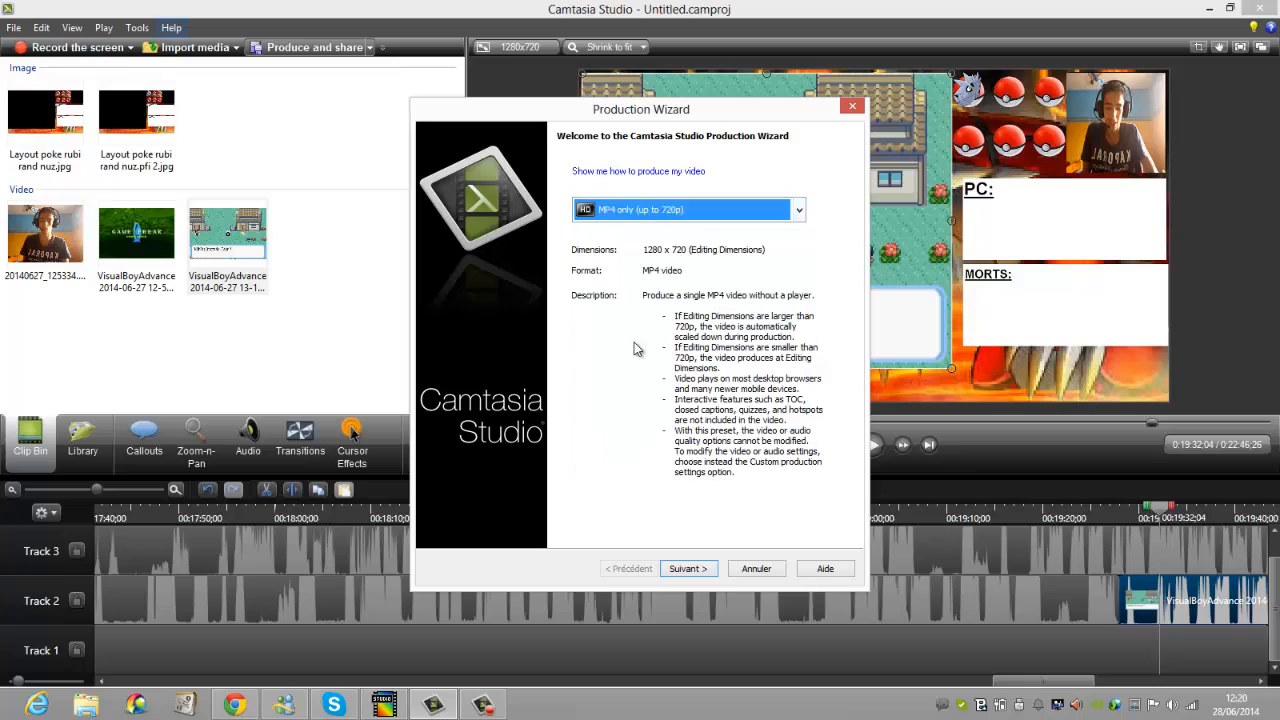
Name the production Pokemon Rub 1, keep the Camtasia Studio documents folder as its destination, and start rendering.
{"action": "left_click", "coordinate": [687, 568]}
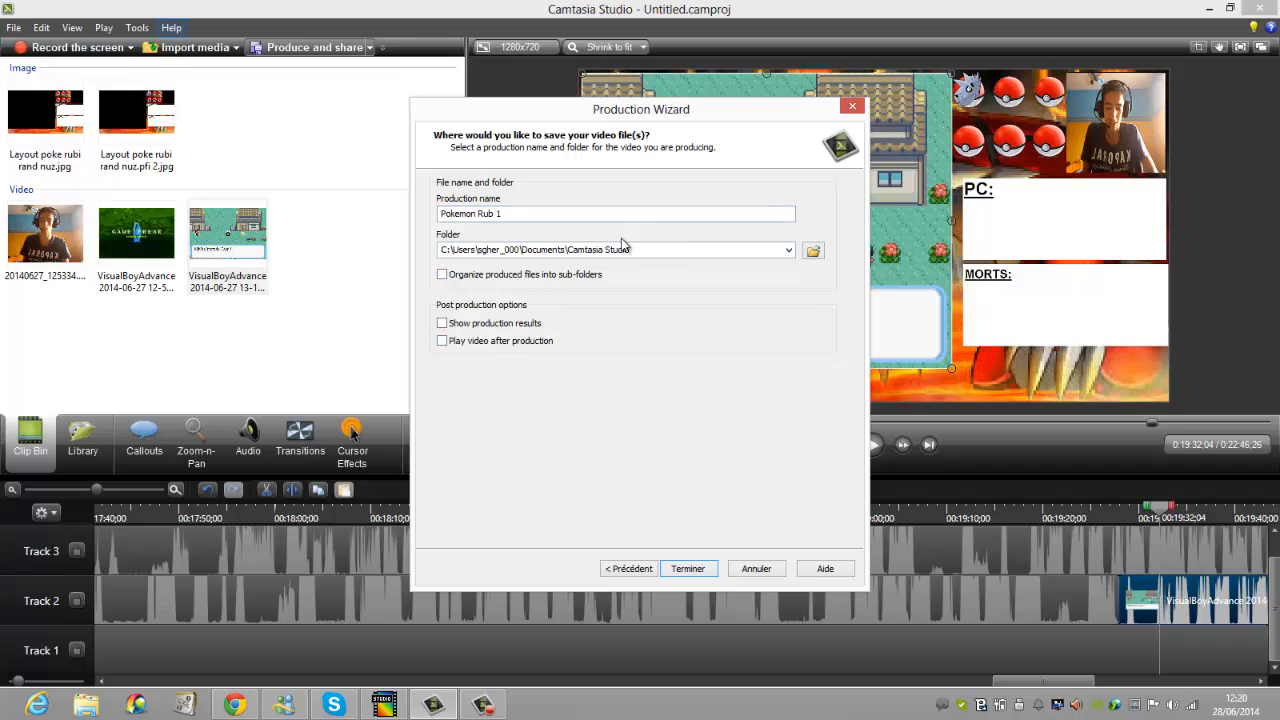
{"action": "left_click", "coordinate": [812, 252]}
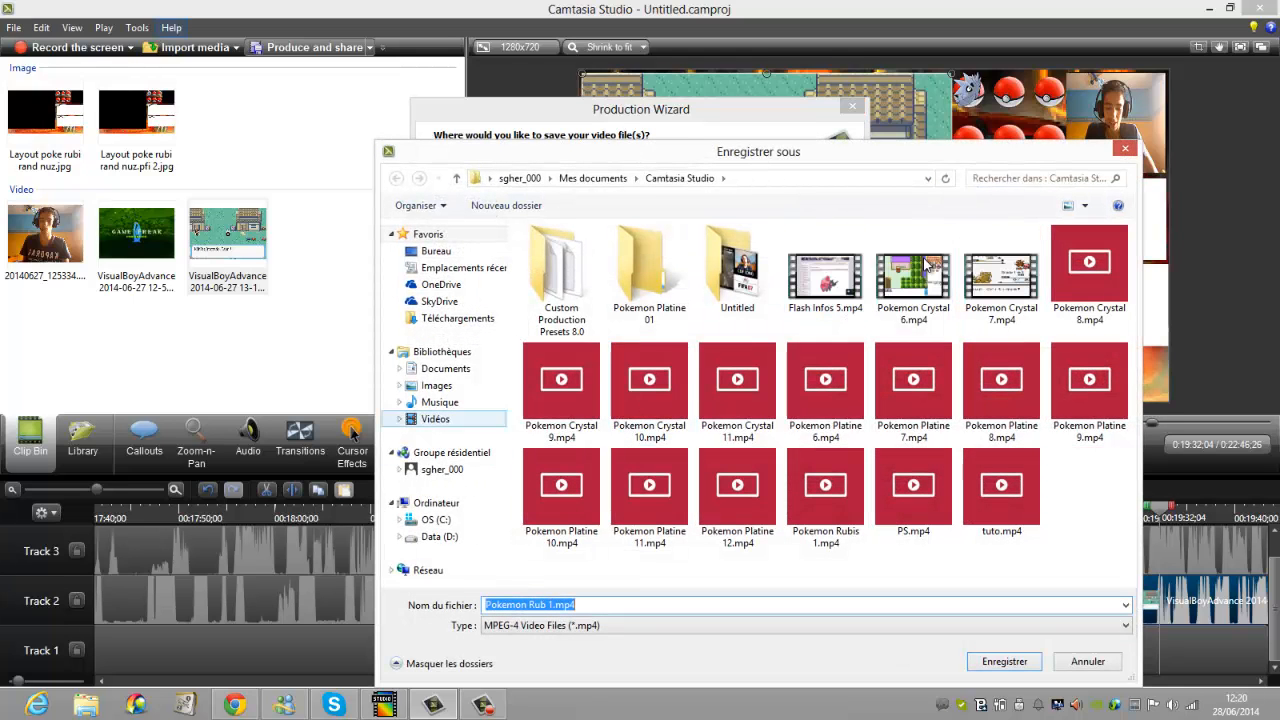
{"action": "left_click", "coordinate": [1125, 148]}
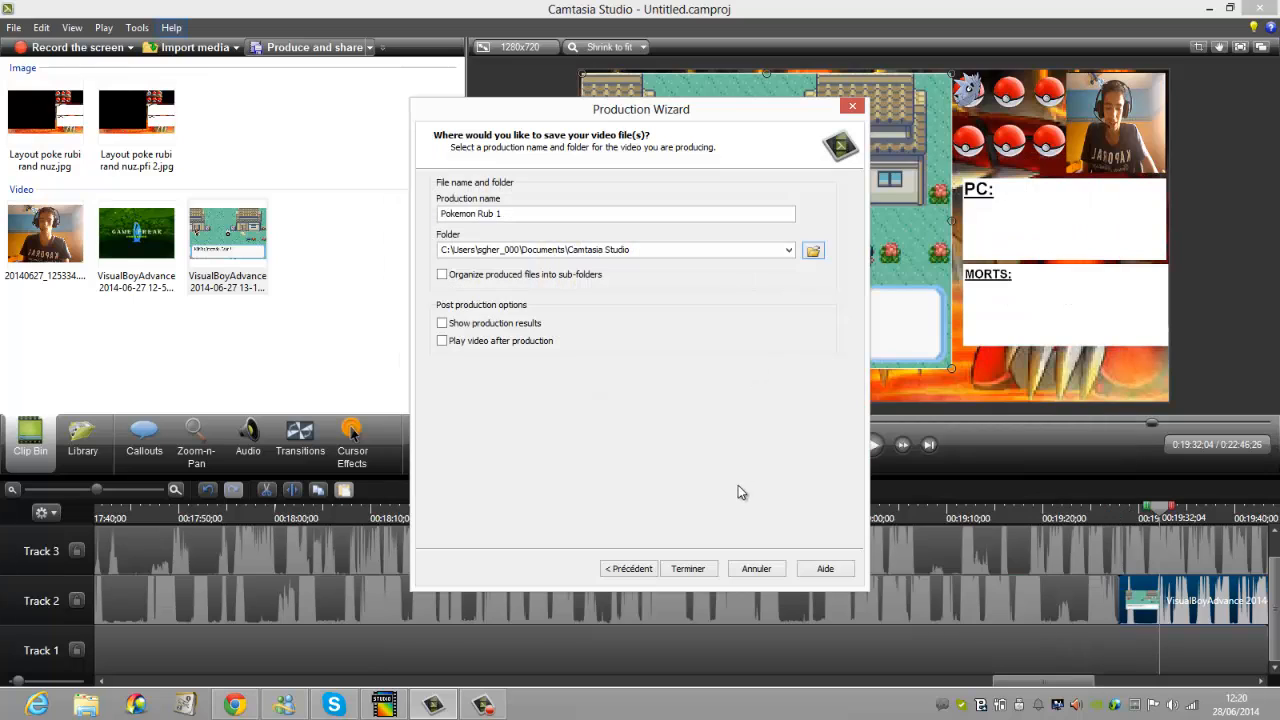
{"action": "left_click", "coordinate": [690, 568]}
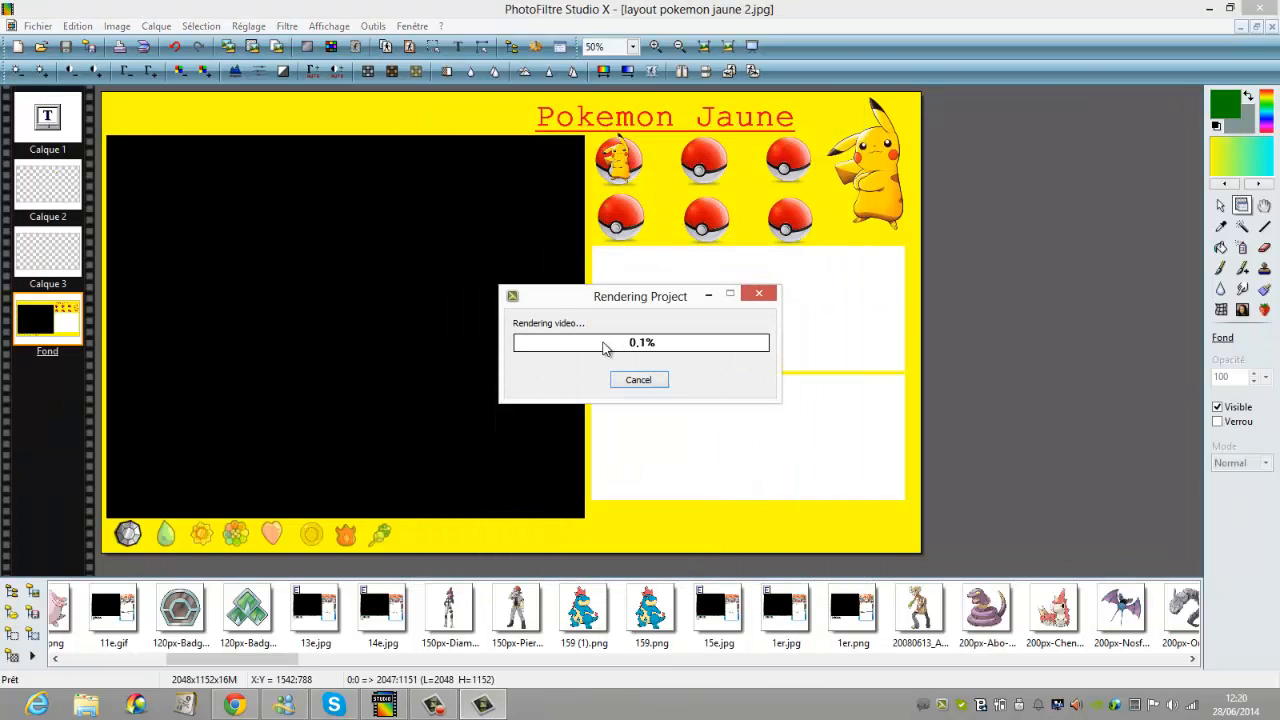
Cancel the rendering and close Camtasia Studio without saving the project.
{"action": "left_click", "coordinate": [640, 380]}
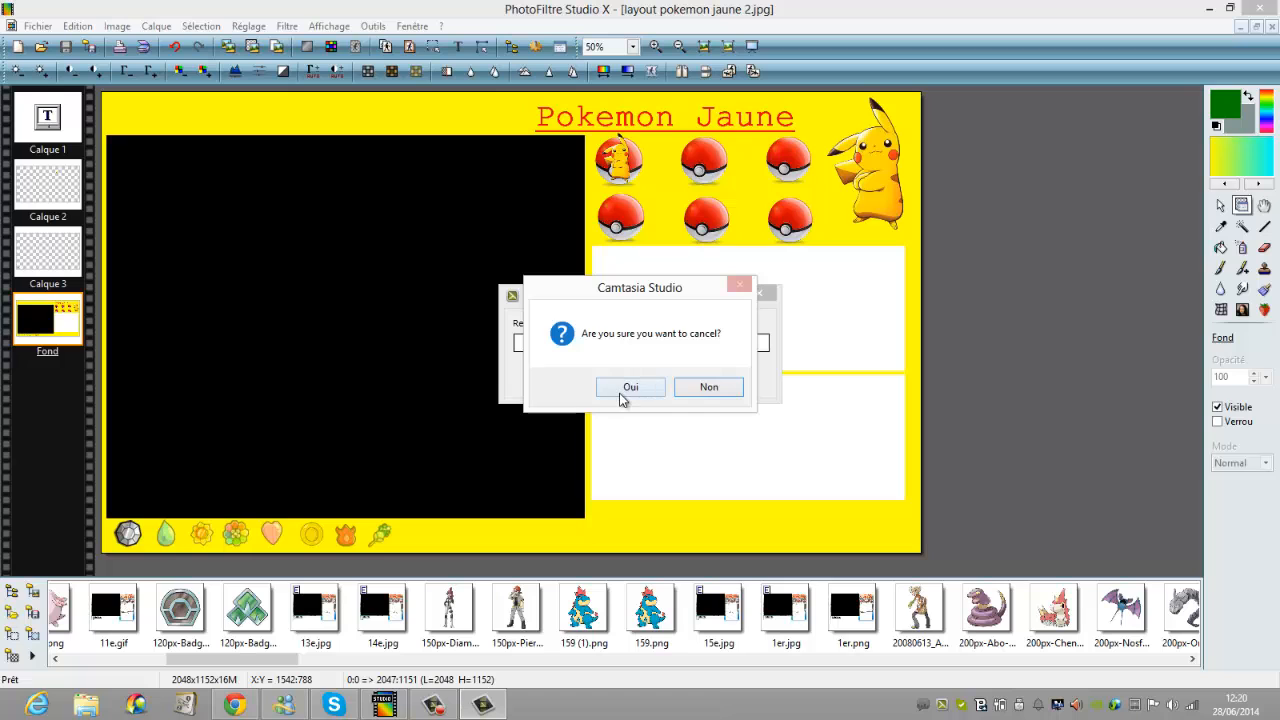
{"action": "left_click", "coordinate": [621, 393]}
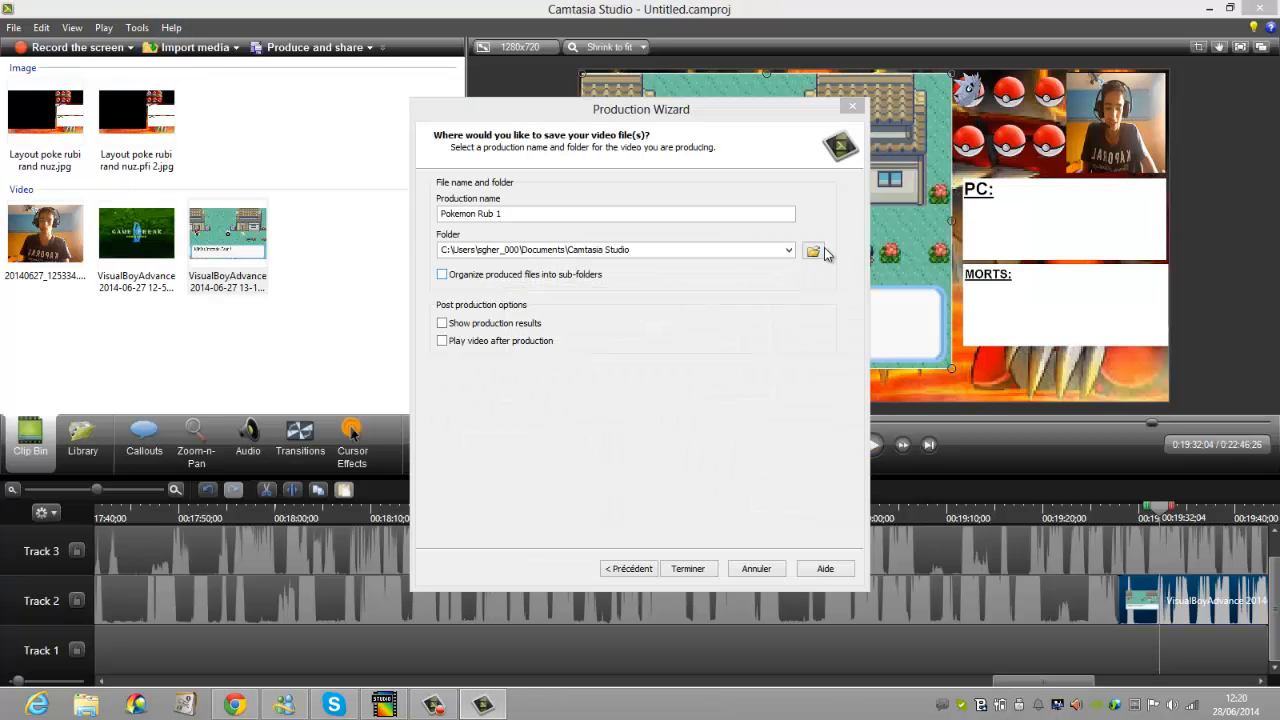
{"action": "left_click", "coordinate": [858, 107]}
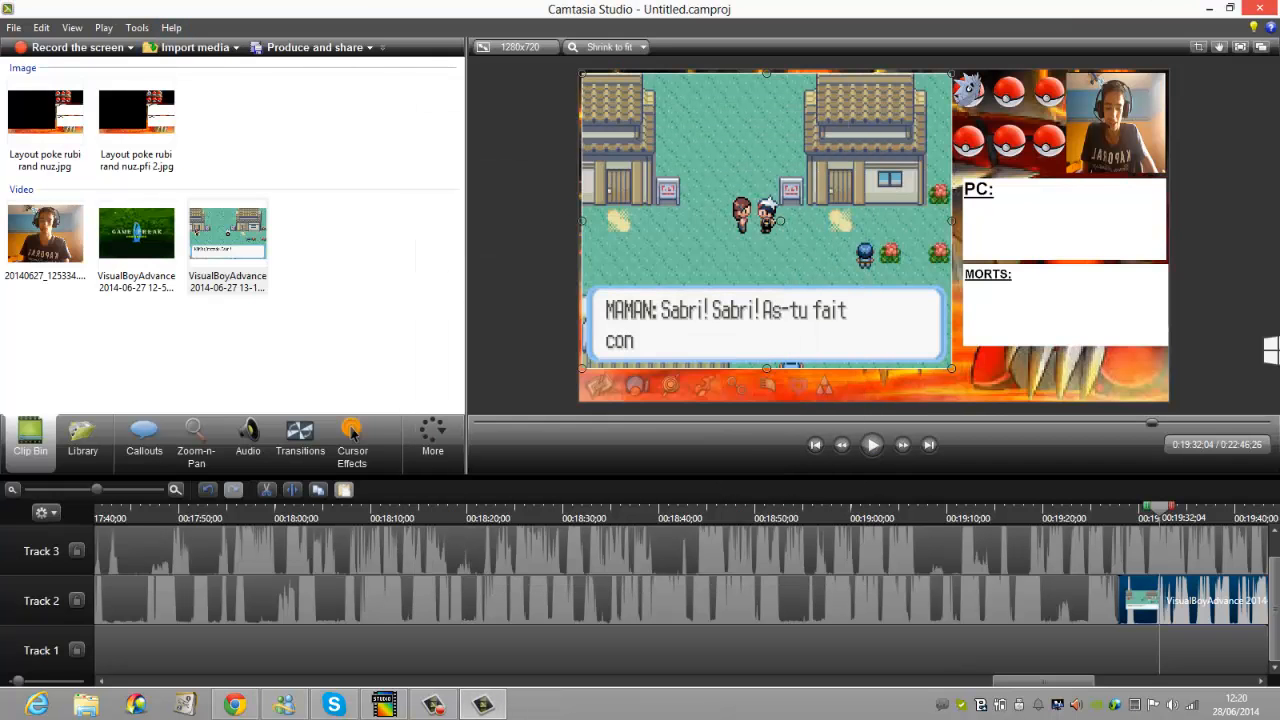
{"action": "key", "text": "alt+F4"}
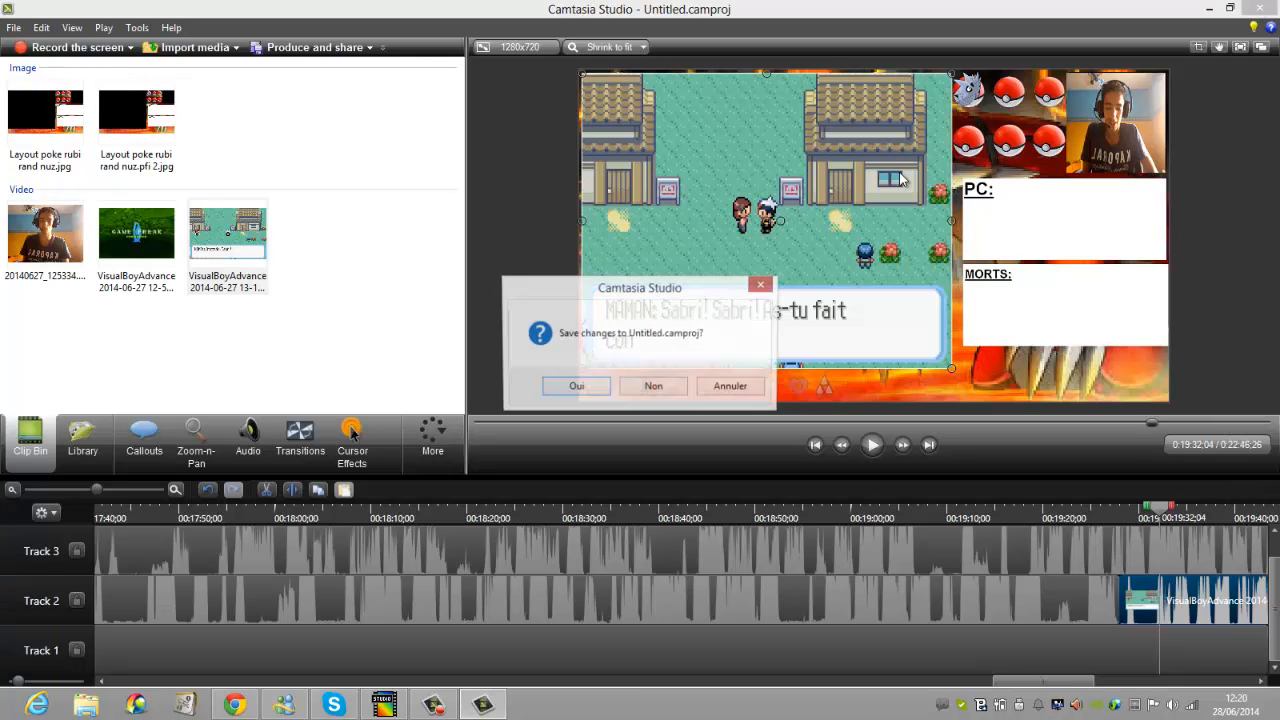
{"action": "left_click", "coordinate": [654, 381]}
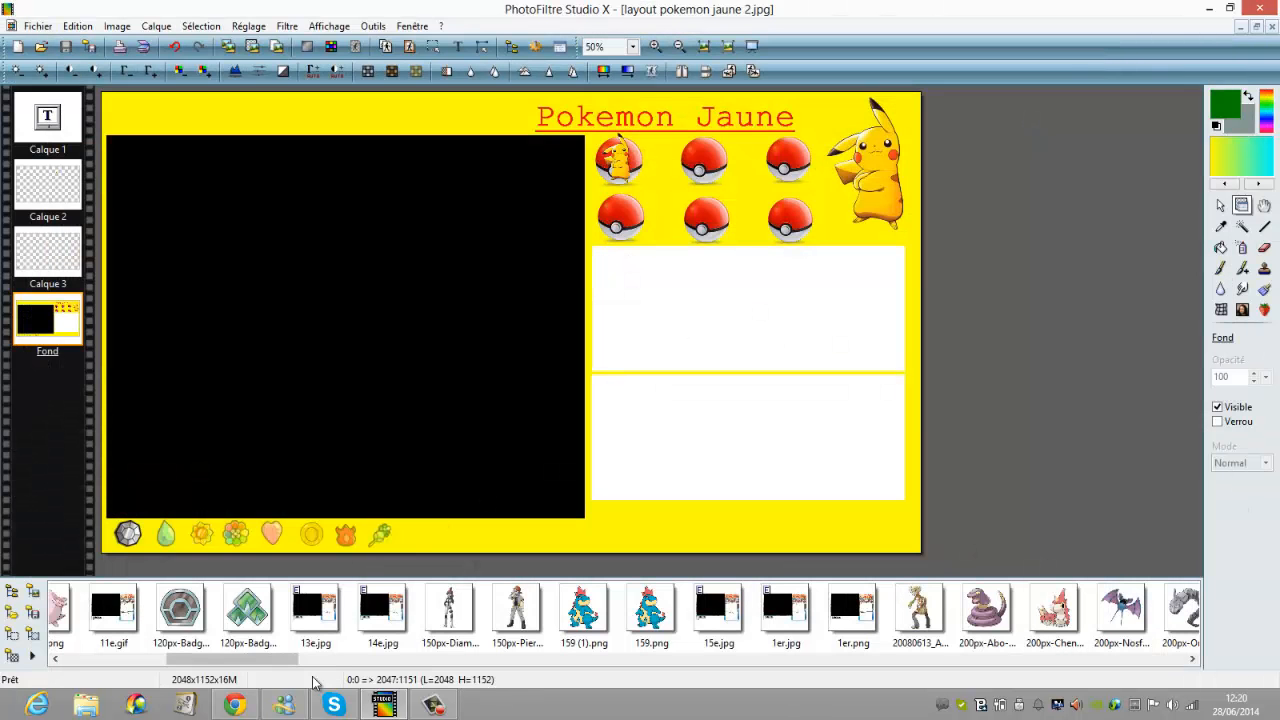
Switch to Chrome and open YouTube's video upload page in a new tab.
{"action": "left_click", "coordinate": [234, 705]}
{"action": "left_click", "coordinate": [337, 14]}
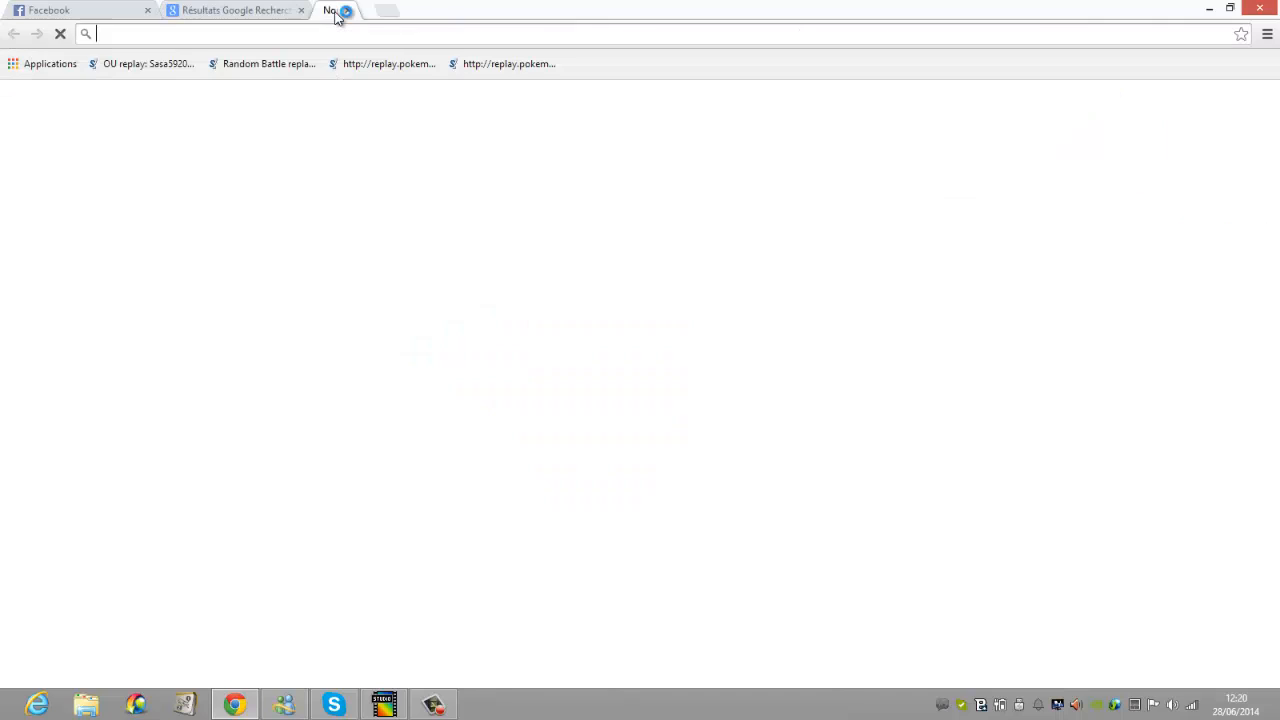
{"action": "type", "text": "you"}
{"action": "key", "text": "Return"}
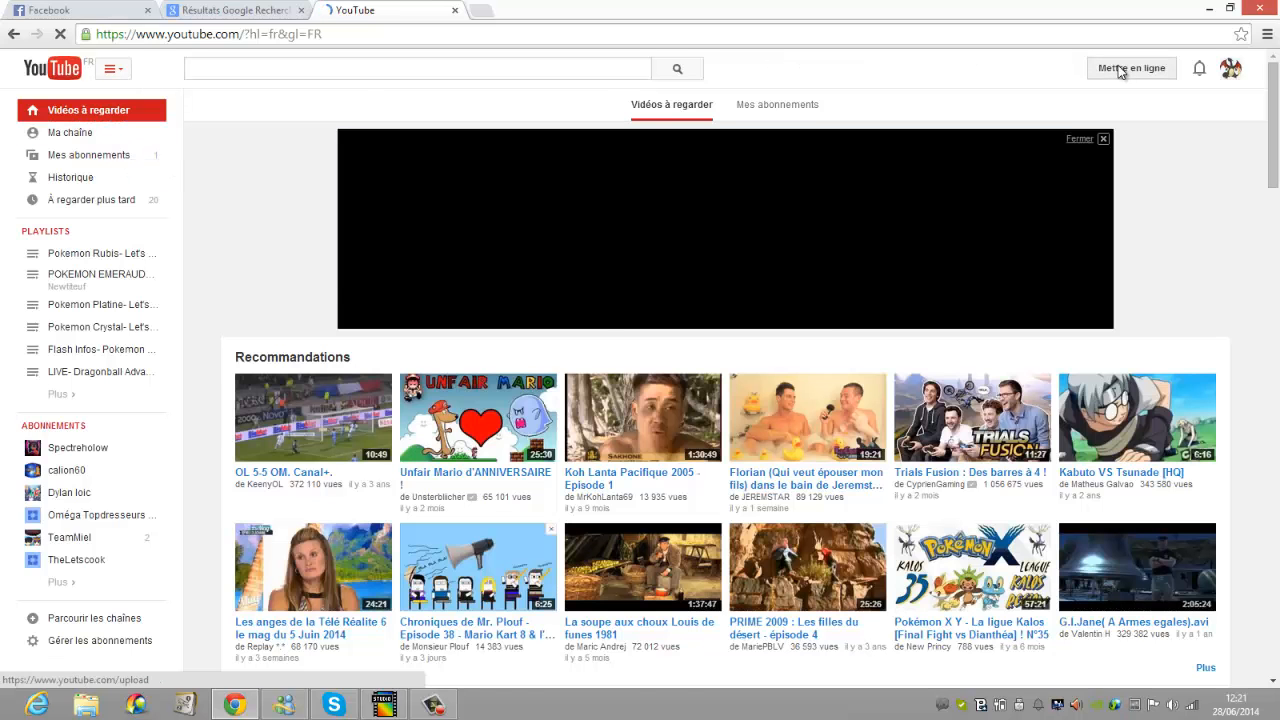
{"action": "left_click", "coordinate": [1121, 70]}
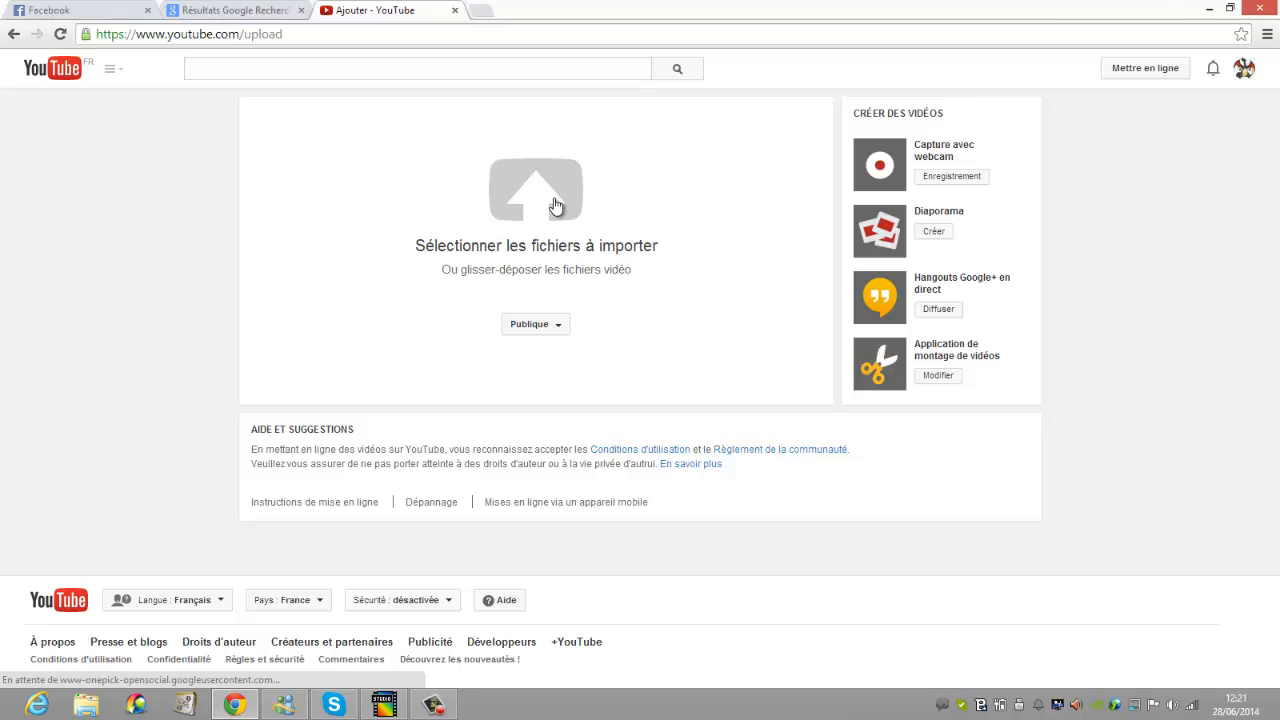
Select the Pokemon Rubis 1 video from the Camtasia Studio documents folder and start uploading it with public visibility.
{"action": "left_click", "coordinate": [554, 198]}
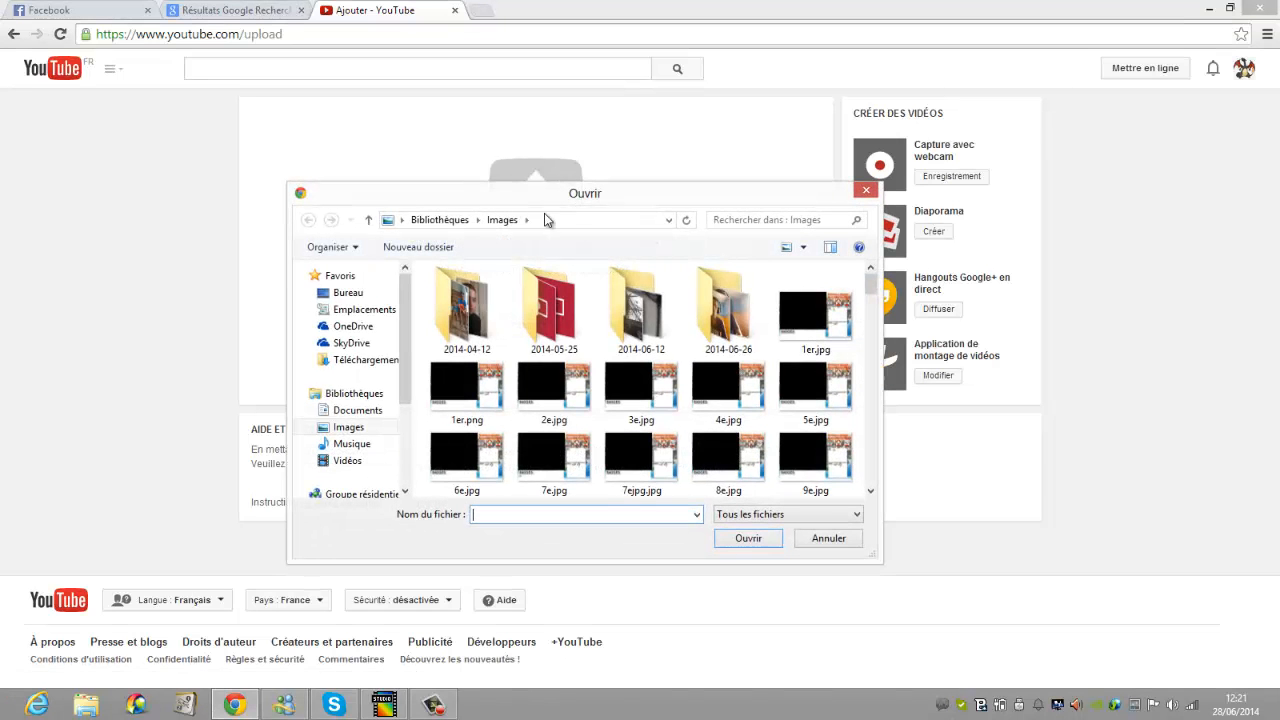
{"action": "left_click", "coordinate": [362, 411]}
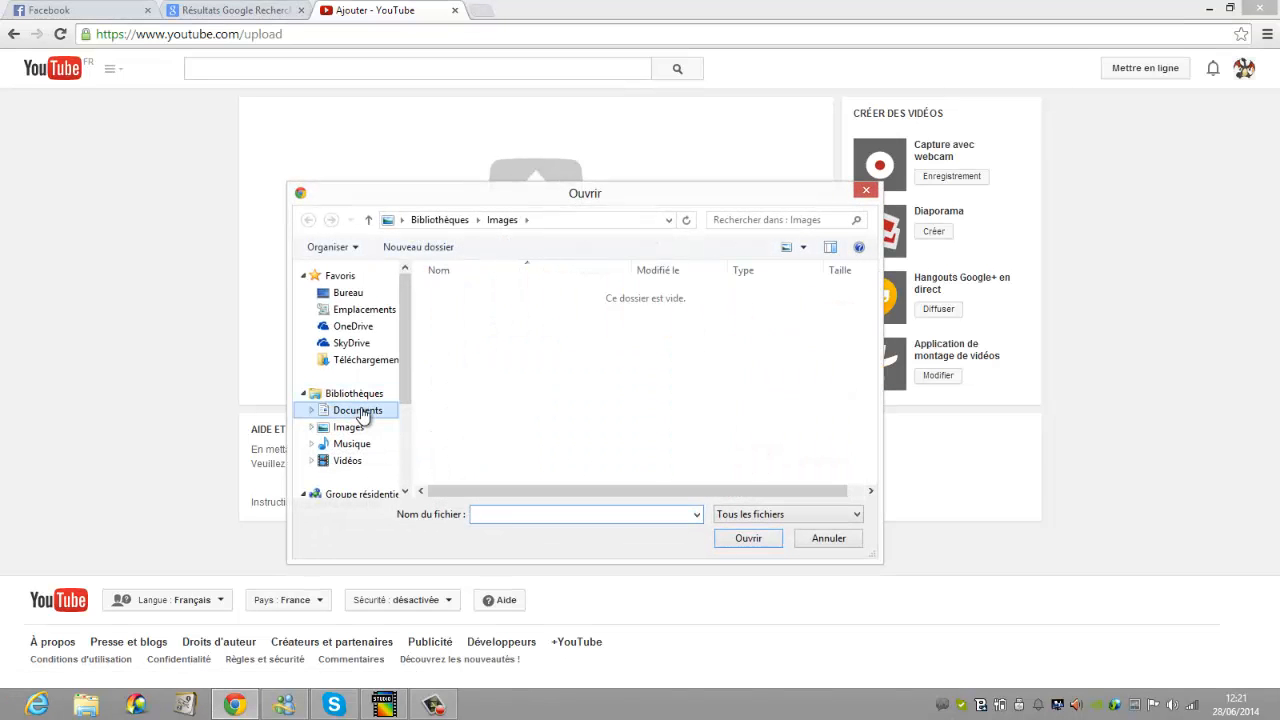
{"action": "left_click", "coordinate": [499, 297]}
{"action": "double_click", "coordinate": [499, 297]}
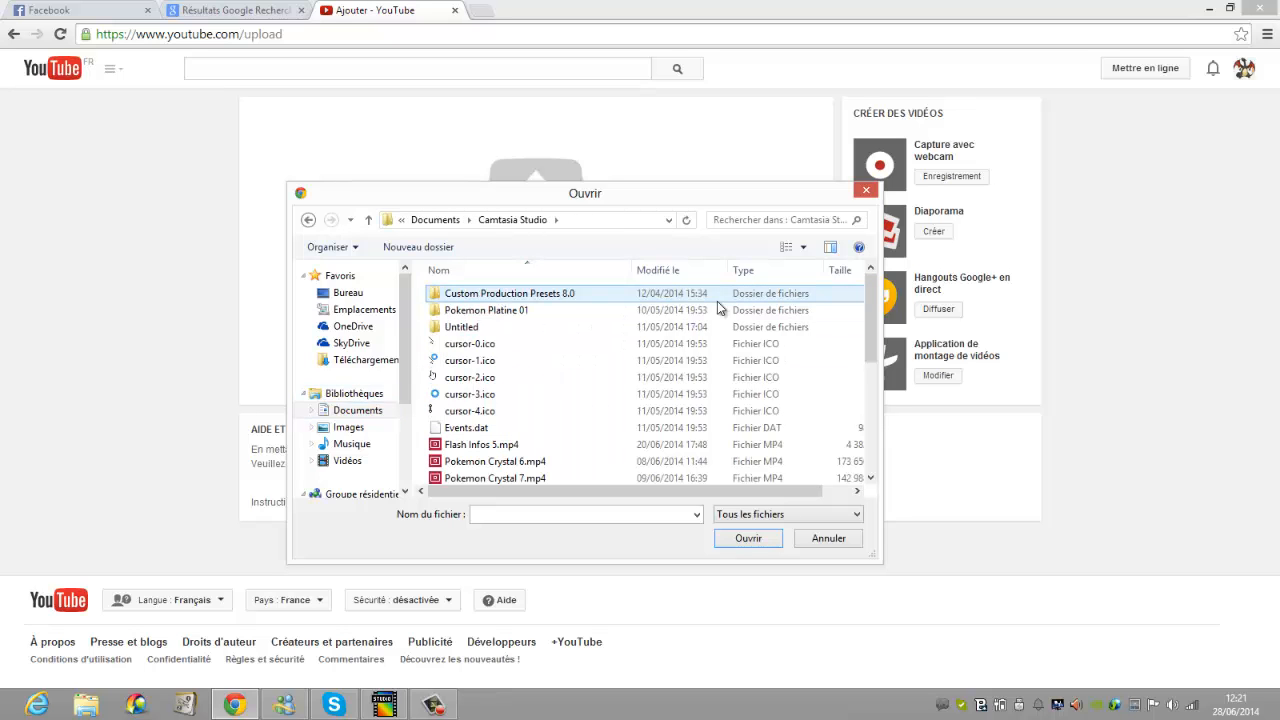
{"action": "left_click_drag", "start_coordinate": [873, 319], "coordinate": [865, 430]}
{"action": "double_click", "coordinate": [580, 446]}
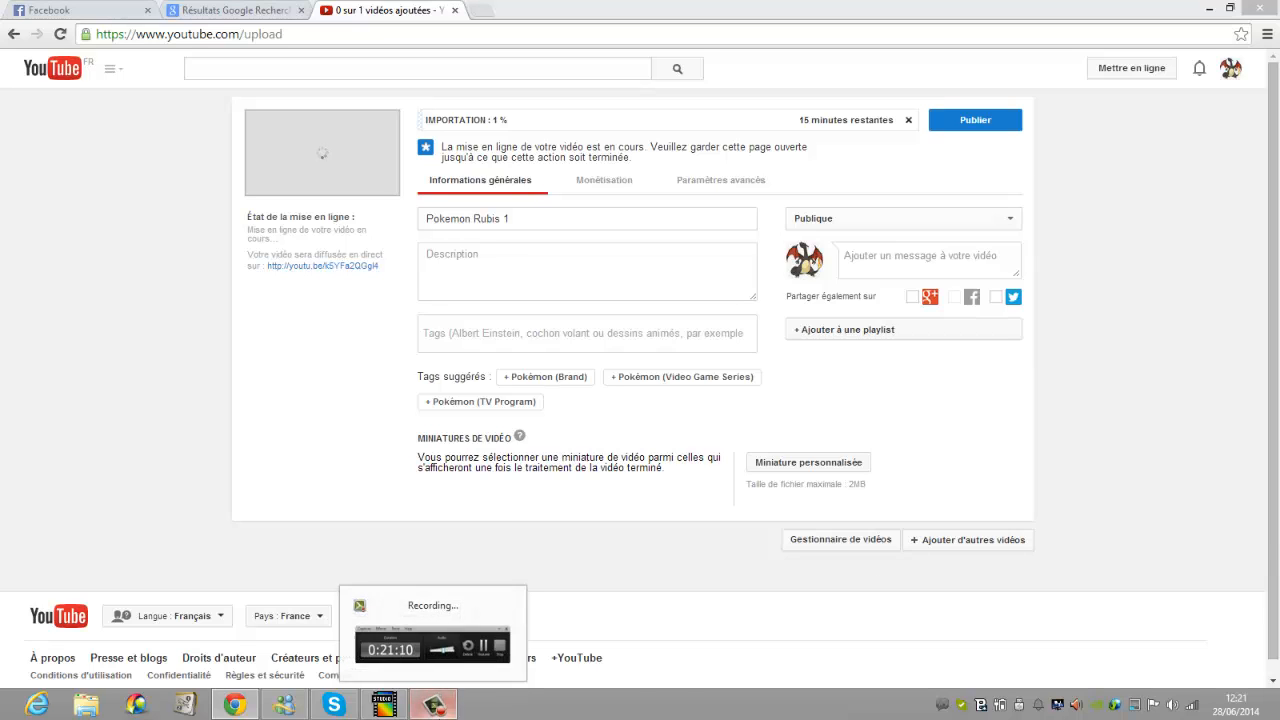
{"action": "left_click", "coordinate": [433, 705]}
{"action": "left_click", "coordinate": [433, 705]}
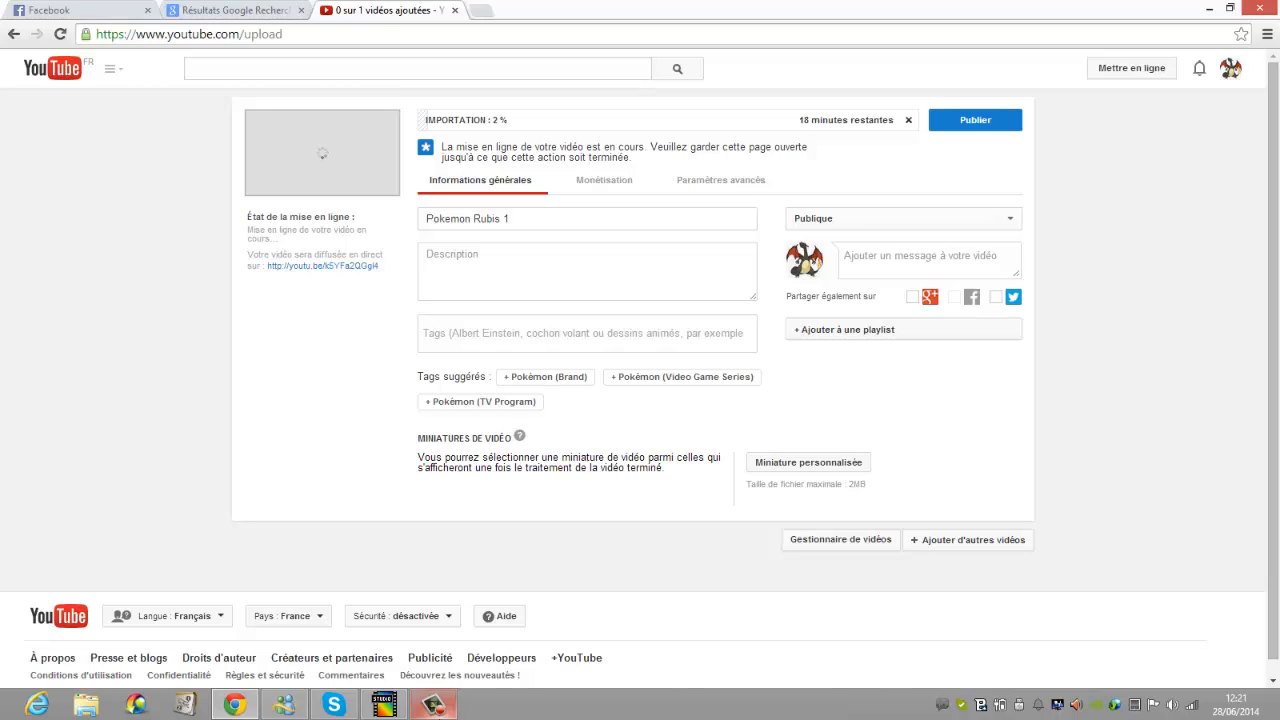
Abandon the unfinished upload by closing the YouTube page, confirm leaving it, and minimize the browser to show the desktop.
{"action": "left_click", "coordinate": [455, 10]}
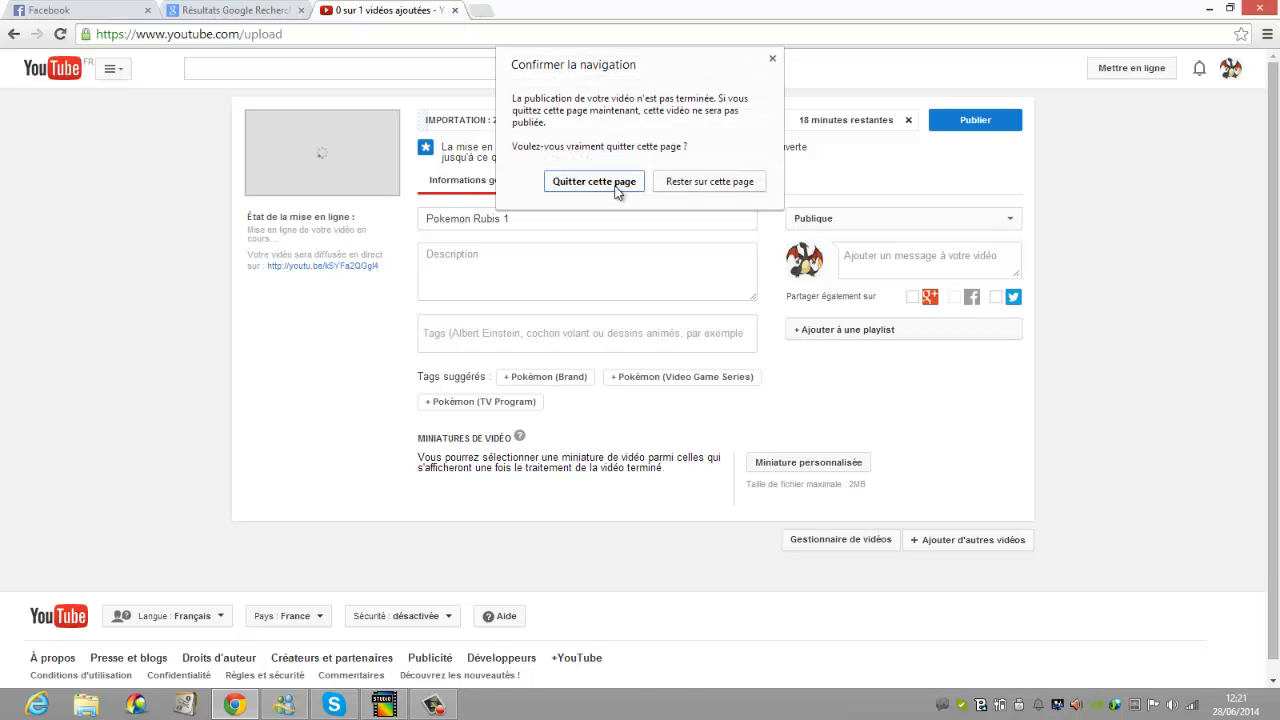
{"action": "left_click", "coordinate": [628, 187]}
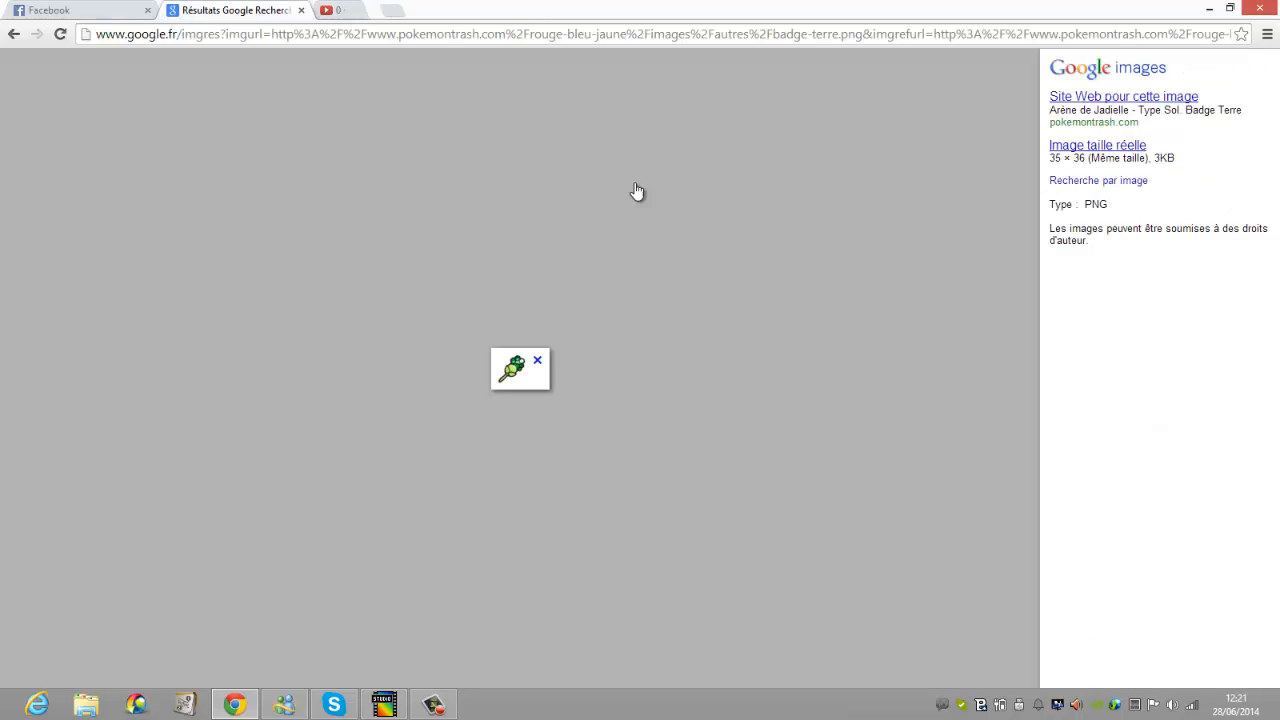
{"action": "left_click", "coordinate": [1210, 7]}
{"action": "left_click", "coordinate": [1207, 8]}
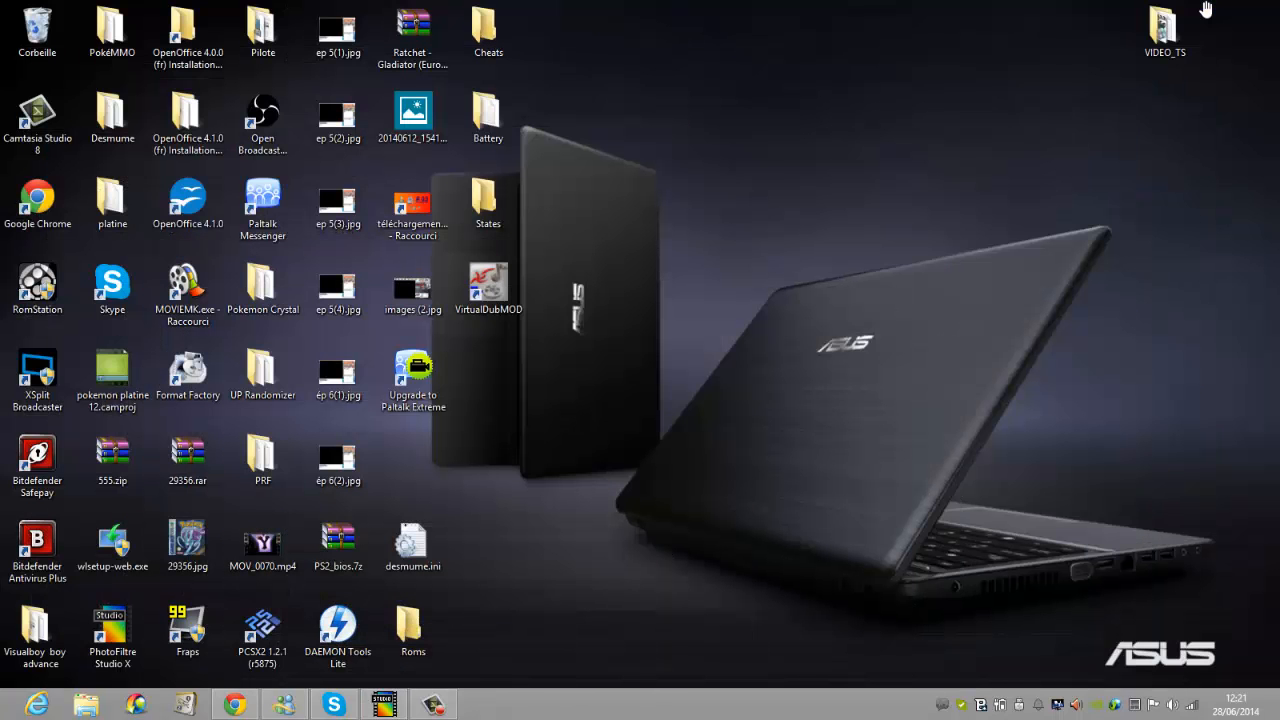
{"action": "left_click_drag", "start_coordinate": [1104, 136], "coordinate": [897, 310]}
{"action": "left_click", "coordinate": [401, 710]}
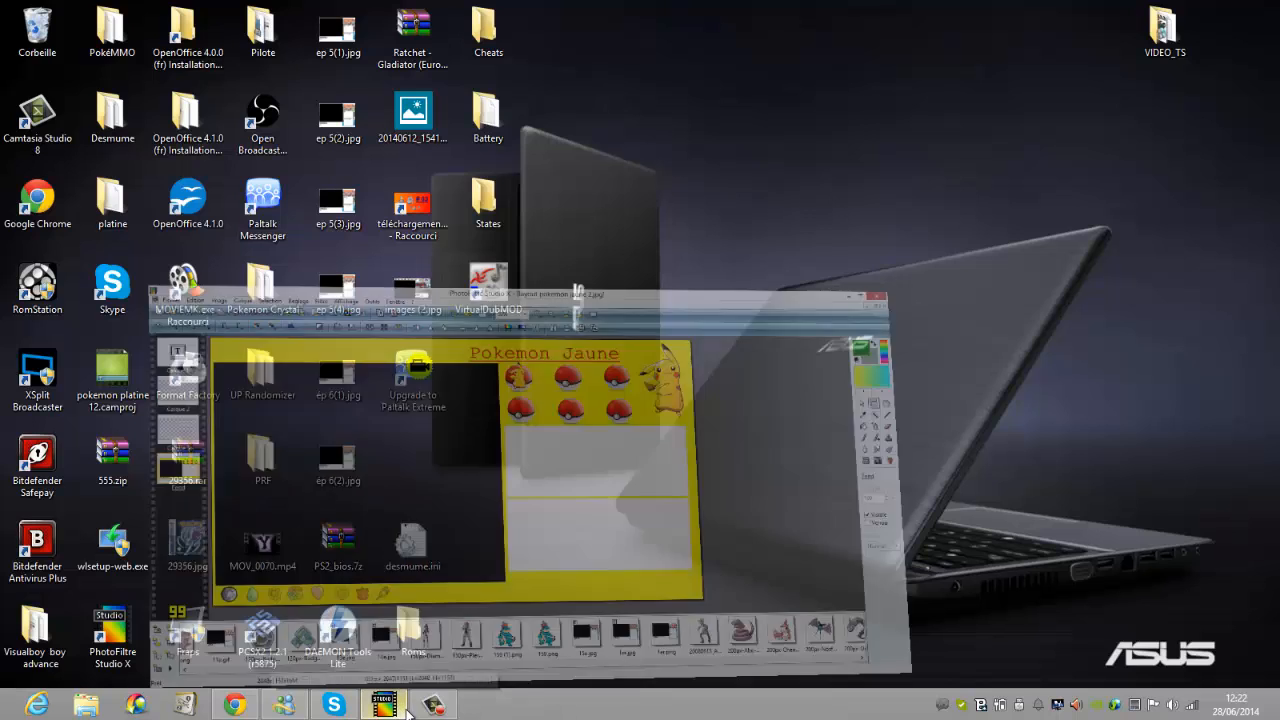
{"action": "left_click", "coordinate": [405, 711]}
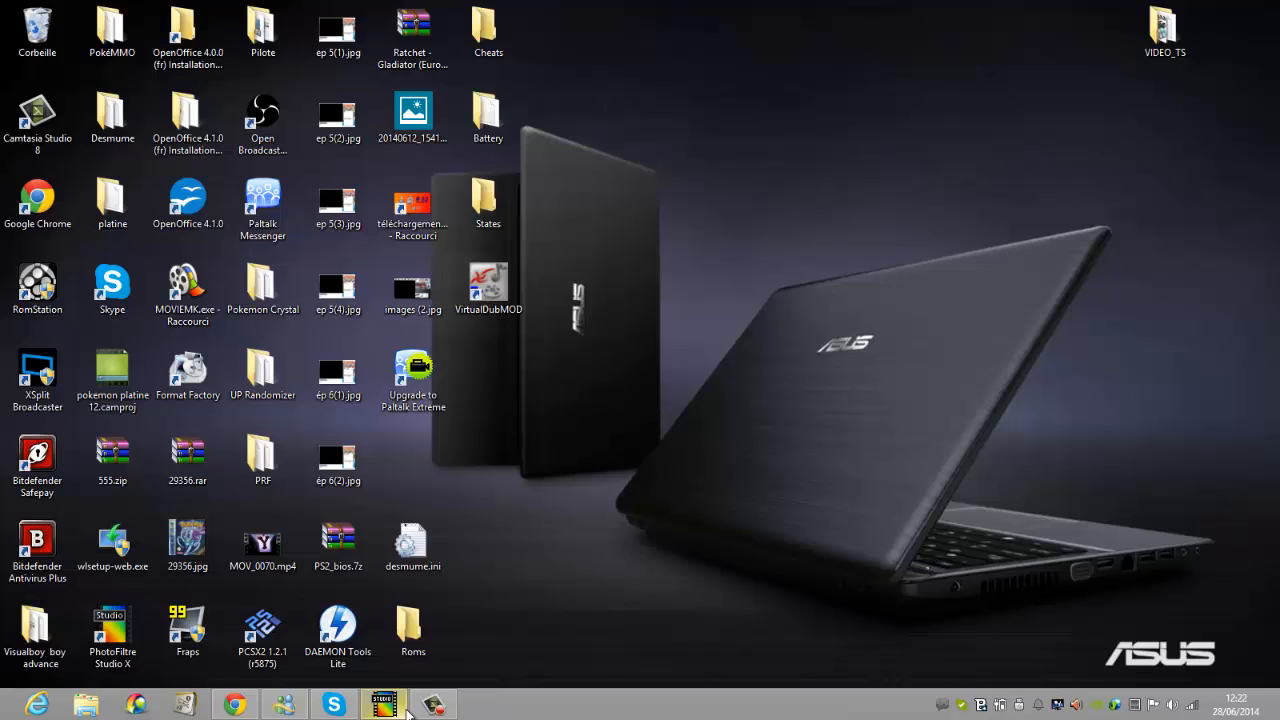
{"action": "left_click", "coordinate": [432, 706]}
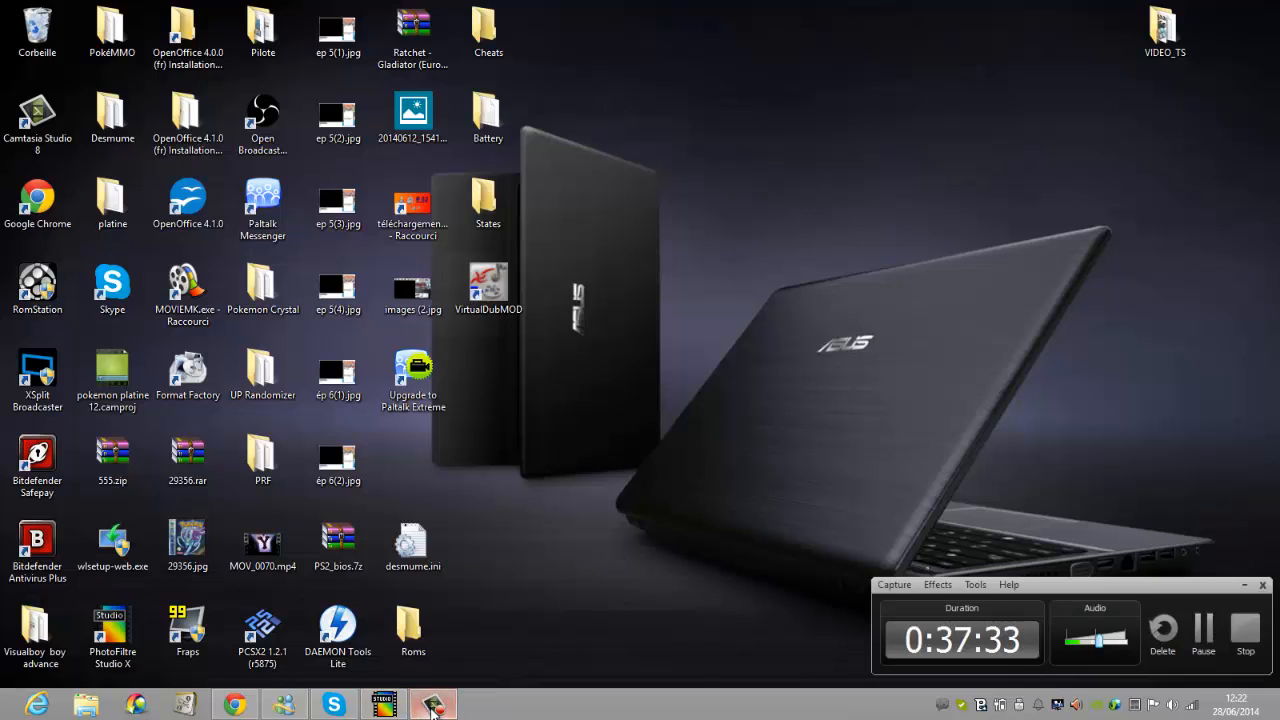
{"action": "left_click", "coordinate": [432, 706]}
{"action": "left_click", "coordinate": [432, 706]}
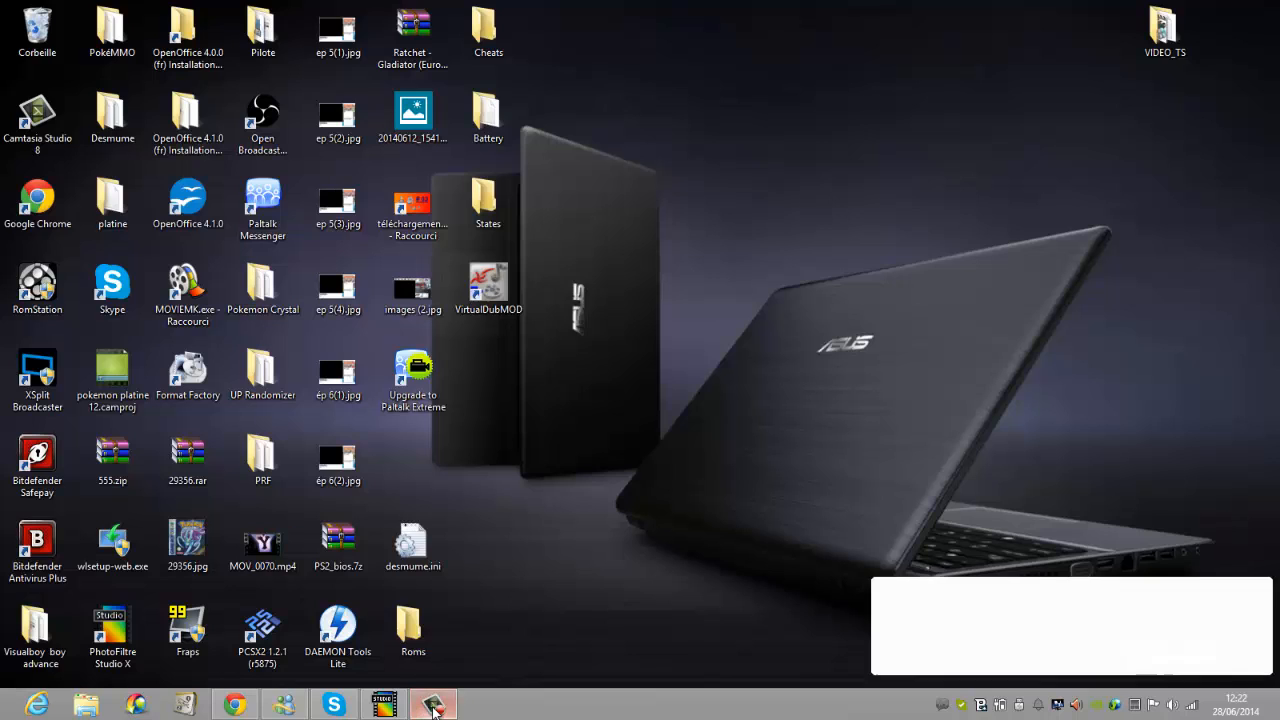